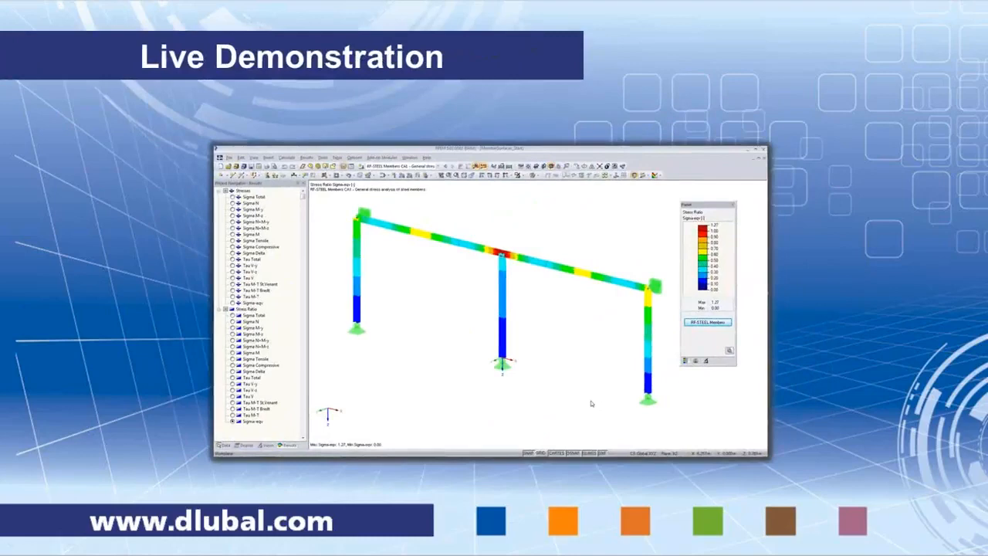
Switch to RFEM and display the frame as a wireframe without the stress results
{"action": "key", "text": "alt+Tab"}
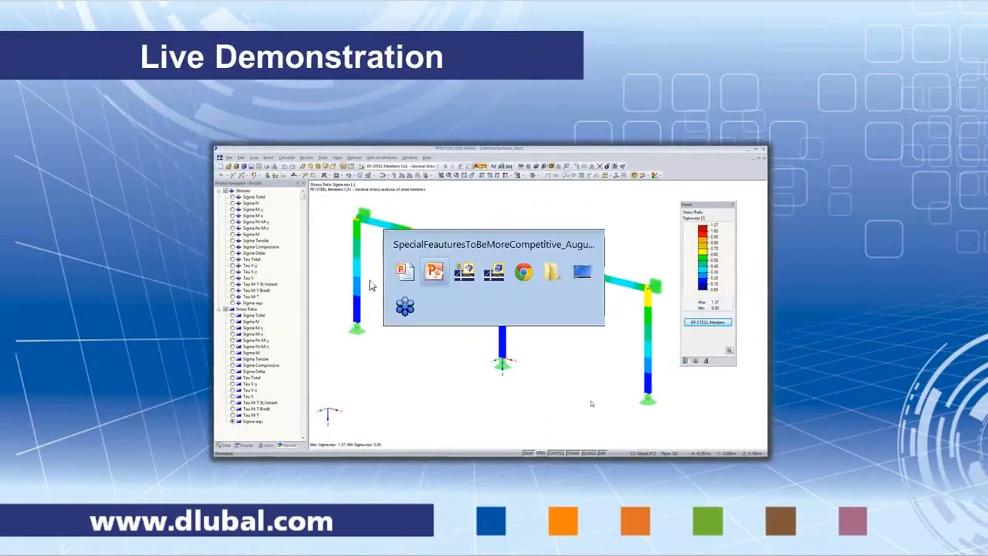
{"action": "key", "text": "alt+Tab"}
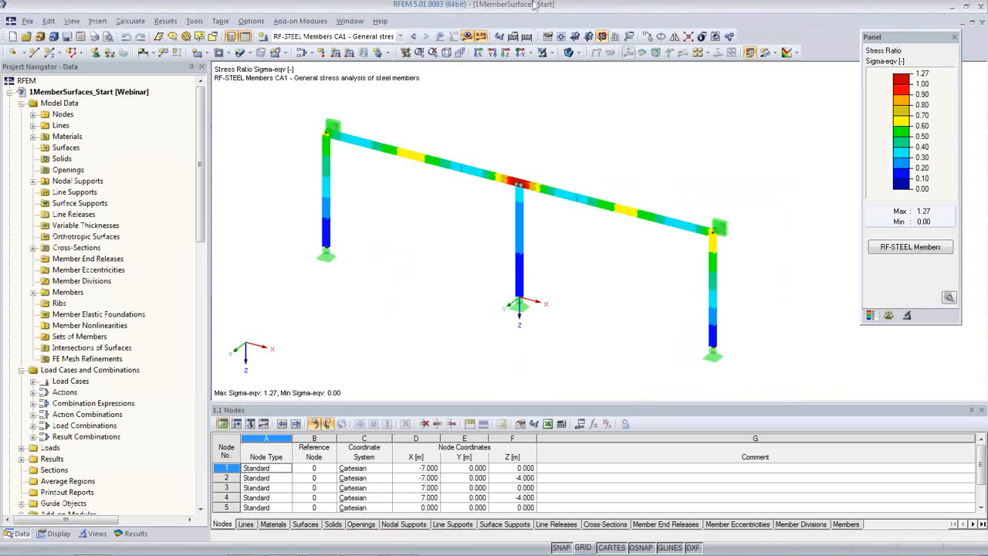
{"action": "left_click", "coordinate": [572, 53]}
{"action": "left_click", "coordinate": [577, 69]}
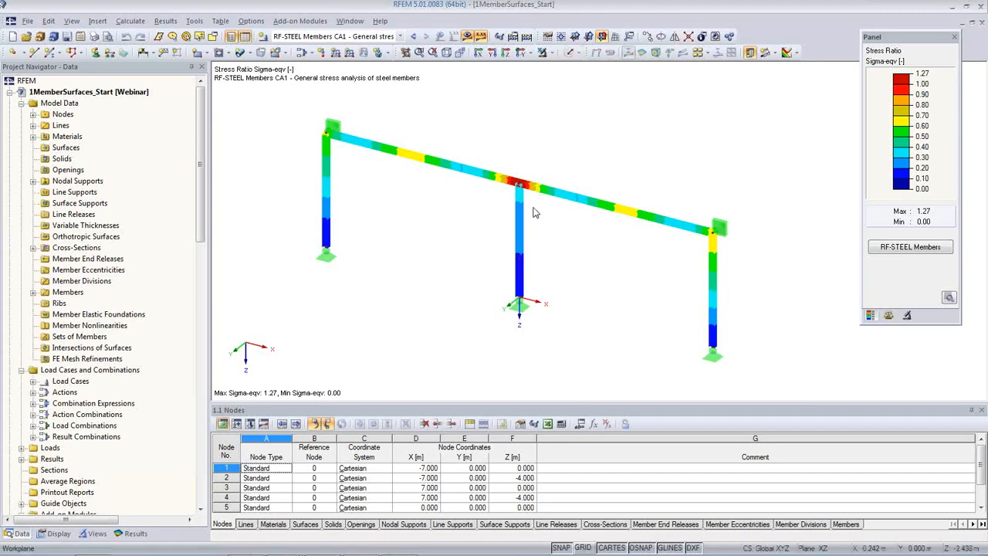
{"action": "left_click", "coordinate": [480, 36]}
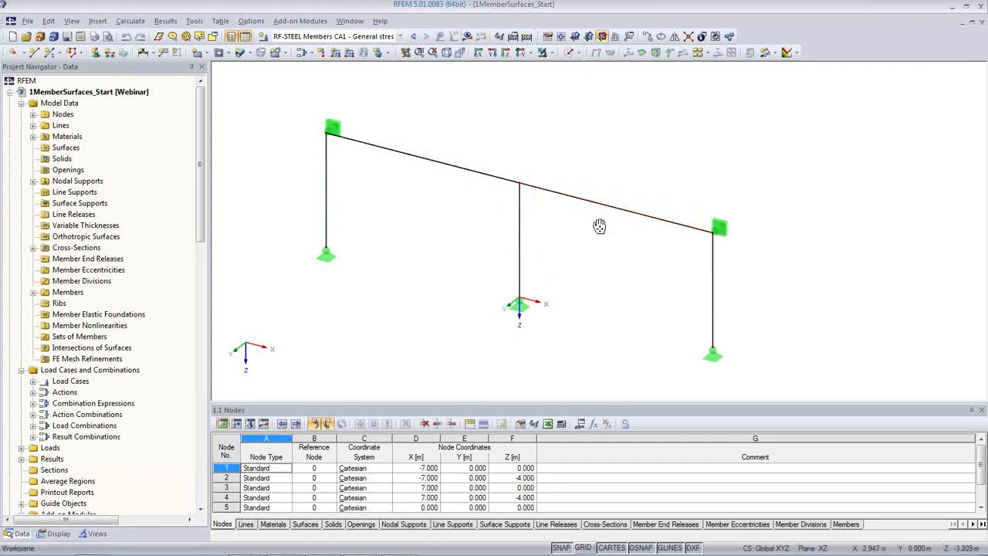
{"action": "scroll", "coordinate": [591, 224], "scroll_direction": "up", "scroll_amount": 2}
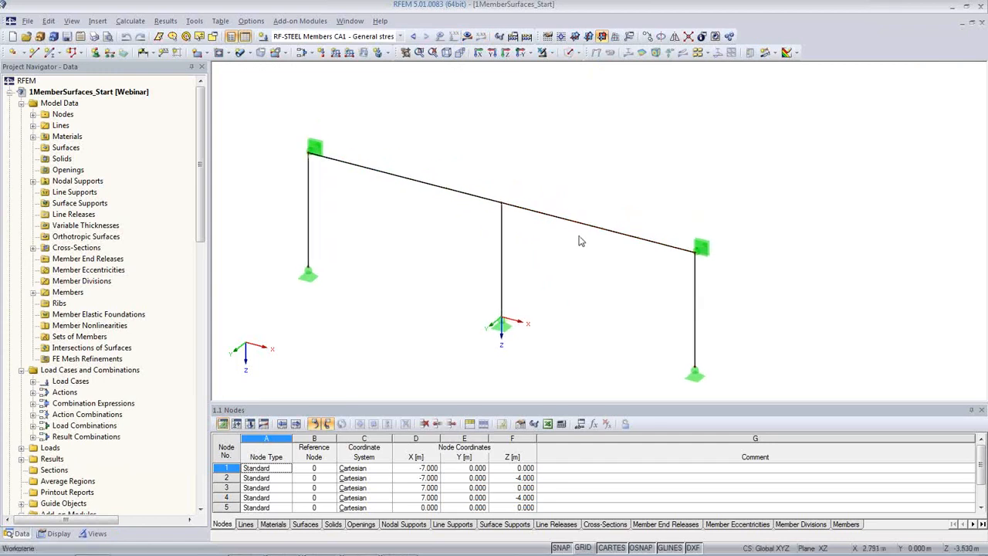
Display the loads of LC1 - Self-weight and step through the following load cases and combinations up to CO4
{"action": "left_click", "coordinate": [399, 36]}
{"action": "left_click", "coordinate": [377, 48]}
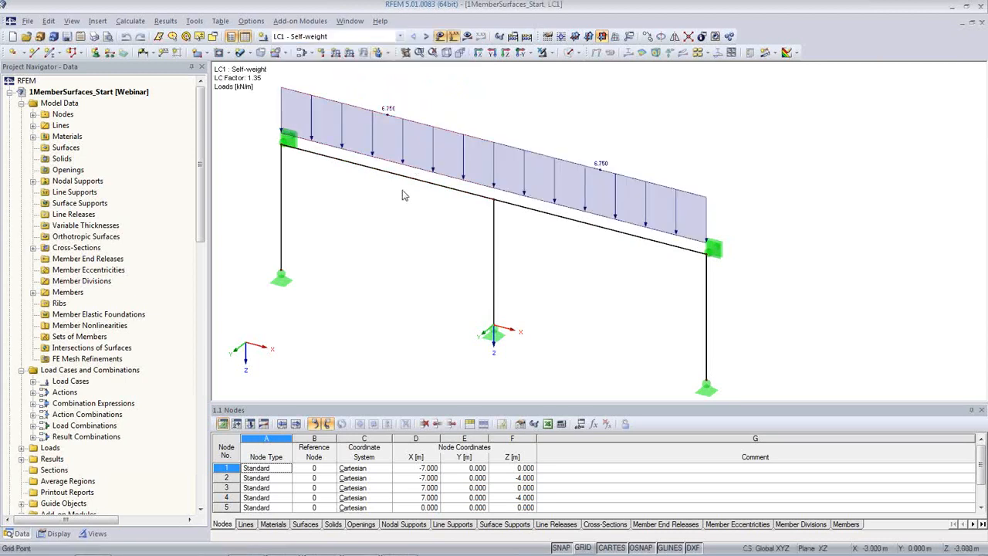
{"action": "left_click", "coordinate": [427, 37]}
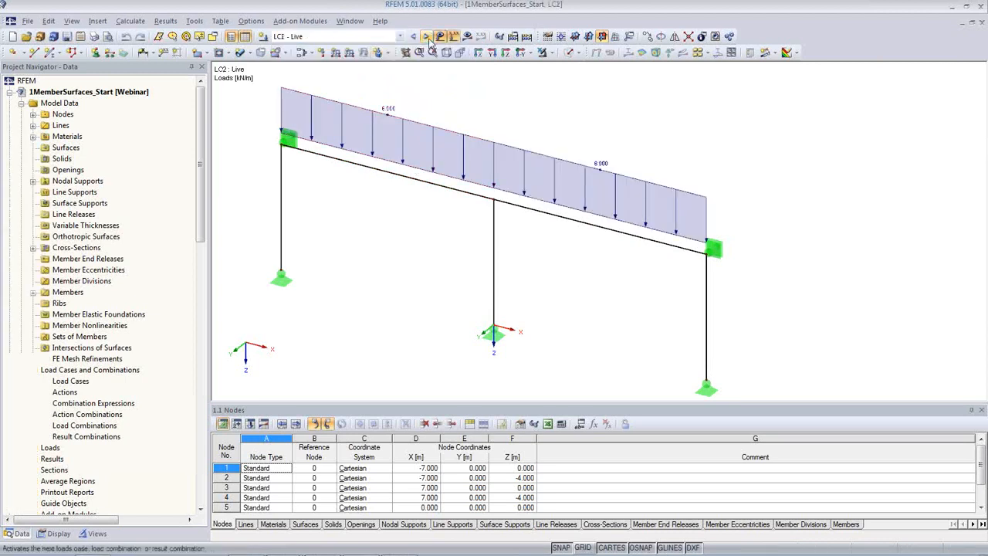
{"action": "left_click", "coordinate": [427, 37]}
{"action": "left_click", "coordinate": [427, 37]}
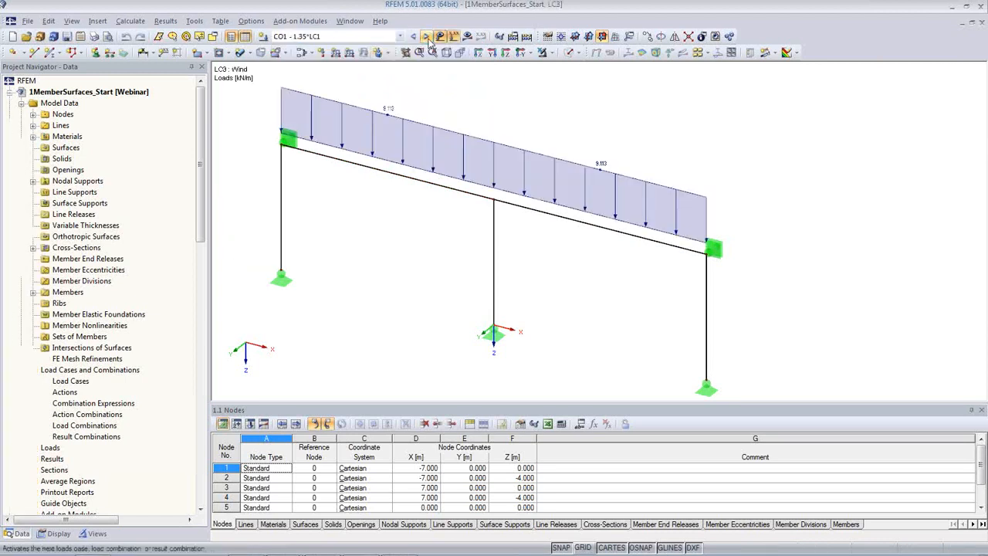
{"action": "left_click", "coordinate": [427, 37]}
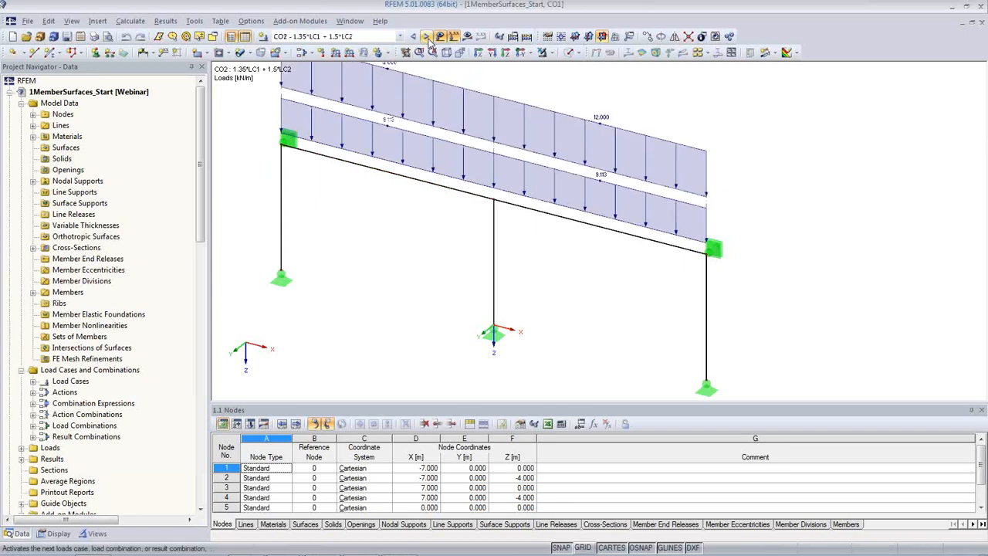
{"action": "left_click", "coordinate": [427, 37]}
{"action": "left_click", "coordinate": [427, 37]}
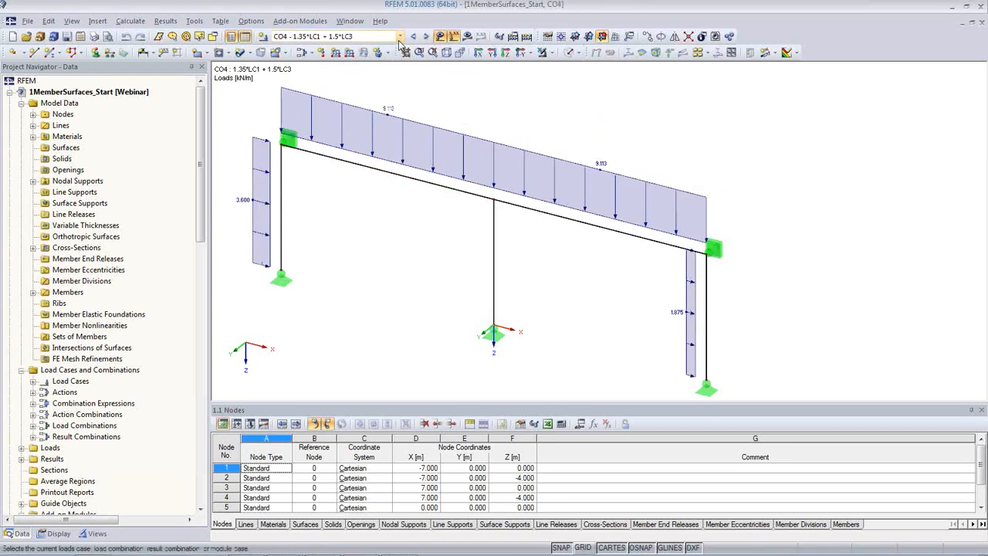
Show the My internal force diagrams on the members for result combination RC1 - ULS (STR/GEO)
{"action": "left_click", "coordinate": [399, 37]}
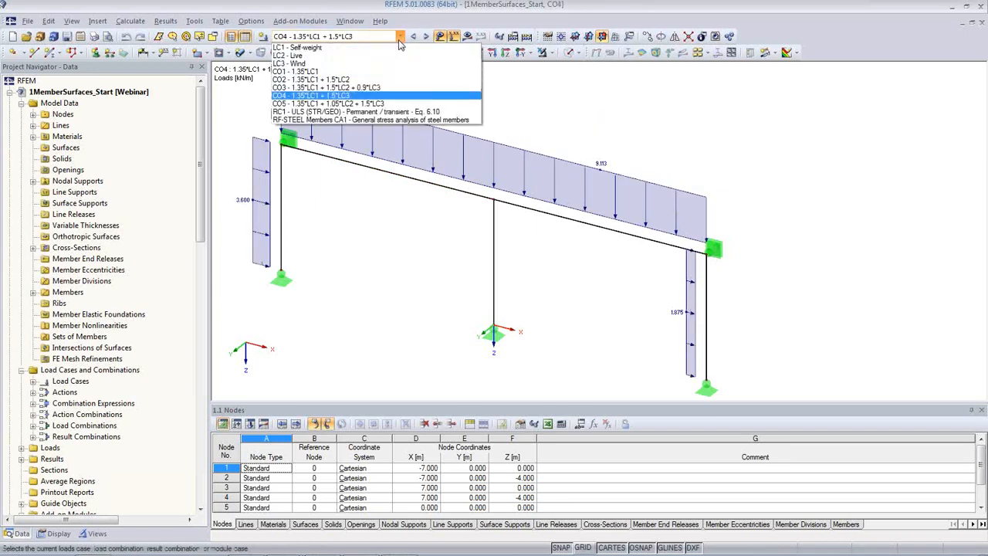
{"action": "left_click", "coordinate": [383, 113]}
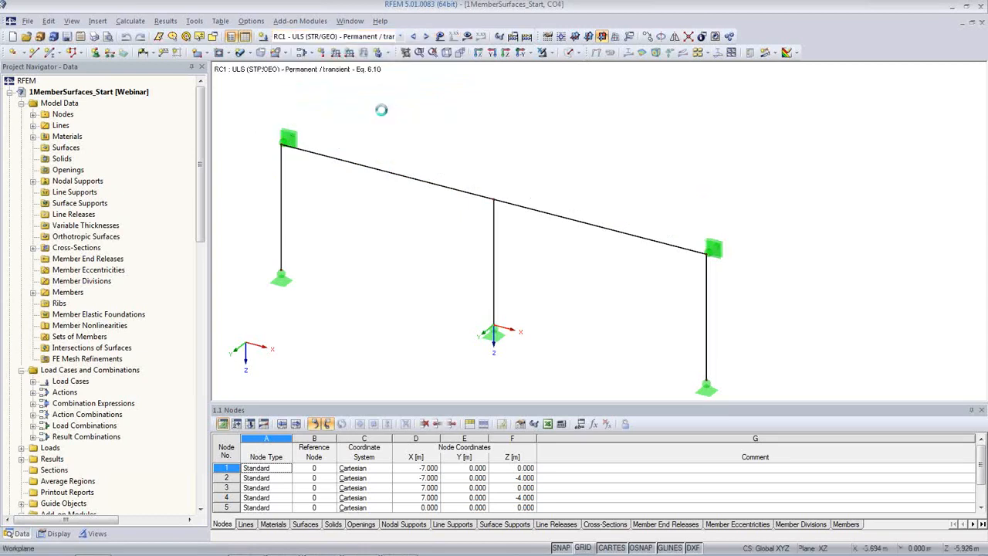
{"action": "left_click", "coordinate": [468, 37]}
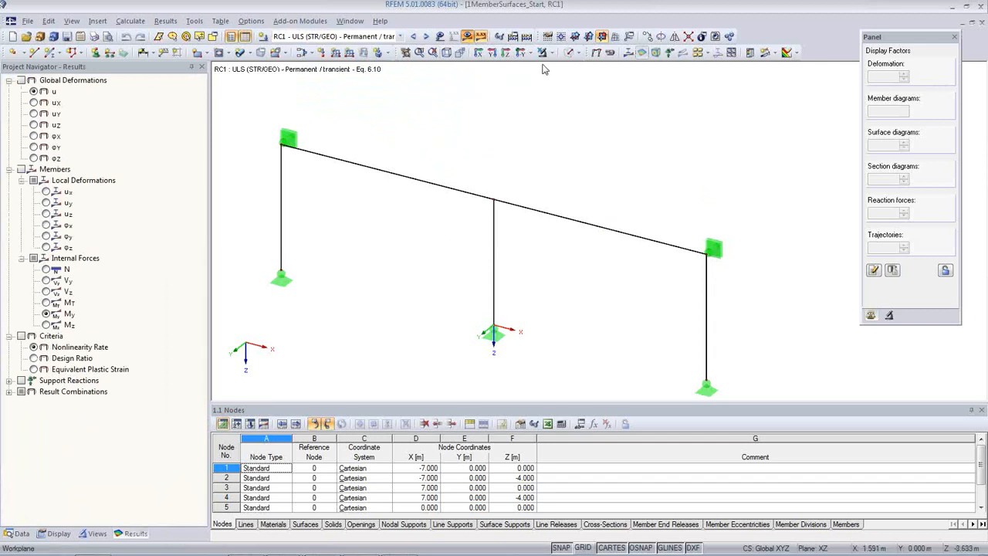
{"action": "left_click", "coordinate": [629, 52]}
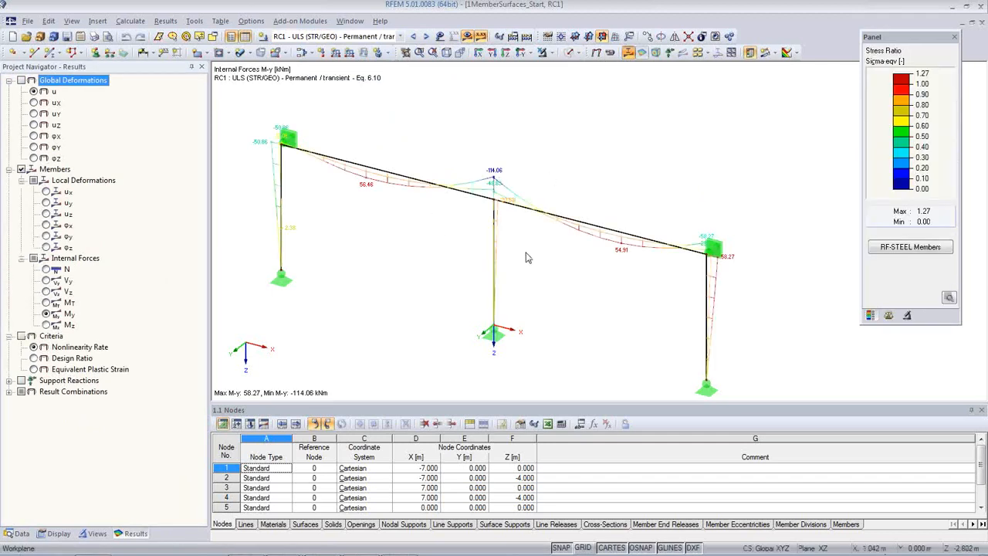
{"action": "middle_click_drag", "start_coordinate": [526, 264], "coordinate": [550, 249]}
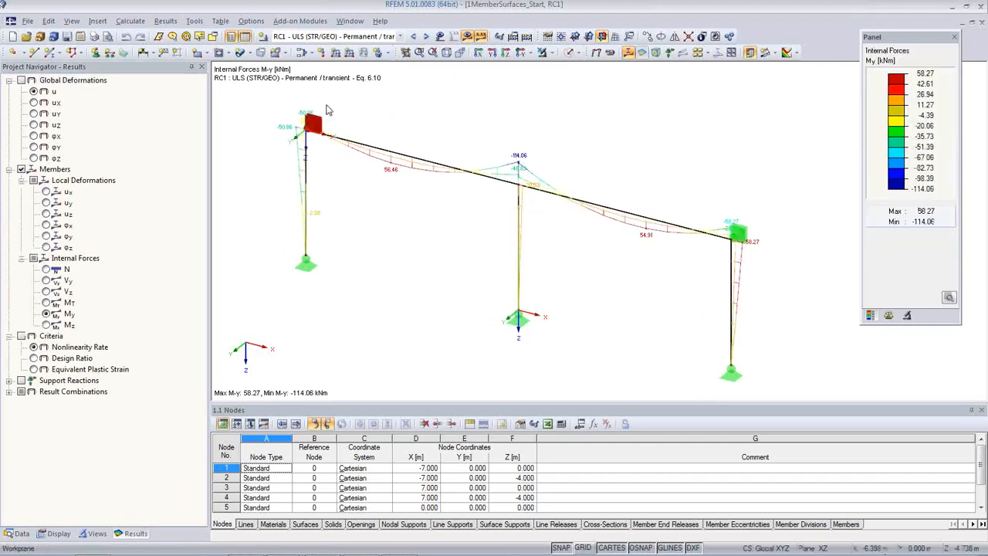
Display the stress ratio results of RF-STEEL Members CA1 and inspect them at the middle column's head
{"action": "left_click", "coordinate": [401, 36]}
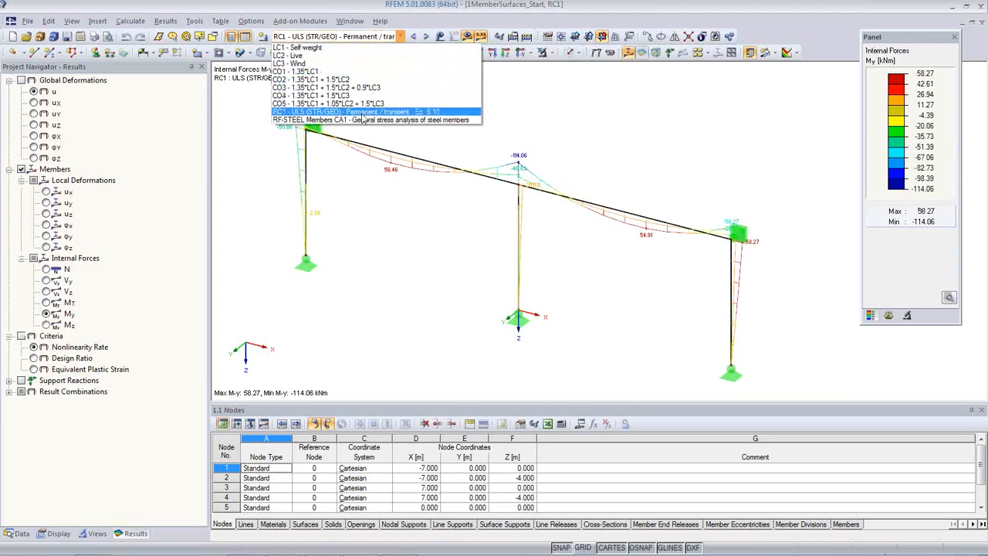
{"action": "left_click", "coordinate": [362, 121]}
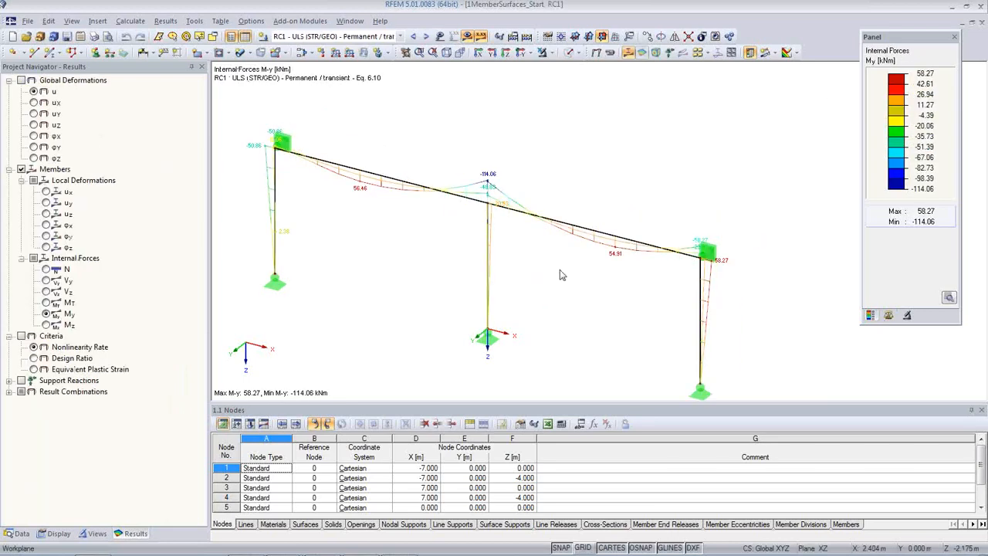
{"action": "left_click", "coordinate": [400, 37]}
{"action": "left_click", "coordinate": [376, 119]}
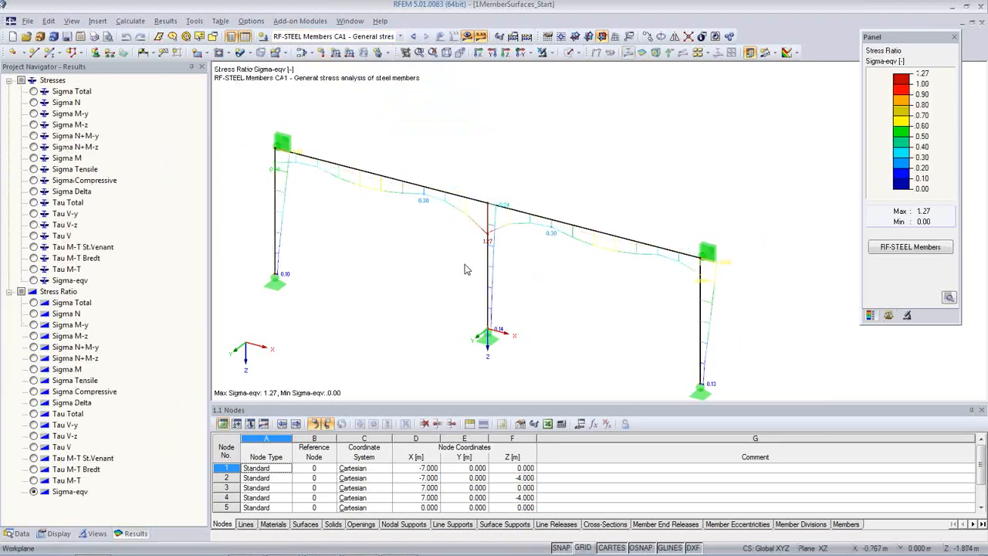
{"action": "scroll", "coordinate": [491, 214], "scroll_direction": "up", "scroll_amount": 5}
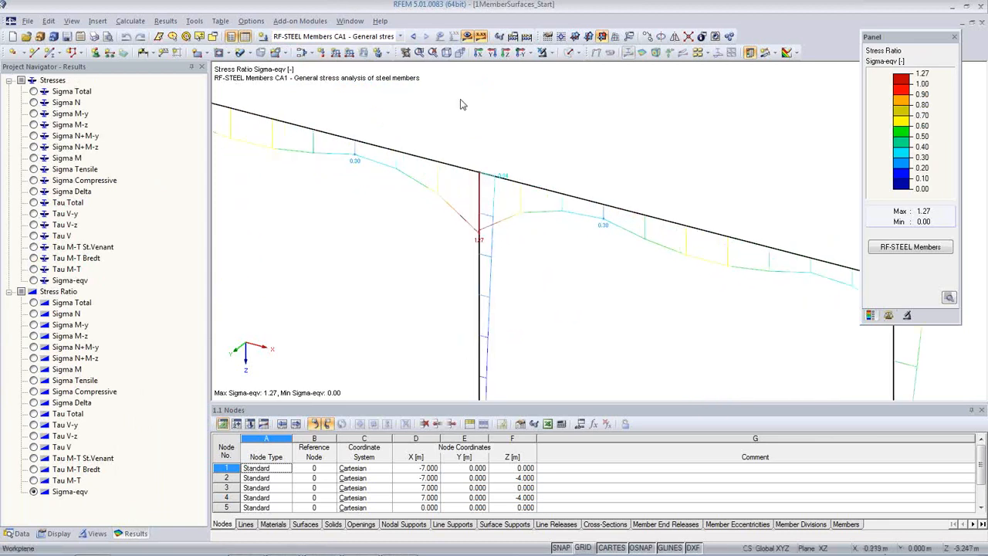
Set the display factor of the member diagrams to 0
{"action": "left_click", "coordinate": [888, 315]}
{"action": "left_click", "coordinate": [904, 113]}
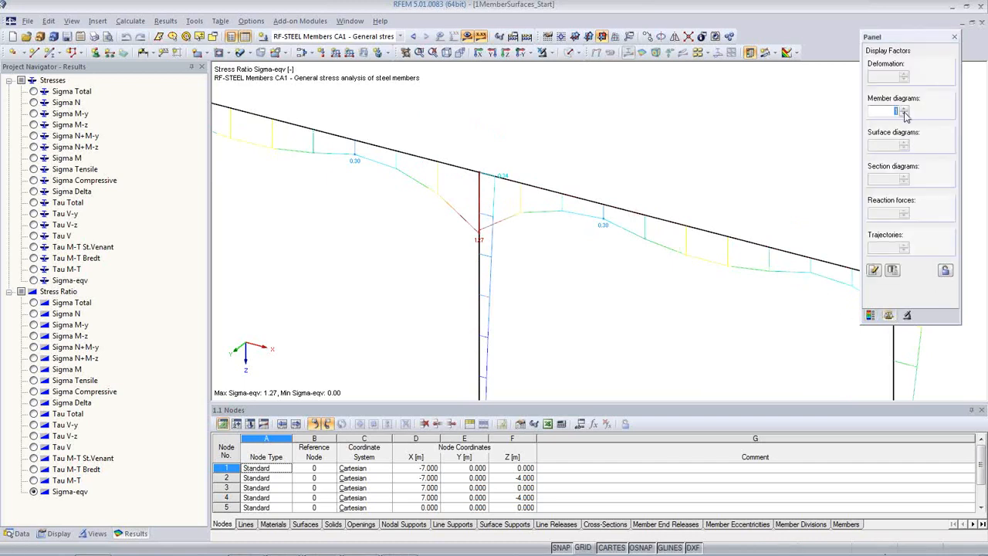
{"action": "left_click", "coordinate": [873, 270]}
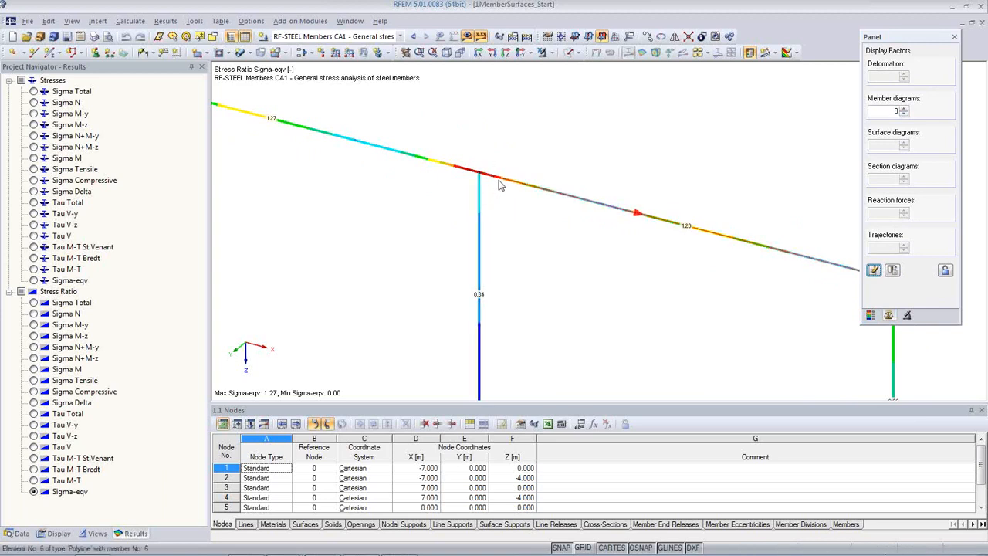
{"action": "scroll", "coordinate": [505, 243], "scroll_direction": "down", "scroll_amount": 3}
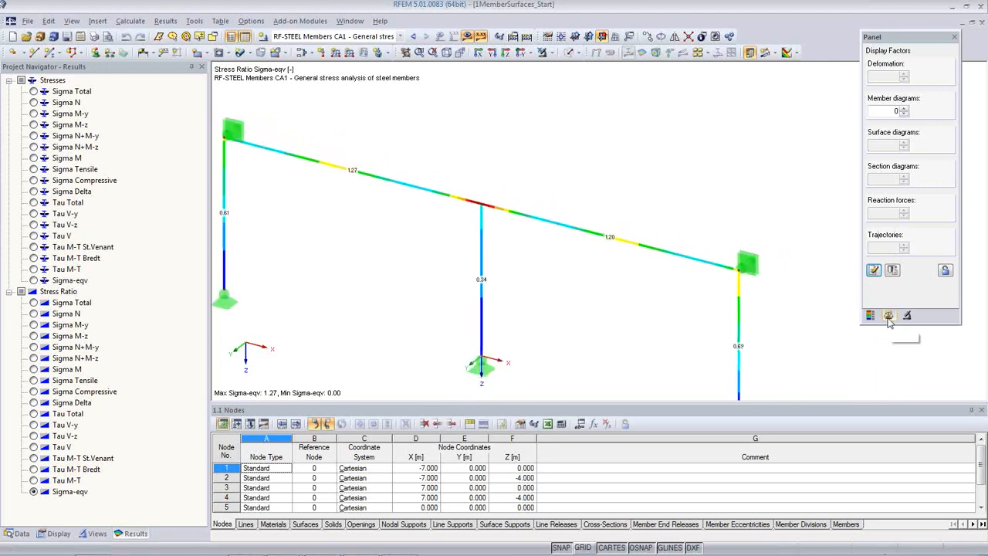
Set the display factor of the member diagrams to 0.75 and inspect the stress ratio peak above the middle column
{"action": "left_click", "coordinate": [904, 109]}
{"action": "left_click", "coordinate": [905, 109]}
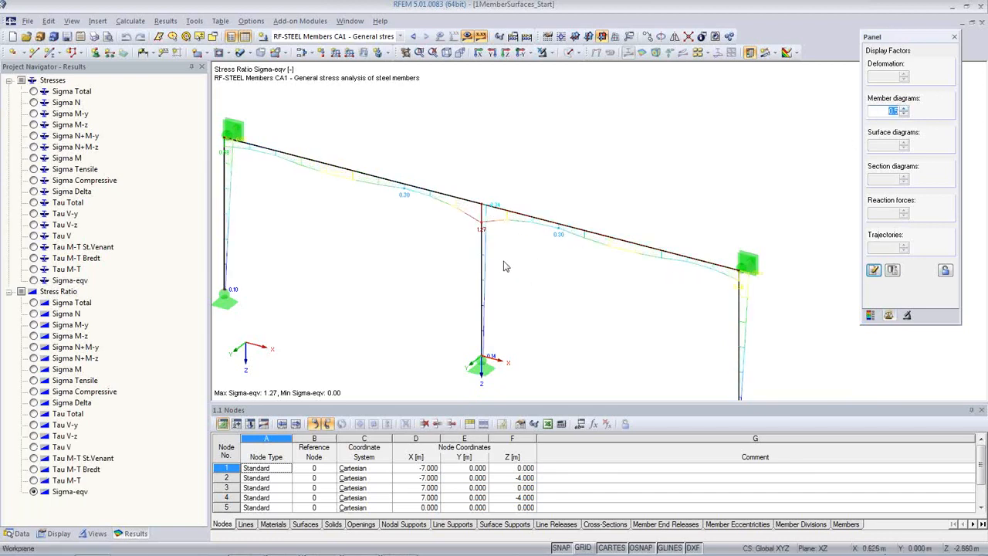
{"action": "scroll", "coordinate": [518, 265], "scroll_direction": "up", "scroll_amount": 1}
{"action": "middle_click_drag", "start_coordinate": [518, 265], "coordinate": [554, 258]}
{"action": "scroll", "coordinate": [531, 246], "scroll_direction": "up", "scroll_amount": 2}
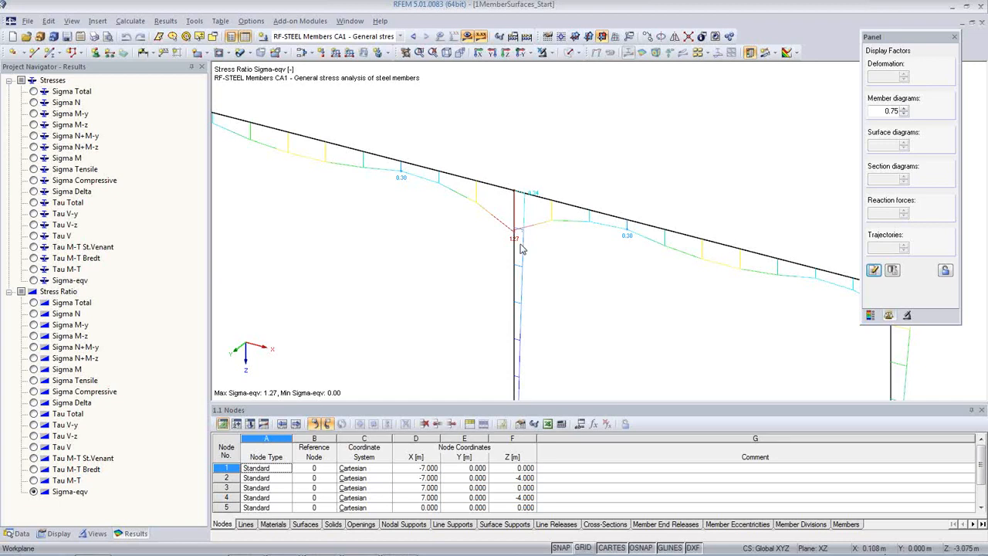
Display the model in solid mode and examine the connection between the middle column and the beam
{"action": "left_click", "coordinate": [568, 54]}
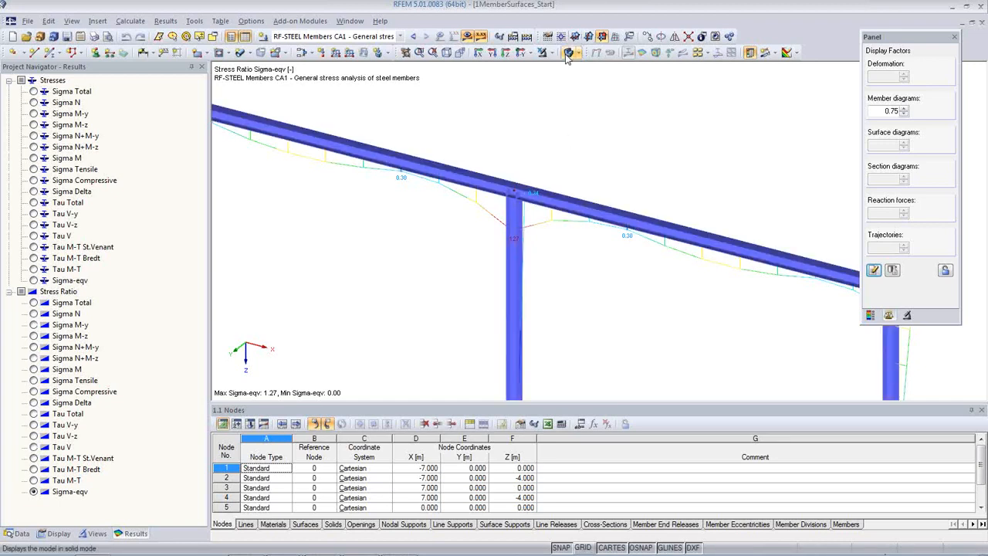
{"action": "middle_click_drag", "start_coordinate": [560, 270], "coordinate": [502, 229], "text": "ctrl"}
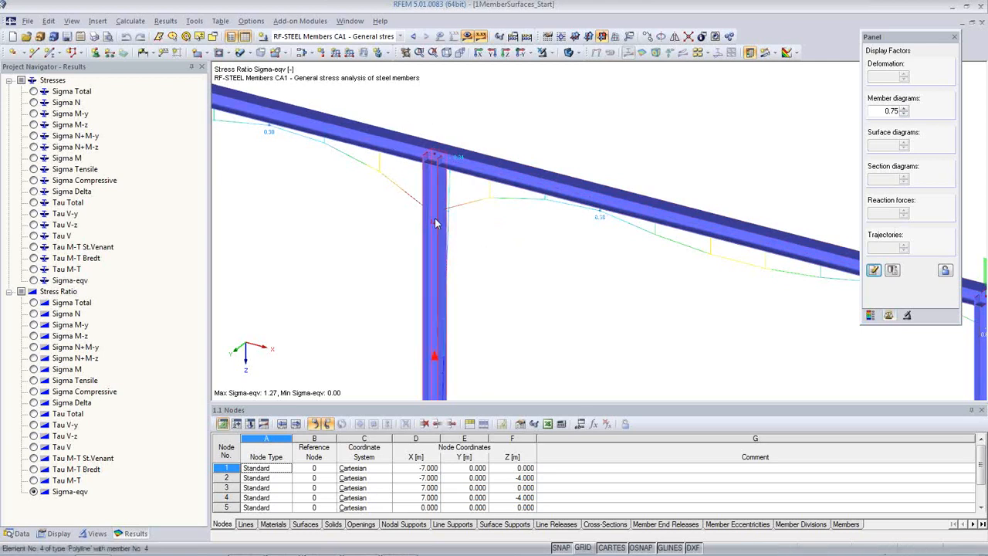
{"action": "middle_click_drag", "start_coordinate": [435, 217], "coordinate": [510, 269]}
{"action": "scroll", "coordinate": [509, 269], "scroll_direction": "up", "scroll_amount": 4}
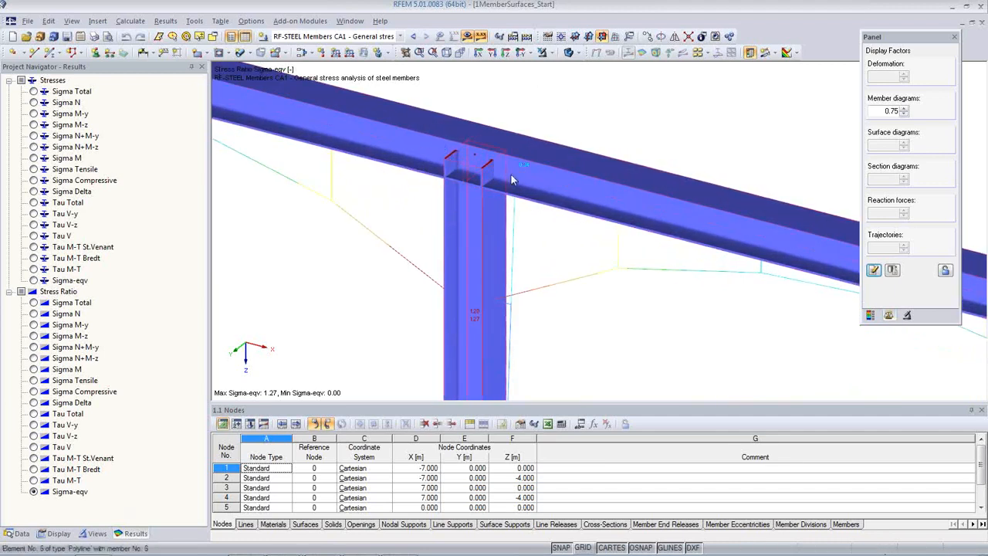
Return the model to wireframe display and hide the stress ratio results
{"action": "left_click", "coordinate": [569, 54]}
{"action": "left_click", "coordinate": [569, 54]}
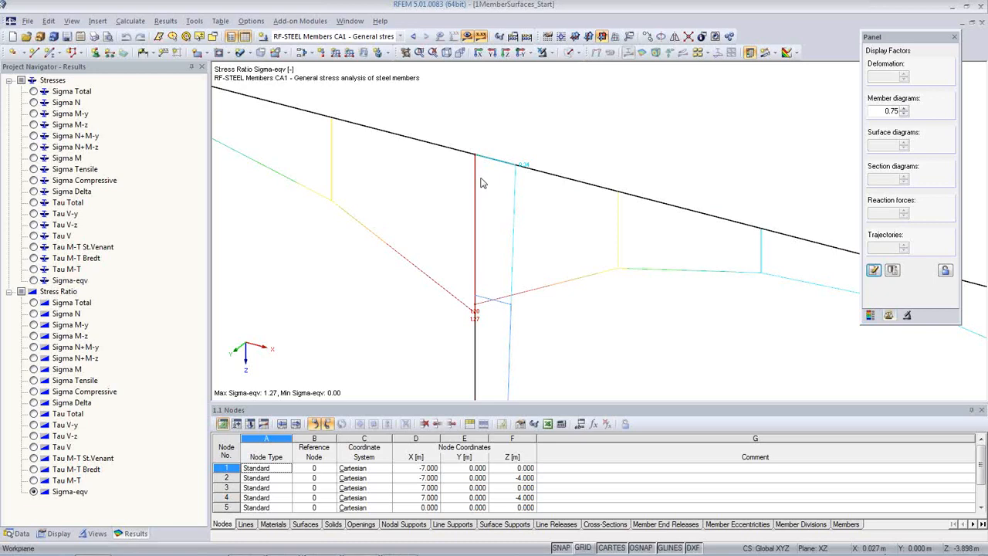
{"action": "left_click", "coordinate": [474, 38]}
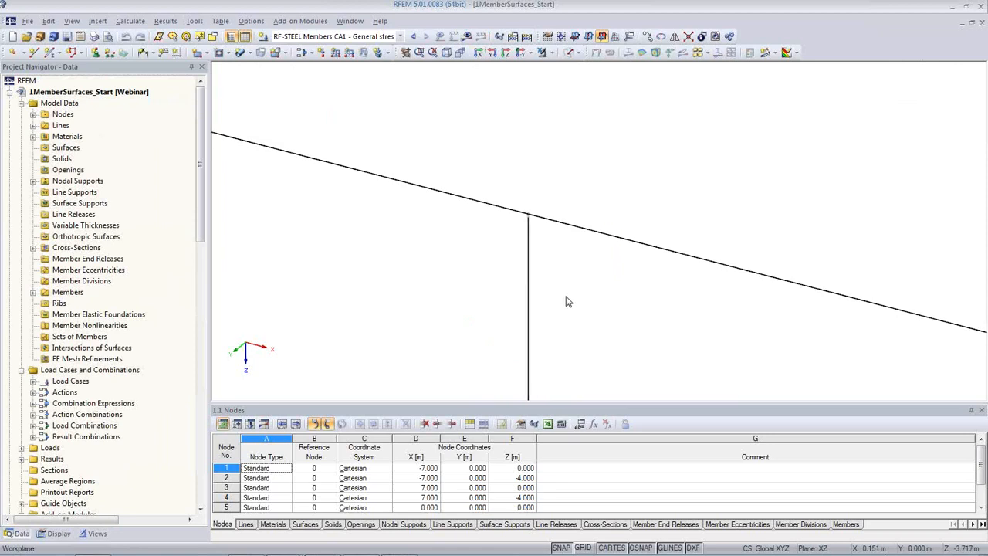
Divide the beam member left of the middle column by distance, placing an intermediate node 0.5 m from the member end
{"action": "middle_click_drag", "start_coordinate": [555, 281], "coordinate": [537, 258]}
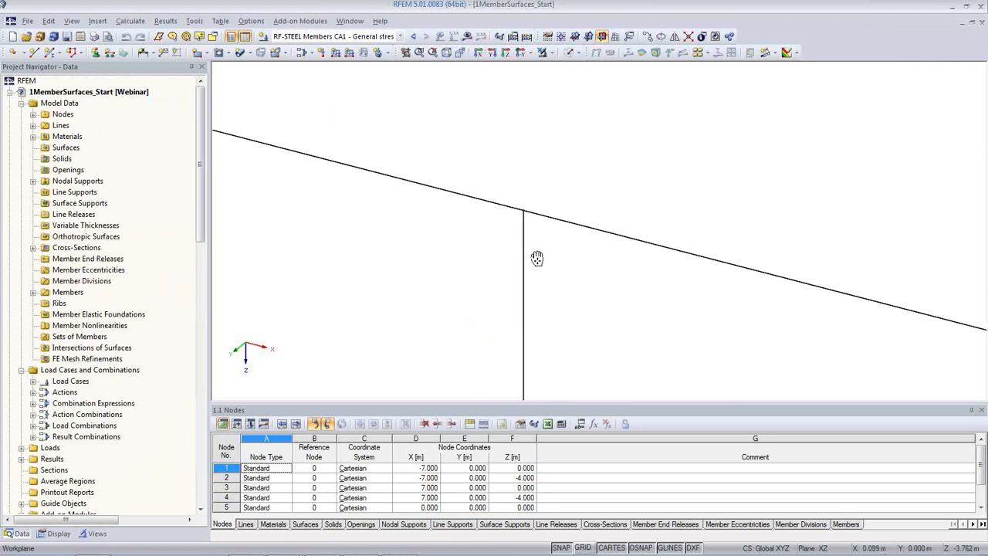
{"action": "scroll", "coordinate": [509, 278], "scroll_direction": "down", "scroll_amount": 1}
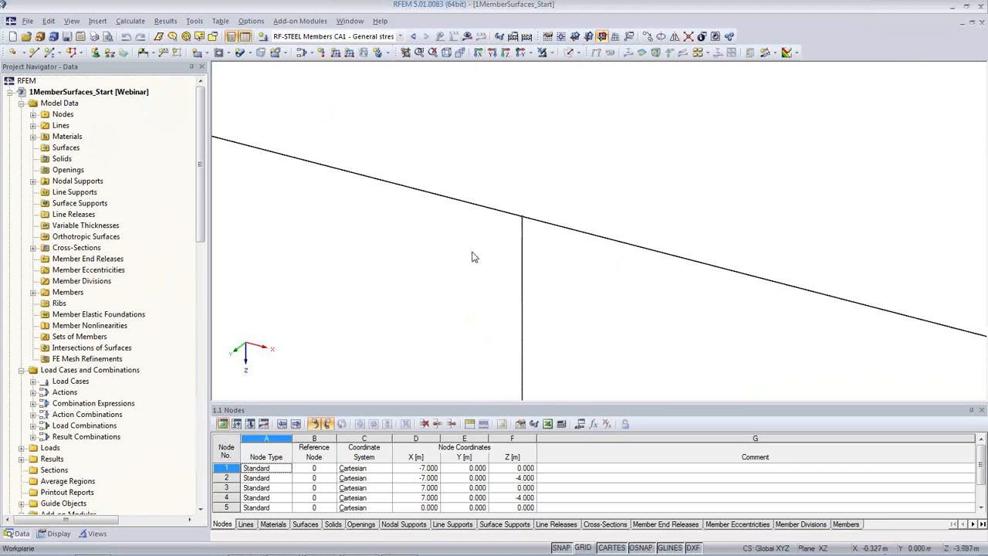
{"action": "middle_click_drag", "start_coordinate": [471, 253], "coordinate": [509, 222]}
{"action": "left_click", "coordinate": [494, 195]}
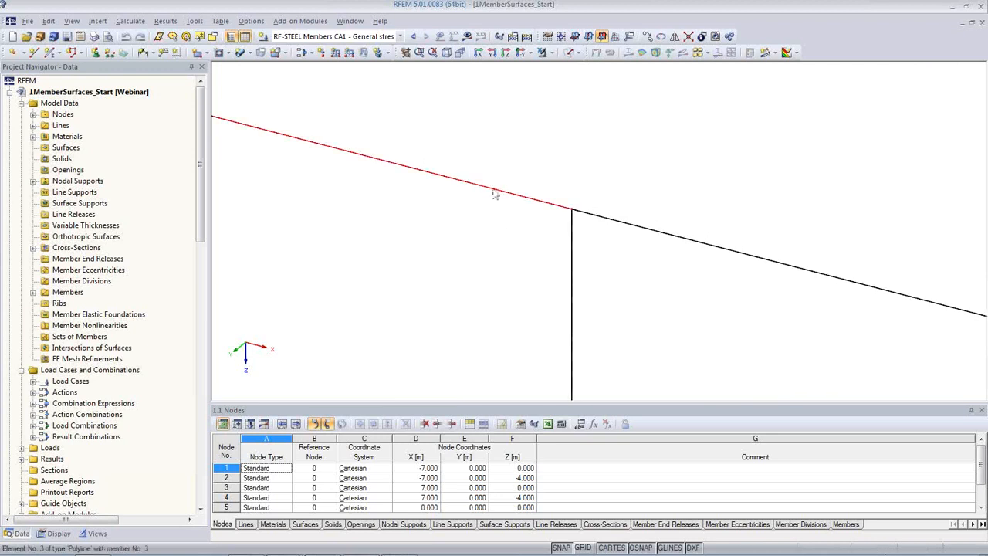
{"action": "middle_click_drag", "start_coordinate": [463, 247], "coordinate": [495, 246]}
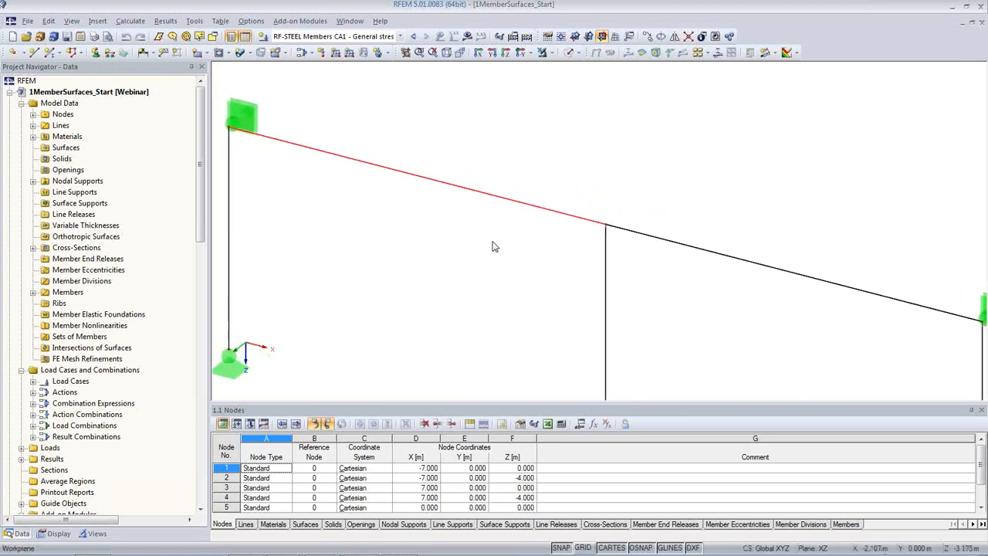
{"action": "right_click", "coordinate": [499, 203]}
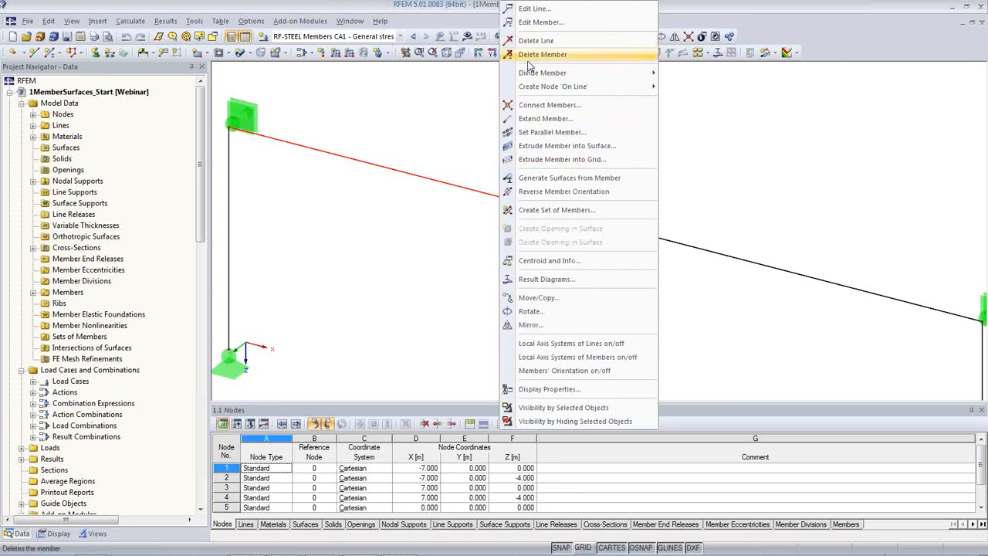
{"action": "mouse_move", "coordinate": [540, 73]}
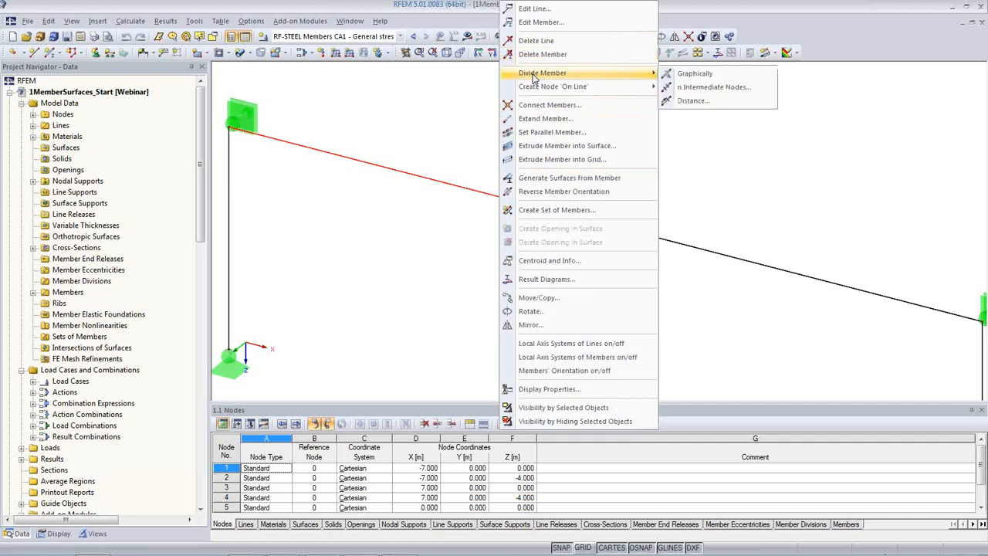
{"action": "left_click", "coordinate": [703, 104]}
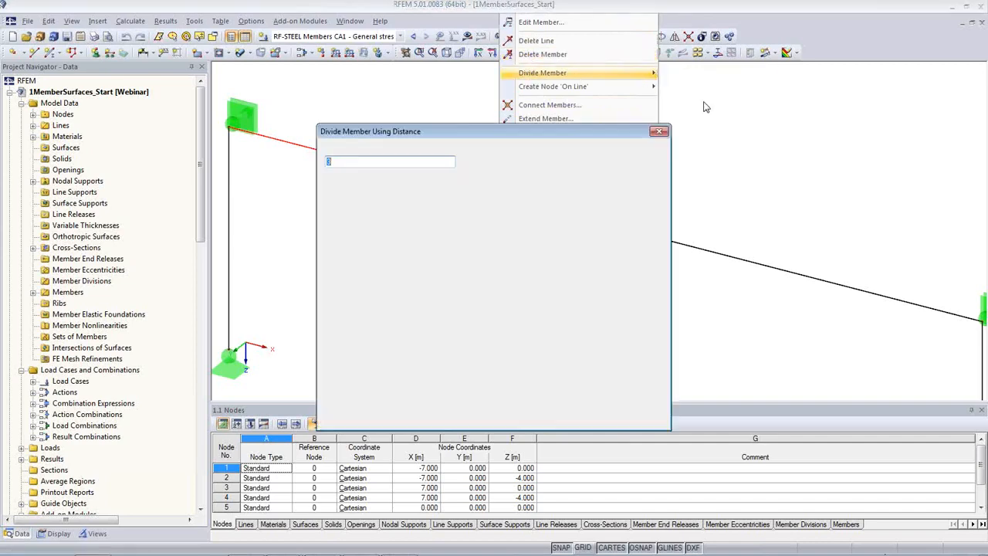
{"action": "left_click_drag", "start_coordinate": [578, 138], "coordinate": [471, 240]}
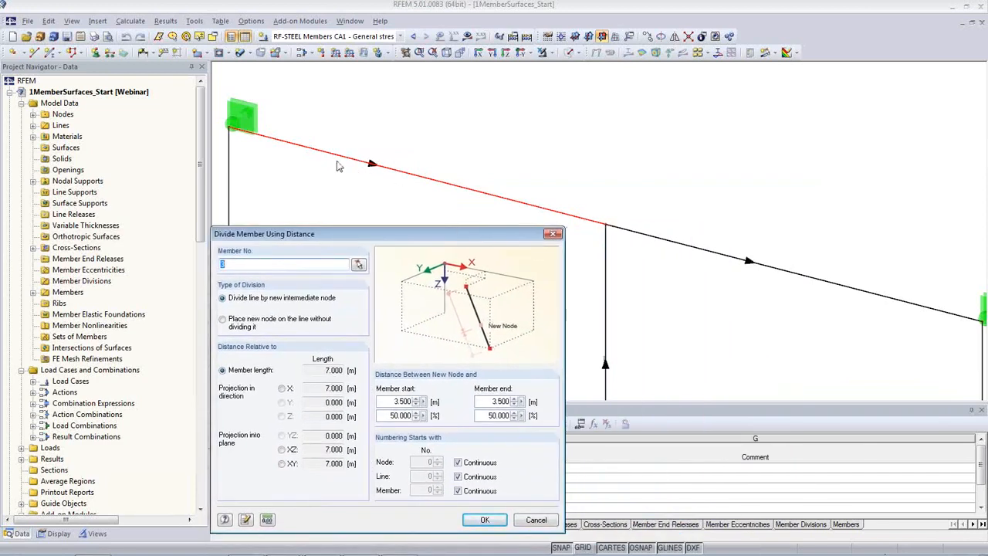
{"action": "left_click_drag", "start_coordinate": [388, 240], "coordinate": [381, 208]}
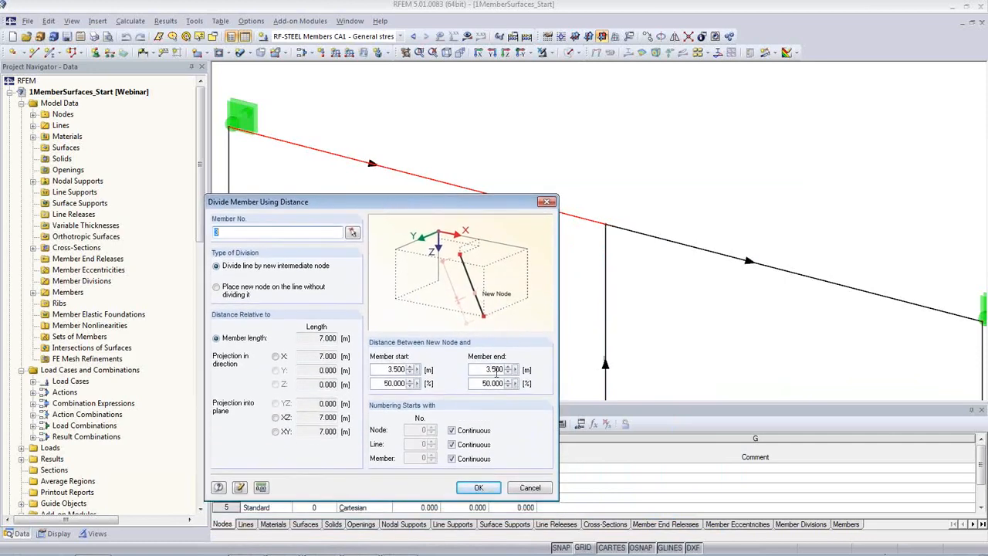
{"action": "left_click", "coordinate": [480, 371]}
{"action": "type", "text": "0.5"}
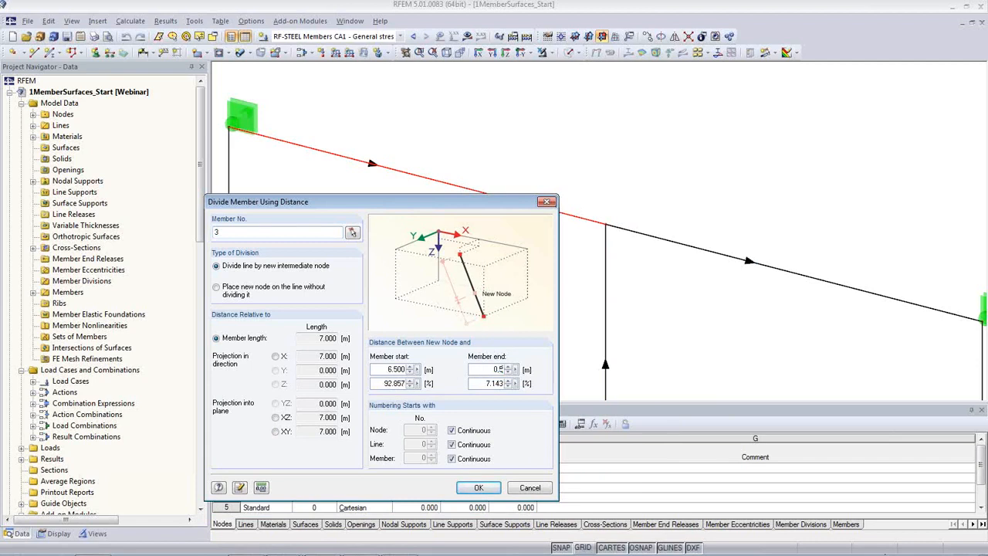
{"action": "left_click", "coordinate": [490, 487]}
Display the loads of load case LC1 - Self-weight and check the load on the short beam piece beside the middle column
{"action": "middle_click_drag", "start_coordinate": [590, 232], "coordinate": [535, 187]}
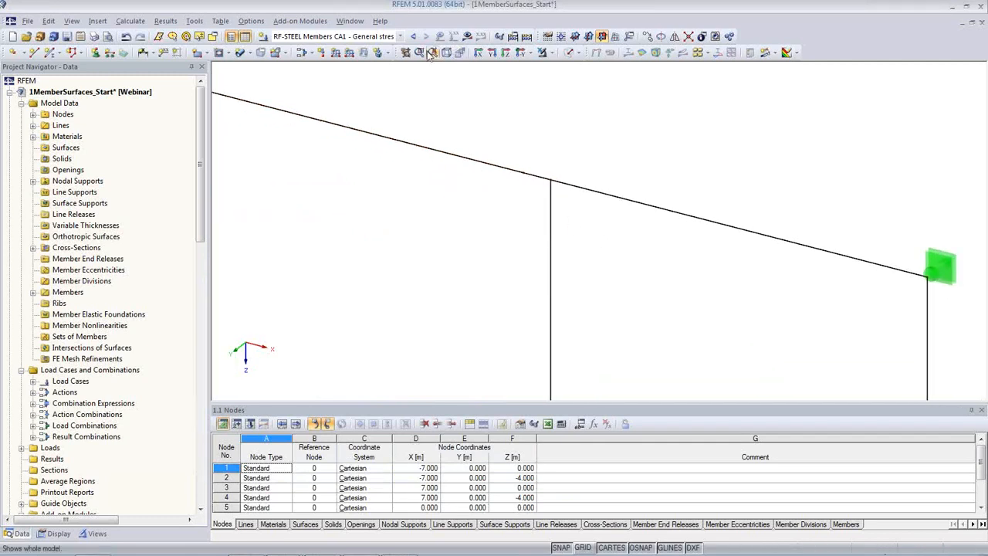
{"action": "left_click", "coordinate": [392, 36]}
{"action": "left_click", "coordinate": [301, 48]}
{"action": "scroll", "coordinate": [482, 301], "scroll_direction": "up", "scroll_amount": 3, "text": "shift"}
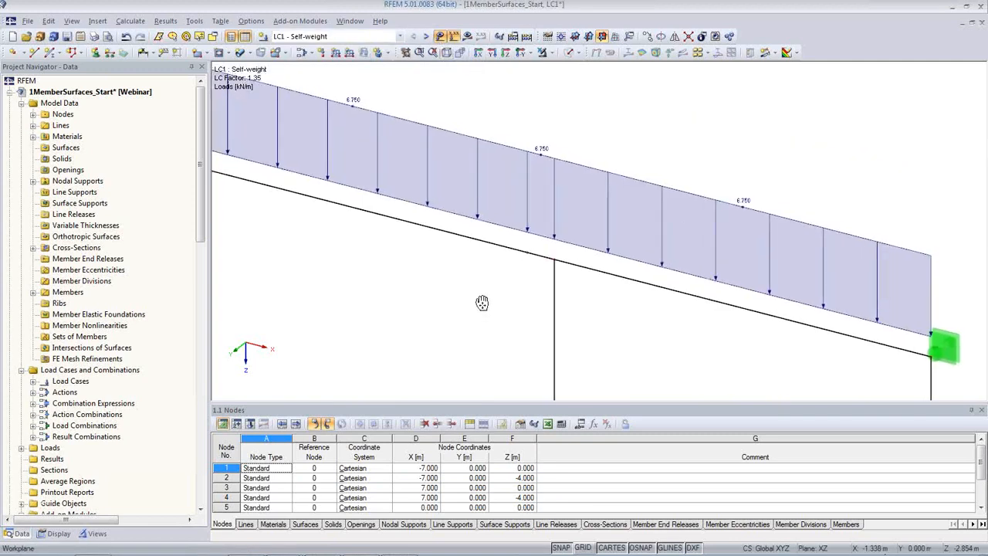
{"action": "scroll", "coordinate": [481, 301], "scroll_direction": "down", "scroll_amount": 1}
{"action": "left_click", "coordinate": [542, 166]}
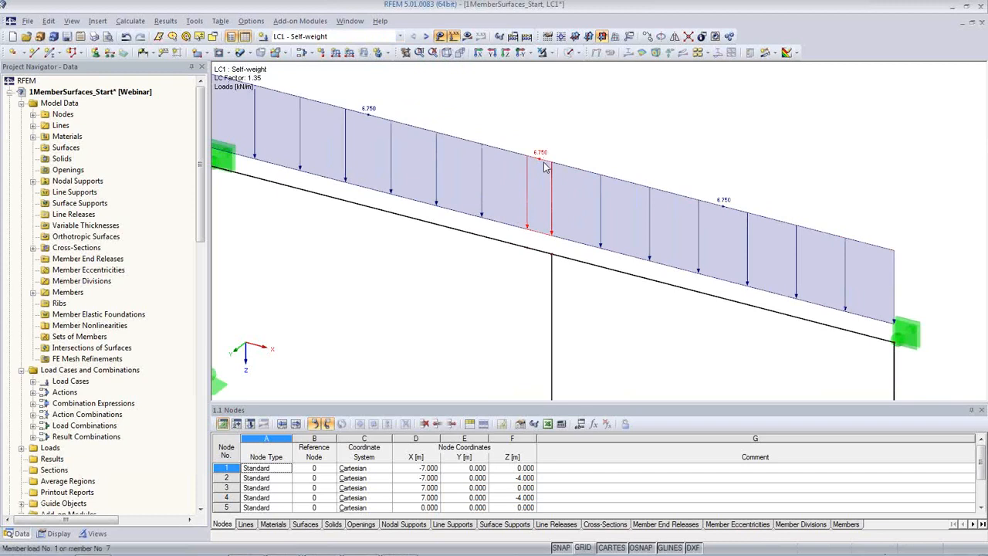
Divide the beam member right of the middle column with an intermediate node 0.5 m from the member start
{"action": "left_click", "coordinate": [599, 300]}
{"action": "left_click", "coordinate": [602, 267]}
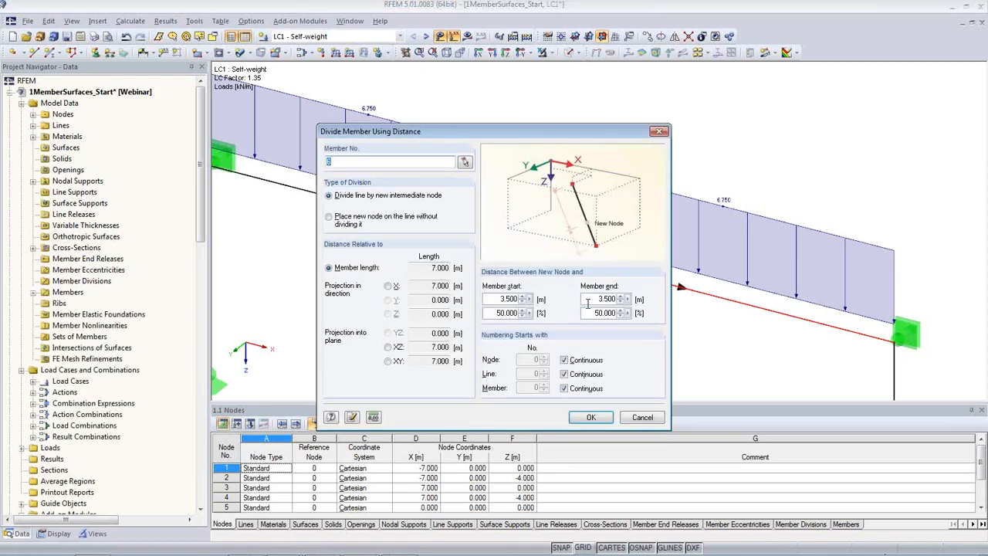
{"action": "left_click_drag", "start_coordinate": [497, 299], "coordinate": [551, 301]}
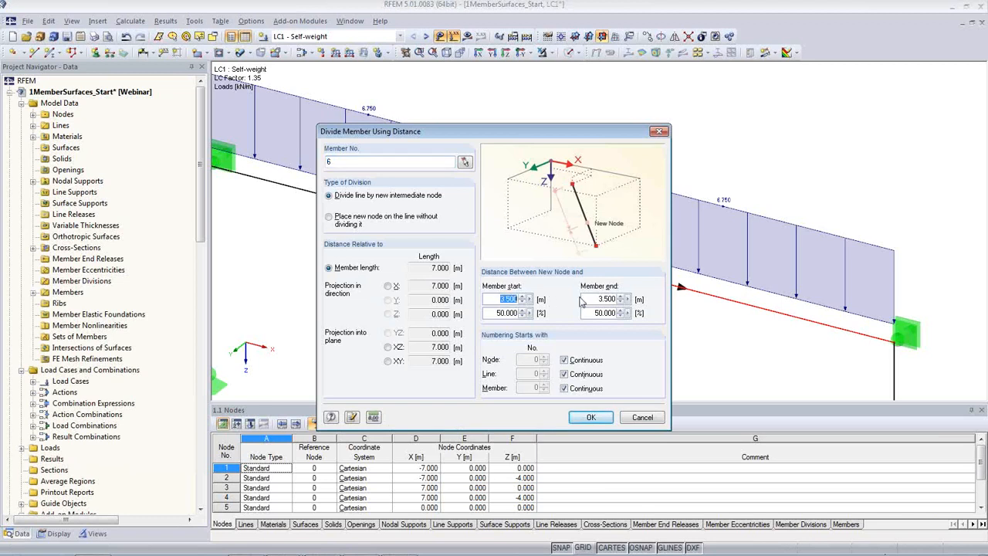
{"action": "type", "text": "0.5"}
{"action": "left_click", "coordinate": [590, 417]}
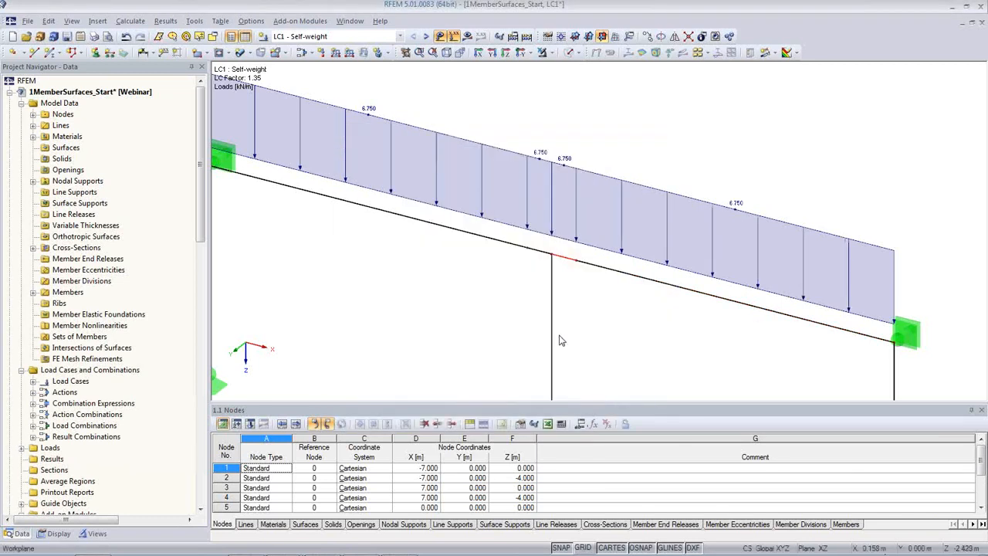
Divide the middle column with an intermediate node 0.5 m from its upper end
{"action": "left_click", "coordinate": [552, 332]}
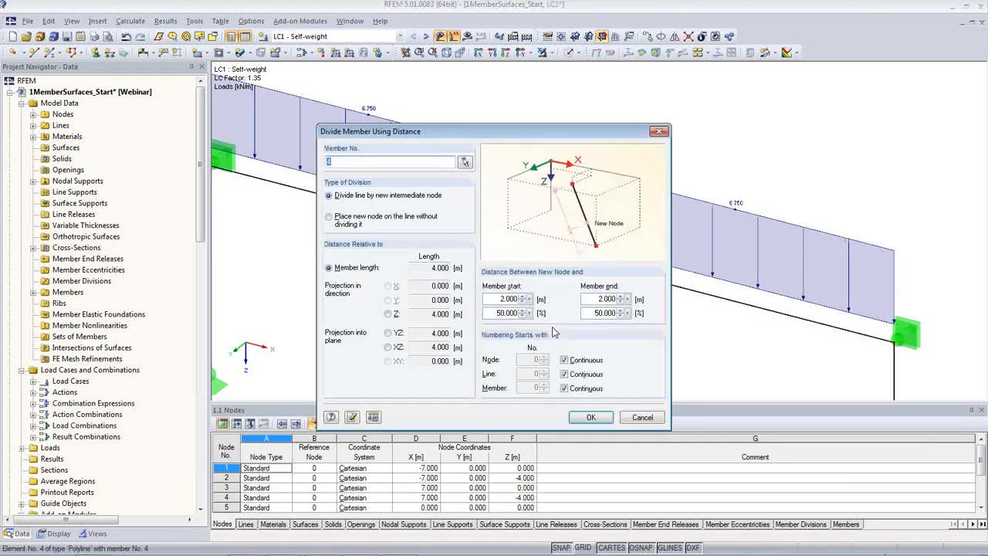
{"action": "left_click", "coordinate": [586, 299]}
{"action": "type", "text": "0.5"}
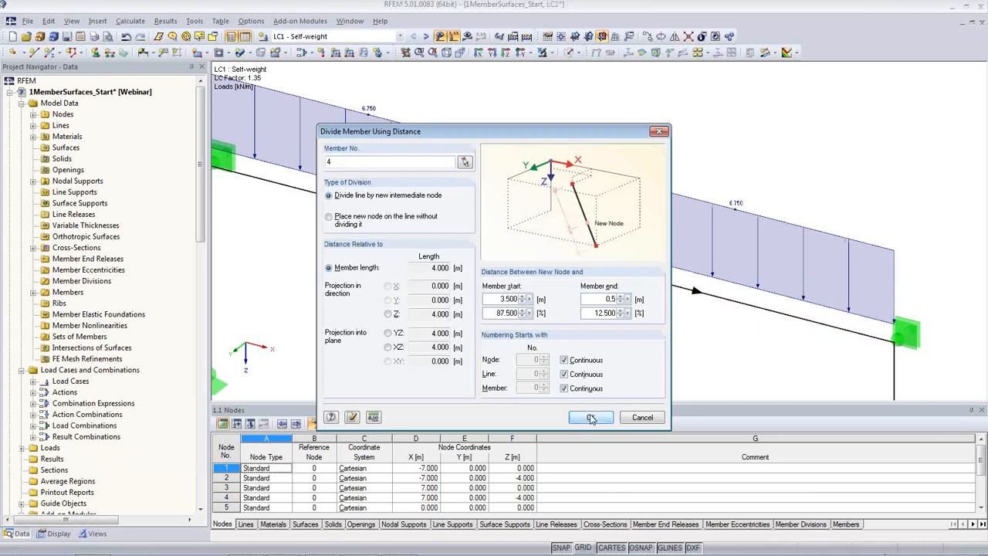
{"action": "left_click", "coordinate": [590, 417]}
Hide the load display and bring the divided joint at the middle column into close view
{"action": "middle_click_drag", "start_coordinate": [618, 348], "coordinate": [595, 306]}
{"action": "scroll", "coordinate": [590, 279], "scroll_direction": "up", "scroll_amount": 2}
{"action": "left_click", "coordinate": [440, 36]}
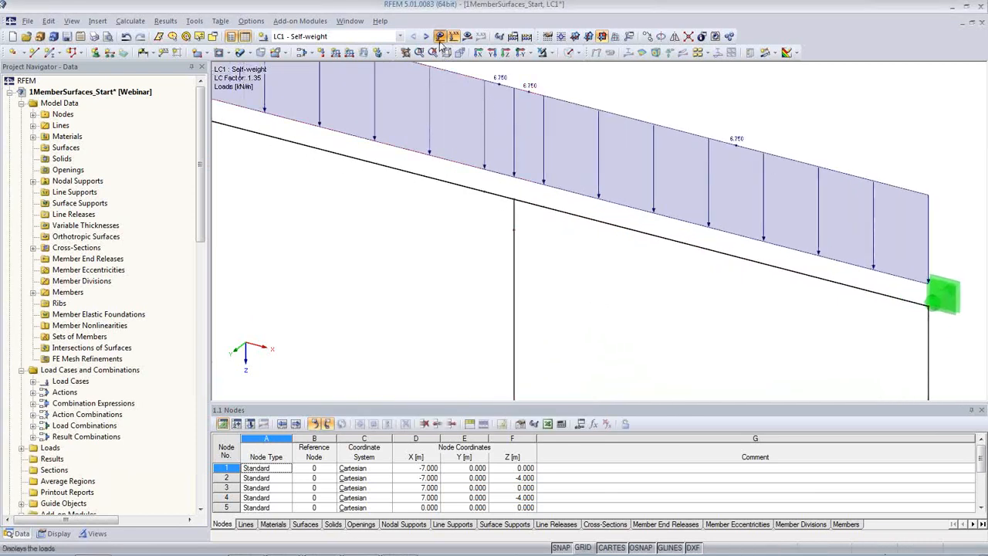
{"action": "middle_click_drag", "start_coordinate": [522, 255], "coordinate": [523, 227]}
{"action": "scroll", "coordinate": [519, 216], "scroll_direction": "up", "scroll_amount": 1}
{"action": "scroll", "coordinate": [519, 216], "scroll_direction": "up", "scroll_amount": 1}
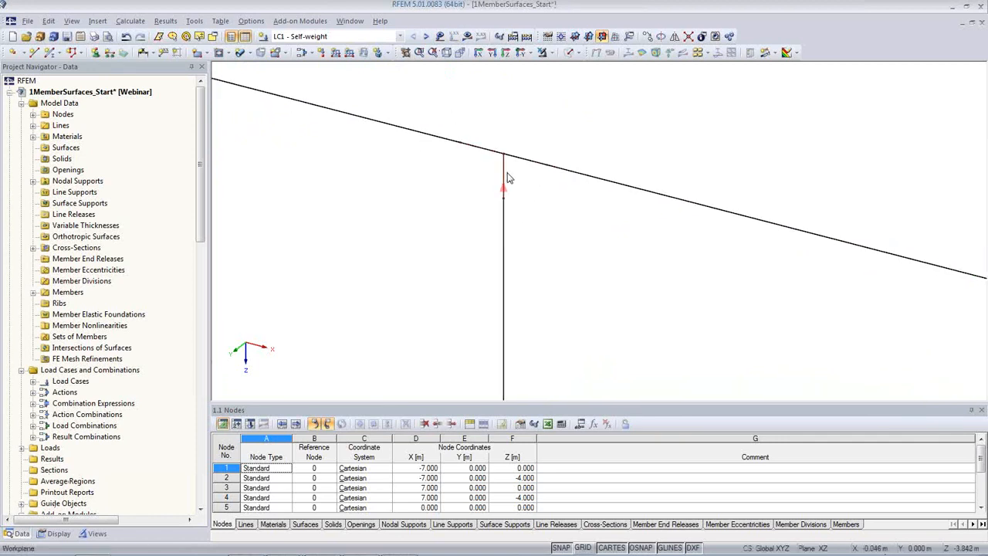
{"action": "middle_click_drag", "start_coordinate": [486, 213], "coordinate": [465, 280]}
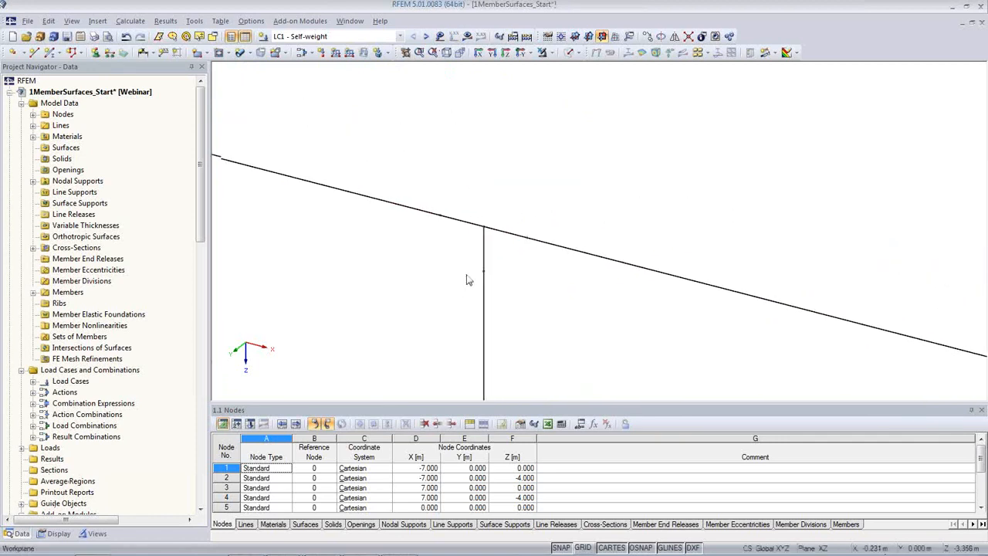
Select the three short members meeting at the middle joint and limit the visibility to these selected objects
{"action": "scroll", "coordinate": [466, 280], "scroll_direction": "up", "scroll_amount": 1}
{"action": "left_click_drag", "start_coordinate": [407, 148], "coordinate": [595, 318]}
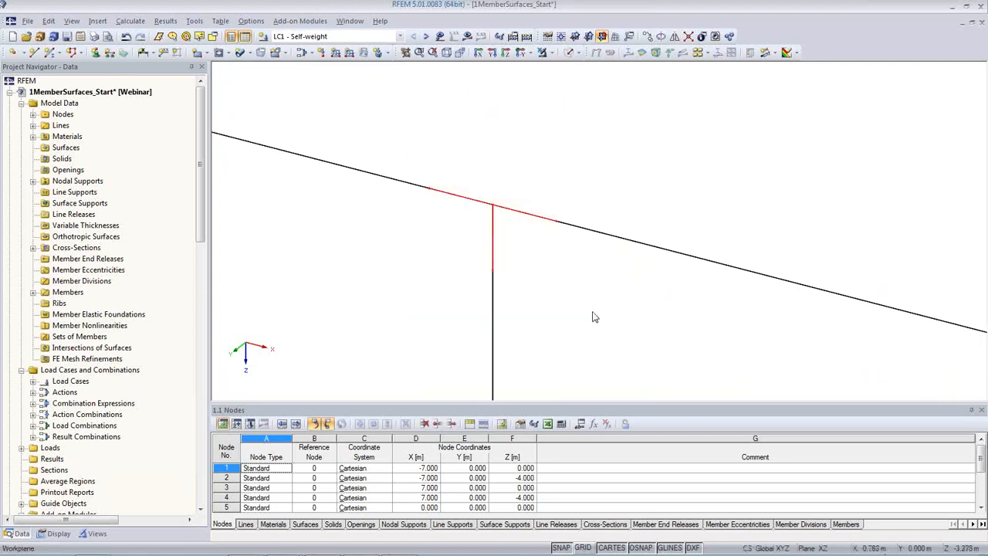
{"action": "left_click", "coordinate": [551, 54]}
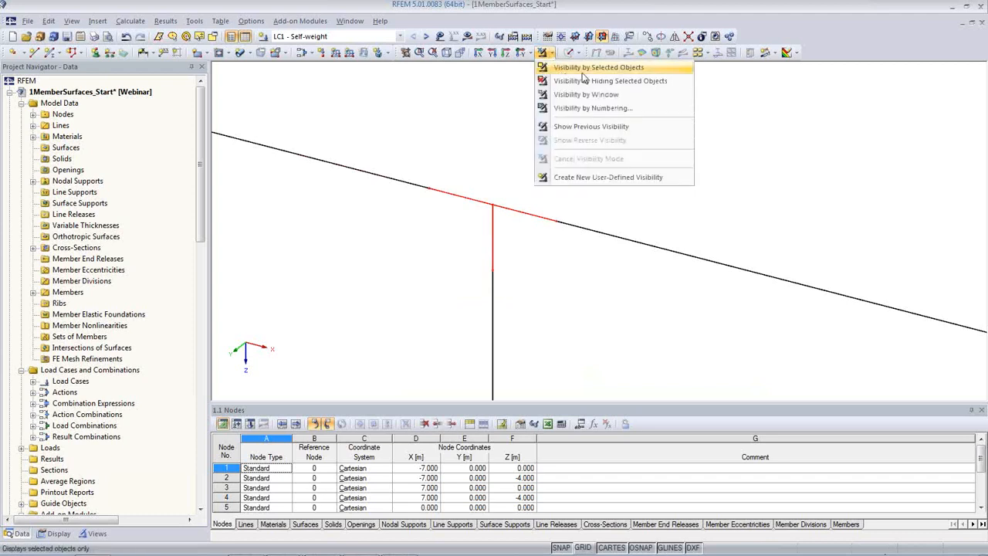
{"action": "left_click", "coordinate": [584, 69]}
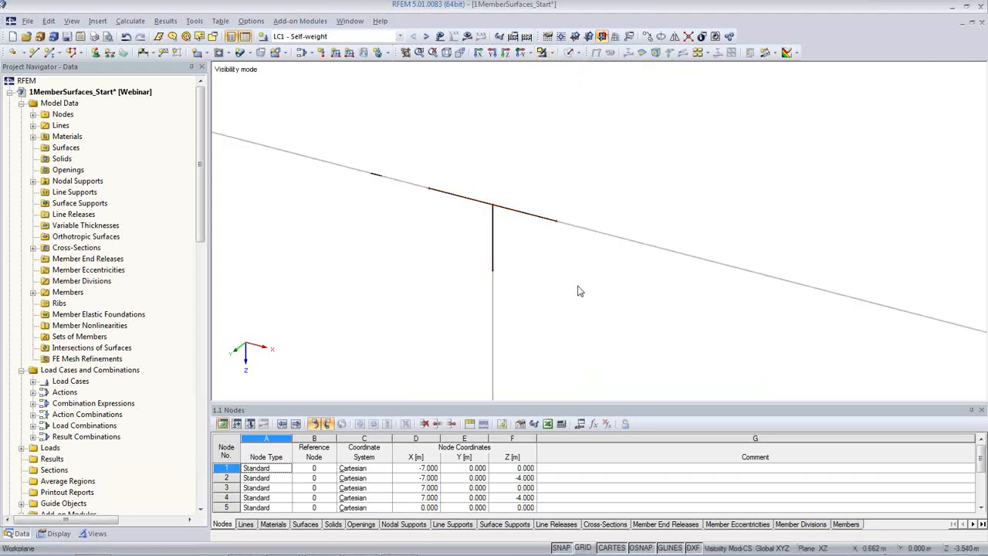
Display the isolated joint members in the solid transparent display mode
{"action": "middle_click_drag", "start_coordinate": [577, 289], "coordinate": [634, 266]}
{"action": "scroll", "coordinate": [617, 261], "scroll_direction": "up", "scroll_amount": 2}
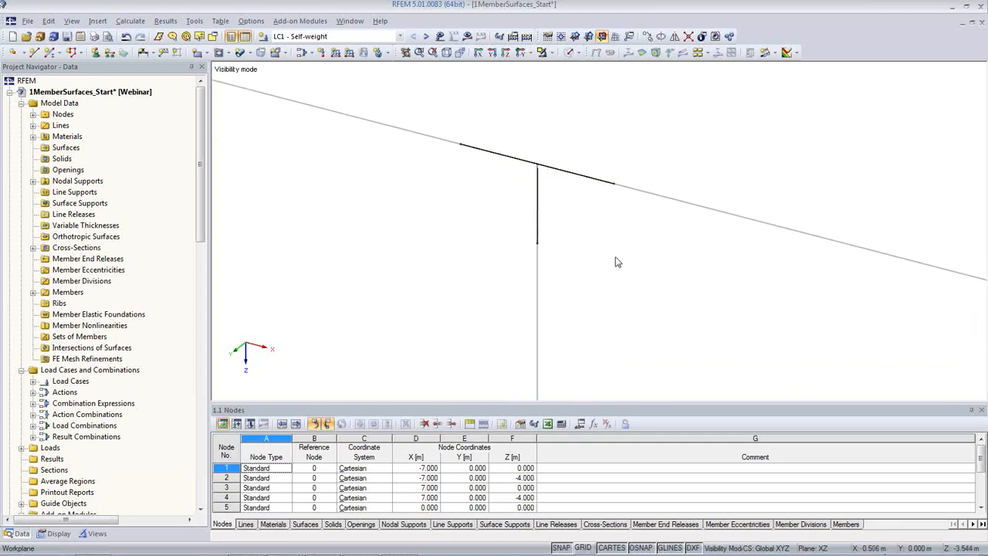
{"action": "middle_click_drag", "start_coordinate": [617, 258], "coordinate": [553, 287]}
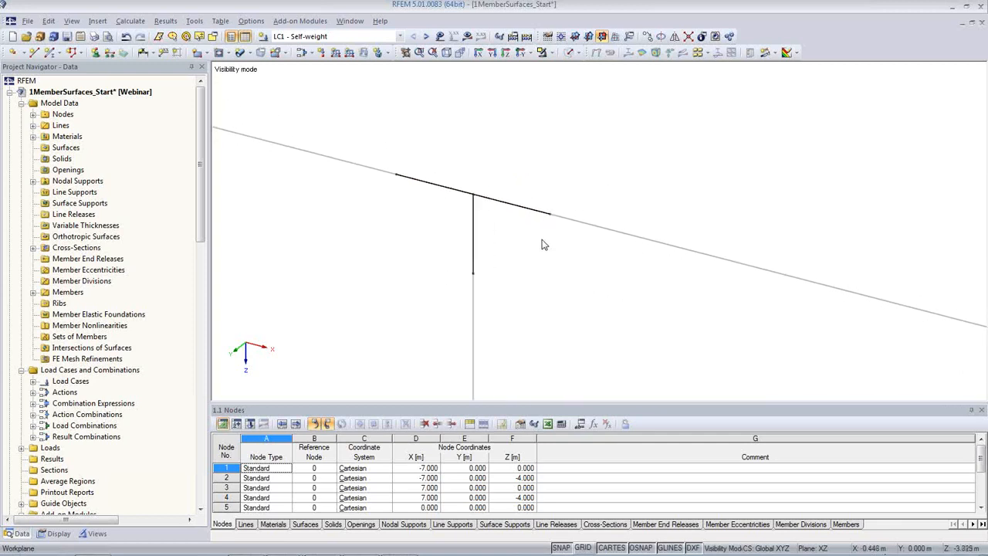
{"action": "left_click", "coordinate": [570, 54]}
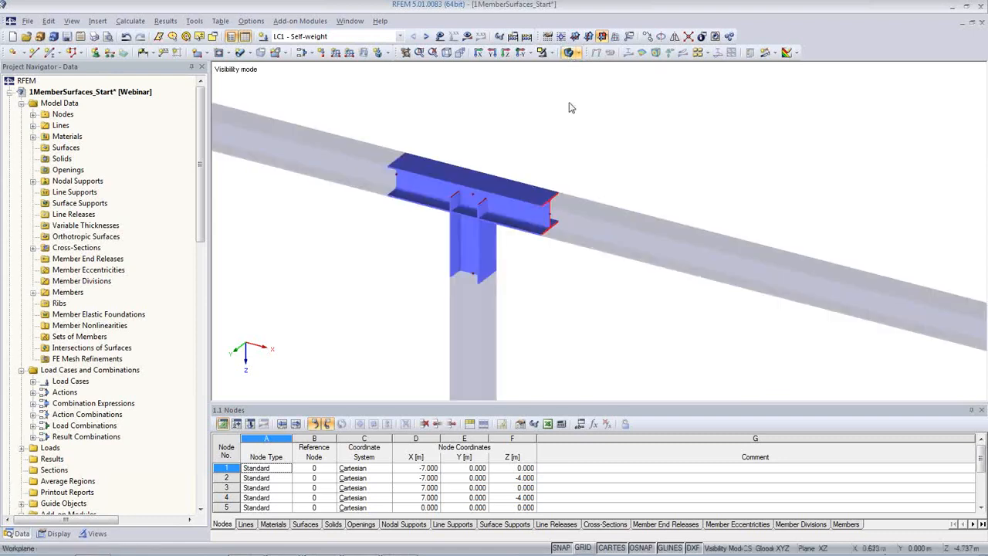
{"action": "left_click", "coordinate": [571, 52]}
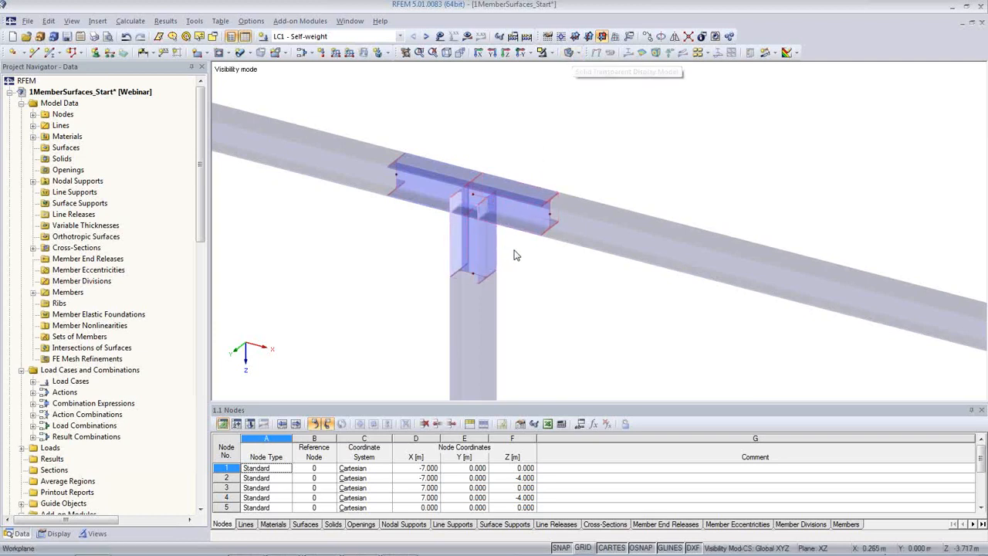
Generate surfaces from the three short members at the middle joint
{"action": "right_click", "coordinate": [514, 197]}
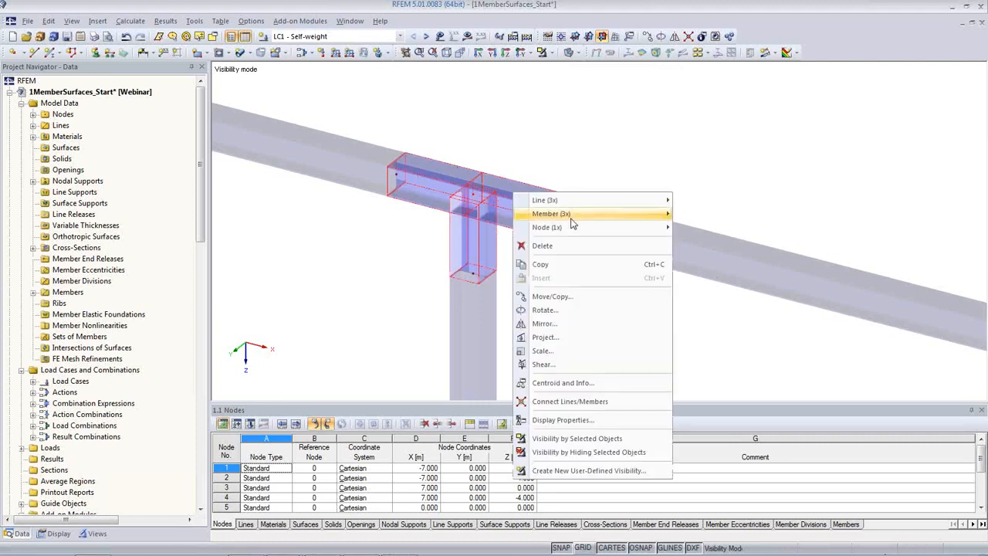
{"action": "mouse_move", "coordinate": [569, 216]}
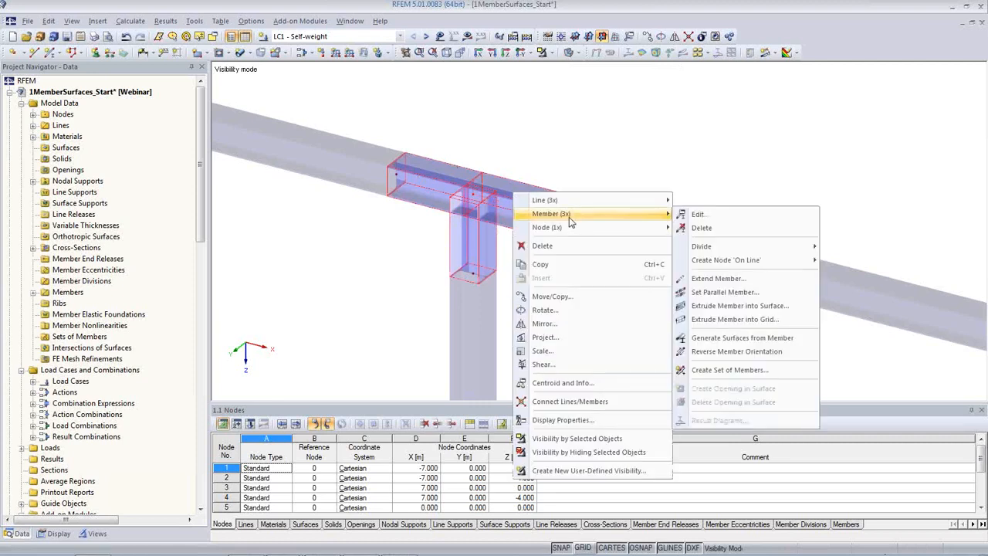
{"action": "left_click", "coordinate": [741, 343]}
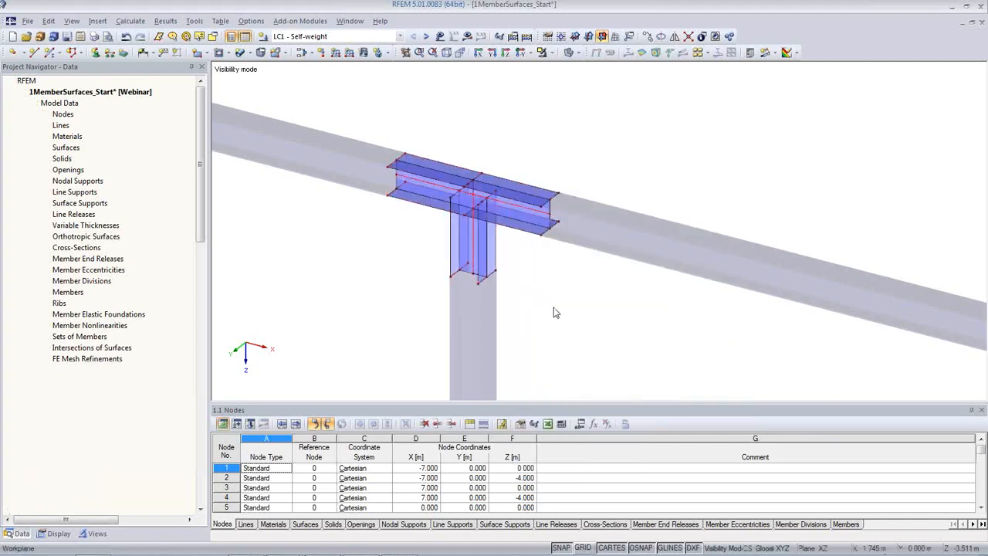
Inspect the material and thickness settings of the generated bottom flange and web surfaces of the beam
{"action": "scroll", "coordinate": [545, 267], "scroll_direction": "up", "scroll_amount": 1}
{"action": "scroll", "coordinate": [548, 227], "scroll_direction": "up", "scroll_amount": 2}
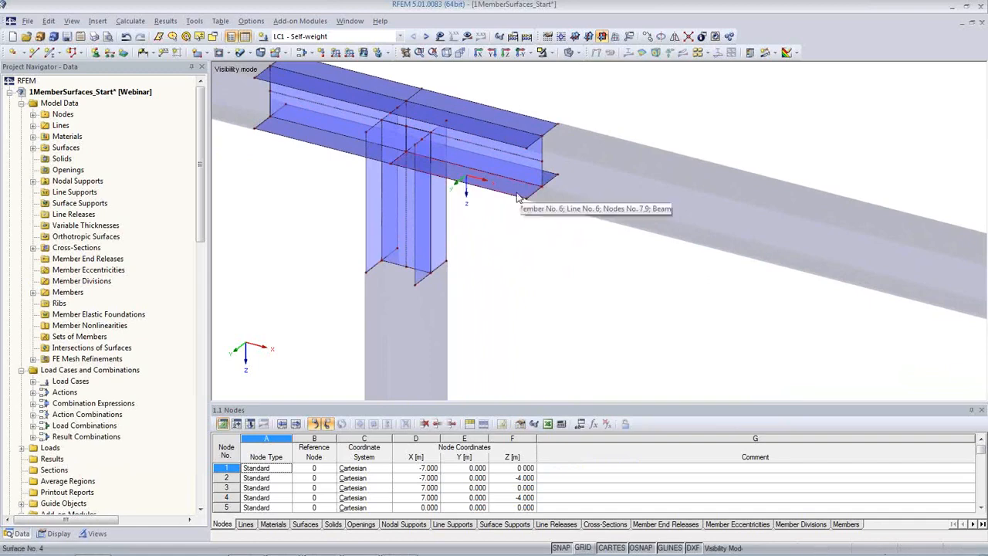
{"action": "double_click", "coordinate": [482, 189]}
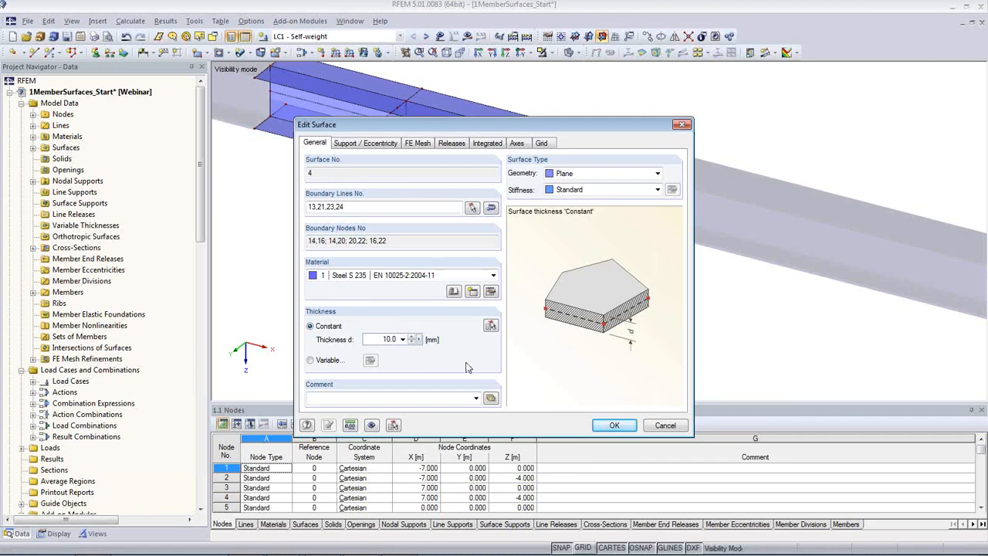
{"action": "left_click", "coordinate": [658, 427]}
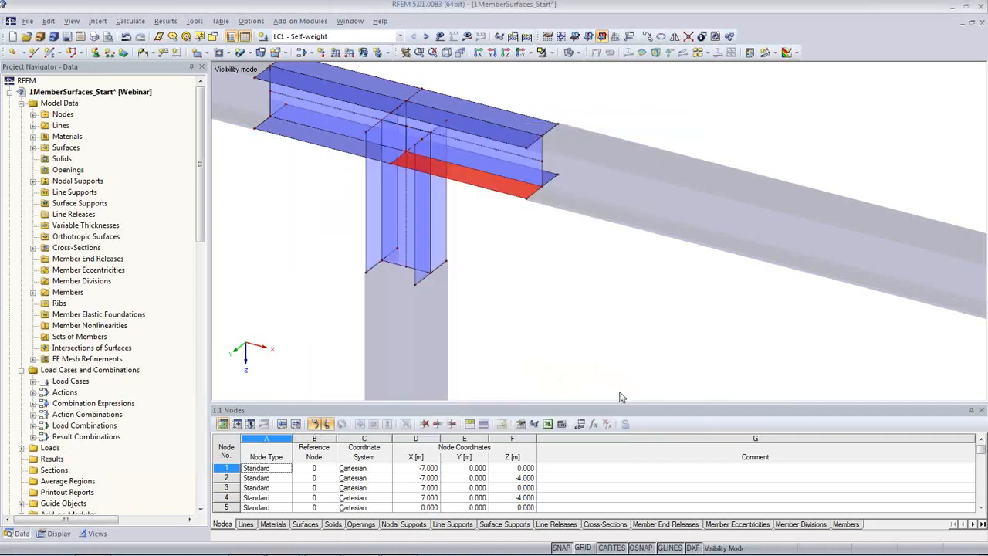
{"action": "double_click", "coordinate": [522, 176]}
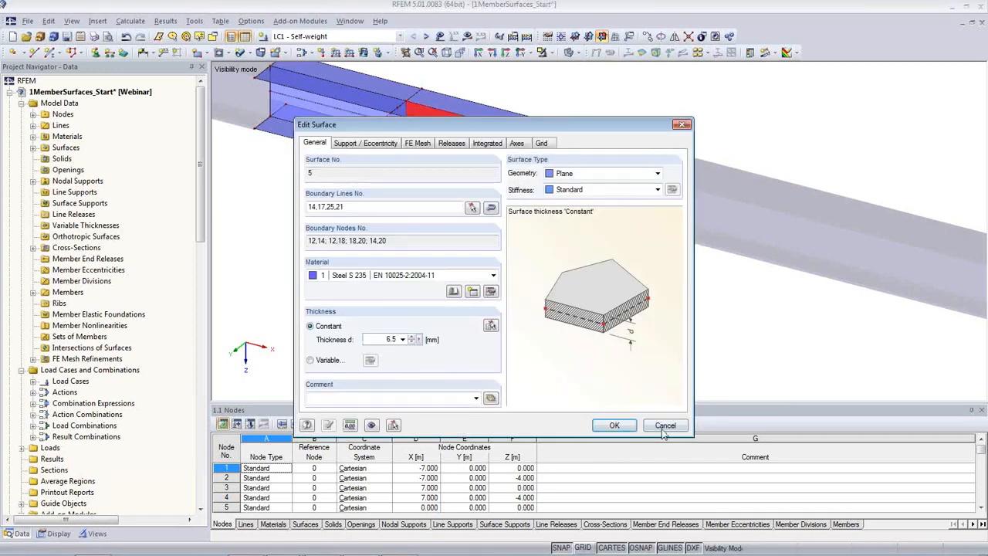
{"action": "left_click", "coordinate": [664, 426]}
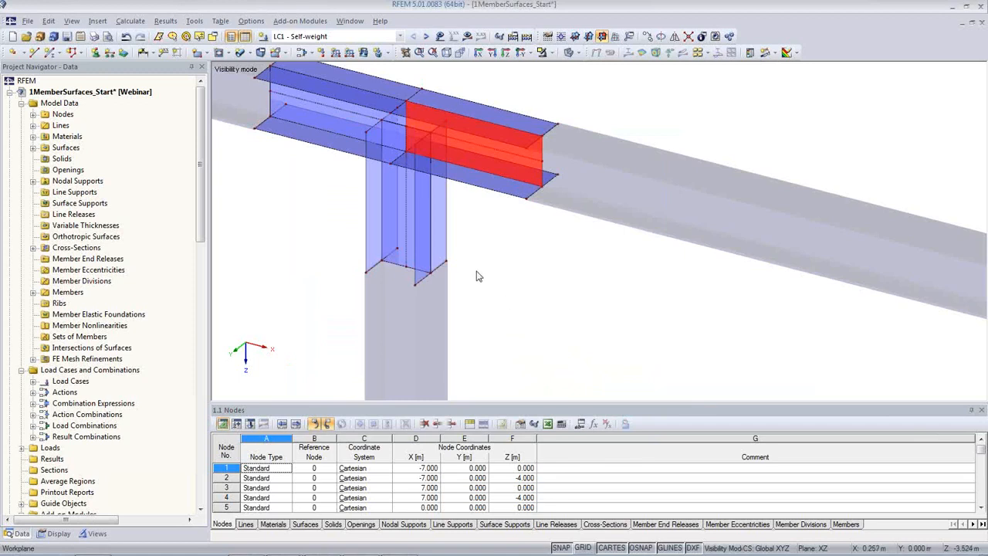
{"action": "left_click", "coordinate": [284, 250]}
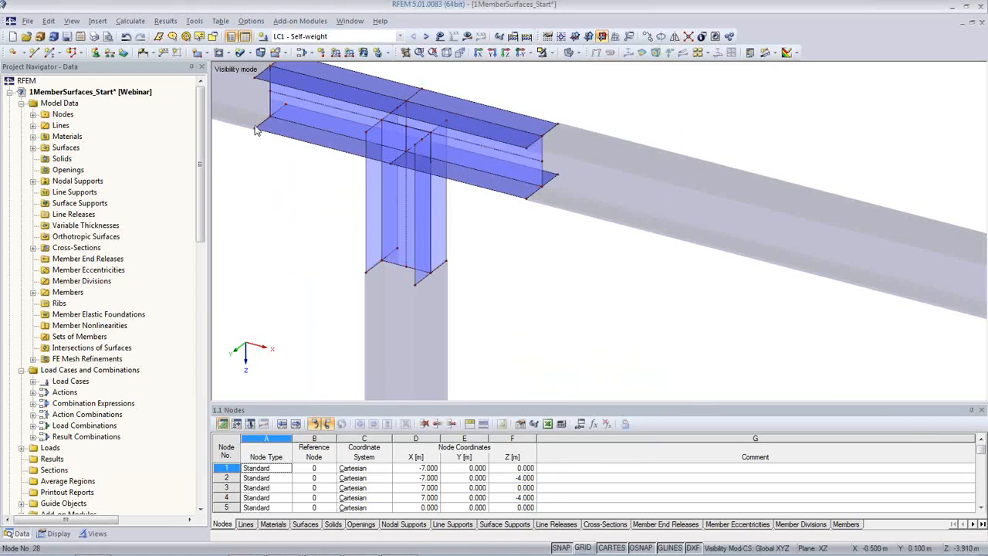
Display the joint model in the wireframe display mode
{"action": "scroll", "coordinate": [279, 209], "scroll_direction": "down", "scroll_amount": 3}
{"action": "middle_click_drag", "start_coordinate": [293, 235], "coordinate": [418, 294]}
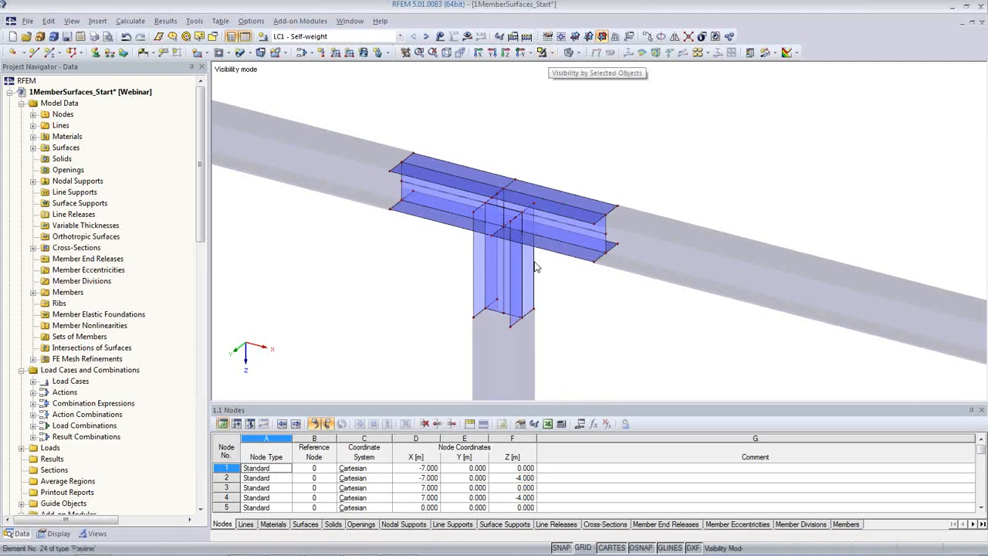
{"action": "middle_click_drag", "start_coordinate": [525, 279], "coordinate": [551, 260]}
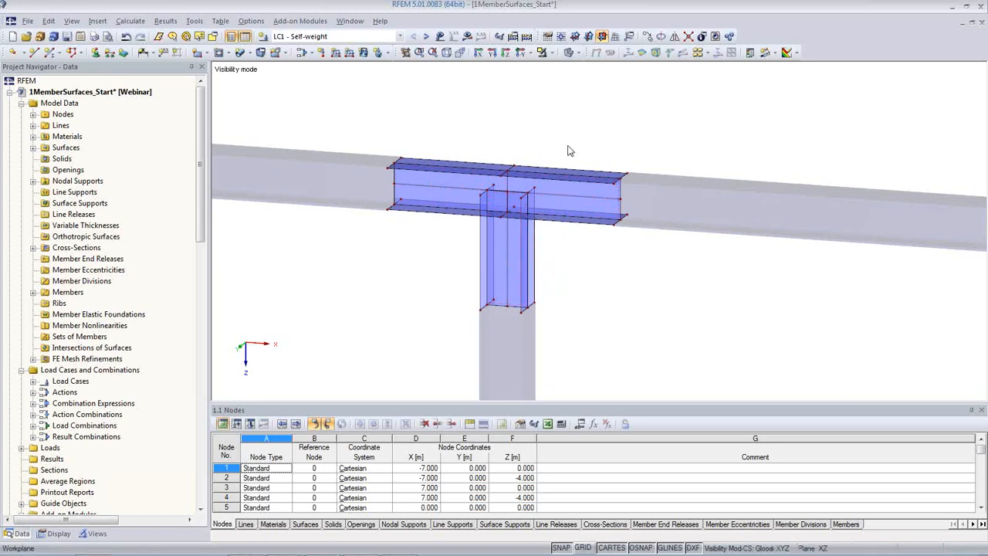
{"action": "left_click", "coordinate": [549, 53]}
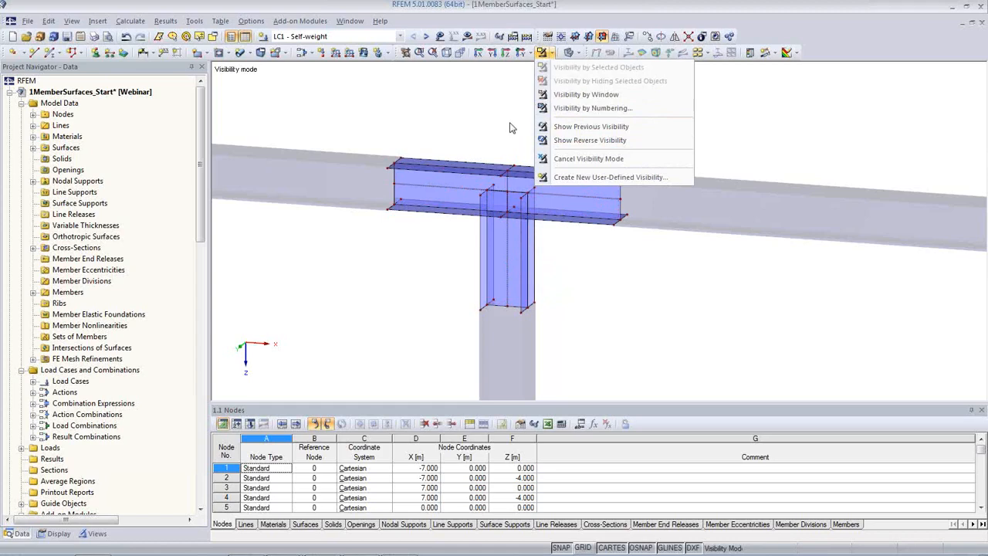
{"action": "left_click", "coordinate": [500, 117]}
{"action": "left_click", "coordinate": [569, 53]}
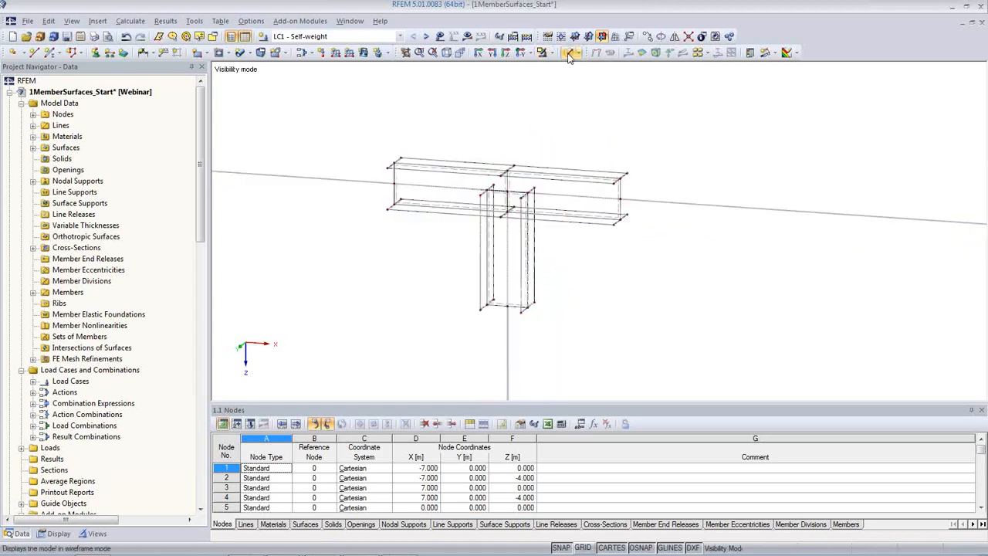
Move the upper edges of both column flanges onto the beam's bottom flange with 0 copies, defining the displacement by two flange corner nodes
{"action": "middle_click_drag", "start_coordinate": [542, 211], "coordinate": [542, 230]}
{"action": "scroll", "coordinate": [542, 230], "scroll_direction": "up", "scroll_amount": 4}
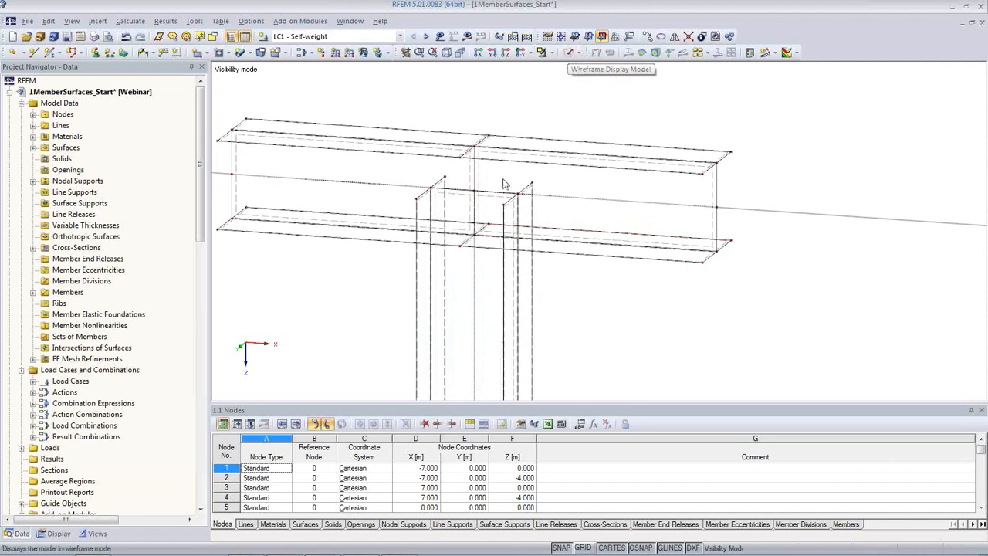
{"action": "left_click_drag", "start_coordinate": [403, 165], "coordinate": [464, 222]}
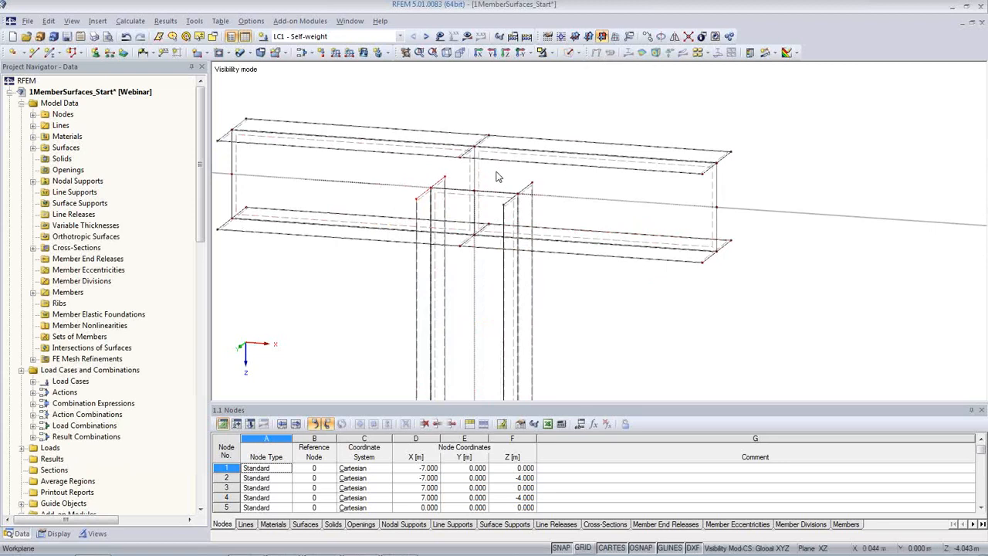
{"action": "left_click_drag", "start_coordinate": [497, 176], "coordinate": [553, 224]}
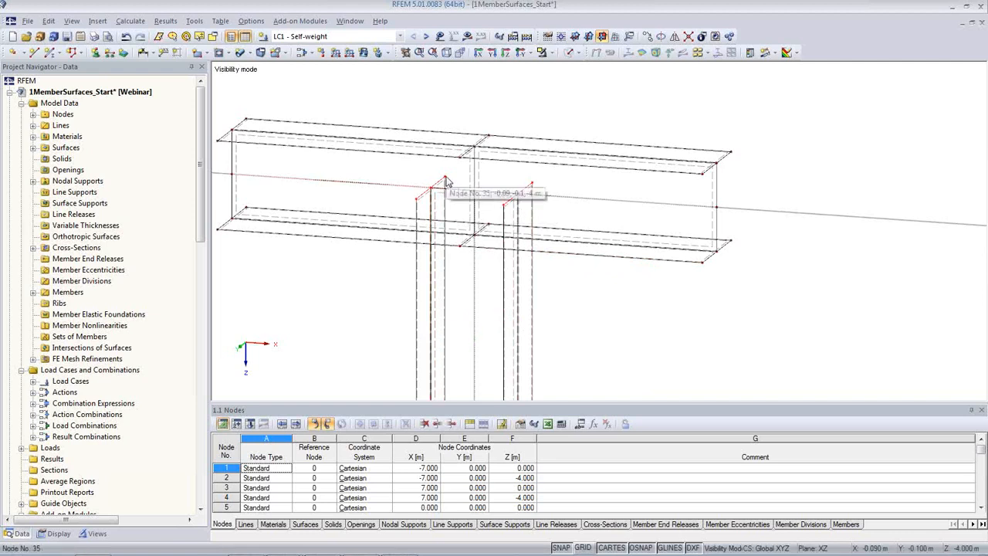
{"action": "left_click", "coordinate": [648, 37]}
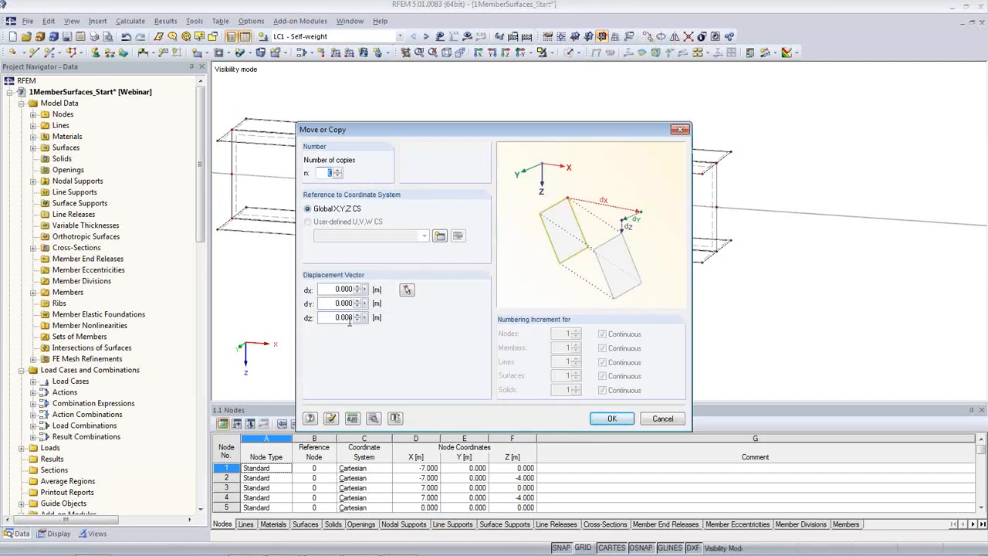
{"action": "left_click_drag", "start_coordinate": [380, 143], "coordinate": [634, 144]}
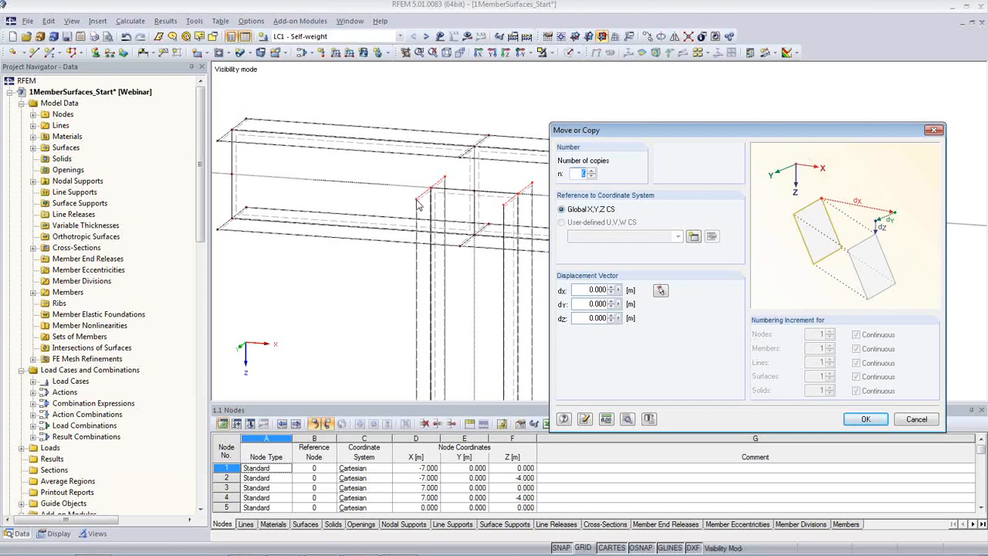
{"action": "left_click", "coordinate": [661, 291]}
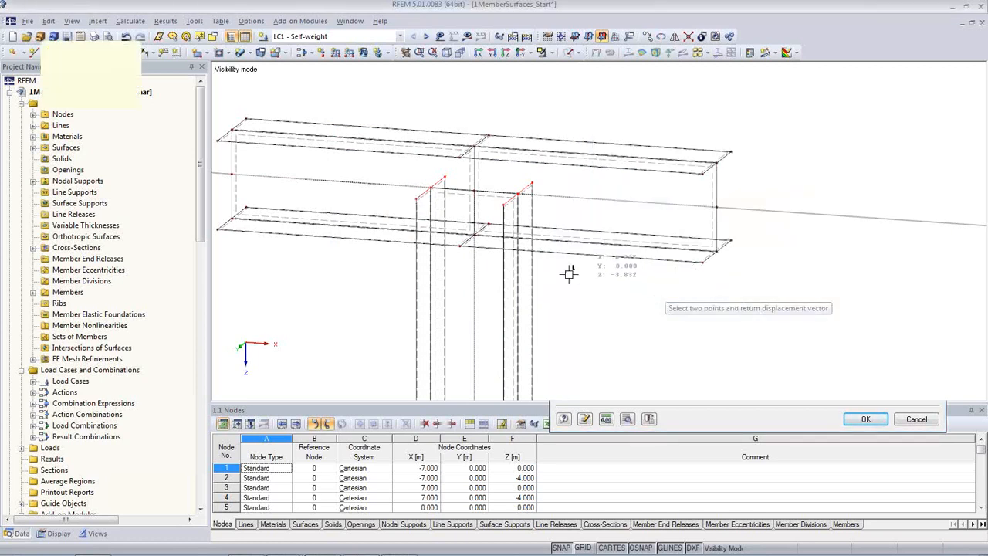
{"action": "left_click", "coordinate": [416, 200]}
{"action": "left_click", "coordinate": [461, 247]}
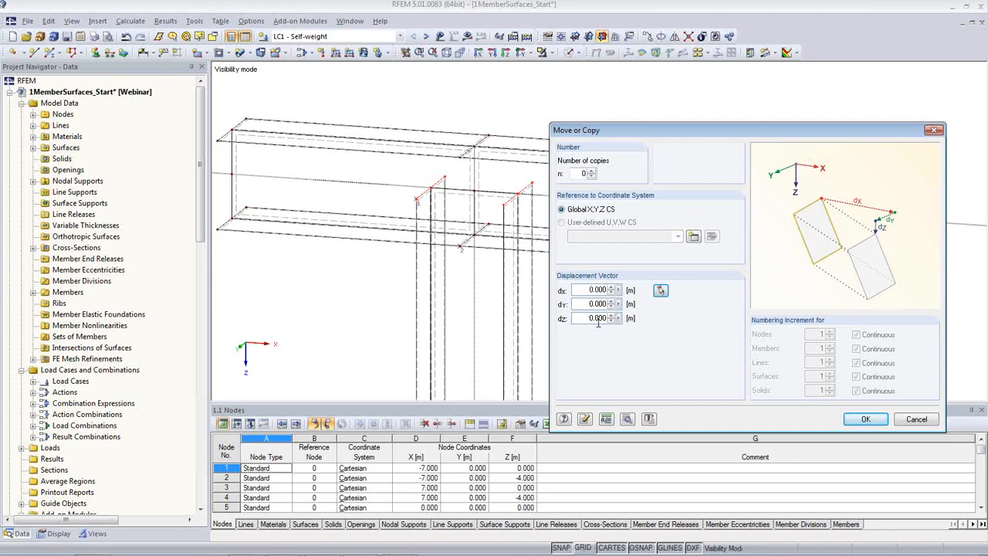
{"action": "left_click", "coordinate": [865, 420]}
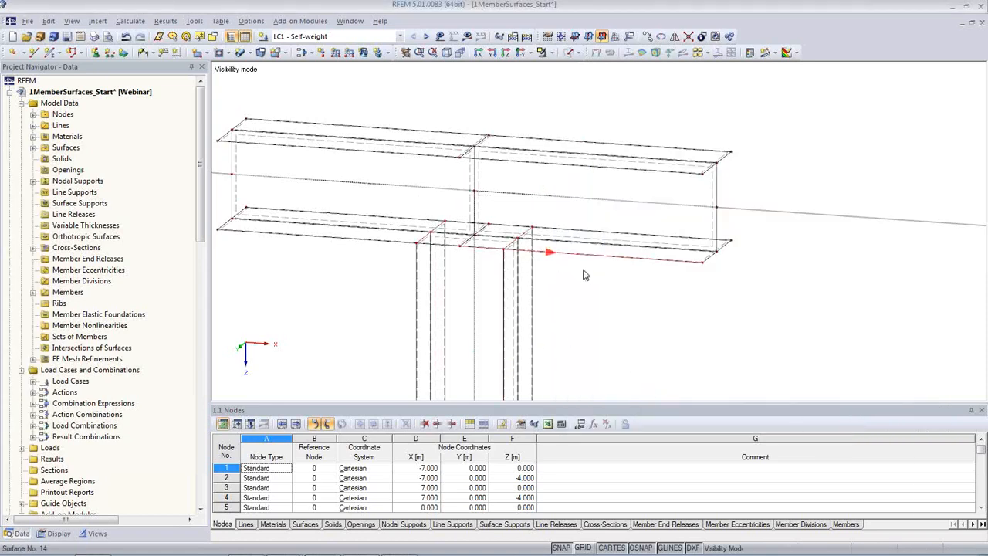
Check the coordinates of the bottom flange's end corner node and the column flange's upper corner node
{"action": "scroll", "coordinate": [588, 274], "scroll_direction": "up", "scroll_amount": 1}
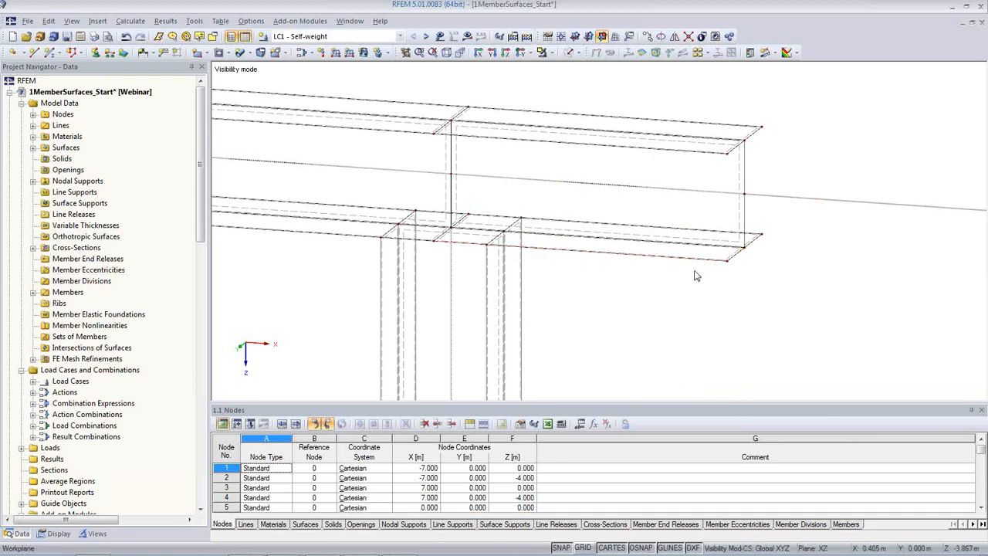
{"action": "double_click", "coordinate": [727, 260]}
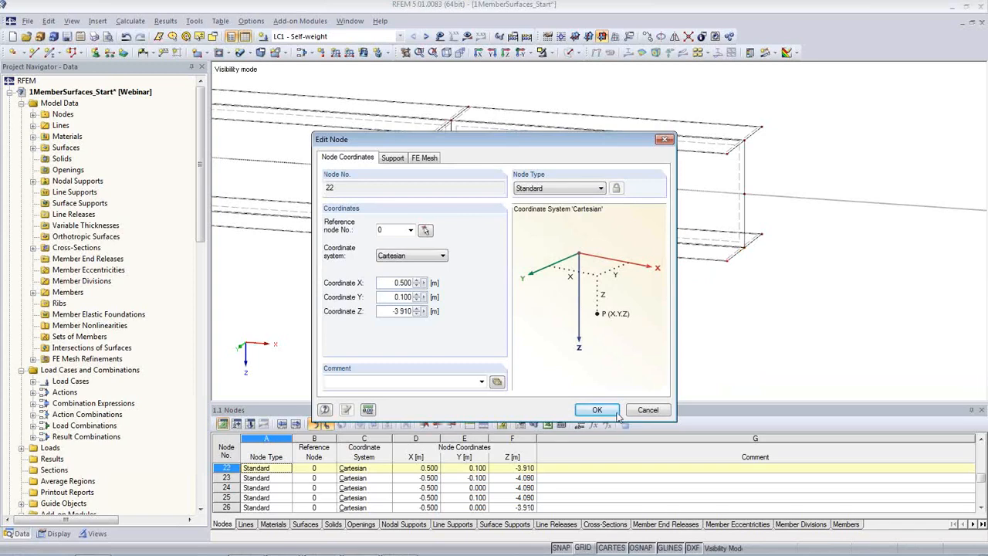
{"action": "left_click", "coordinate": [648, 410]}
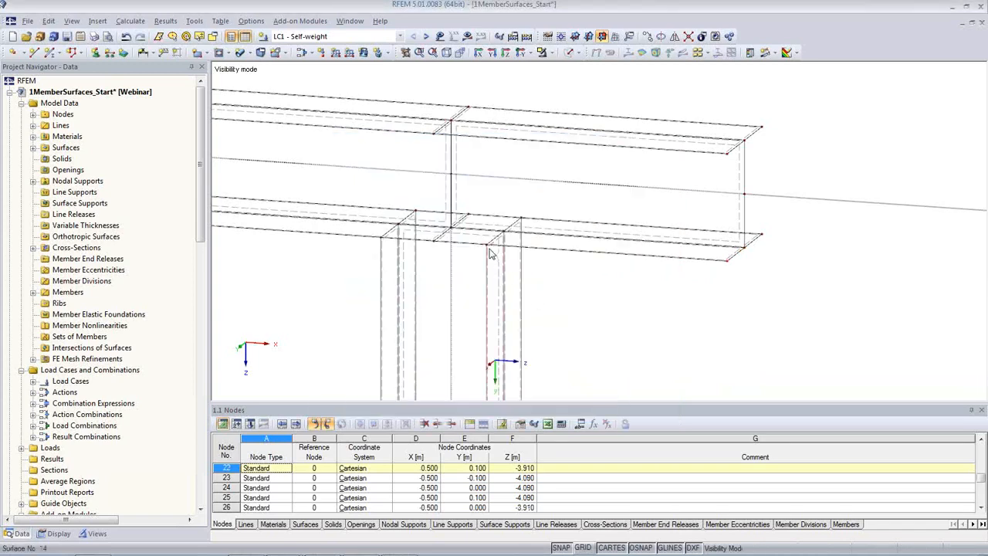
{"action": "double_click", "coordinate": [487, 248]}
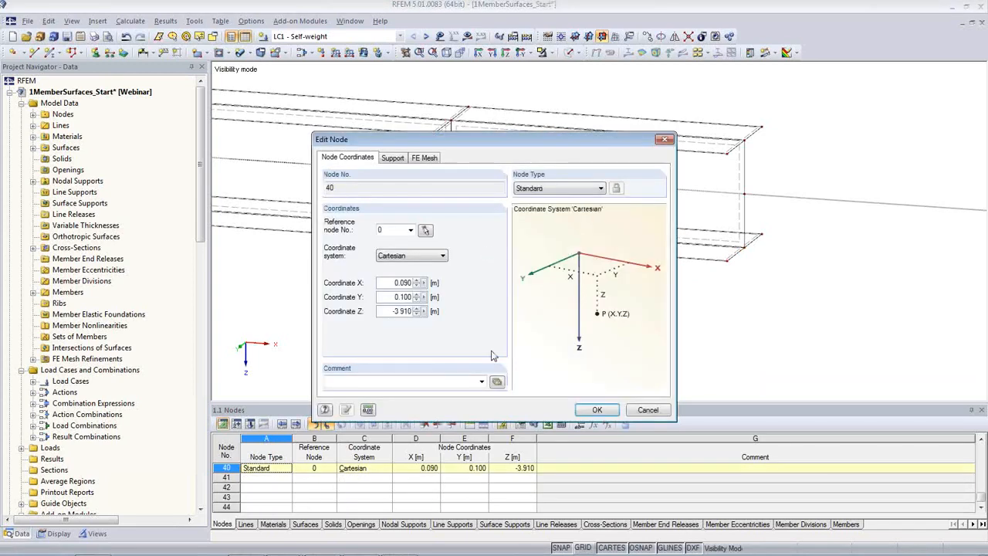
{"action": "left_click", "coordinate": [638, 411]}
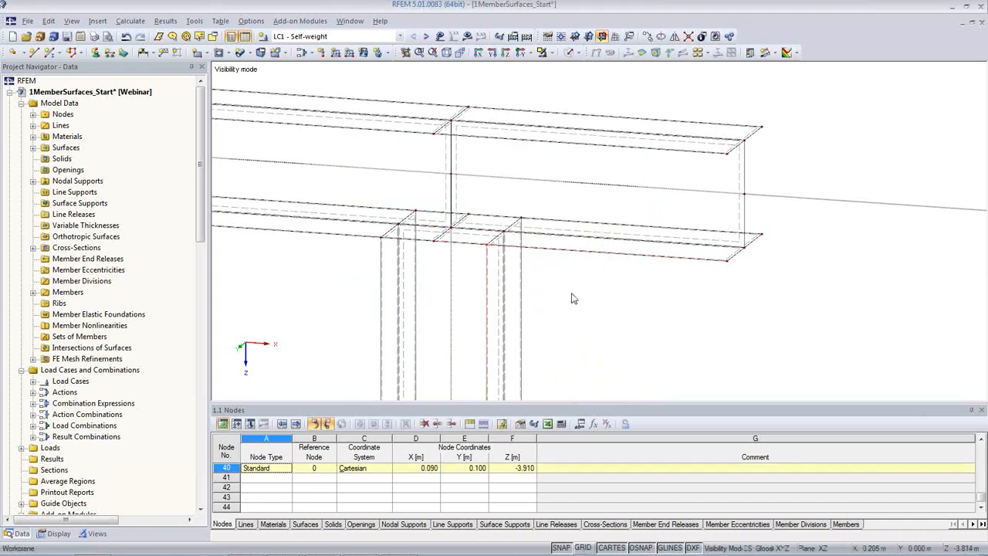
Create a polygonal surface with Rigid stiffness closing the beam's positive-X end through the four outer flange corner nodes
{"action": "middle_click_drag", "start_coordinate": [586, 295], "coordinate": [647, 287]}
{"action": "scroll", "coordinate": [647, 286], "scroll_direction": "down", "scroll_amount": 3}
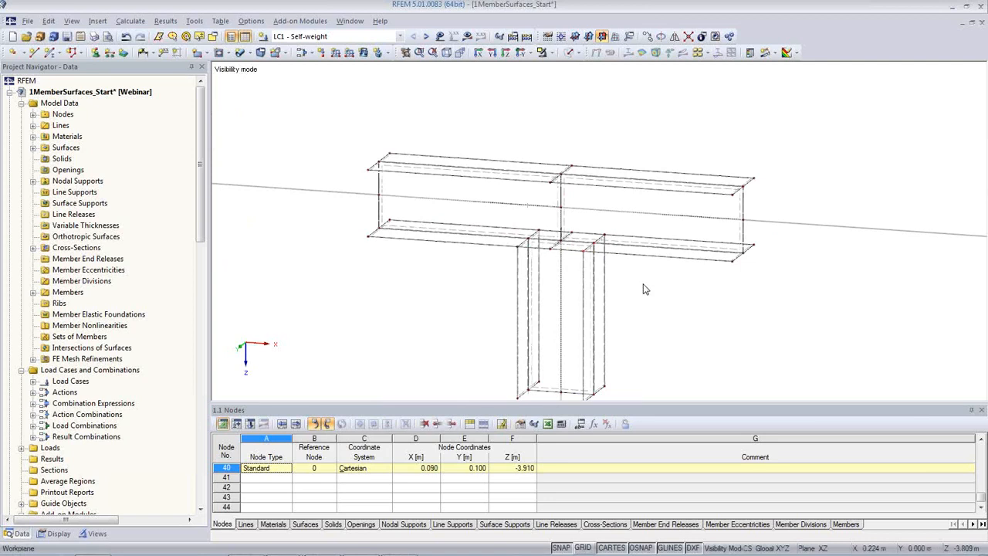
{"action": "middle_click_drag", "start_coordinate": [645, 297], "coordinate": [617, 260]}
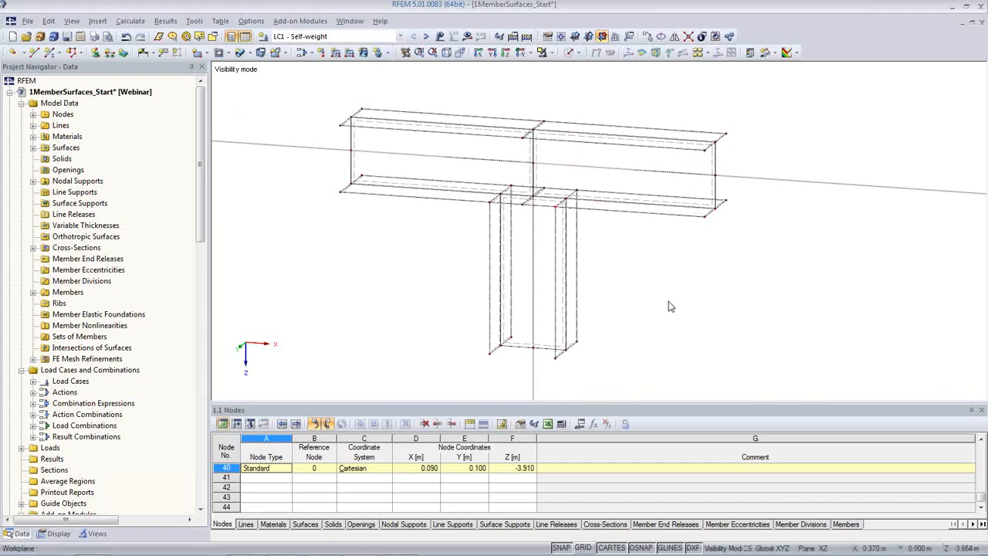
{"action": "left_click", "coordinate": [715, 182]}
{"action": "left_click", "coordinate": [205, 53]}
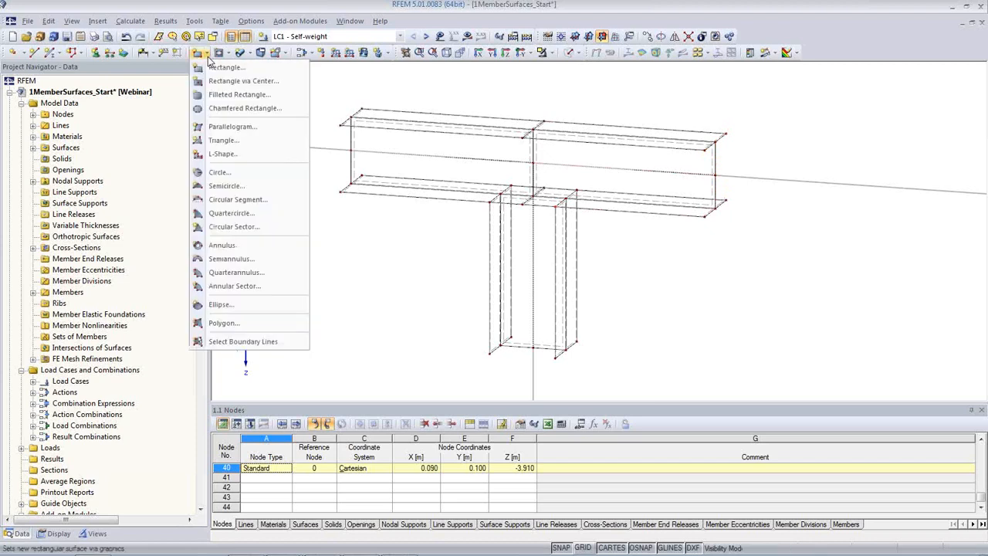
{"action": "left_click", "coordinate": [223, 324]}
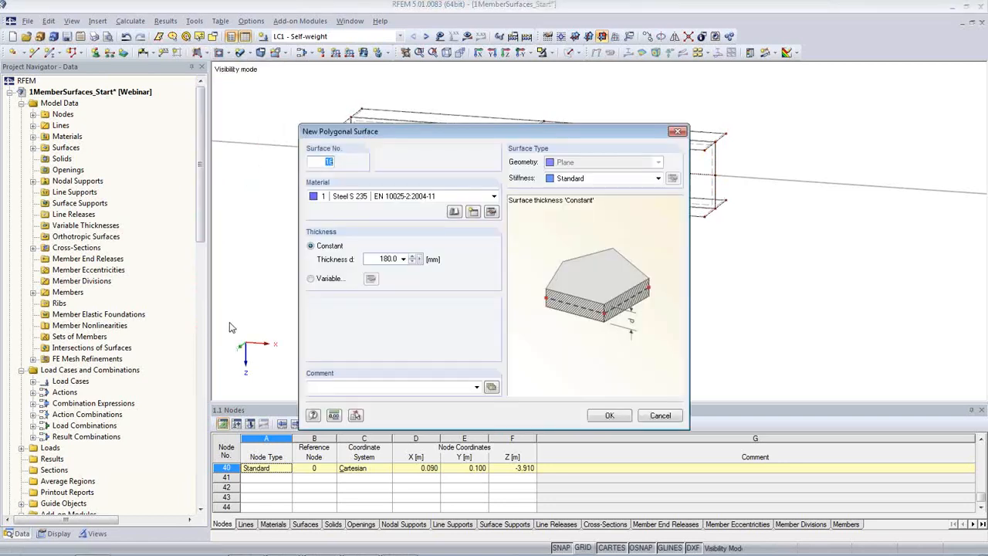
{"action": "left_click", "coordinate": [658, 179]}
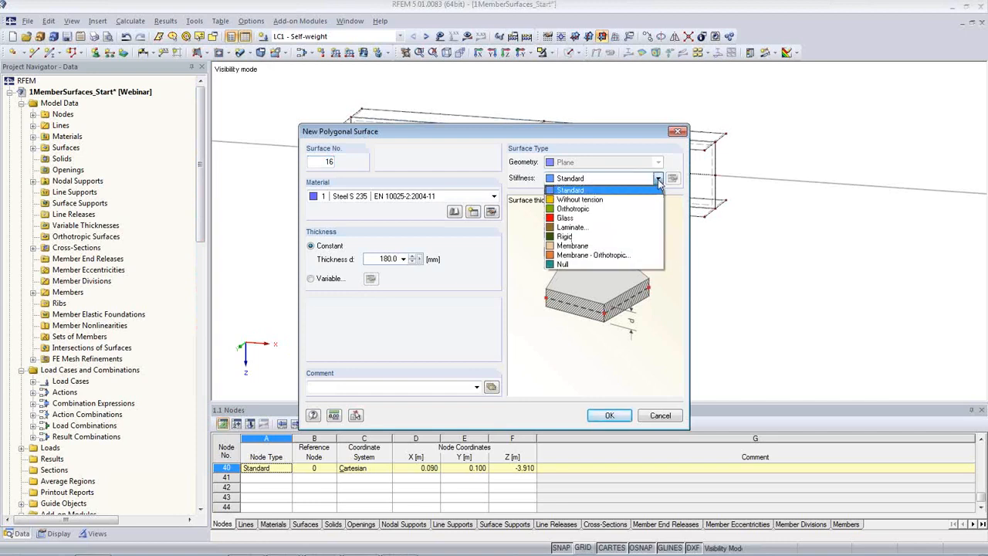
{"action": "left_click", "coordinate": [656, 238]}
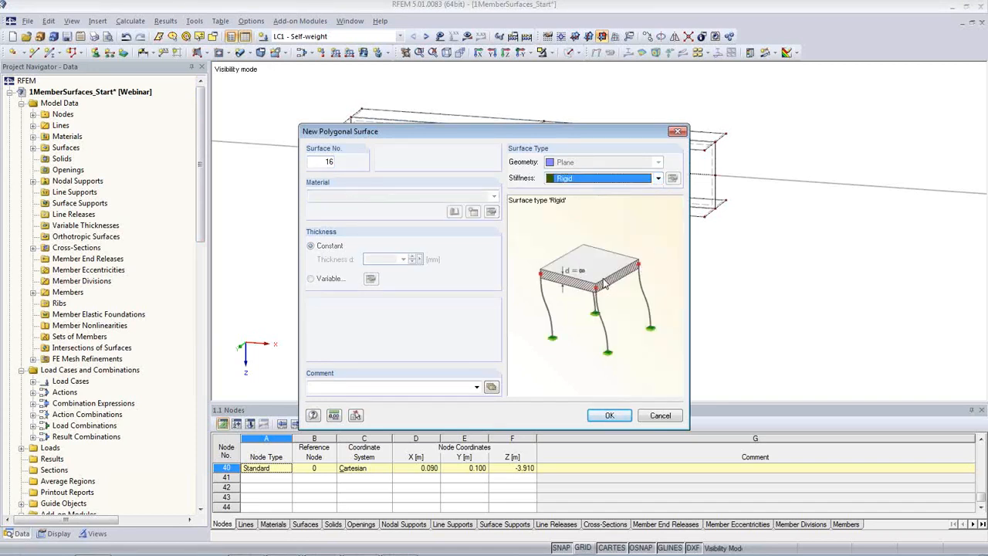
{"action": "left_click", "coordinate": [609, 415]}
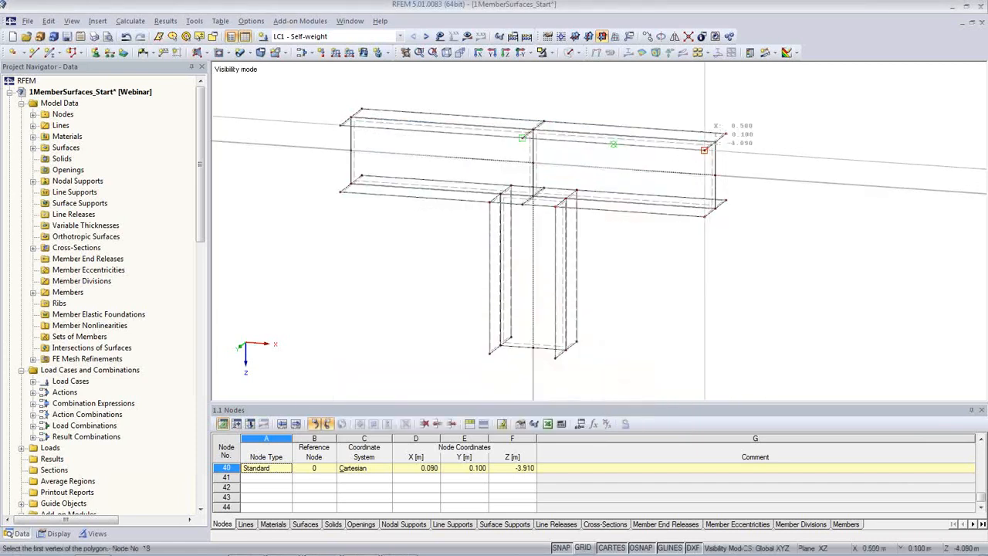
{"action": "left_click", "coordinate": [704, 150]}
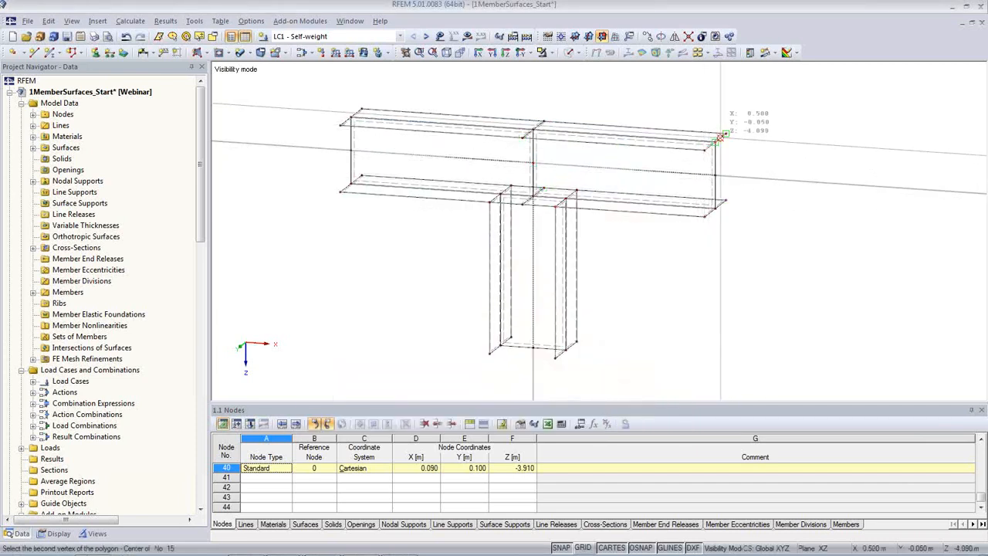
{"action": "left_click", "coordinate": [725, 135]}
{"action": "left_click", "coordinate": [726, 201]}
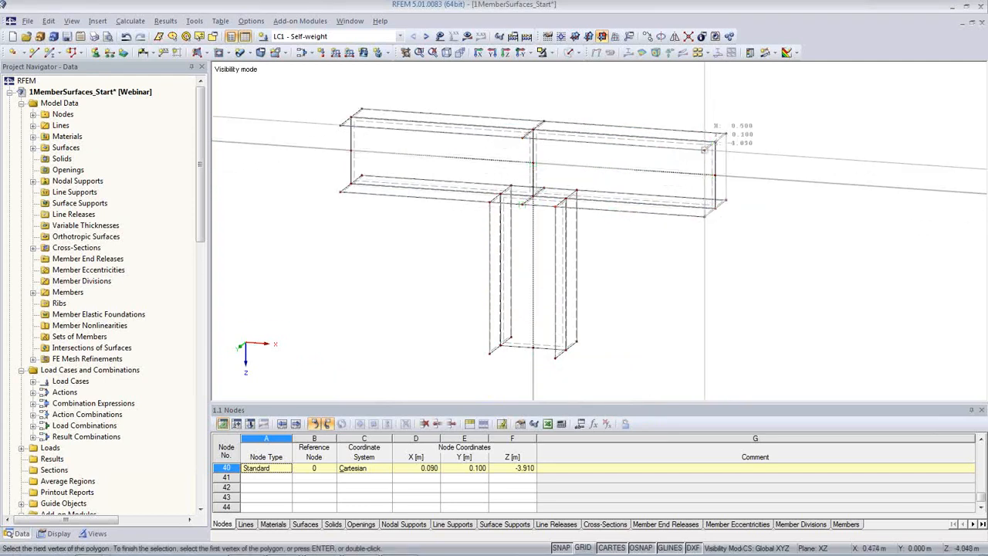
{"action": "left_click", "coordinate": [704, 150]}
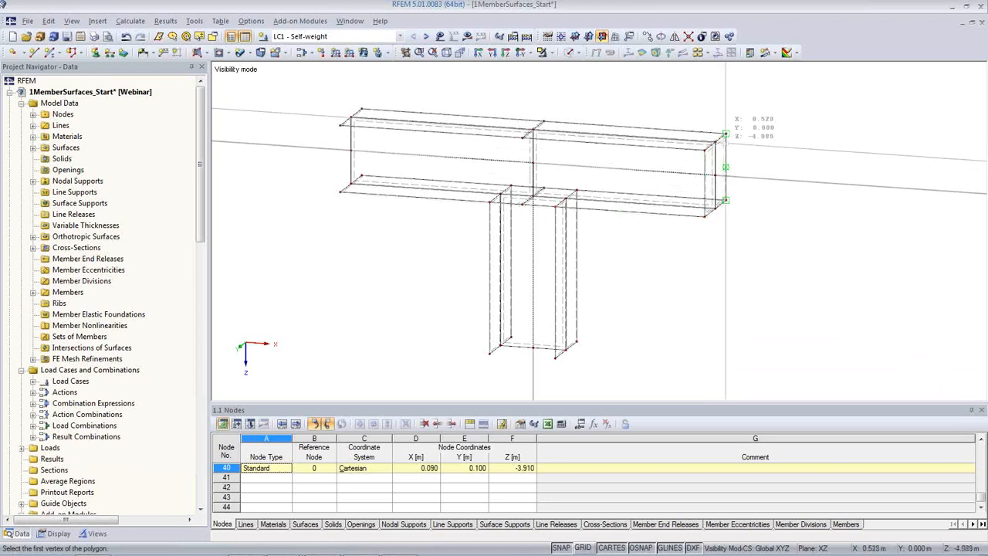
Add another rigid polygonal surface closing the beam's negative-X end through the outer flange corner nodes
{"action": "left_click", "coordinate": [341, 124]}
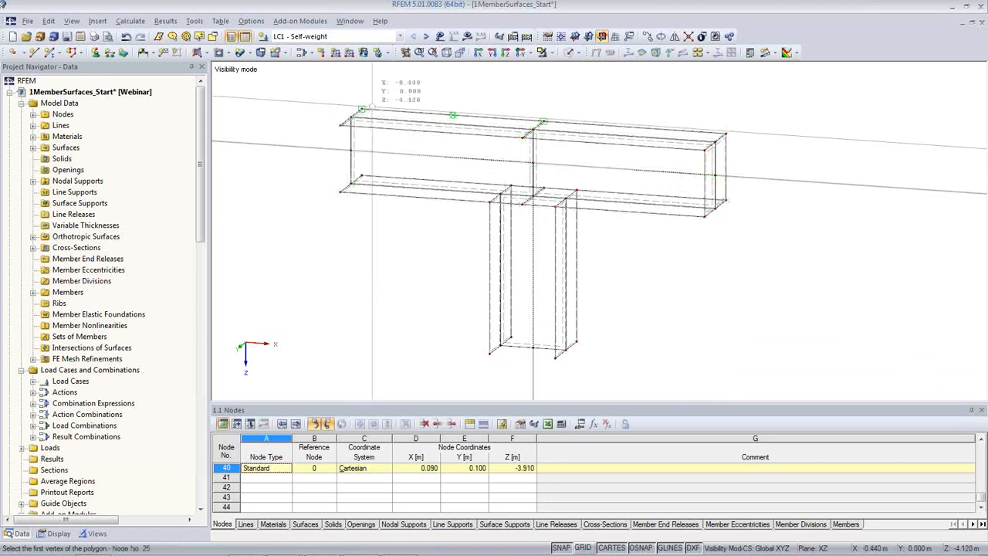
{"action": "left_click", "coordinate": [352, 112]}
{"action": "left_click", "coordinate": [355, 180]}
{"action": "left_click", "coordinate": [340, 125]}
Add a rigid polygonal surface closing the column's lower end through the four outer flange corner nodes
{"action": "left_click", "coordinate": [489, 354]}
{"action": "left_click", "coordinate": [555, 356]}
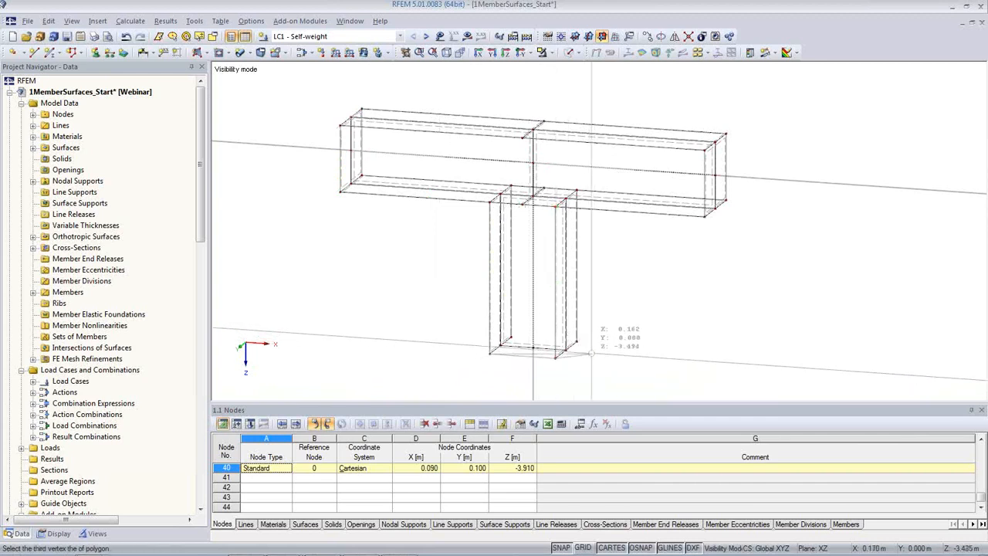
{"action": "left_click", "coordinate": [577, 344]}
{"action": "left_click", "coordinate": [511, 338]}
{"action": "left_click", "coordinate": [490, 354]}
{"action": "right_click", "coordinate": [629, 371]}
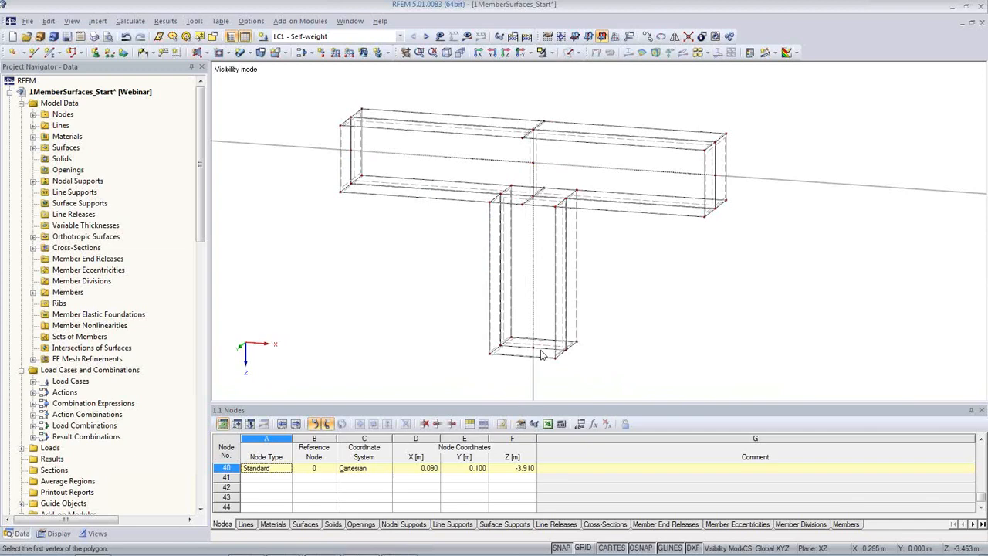
Inspect the rigid surface at the beam's negative-X end in the solid and solid transparent display models
{"action": "scroll", "coordinate": [339, 185], "scroll_direction": "up", "scroll_amount": 5}
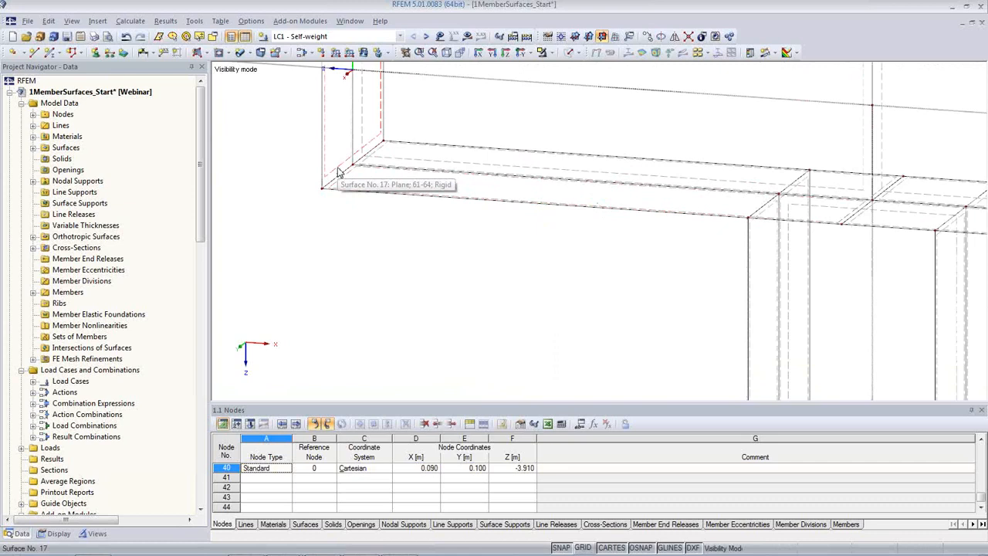
{"action": "left_click", "coordinate": [569, 53]}
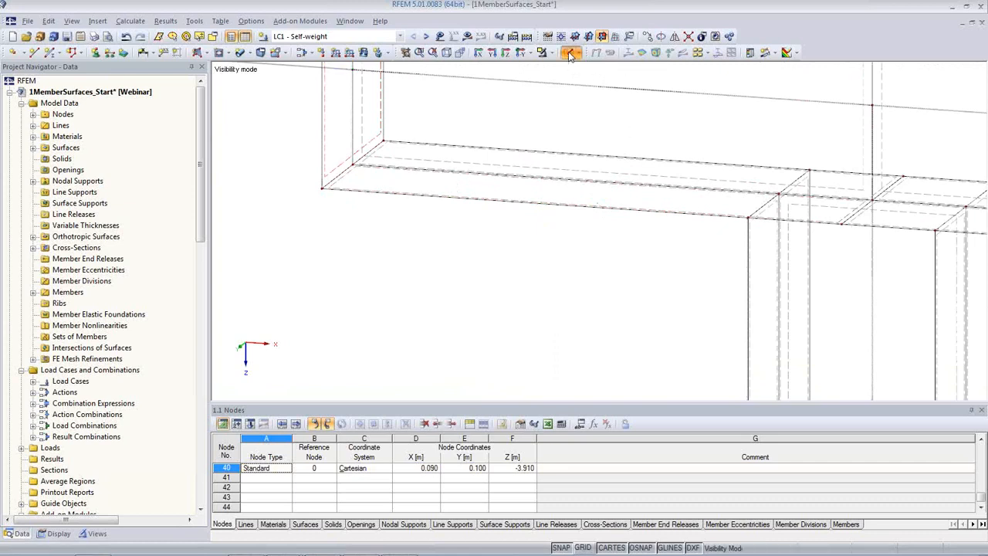
{"action": "middle_click_drag", "start_coordinate": [514, 258], "coordinate": [487, 346]}
{"action": "scroll", "coordinate": [489, 348], "scroll_direction": "up", "scroll_amount": 2}
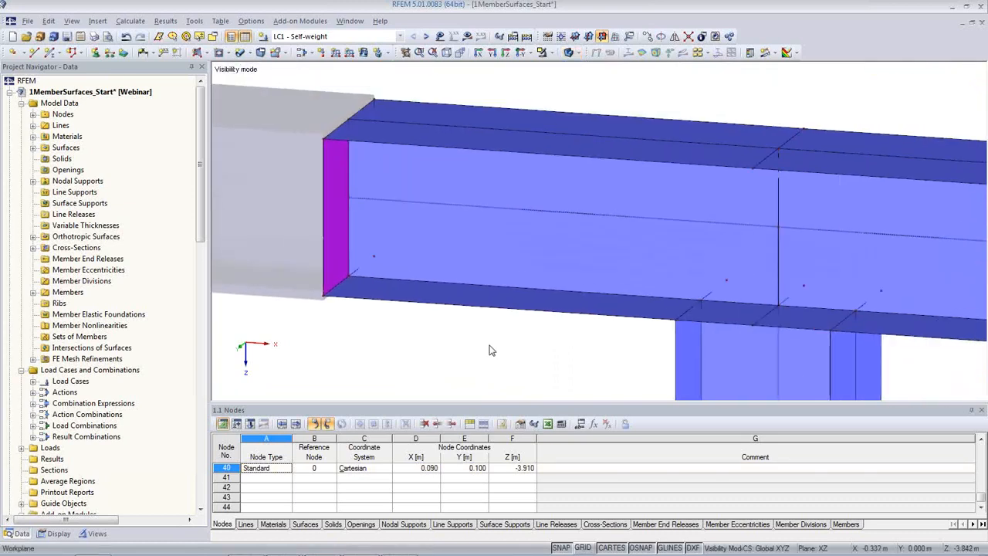
{"action": "left_click", "coordinate": [575, 52]}
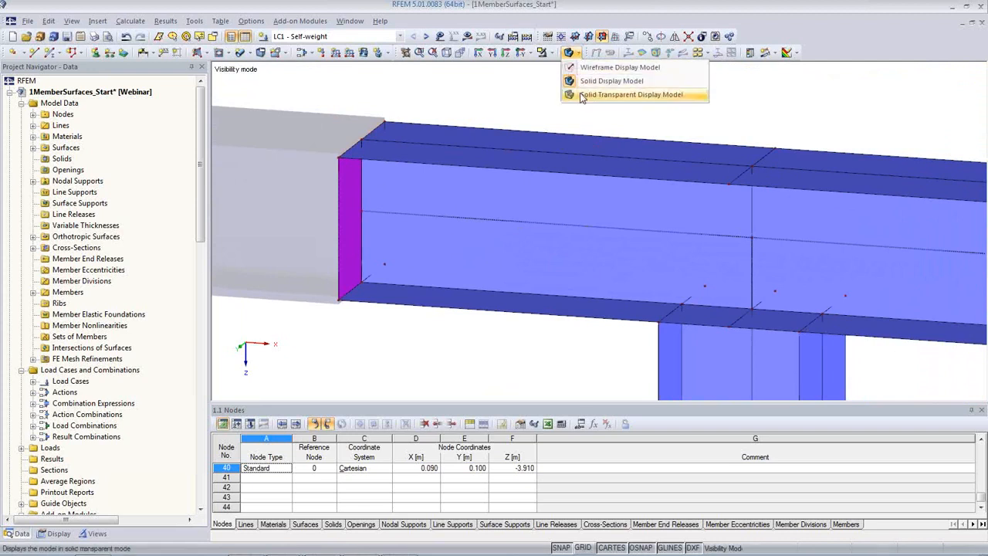
{"action": "left_click", "coordinate": [582, 95]}
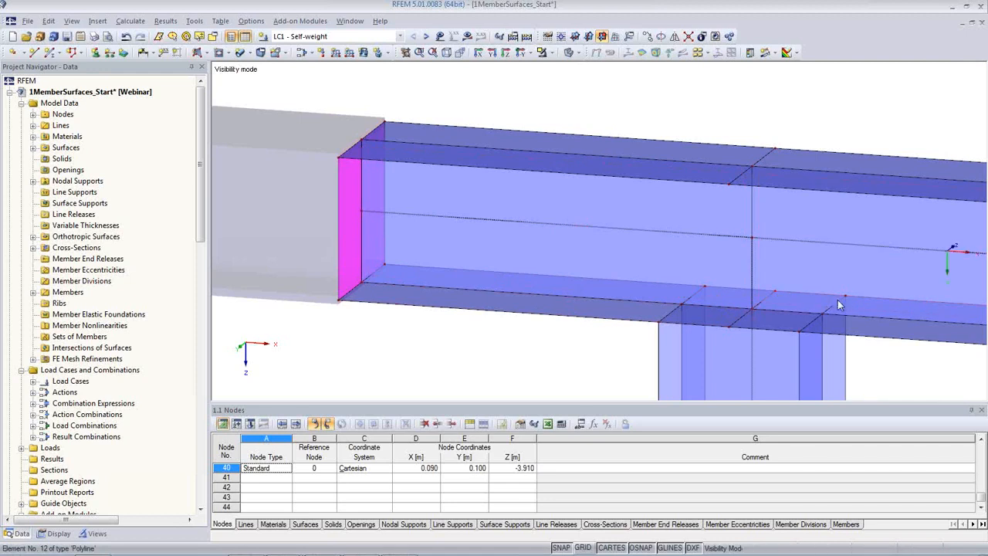
Compare the joint in solid and solid transparent display once more, and return to the wireframe display model
{"action": "left_click", "coordinate": [577, 52]}
{"action": "left_click", "coordinate": [599, 80]}
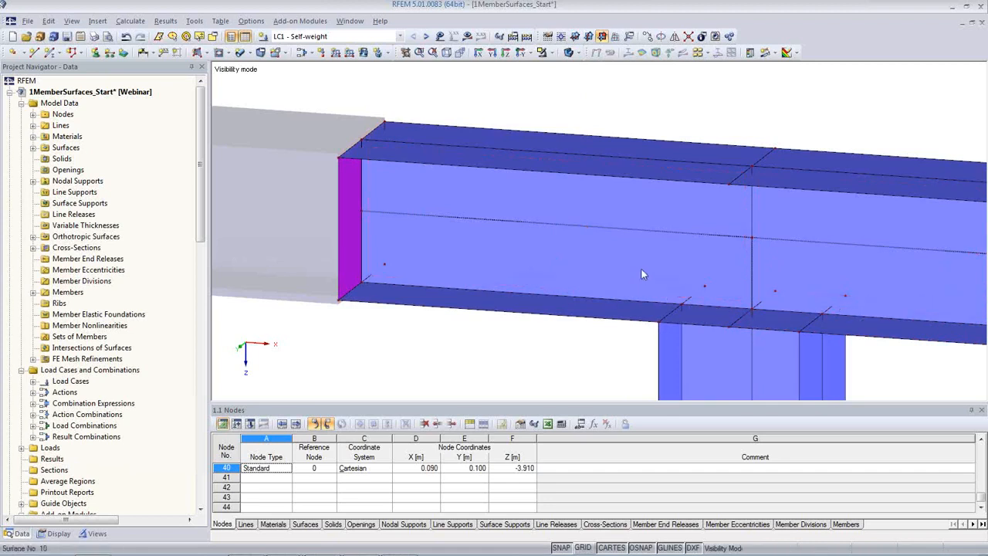
{"action": "left_click", "coordinate": [572, 52]}
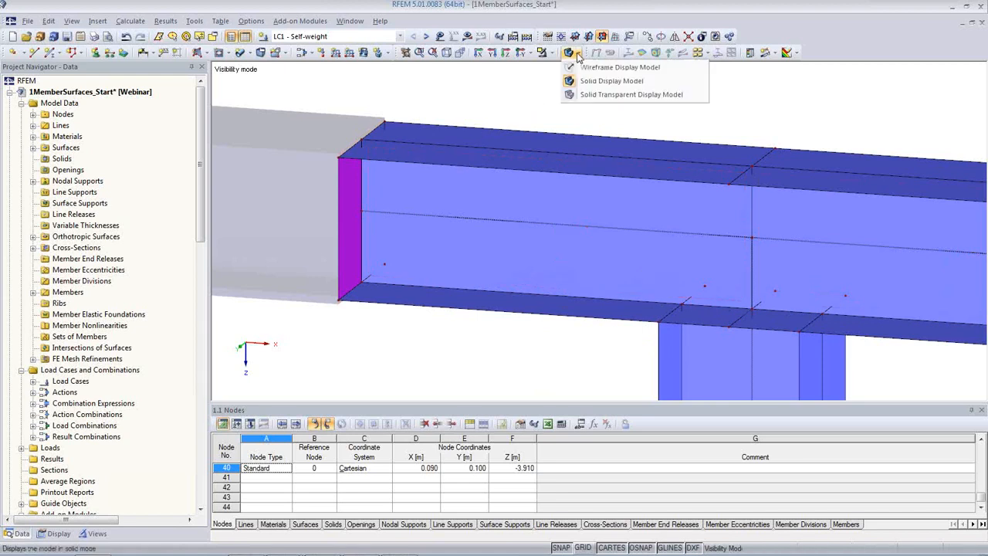
{"action": "left_click", "coordinate": [584, 94]}
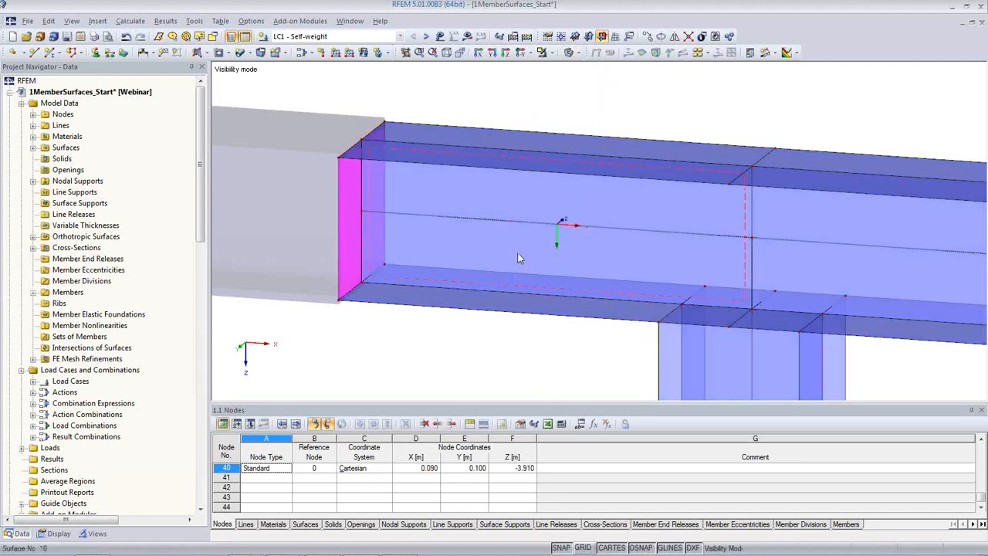
{"action": "left_click", "coordinate": [572, 52]}
{"action": "left_click", "coordinate": [582, 68]}
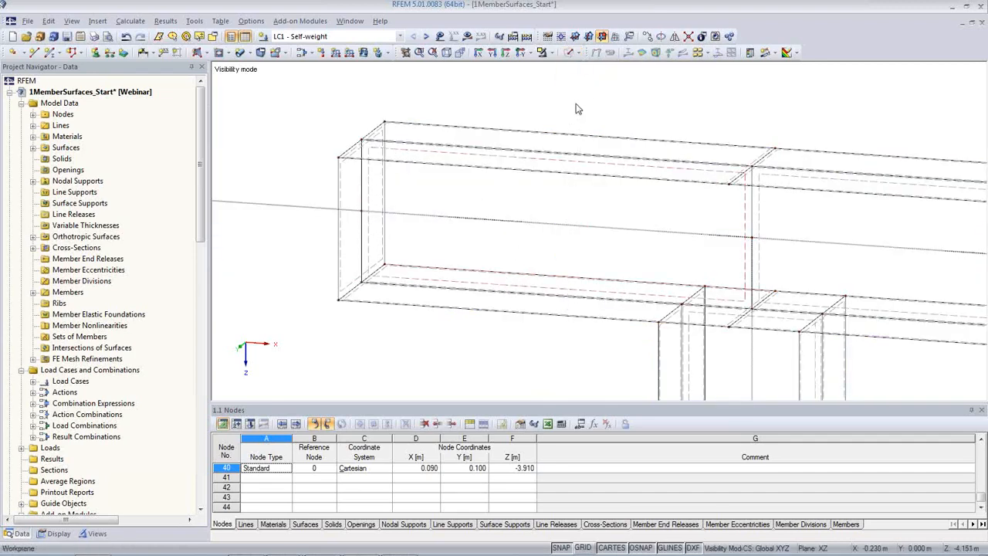
Cancel the visibility mode to show the whole frame together with the surface joint
{"action": "scroll", "coordinate": [565, 126], "scroll_direction": "down", "scroll_amount": 5}
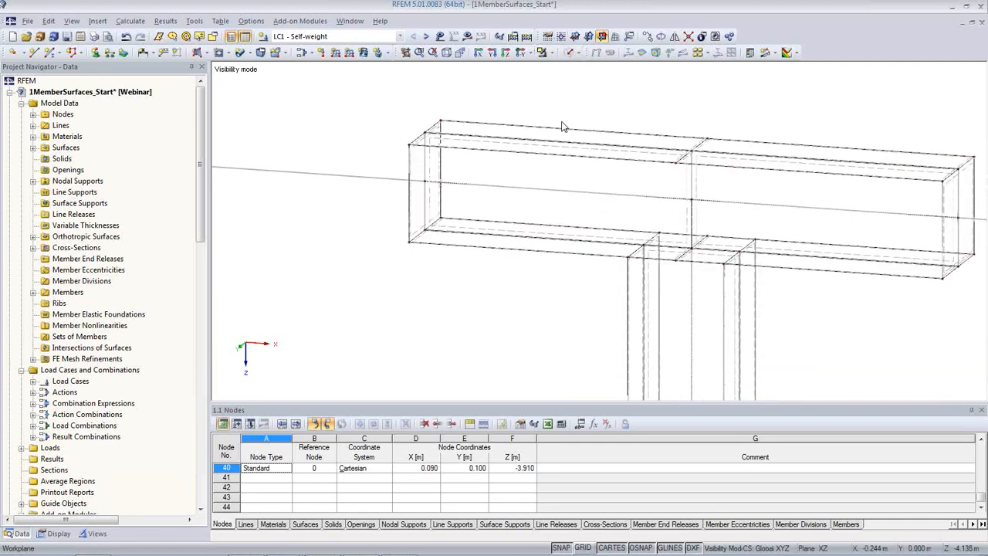
{"action": "scroll", "coordinate": [481, 238], "scroll_direction": "down", "scroll_amount": 3}
{"action": "middle_click_drag", "start_coordinate": [649, 292], "coordinate": [593, 279]}
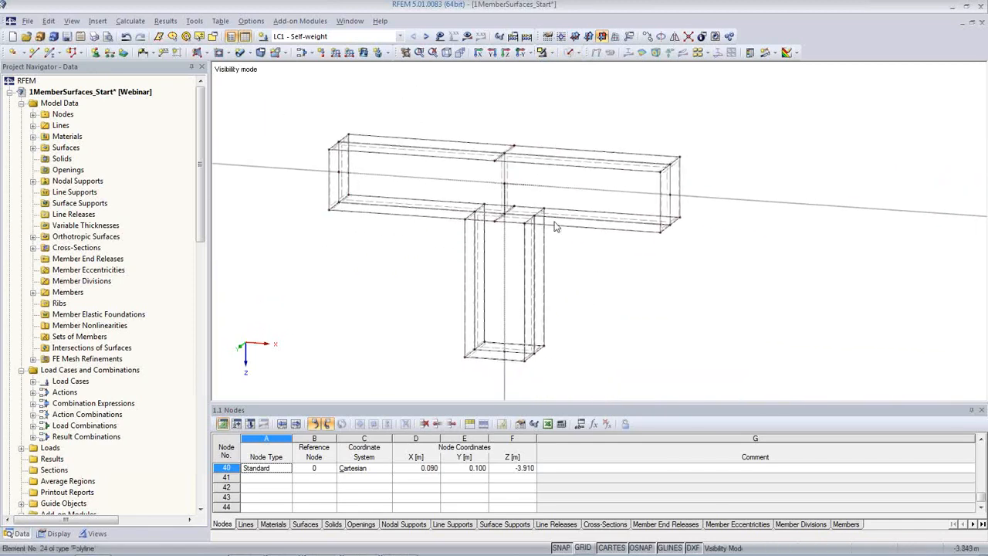
{"action": "left_click", "coordinate": [550, 53]}
{"action": "left_click", "coordinate": [575, 162]}
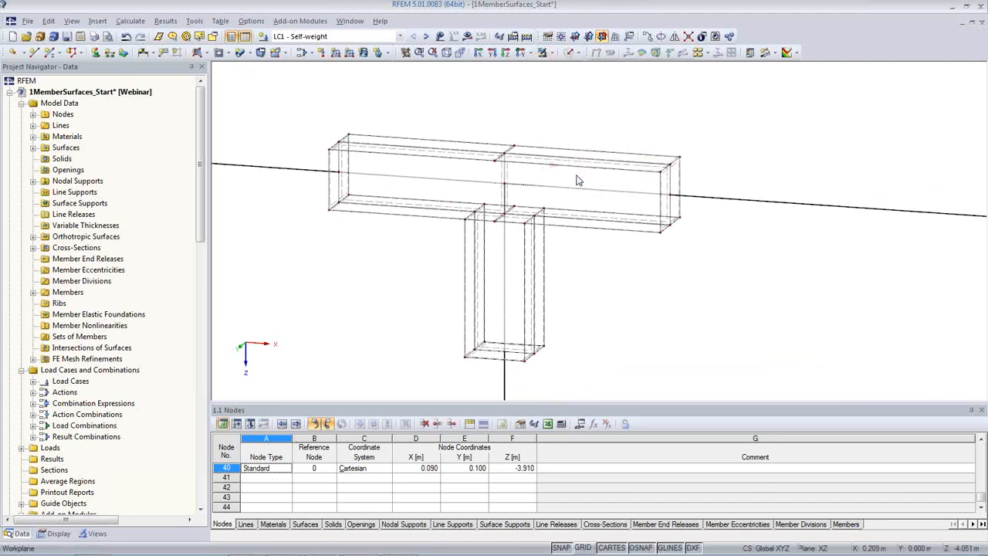
Switch to the solid display model and examine the transition between the beam member and the joint's negative-X end surface
{"action": "left_click", "coordinate": [568, 53]}
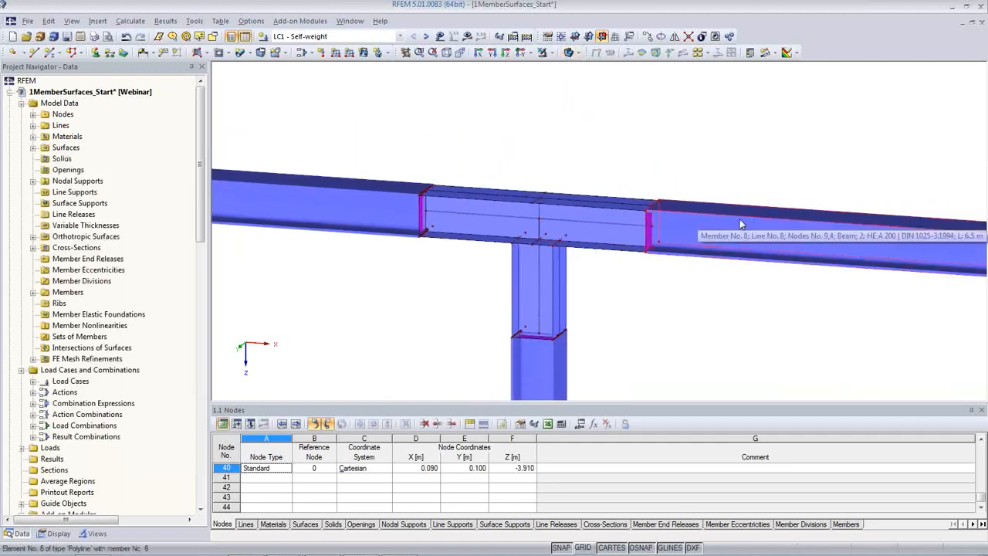
{"action": "scroll", "coordinate": [633, 227], "scroll_direction": "up", "scroll_amount": 3}
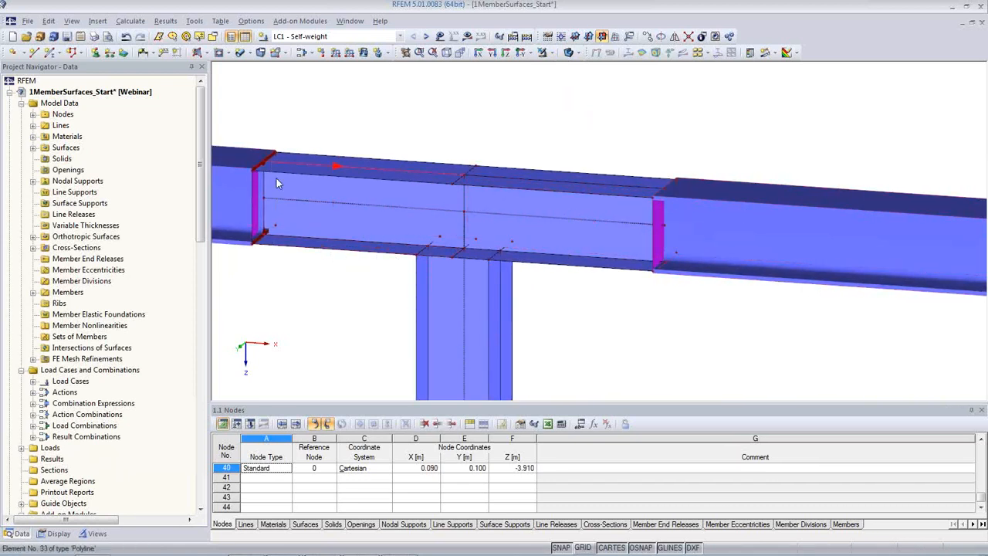
{"action": "scroll", "coordinate": [266, 205], "scroll_direction": "up", "scroll_amount": 3}
{"action": "scroll", "coordinate": [244, 195], "scroll_direction": "up", "scroll_amount": 3}
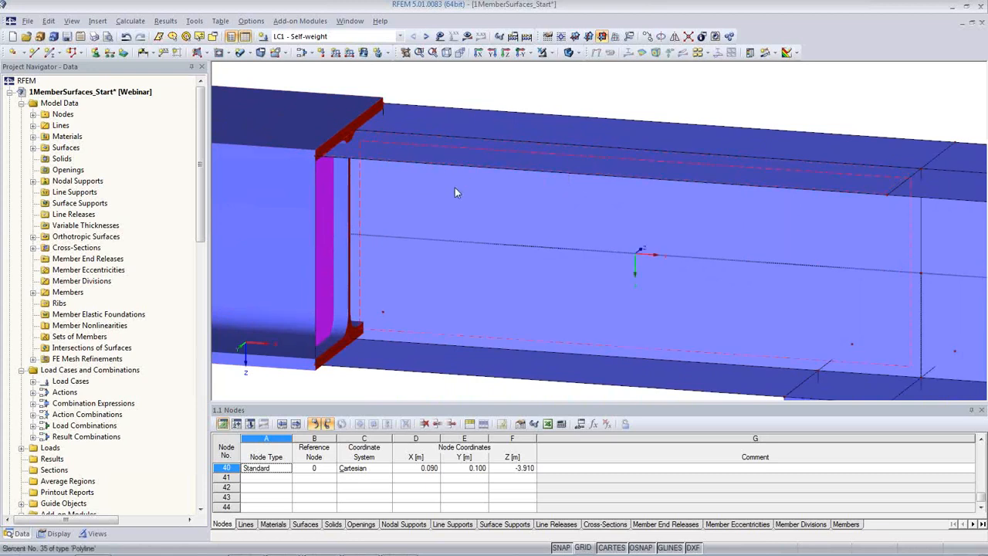
Render the surfaces as Filled incl. thickness, then Filled incl. thickness with edges, and examine how the flanges meet the member cross-section
{"action": "left_click", "coordinate": [58, 534]}
{"action": "scroll", "coordinate": [92, 414], "scroll_direction": "down", "scroll_amount": 15}
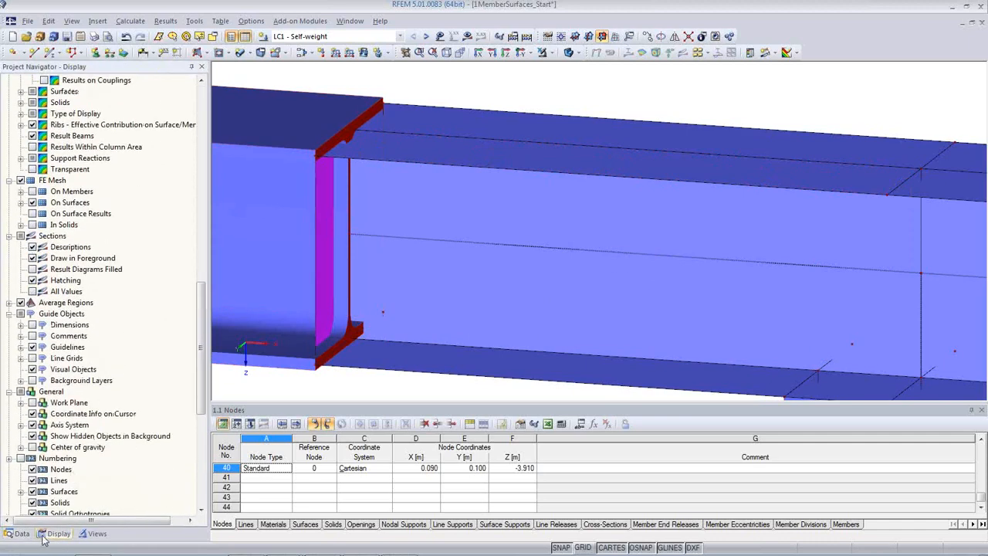
{"action": "scroll", "coordinate": [154, 379], "scroll_direction": "down", "scroll_amount": 9}
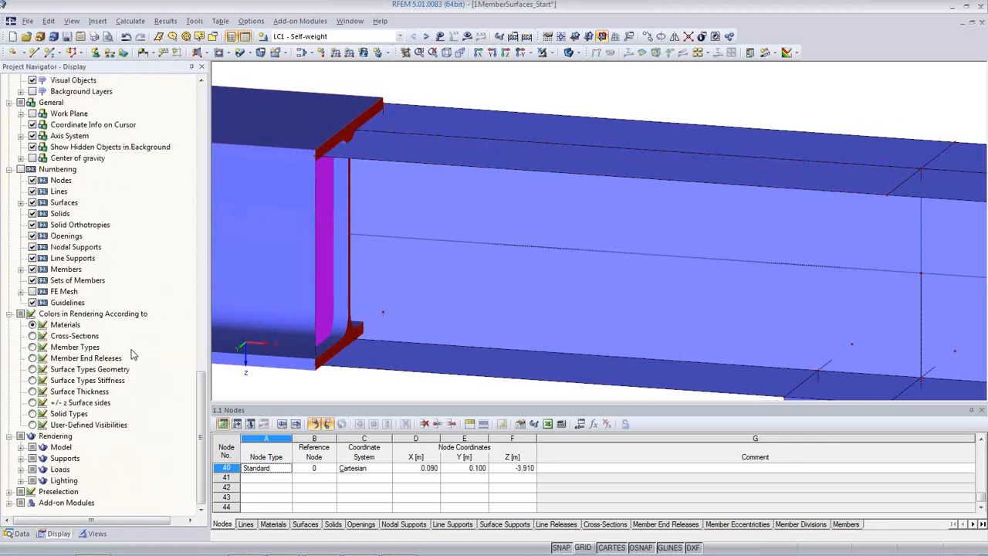
{"action": "left_click", "coordinate": [22, 450]}
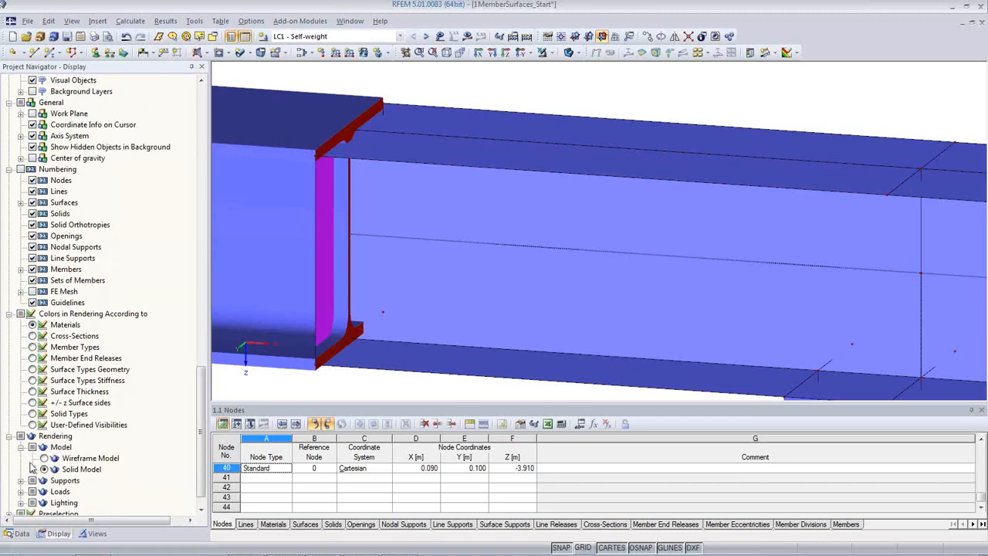
{"action": "left_click", "coordinate": [33, 468]}
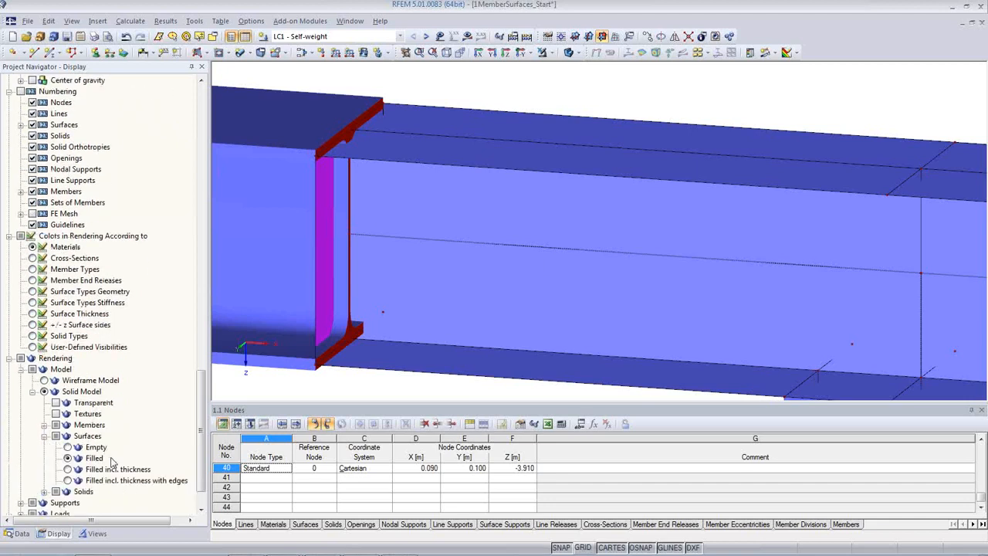
{"action": "left_click", "coordinate": [67, 471]}
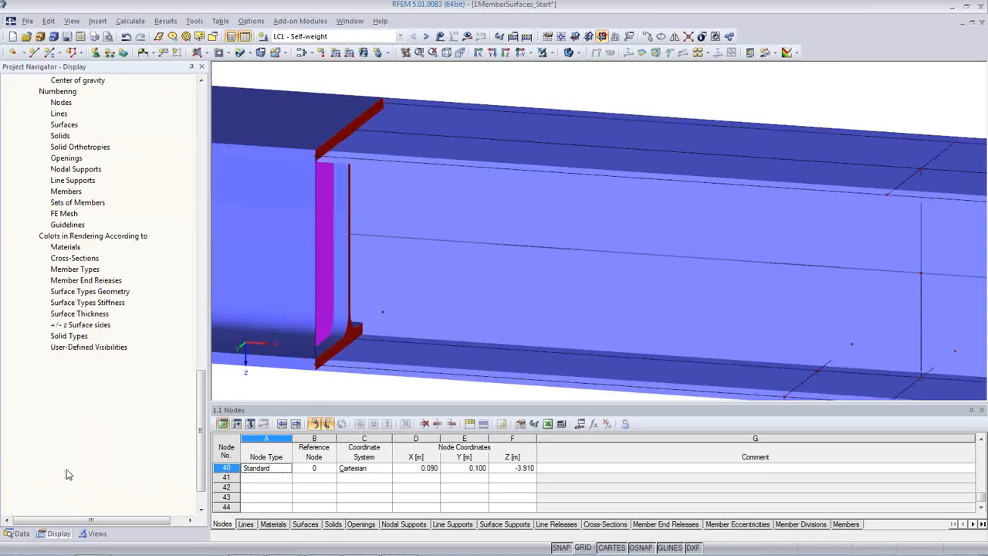
{"action": "left_click", "coordinate": [67, 481]}
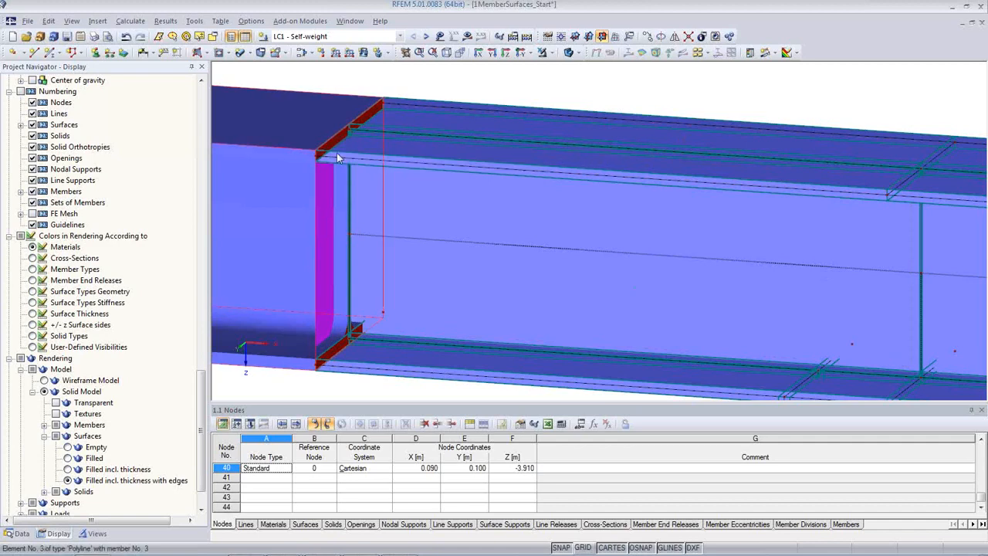
{"action": "scroll", "coordinate": [333, 152], "scroll_direction": "up", "scroll_amount": 4}
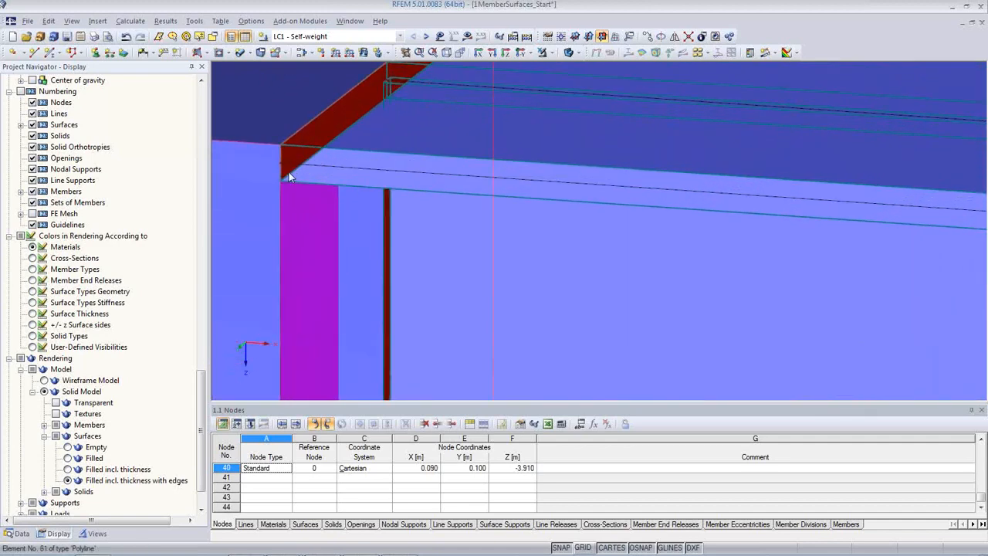
{"action": "scroll", "coordinate": [290, 162], "scroll_direction": "down", "scroll_amount": 5}
{"action": "scroll", "coordinate": [395, 103], "scroll_direction": "down", "scroll_amount": 1}
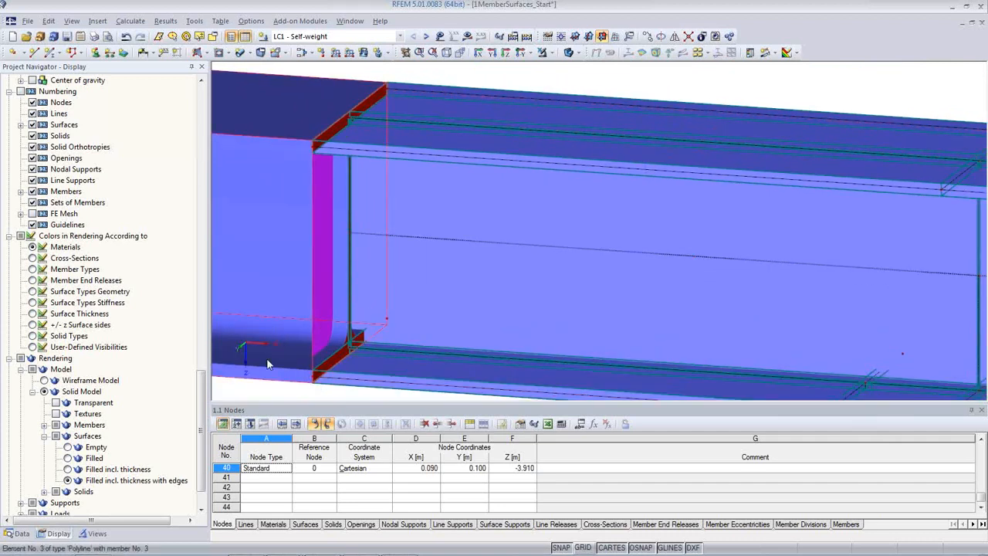
Set the surface rendering back to Filled and return the model to wireframe display
{"action": "left_click", "coordinate": [67, 458]}
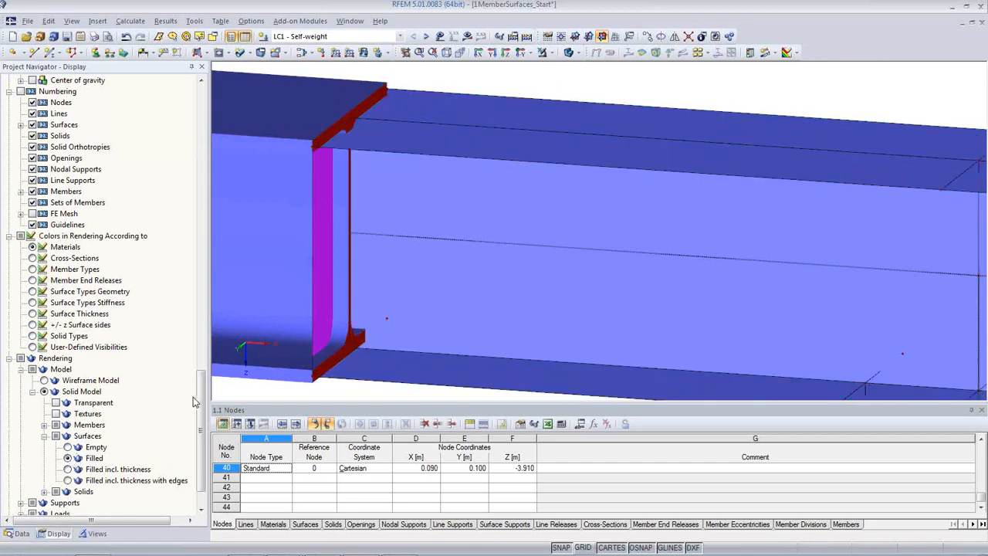
{"action": "scroll", "coordinate": [152, 387], "scroll_direction": "down", "scroll_amount": 2}
{"action": "scroll", "coordinate": [152, 388], "scroll_direction": "up", "scroll_amount": 3}
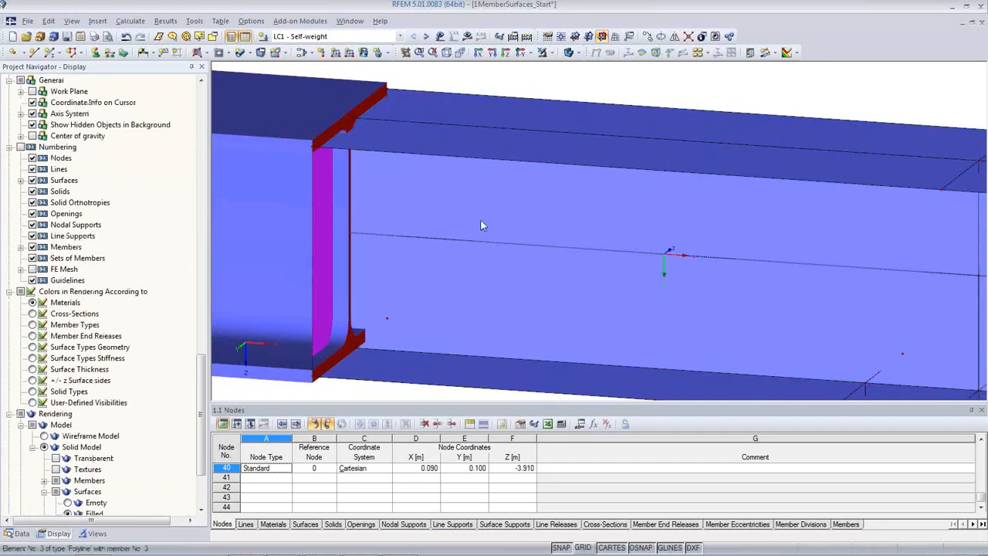
{"action": "left_click", "coordinate": [567, 53]}
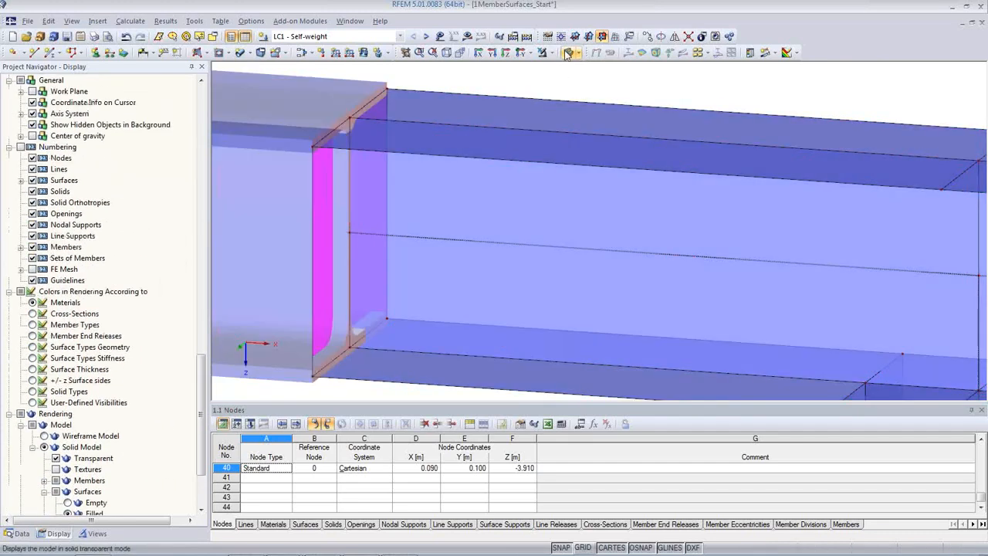
{"action": "left_click", "coordinate": [565, 54]}
{"action": "scroll", "coordinate": [555, 227], "scroll_direction": "down", "scroll_amount": 5}
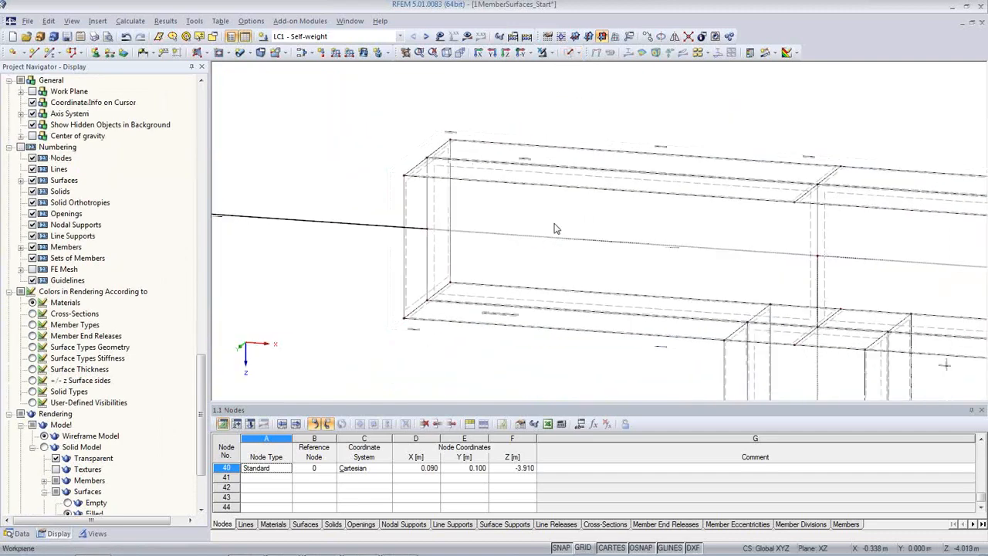
{"action": "scroll", "coordinate": [780, 332], "scroll_direction": "down", "scroll_amount": 3}
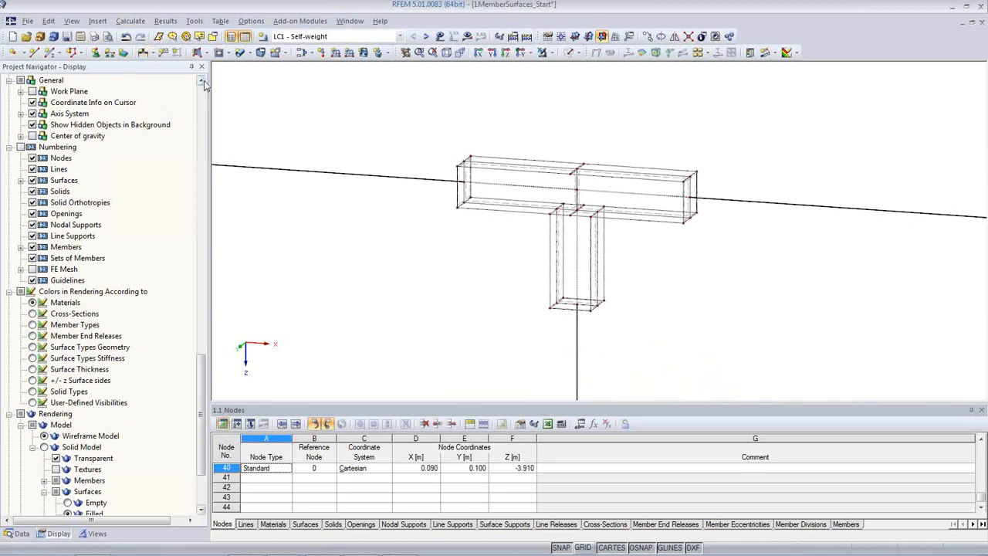
Activate the option to regenerate the FE mesh on OK in the FE mesh settings and generate the mesh
{"action": "left_click", "coordinate": [128, 22]}
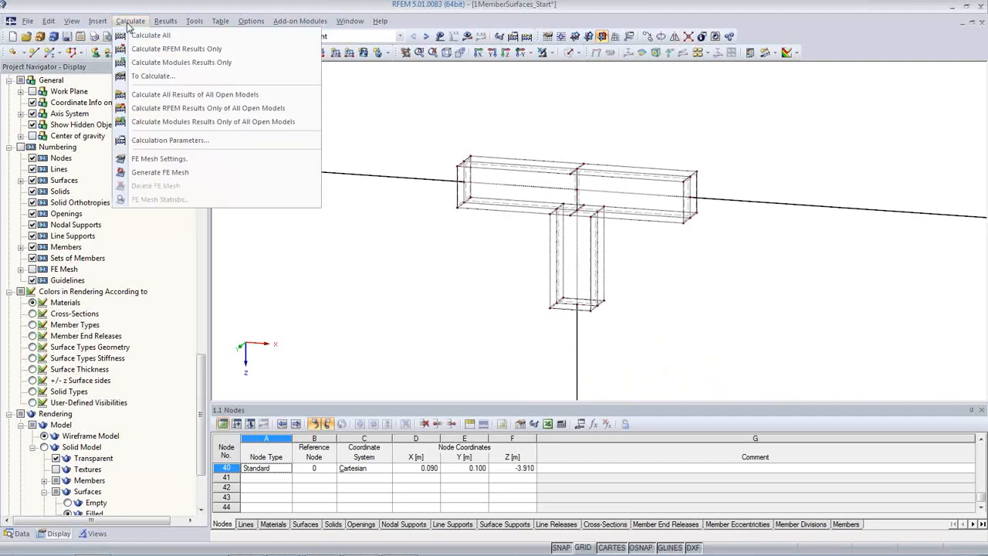
{"action": "left_click", "coordinate": [159, 159]}
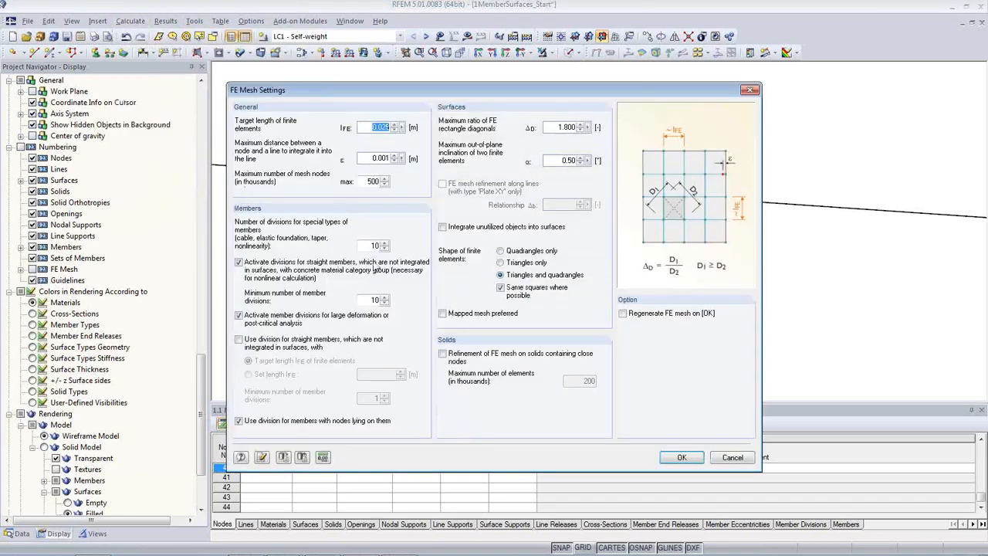
{"action": "left_click", "coordinate": [388, 127]}
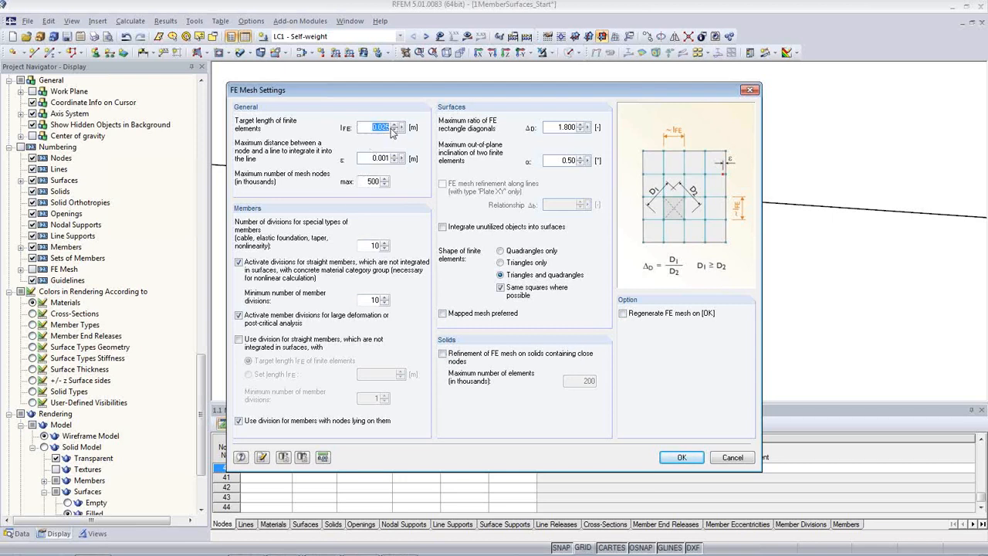
{"action": "left_click", "coordinate": [626, 315]}
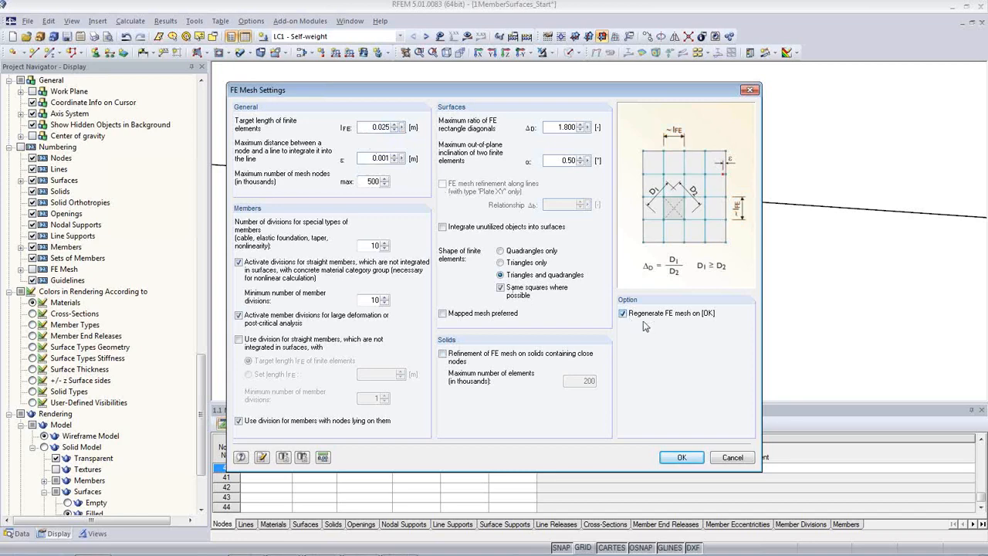
{"action": "left_click", "coordinate": [682, 457]}
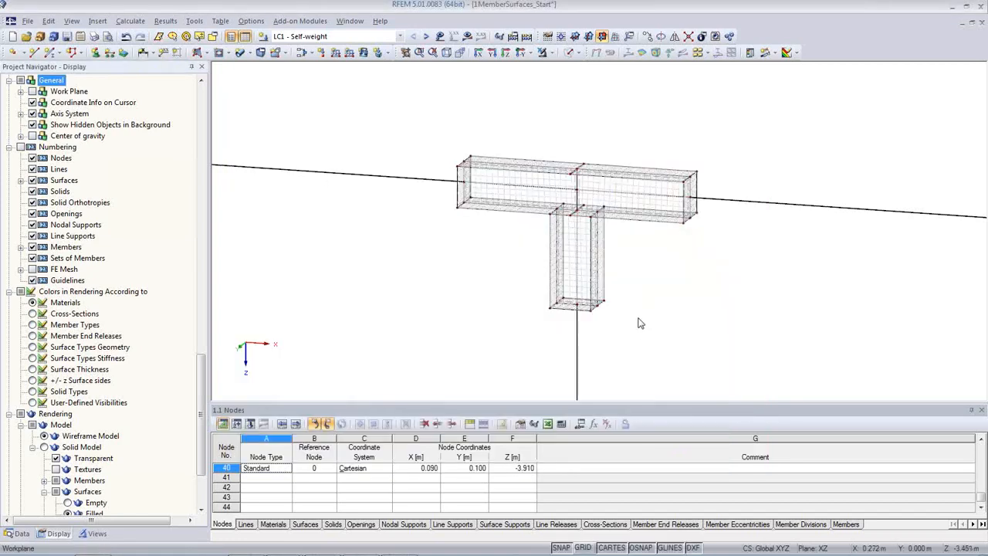
Examine the generated FE mesh on the beam and column surfaces, the column connection and the end surfaces of the joint
{"action": "middle_click_drag", "start_coordinate": [666, 286], "coordinate": [586, 276]}
{"action": "scroll", "coordinate": [512, 224], "scroll_direction": "up", "scroll_amount": 4}
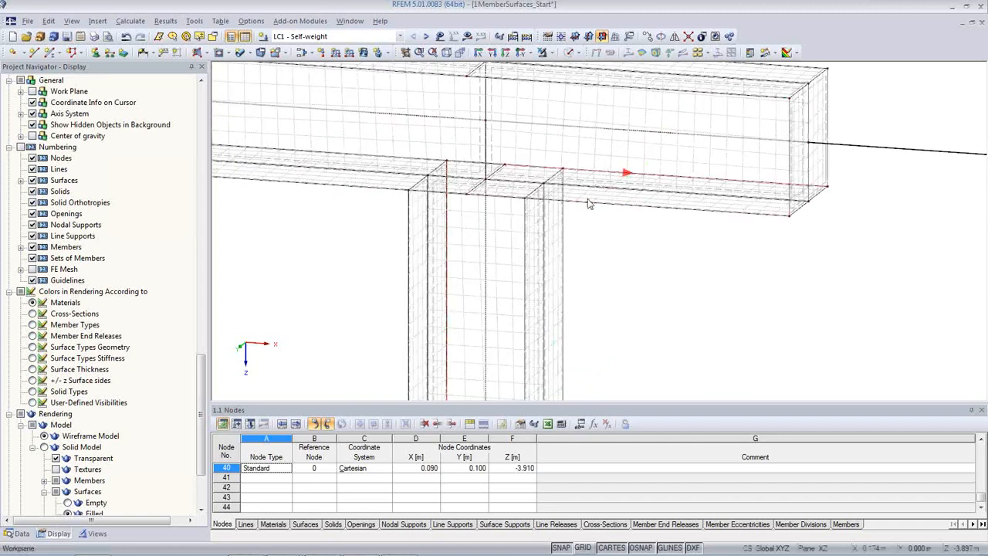
{"action": "scroll", "coordinate": [735, 229], "scroll_direction": "down", "scroll_amount": 2}
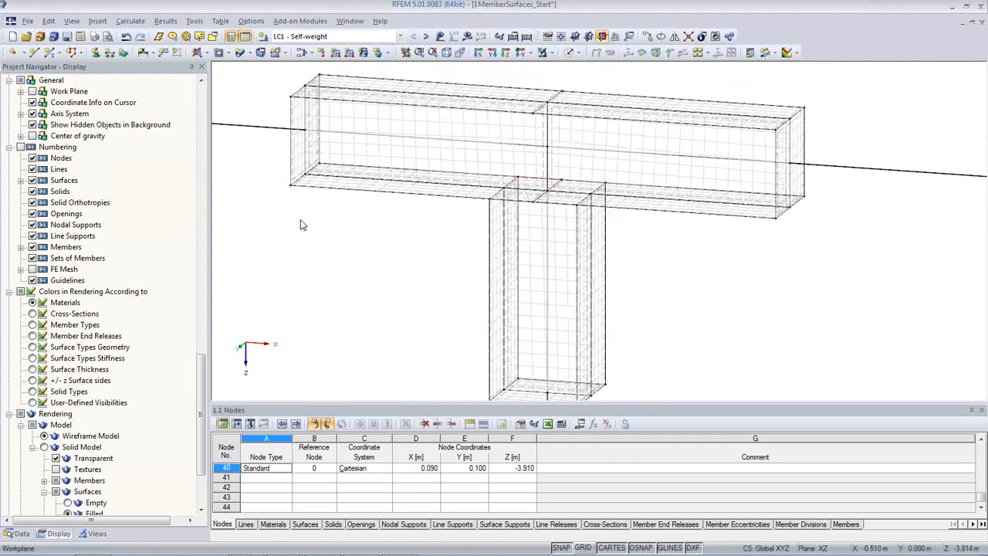
{"action": "scroll", "coordinate": [383, 225], "scroll_direction": "up", "scroll_amount": 2}
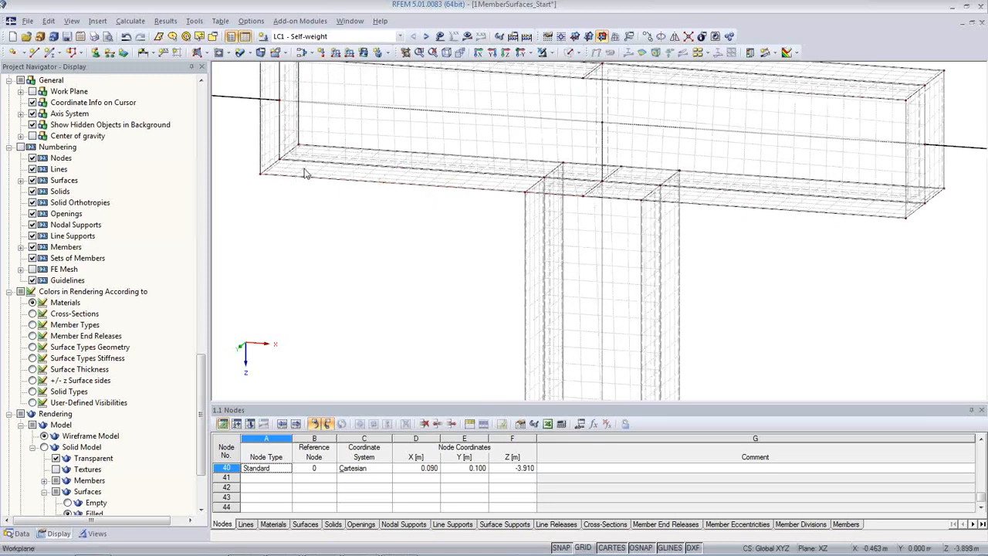
{"action": "scroll", "coordinate": [360, 223], "scroll_direction": "down", "scroll_amount": 2}
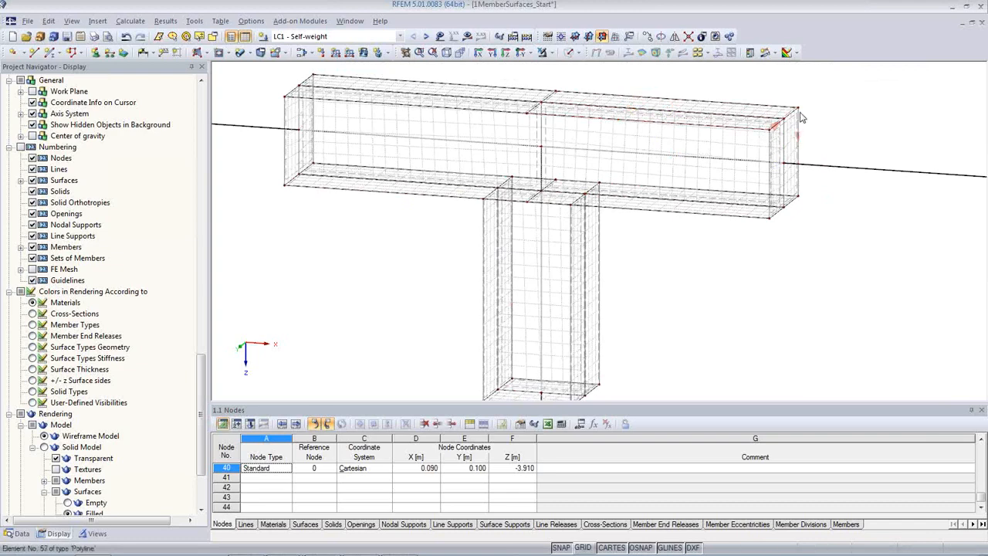
{"action": "scroll", "coordinate": [747, 276], "scroll_direction": "down", "scroll_amount": 2}
{"action": "middle_click_drag", "start_coordinate": [747, 276], "coordinate": [598, 276]}
{"action": "scroll", "coordinate": [599, 275], "scroll_direction": "down", "scroll_amount": 1}
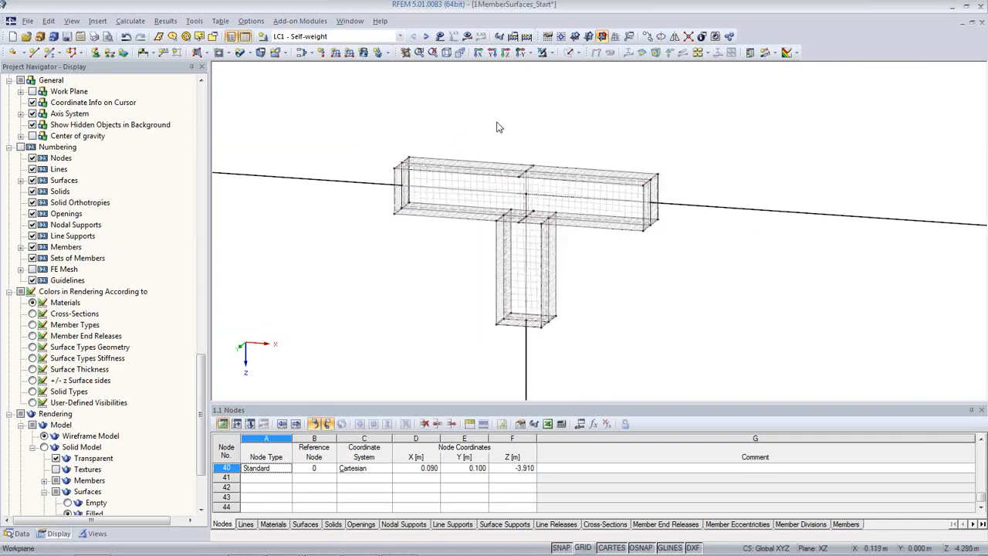
Show the results of load case LC1 - Self-weight and start the calculation for them
{"action": "scroll", "coordinate": [497, 125], "scroll_direction": "down", "scroll_amount": 1}
{"action": "scroll", "coordinate": [468, 78], "scroll_direction": "down", "scroll_amount": 3}
{"action": "middle_click_drag", "start_coordinate": [440, 186], "coordinate": [493, 259]}
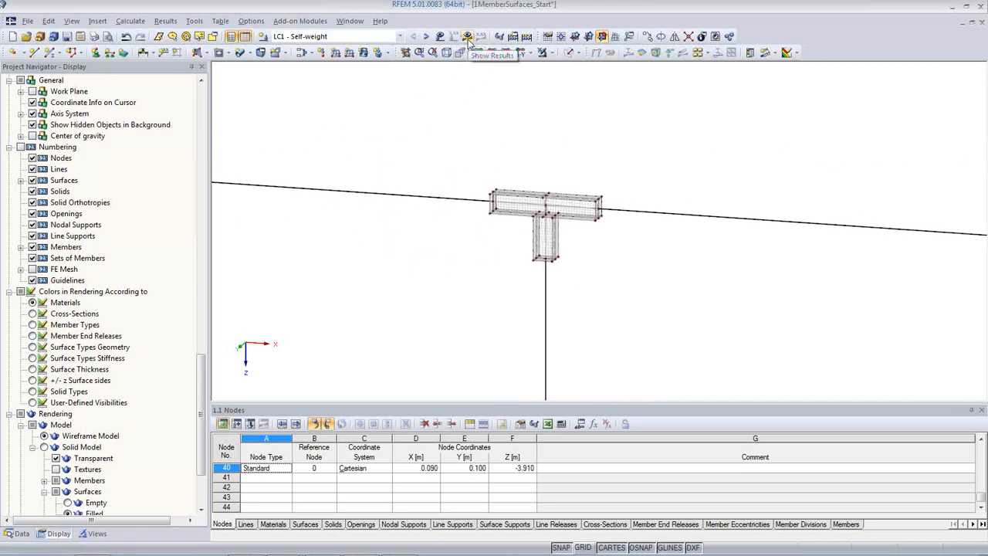
{"action": "left_click", "coordinate": [467, 37]}
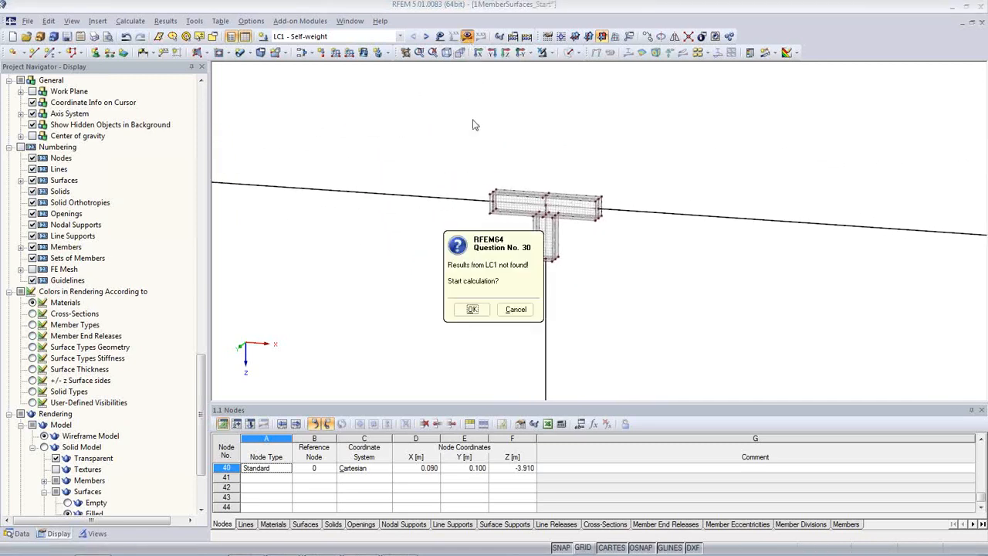
{"action": "left_click", "coordinate": [475, 314]}
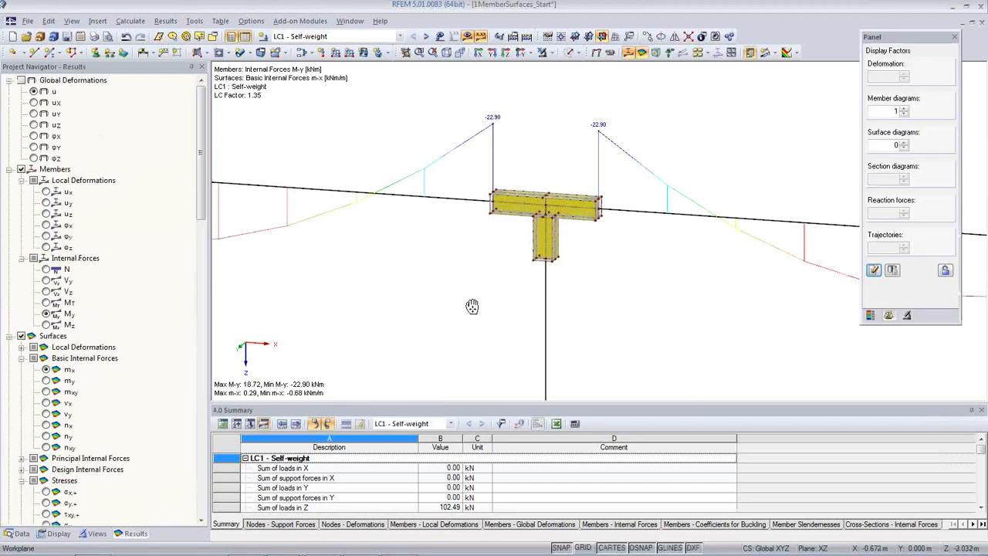
Review the member diagrams of the axial force N and shear force V-z on the frame, then return to bending moment M-y
{"action": "scroll", "coordinate": [471, 306], "scroll_direction": "down", "scroll_amount": 5}
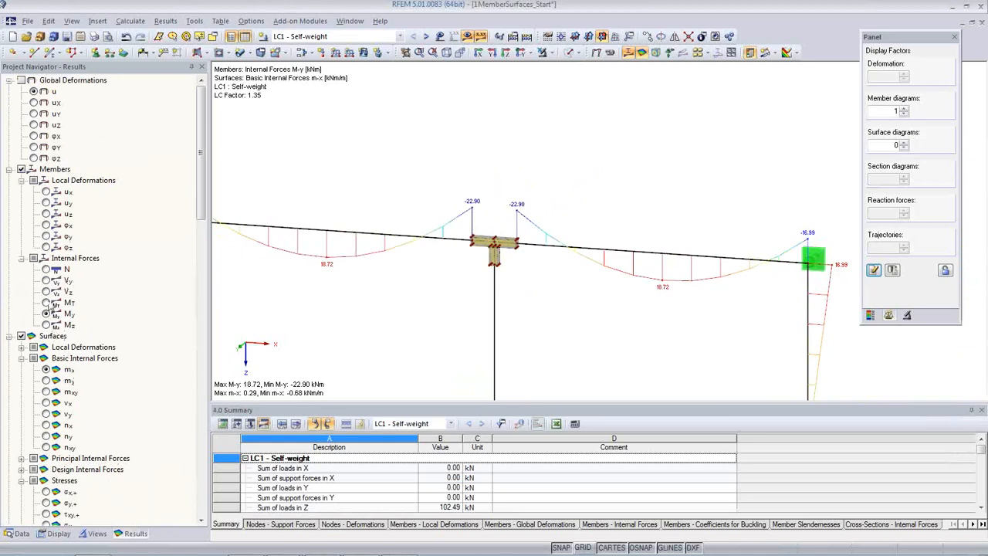
{"action": "left_click", "coordinate": [46, 270]}
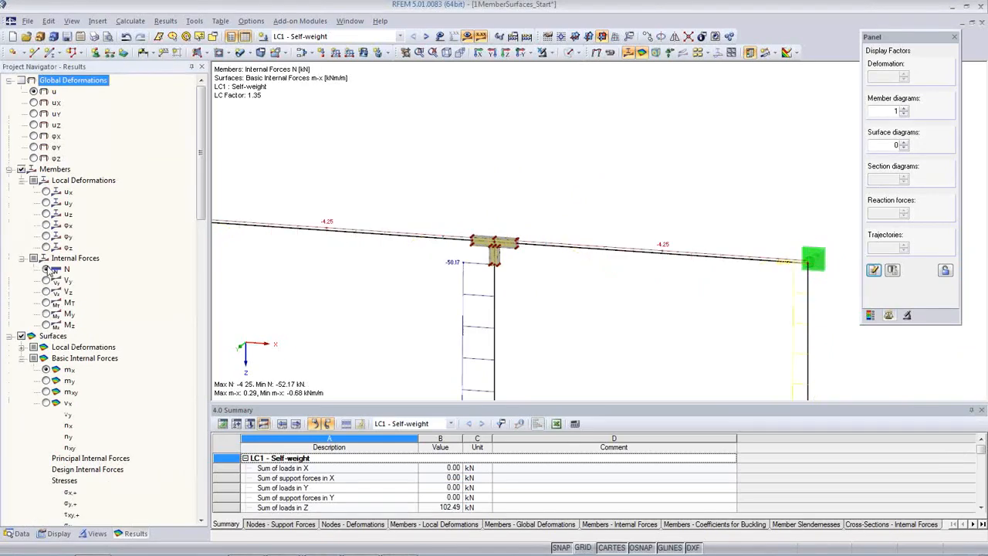
{"action": "left_click", "coordinate": [46, 292]}
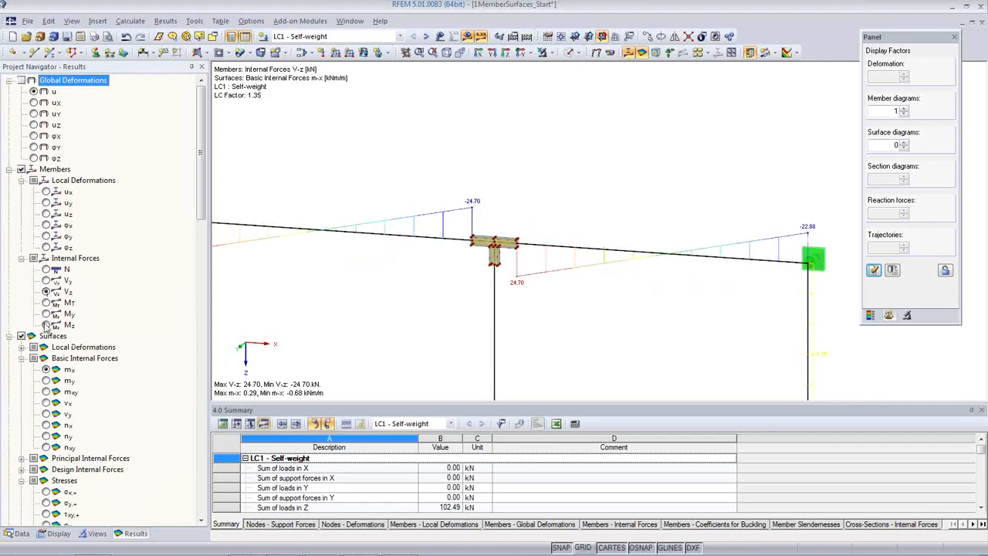
{"action": "left_click", "coordinate": [47, 314]}
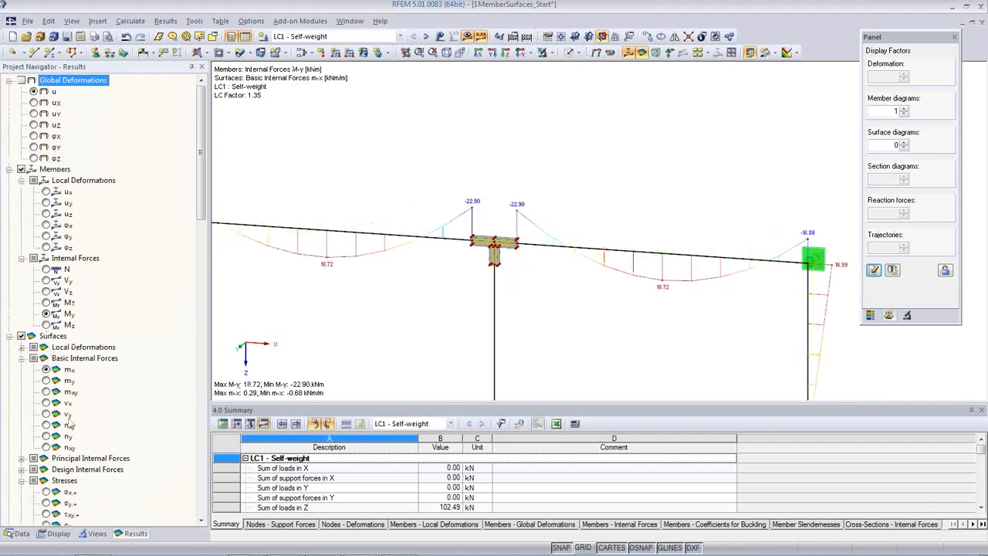
Set the display of the member result diagrams to Two-Colored
{"action": "left_click", "coordinate": [59, 533]}
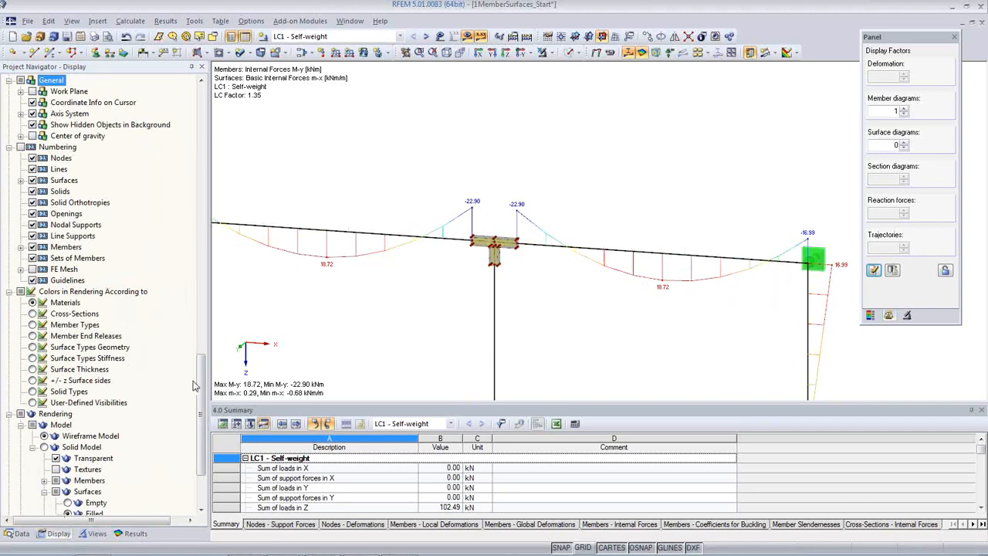
{"action": "left_click_drag", "start_coordinate": [202, 390], "coordinate": [193, 234]}
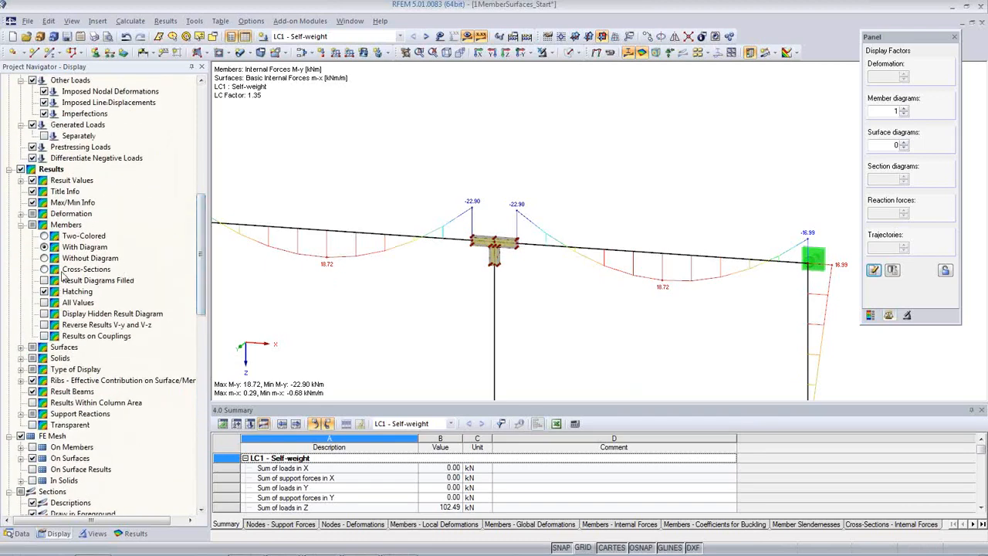
{"action": "left_click", "coordinate": [44, 235]}
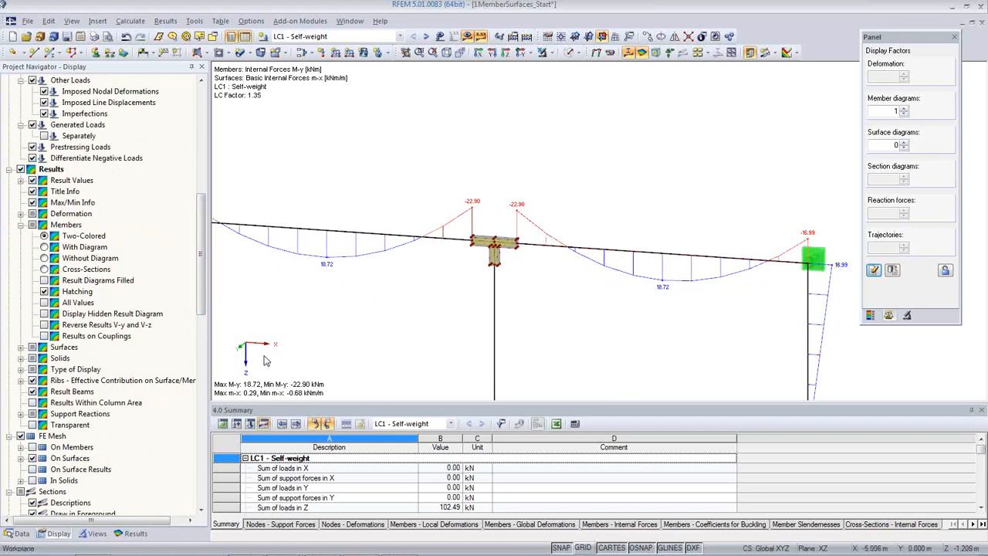
Reveal the surface distribution options for internal forces and stresses, and examine the m-x distribution where the column meets the beam
{"action": "left_click", "coordinate": [21, 348]}
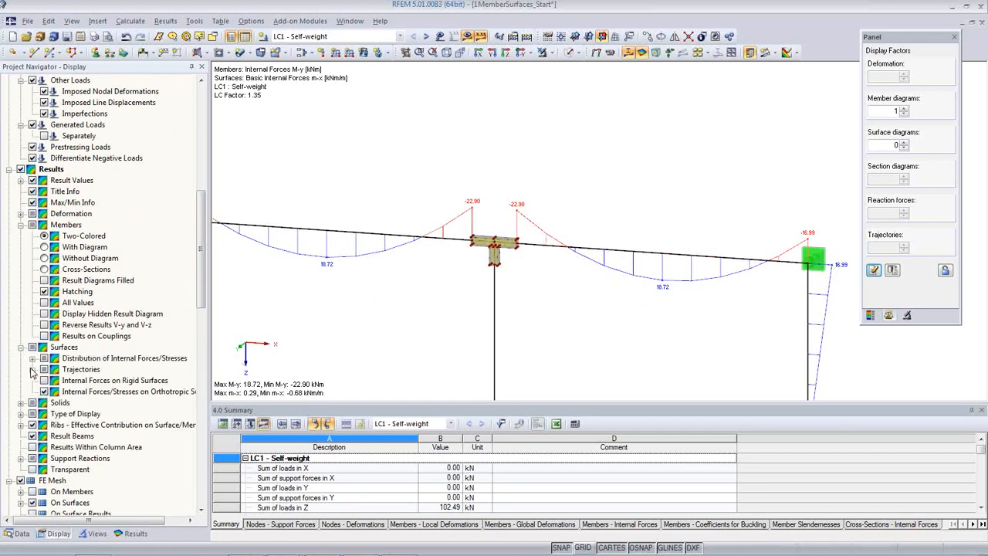
{"action": "left_click", "coordinate": [33, 358]}
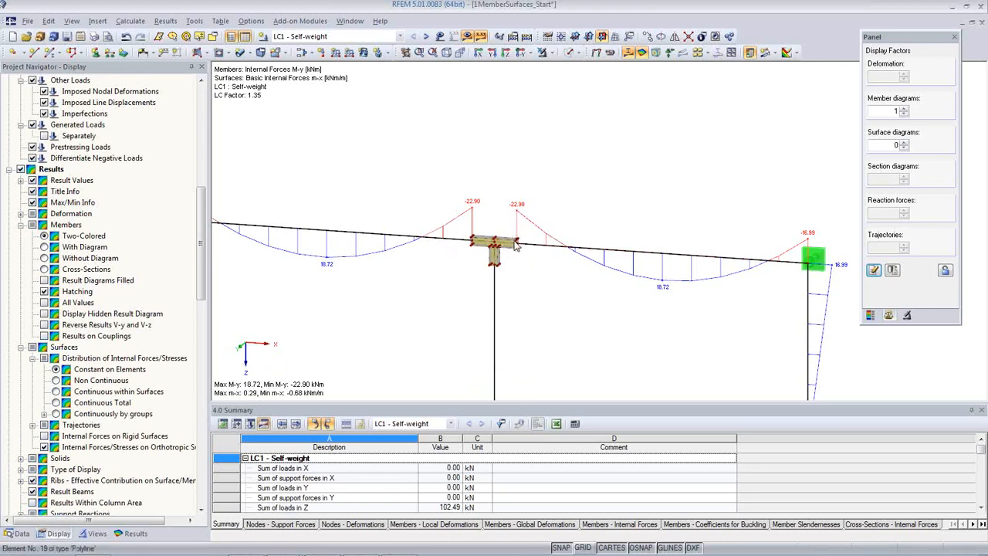
{"action": "scroll", "coordinate": [507, 265], "scroll_direction": "up", "scroll_amount": 6}
{"action": "scroll", "coordinate": [471, 235], "scroll_direction": "up", "scroll_amount": 3}
{"action": "scroll", "coordinate": [378, 236], "scroll_direction": "up", "scroll_amount": 3}
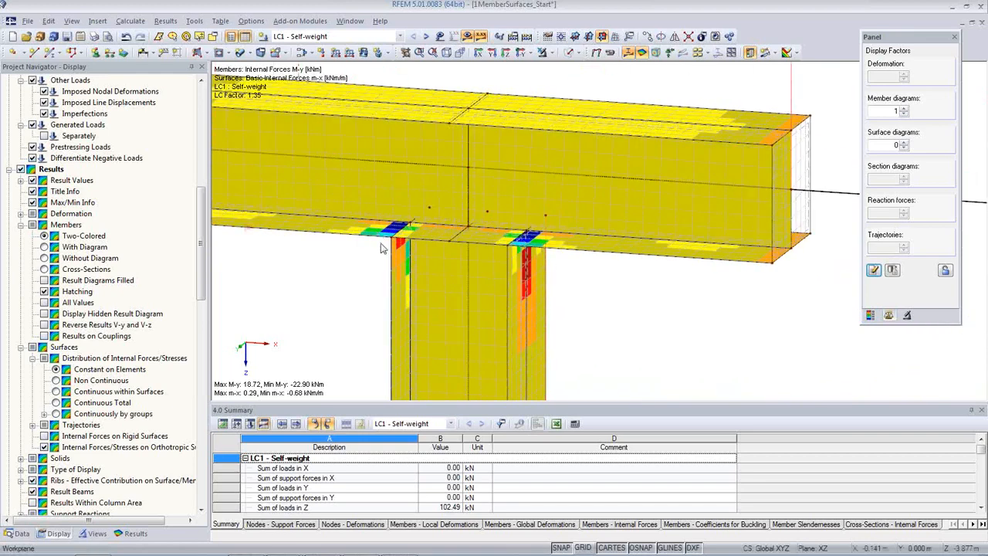
{"action": "scroll", "coordinate": [382, 236], "scroll_direction": "down", "scroll_amount": 3}
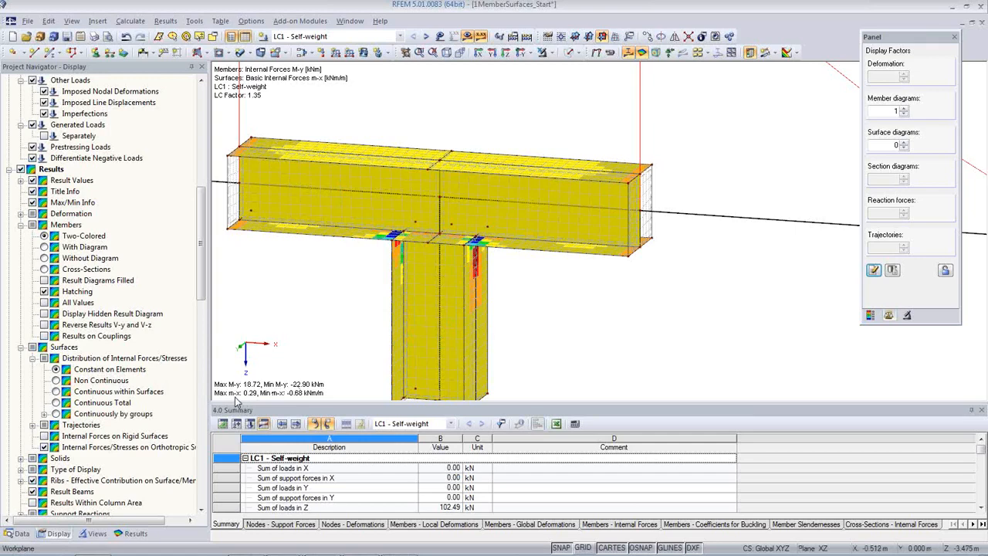
Display the surface internal force m-y, then the equivalent stress σeqv,Max,Mises on the joint surfaces
{"action": "left_click", "coordinate": [136, 533]}
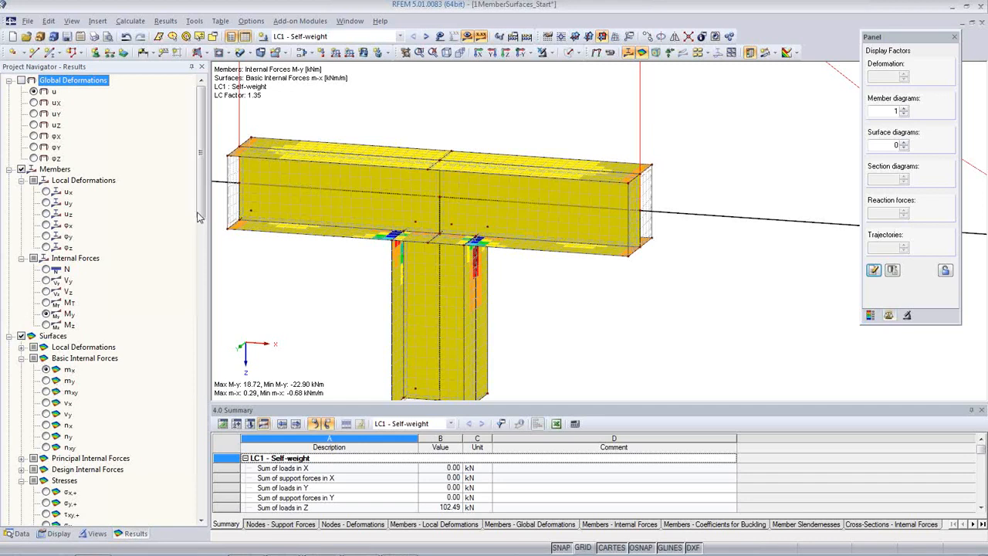
{"action": "scroll", "coordinate": [197, 216], "scroll_direction": "down", "scroll_amount": 5}
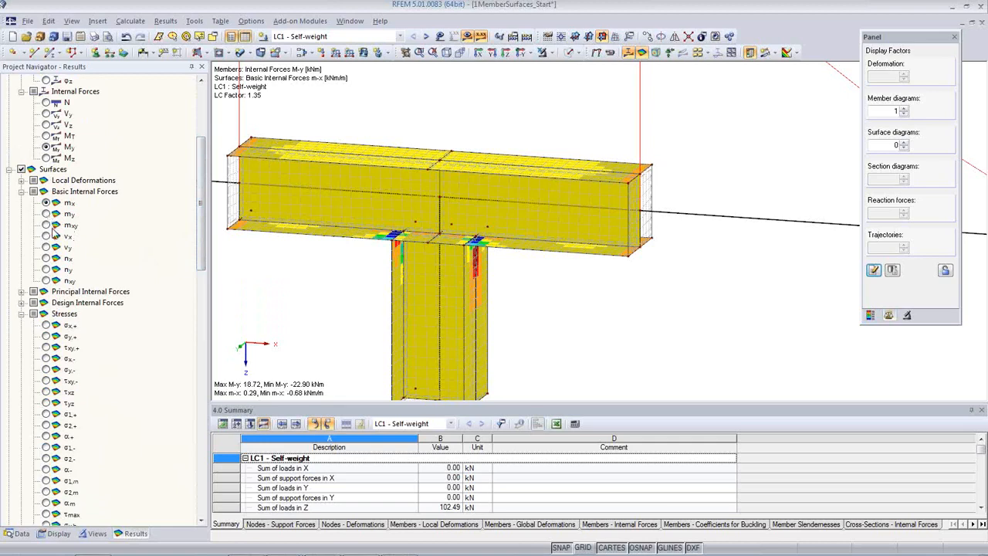
{"action": "left_click", "coordinate": [47, 214]}
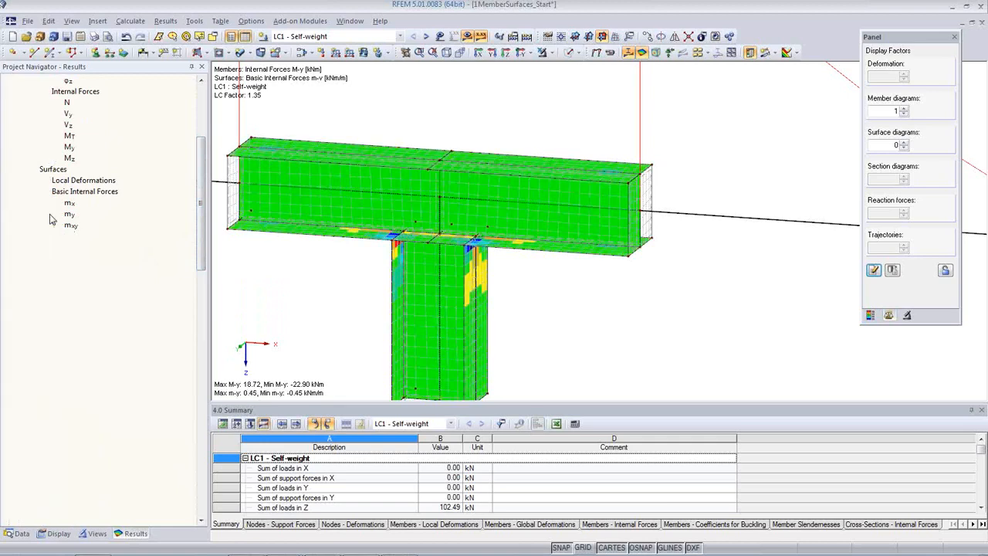
{"action": "scroll", "coordinate": [199, 250], "scroll_direction": "down", "scroll_amount": 7}
{"action": "left_click", "coordinate": [33, 370]}
{"action": "left_click", "coordinate": [58, 381]}
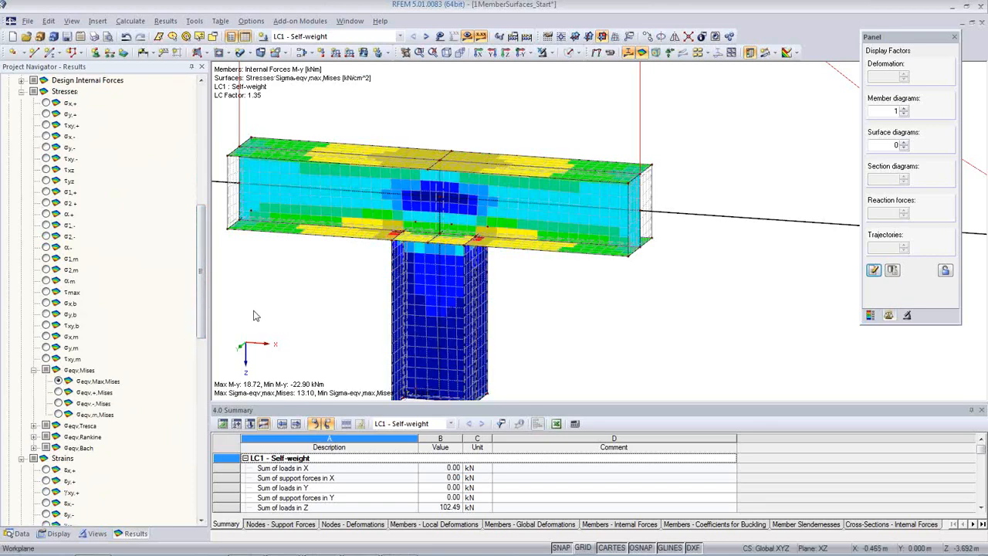
Set the distribution of internal forces and stresses on the joint surfaces to Continuous within Surfaces
{"action": "scroll", "coordinate": [384, 249], "scroll_direction": "up", "scroll_amount": 3}
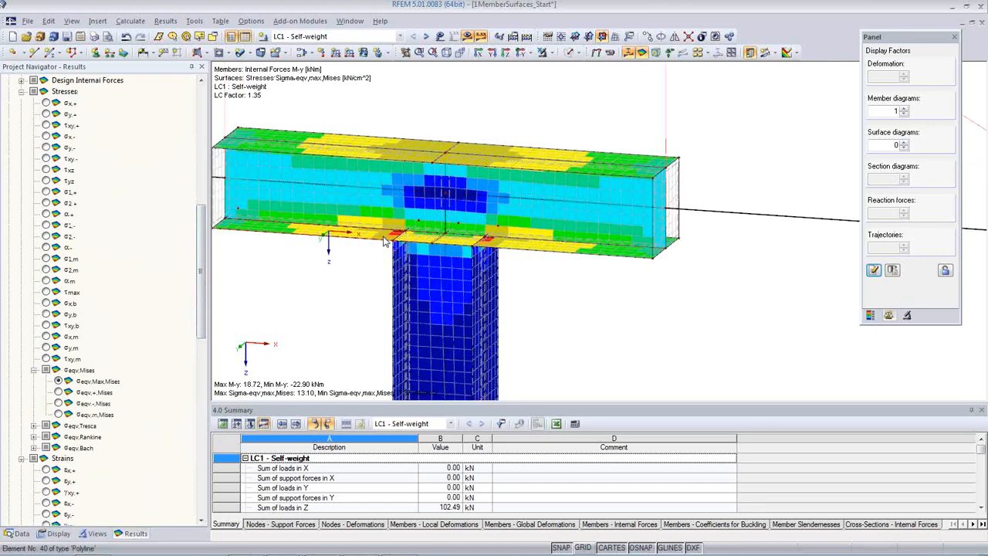
{"action": "left_click", "coordinate": [66, 534]}
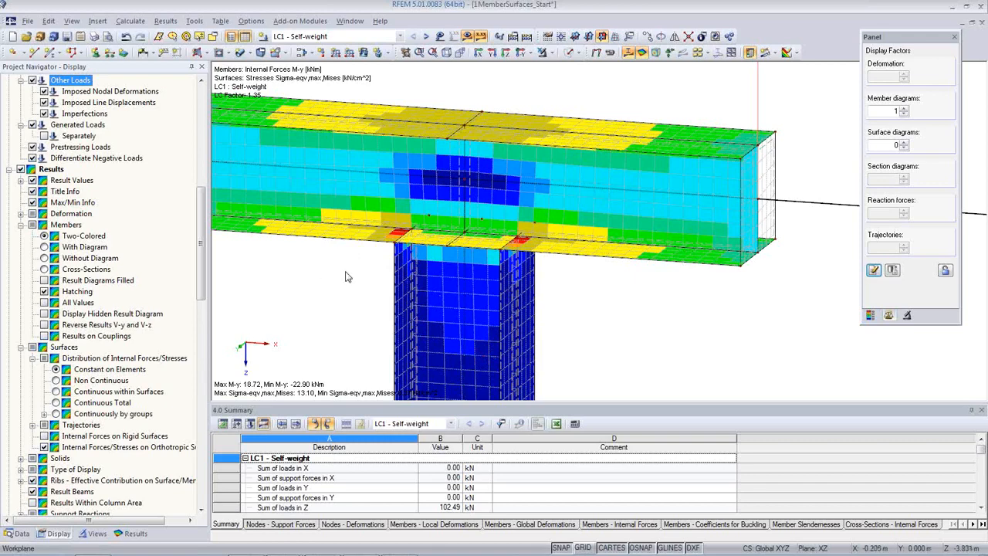
{"action": "left_click", "coordinate": [55, 393]}
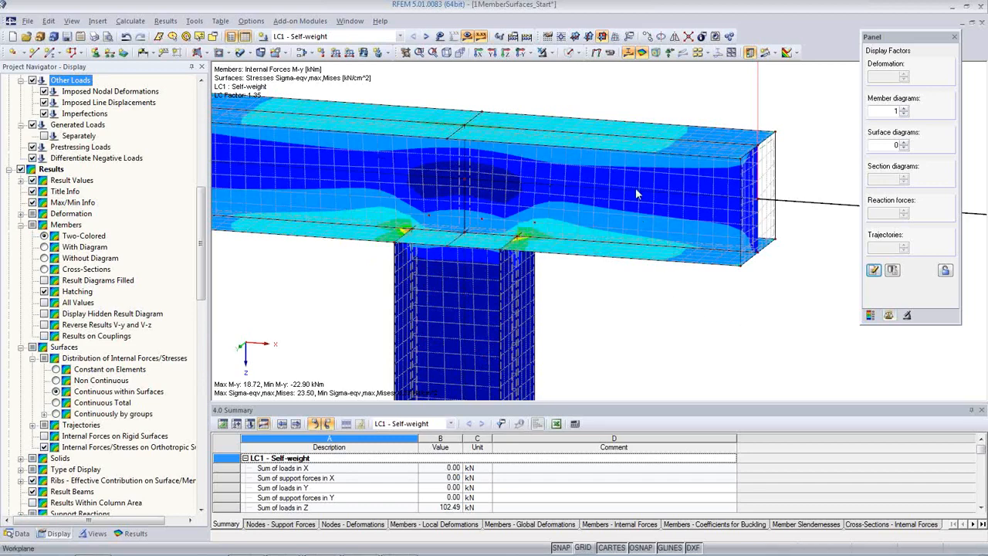
Display the model in solid transparent mode, examine the stresses around the column connection and show the stress color scale
{"action": "left_click", "coordinate": [568, 51]}
{"action": "left_click", "coordinate": [569, 52]}
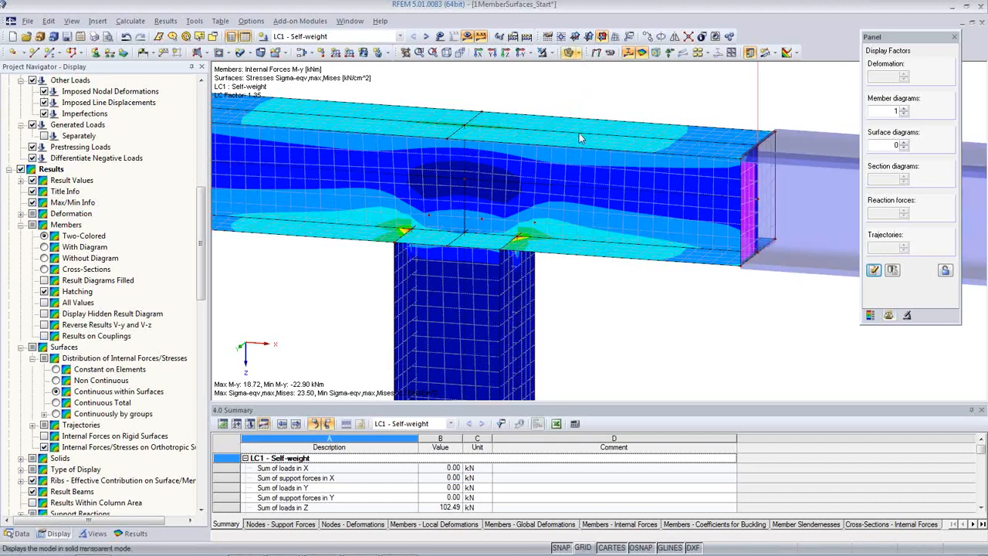
{"action": "left_click", "coordinate": [581, 127]}
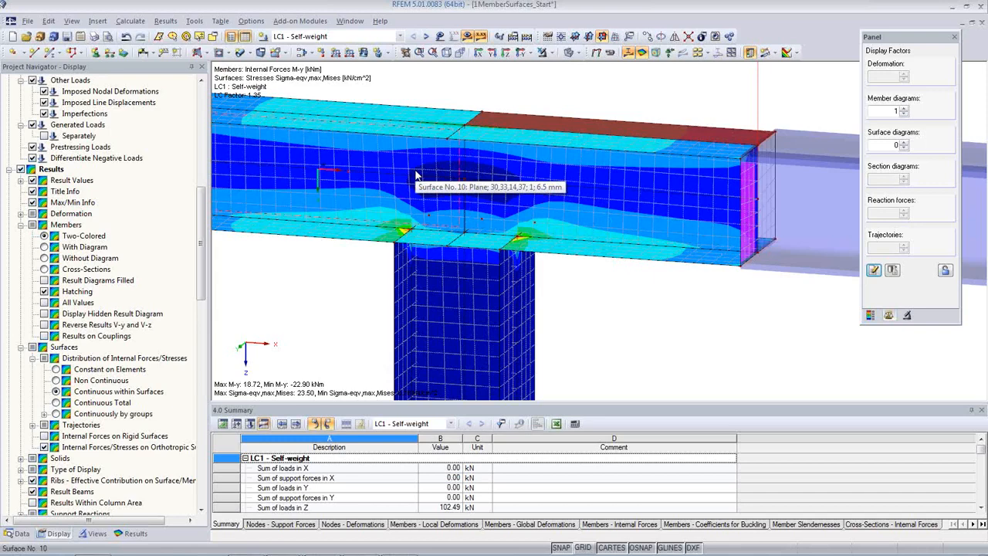
{"action": "scroll", "coordinate": [390, 178], "scroll_direction": "up", "scroll_amount": 2}
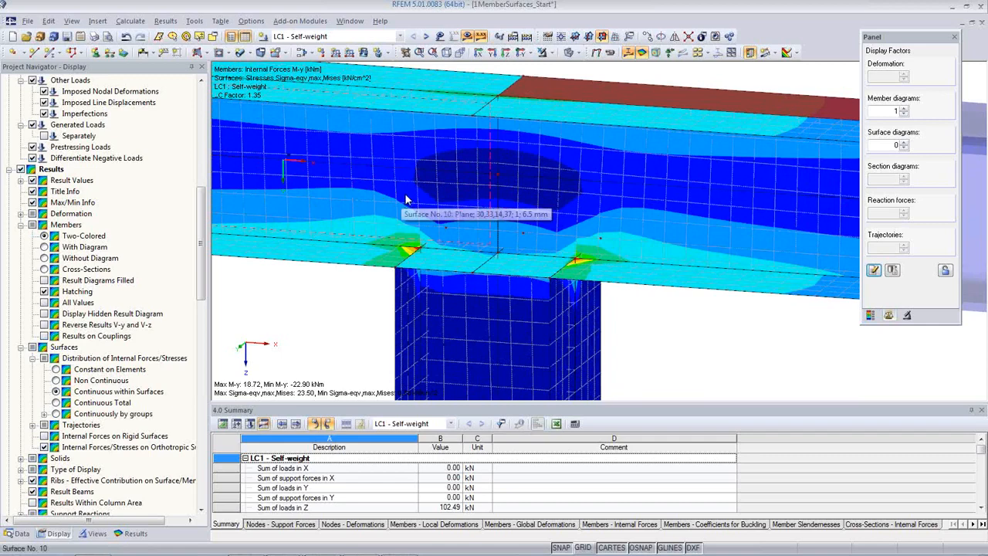
{"action": "scroll", "coordinate": [407, 198], "scroll_direction": "down", "scroll_amount": 2}
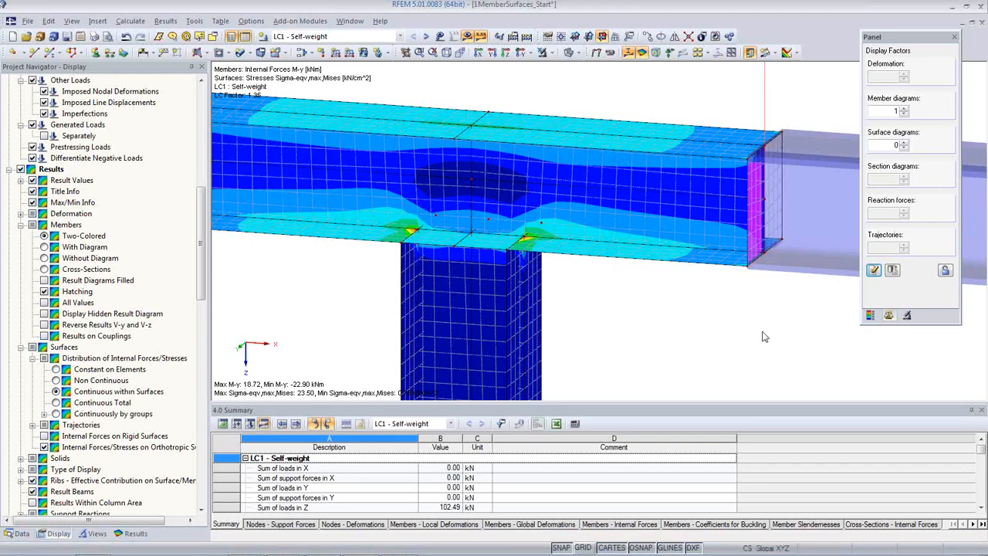
{"action": "left_click", "coordinate": [871, 315]}
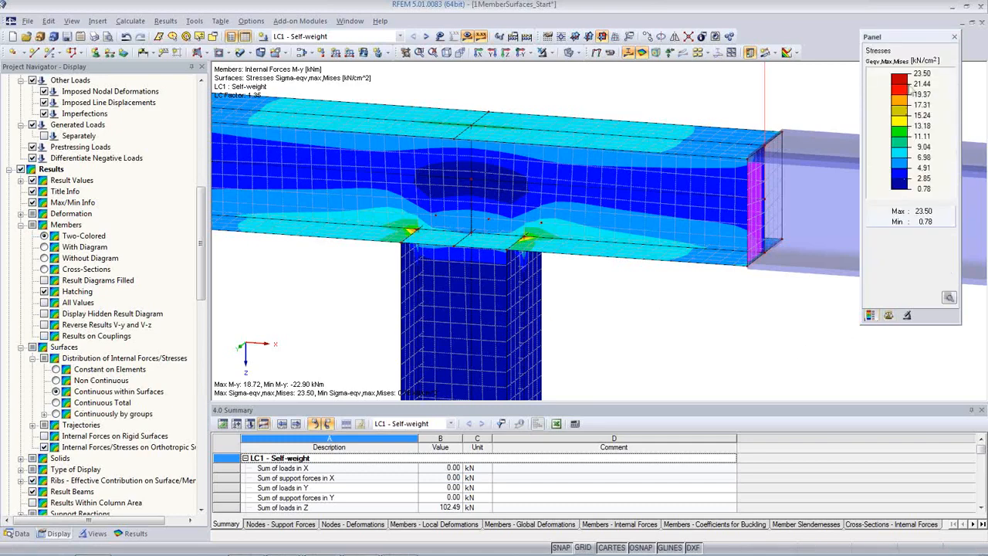
{"action": "left_click_drag", "start_coordinate": [912, 38], "coordinate": [894, 37]}
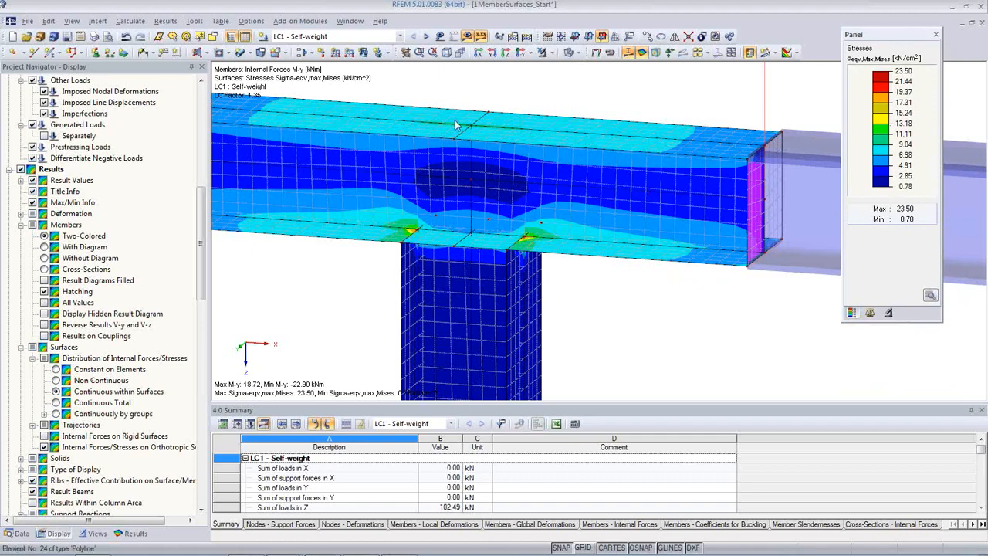
Calculate result combination RC1 - ULS (STR/GEO) - Permanent / transient and examine its von Mises stresses at the column connection
{"action": "left_click", "coordinate": [400, 36]}
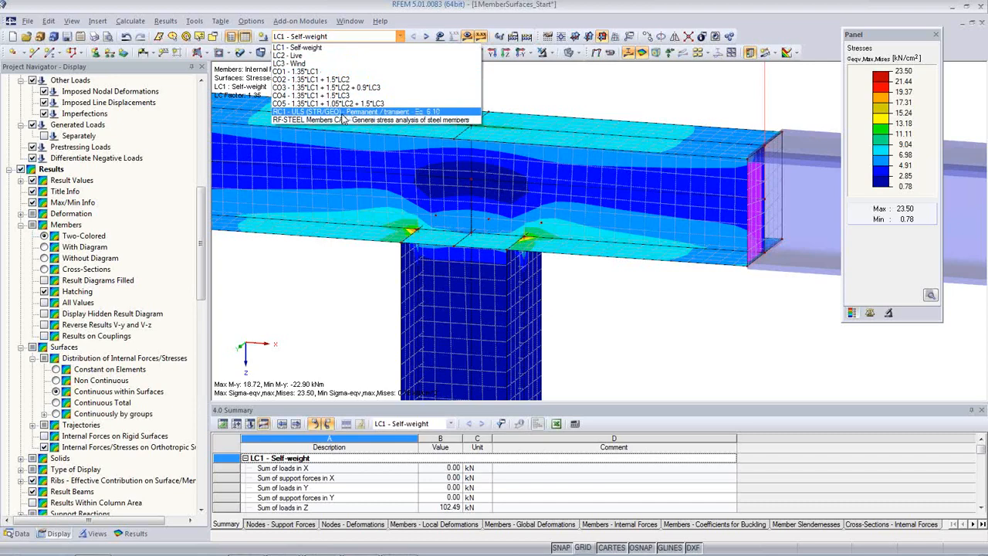
{"action": "left_click", "coordinate": [342, 113]}
{"action": "left_click", "coordinate": [472, 309]}
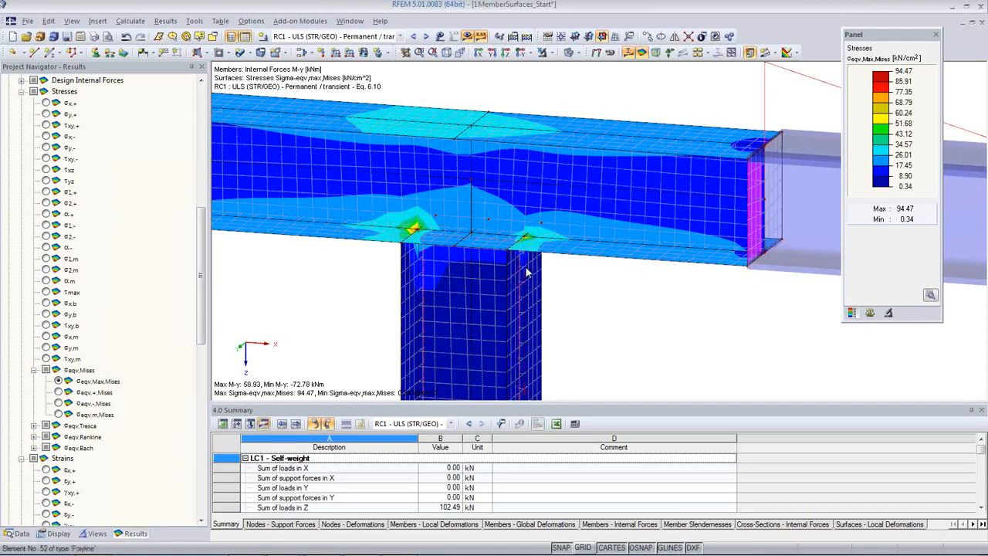
{"action": "scroll", "coordinate": [415, 228], "scroll_direction": "up", "scroll_amount": 1}
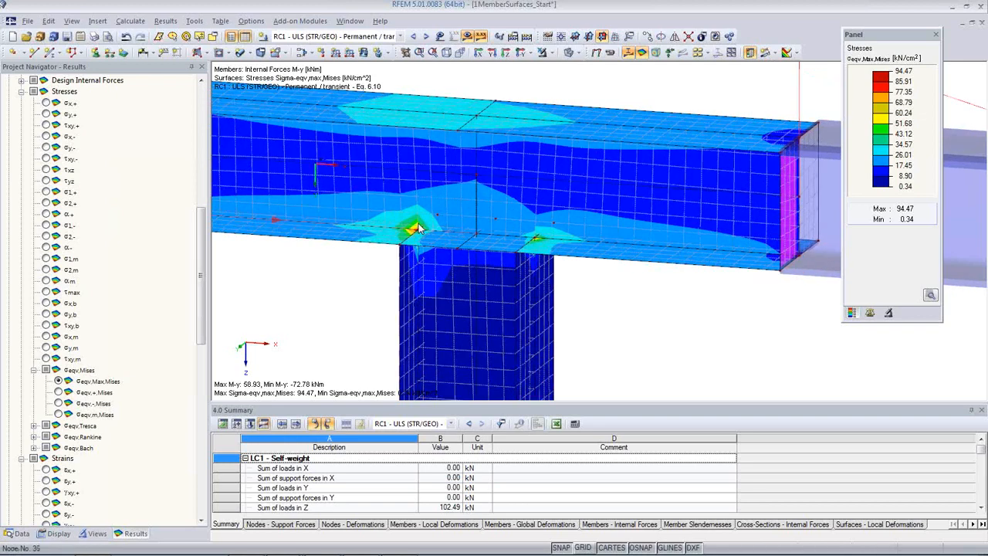
Display the surface stresses σx,+ and σy,+, followed by the principal stress σ1,m, and examine the joint
{"action": "scroll", "coordinate": [415, 229], "scroll_direction": "up", "scroll_amount": 1}
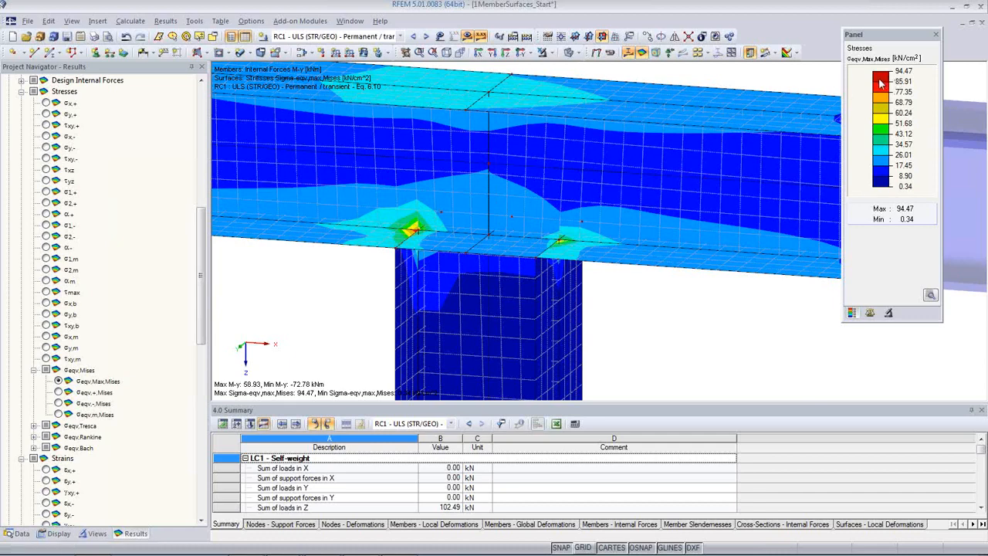
{"action": "scroll", "coordinate": [31, 257], "scroll_direction": "up", "scroll_amount": 5}
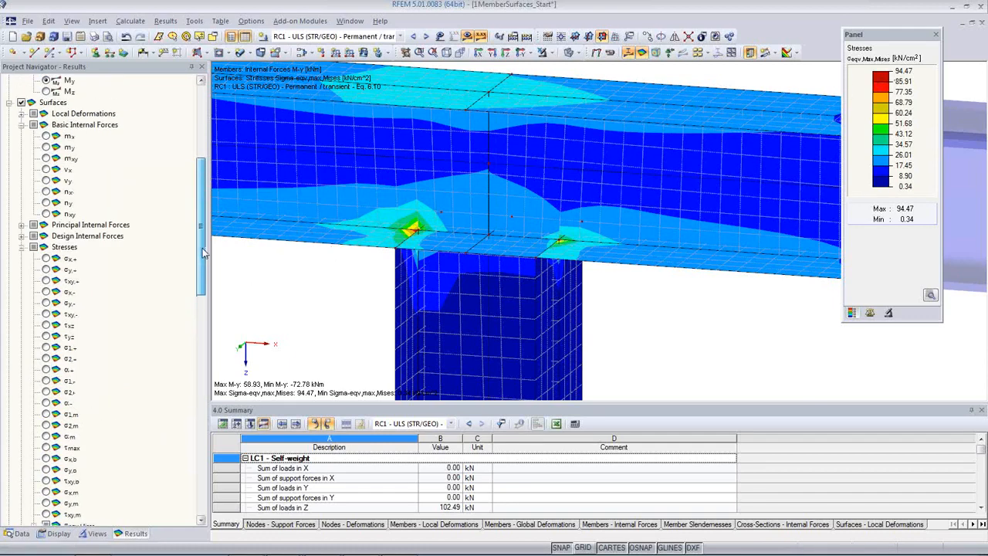
{"action": "left_click", "coordinate": [47, 259]}
{"action": "left_click", "coordinate": [46, 269]}
{"action": "scroll", "coordinate": [60, 279], "scroll_direction": "down", "scroll_amount": 3}
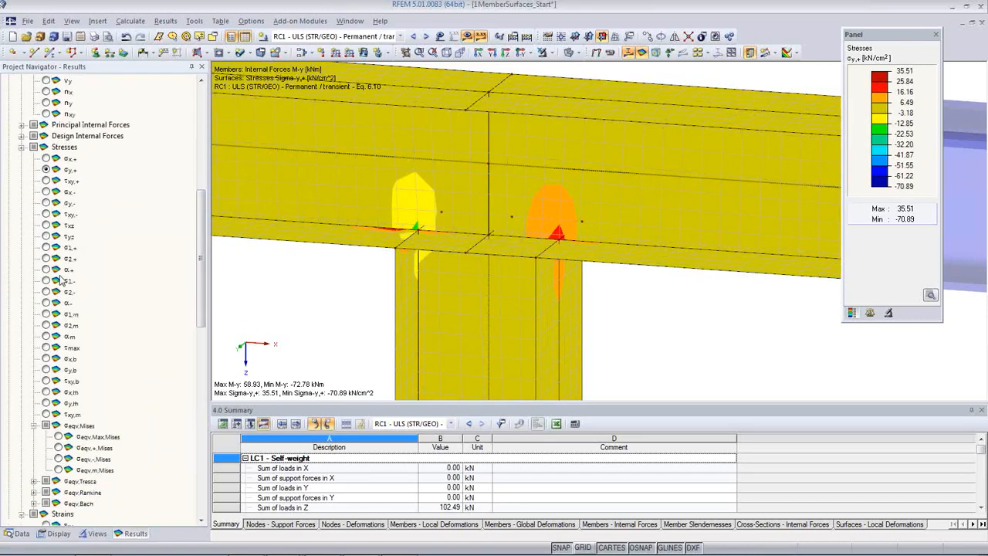
{"action": "left_click", "coordinate": [46, 315]}
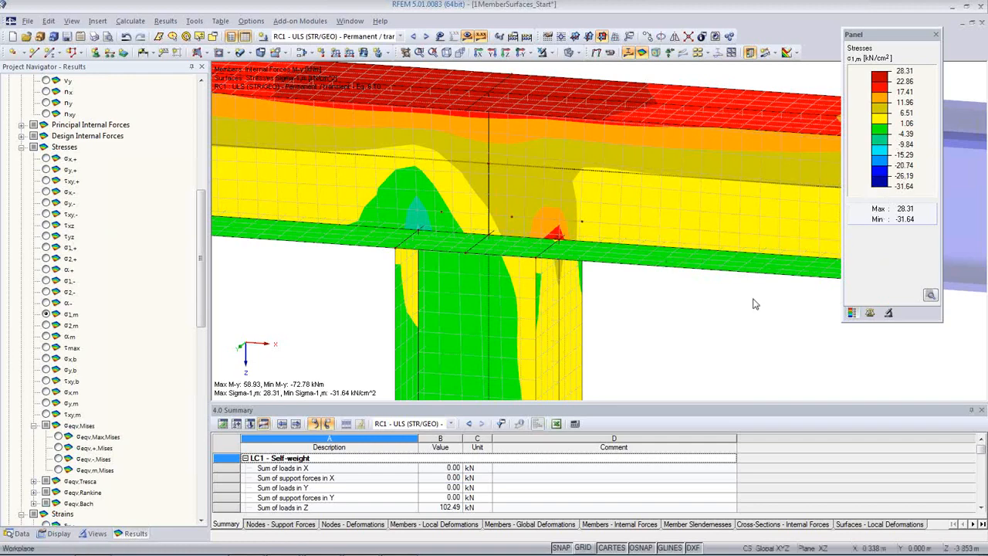
{"action": "scroll", "coordinate": [629, 307], "scroll_direction": "down", "scroll_amount": 1}
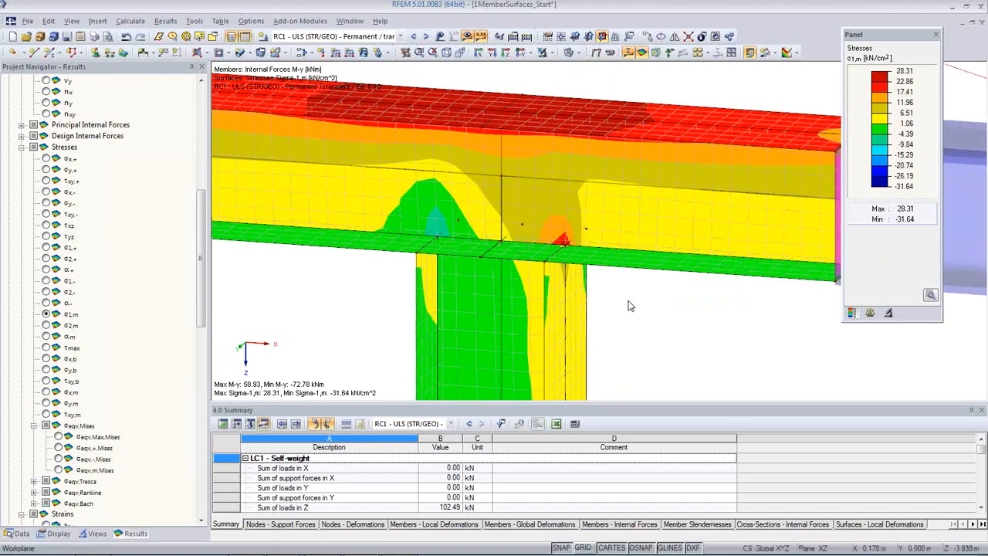
{"action": "scroll", "coordinate": [483, 293], "scroll_direction": "down", "scroll_amount": 3}
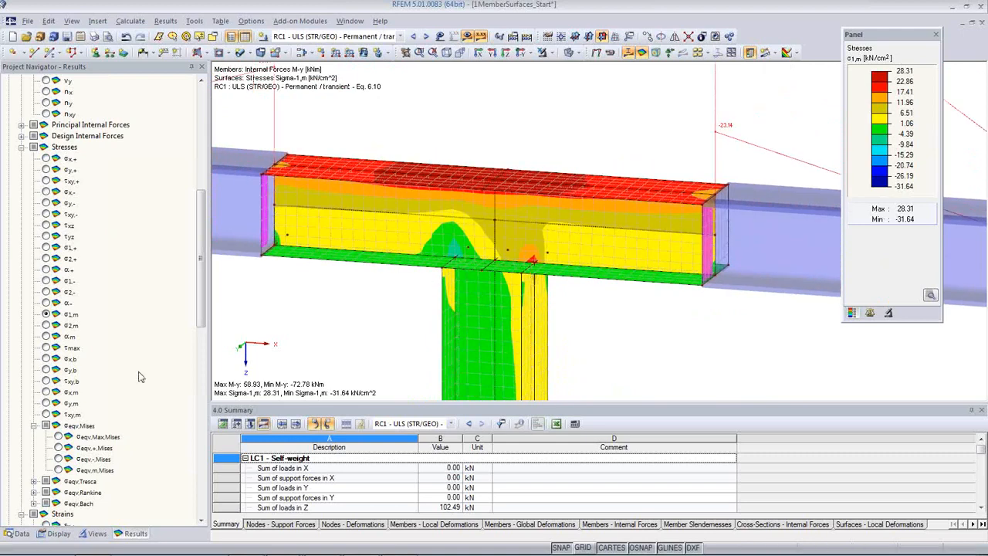
Display the equivalent stress σeqv,Max,Mises again and examine the stress peaks where the column meets the beam
{"action": "scroll", "coordinate": [123, 384], "scroll_direction": "down", "scroll_amount": 2}
{"action": "left_click", "coordinate": [58, 370]}
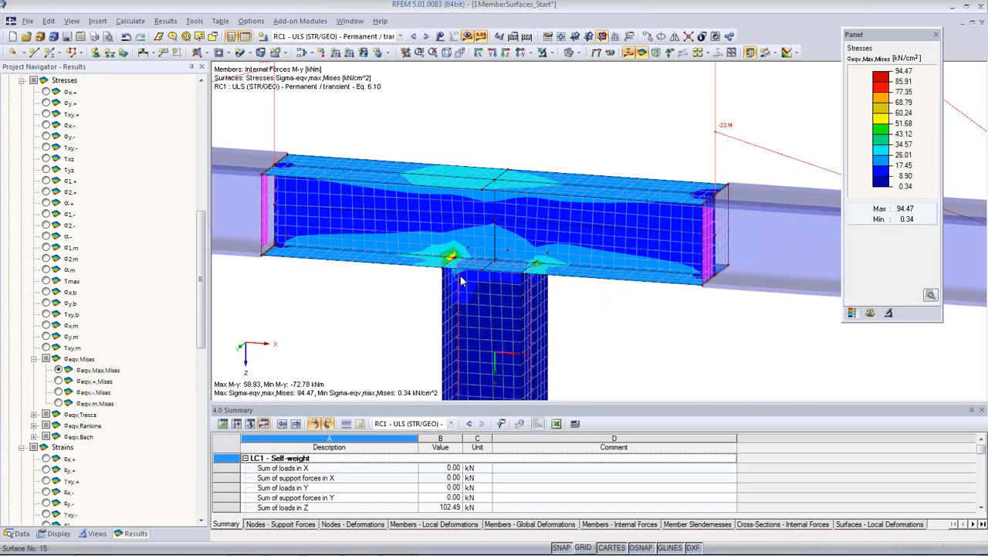
{"action": "scroll", "coordinate": [461, 272], "scroll_direction": "up", "scroll_amount": 2}
{"action": "scroll", "coordinate": [461, 271], "scroll_direction": "up", "scroll_amount": 3}
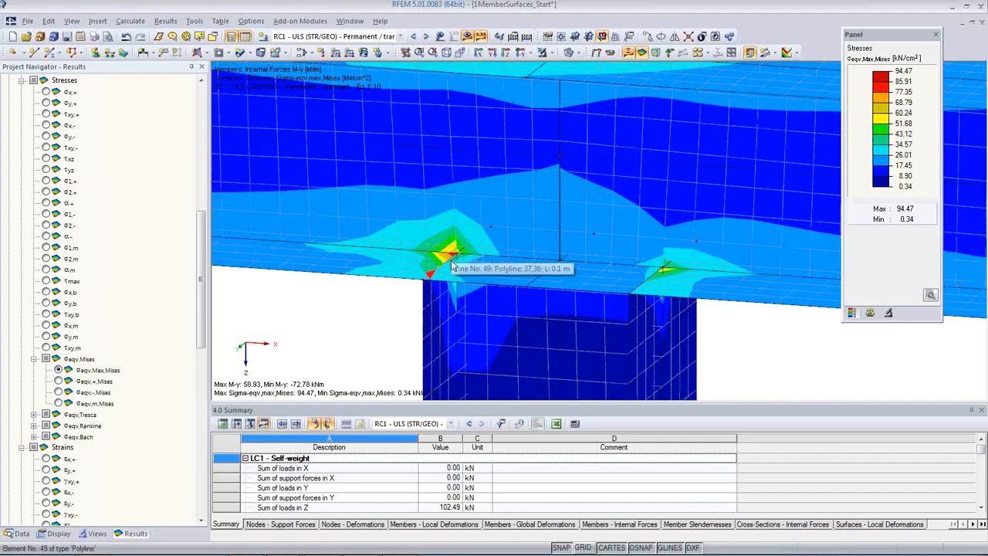
{"action": "scroll", "coordinate": [488, 263], "scroll_direction": "up", "scroll_amount": 3}
{"action": "scroll", "coordinate": [491, 265], "scroll_direction": "down", "scroll_amount": 2}
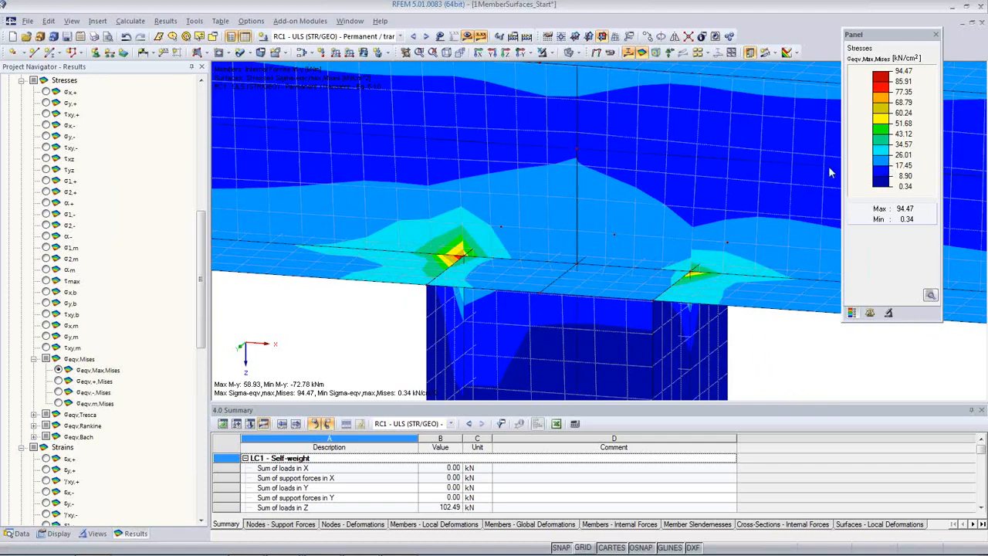
{"action": "middle_click_drag", "start_coordinate": [589, 242], "coordinate": [558, 132], "text": "ctrl"}
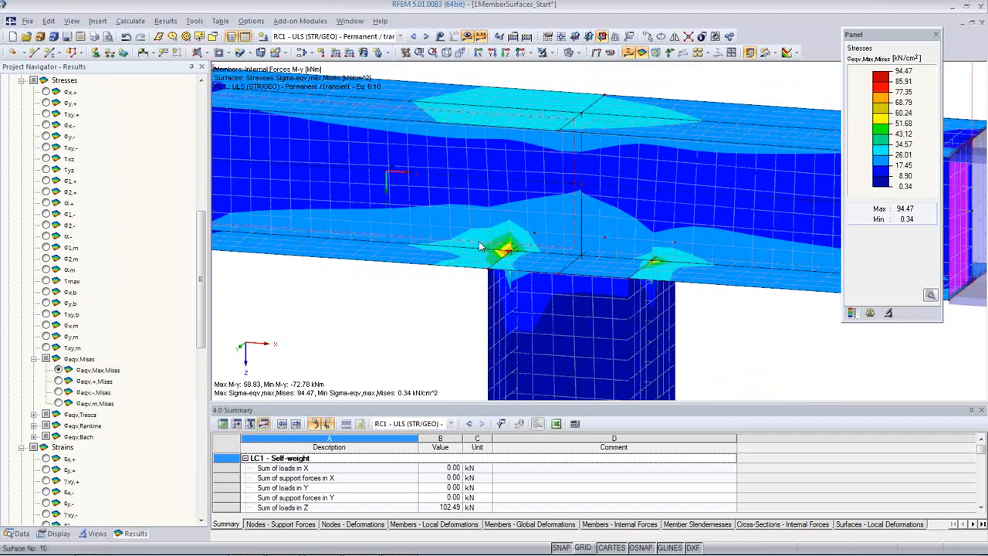
Show the result values on the surfaces, switch off Extreme Values and expand its settings
{"action": "left_click", "coordinate": [698, 53]}
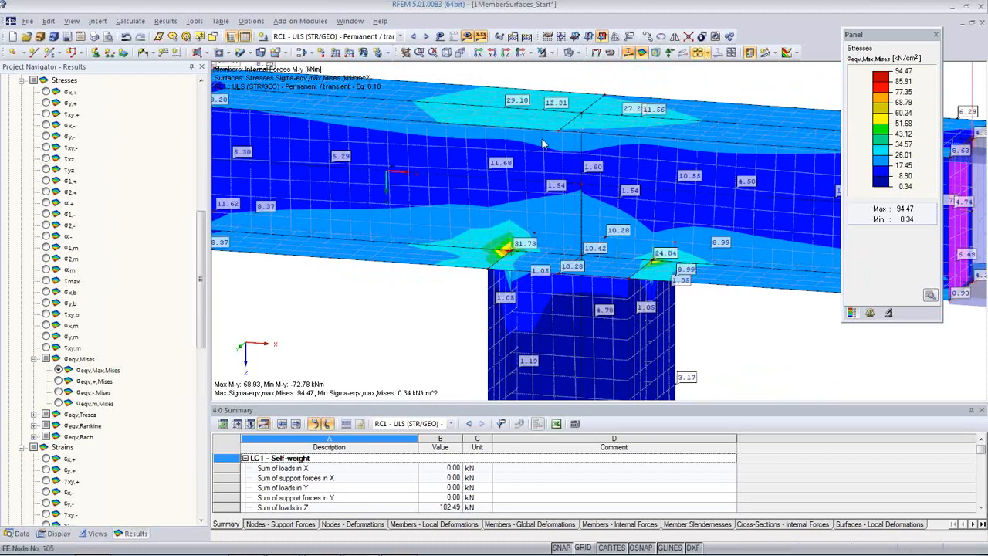
{"action": "middle_click_drag", "start_coordinate": [618, 204], "coordinate": [594, 272], "text": "ctrl"}
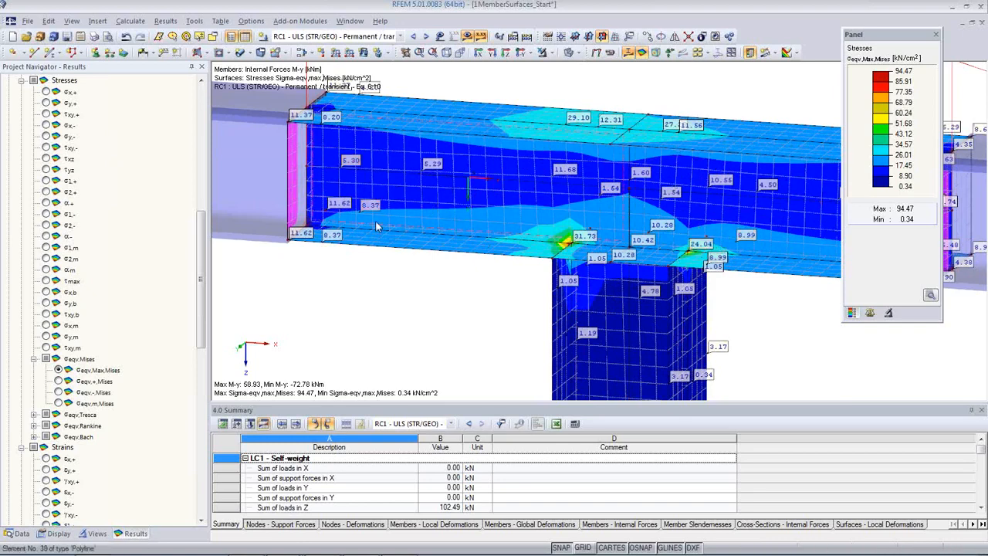
{"action": "left_click_drag", "start_coordinate": [203, 332], "coordinate": [201, 522]}
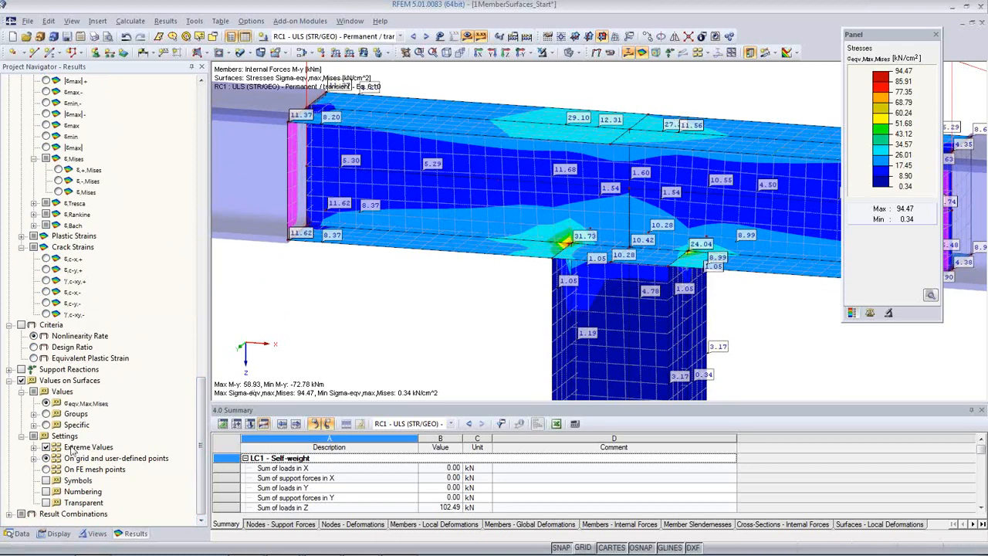
{"action": "left_click", "coordinate": [45, 448]}
{"action": "left_click", "coordinate": [34, 447]}
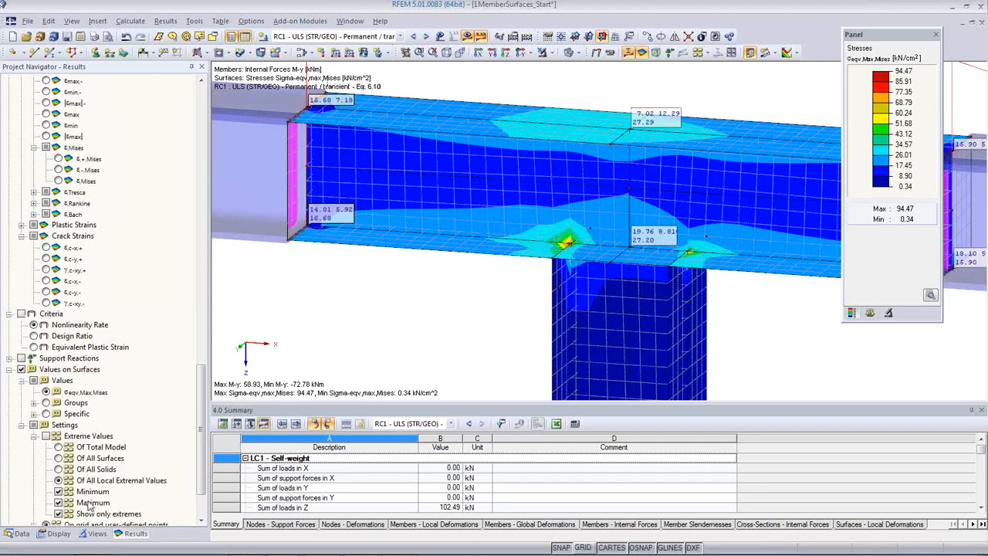
{"action": "scroll", "coordinate": [93, 498], "scroll_direction": "down", "scroll_amount": 1}
{"action": "scroll", "coordinate": [98, 480], "scroll_direction": "down", "scroll_amount": 1}
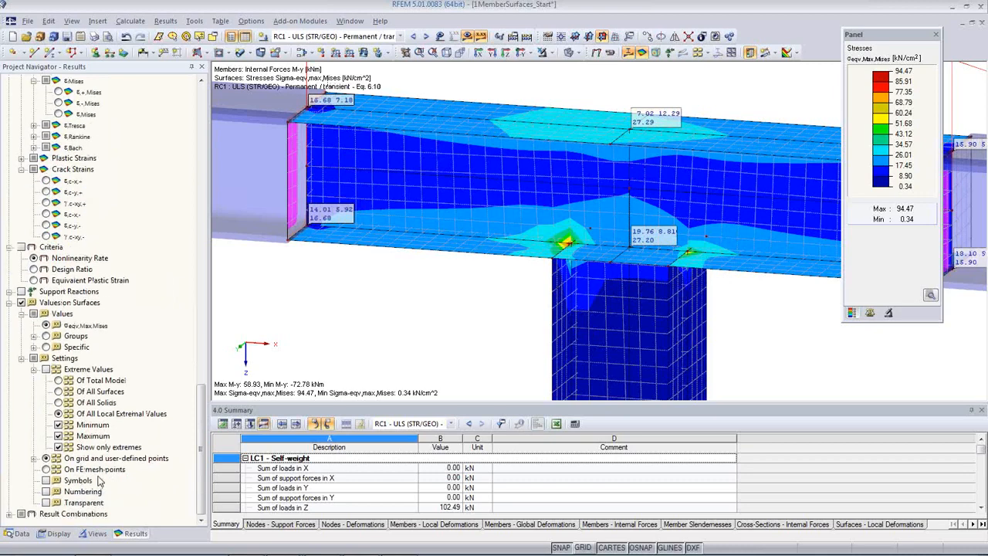
Display the surface result values on FE mesh points and examine the von Mises stresses around the column connection
{"action": "left_click", "coordinate": [46, 469]}
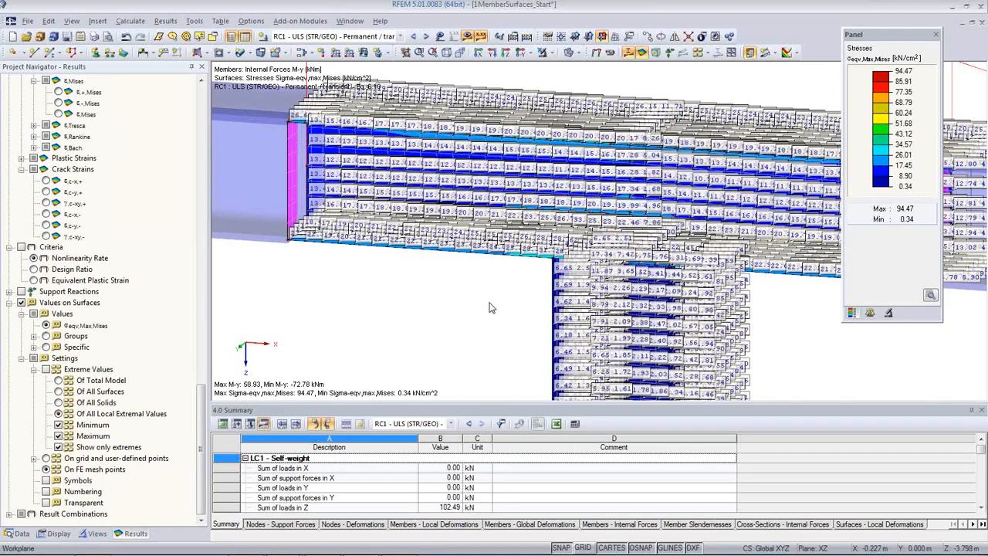
{"action": "scroll", "coordinate": [636, 187], "scroll_direction": "up", "scroll_amount": 5}
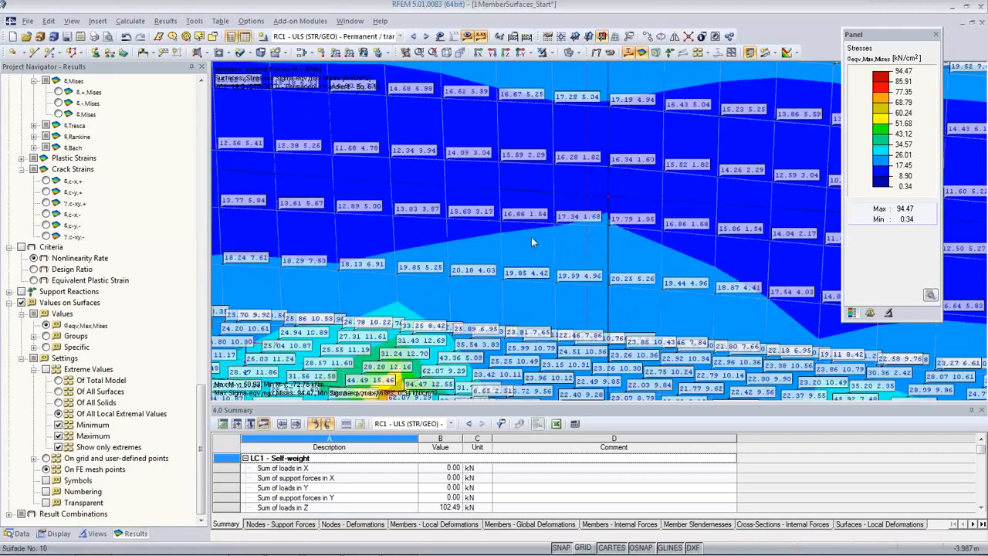
{"action": "scroll", "coordinate": [531, 234], "scroll_direction": "down", "scroll_amount": 2}
{"action": "scroll", "coordinate": [533, 229], "scroll_direction": "down", "scroll_amount": 4}
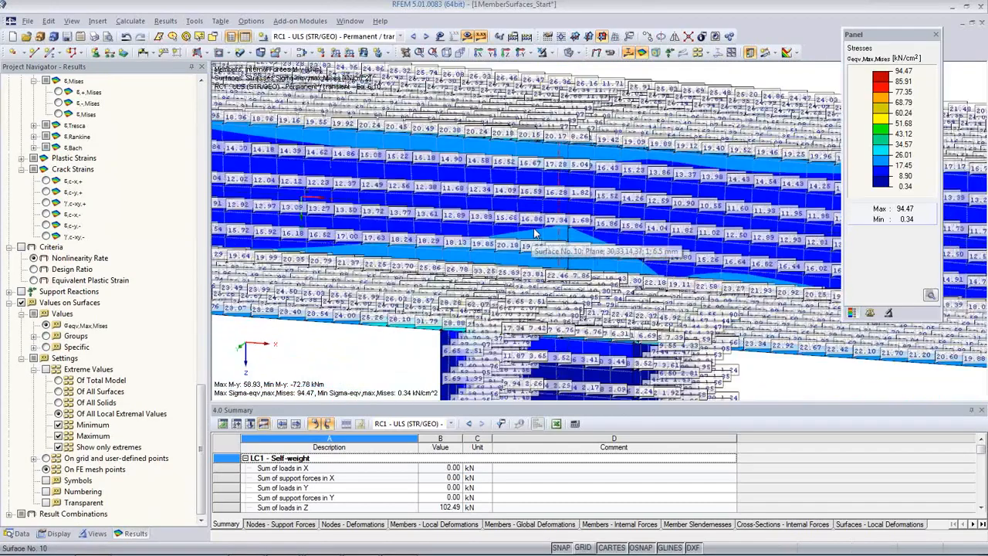
Reactivate the Extreme Values setting, examine the local extremes on the joint and hide the surface result values
{"action": "left_click", "coordinate": [58, 447]}
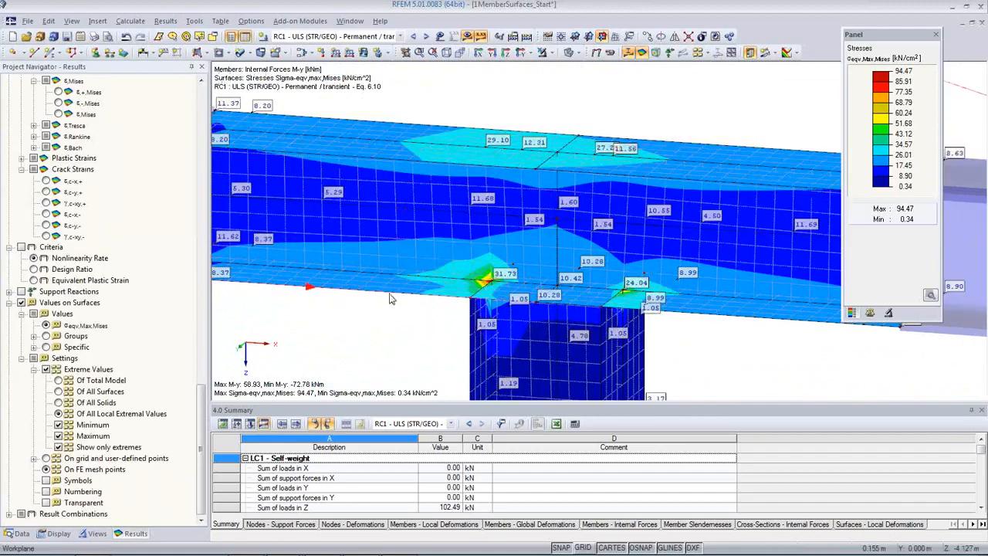
{"action": "scroll", "coordinate": [649, 162], "scroll_direction": "down", "scroll_amount": 3}
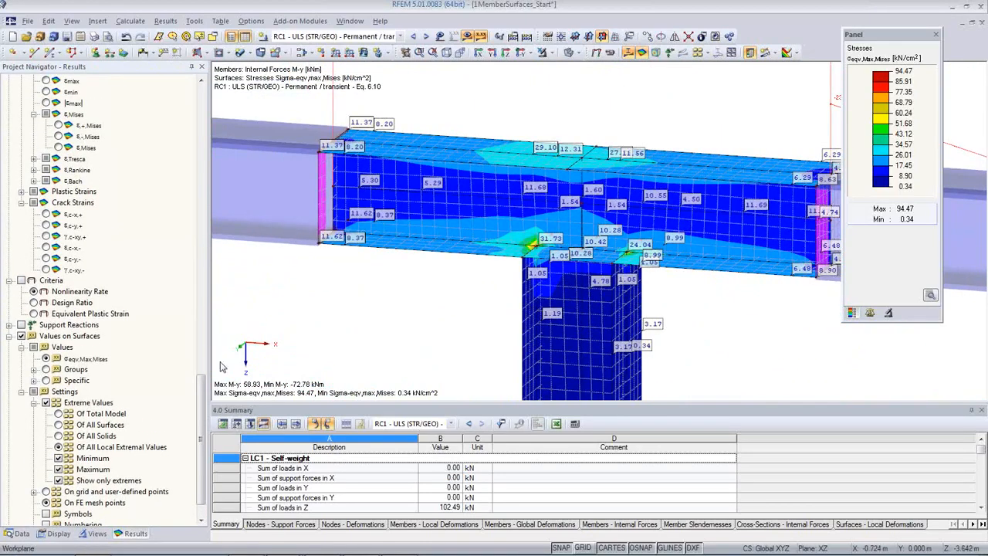
{"action": "scroll", "coordinate": [202, 435], "scroll_direction": "down", "scroll_amount": 1}
{"action": "mouse_move", "coordinate": [202, 434]}
{"action": "left_mouse_down"}
{"action": "mouse_move", "coordinate": [214, 302]}
{"action": "mouse_move", "coordinate": [212, 433]}
{"action": "left_mouse_up"}
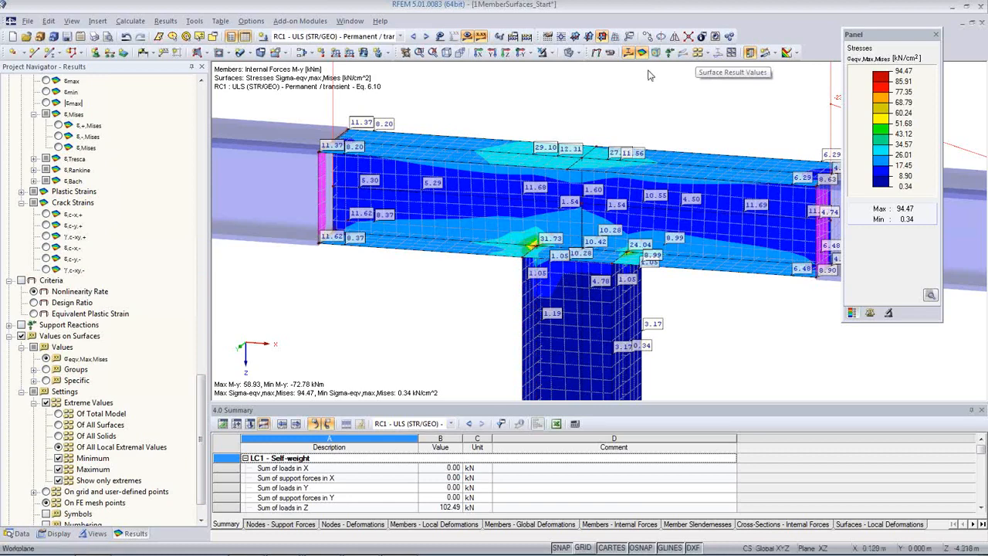
{"action": "left_click", "coordinate": [697, 52]}
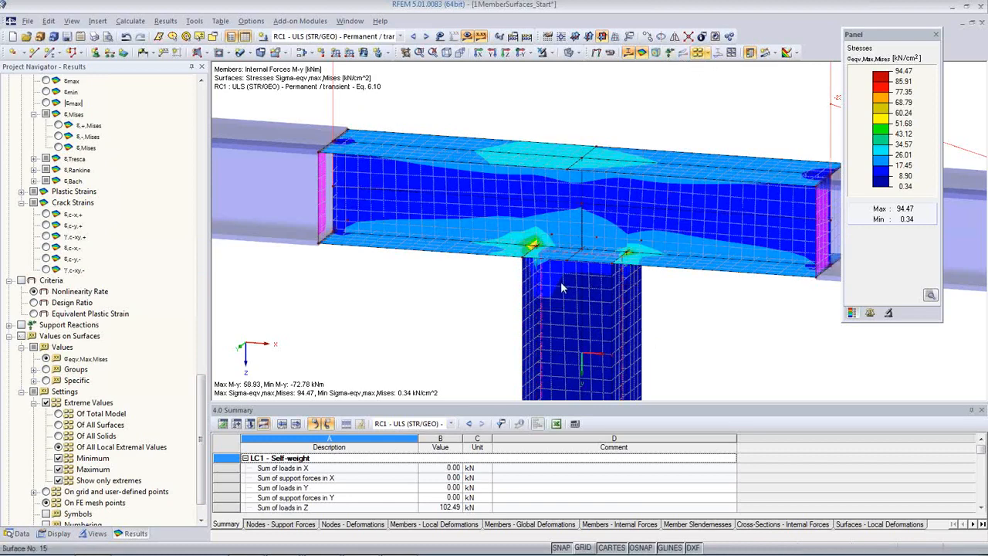
Edit all surfaces of the beam-column joint together and create a new material for them from the library favorite Steel S 235, EN 10025-2:2004-11
{"action": "middle_click_drag", "start_coordinate": [595, 314], "coordinate": [530, 281]}
{"action": "scroll", "coordinate": [531, 281], "scroll_direction": "down", "scroll_amount": 4}
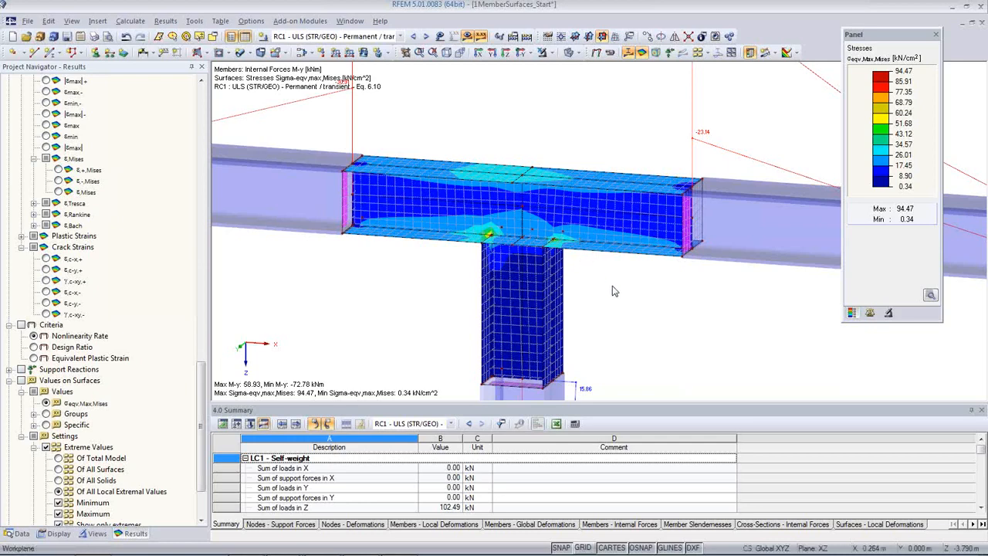
{"action": "left_click_drag", "start_coordinate": [612, 287], "coordinate": [455, 152]}
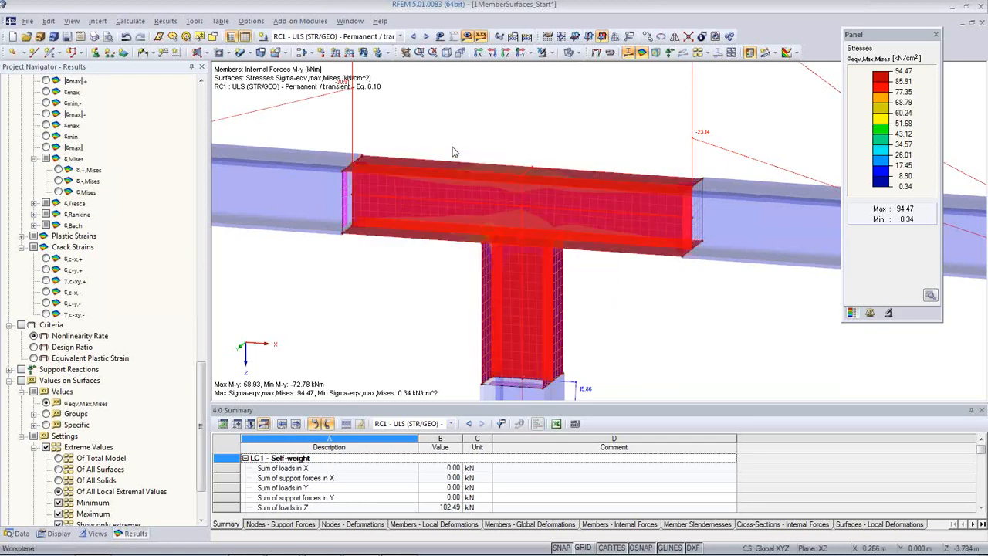
{"action": "double_click", "coordinate": [451, 198]}
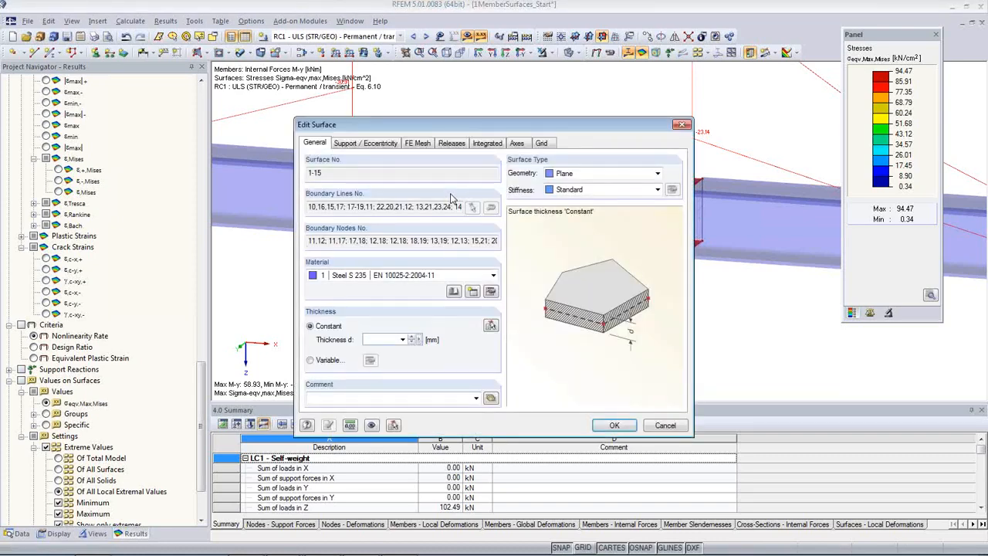
{"action": "left_click", "coordinate": [439, 274]}
{"action": "left_click", "coordinate": [444, 285]}
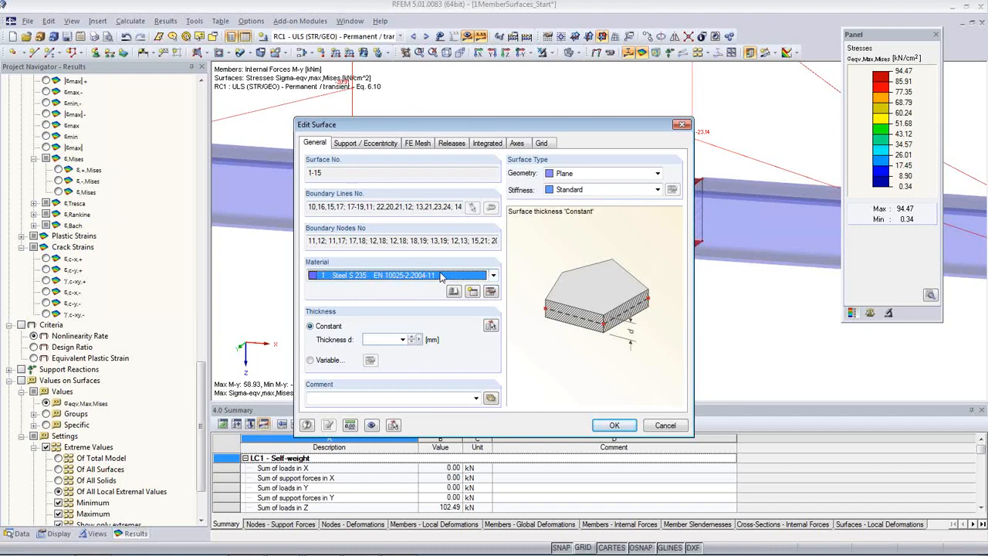
{"action": "left_click", "coordinate": [473, 291]}
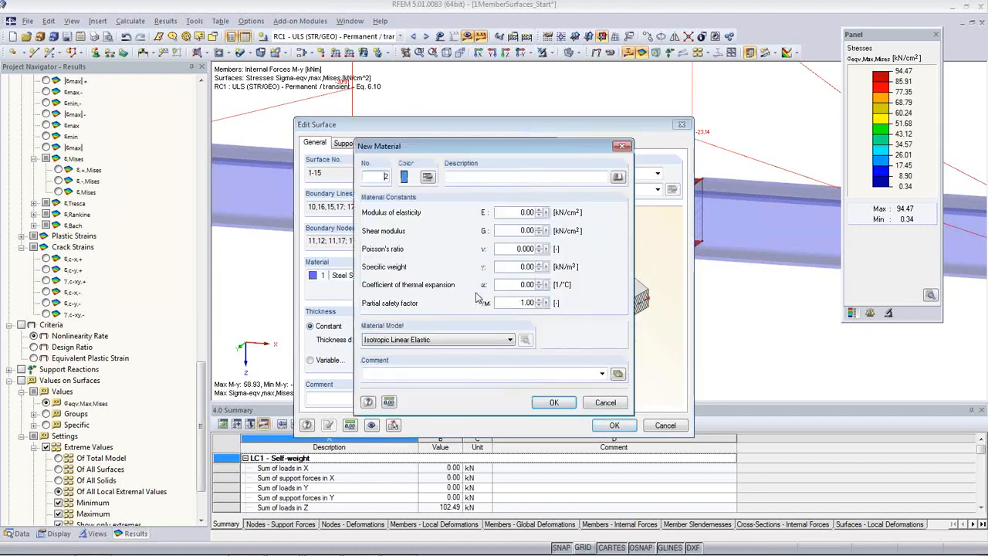
{"action": "left_click", "coordinate": [617, 177]}
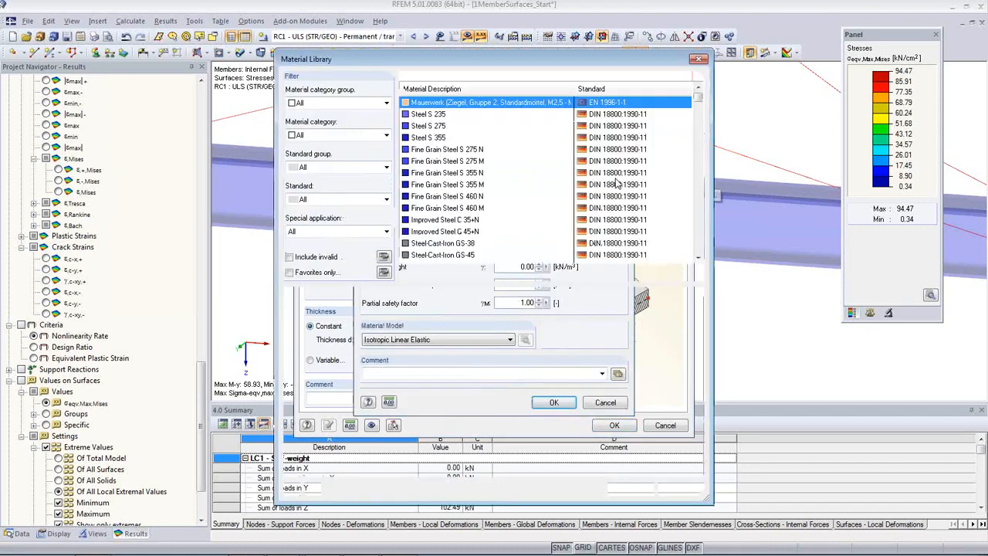
{"action": "left_click", "coordinate": [290, 273]}
{"action": "left_click", "coordinate": [446, 139]}
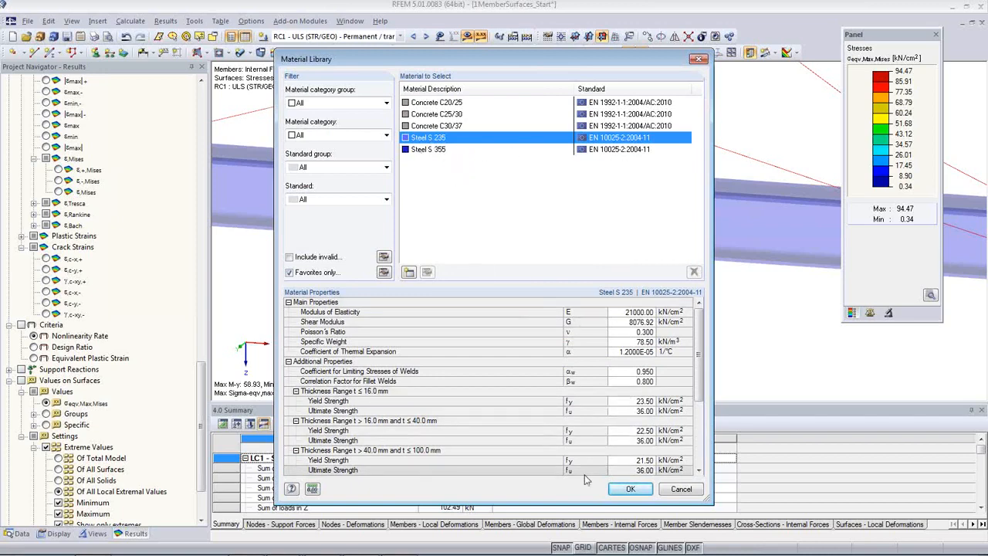
{"action": "left_click", "coordinate": [631, 488]}
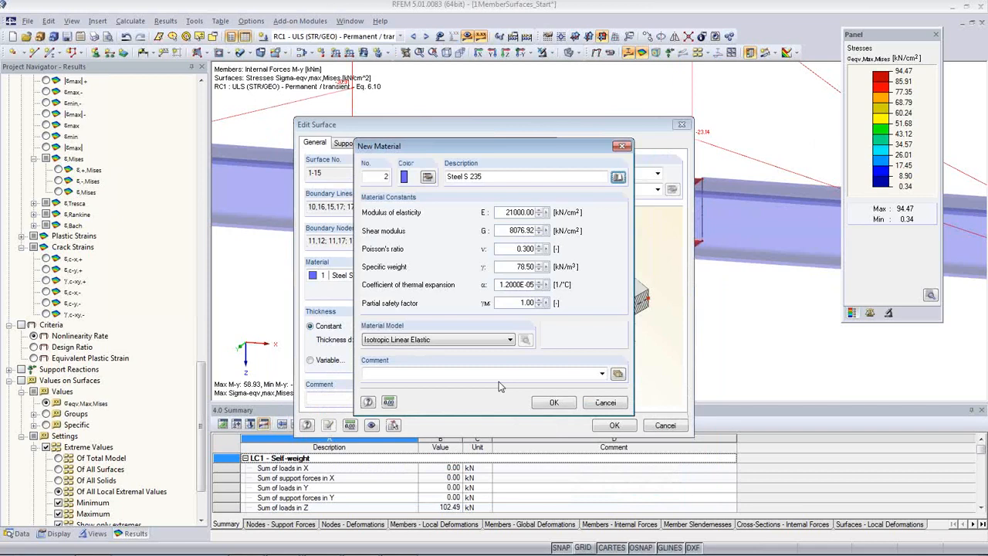
Set the new material's model to Isotropic Plastic 2D/3D with the Basic definition and apply the material to surfaces 1-15
{"action": "left_click", "coordinate": [386, 345]}
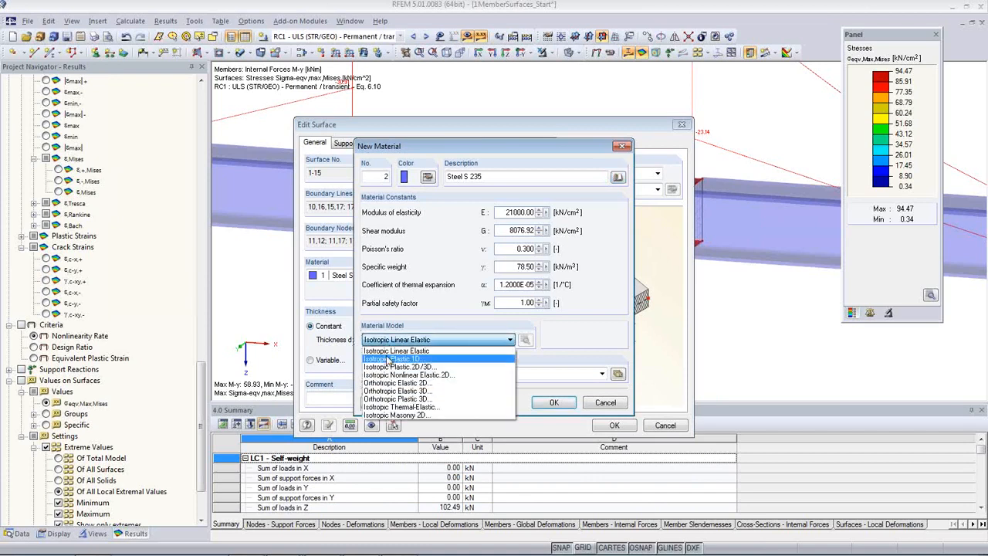
{"action": "left_click", "coordinate": [450, 369]}
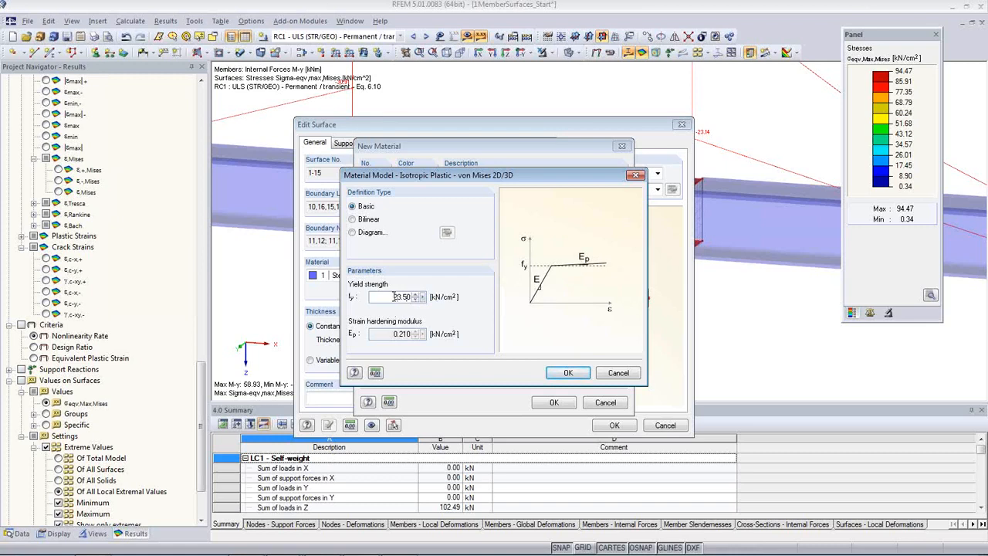
{"action": "left_click", "coordinate": [568, 373]}
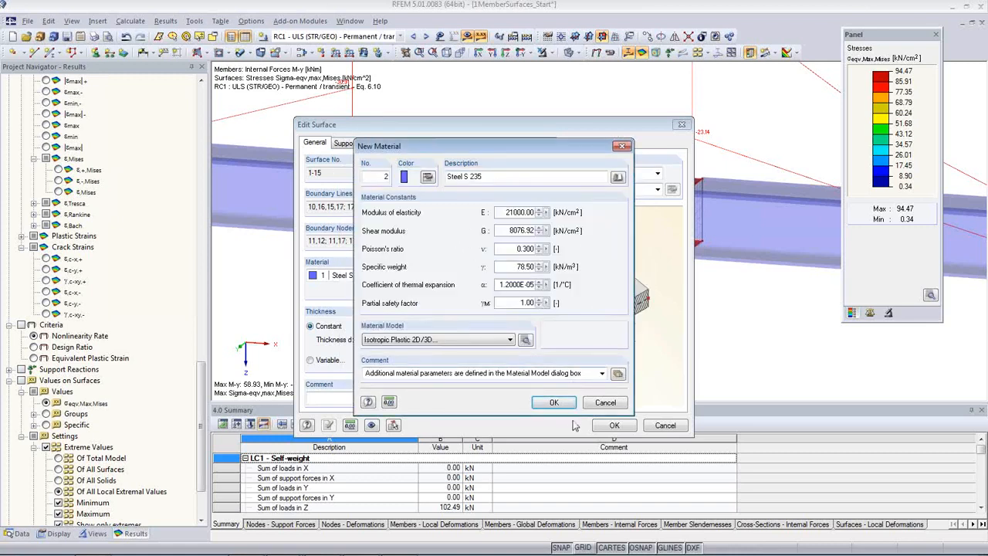
{"action": "left_click", "coordinate": [558, 404]}
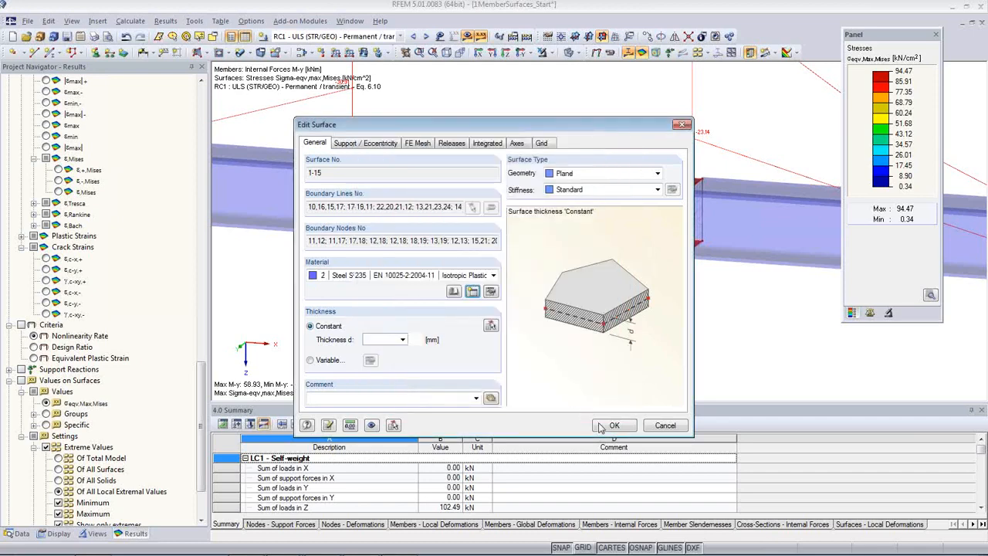
{"action": "left_click", "coordinate": [607, 428]}
{"action": "left_click", "coordinate": [473, 314]}
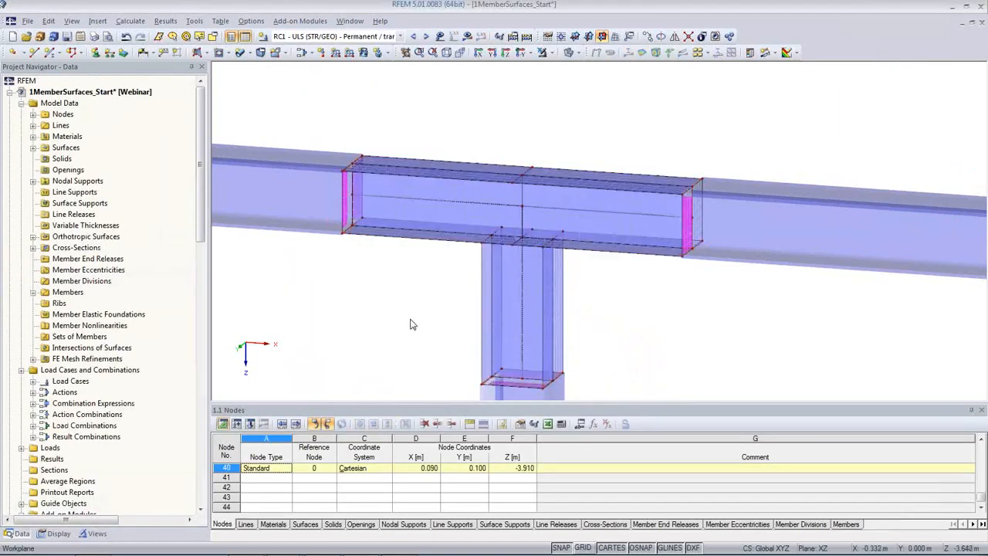
Activate the generated visibilities Surfaces by Material and Members by Material to display the joint surfaces and the frame members by material
{"action": "scroll", "coordinate": [652, 310], "scroll_direction": "down", "scroll_amount": 2}
{"action": "scroll", "coordinate": [629, 297], "scroll_direction": "down", "scroll_amount": 3}
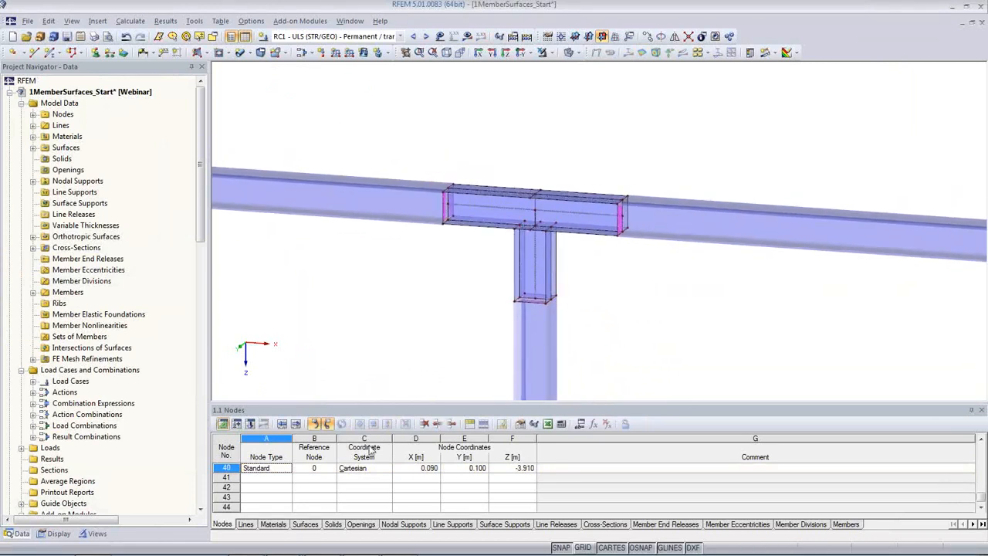
{"action": "left_click", "coordinate": [93, 534]}
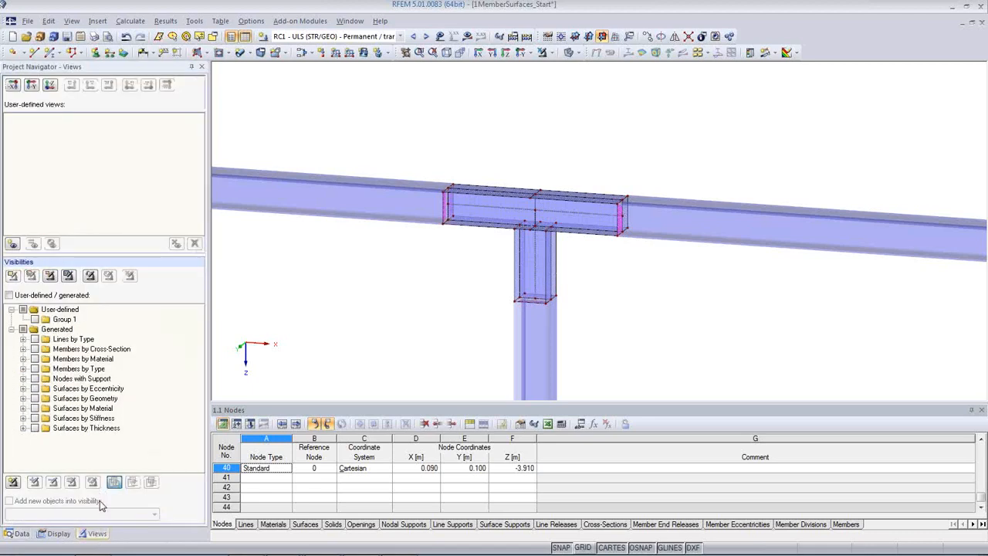
{"action": "scroll", "coordinate": [465, 312], "scroll_direction": "down", "scroll_amount": 2}
{"action": "scroll", "coordinate": [479, 227], "scroll_direction": "down", "scroll_amount": 5}
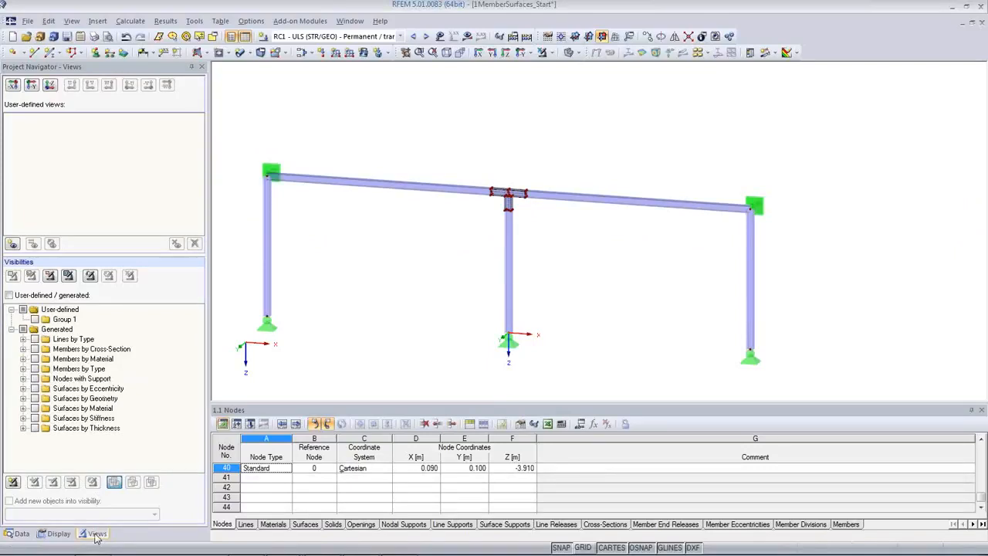
{"action": "left_click", "coordinate": [23, 408]}
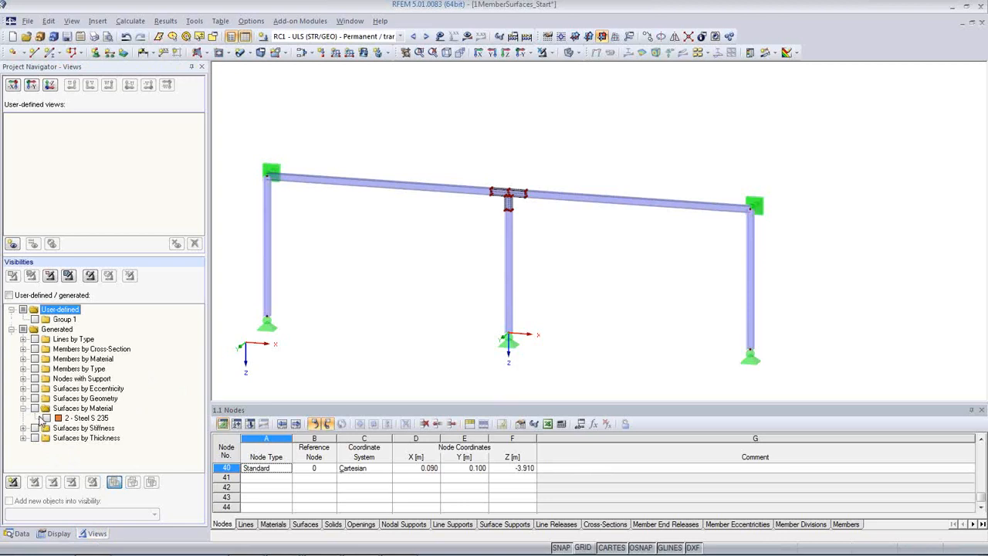
{"action": "left_click", "coordinate": [34, 409]}
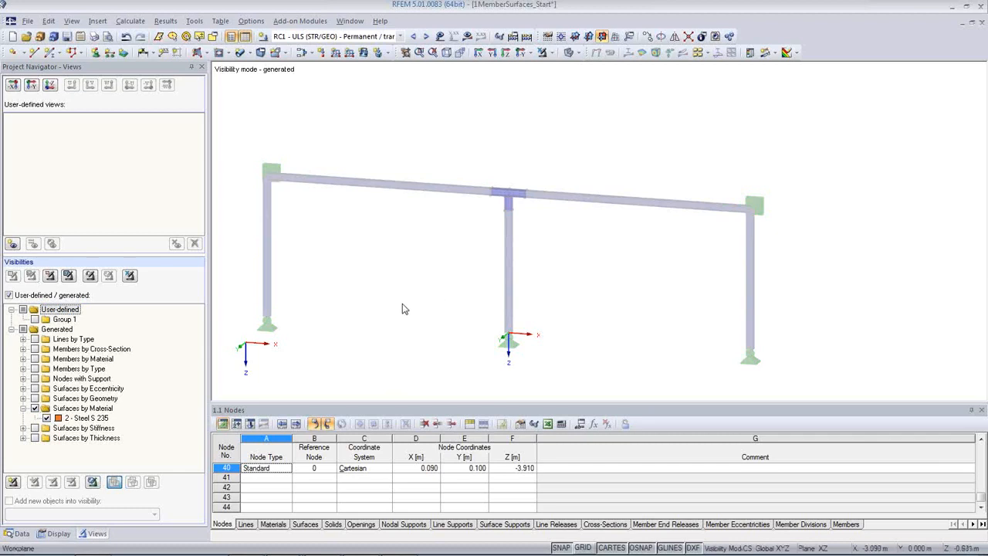
{"action": "left_click", "coordinate": [34, 359]}
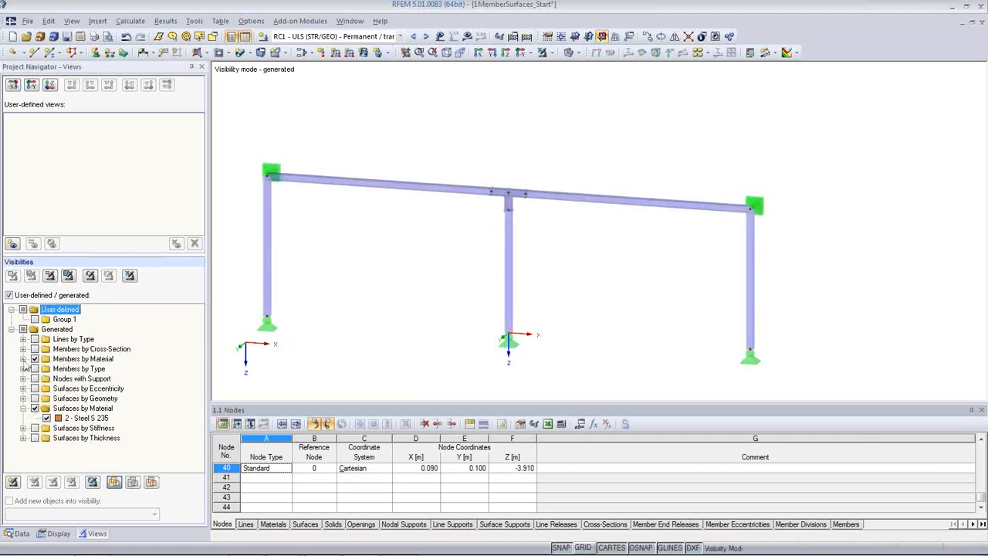
{"action": "left_click", "coordinate": [24, 360]}
{"action": "middle_click_drag", "start_coordinate": [409, 288], "coordinate": [368, 305], "text": "ctrl"}
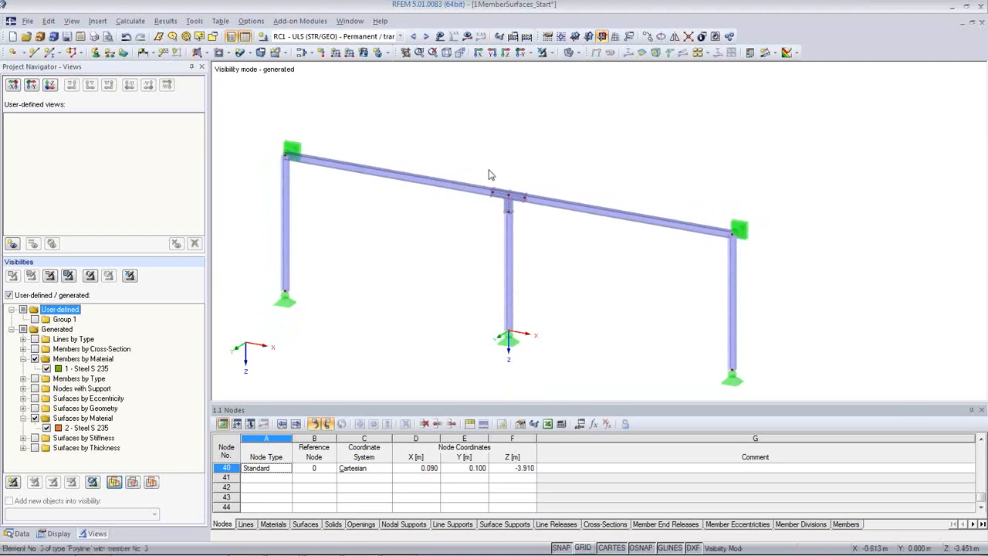
Switch the model display through wireframe to the opaque solid rendering and examine the joint
{"action": "left_click", "coordinate": [568, 53]}
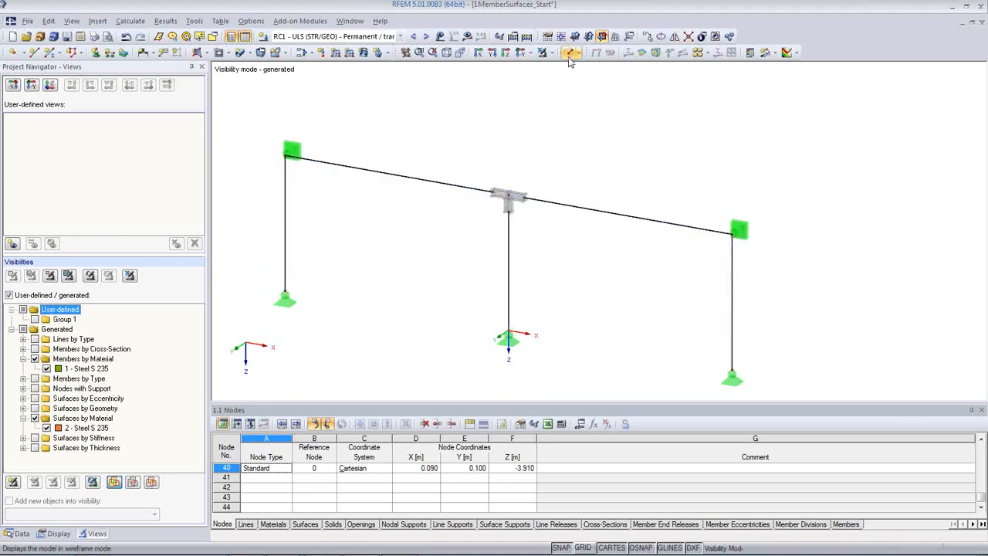
{"action": "left_click", "coordinate": [569, 53]}
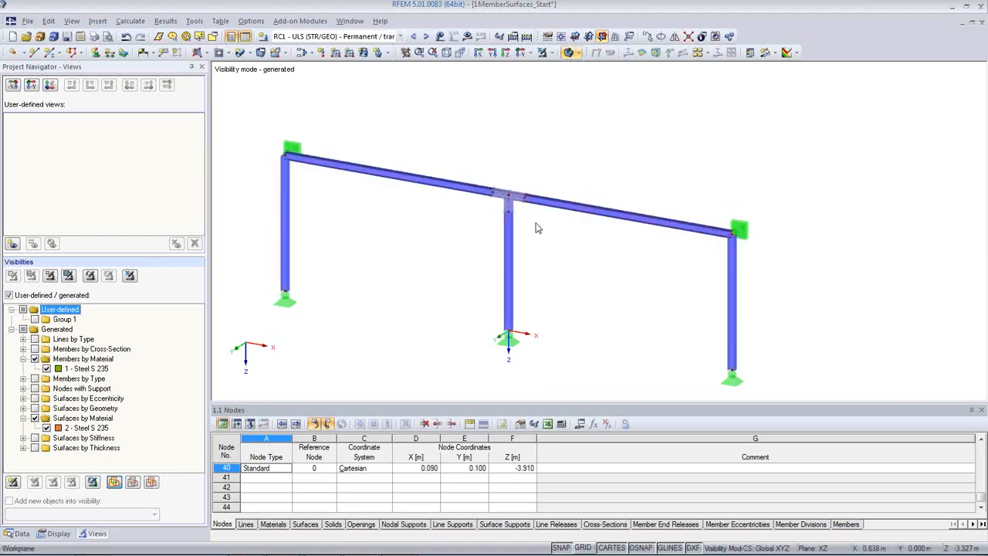
{"action": "scroll", "coordinate": [527, 222], "scroll_direction": "up", "scroll_amount": 5}
{"action": "scroll", "coordinate": [528, 222], "scroll_direction": "down", "scroll_amount": 4}
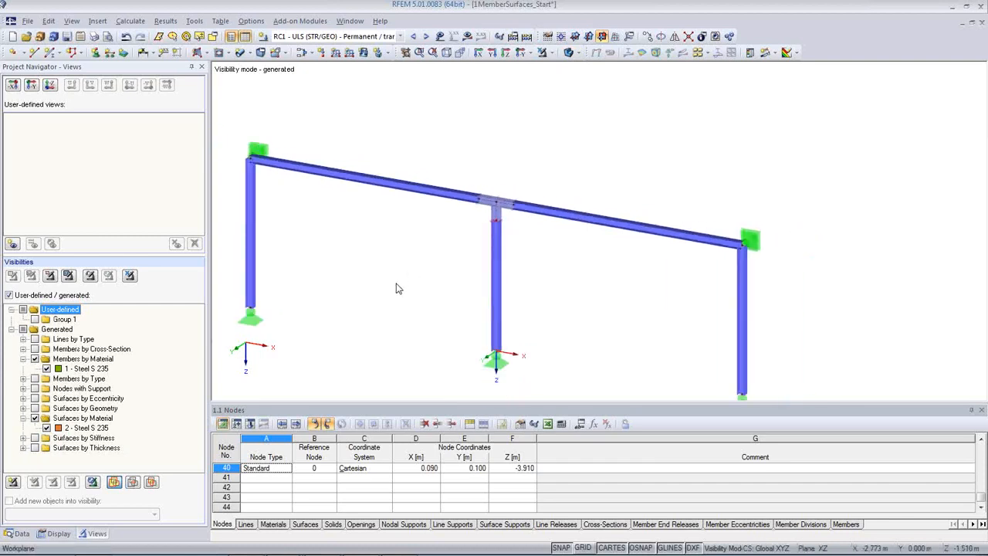
Compare which frame objects use Steel S 235 materials 1 and 2 by selecting each entry in the Materials table
{"action": "left_click", "coordinate": [272, 524]}
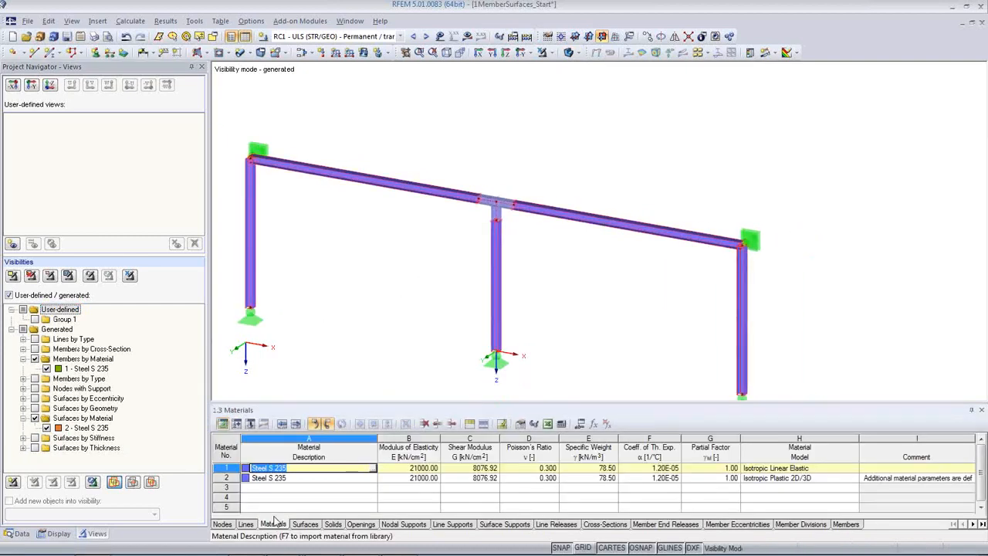
{"action": "left_click", "coordinate": [316, 478]}
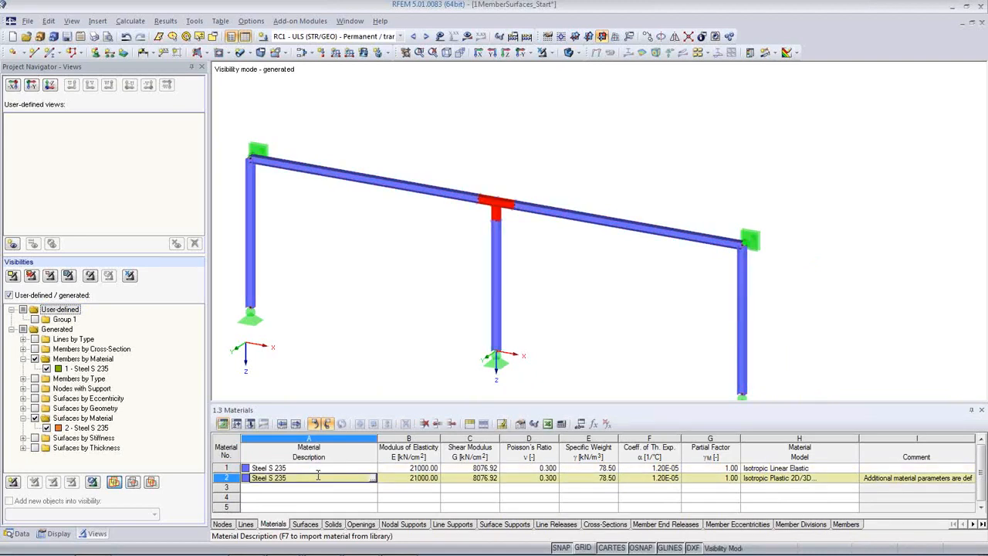
{"action": "left_click", "coordinate": [314, 467]}
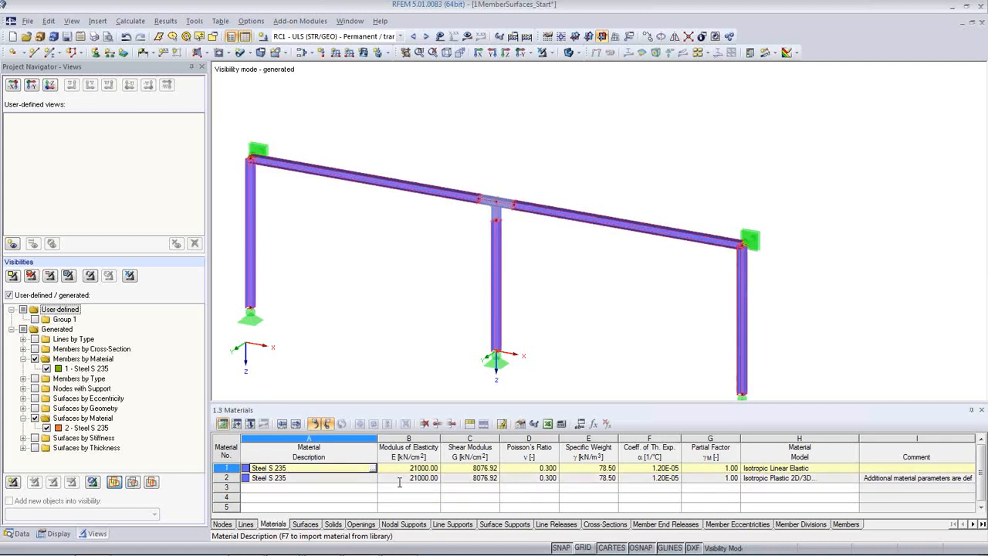
{"action": "key", "text": "Down"}
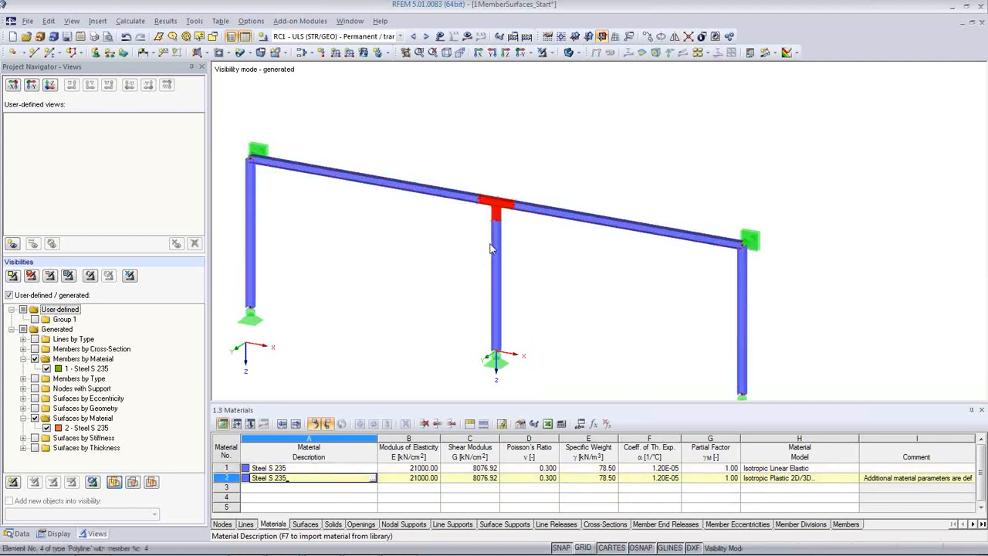
{"action": "left_click", "coordinate": [319, 466]}
{"action": "left_click", "coordinate": [320, 466]}
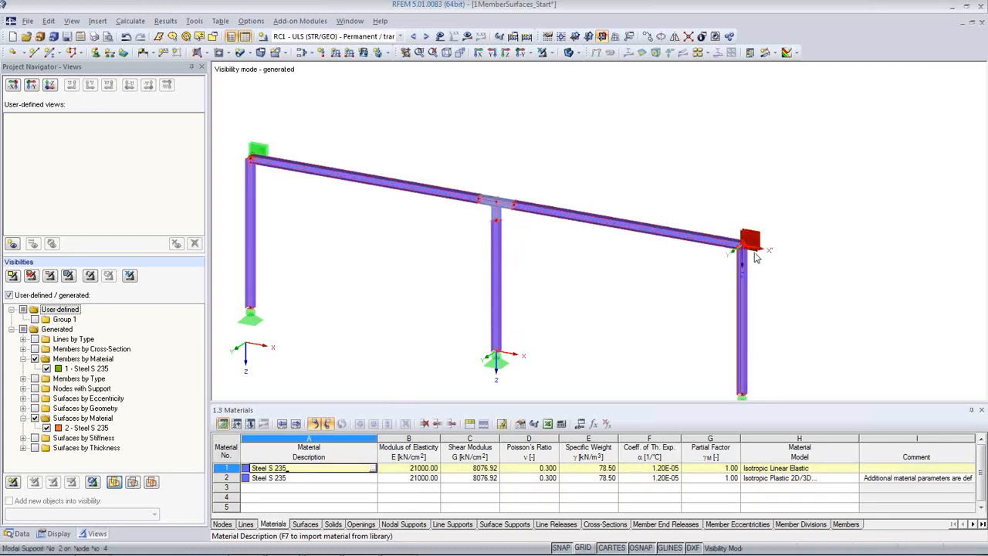
{"action": "left_click", "coordinate": [333, 477]}
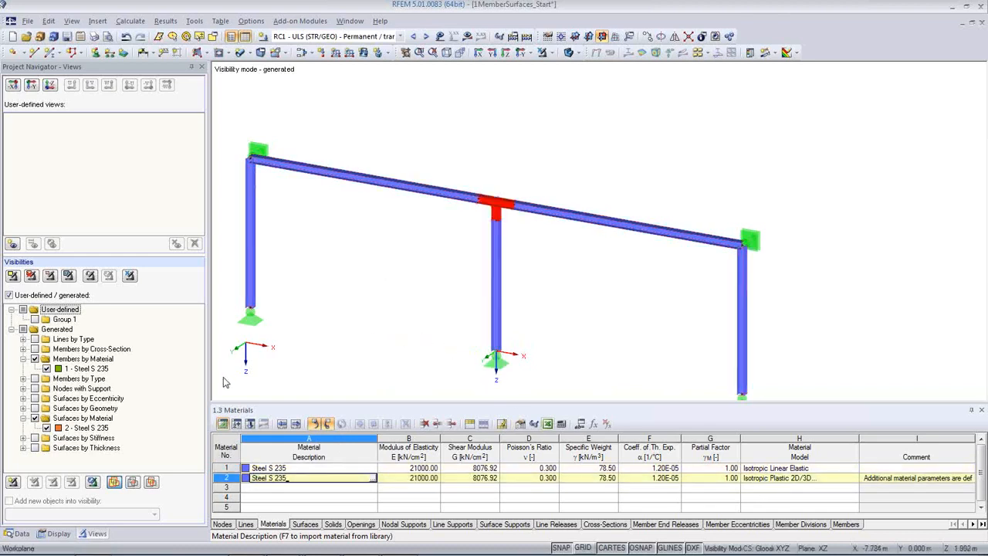
Toggle the member and surface material visibilities to view each group separately and cancel the visibility mode
{"action": "left_click", "coordinate": [35, 359]}
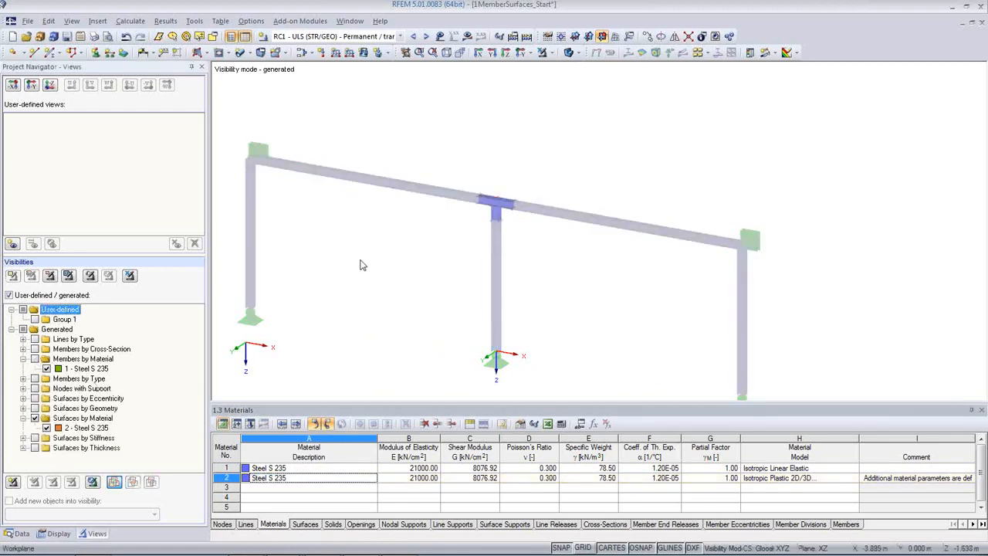
{"action": "left_click", "coordinate": [35, 360]}
{"action": "left_click", "coordinate": [35, 359]}
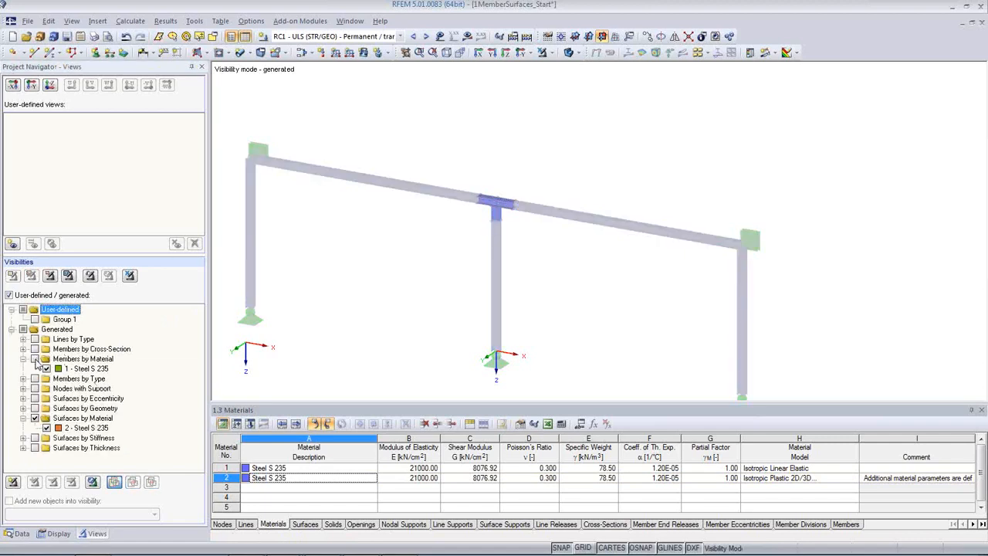
{"action": "left_click", "coordinate": [35, 418]}
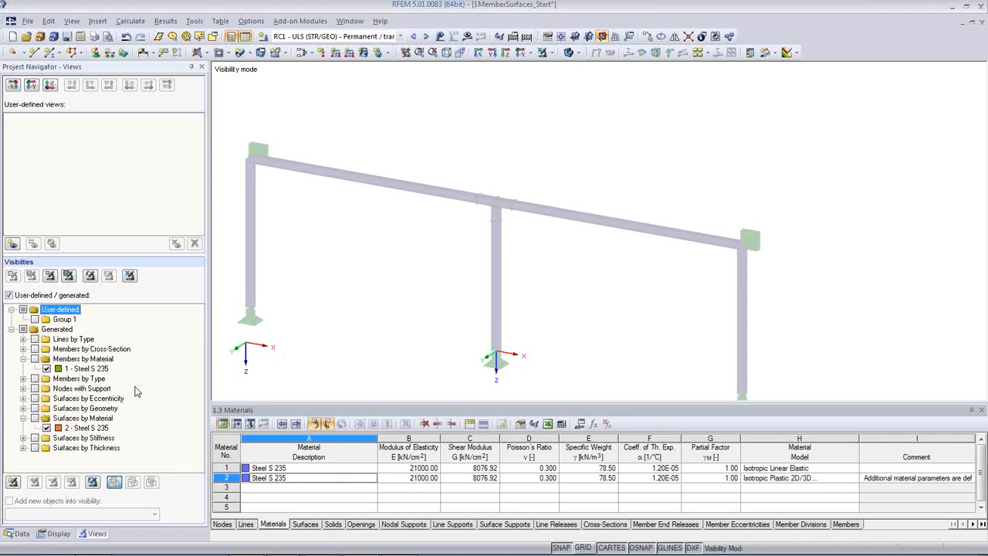
{"action": "left_click", "coordinate": [34, 359]}
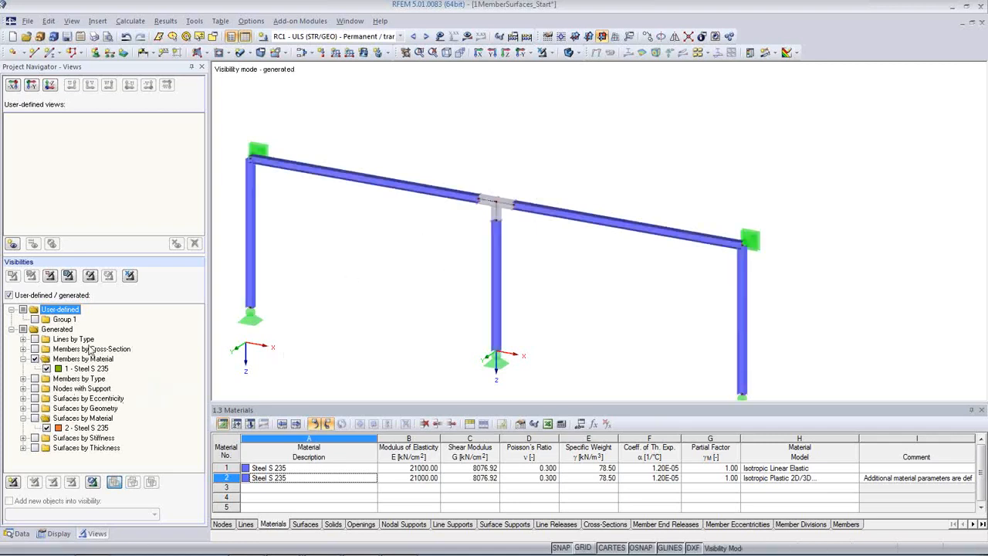
{"action": "left_click", "coordinate": [35, 418]}
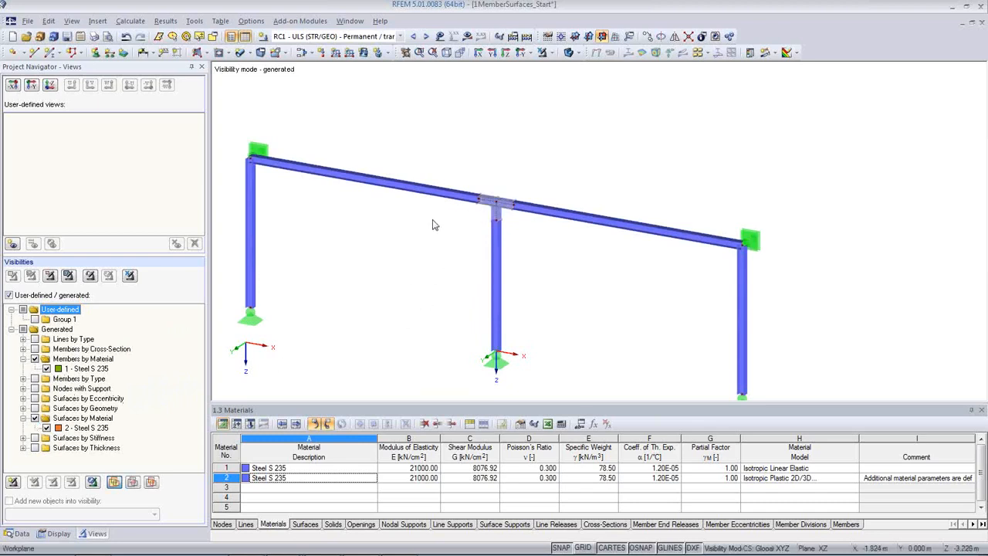
{"action": "left_click", "coordinate": [129, 276]}
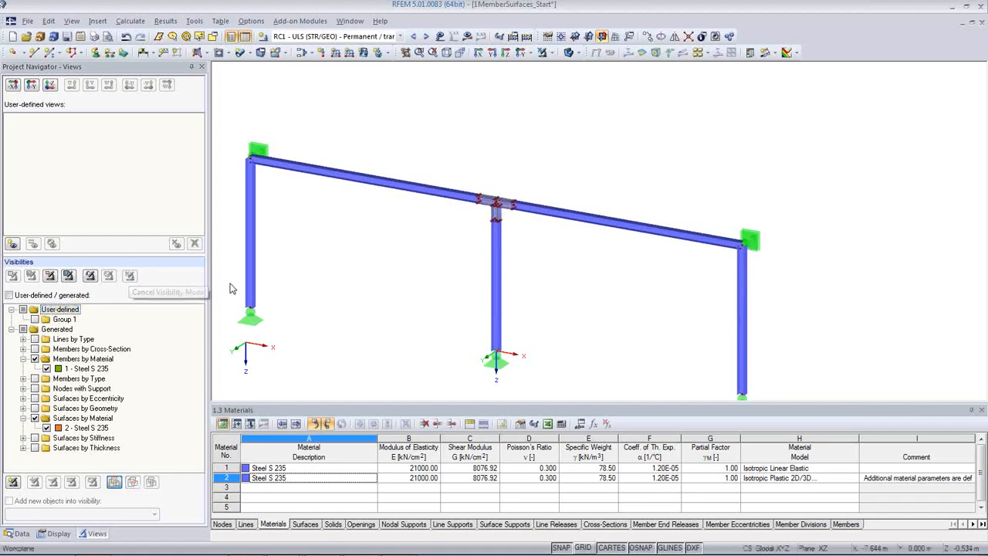
Request the RC1 results and start the calculation with the plastic joint material
{"action": "scroll", "coordinate": [538, 222], "scroll_direction": "up", "scroll_amount": 2}
{"action": "scroll", "coordinate": [538, 221], "scroll_direction": "down", "scroll_amount": 3}
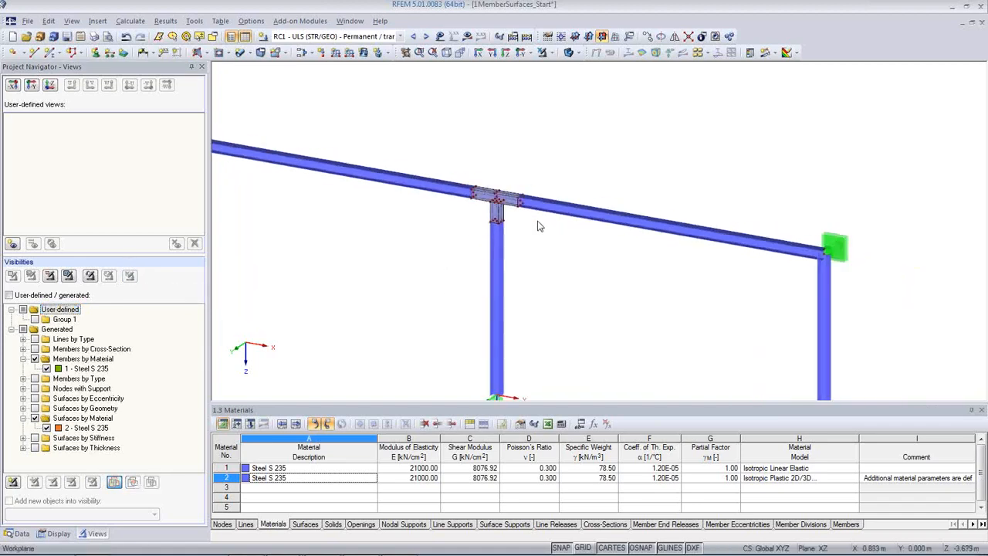
{"action": "scroll", "coordinate": [591, 270], "scroll_direction": "down", "scroll_amount": 1}
{"action": "left_click", "coordinate": [467, 36]}
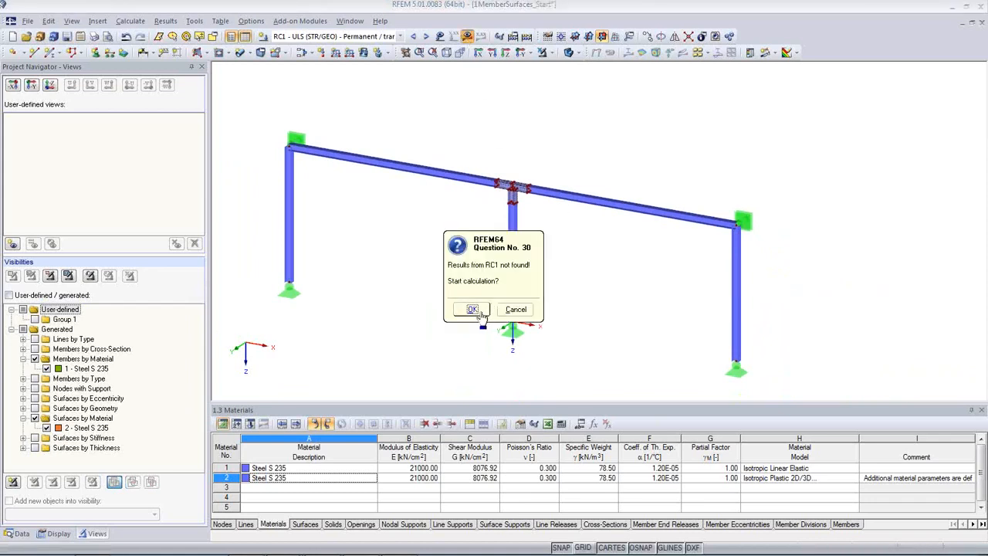
{"action": "left_click", "coordinate": [477, 310]}
{"action": "scroll", "coordinate": [529, 233], "scroll_direction": "up", "scroll_amount": 2}
{"action": "scroll", "coordinate": [529, 233], "scroll_direction": "up", "scroll_amount": 5}
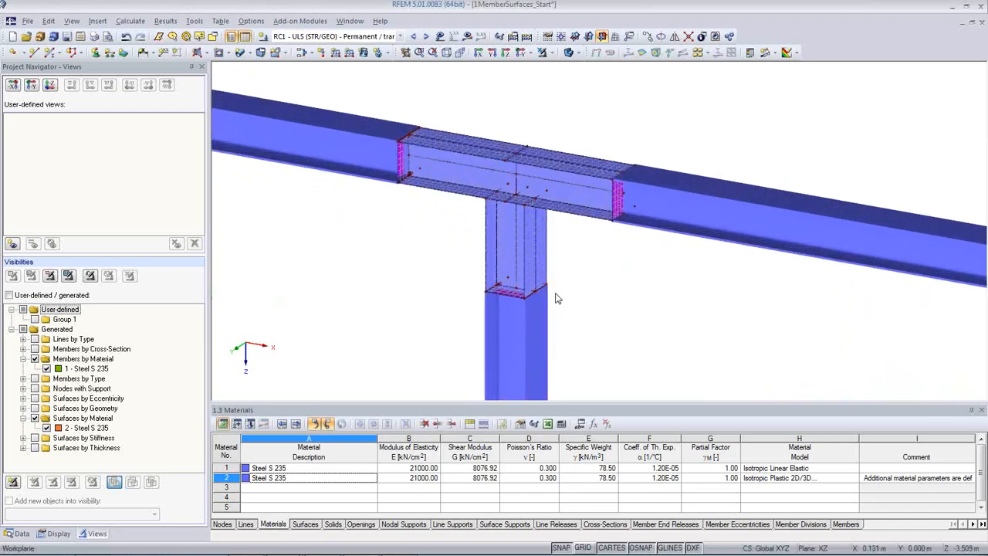
{"action": "scroll", "coordinate": [557, 298], "scroll_direction": "up", "scroll_amount": 3}
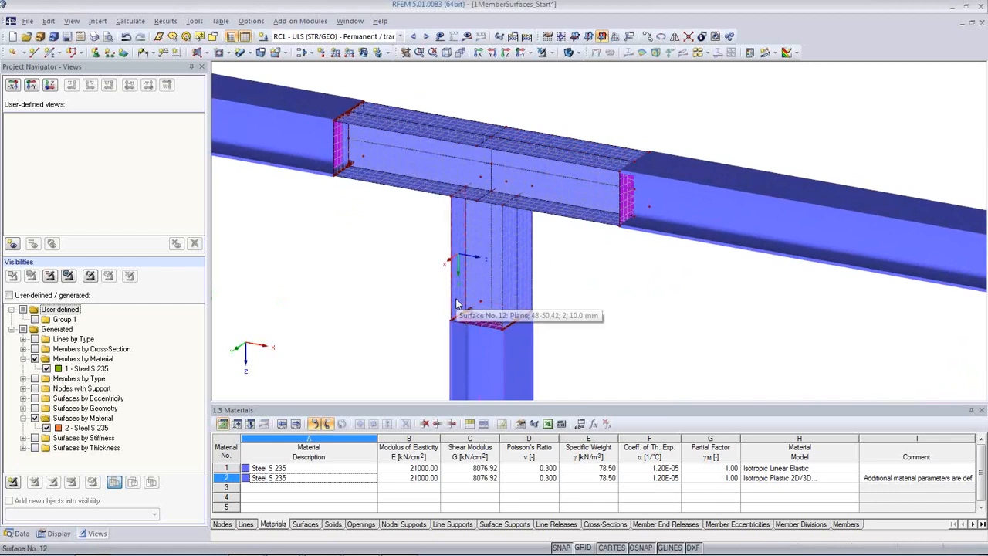
Highlight the upper and lower flange surfaces of the joint's beam segment together and clear the selection
{"action": "left_click", "coordinate": [409, 193]}
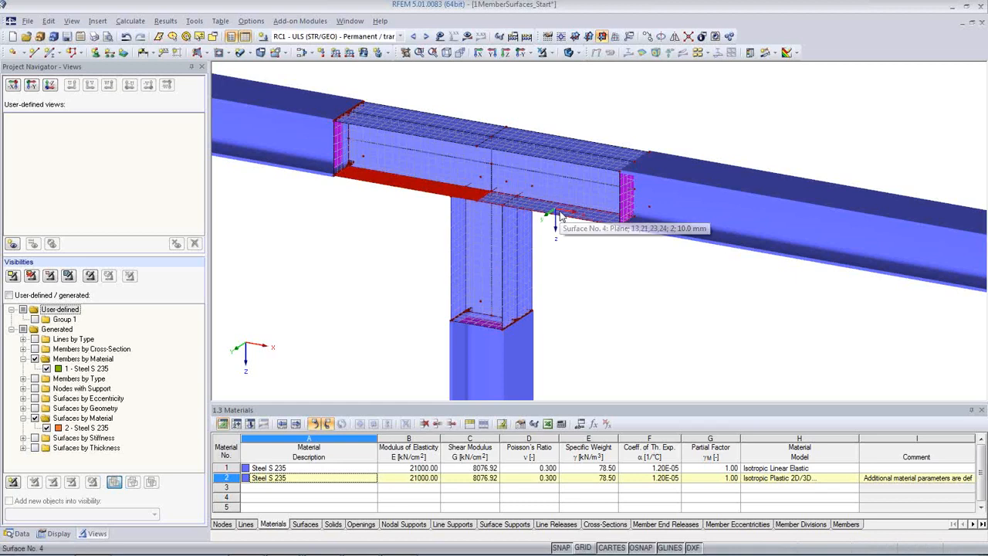
{"action": "left_click", "coordinate": [591, 220], "text": "ctrl"}
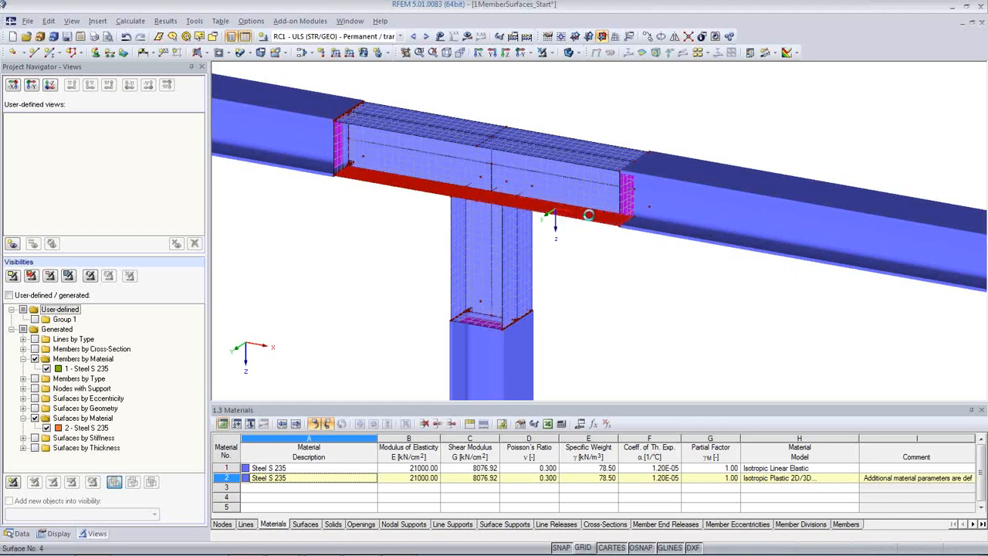
{"action": "left_click", "coordinate": [584, 150], "text": "ctrl"}
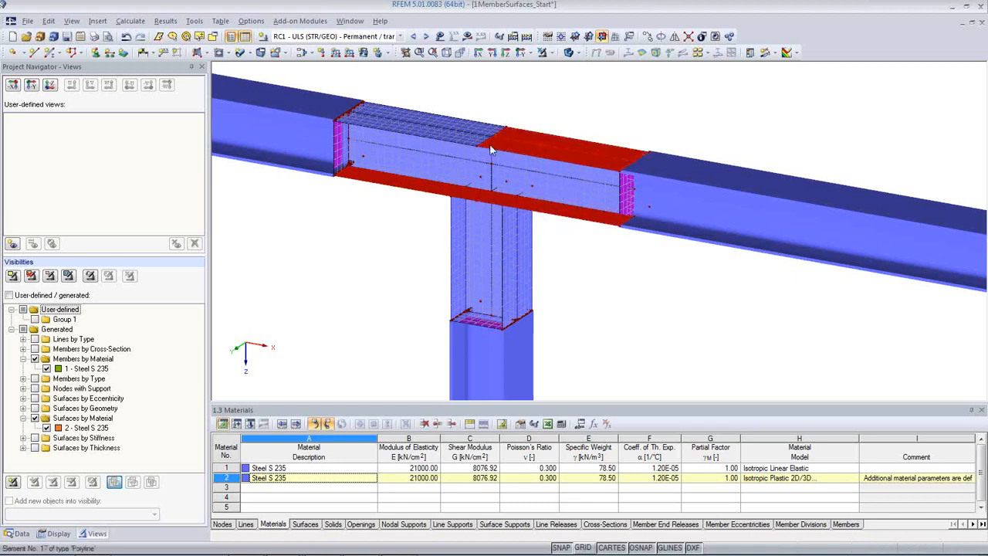
{"action": "left_click", "coordinate": [399, 118], "text": "ctrl"}
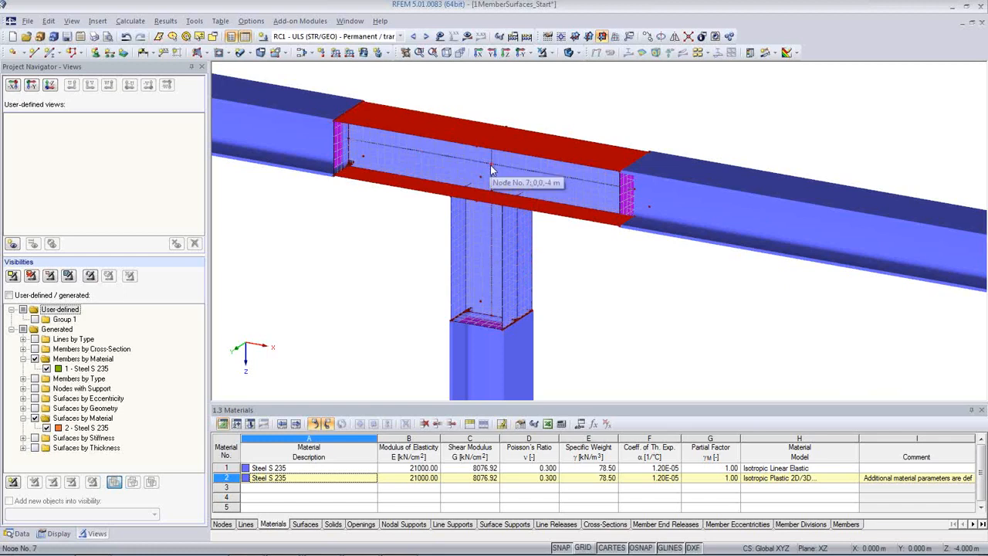
{"action": "key", "text": "Escape"}
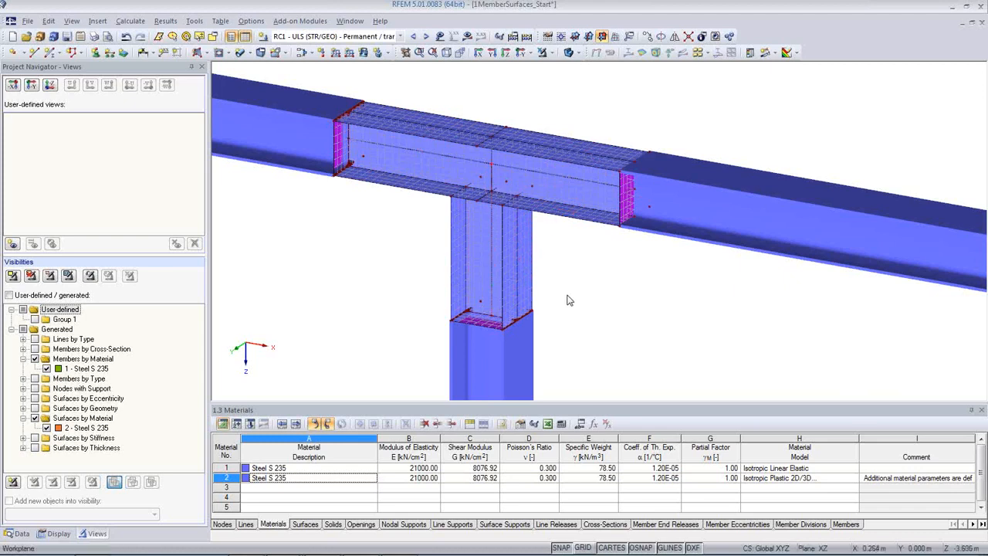
Examine the joint's beam and column segments from above, from the side and from below
{"action": "middle_click_drag", "start_coordinate": [599, 292], "coordinate": [666, 289]}
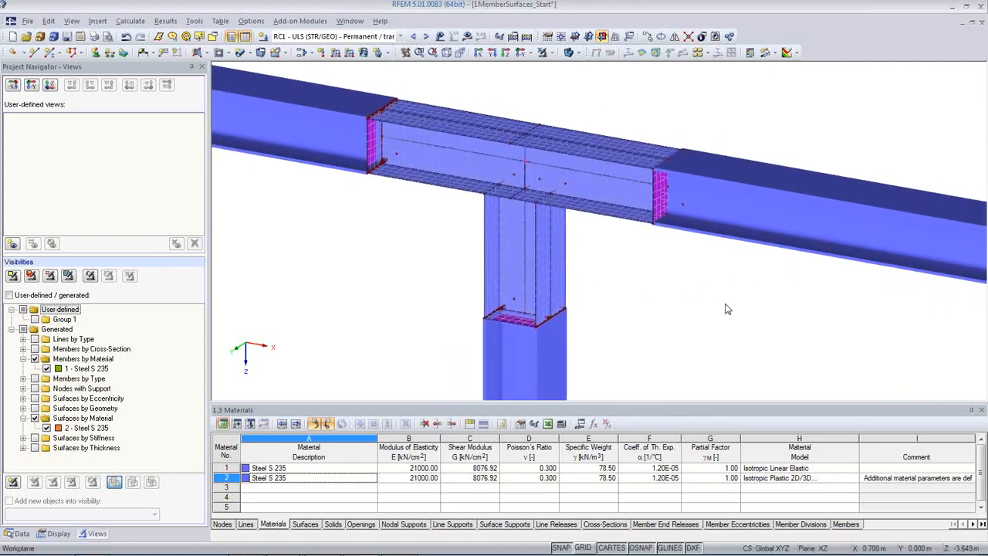
{"action": "middle_click_drag", "start_coordinate": [723, 303], "coordinate": [633, 304], "text": "ctrl"}
{"action": "scroll", "coordinate": [631, 304], "scroll_direction": "down", "scroll_amount": 3}
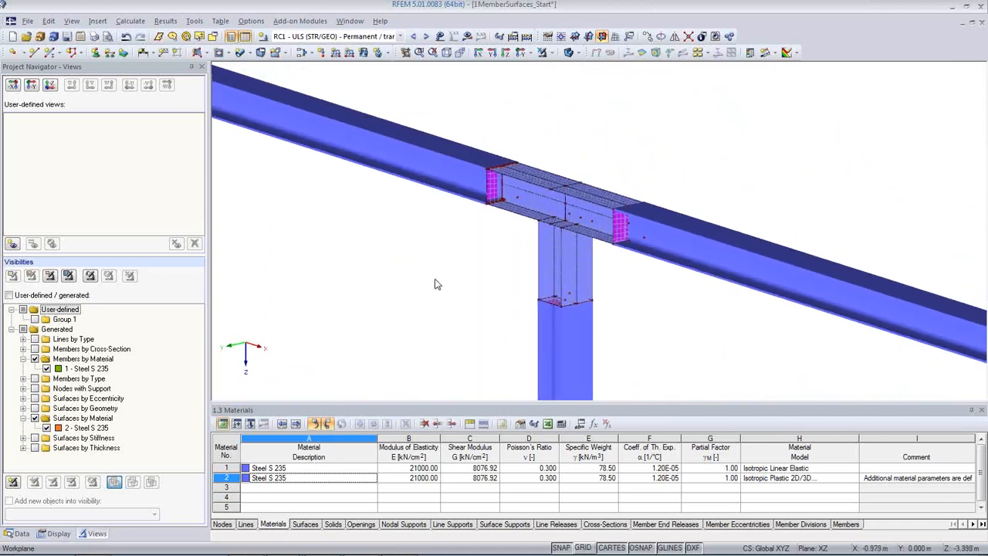
{"action": "scroll", "coordinate": [516, 294], "scroll_direction": "up", "scroll_amount": 5}
{"action": "middle_click_drag", "start_coordinate": [504, 290], "coordinate": [634, 266]}
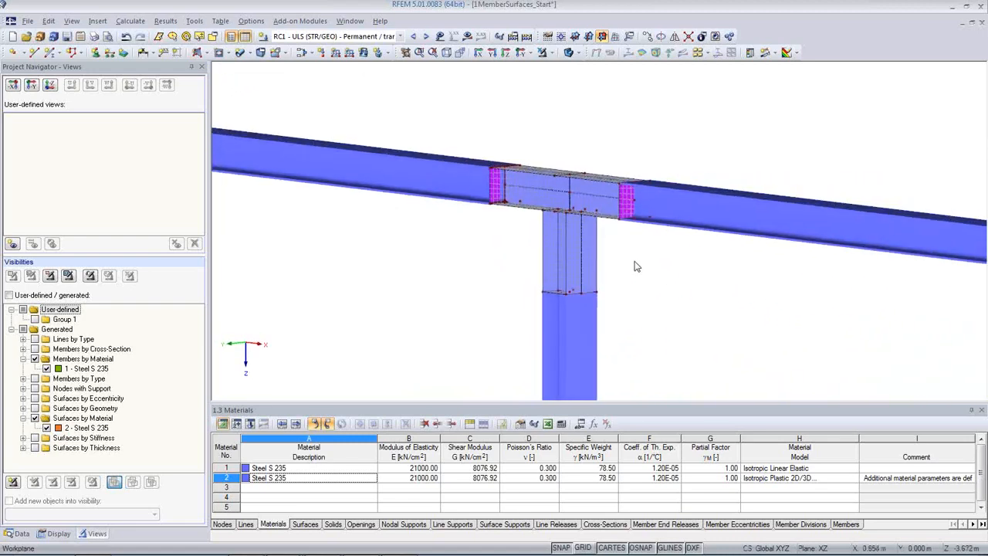
{"action": "left_click", "coordinate": [570, 195]}
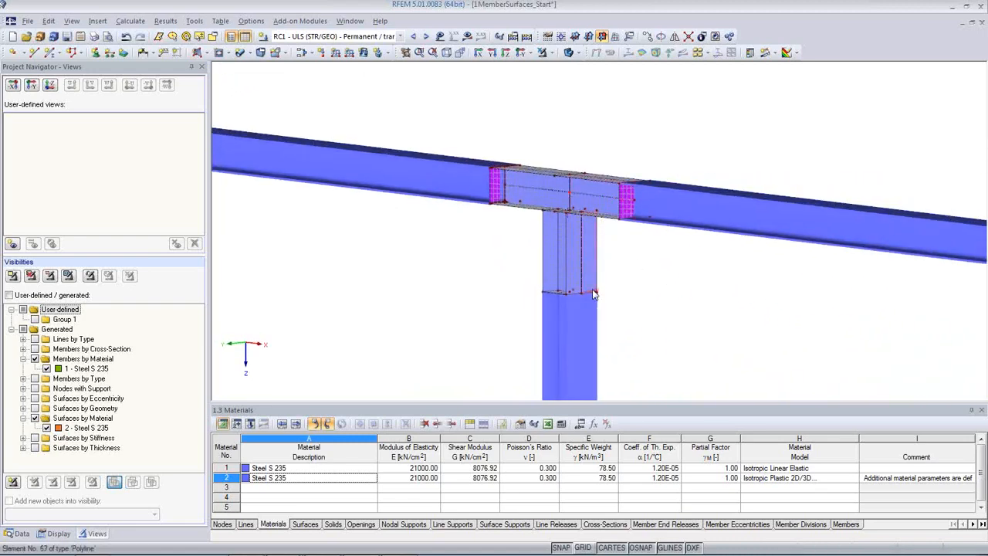
{"action": "middle_click_drag", "start_coordinate": [706, 277], "coordinate": [703, 181], "text": "ctrl"}
{"action": "scroll", "coordinate": [607, 246], "scroll_direction": "up", "scroll_amount": 1}
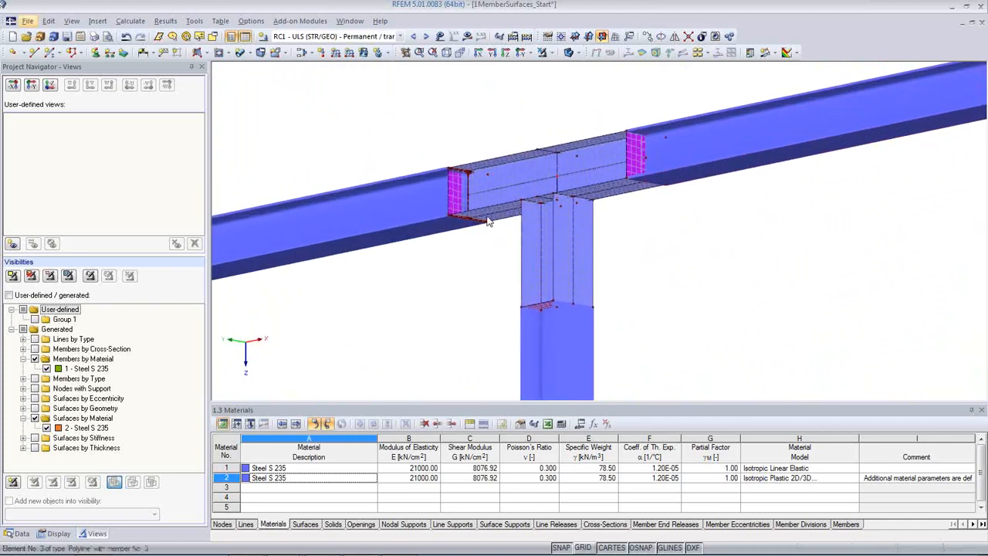
Select all upper and lower flange surfaces of the joint's beam segment and set their constant thickness to 20.0 mm
{"action": "scroll", "coordinate": [498, 220], "scroll_direction": "up", "scroll_amount": 3}
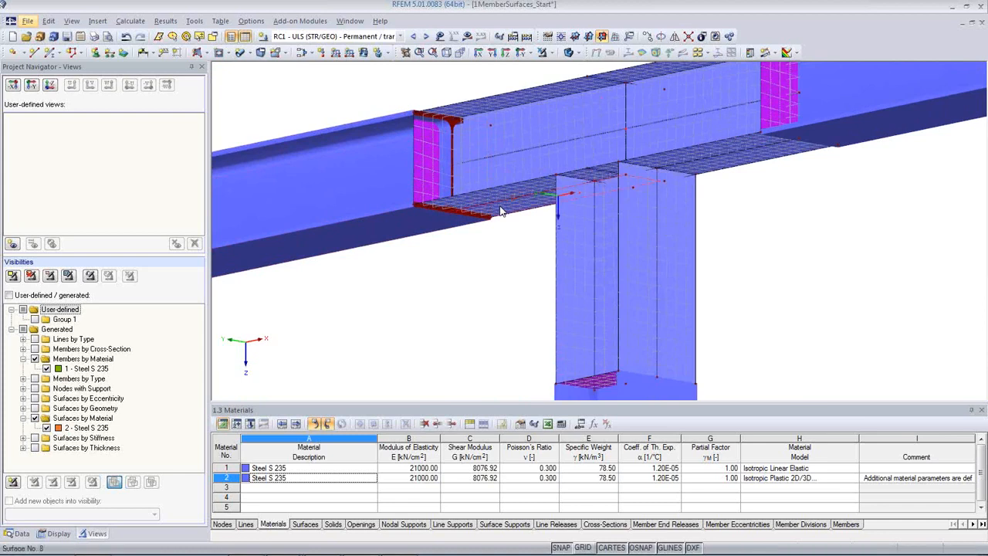
{"action": "left_click", "coordinate": [491, 200]}
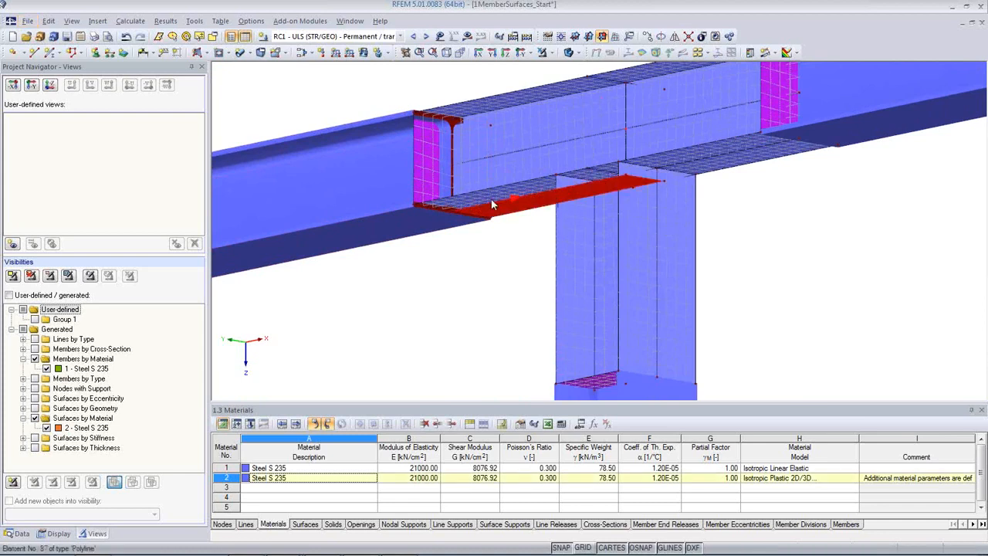
{"action": "left_click", "coordinate": [686, 156], "text": "ctrl"}
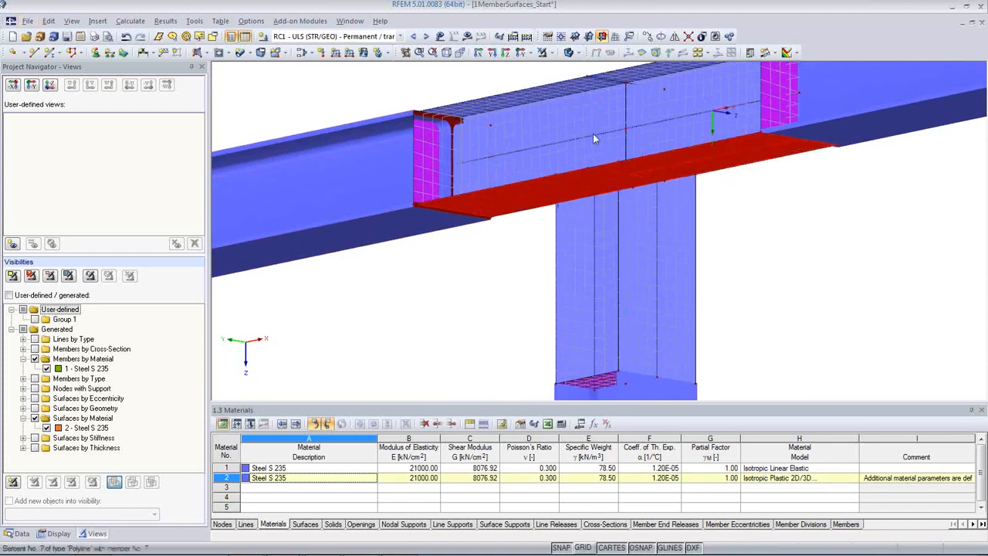
{"action": "left_click", "coordinate": [540, 96], "text": "ctrl"}
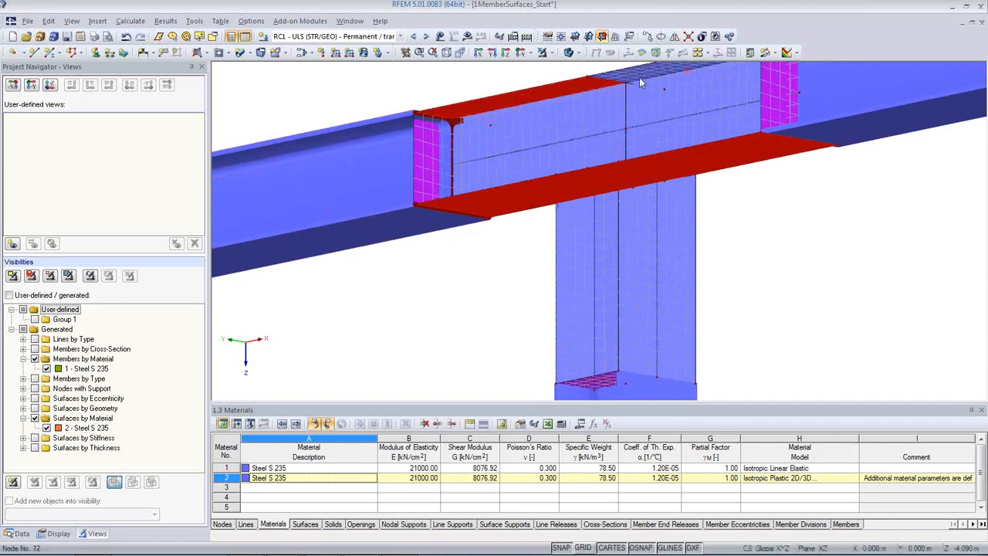
{"action": "middle_click_drag", "start_coordinate": [699, 186], "coordinate": [699, 357], "text": "ctrl"}
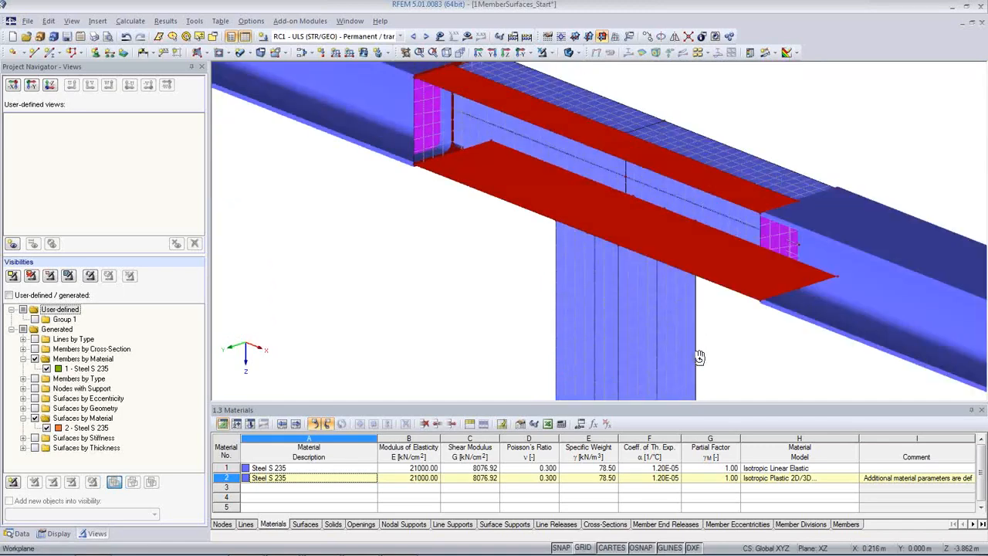
{"action": "double_click", "coordinate": [682, 145]}
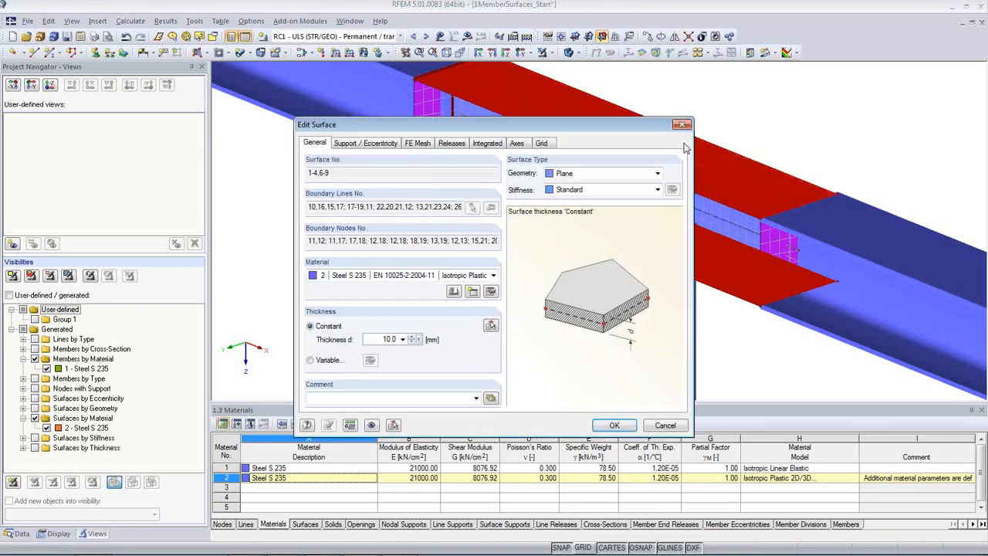
{"action": "type", "text": "20.0"}
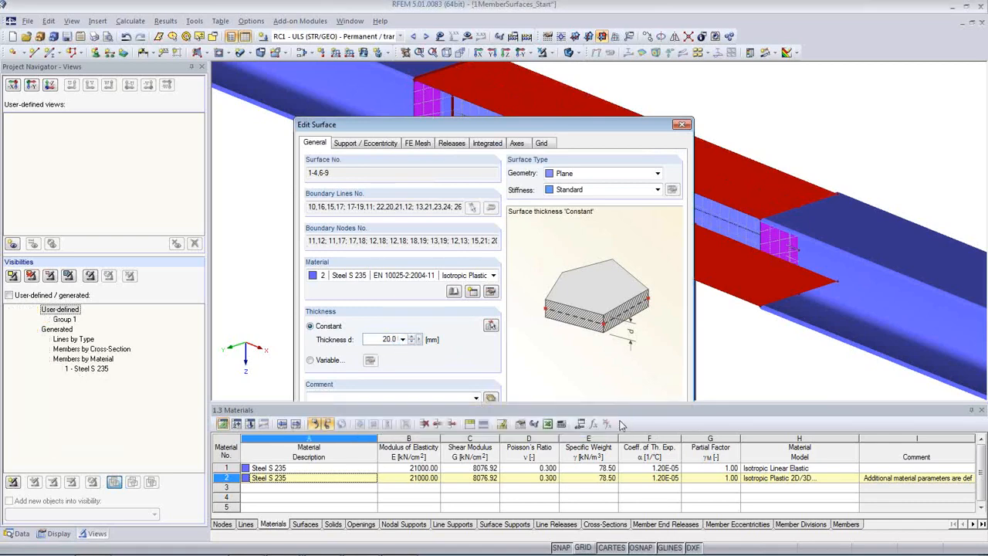
{"action": "key", "text": "Return"}
Exclude the 10 mm surfaces in the generated thickness visibilities and switch the model to Solid Transparent Display Model
{"action": "scroll", "coordinate": [448, 320], "scroll_direction": "down", "scroll_amount": 5}
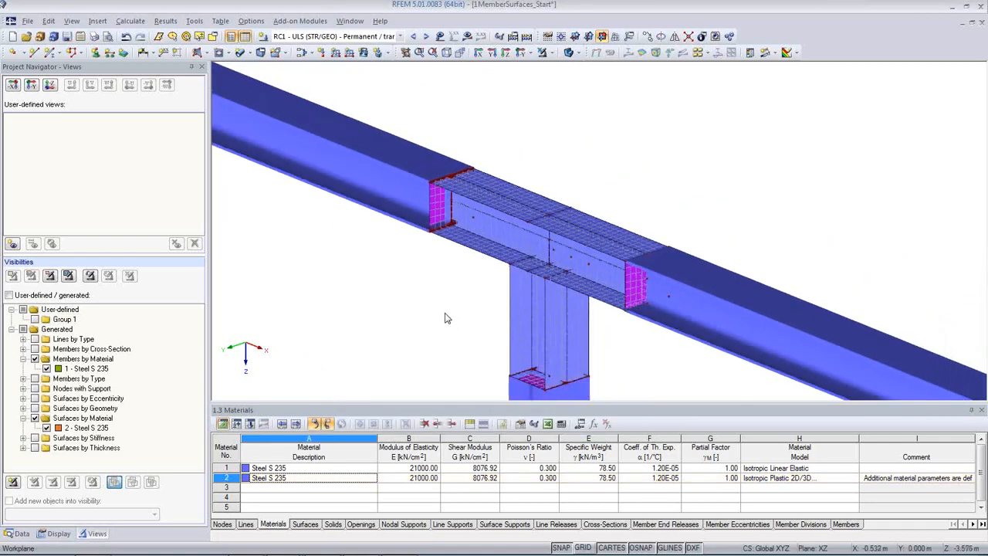
{"action": "middle_click_drag", "start_coordinate": [446, 318], "coordinate": [425, 277]}
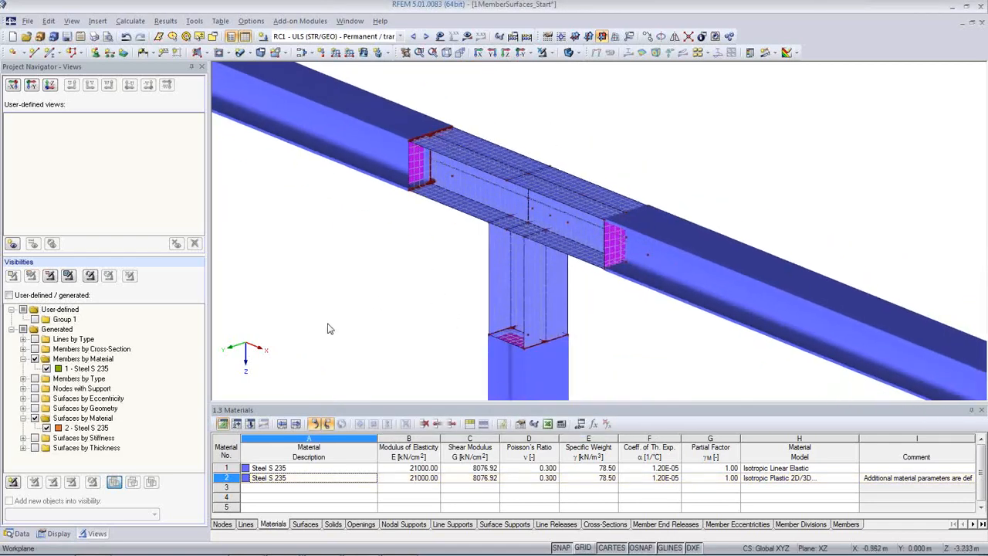
{"action": "left_click", "coordinate": [34, 408]}
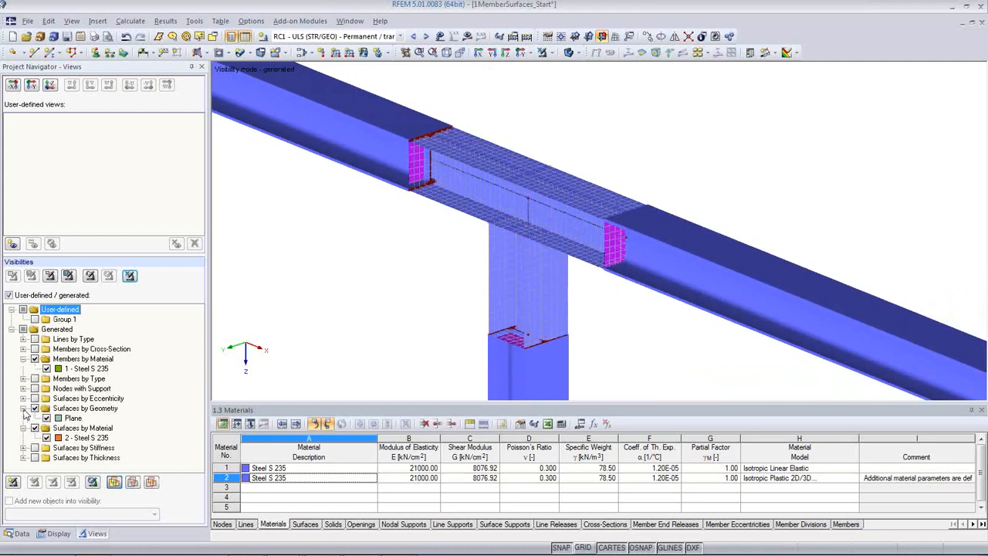
{"action": "left_click", "coordinate": [23, 458]}
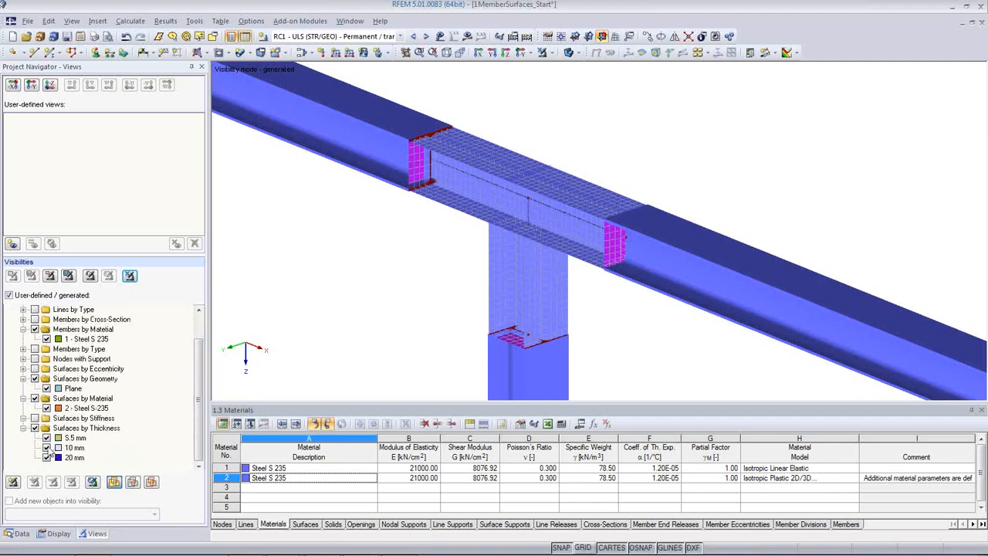
{"action": "left_click", "coordinate": [577, 52]}
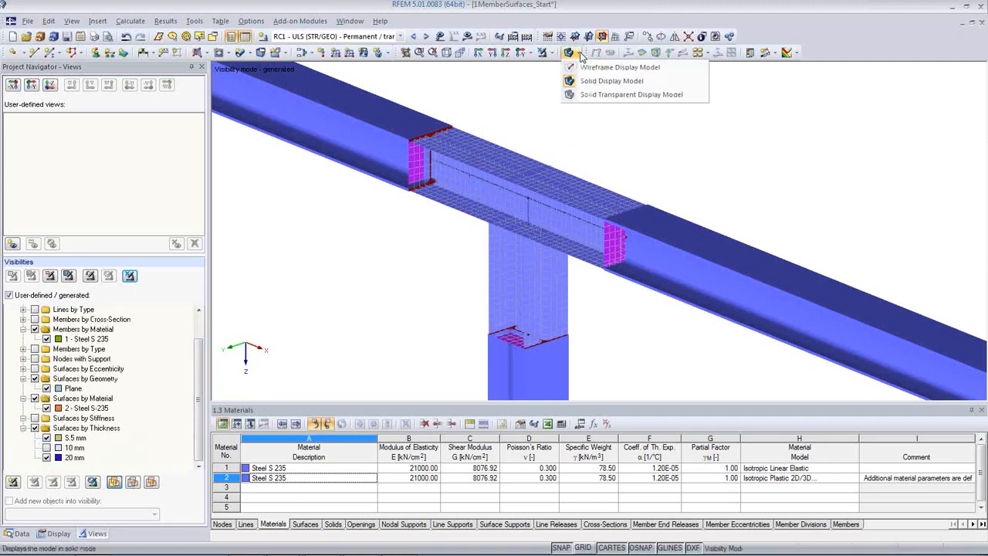
{"action": "left_click", "coordinate": [582, 95]}
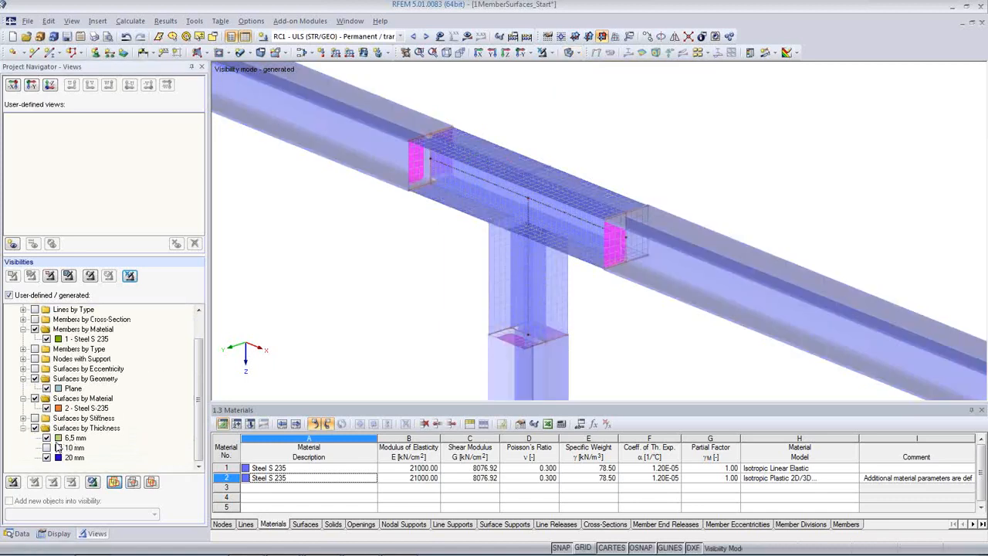
Isolate the surfaces by thickness until only the 20 mm flanges are shown, and cancel the visibility mode
{"action": "left_click", "coordinate": [35, 329]}
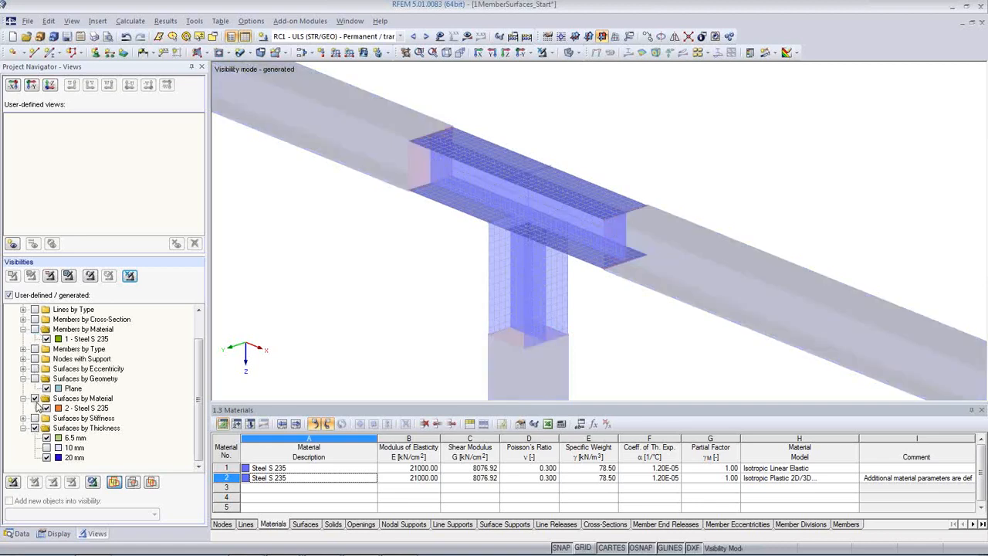
{"action": "left_click", "coordinate": [35, 399]}
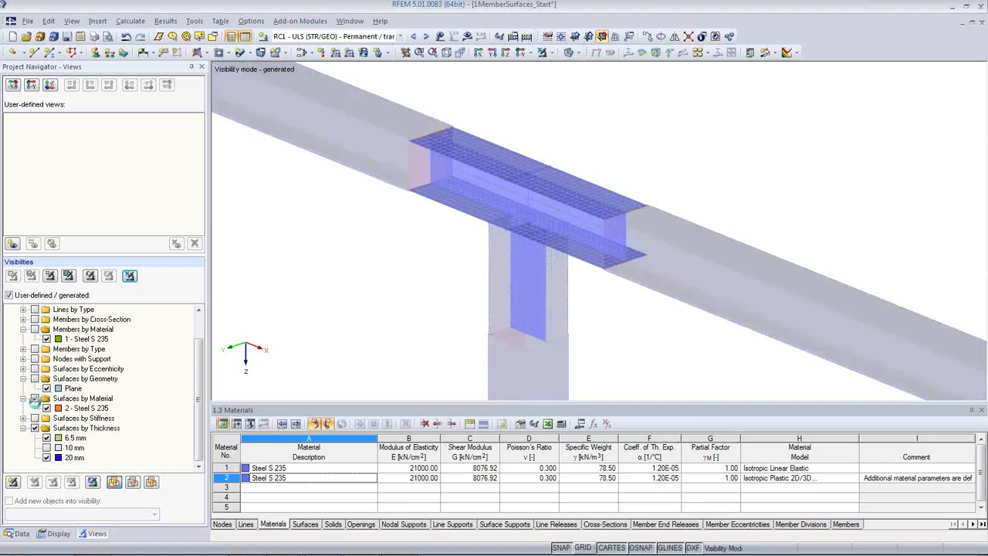
{"action": "left_click", "coordinate": [47, 448]}
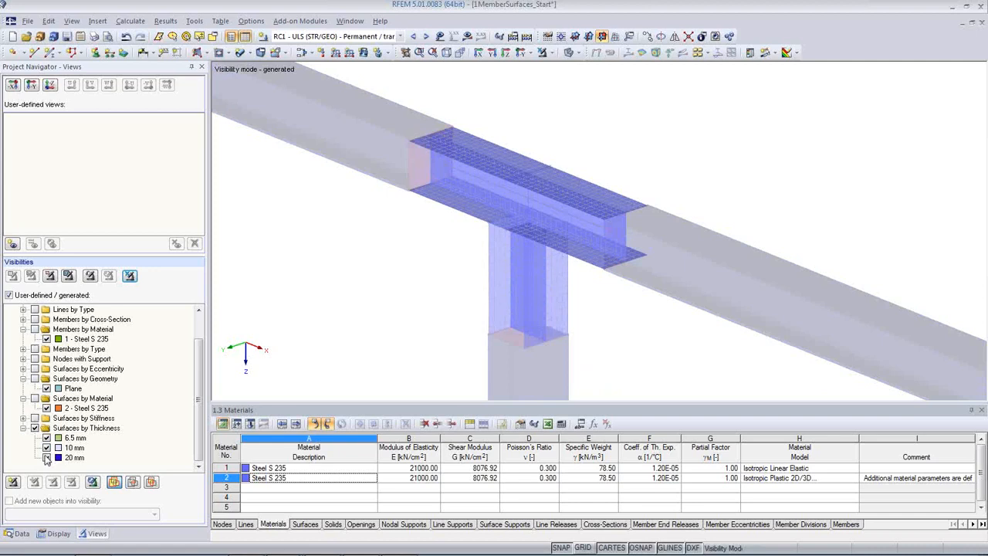
{"action": "left_click", "coordinate": [46, 457]}
{"action": "left_click", "coordinate": [46, 448]}
{"action": "left_click", "coordinate": [46, 438]}
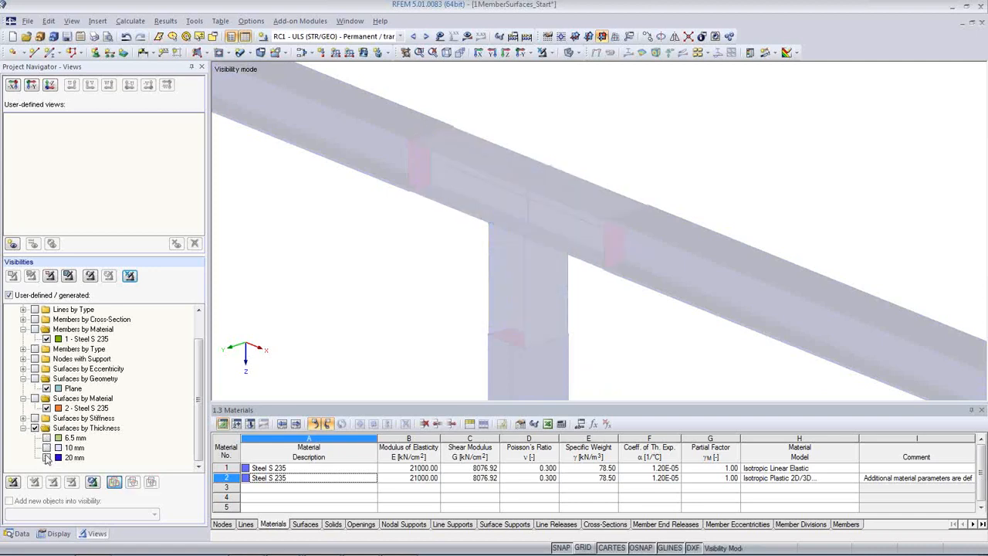
{"action": "left_click", "coordinate": [47, 457]}
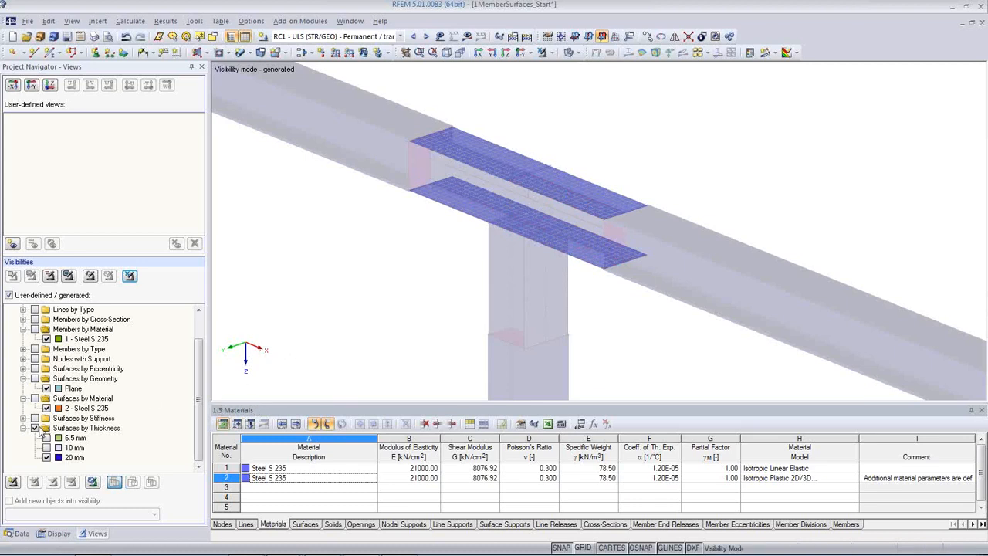
{"action": "left_click", "coordinate": [131, 275]}
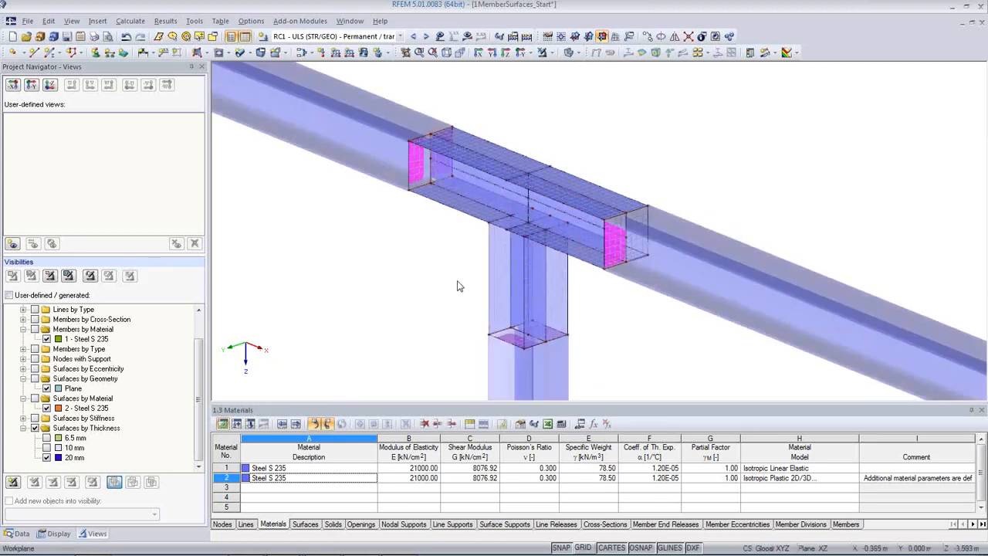
Recalculate RC1 with the thicker flanges and examine the von Mises stresses where the column meets the beam's lower flange
{"action": "left_click", "coordinate": [470, 311]}
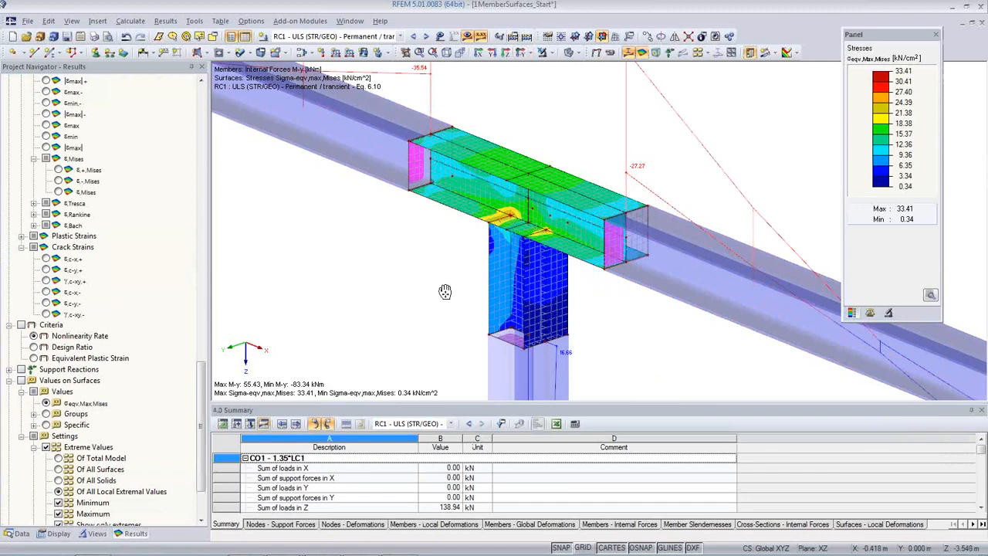
{"action": "middle_click_drag", "start_coordinate": [444, 289], "coordinate": [393, 284]}
{"action": "scroll", "coordinate": [392, 283], "scroll_direction": "down", "scroll_amount": 3}
{"action": "middle_click_drag", "start_coordinate": [509, 338], "coordinate": [575, 258], "text": "ctrl"}
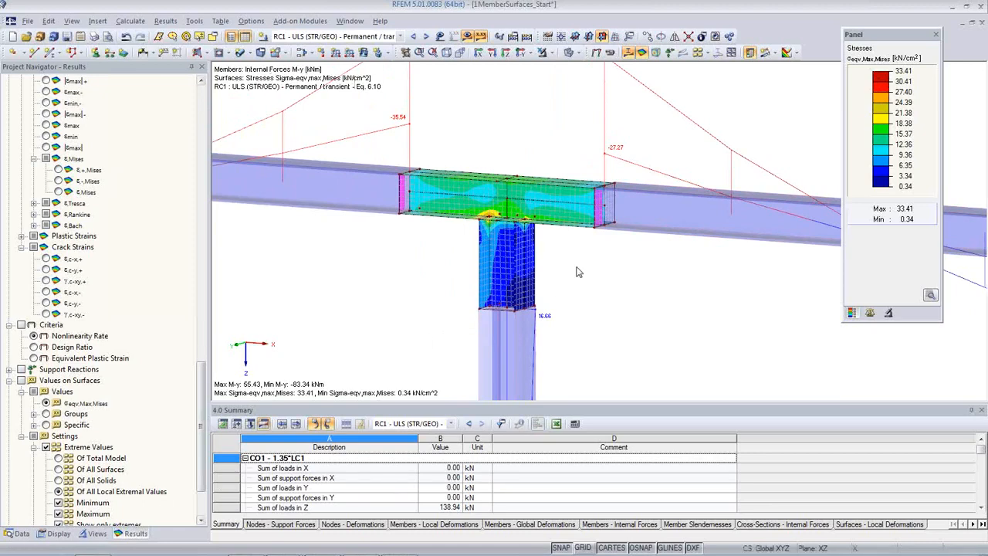
{"action": "scroll", "coordinate": [566, 267], "scroll_direction": "up", "scroll_amount": 5}
{"action": "scroll", "coordinate": [484, 252], "scroll_direction": "up", "scroll_amount": 4}
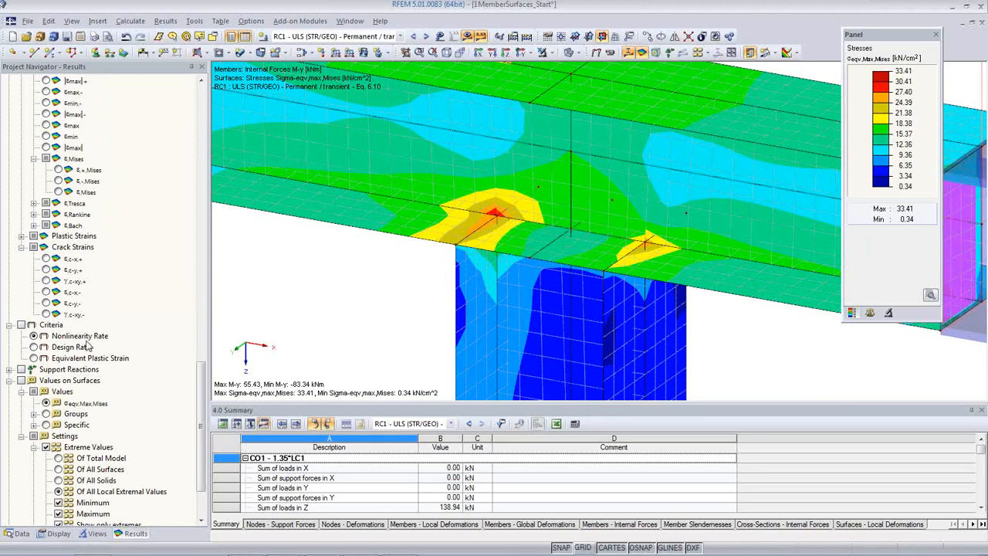
Set the surface stress distribution to Constant on Elements and examine the joint's stresses from different angles
{"action": "left_click", "coordinate": [74, 533]}
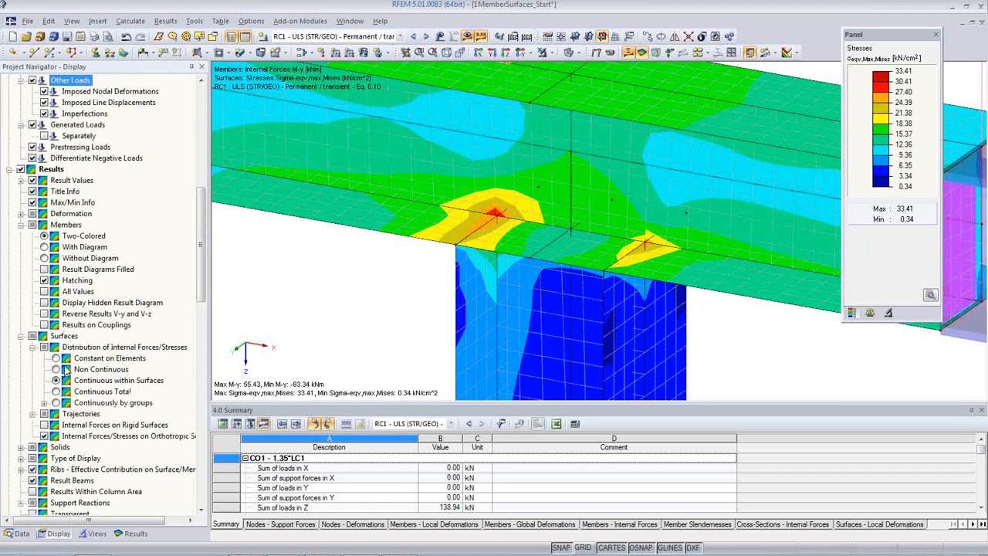
{"action": "left_click", "coordinate": [56, 358]}
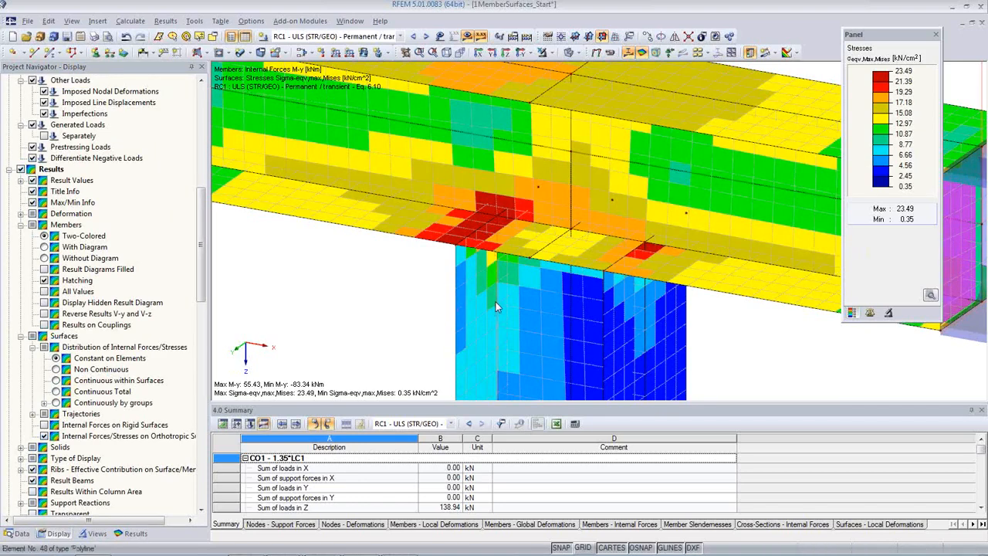
{"action": "scroll", "coordinate": [495, 302], "scroll_direction": "down", "scroll_amount": 3}
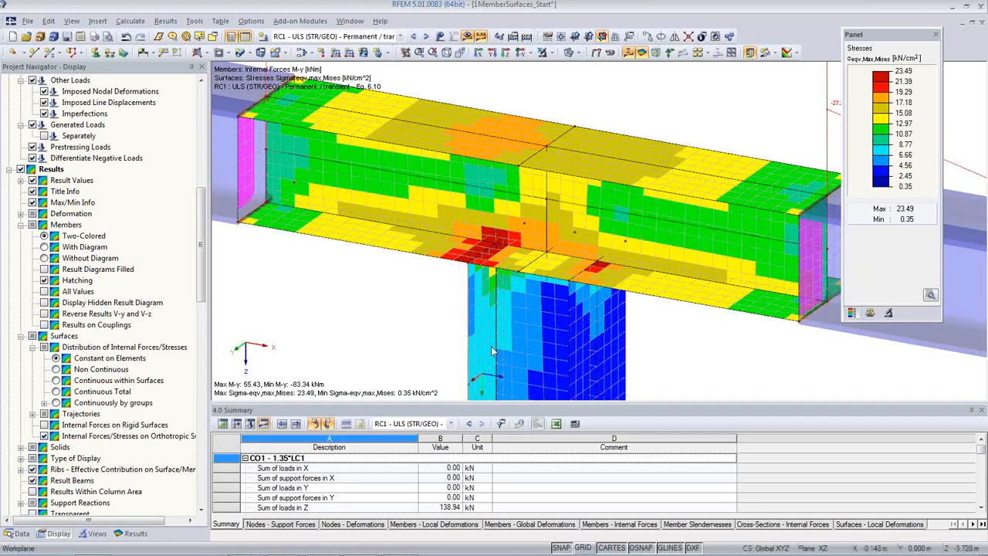
{"action": "middle_click_drag", "start_coordinate": [521, 336], "coordinate": [611, 325], "text": "ctrl"}
{"action": "scroll", "coordinate": [502, 267], "scroll_direction": "up", "scroll_amount": 2}
{"action": "scroll", "coordinate": [501, 260], "scroll_direction": "up", "scroll_amount": 1}
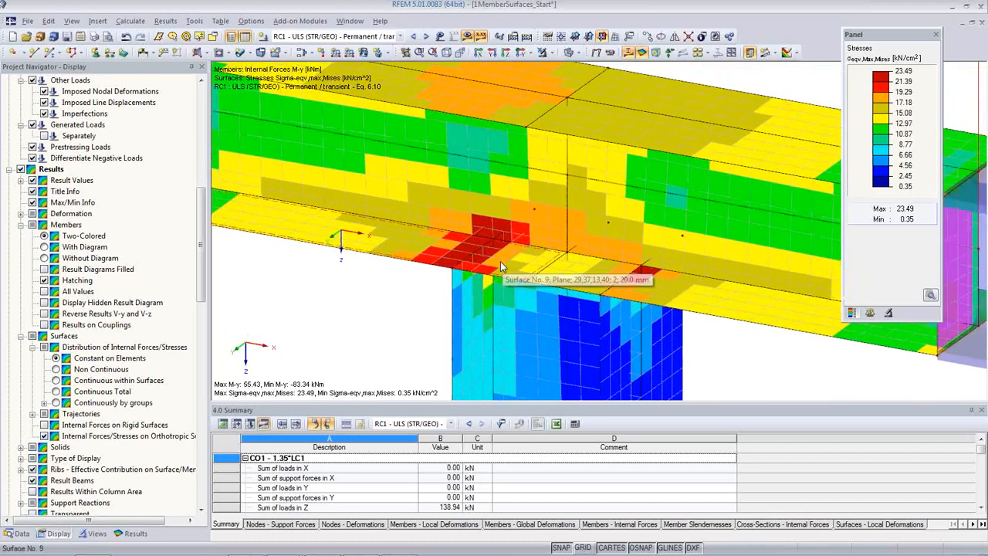
{"action": "scroll", "coordinate": [500, 289], "scroll_direction": "down", "scroll_amount": 2}
{"action": "scroll", "coordinate": [500, 289], "scroll_direction": "down", "scroll_amount": 2}
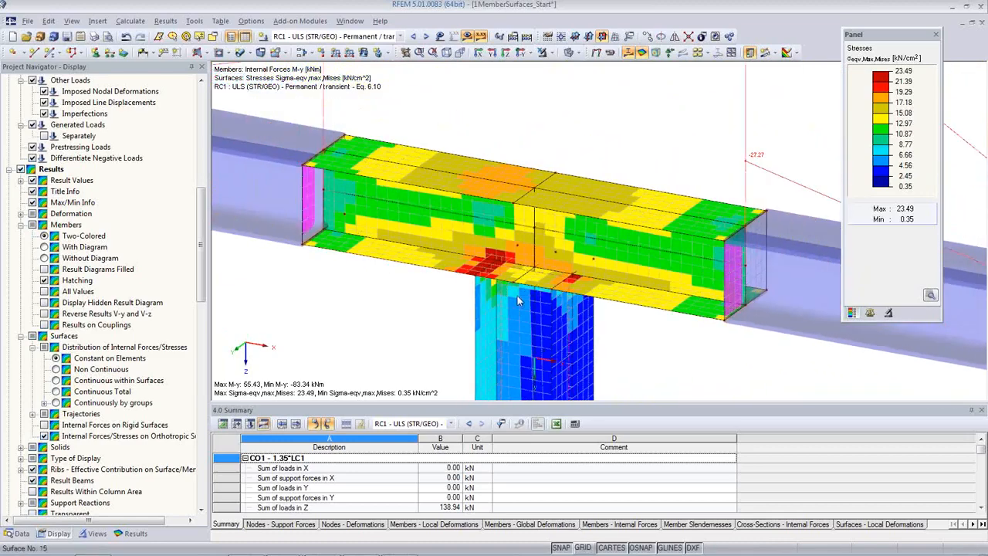
{"action": "middle_click_drag", "start_coordinate": [500, 288], "coordinate": [657, 299], "text": "ctrl"}
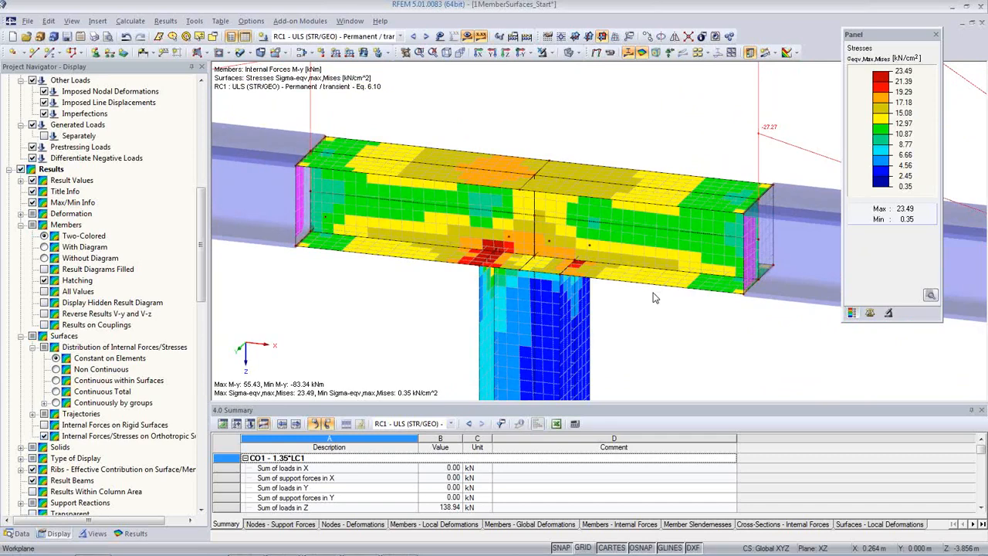
Display the equivalent von Mises surface strains (ε,Mises) on the joint model
{"action": "scroll", "coordinate": [196, 284], "scroll_direction": "down", "scroll_amount": 4}
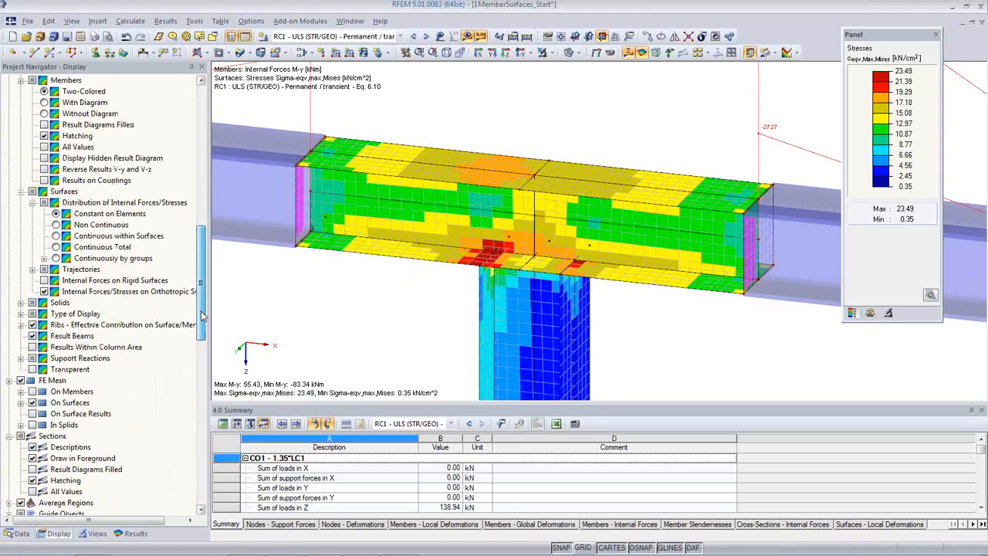
{"action": "left_click_drag", "start_coordinate": [201, 317], "coordinate": [195, 383]}
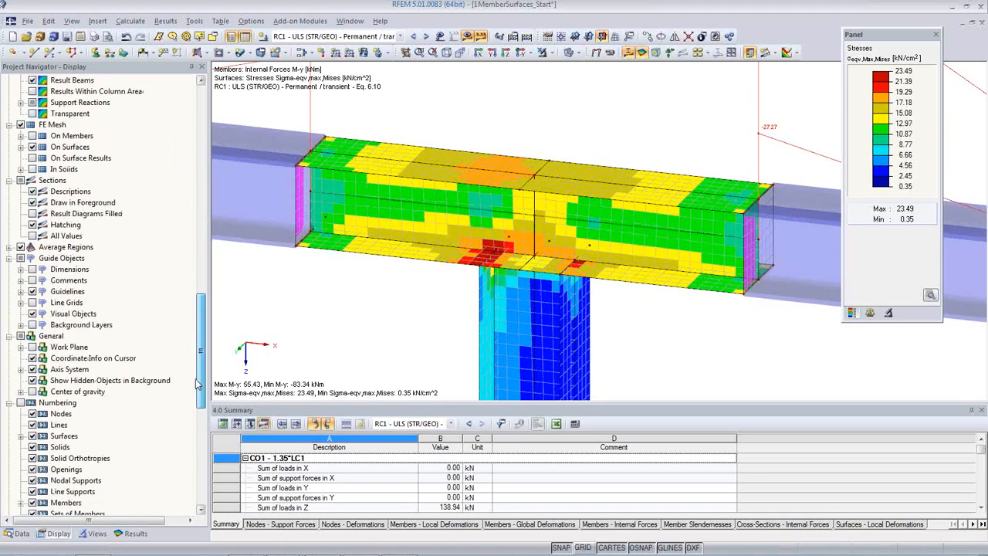
{"action": "left_click", "coordinate": [136, 533]}
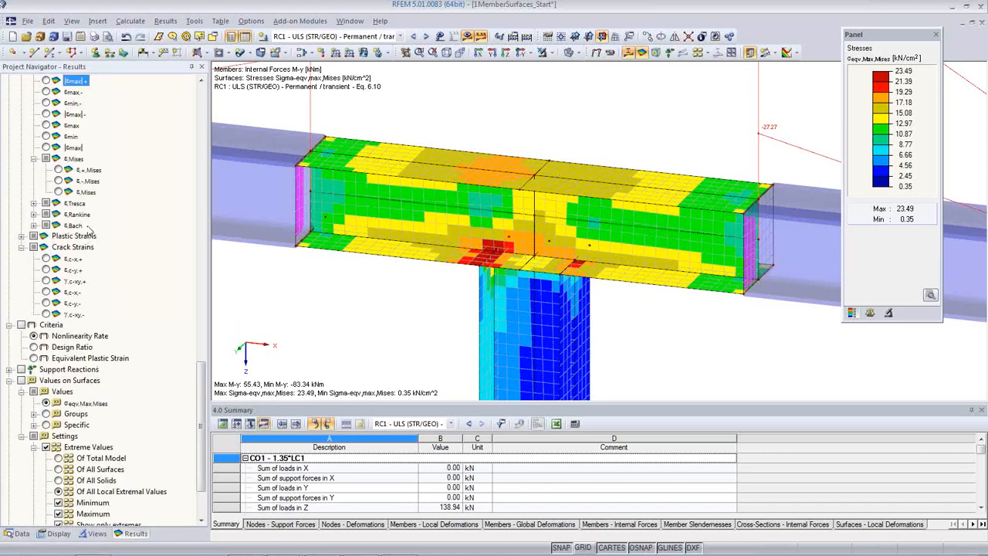
{"action": "left_click", "coordinate": [59, 191]}
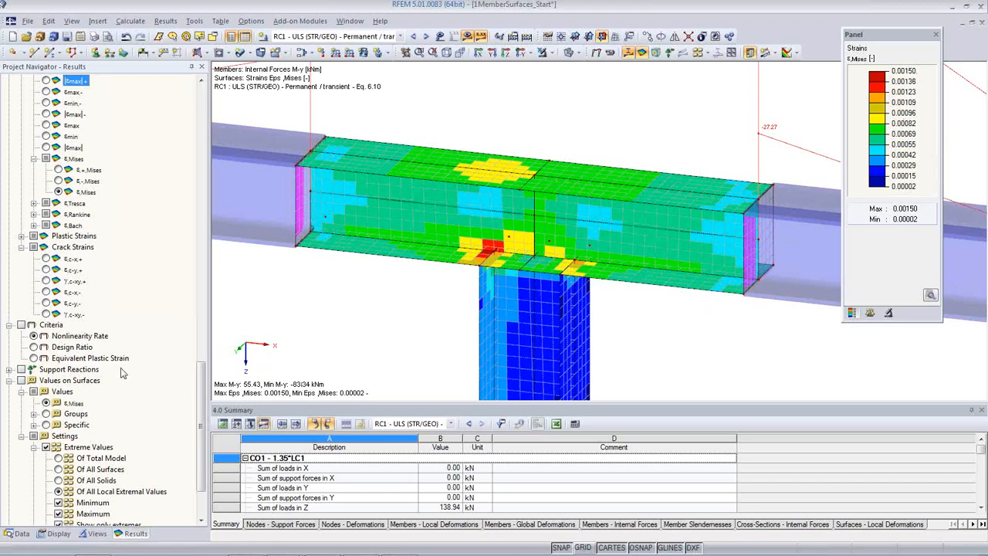
Display the Nonlinearity Rate criterion and examine the plastic elements where the column meets the beam's lower flange
{"action": "left_click", "coordinate": [32, 335]}
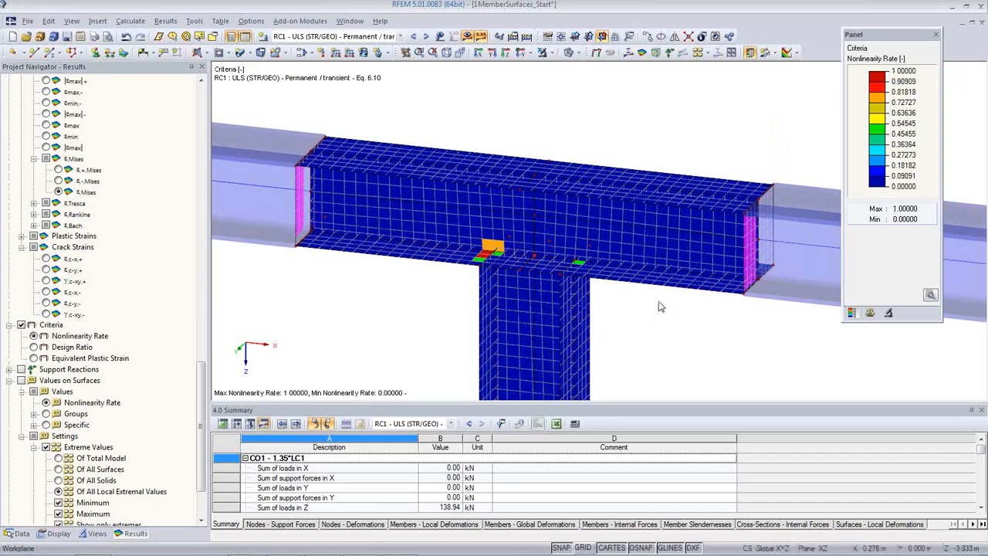
{"action": "middle_click_drag", "start_coordinate": [657, 301], "coordinate": [518, 280], "text": "ctrl"}
{"action": "scroll", "coordinate": [494, 279], "scroll_direction": "up", "scroll_amount": 3}
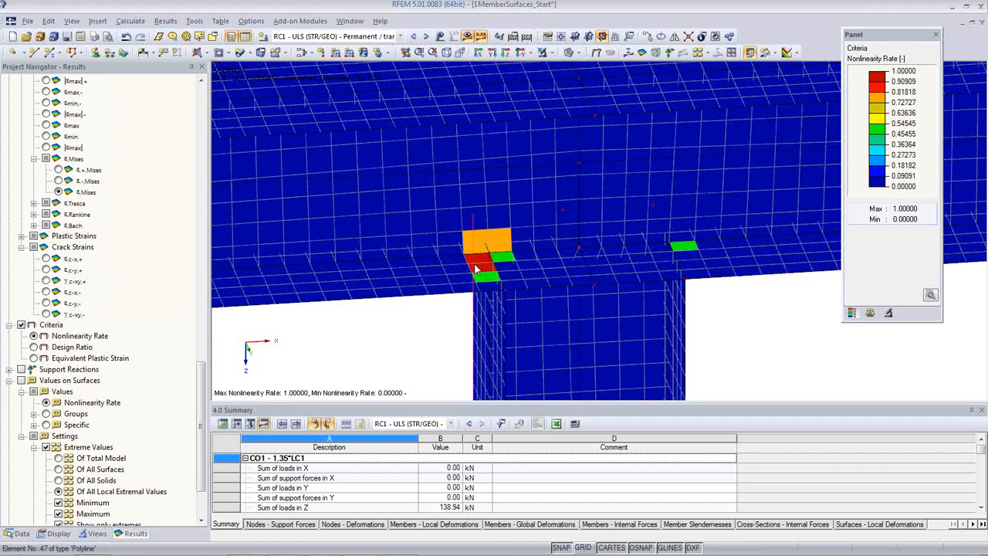
{"action": "scroll", "coordinate": [483, 274], "scroll_direction": "down", "scroll_amount": 3}
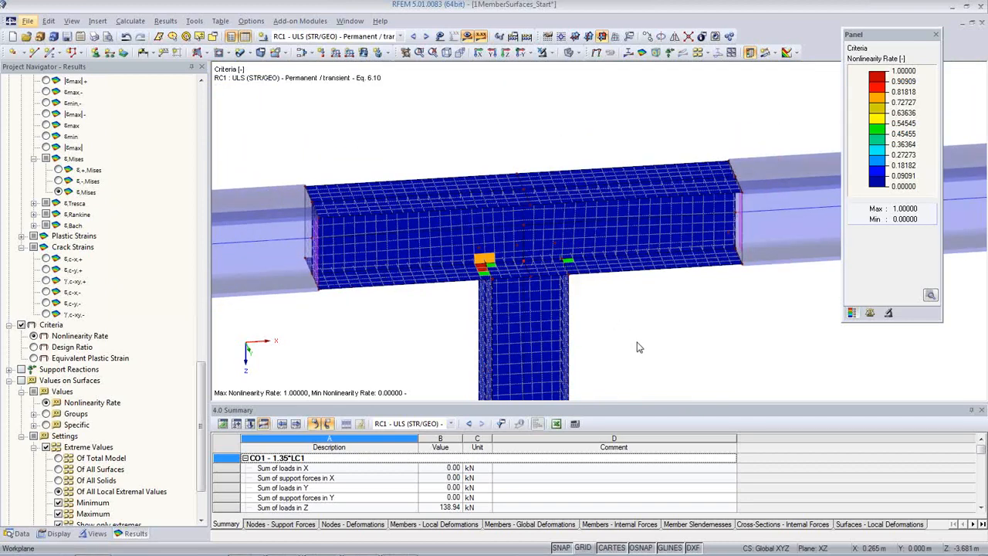
{"action": "middle_click_drag", "start_coordinate": [639, 338], "coordinate": [619, 280]}
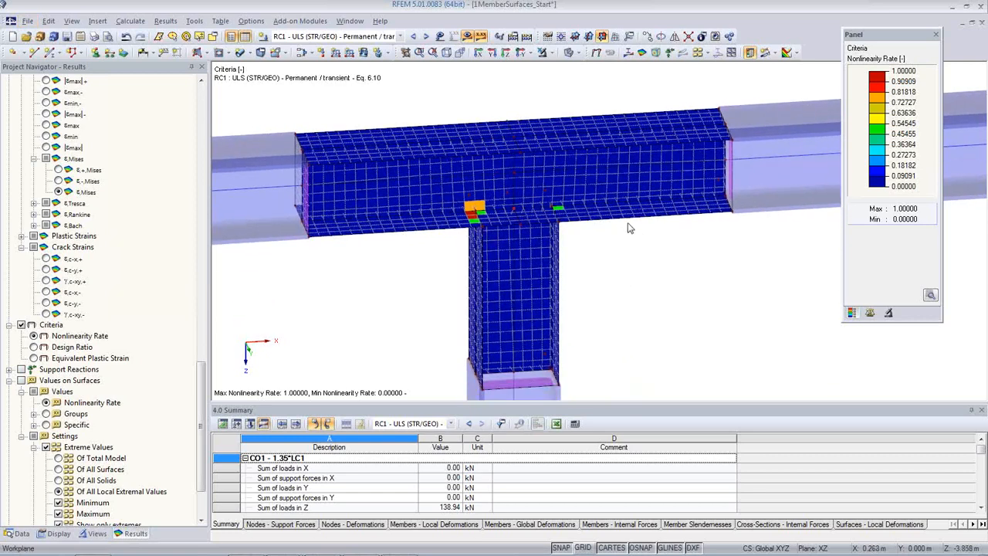
Display the surface stresses σx,+ and examine the joint from the other side
{"action": "left_click_drag", "start_coordinate": [196, 374], "coordinate": [198, 135]}
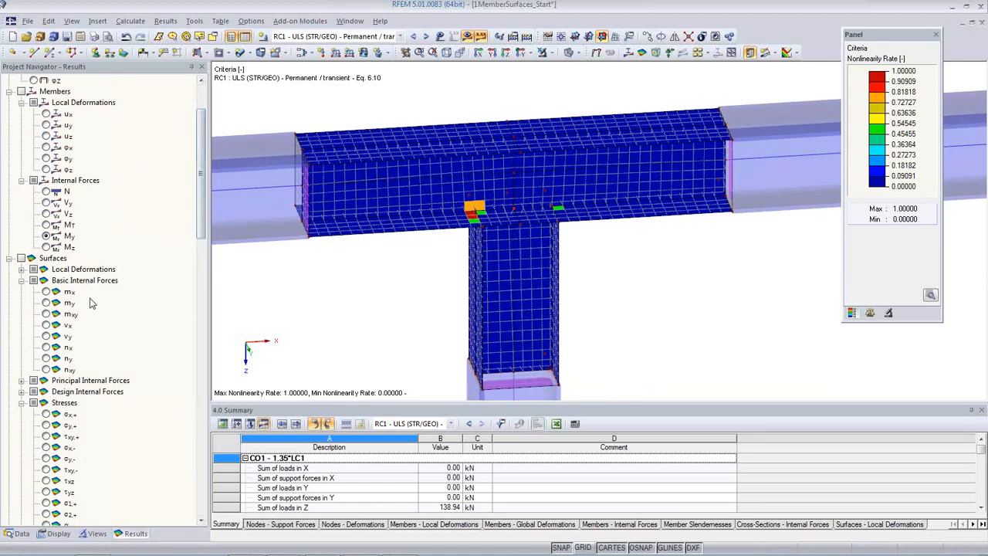
{"action": "left_click", "coordinate": [45, 415]}
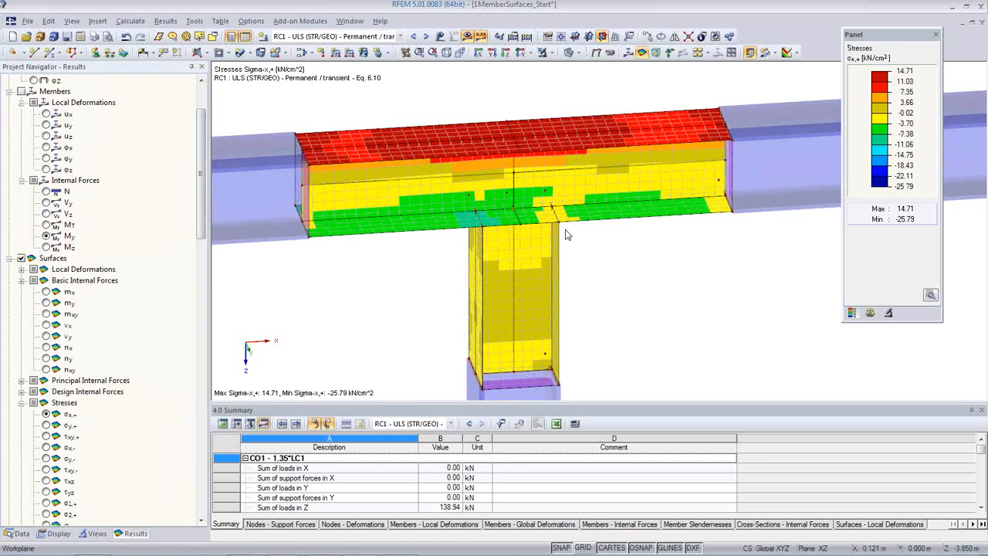
{"action": "middle_click_drag", "start_coordinate": [682, 270], "coordinate": [359, 254]}
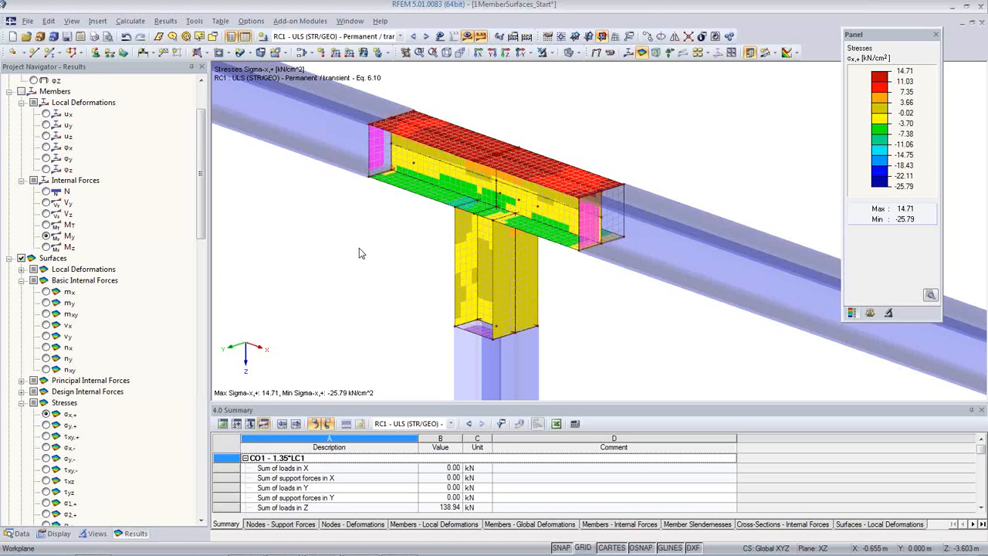
Open the 2Contiuous beam model from the list of loaded Webinar models
{"action": "left_click", "coordinate": [16, 534]}
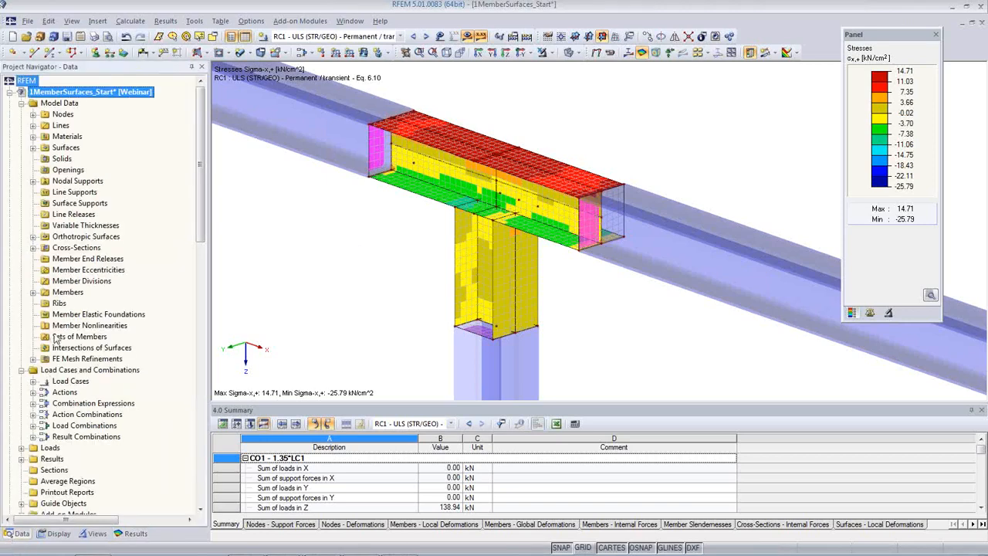
{"action": "left_click", "coordinate": [10, 92]}
{"action": "left_click", "coordinate": [79, 104]}
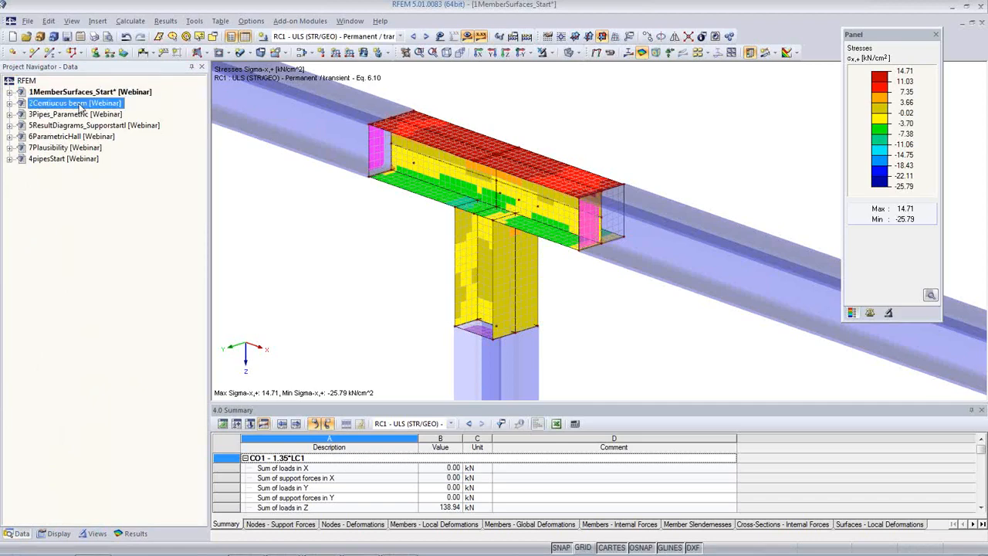
{"action": "double_click", "coordinate": [79, 103]}
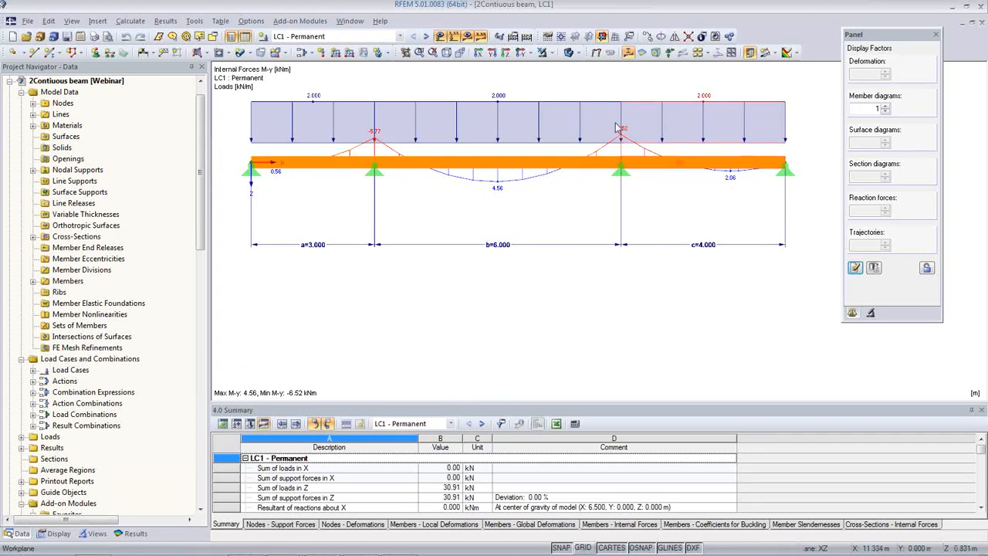
Go through the variable load cases LC2 to LC4 and review their loads and bending moments on the continuous beam
{"action": "left_click", "coordinate": [427, 38]}
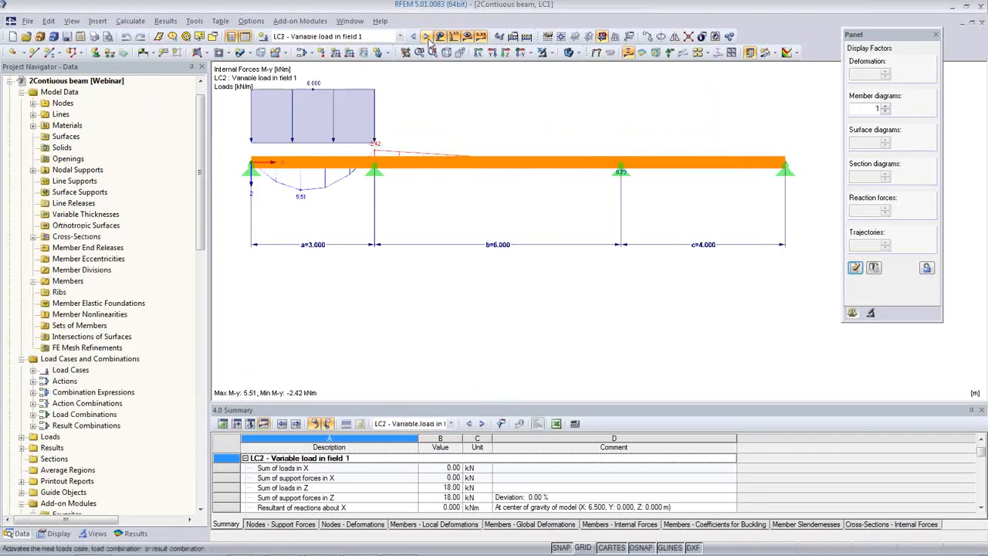
{"action": "left_click", "coordinate": [427, 39]}
{"action": "left_click", "coordinate": [427, 39]}
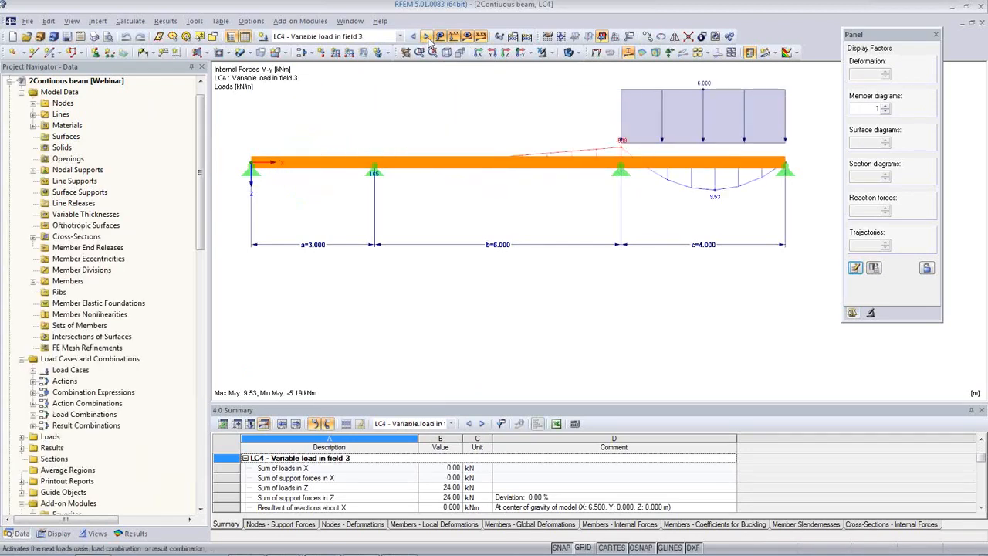
Display the RF-TIMBER Pro CA1 design ratios along the continuous beam
{"action": "left_click", "coordinate": [400, 36]}
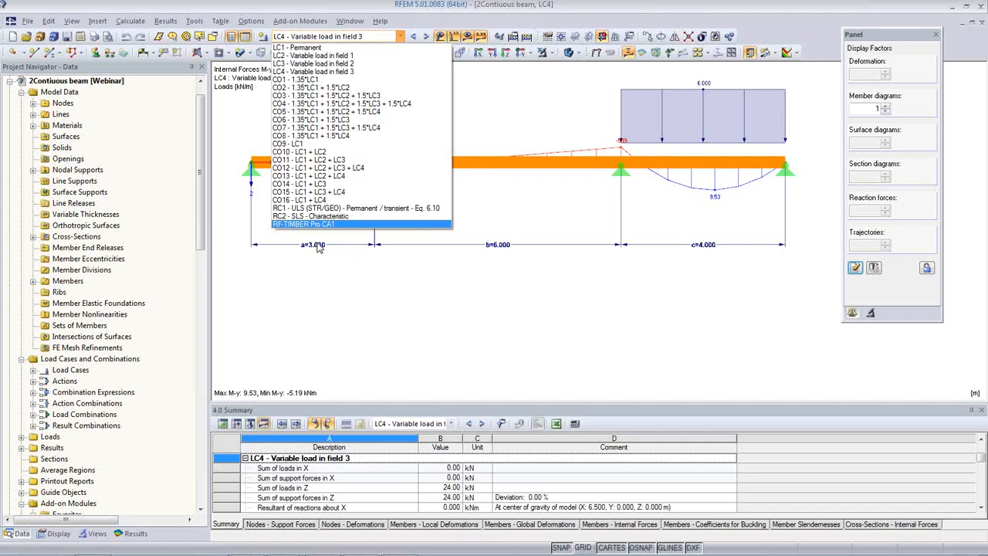
{"action": "left_click", "coordinate": [366, 279]}
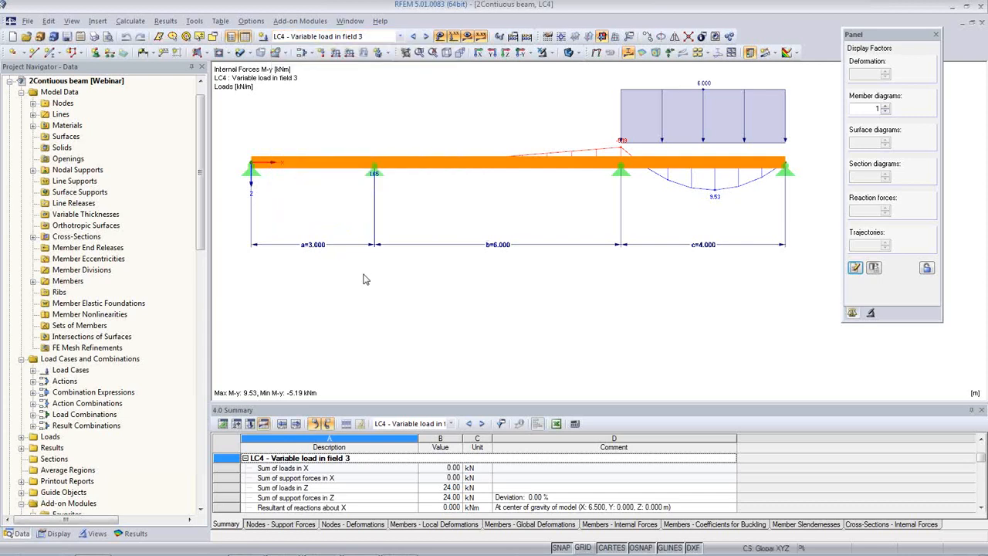
{"action": "left_click", "coordinate": [400, 36]}
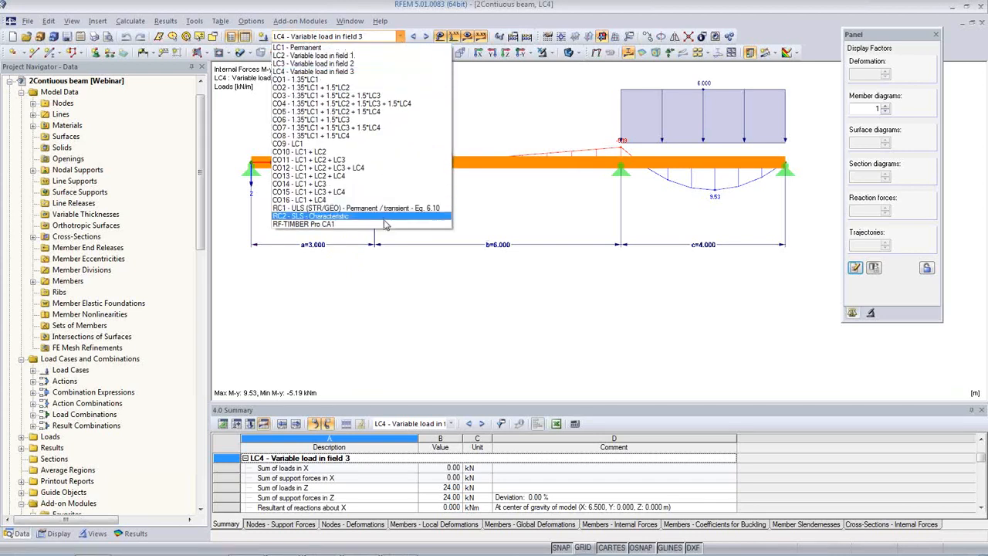
{"action": "left_click", "coordinate": [386, 224]}
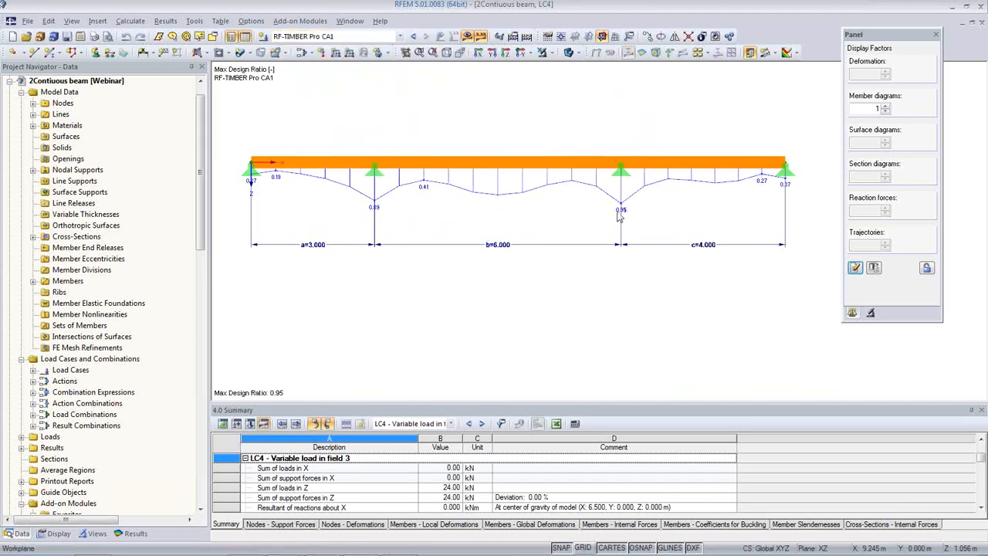
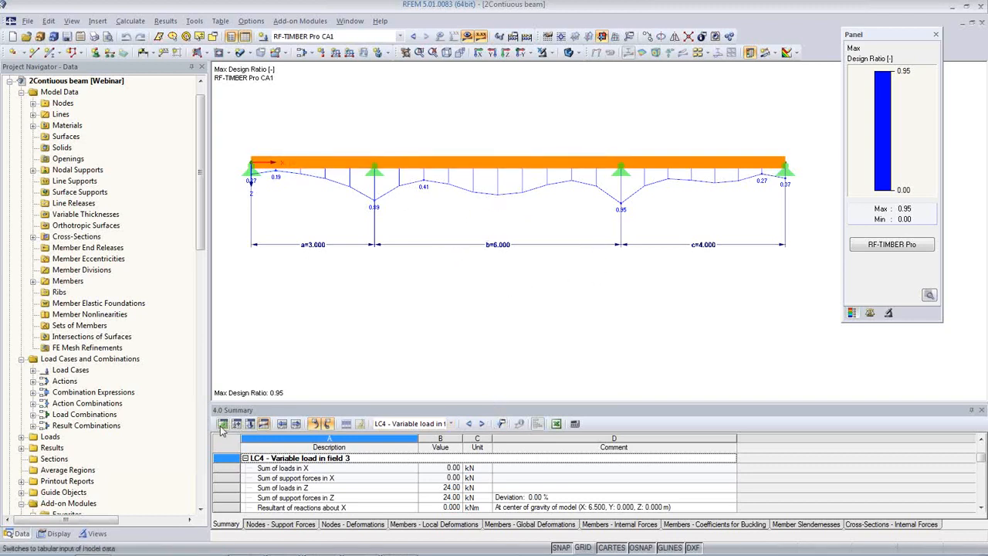
Open the model's parameter list for editing and place its dialog below the beam
{"action": "left_click", "coordinate": [70, 21]}
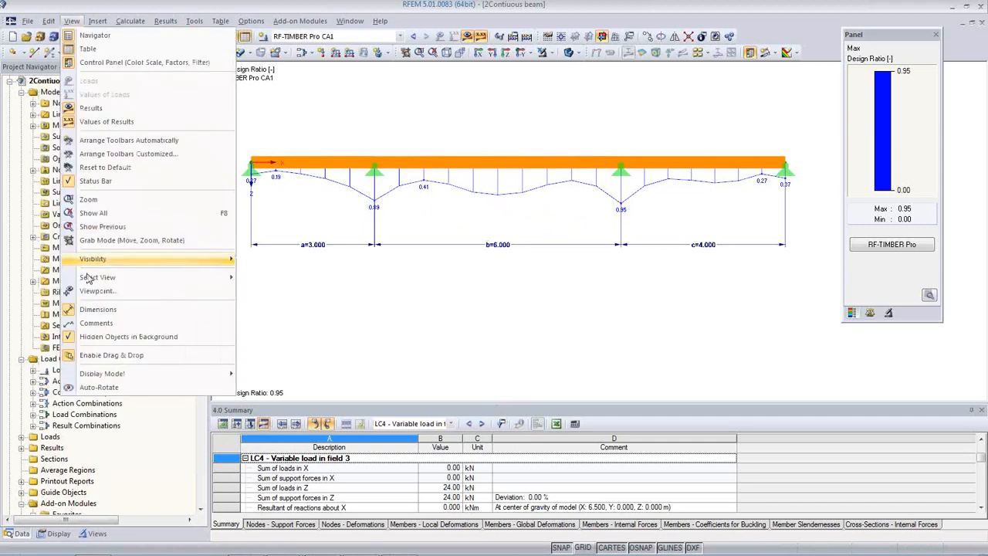
{"action": "mouse_move", "coordinate": [47, 21]}
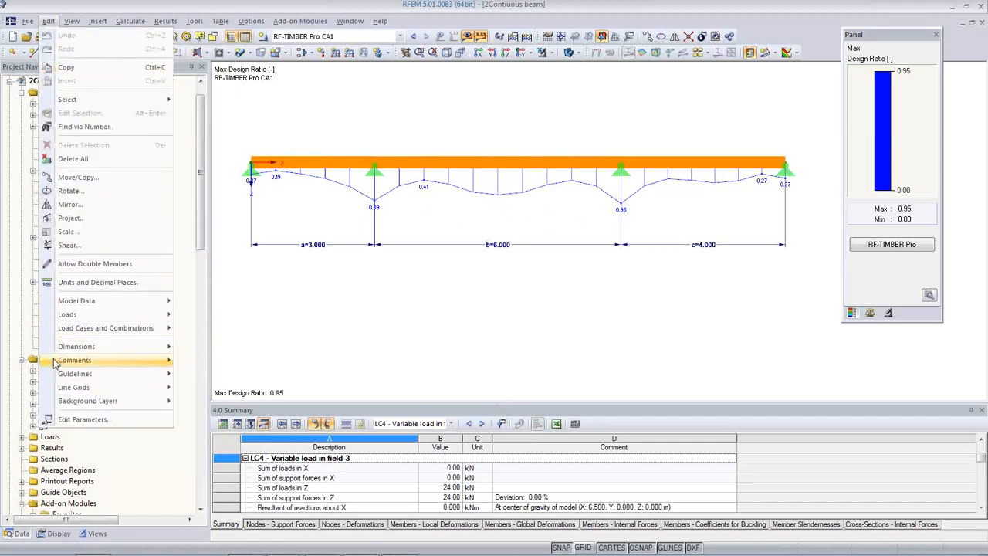
{"action": "left_click", "coordinate": [74, 421]}
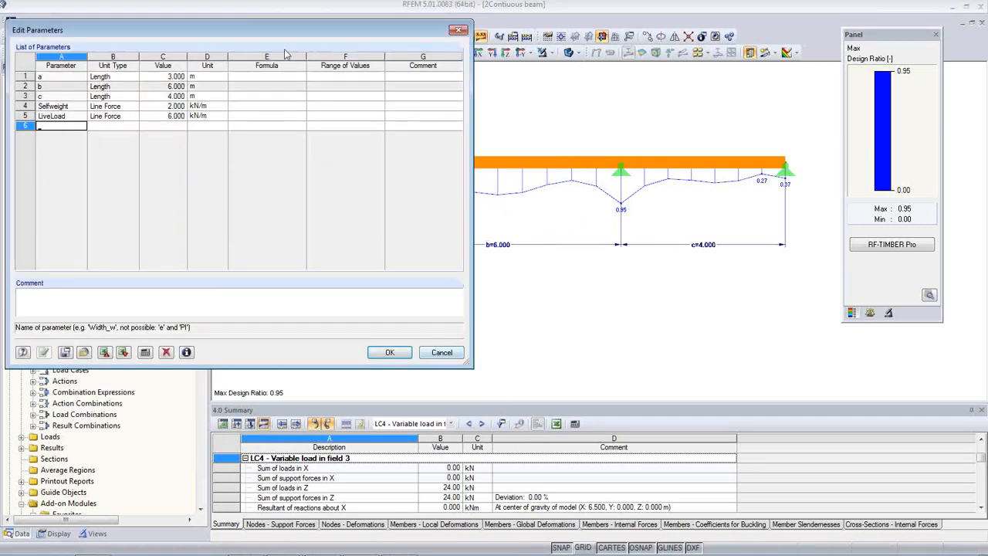
{"action": "left_click_drag", "start_coordinate": [272, 20], "coordinate": [563, 292]}
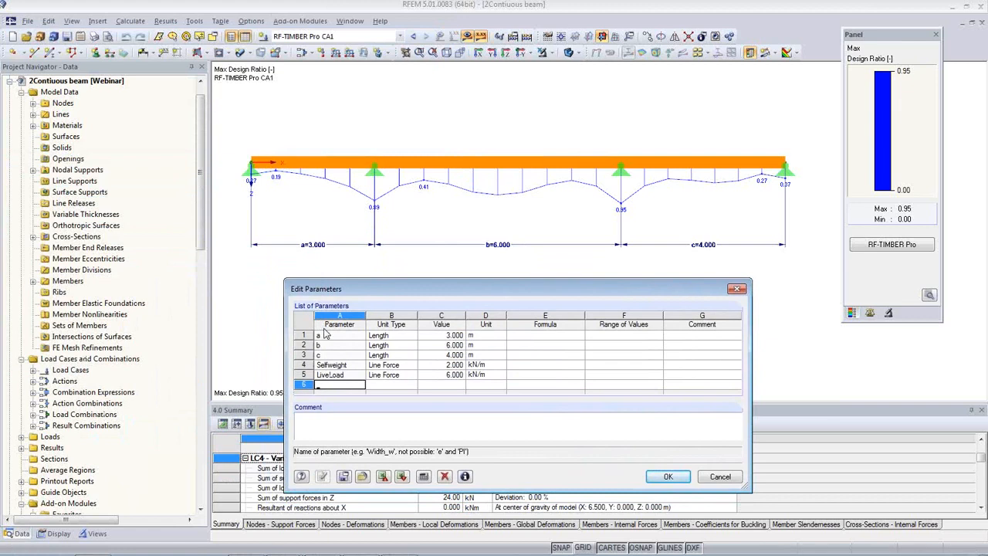
Switch back to load combination CO15 and arrange the view so its loads and the beam dimensions are visible
{"action": "left_click", "coordinate": [405, 250]}
{"action": "left_click", "coordinate": [414, 37]}
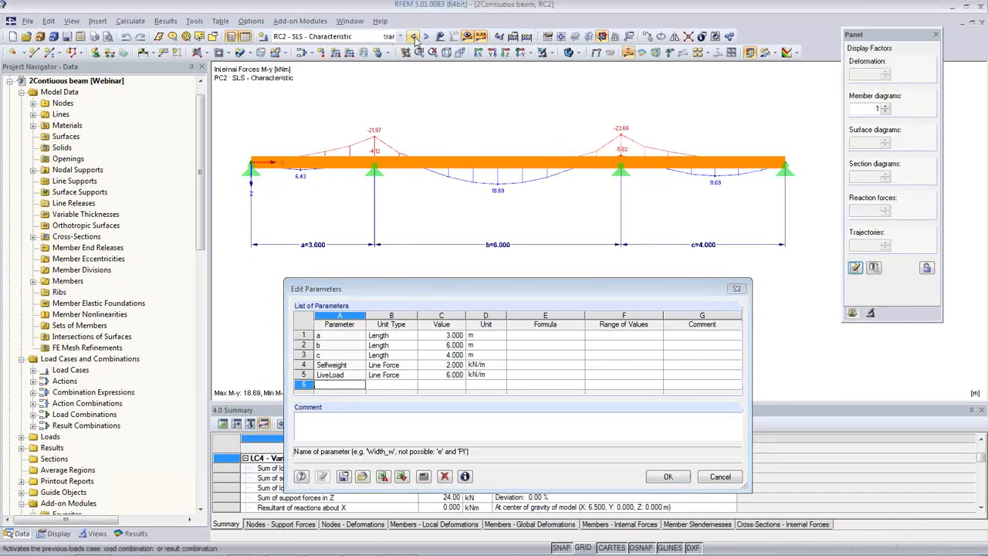
{"action": "left_click", "coordinate": [413, 37]}
{"action": "left_click", "coordinate": [414, 37]}
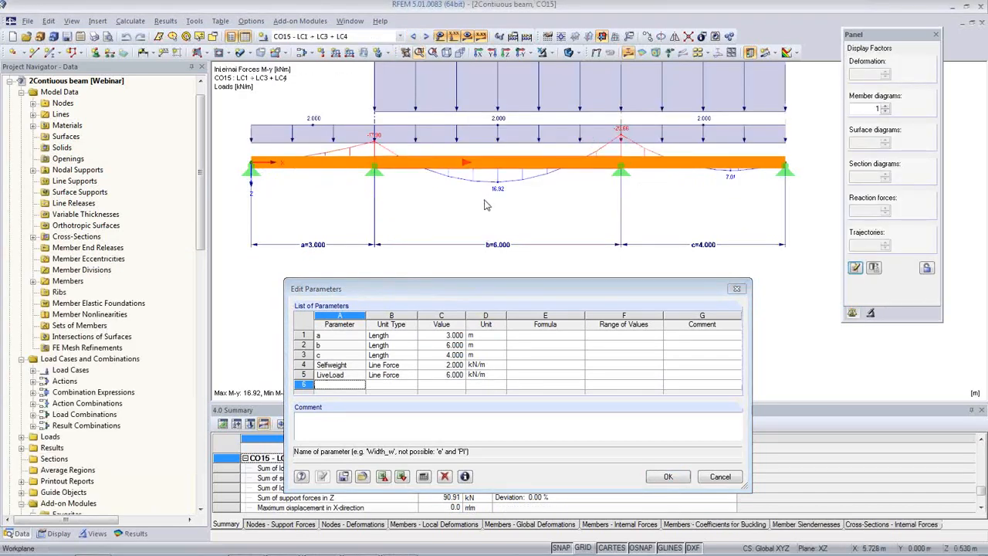
{"action": "middle_click_drag", "start_coordinate": [444, 208], "coordinate": [441, 232]}
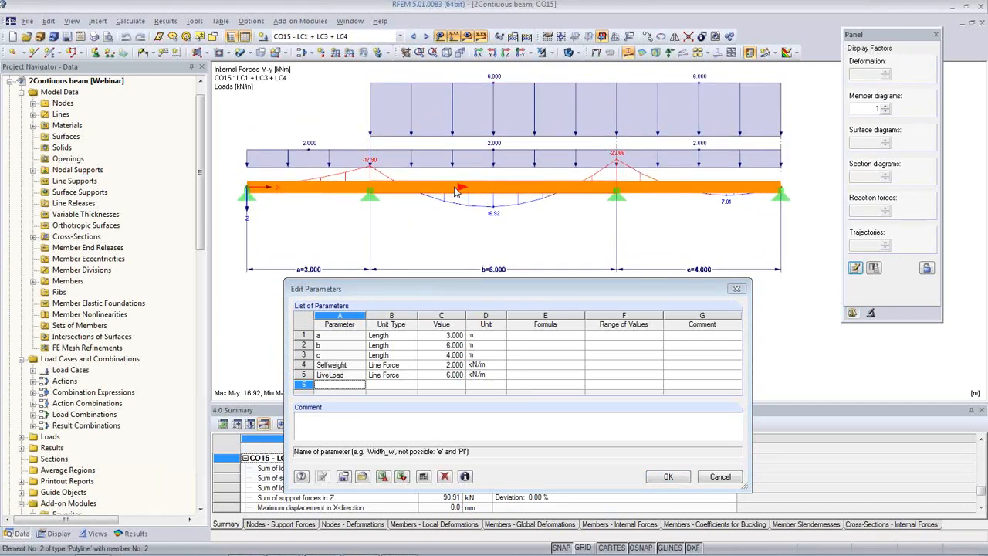
Set the span parameters a to 4 m, b to 5 m and c to 8 m
{"action": "double_click", "coordinate": [451, 337]}
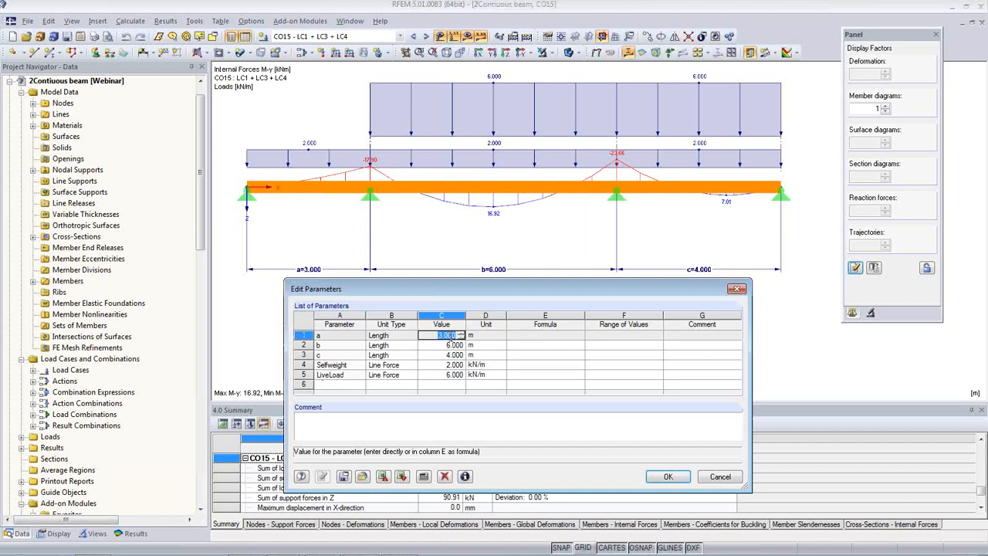
{"action": "type", "text": "4"}
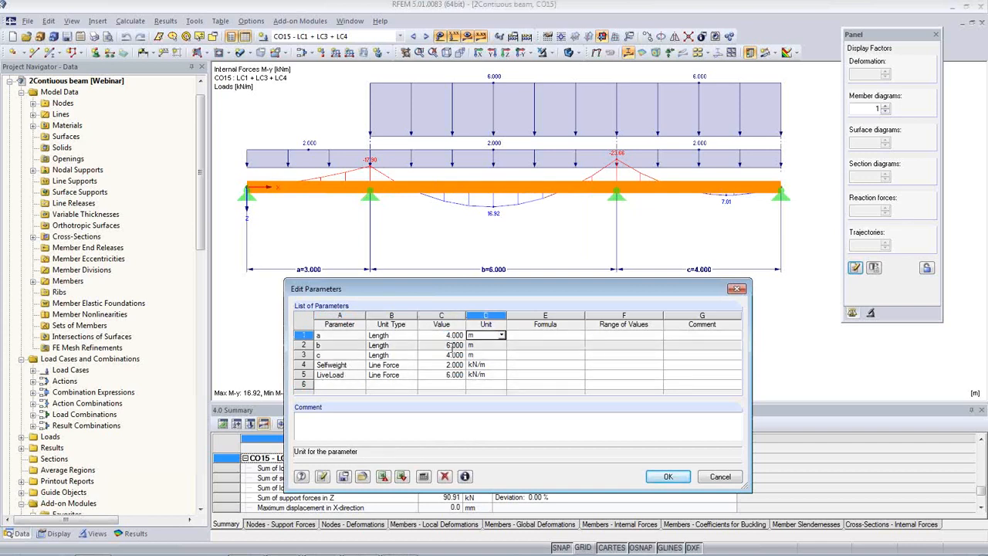
{"action": "key", "text": "Return"}
{"action": "type", "text": "5"}
{"action": "key", "text": "Return"}
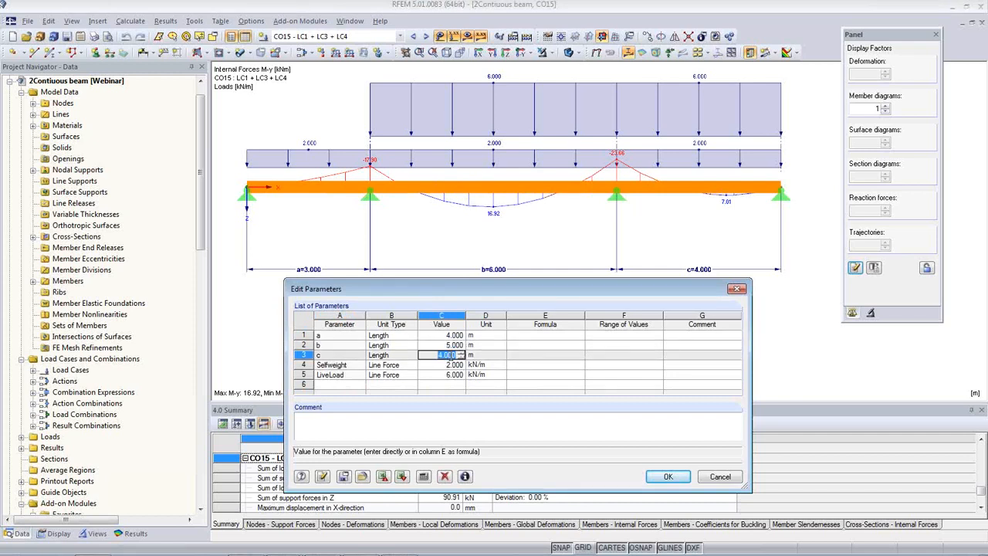
{"action": "type", "text": "8"}
{"action": "key", "text": "Return"}
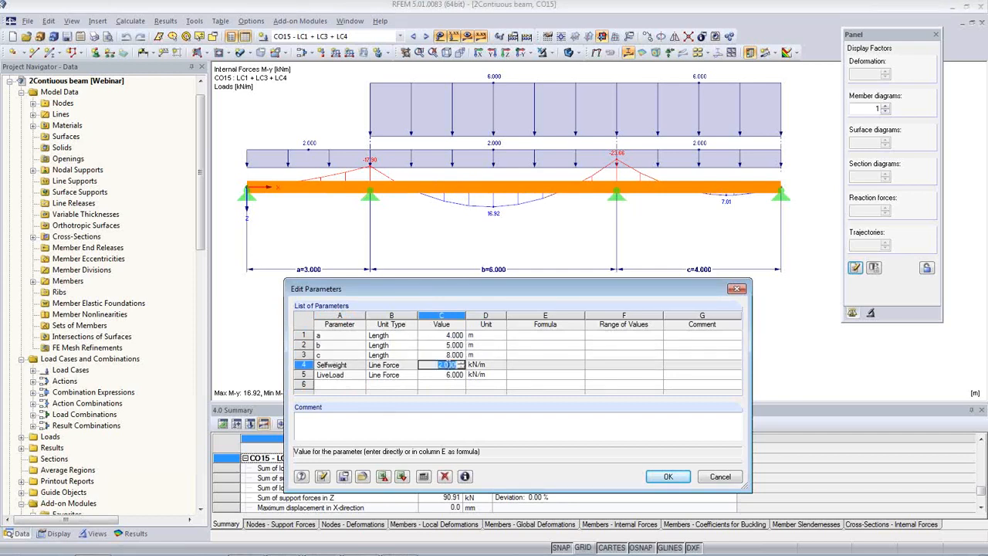
Set the Selfweight parameter to 1 kN/m and LiveLoad to 5 kN/m, and apply the parameters to the model
{"action": "type", "text": "1"}
{"action": "key", "text": "Return"}
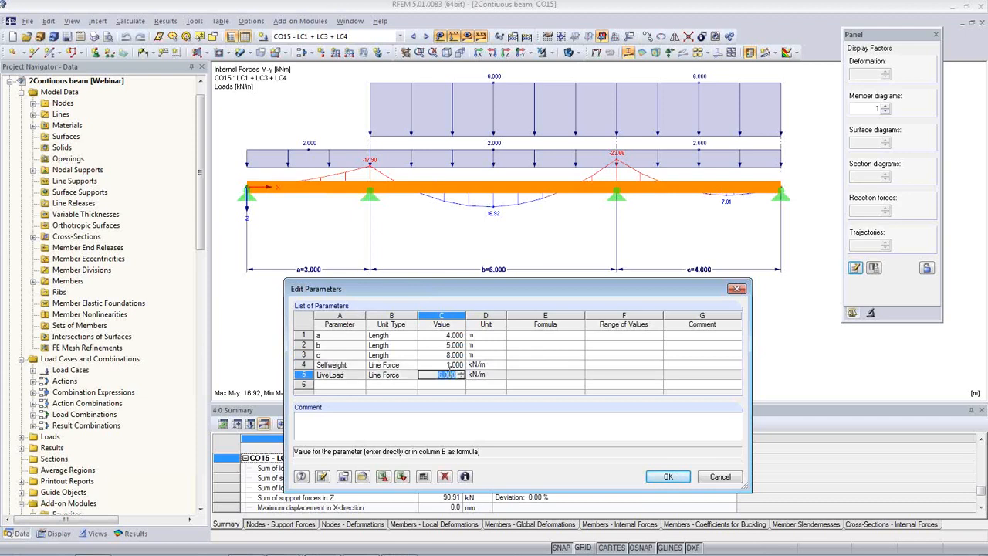
{"action": "type", "text": "5"}
{"action": "key", "text": "Up"}
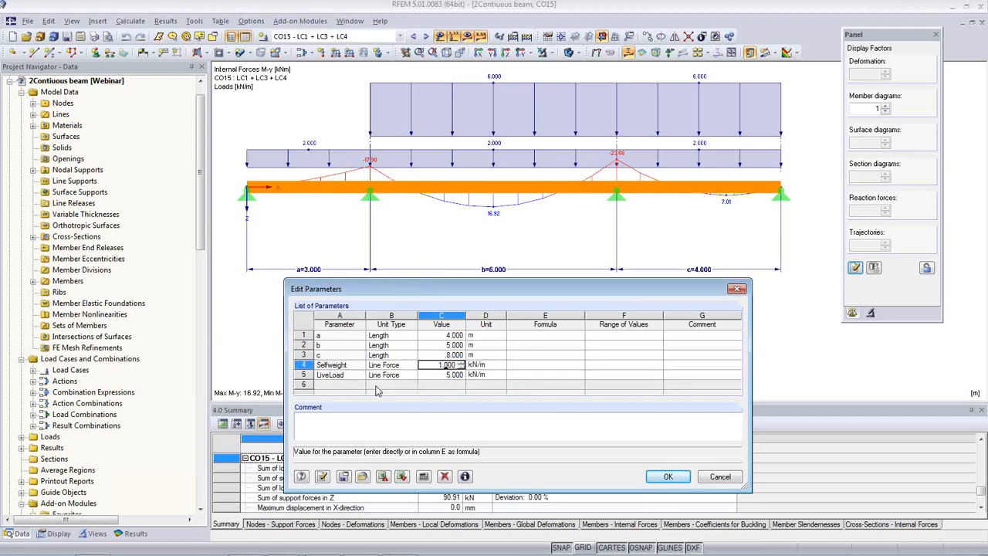
{"action": "left_click", "coordinate": [323, 476]}
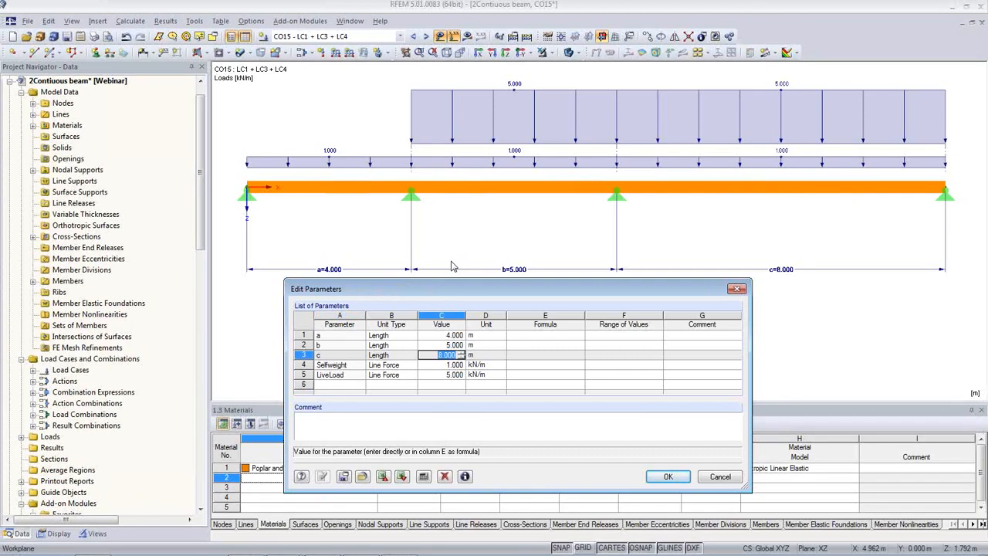
Set span parameter c to 6 m and apply it to the beam model
{"action": "left_click", "coordinate": [432, 354]}
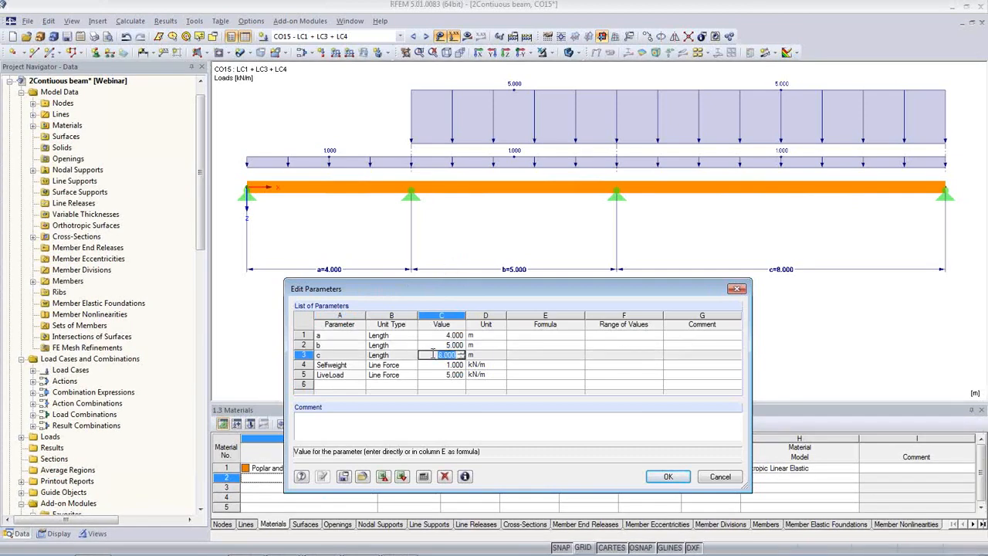
{"action": "type", "text": "6"}
{"action": "key", "text": "Tab"}
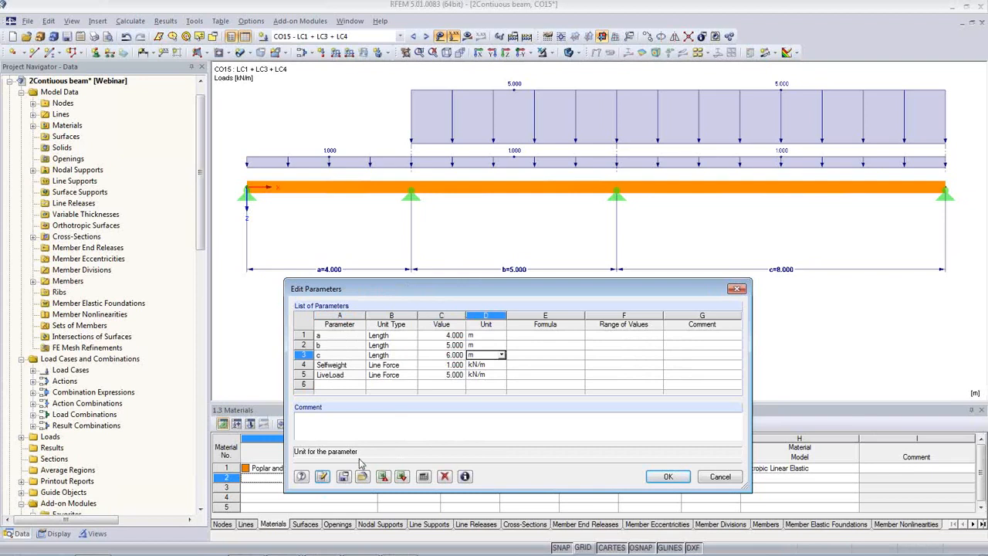
{"action": "left_click", "coordinate": [319, 478]}
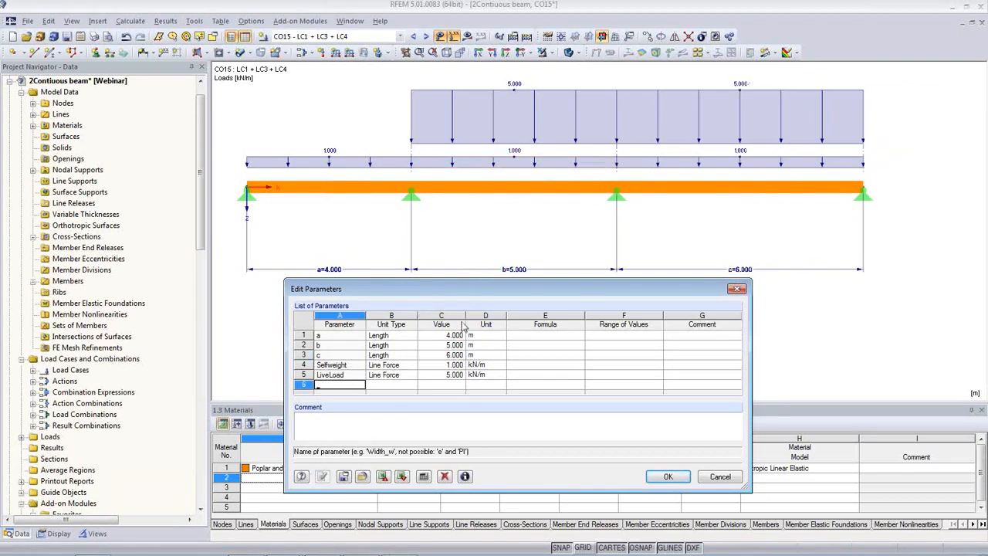
Set the LiveLoad parameter to 4 kN/m and apply it to the model's loads
{"action": "left_click", "coordinate": [446, 375]}
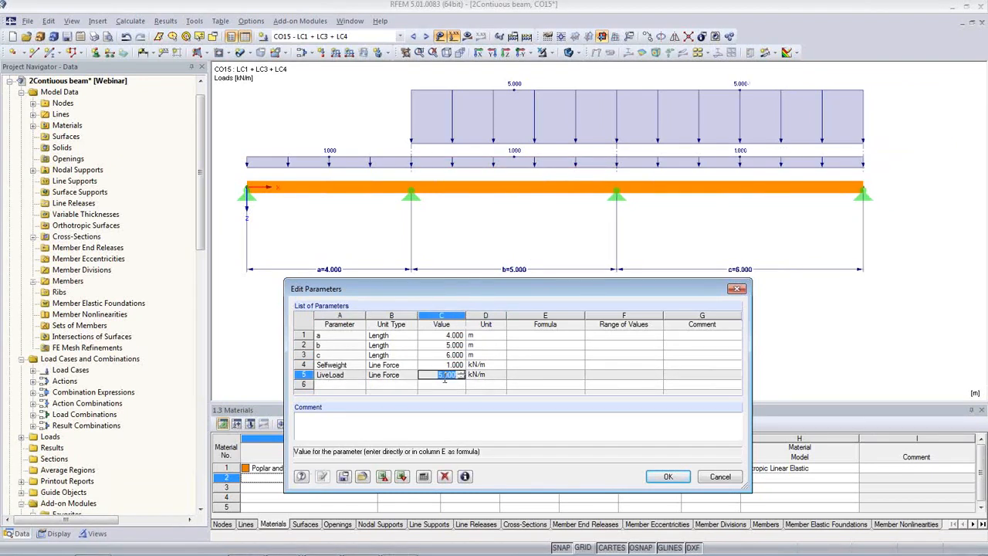
{"action": "type", "text": "4"}
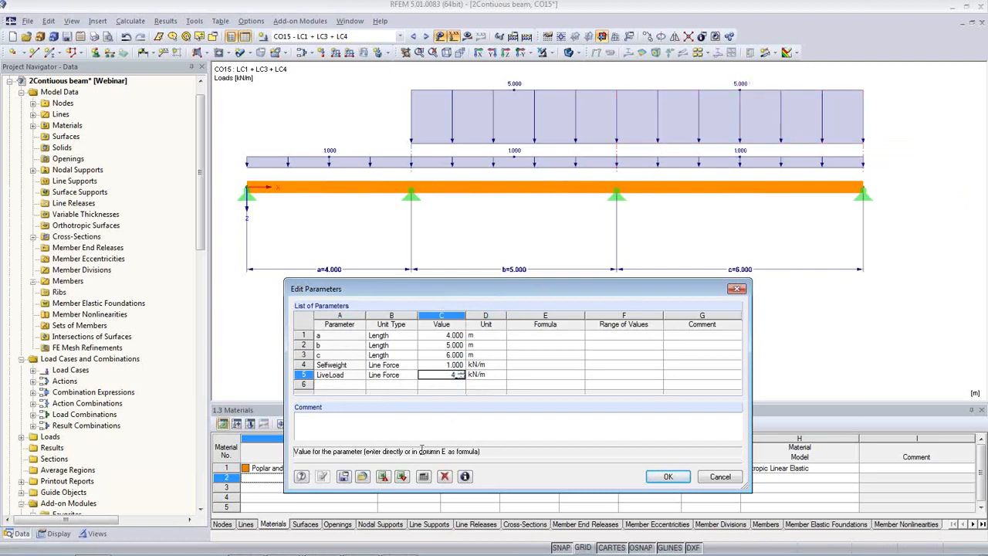
{"action": "left_click", "coordinate": [343, 476]}
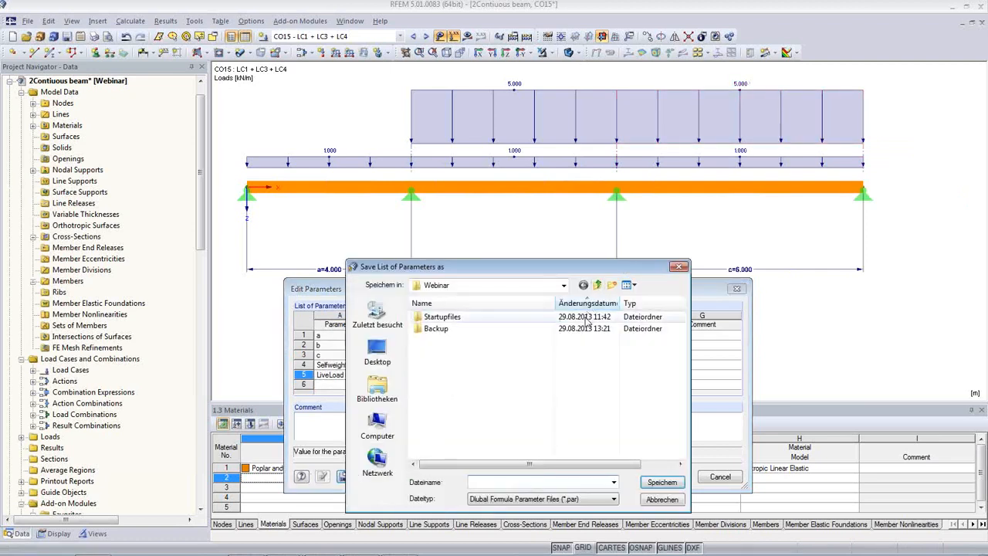
{"action": "key", "text": "Escape"}
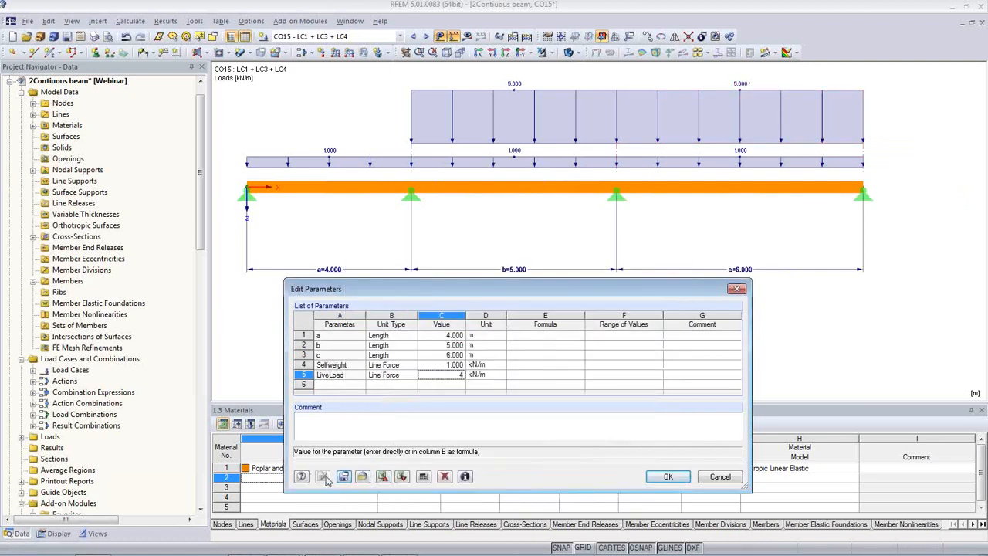
{"action": "key", "text": "Up"}
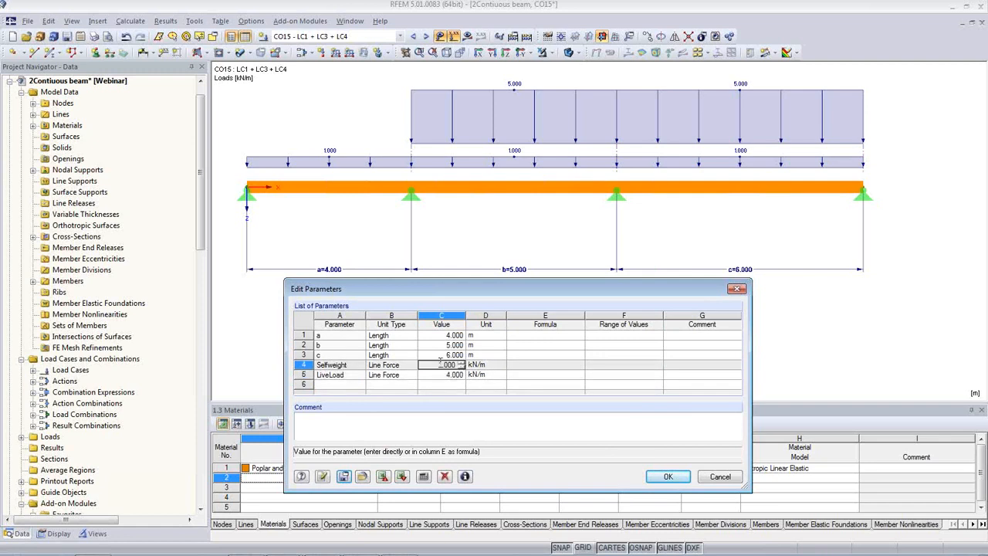
{"action": "left_click", "coordinate": [321, 477]}
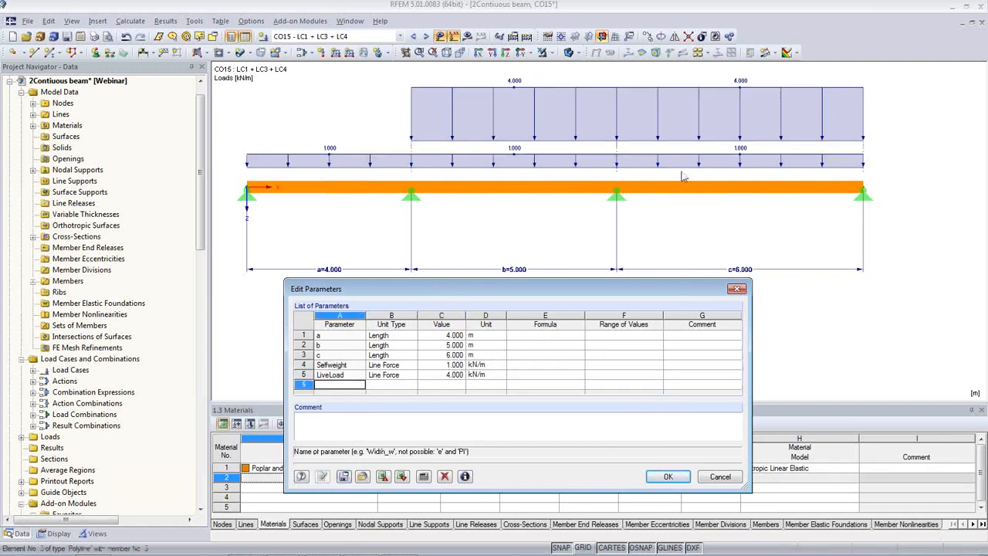
Accept the edited parameter list and run the calculation of the beam model
{"action": "left_click", "coordinate": [668, 477]}
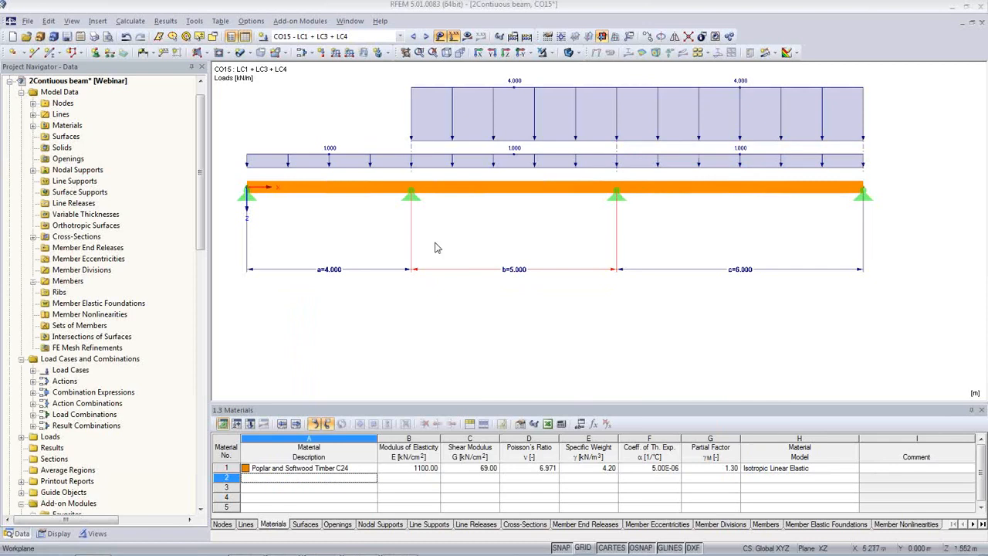
{"action": "left_click", "coordinate": [129, 21]}
{"action": "left_click", "coordinate": [162, 49]}
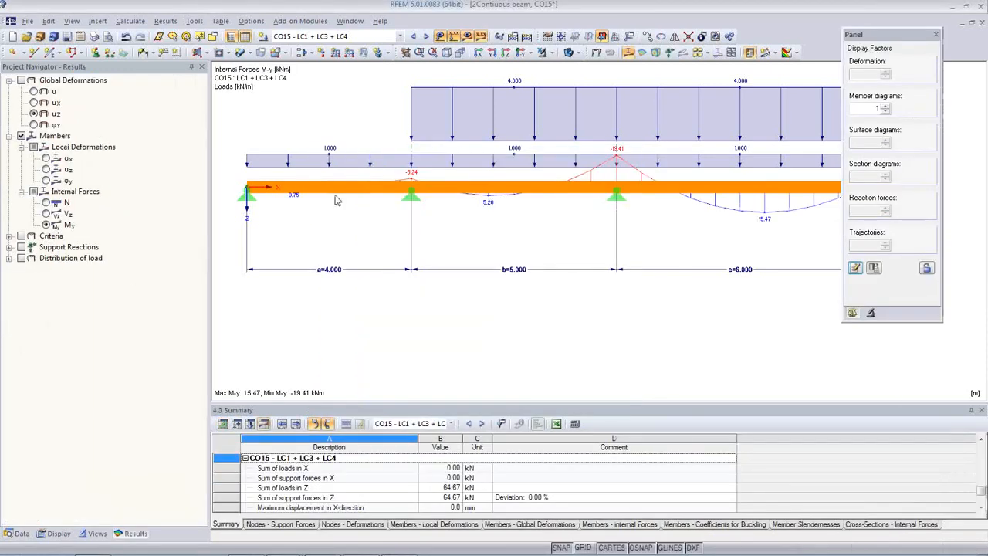
Open the existing printout report PR1: Printout Report Main Edition from the model data
{"action": "left_click", "coordinate": [21, 533]}
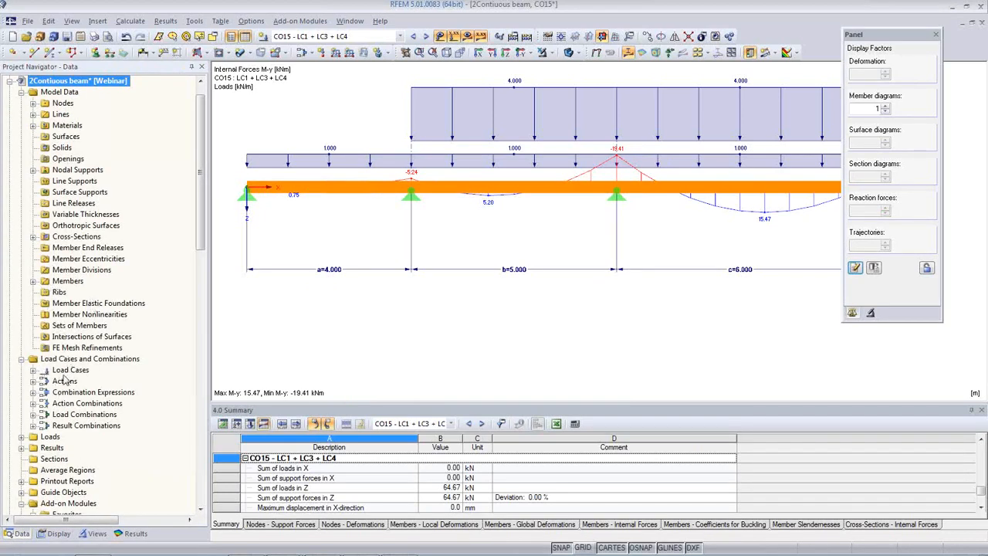
{"action": "scroll", "coordinate": [67, 374], "scroll_direction": "down", "scroll_amount": 2}
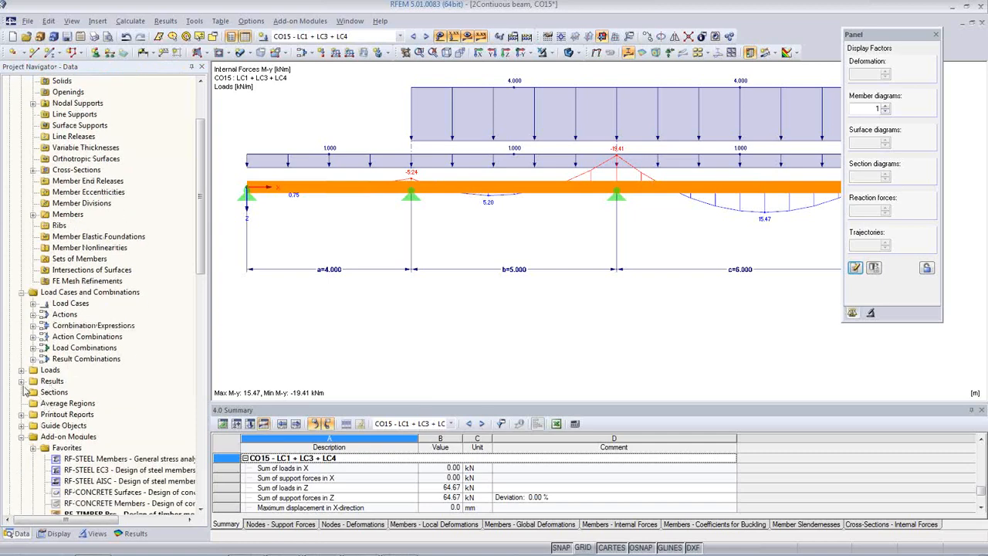
{"action": "left_click", "coordinate": [23, 415]}
{"action": "scroll", "coordinate": [112, 386], "scroll_direction": "down", "scroll_amount": 2}
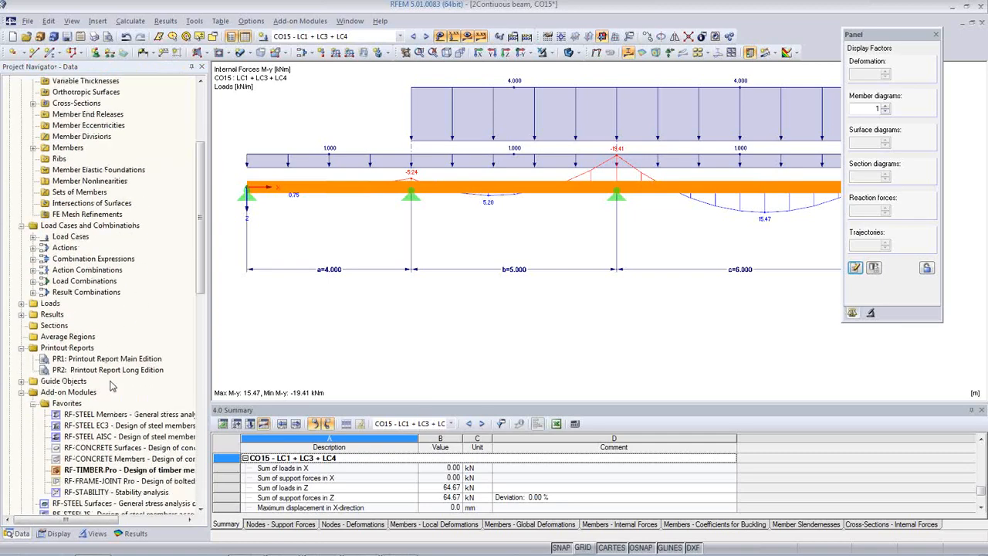
{"action": "left_click", "coordinate": [120, 360]}
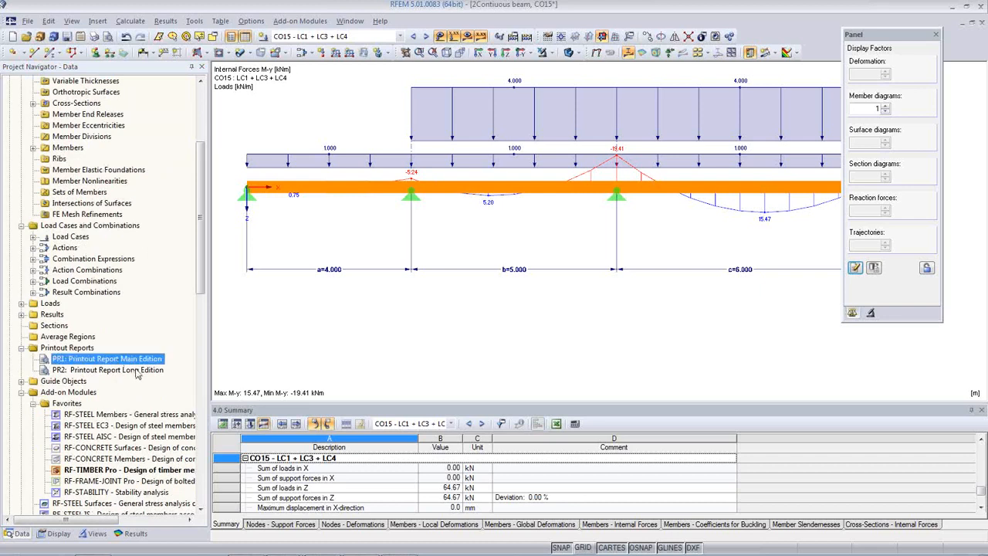
{"action": "double_click", "coordinate": [131, 361]}
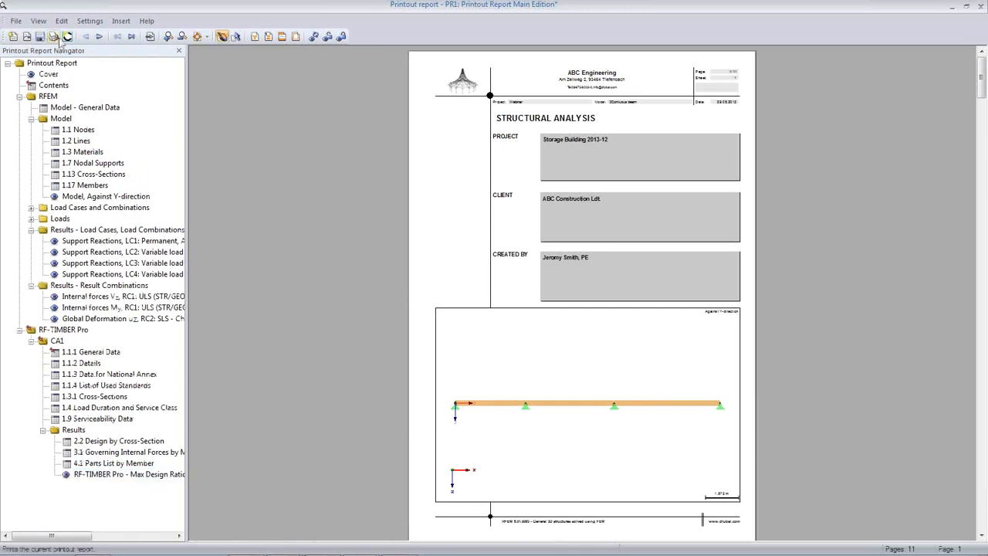
Show the report two pages at a time and examine the support reactions, internal forces, deformation and RF-TIMBER Pro design results
{"action": "left_click", "coordinate": [37, 21]}
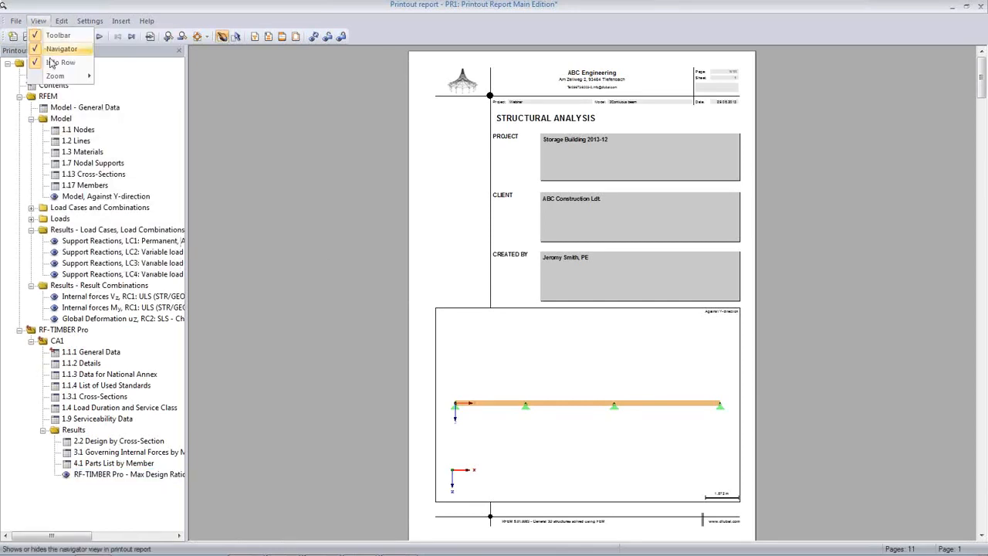
{"action": "mouse_move", "coordinate": [58, 75]}
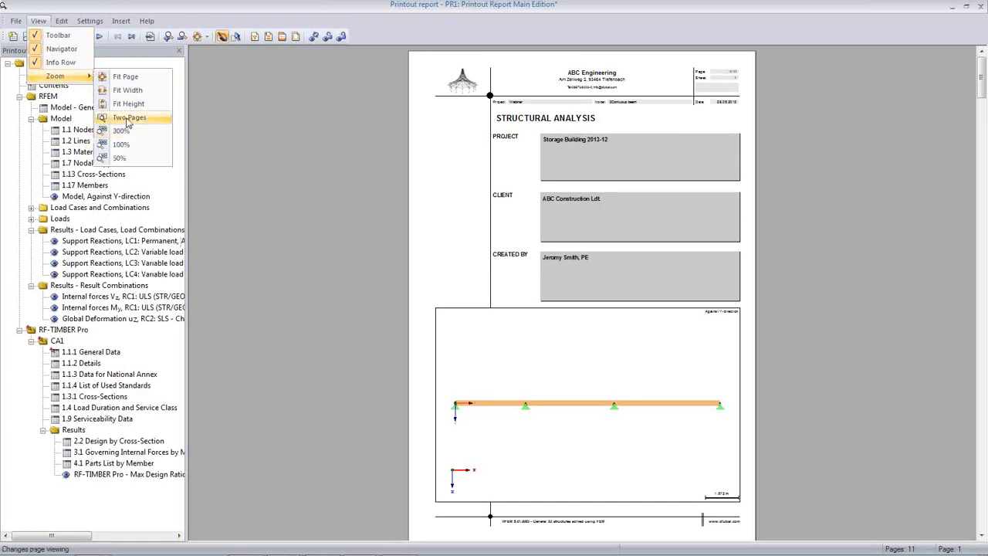
{"action": "left_click", "coordinate": [129, 119]}
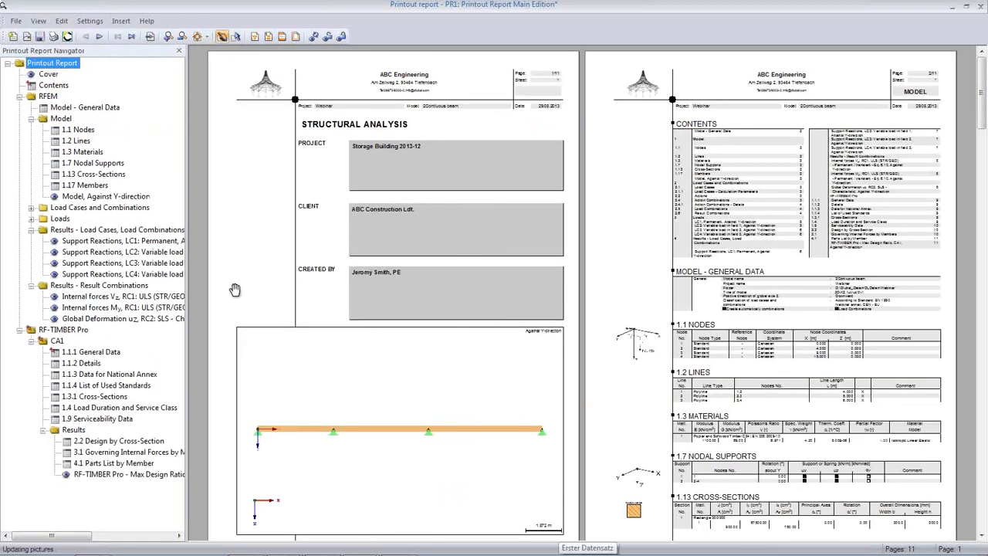
{"action": "left_click", "coordinate": [123, 264]}
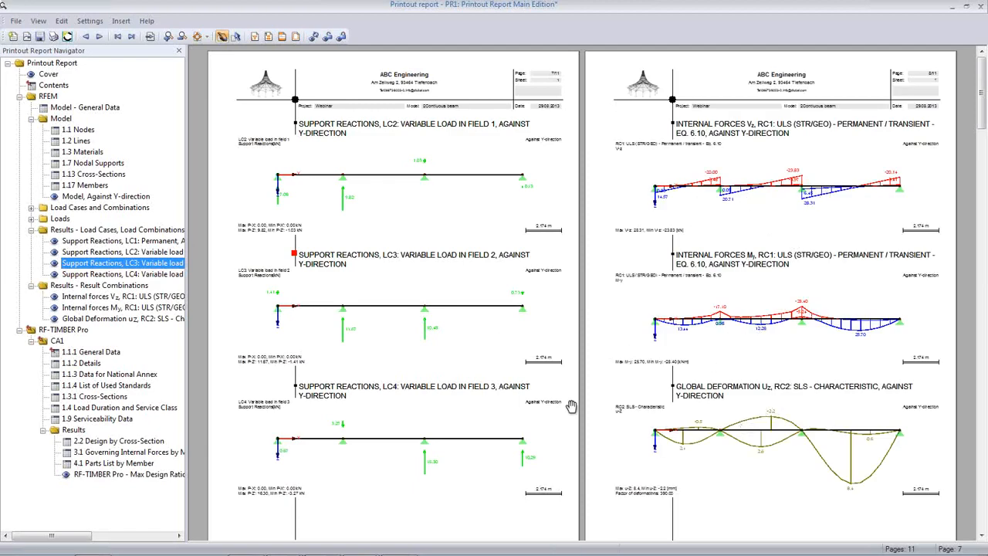
{"action": "scroll", "coordinate": [571, 405], "scroll_direction": "down", "scroll_amount": 10}
{"action": "scroll", "coordinate": [571, 403], "scroll_direction": "down", "scroll_amount": 8}
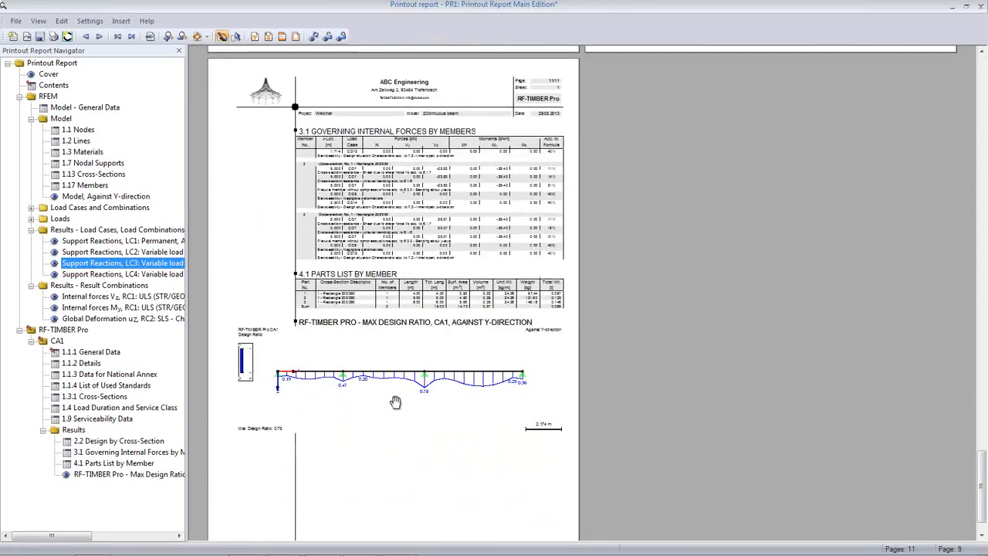
{"action": "scroll", "coordinate": [395, 401], "scroll_direction": "down", "scroll_amount": 2}
{"action": "scroll", "coordinate": [309, 440], "scroll_direction": "up", "scroll_amount": 8}
{"action": "scroll", "coordinate": [313, 397], "scroll_direction": "up", "scroll_amount": 12}
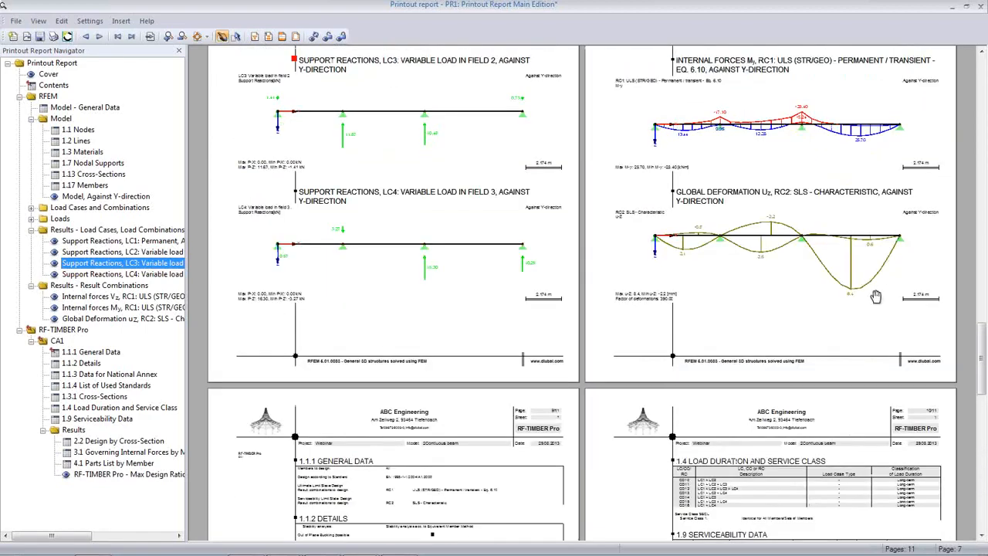
Close the printout report without saving it and reopen the model's parameter list for editing
{"action": "left_click", "coordinate": [981, 7]}
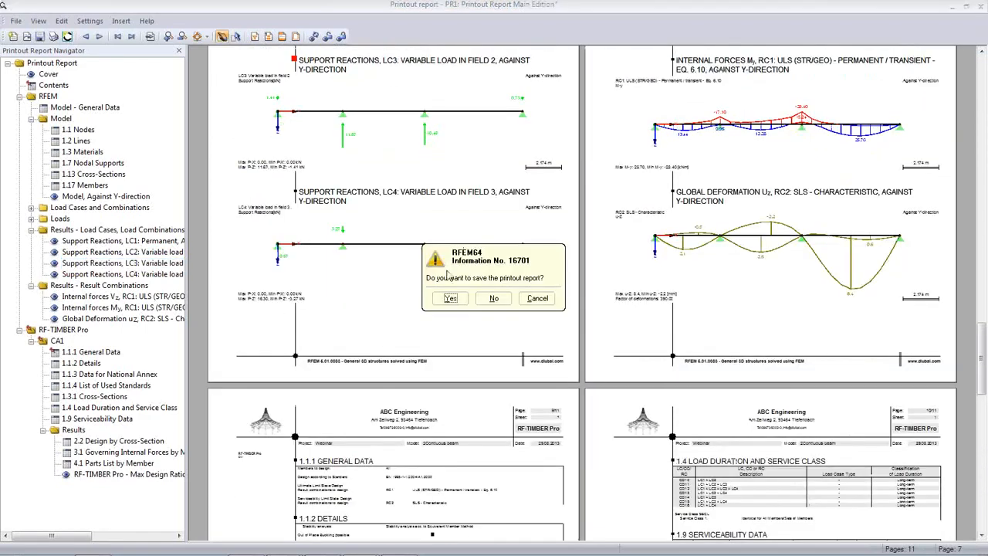
{"action": "left_click", "coordinate": [501, 301]}
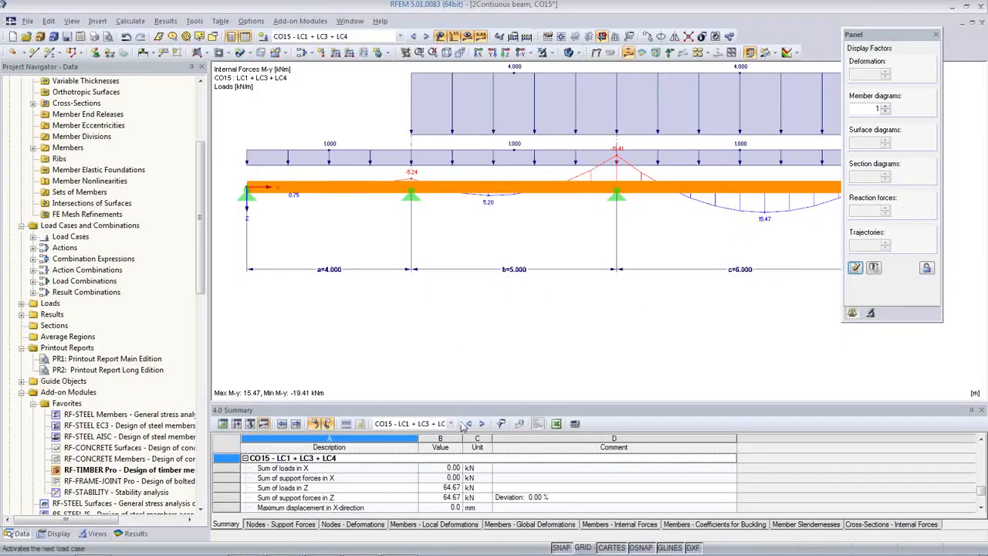
{"action": "left_click", "coordinate": [48, 21]}
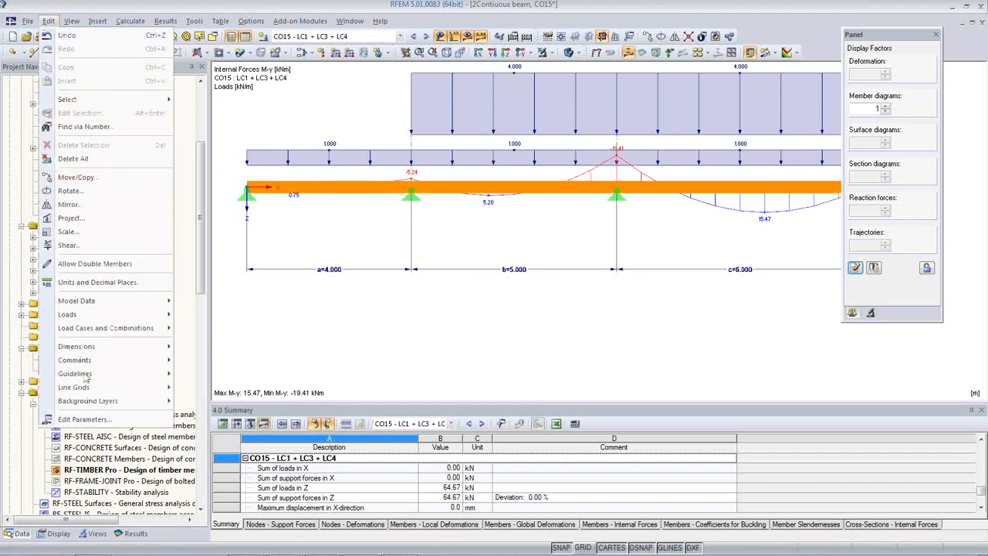
{"action": "left_click", "coordinate": [89, 421]}
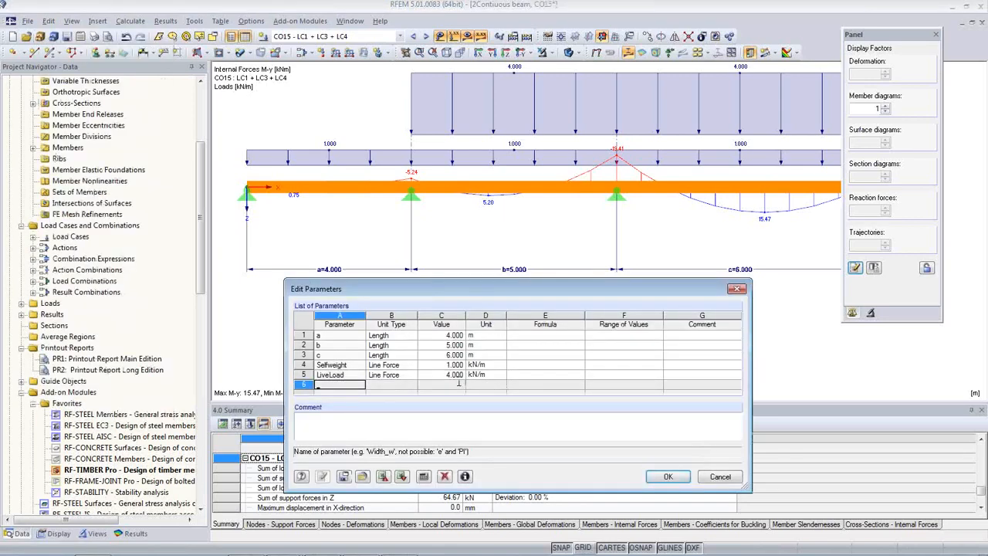
Set the length parameter c to 4 m and recalculate all results of the continuous beam model
{"action": "left_click", "coordinate": [445, 355]}
{"action": "left_click", "coordinate": [445, 355]}
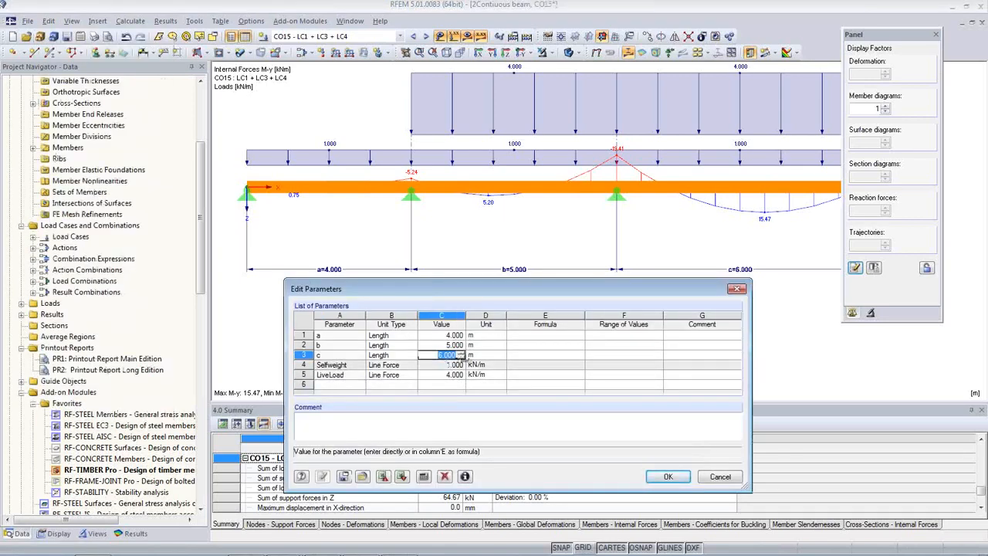
{"action": "type", "text": "4"}
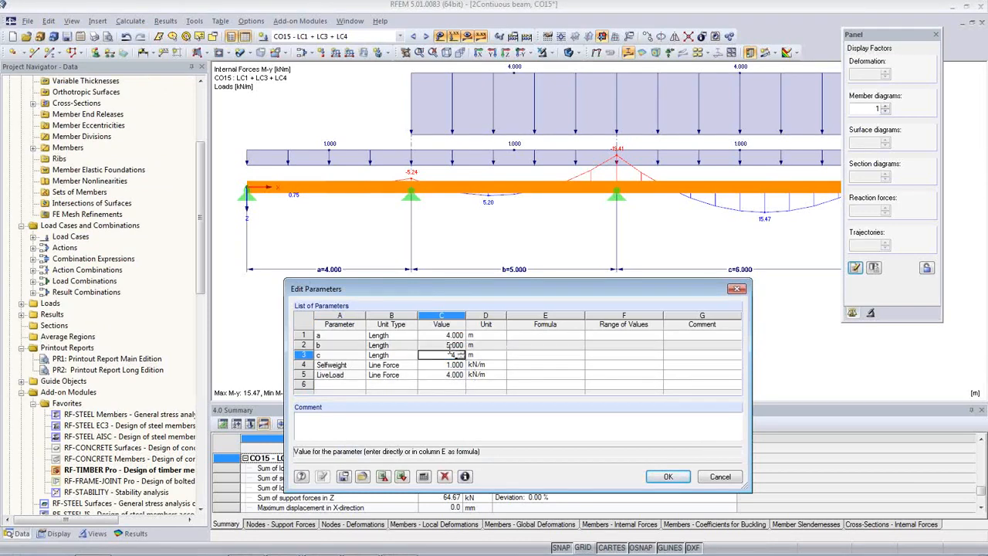
{"action": "left_click", "coordinate": [437, 350]}
{"action": "left_click", "coordinate": [437, 349]}
{"action": "left_click", "coordinate": [437, 353]}
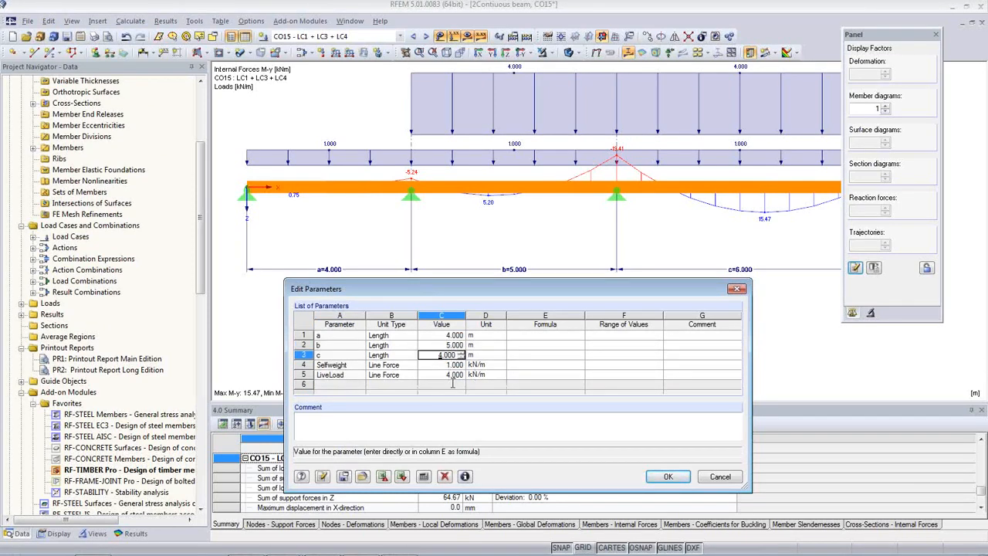
{"action": "left_click", "coordinate": [666, 476]}
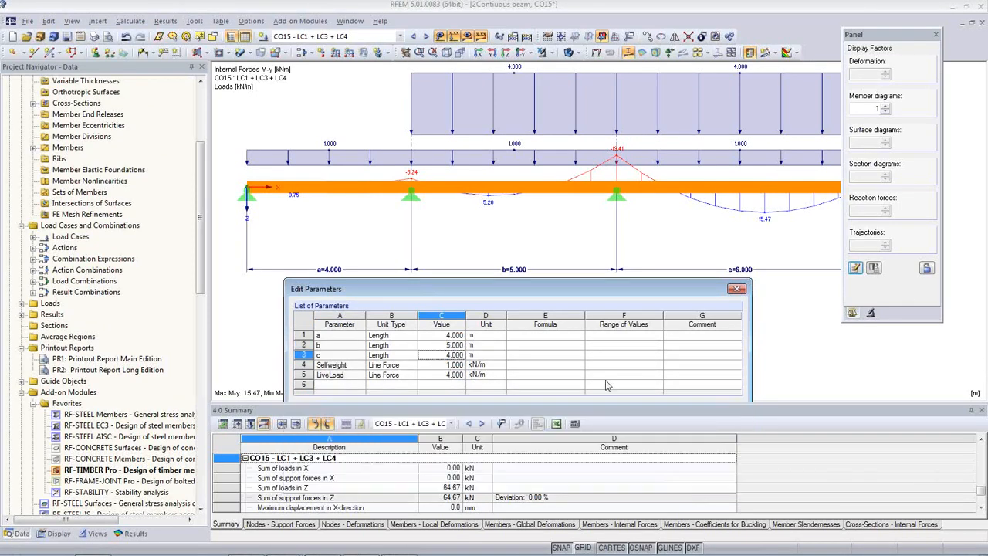
{"action": "left_click", "coordinate": [134, 23]}
{"action": "left_click", "coordinate": [141, 36]}
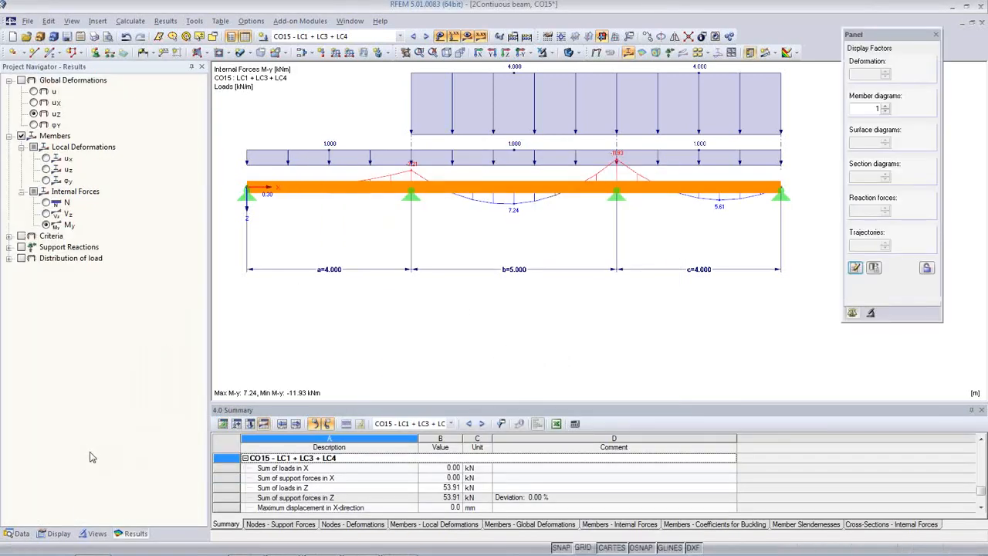
Review the model drawing, result graphics and load tables in the Printout Report Main Edition, and close the report
{"action": "left_click", "coordinate": [17, 533]}
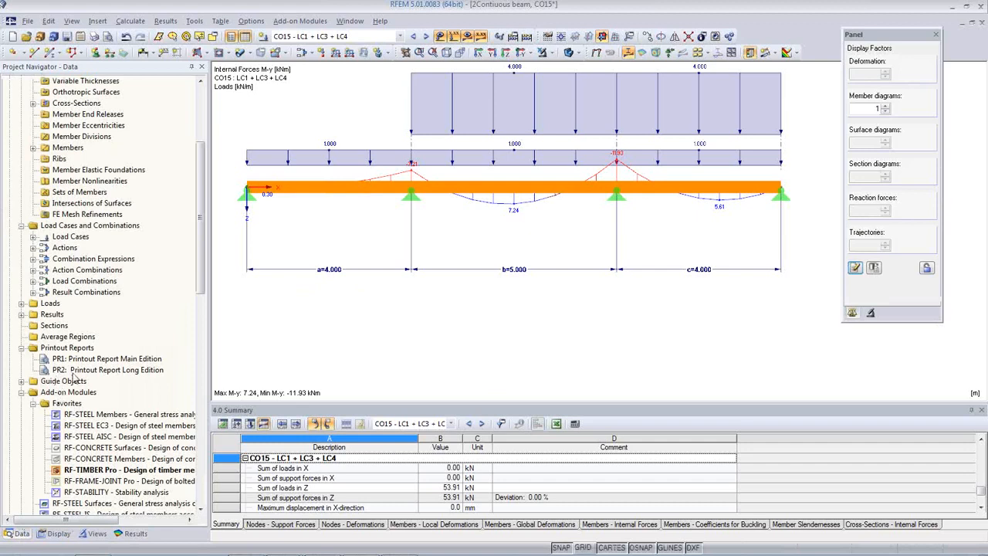
{"action": "left_click", "coordinate": [92, 360]}
{"action": "double_click", "coordinate": [91, 360]}
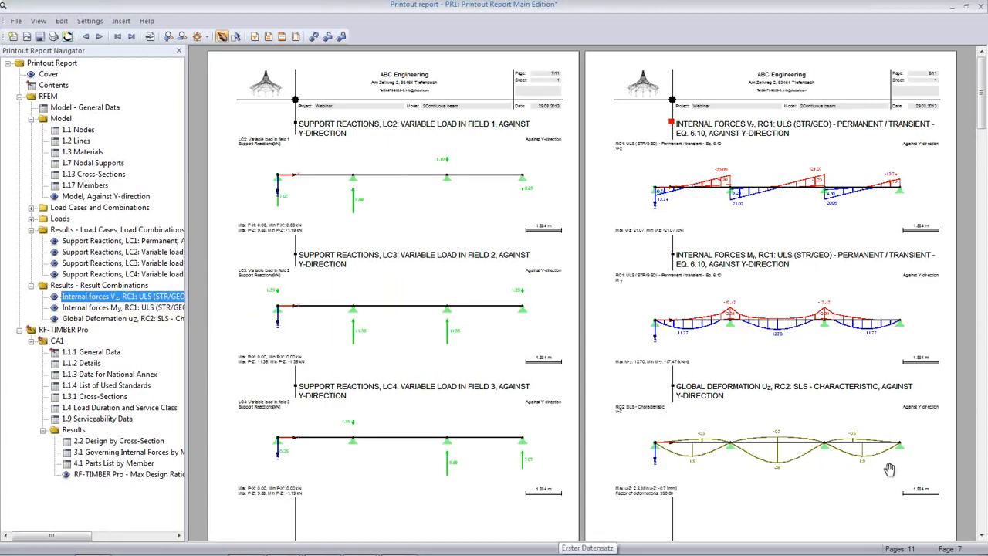
{"action": "scroll", "coordinate": [533, 318], "scroll_direction": "up", "scroll_amount": 10}
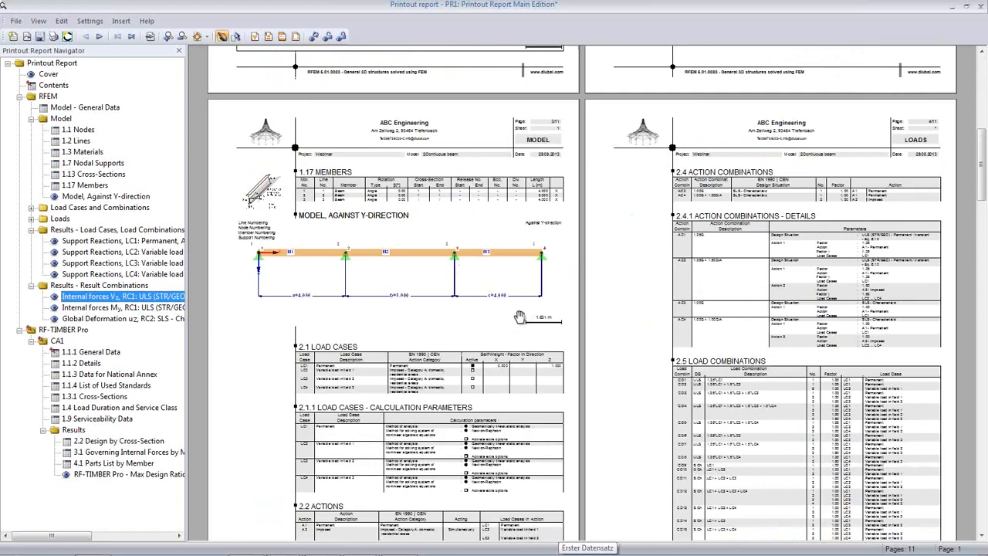
{"action": "scroll", "coordinate": [504, 300], "scroll_direction": "up", "scroll_amount": 2, "text": "ctrl"}
{"action": "scroll", "coordinate": [504, 300], "scroll_direction": "up", "scroll_amount": 2, "text": "ctrl"}
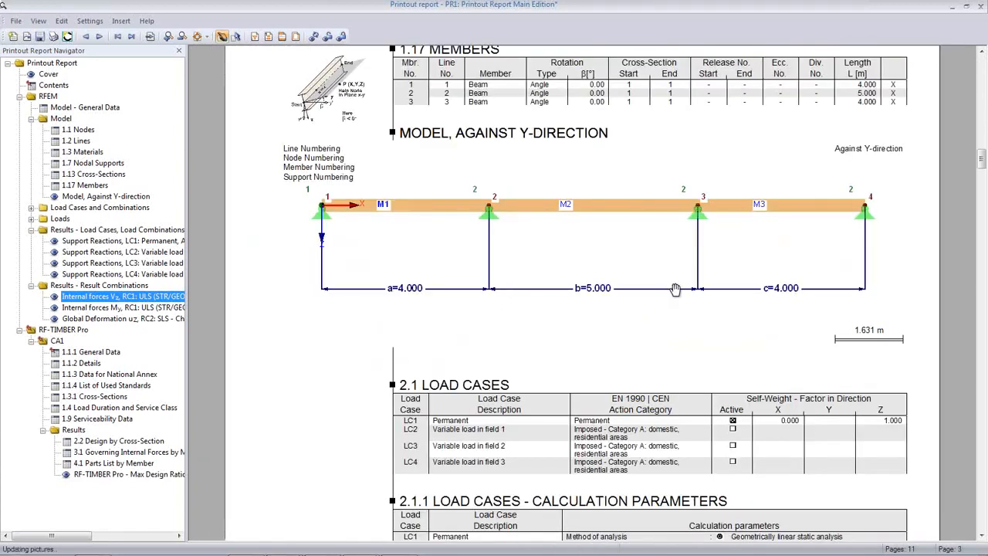
{"action": "scroll", "coordinate": [581, 307], "scroll_direction": "down", "scroll_amount": 10}
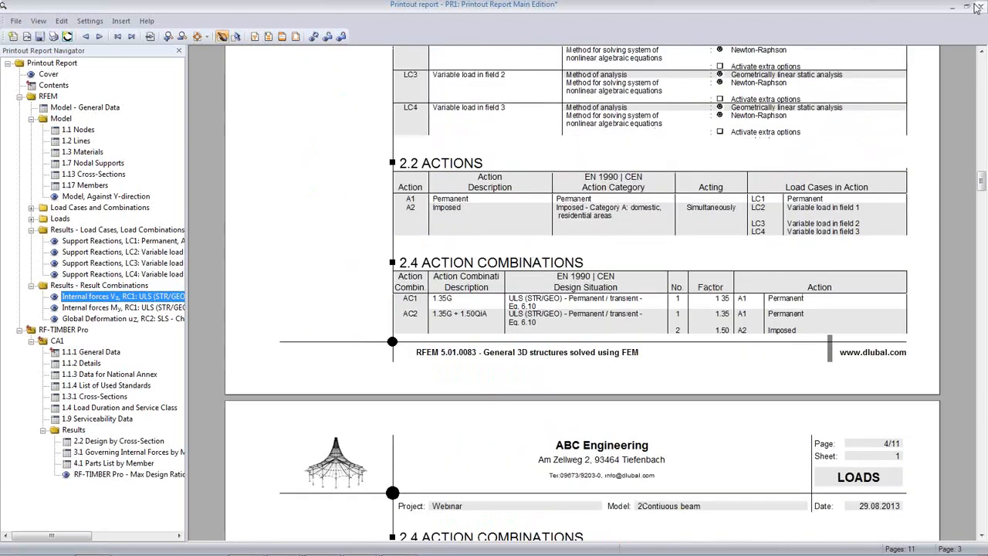
{"action": "left_click", "coordinate": [978, 7]}
{"action": "left_click", "coordinate": [491, 308]}
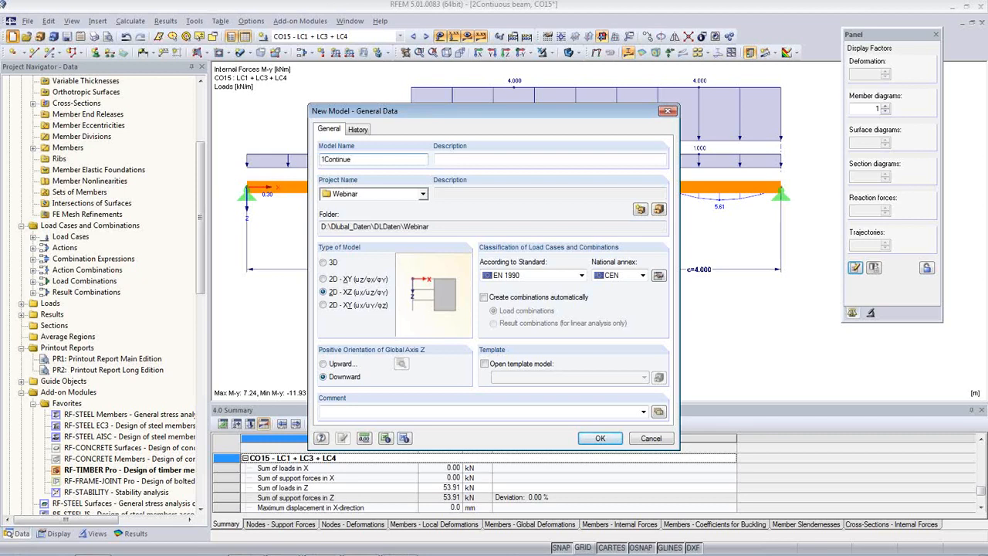
Create the 2D-XZ model 1Continue in the Webinar project and start the continuous beam generator
{"action": "left_click", "coordinate": [609, 440]}
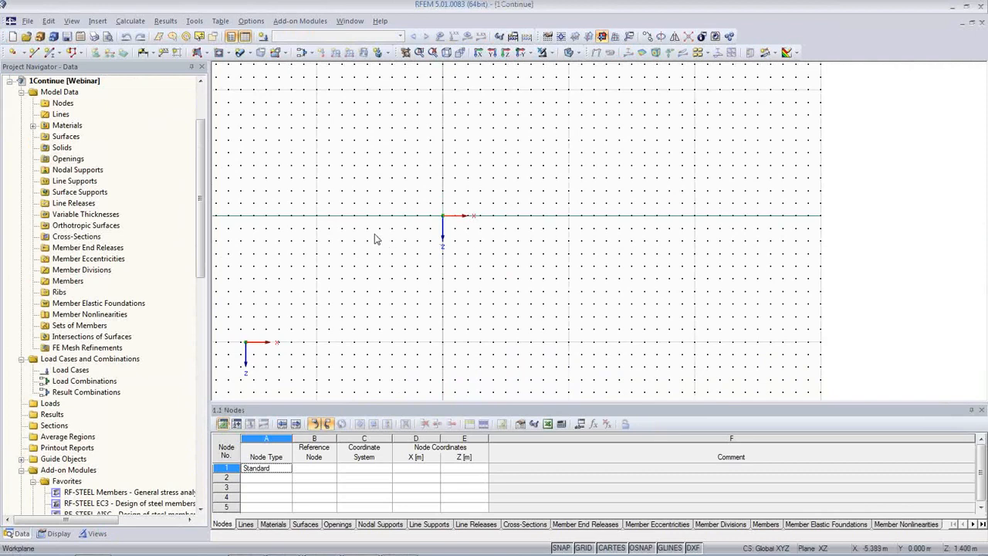
{"action": "left_click", "coordinate": [192, 21]}
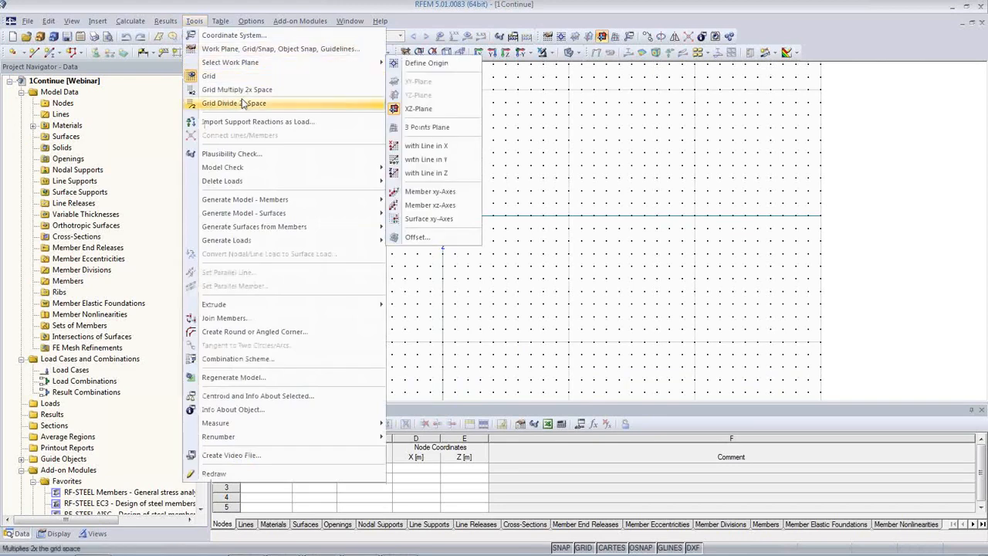
{"action": "mouse_move", "coordinate": [260, 200]}
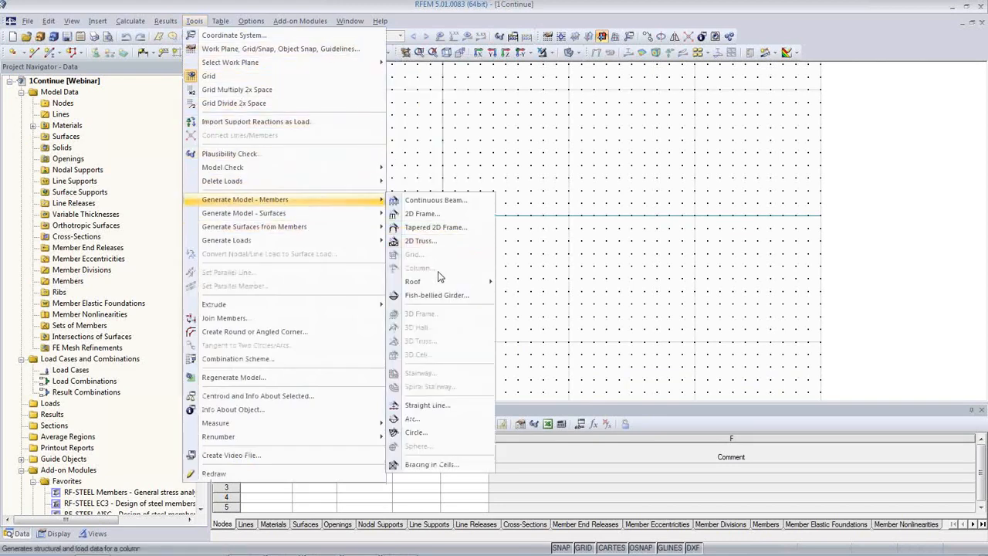
{"action": "left_click", "coordinate": [436, 201]}
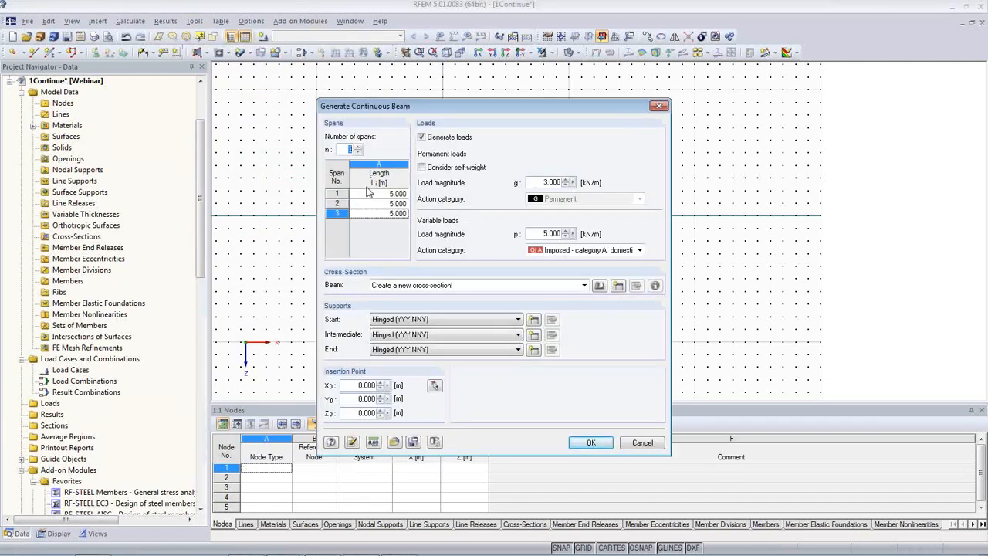
Specify three spans with a permanent load of 3 kN/m and a variable load of 5 kN/m
{"action": "left_click", "coordinate": [358, 146]}
{"action": "left_click", "coordinate": [358, 152]}
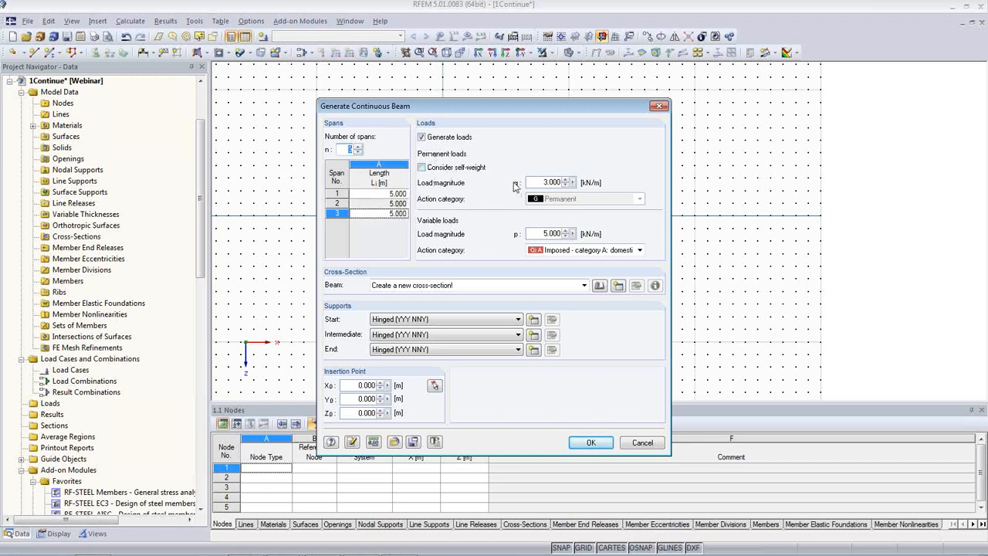
{"action": "double_click", "coordinate": [539, 183]}
{"action": "double_click", "coordinate": [548, 233]}
Define a new rectangular timber cross-section 300 mm wide and 500 mm high, made of Poplar and Softwood Timber C24
{"action": "left_click", "coordinate": [618, 285]}
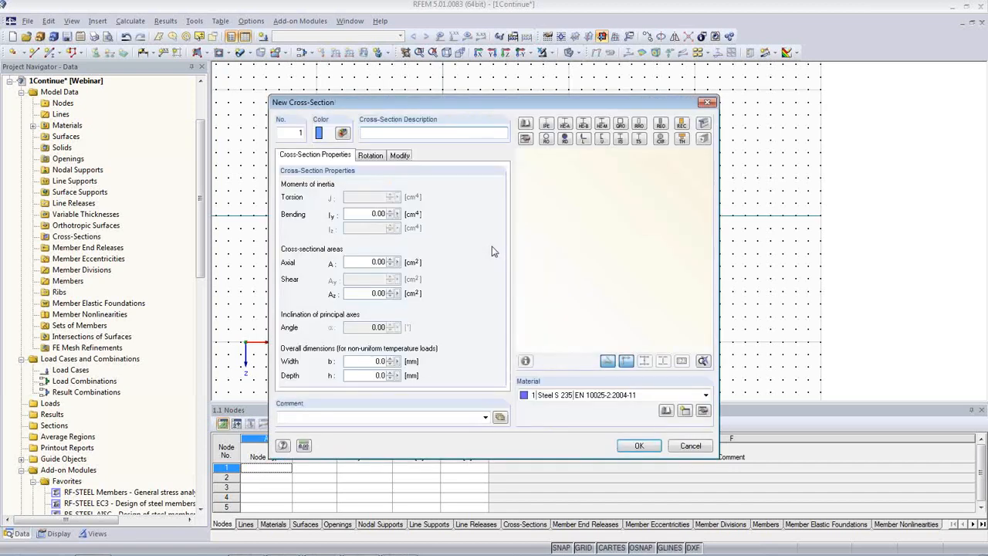
{"action": "left_click", "coordinate": [679, 137]}
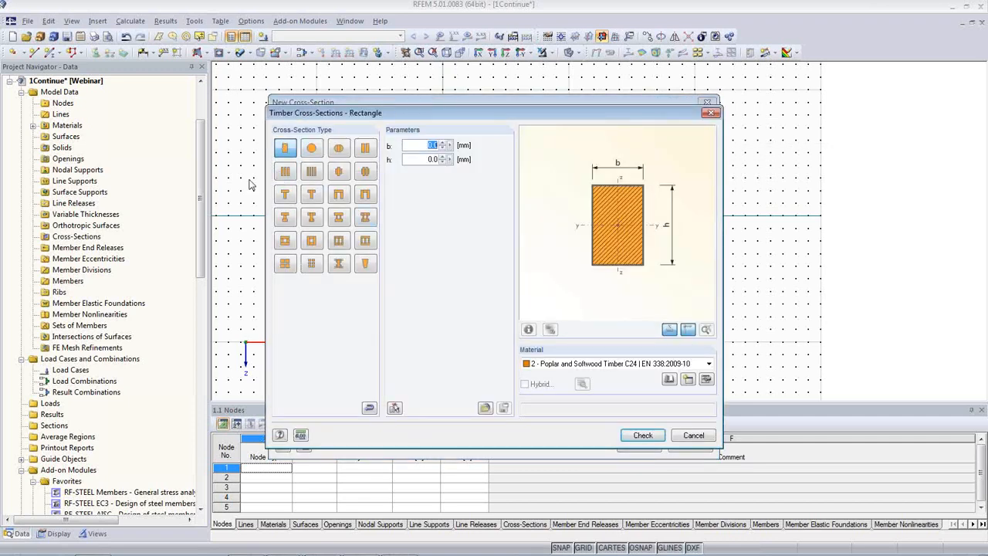
{"action": "type", "text": "3"}
{"action": "key", "text": "Tab"}
{"action": "type", "text": "50"}
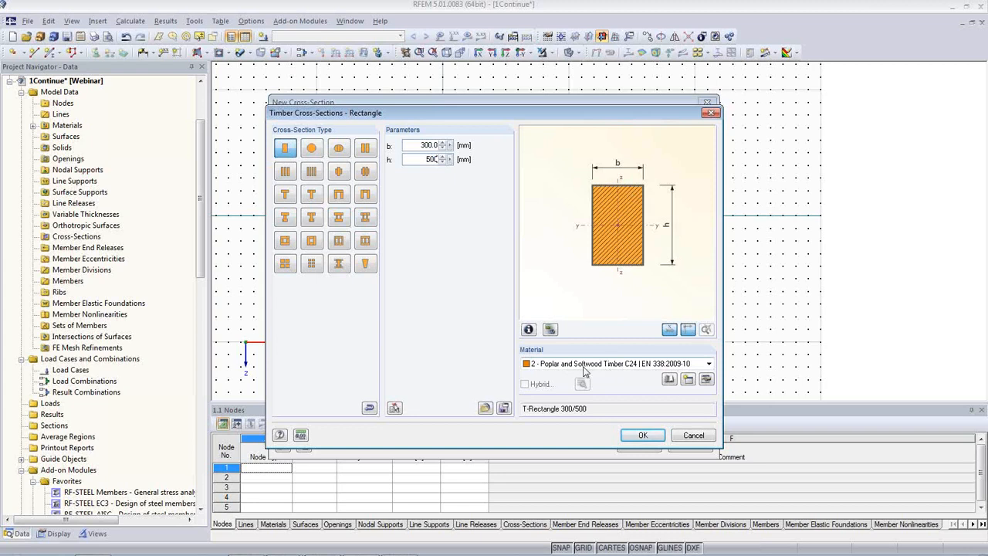
{"action": "left_click", "coordinate": [708, 364]}
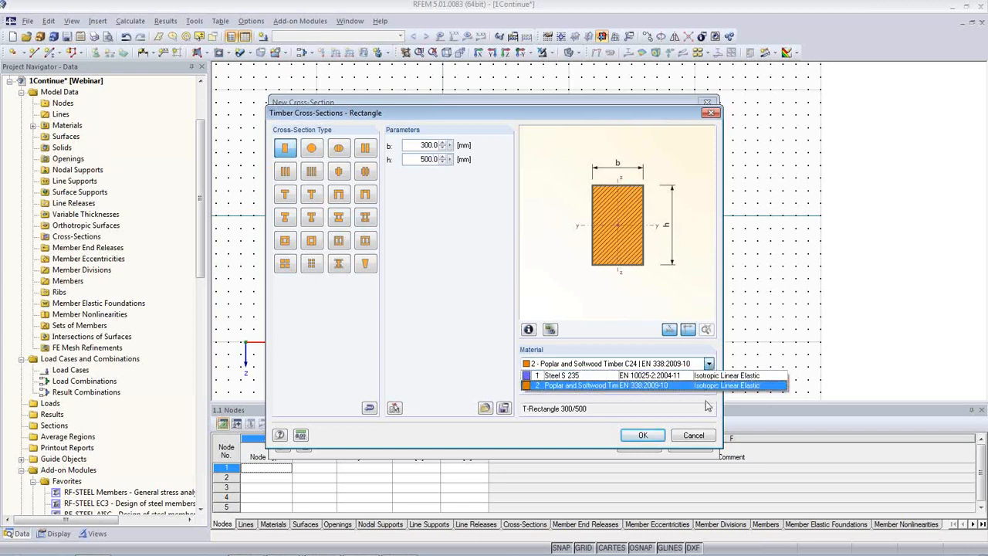
{"action": "left_click", "coordinate": [649, 390]}
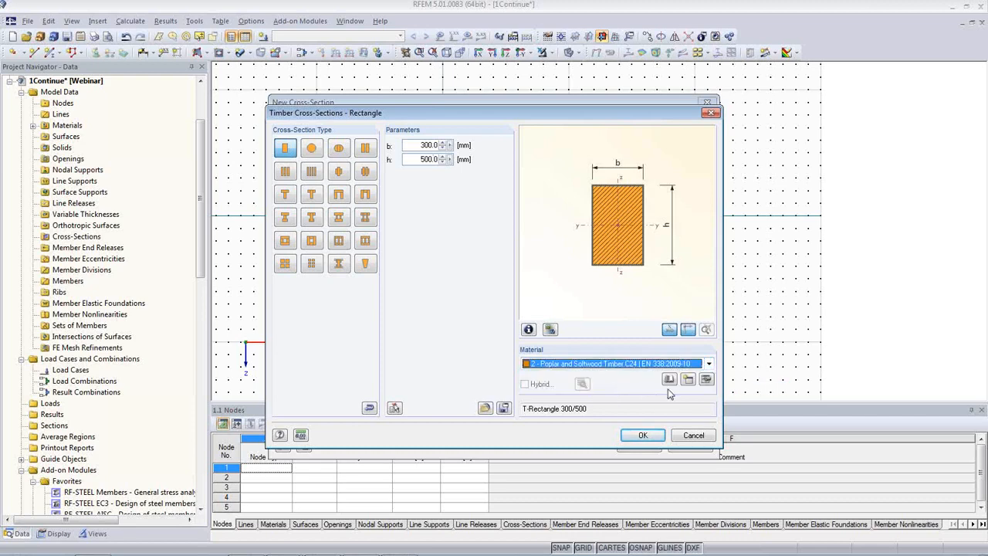
Review the C24 timber's constants and library entry, keep the material, and accept the rectangular section's dimensions
{"action": "left_click", "coordinate": [707, 380]}
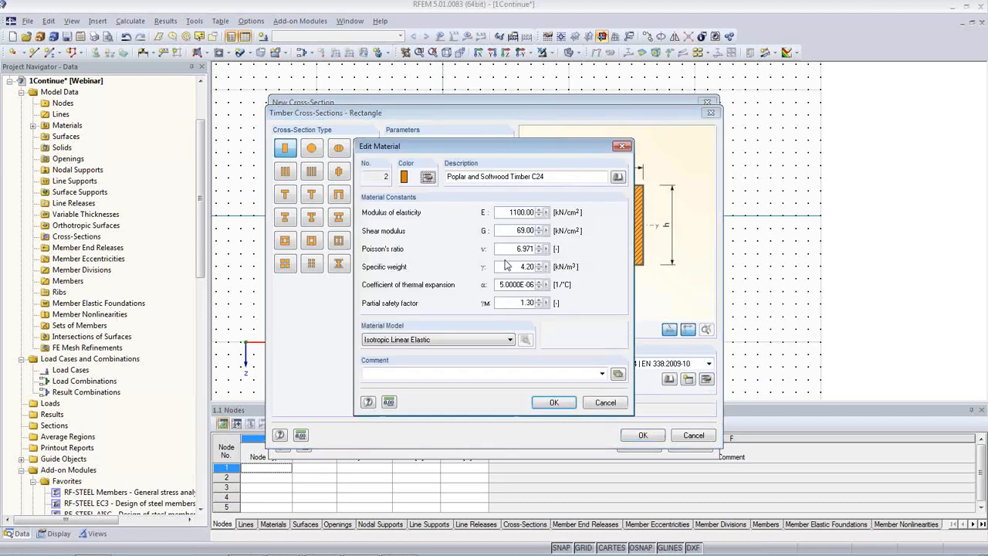
{"action": "left_click", "coordinate": [618, 178]}
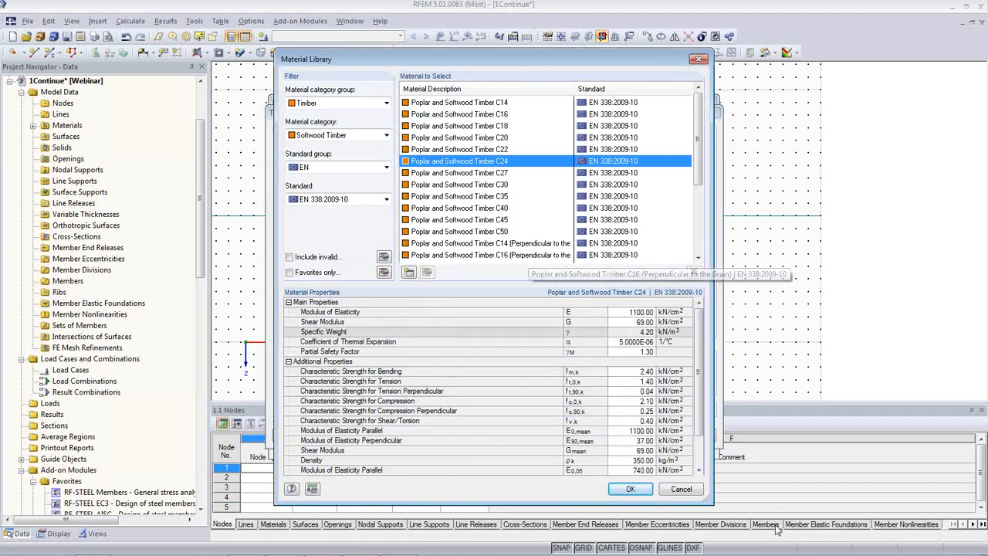
{"action": "left_click", "coordinate": [678, 492]}
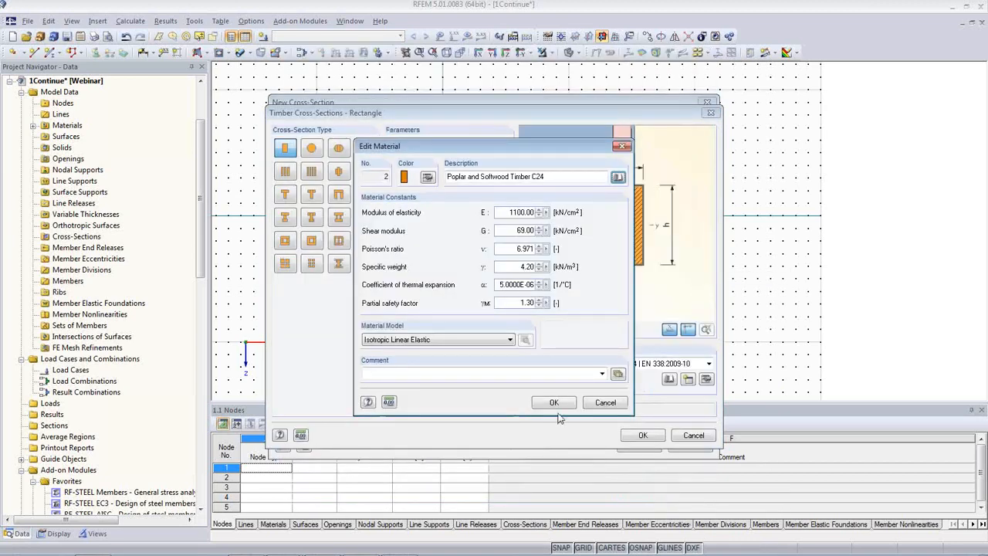
{"action": "left_click", "coordinate": [551, 403]}
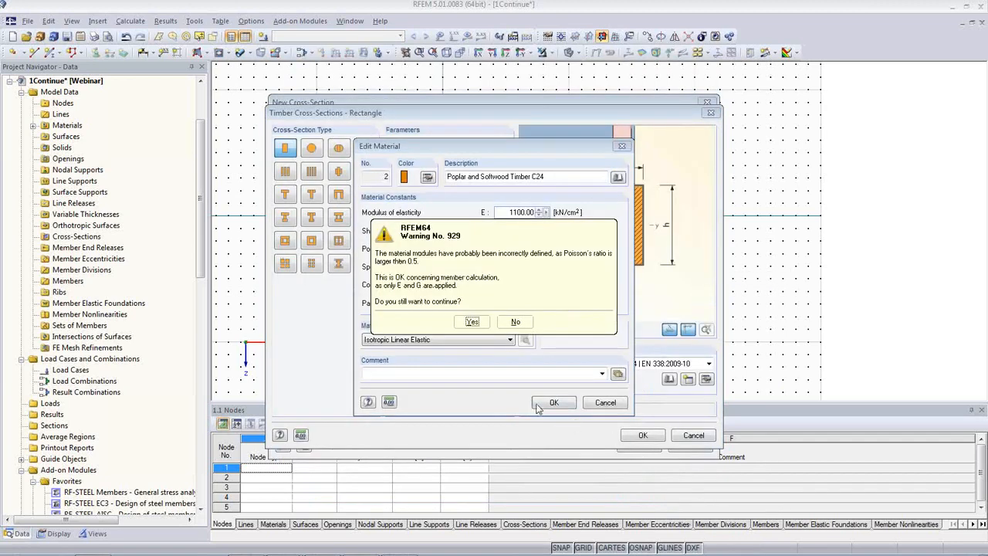
{"action": "left_click", "coordinate": [468, 321]}
{"action": "left_click", "coordinate": [640, 436]}
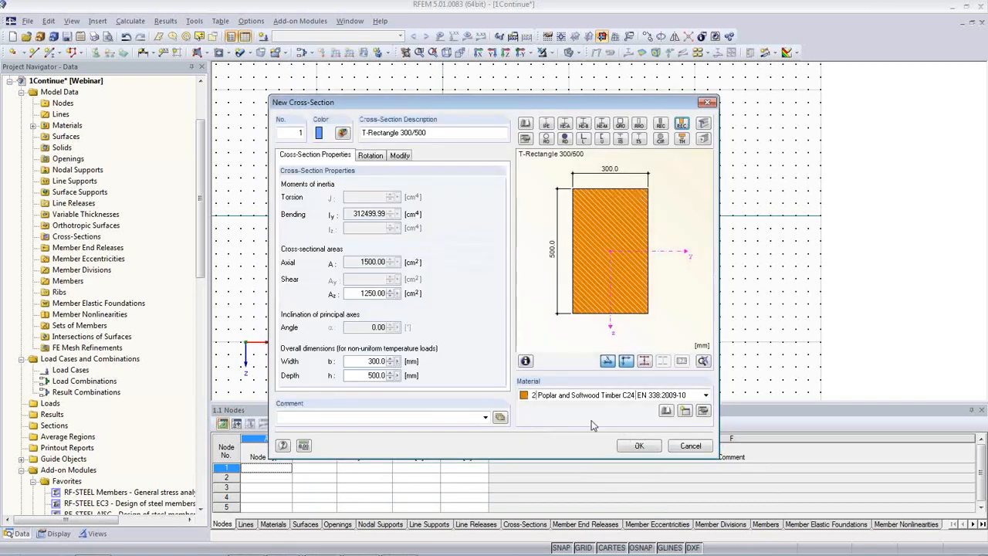
Inspect the new cross-section's detailed properties and its stress points
{"action": "left_click", "coordinate": [525, 361]}
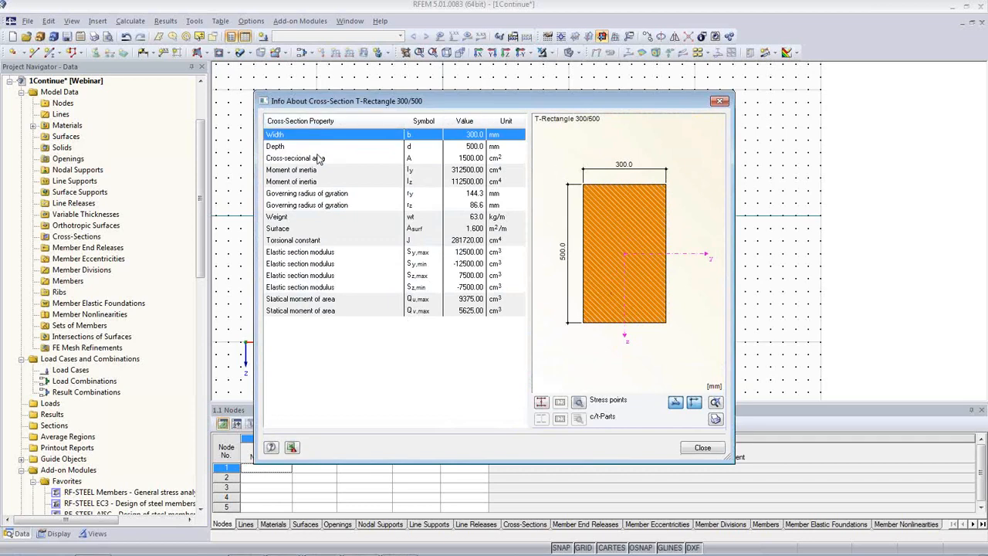
{"action": "left_click", "coordinate": [579, 402]}
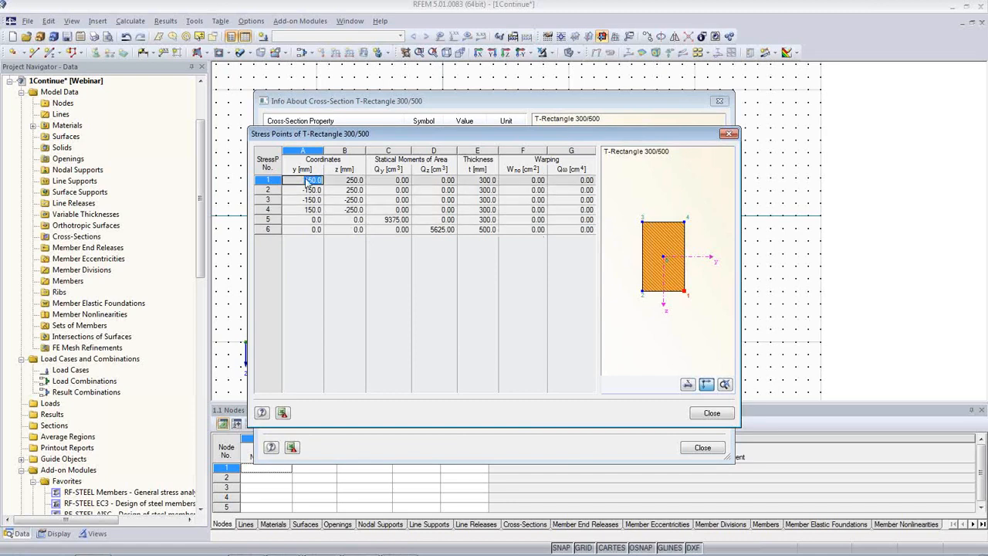
{"action": "left_click", "coordinate": [711, 413]}
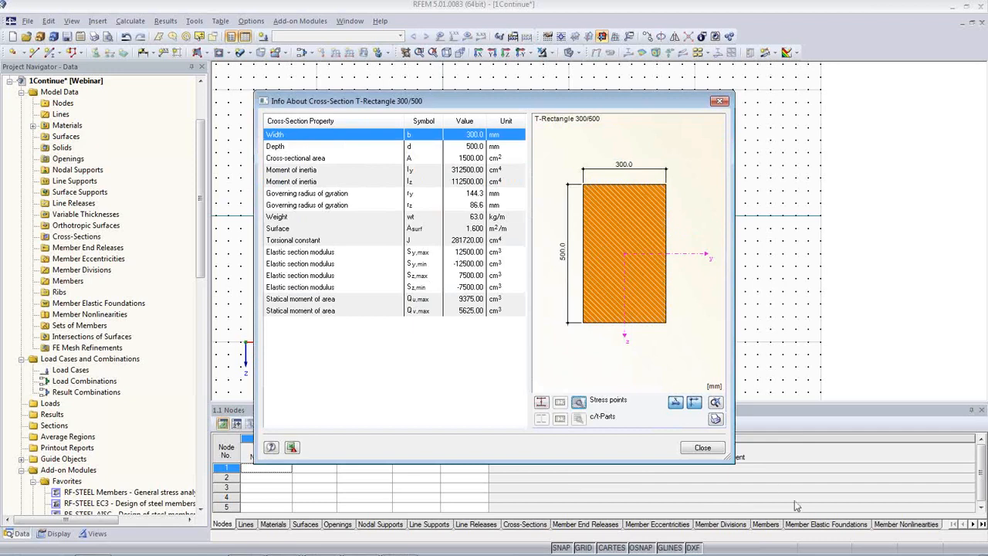
{"action": "left_click", "coordinate": [702, 447]}
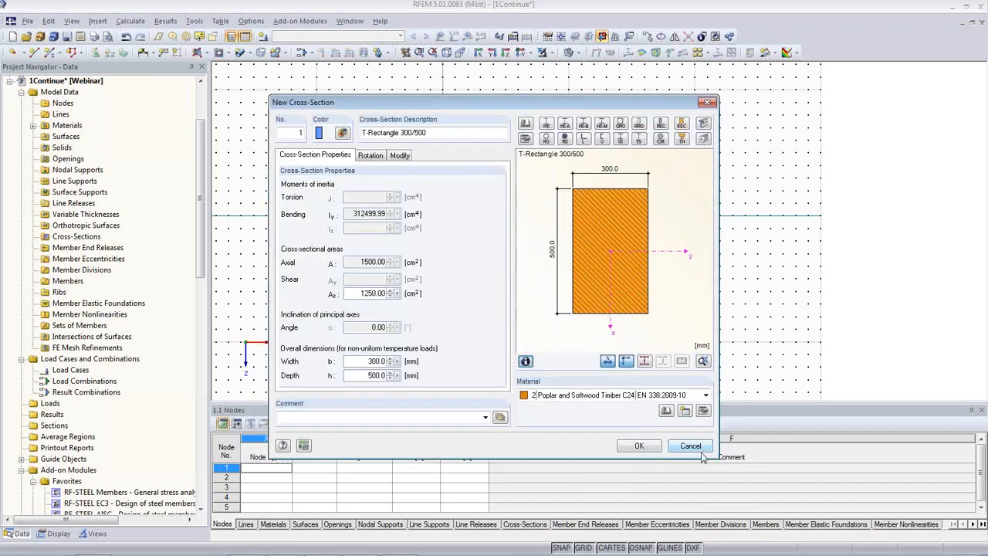
Accept the T-Rectangle 300/500 cross-section and generate the three-span continuous beam with its loads
{"action": "left_click", "coordinate": [641, 448]}
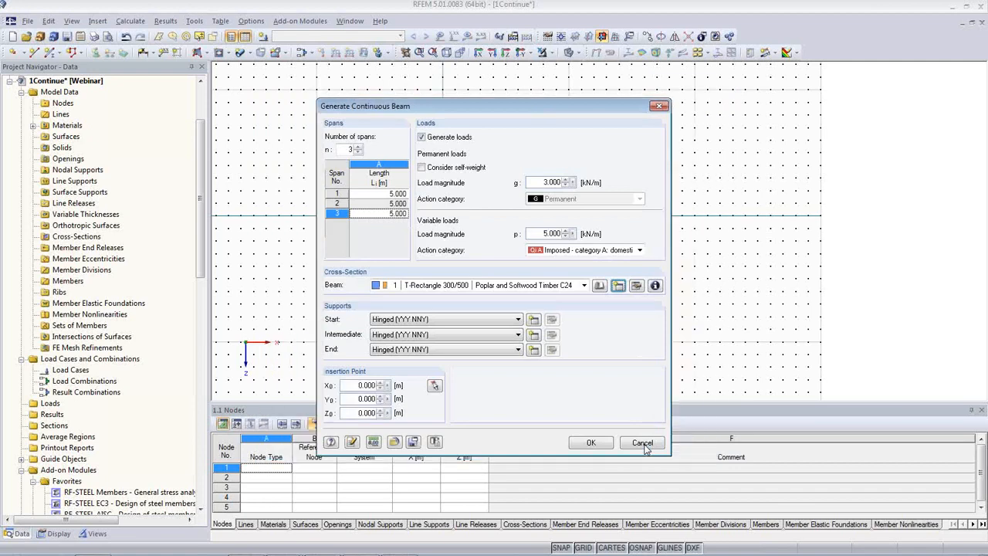
{"action": "left_click", "coordinate": [590, 443]}
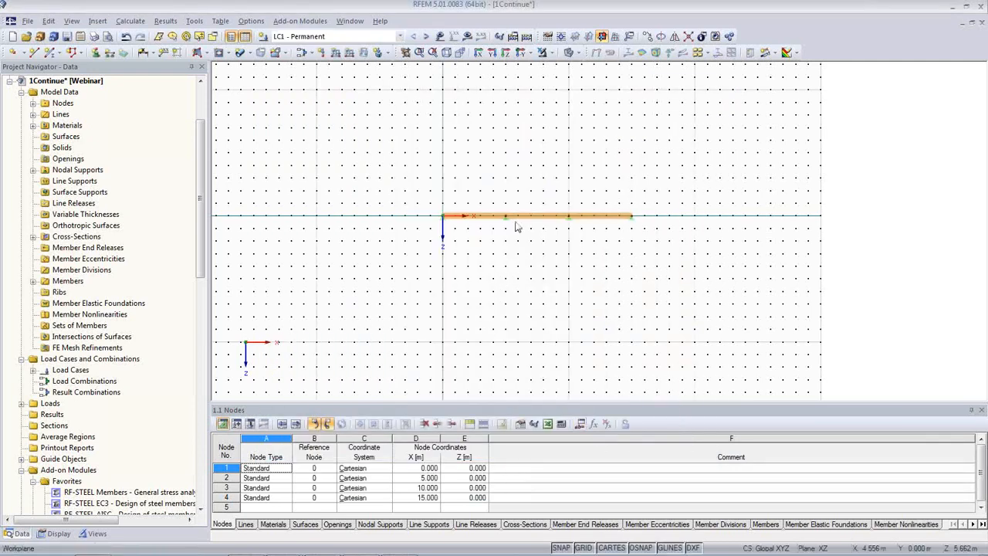
{"action": "scroll", "coordinate": [517, 226], "scroll_direction": "up", "scroll_amount": 3}
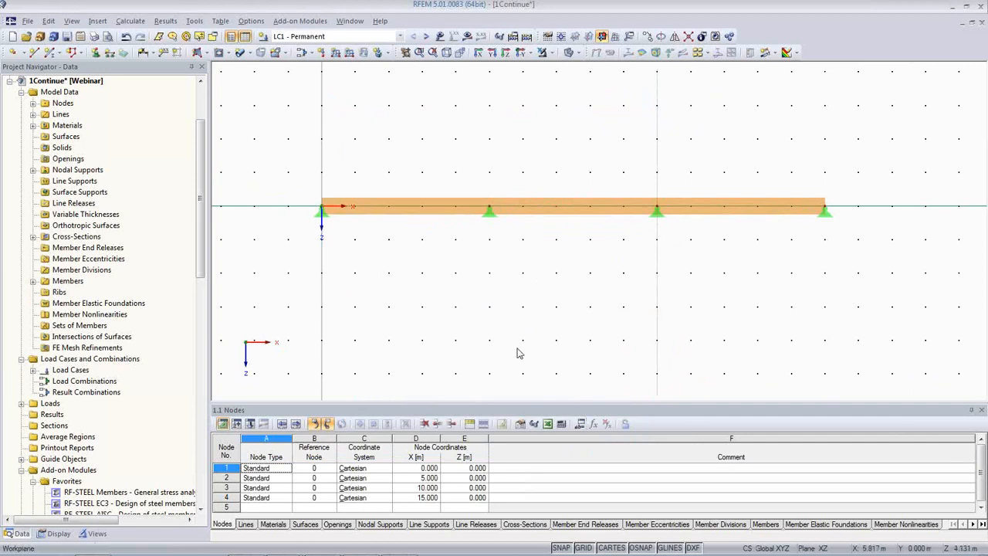
Hide the work plane grid and display the loads of load case LC1 on the beam
{"action": "left_click", "coordinate": [582, 547]}
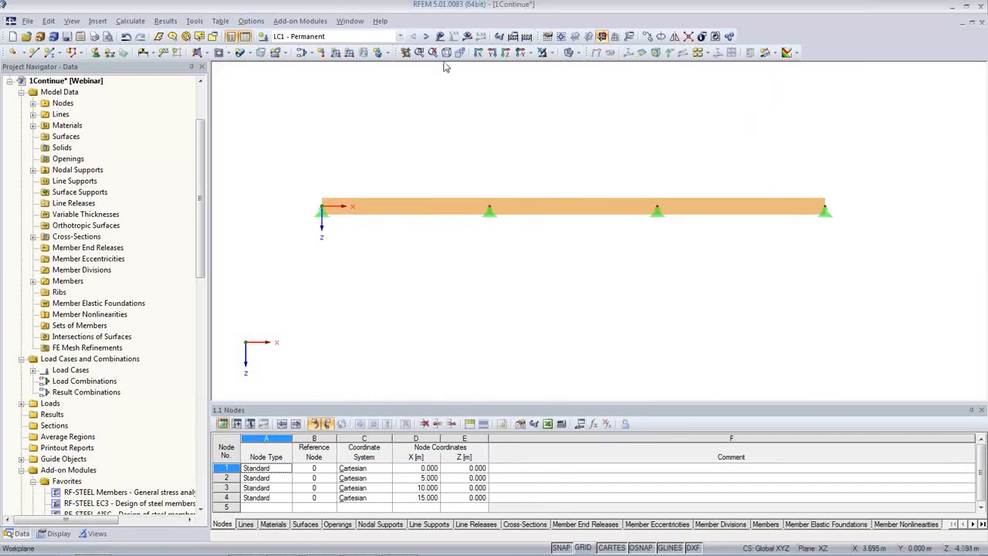
{"action": "left_click", "coordinate": [425, 36]}
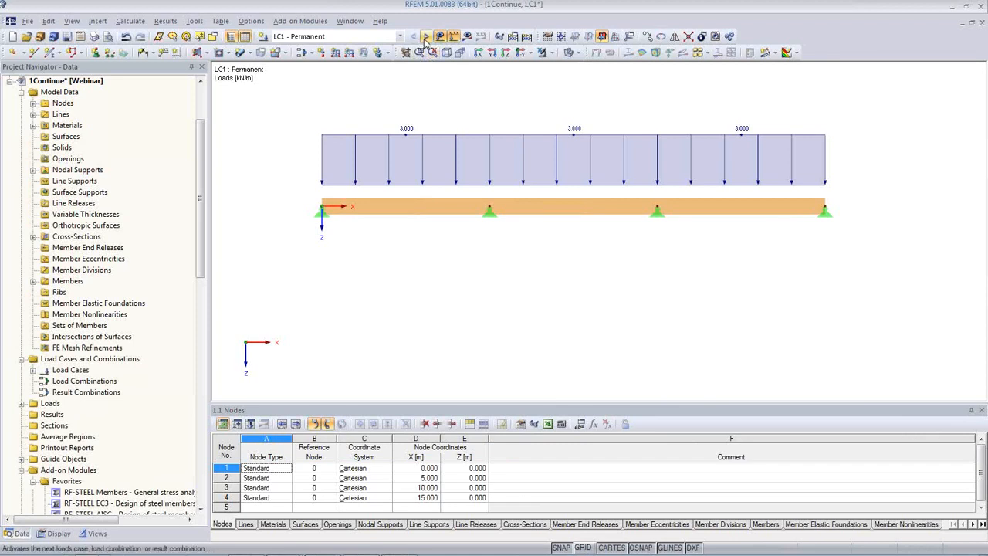
Step through the following load cases up to LC4, viewing each variable load on the beam
{"action": "left_click", "coordinate": [425, 36]}
{"action": "left_click", "coordinate": [426, 36]}
{"action": "left_click", "coordinate": [425, 36]}
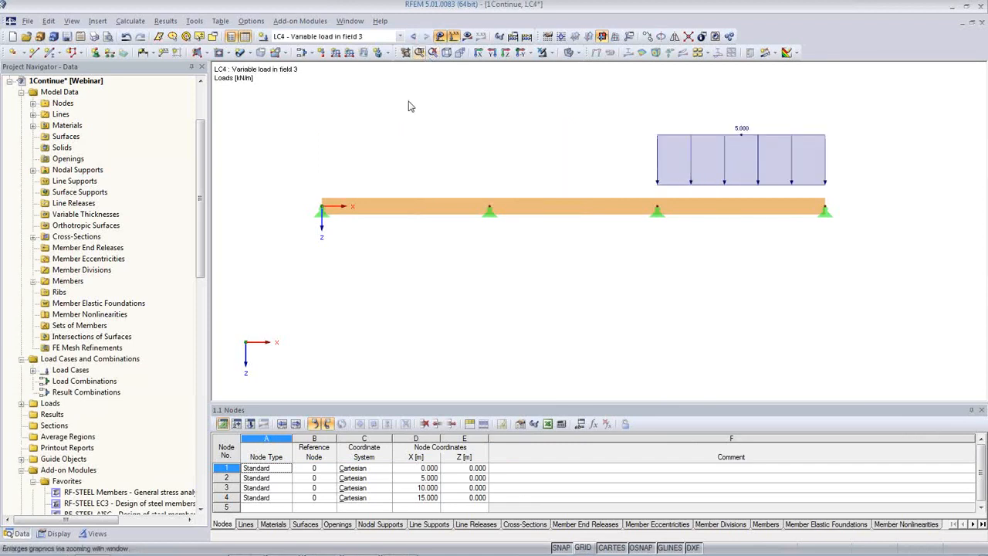
In the model's general data, keep EN 1990 with the CEN annex and activate automatic creation of load combinations
{"action": "right_click", "coordinate": [66, 82]}
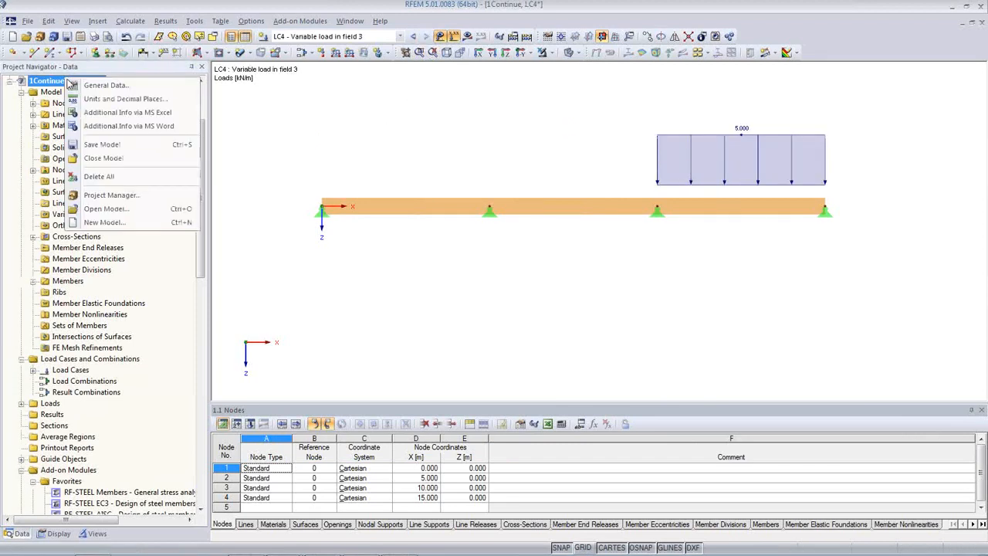
{"action": "left_click", "coordinate": [91, 88]}
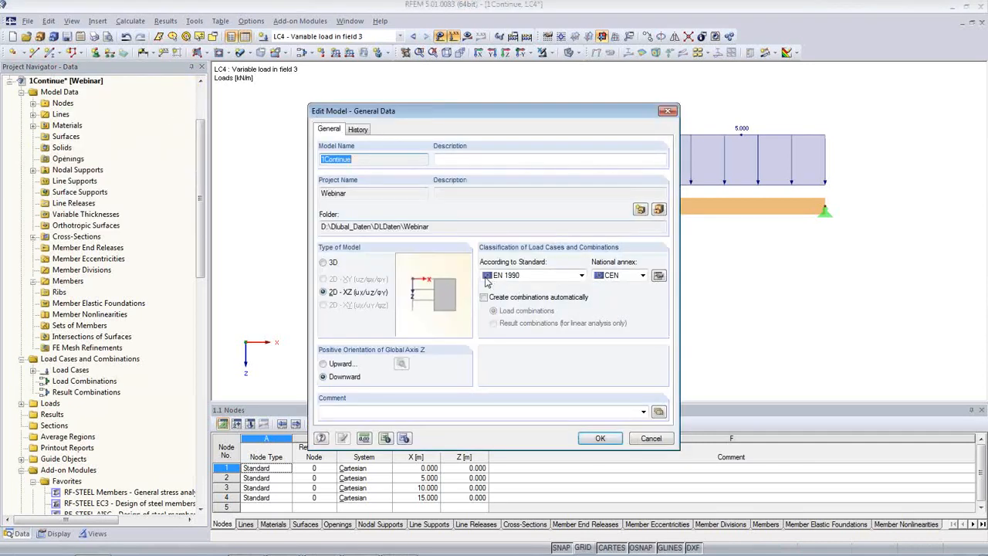
{"action": "left_click", "coordinate": [582, 275]}
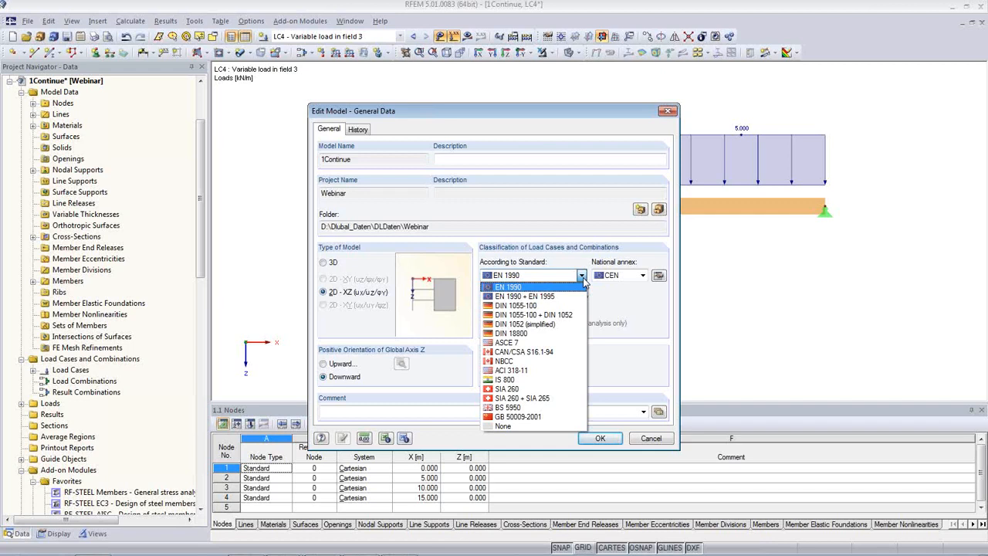
{"action": "left_click", "coordinate": [534, 286]}
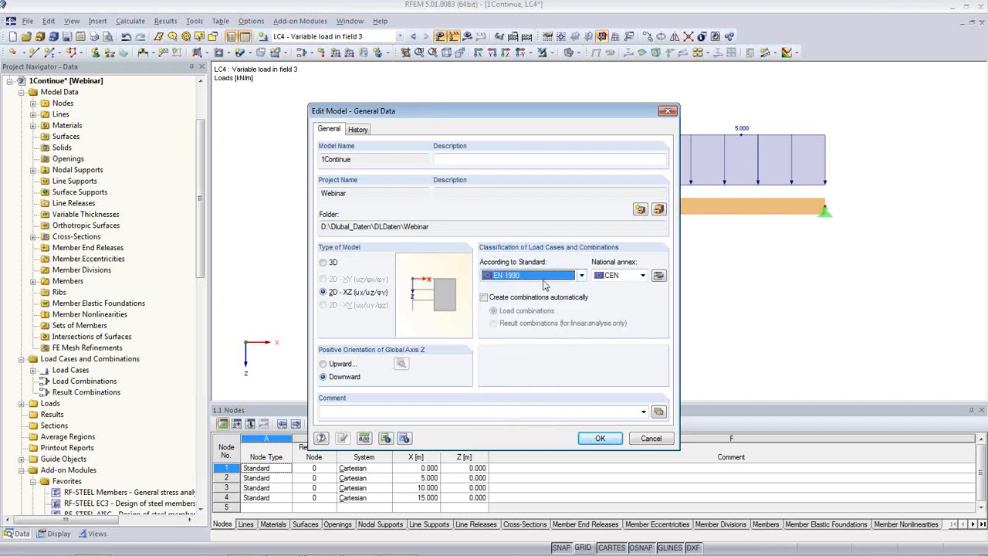
{"action": "left_click", "coordinate": [642, 275]}
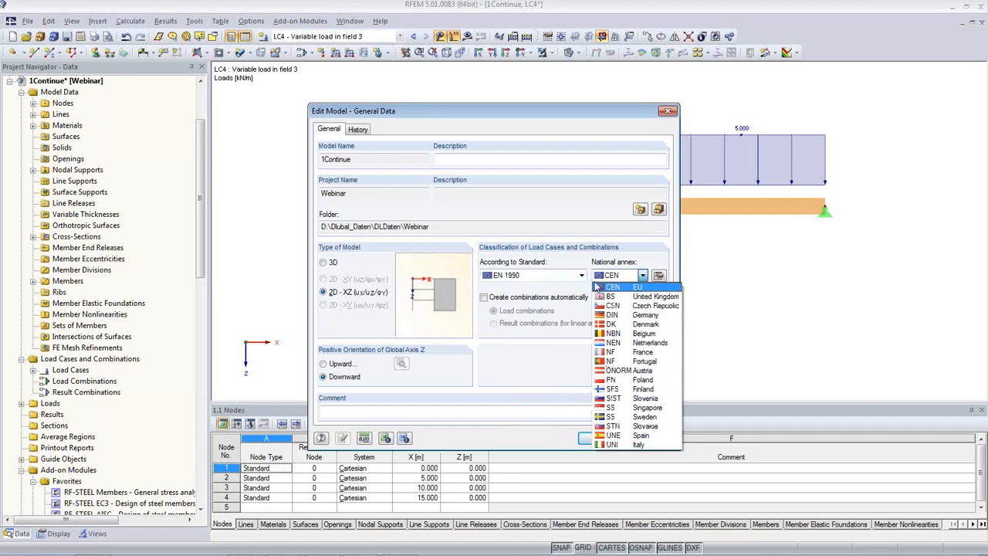
{"action": "left_click", "coordinate": [614, 287]}
{"action": "left_click", "coordinate": [485, 298]}
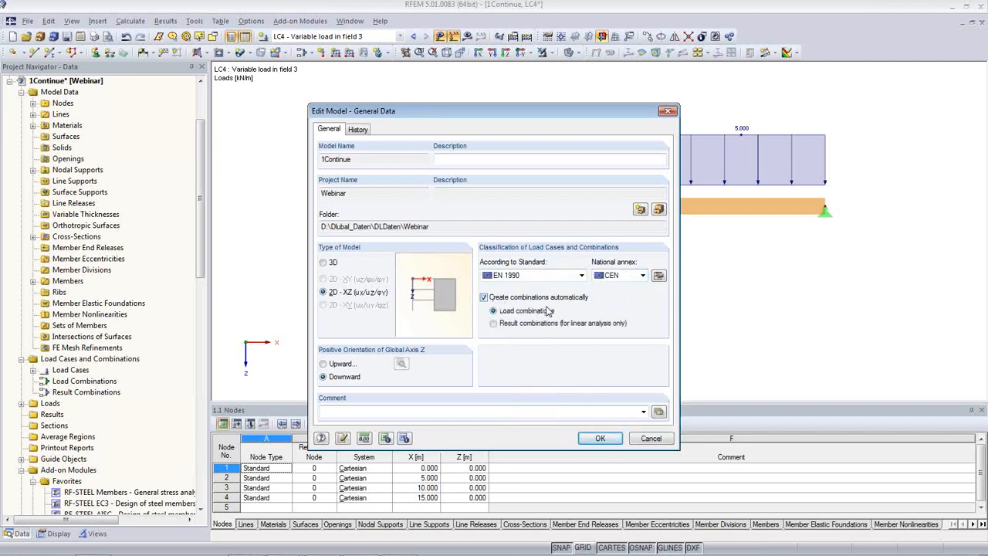
{"action": "left_click", "coordinate": [600, 439]}
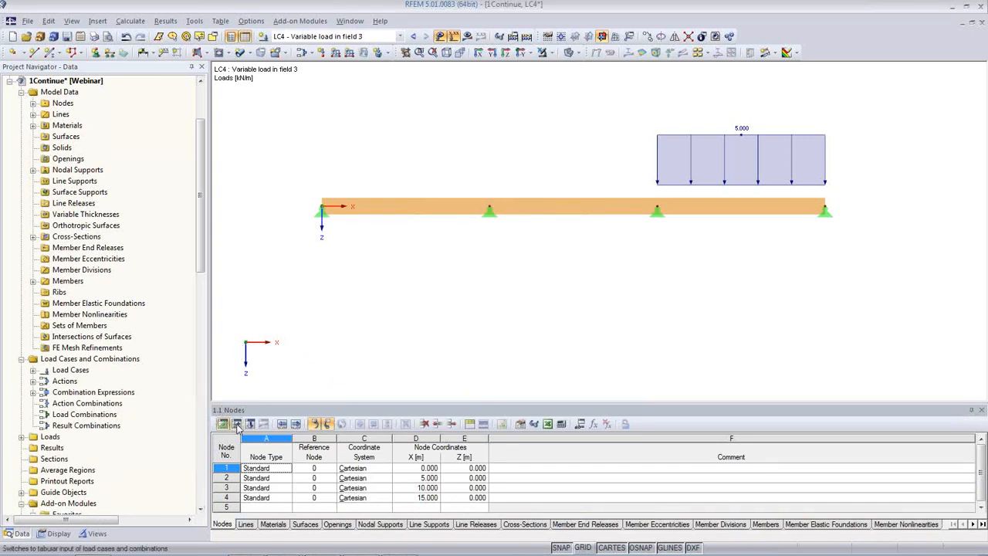
Review load cases LC1 to LC4 in an enlarged load case table, and display load combination CO3 on the beam
{"action": "left_click", "coordinate": [237, 427]}
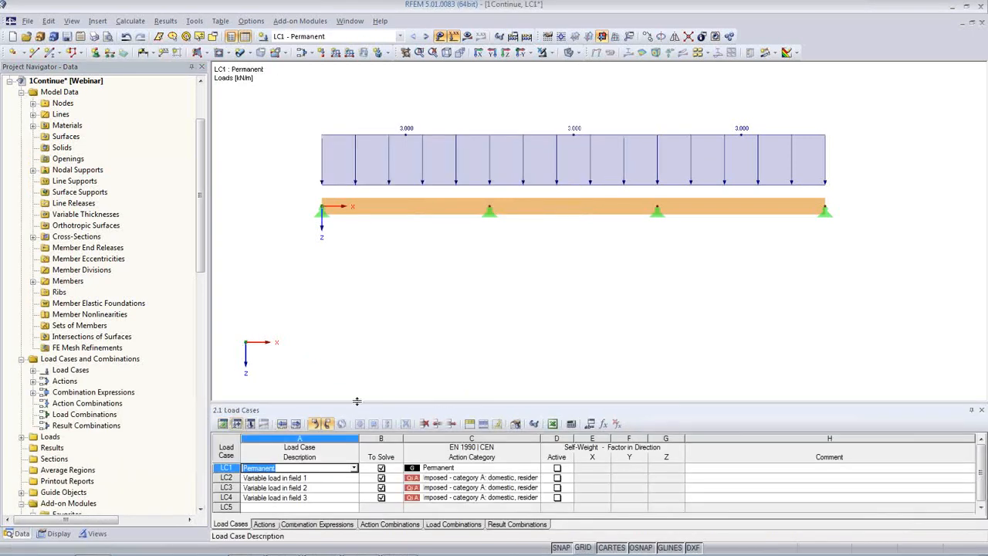
{"action": "left_click_drag", "start_coordinate": [357, 402], "coordinate": [342, 296]}
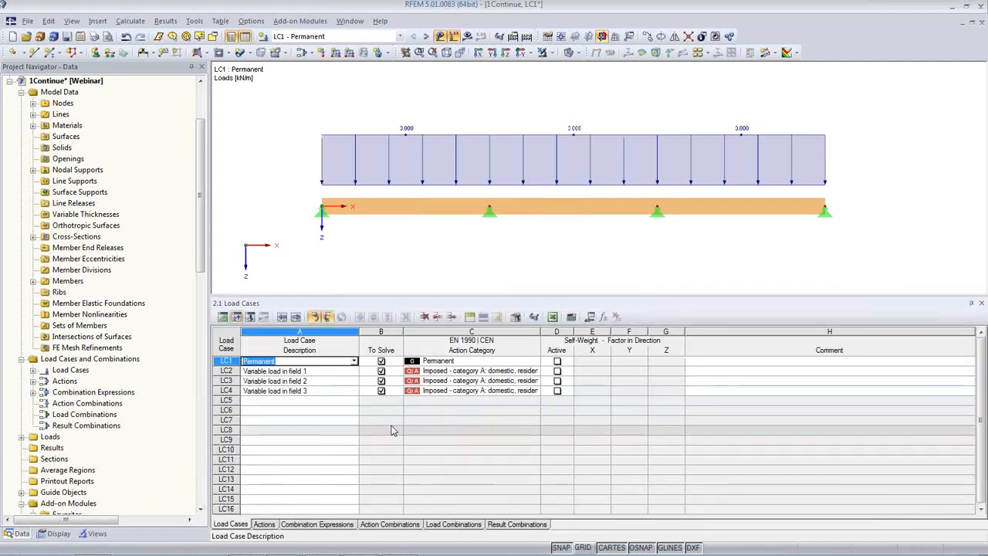
{"action": "left_click", "coordinate": [299, 372]}
{"action": "left_click", "coordinate": [307, 381]}
{"action": "left_click", "coordinate": [308, 391]}
{"action": "left_click", "coordinate": [310, 382]}
{"action": "left_click", "coordinate": [311, 372]}
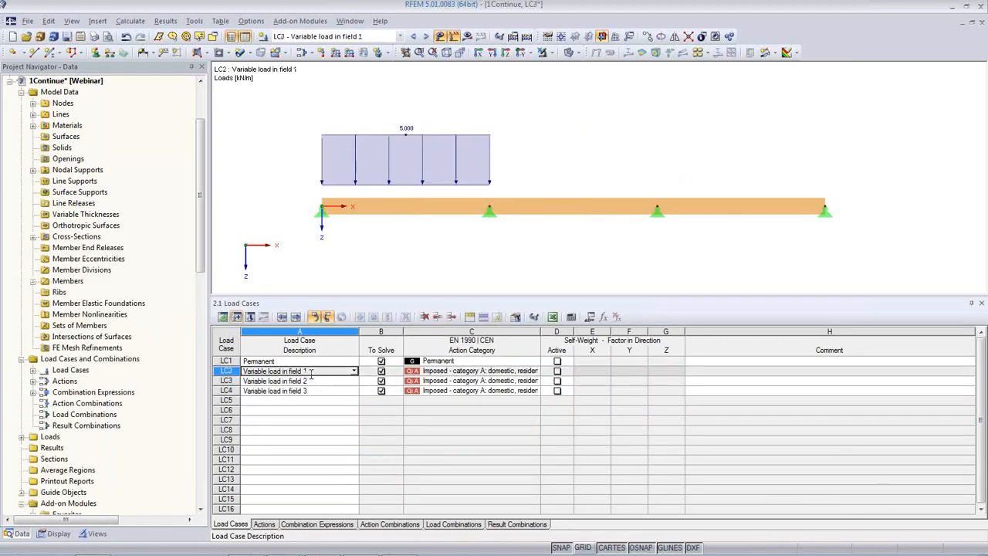
{"action": "left_click", "coordinate": [309, 361]}
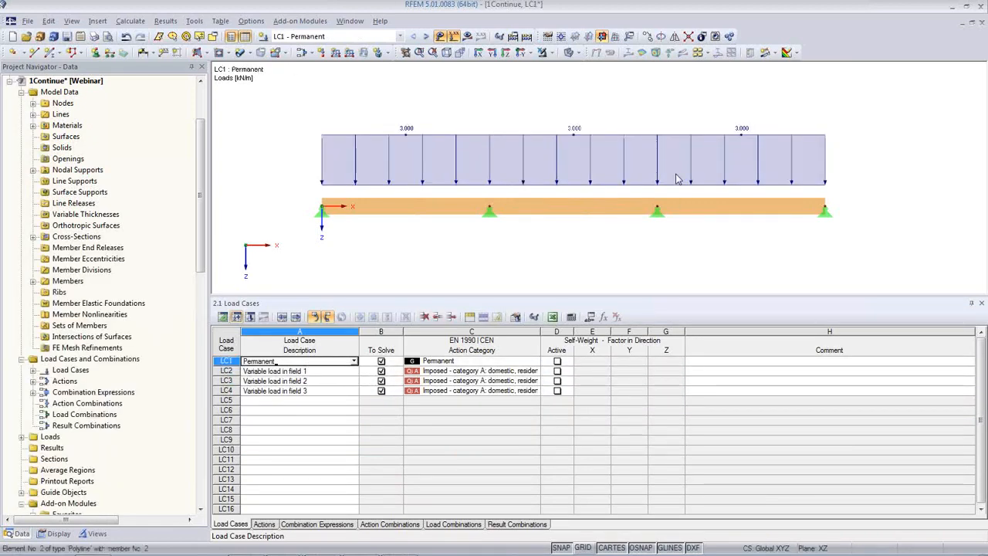
{"action": "key", "text": "Down"}
{"action": "key", "text": "Down"}
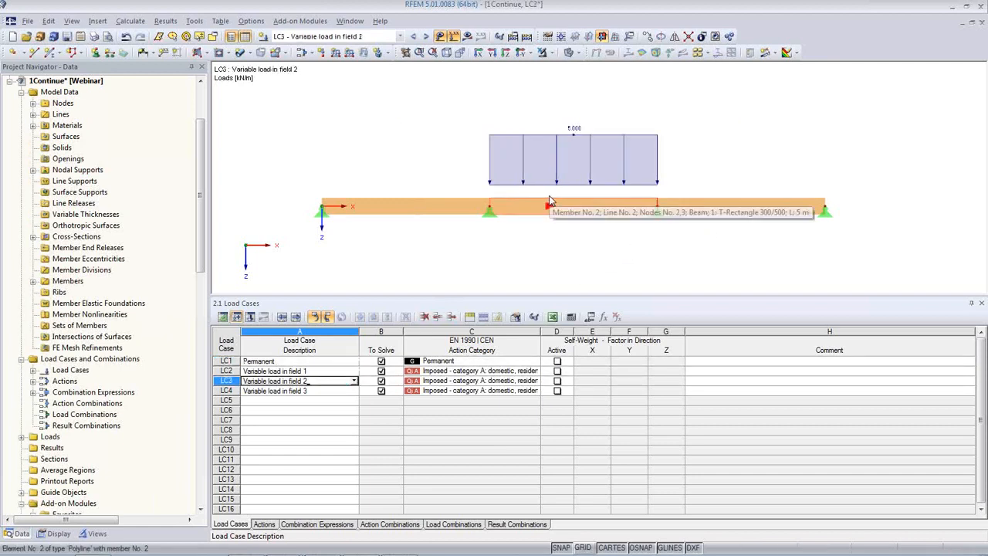
{"action": "left_click", "coordinate": [444, 525]}
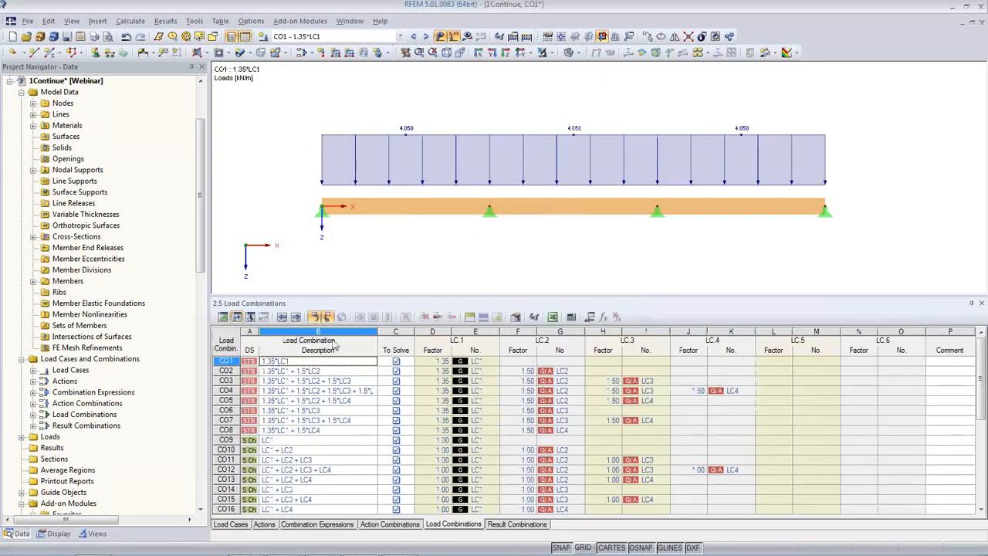
{"action": "left_click", "coordinate": [298, 380]}
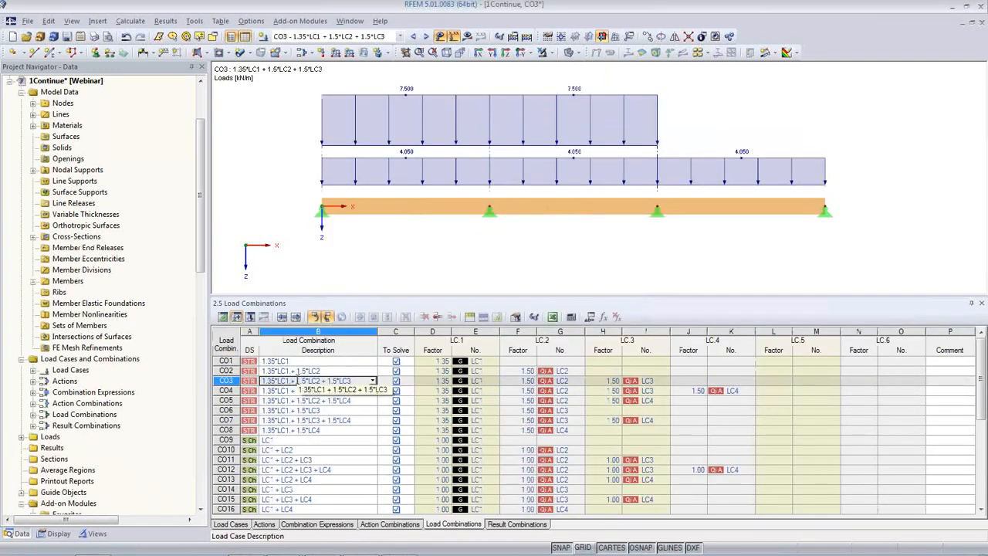
Deactivate the SLS characteristic, frequent and quasi-permanent combination expressions, regenerate the load combinations, and shrink the table area again
{"action": "left_click", "coordinate": [317, 524]}
{"action": "left_click", "coordinate": [378, 382]}
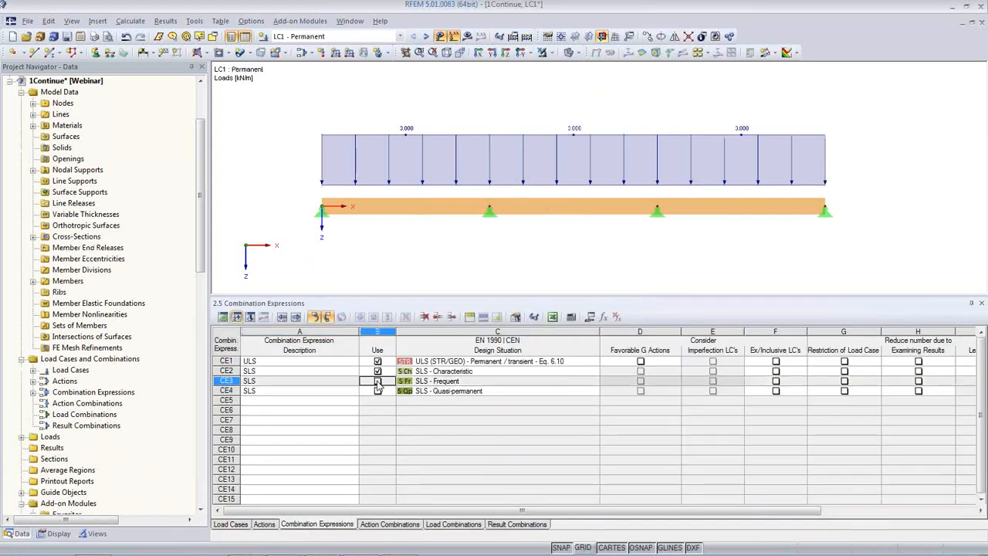
{"action": "left_click", "coordinate": [377, 371]}
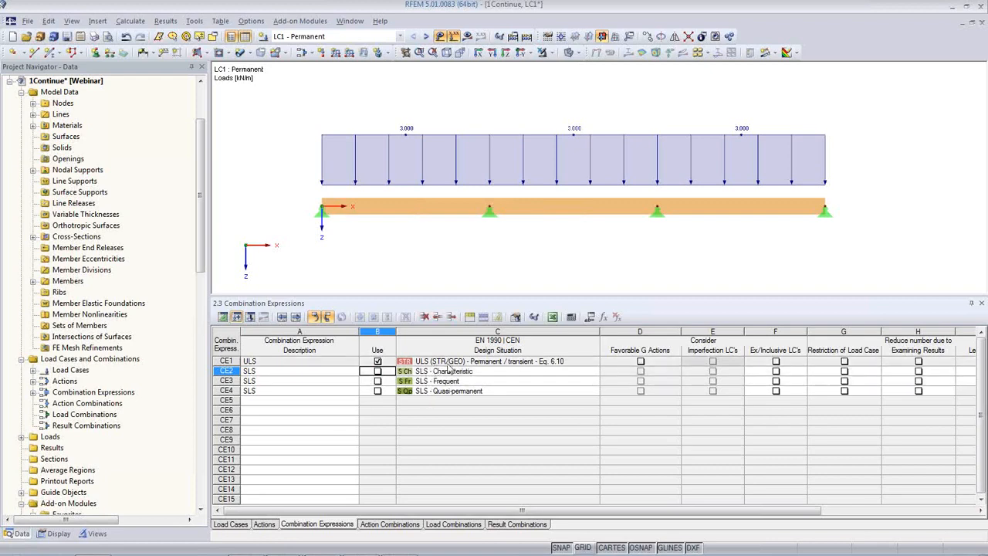
{"action": "left_click", "coordinate": [453, 524]}
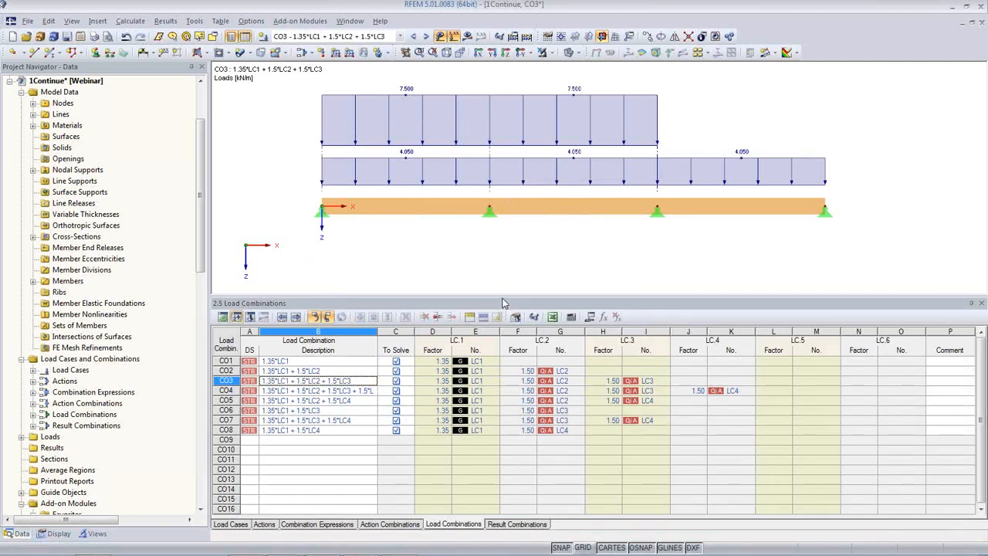
{"action": "left_click_drag", "start_coordinate": [502, 296], "coordinate": [502, 404]}
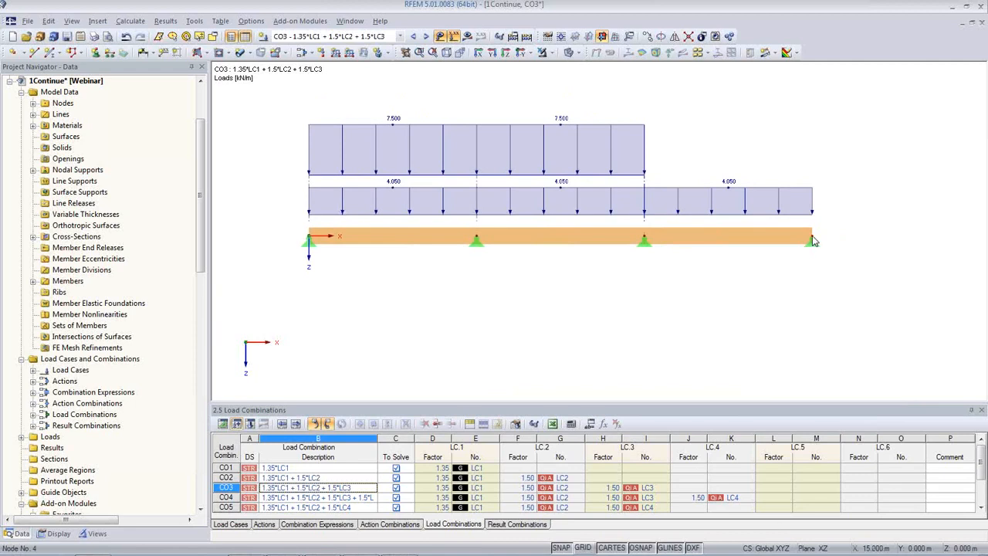
Set the X coordinate of the beam's end node 4 to 16 m
{"action": "double_click", "coordinate": [812, 241]}
{"action": "left_click_drag", "start_coordinate": [386, 283], "coordinate": [435, 283]}
{"action": "type", "text": "16.5"}
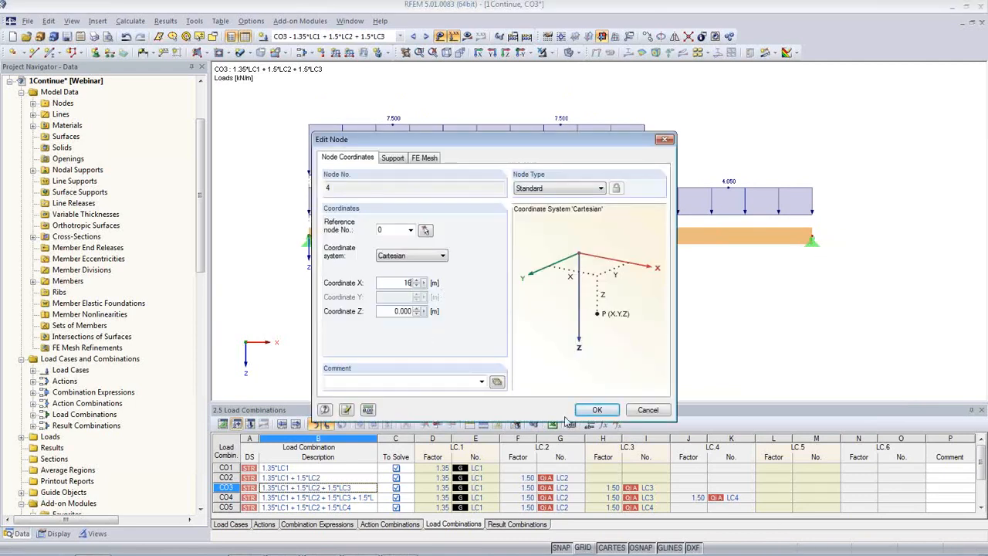
{"action": "left_click", "coordinate": [596, 410]}
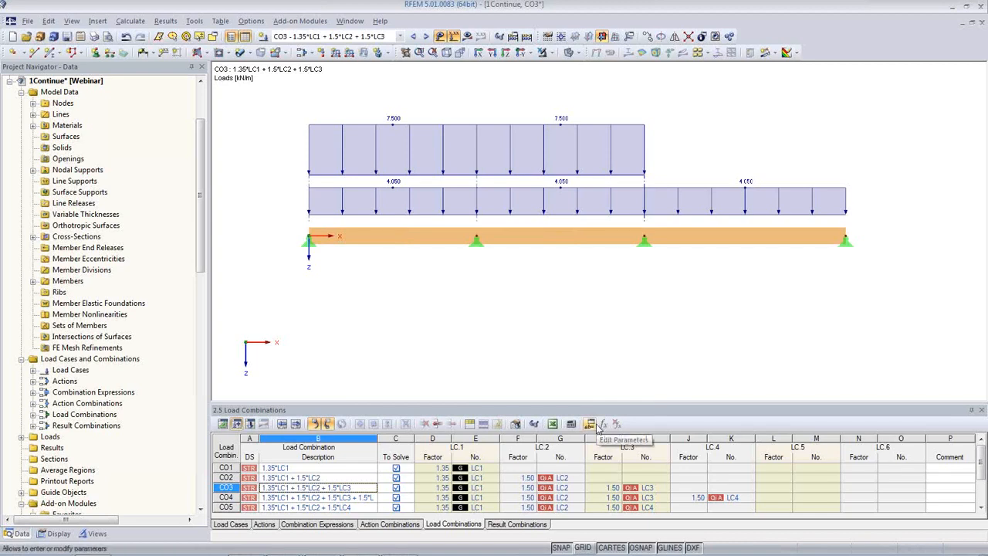
Show the nodes table and create a length parameter Span1 with a value of 3 m in the model's parameter list
{"action": "left_click", "coordinate": [222, 424]}
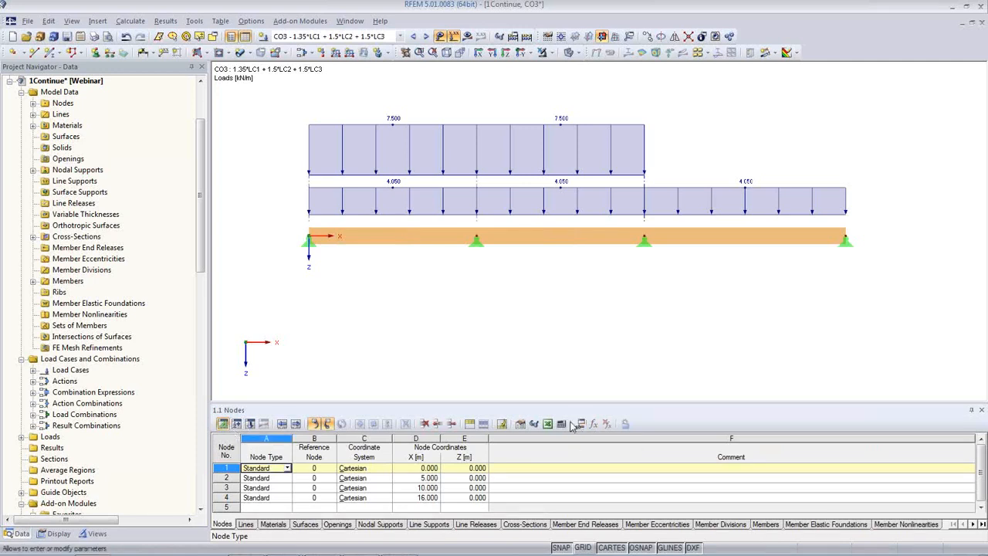
{"action": "left_click", "coordinate": [49, 22]}
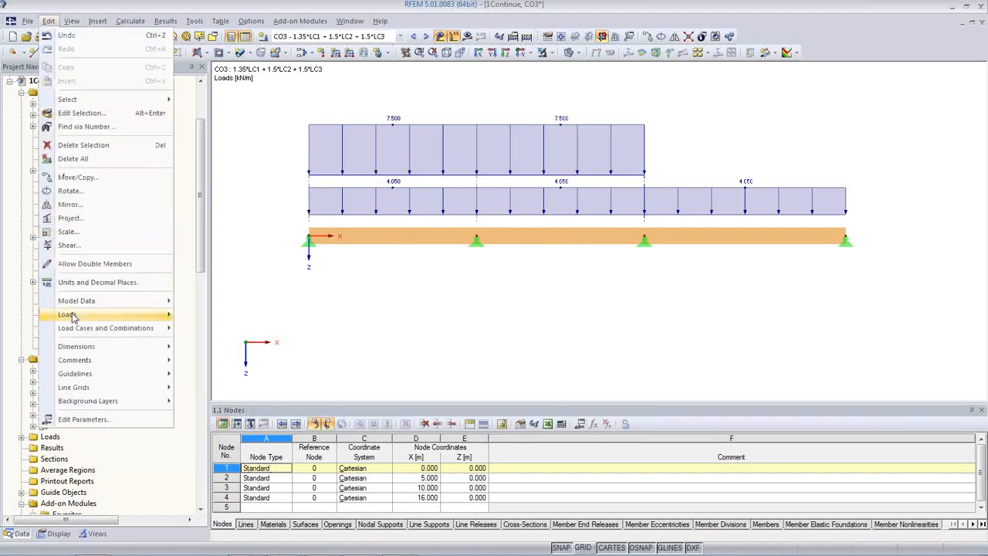
{"action": "left_click", "coordinate": [84, 419]}
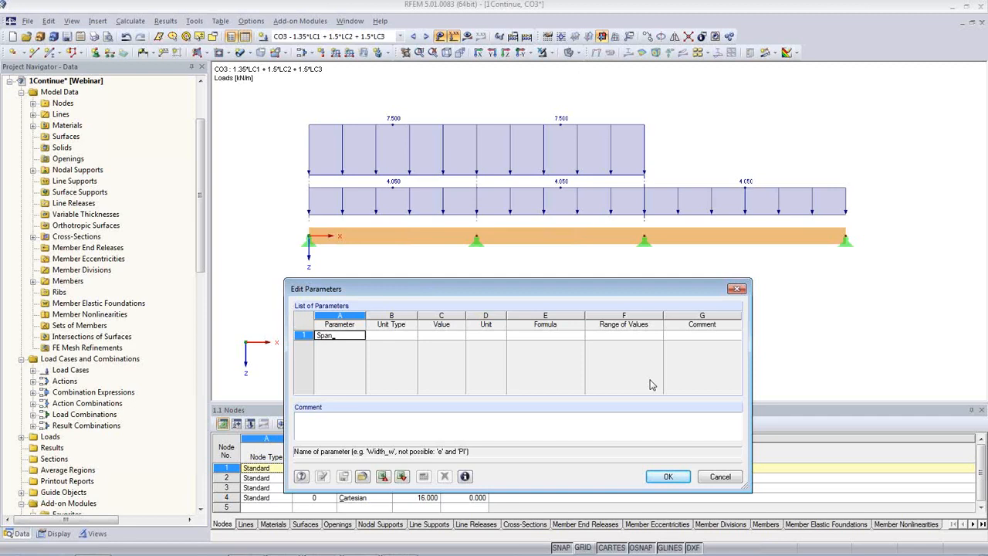
{"action": "key", "text": "Tab"}
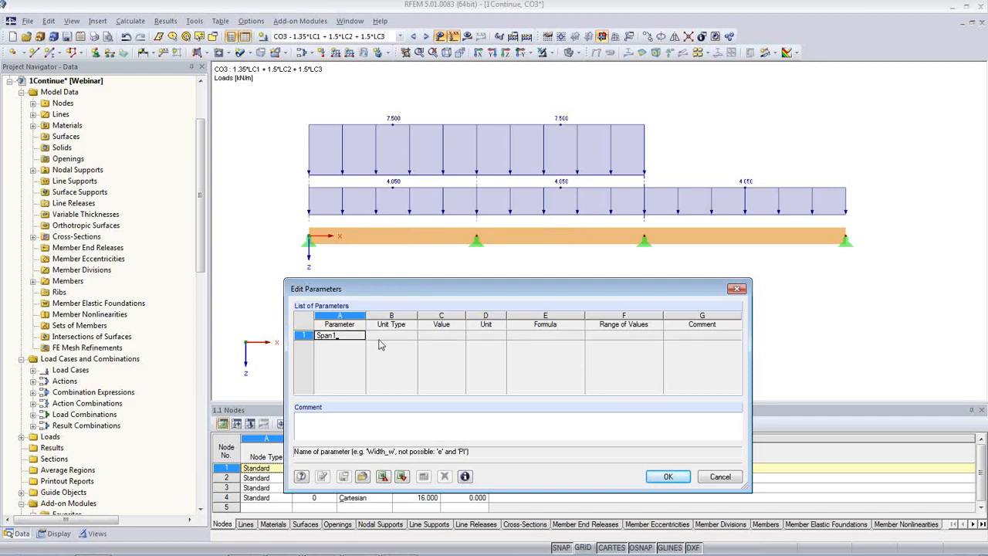
{"action": "left_click", "coordinate": [446, 337]}
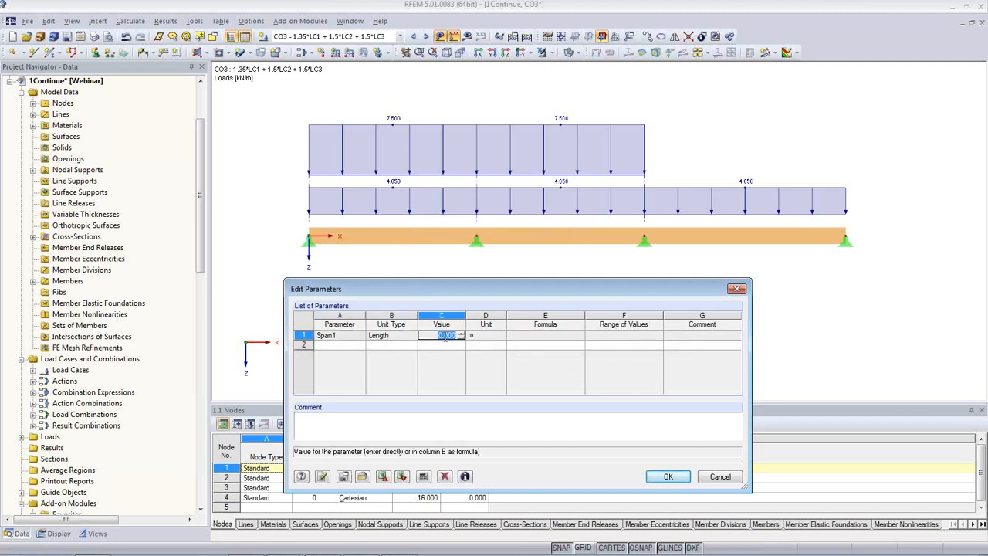
{"action": "type", "text": "3"}
Add two more length parameters to the list: SpanMid with 4 m and Span2 with 5 m
{"action": "left_click", "coordinate": [338, 345]}
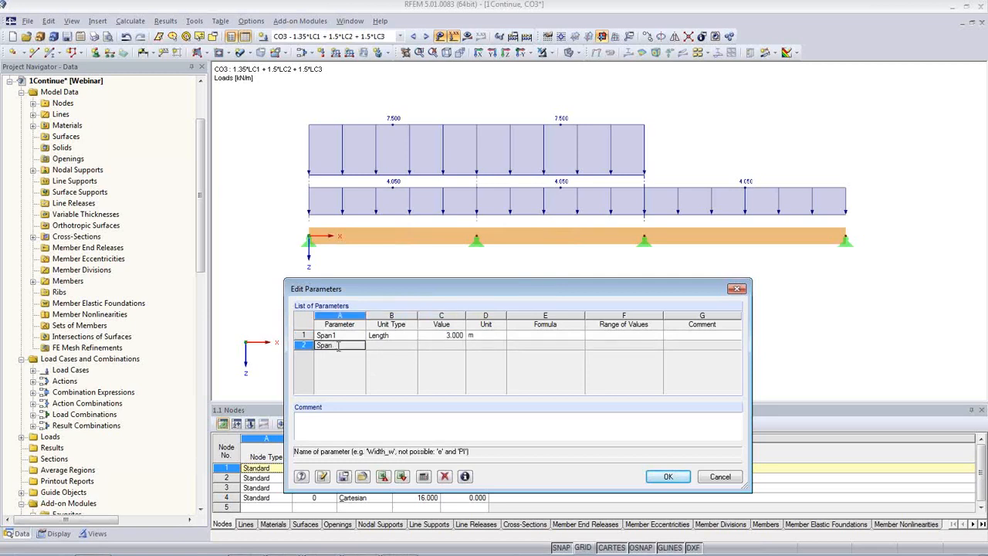
{"action": "key", "text": "Tab"}
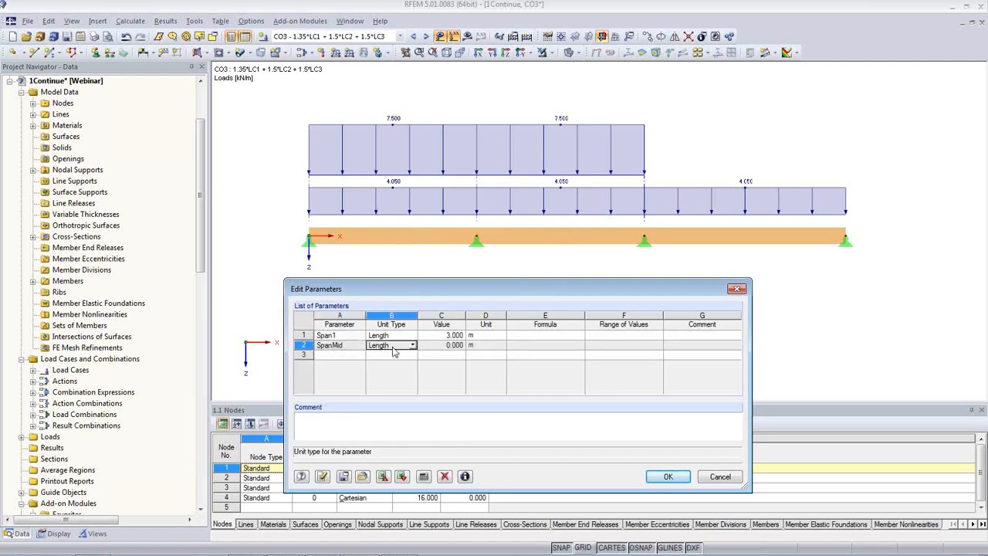
{"action": "left_click", "coordinate": [446, 345]}
{"action": "type", "text": "4"}
{"action": "left_click", "coordinate": [353, 354]}
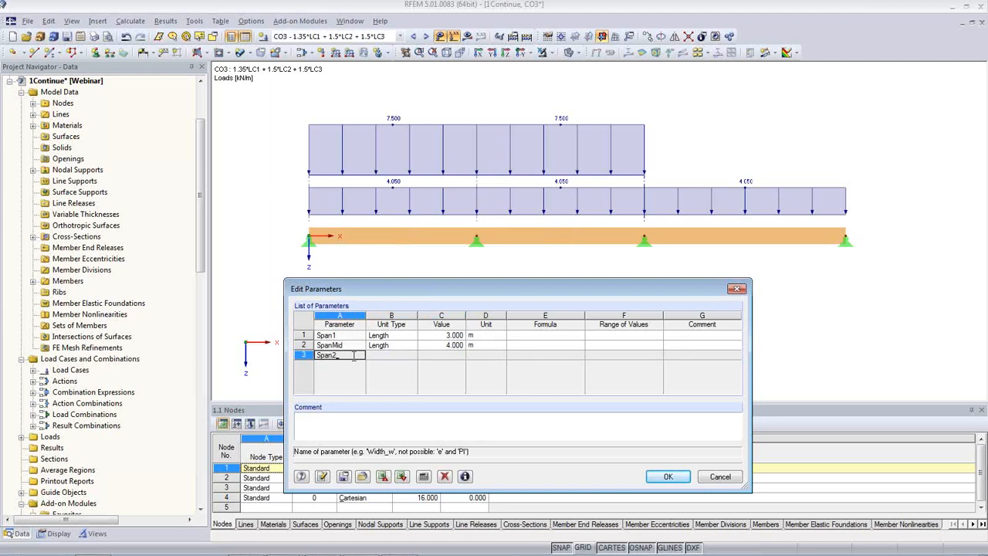
{"action": "key", "text": "Tab"}
{"action": "left_click", "coordinate": [445, 354]}
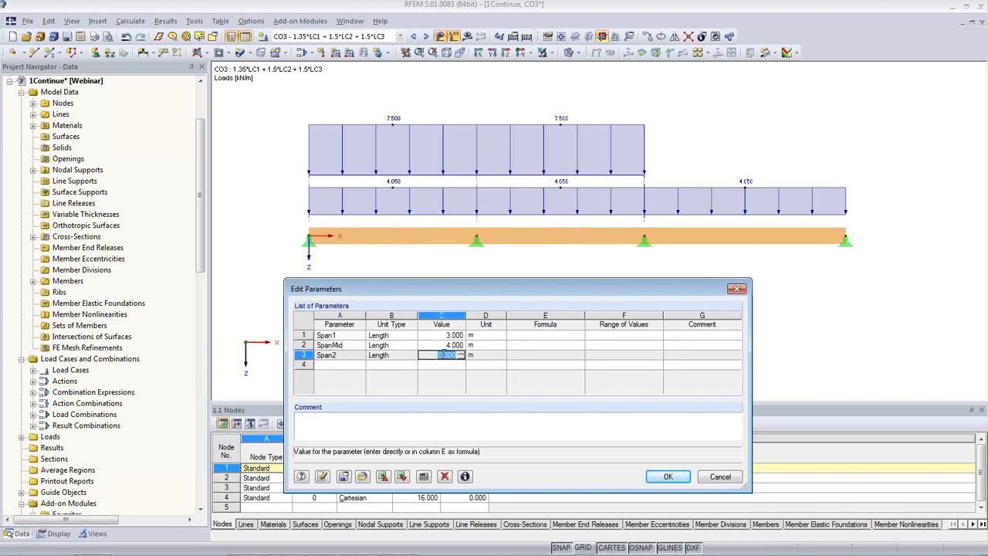
{"action": "type", "text": "5"}
Add a parameter Selfweight with unit type Line Force and a value of 1 kN/m
{"action": "left_click", "coordinate": [339, 365]}
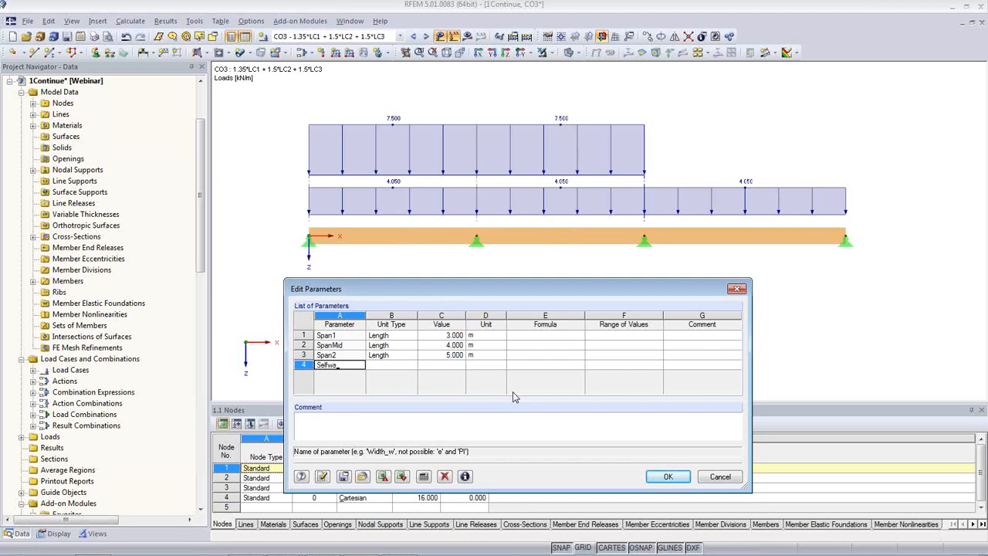
{"action": "left_click", "coordinate": [411, 367]}
{"action": "left_click", "coordinate": [413, 367]}
{"action": "scroll", "coordinate": [407, 475], "scroll_direction": "down", "scroll_amount": 3}
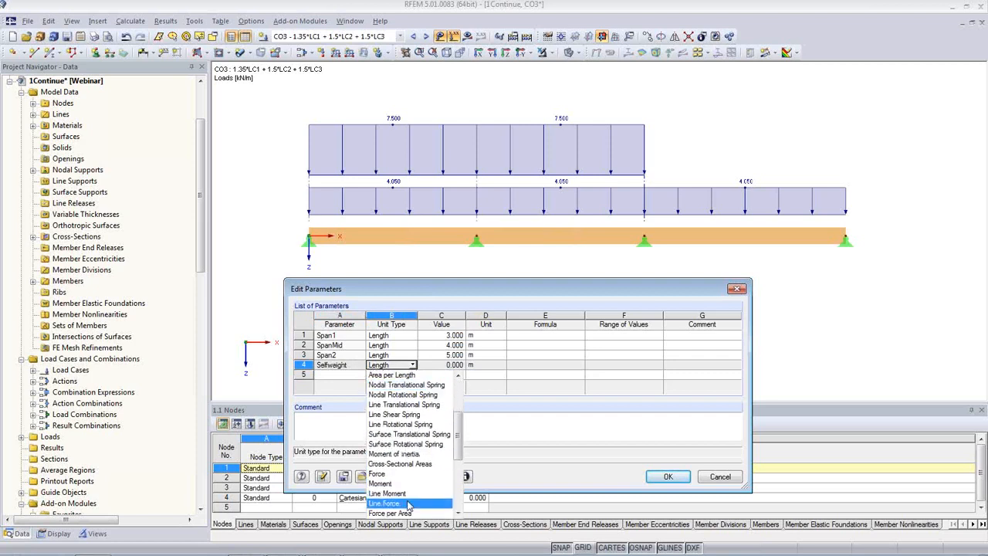
{"action": "left_click", "coordinate": [386, 502]}
{"action": "key", "text": "Tab"}
{"action": "type", "text": "1"}
{"action": "key", "text": "Return"}
Add a parameter Live with unit type Line Force and a value of 3 kN/m
{"action": "left_click", "coordinate": [345, 375]}
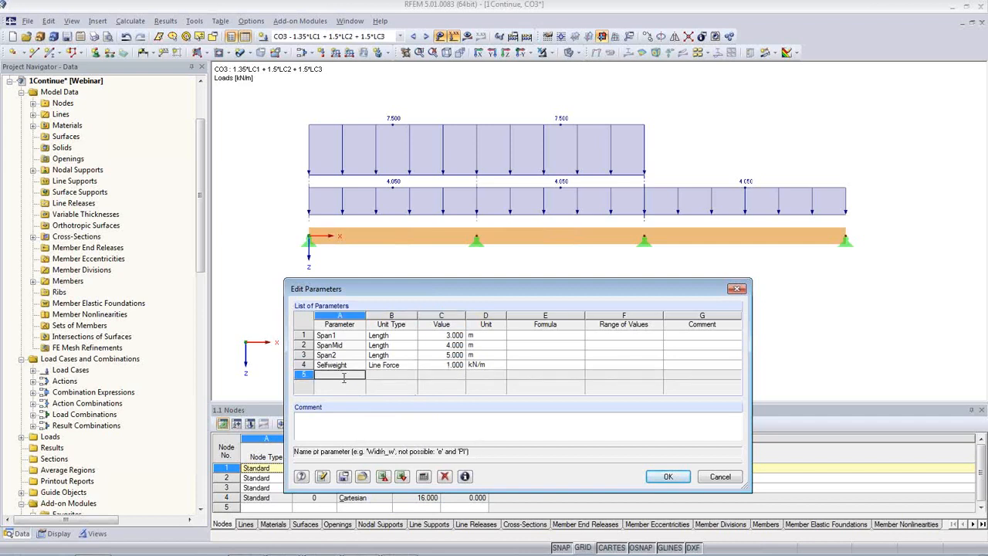
{"action": "type", "text": "Live"}
{"action": "left_click", "coordinate": [390, 376]}
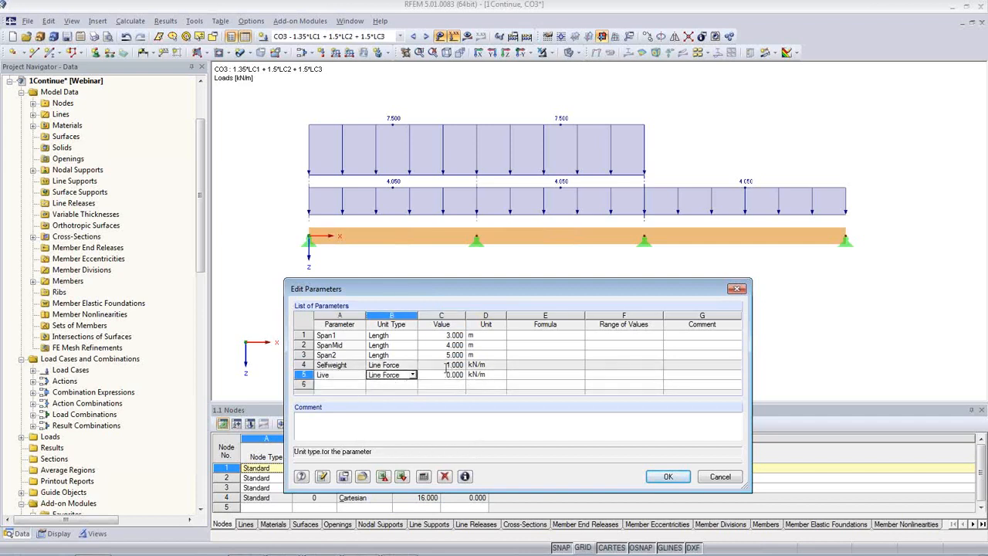
{"action": "key", "text": "Tab"}
{"action": "type", "text": "3"}
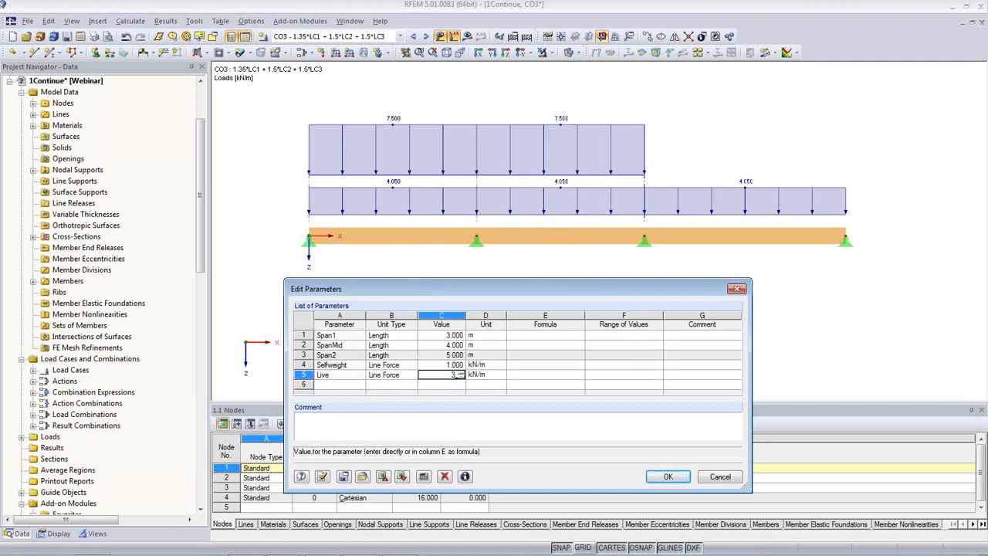
Accept the completed list of span and load parameters
{"action": "left_click", "coordinate": [439, 365]}
{"action": "left_click_drag", "start_coordinate": [500, 292], "coordinate": [492, 247]}
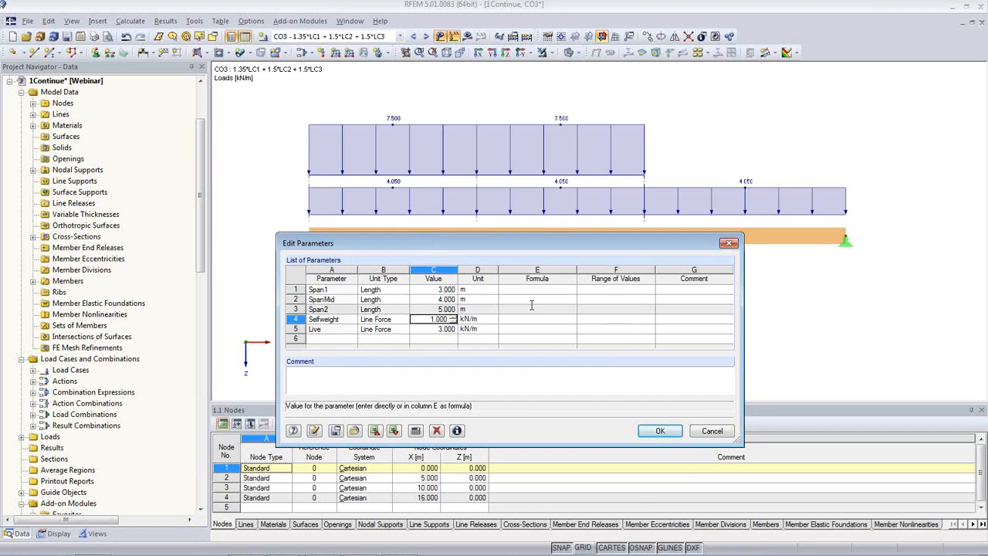
{"action": "left_click", "coordinate": [655, 432]}
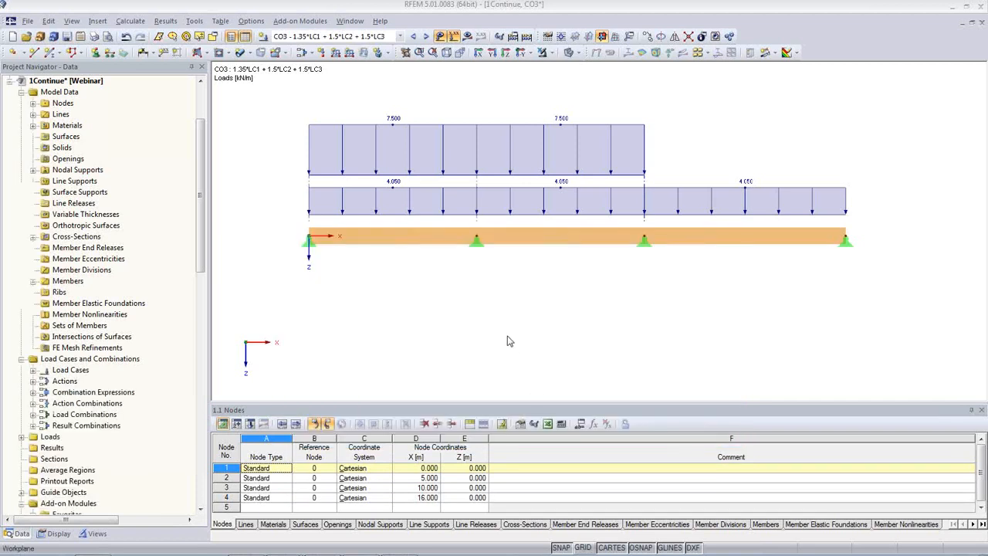
Define the X coordinate of node 2, the second support, with the formula Span1
{"action": "middle_click_drag", "start_coordinate": [502, 310], "coordinate": [479, 268]}
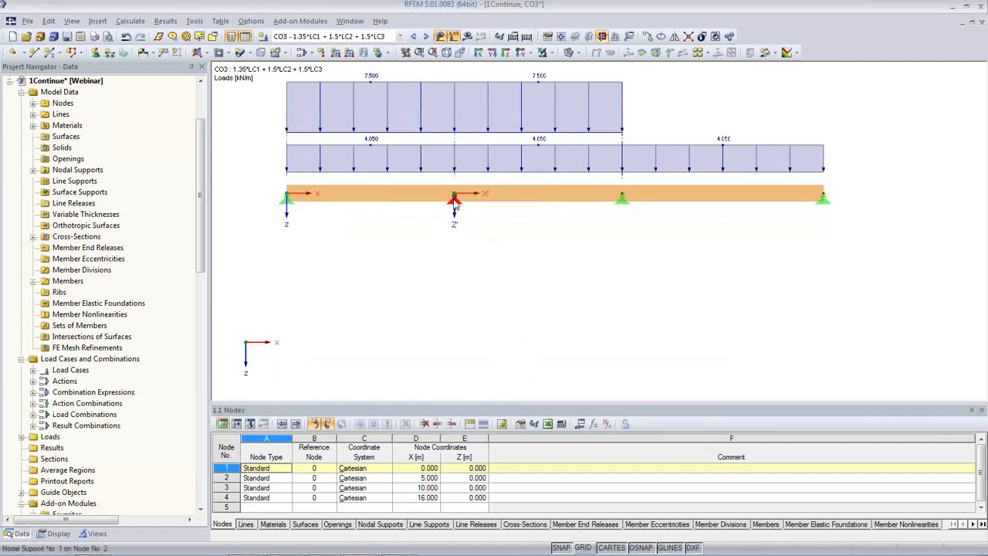
{"action": "double_click", "coordinate": [454, 198]}
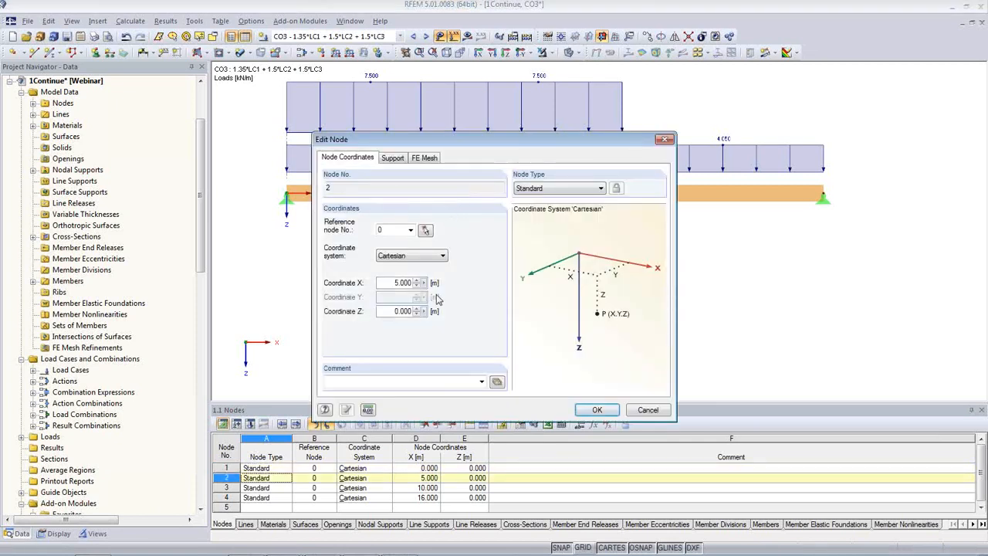
{"action": "left_click_drag", "start_coordinate": [387, 281], "coordinate": [430, 284]}
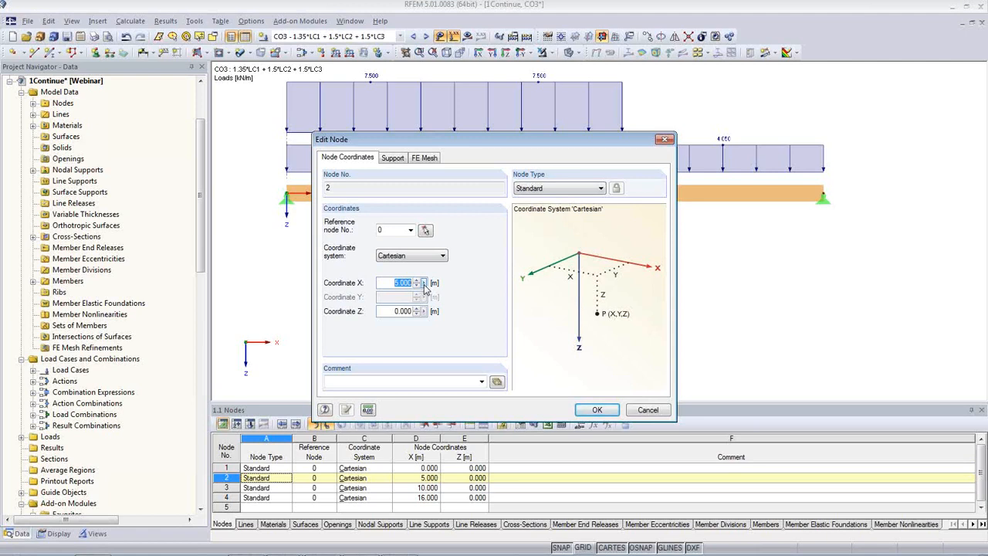
{"action": "left_click", "coordinate": [424, 284]}
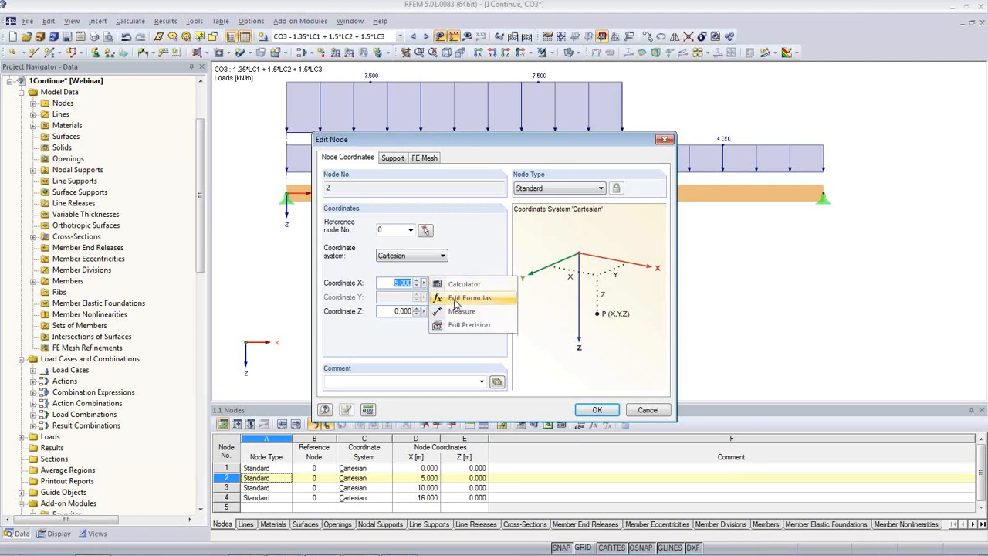
{"action": "left_click", "coordinate": [456, 299]}
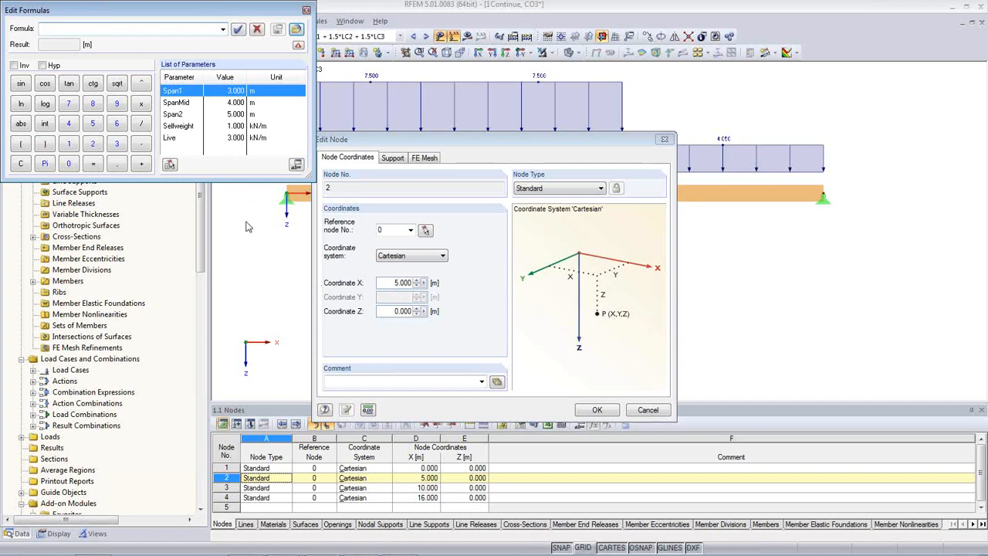
{"action": "double_click", "coordinate": [178, 96]}
{"action": "left_click", "coordinate": [237, 30]}
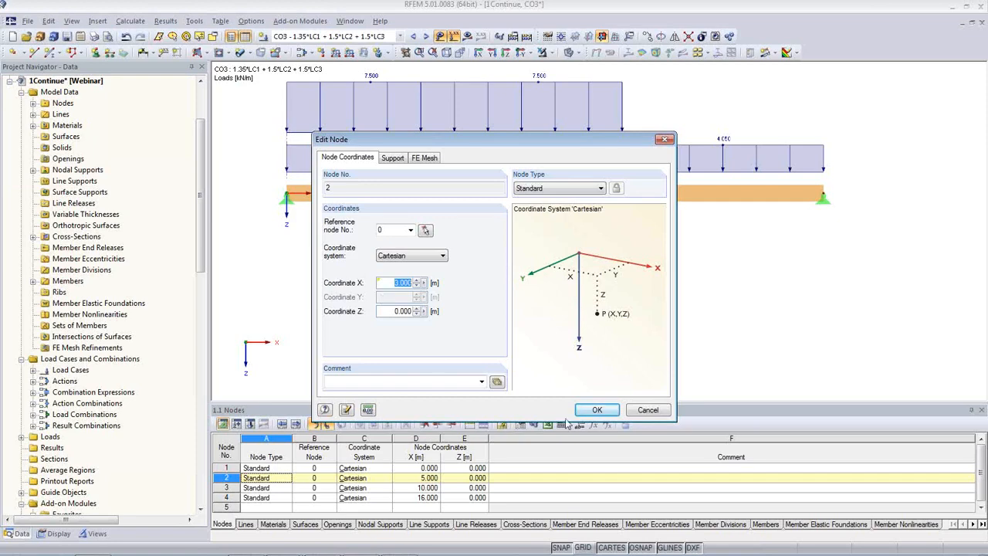
{"action": "left_click", "coordinate": [596, 410]}
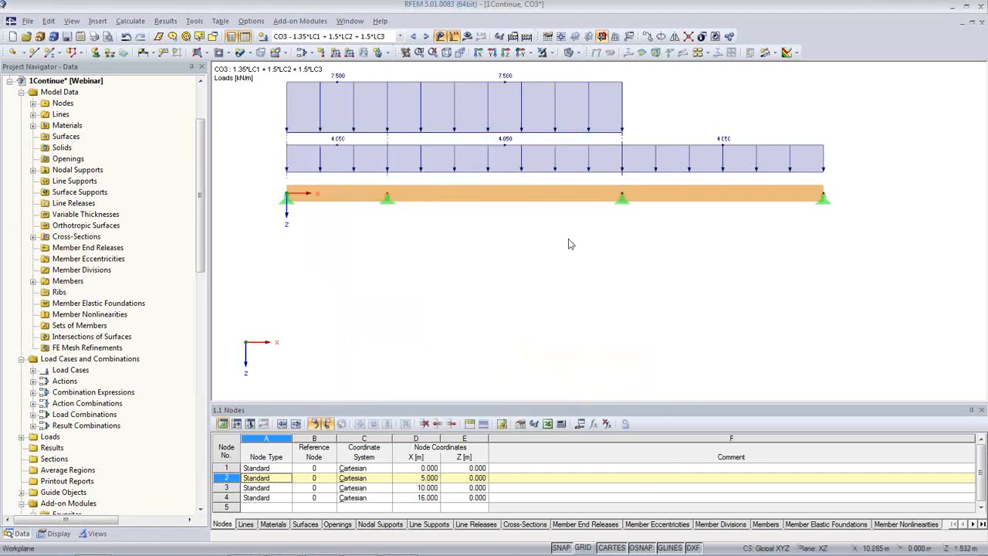
Define the X coordinate of node 3, the third support, with the formula Span1+SpanMid
{"action": "double_click", "coordinate": [622, 198]}
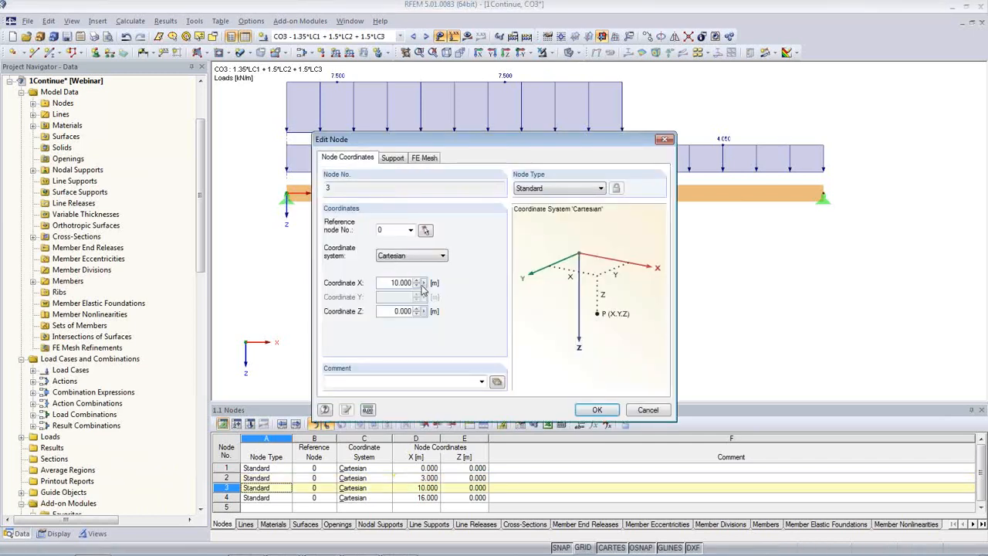
{"action": "left_click", "coordinate": [424, 284]}
{"action": "left_click", "coordinate": [467, 298]}
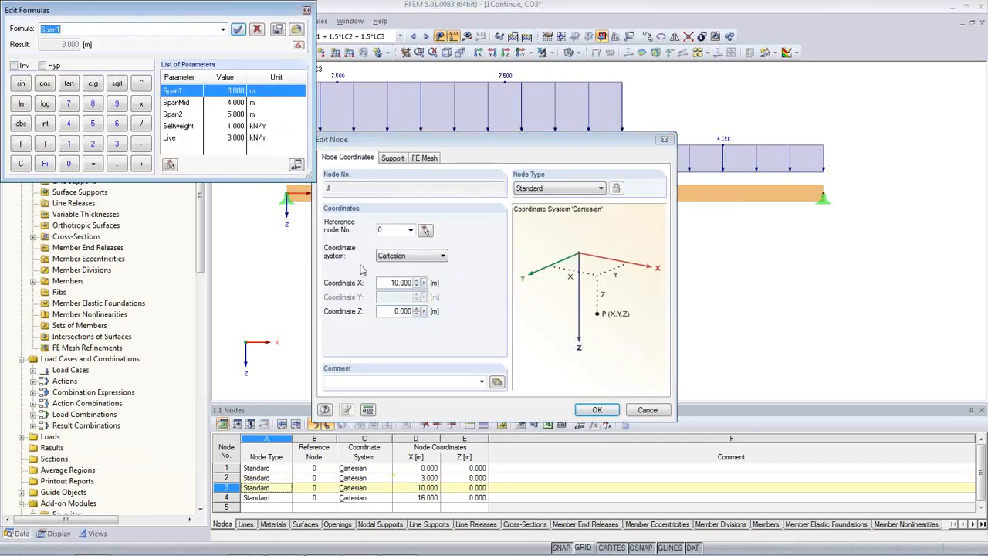
{"action": "double_click", "coordinate": [166, 90]}
{"action": "left_click", "coordinate": [142, 163]}
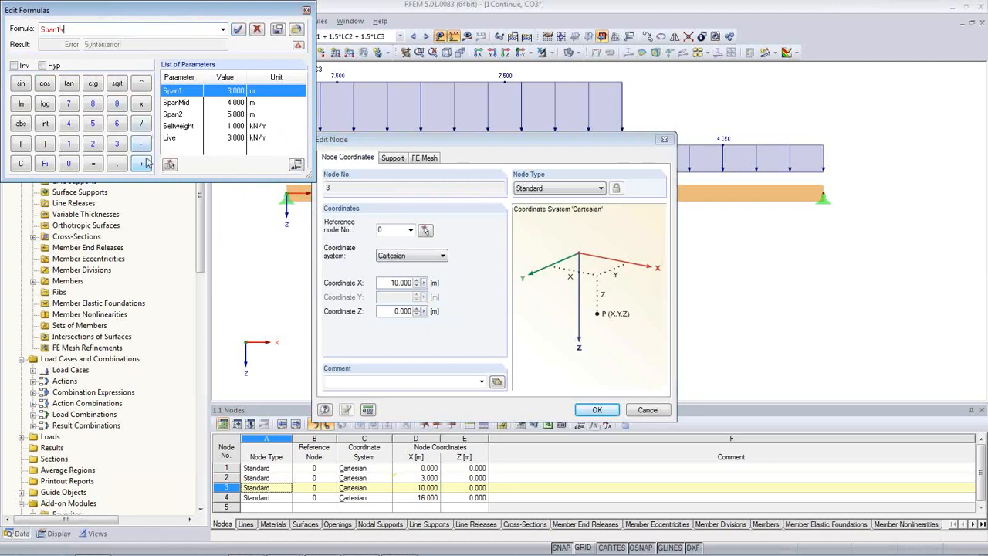
{"action": "double_click", "coordinate": [176, 102]}
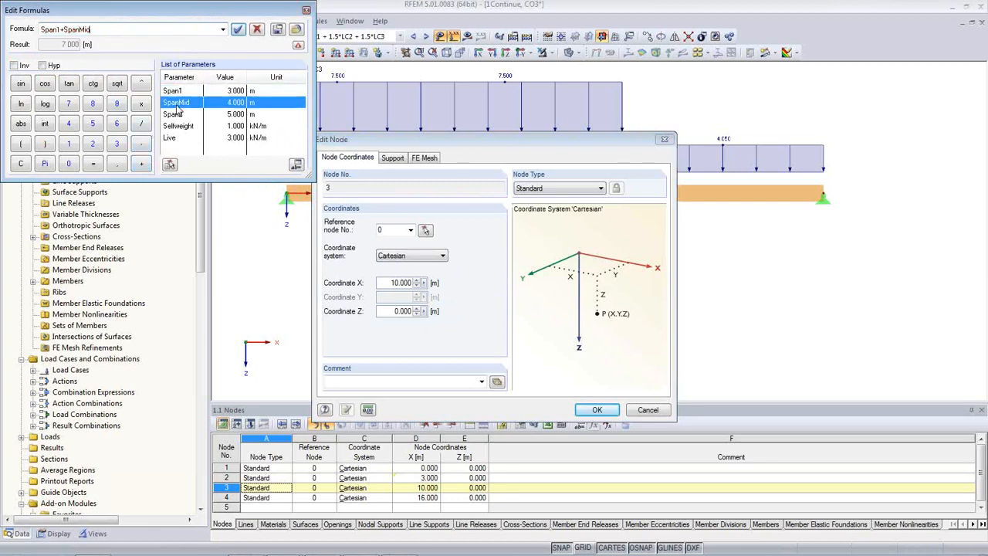
{"action": "left_click", "coordinate": [238, 28]}
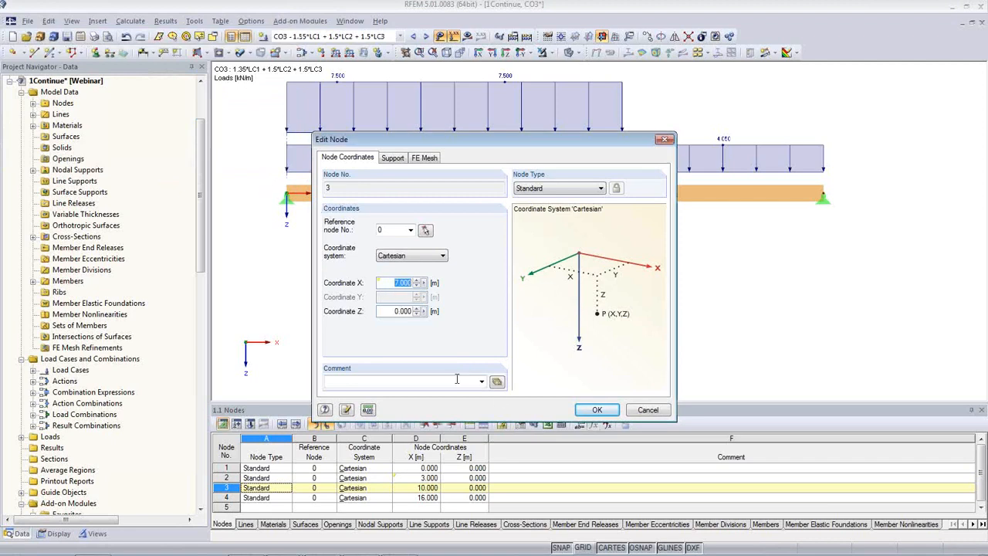
{"action": "left_click", "coordinate": [594, 410]}
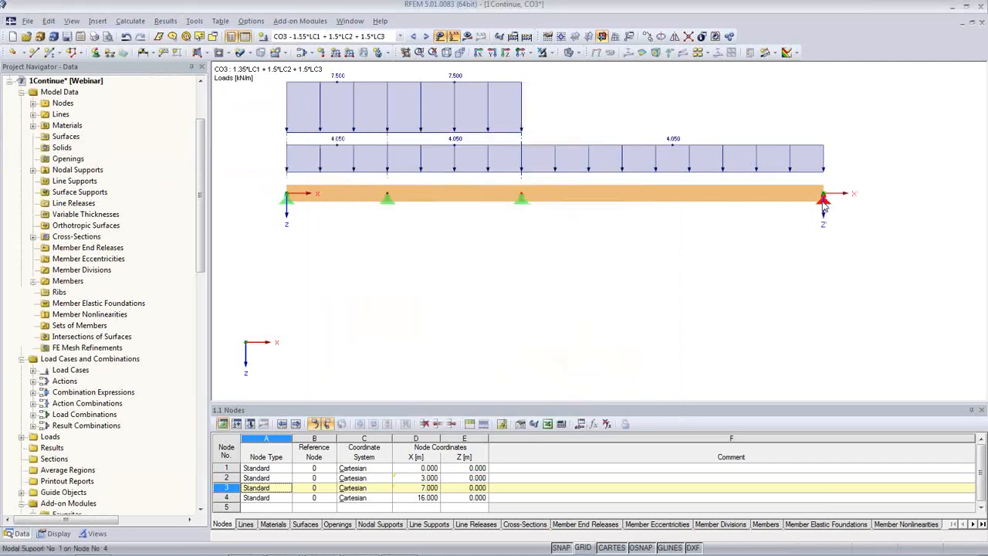
Define the X coordinate of node 4 at the beam's end with the formula Span1+SpanMid+Span2
{"action": "double_click", "coordinate": [823, 197]}
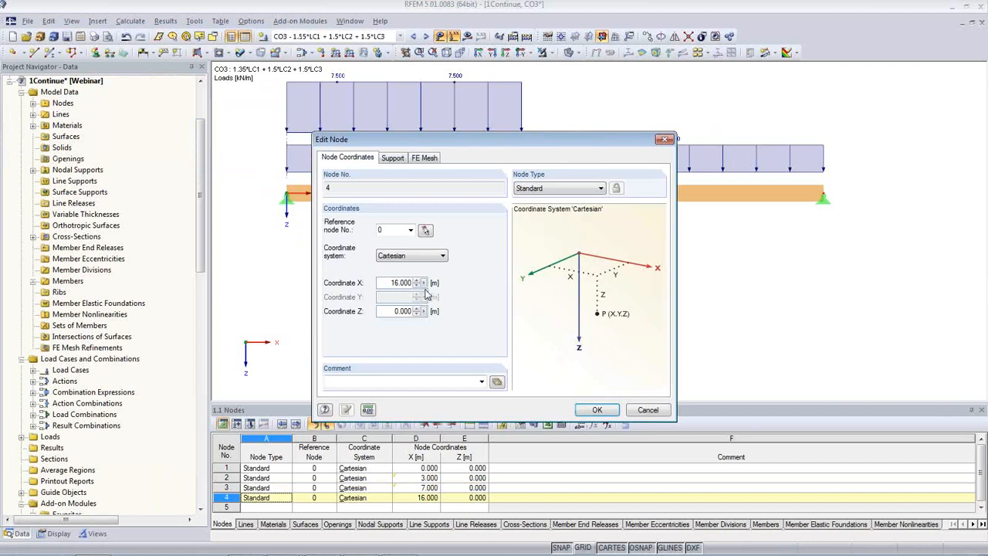
{"action": "right_click", "coordinate": [423, 283]}
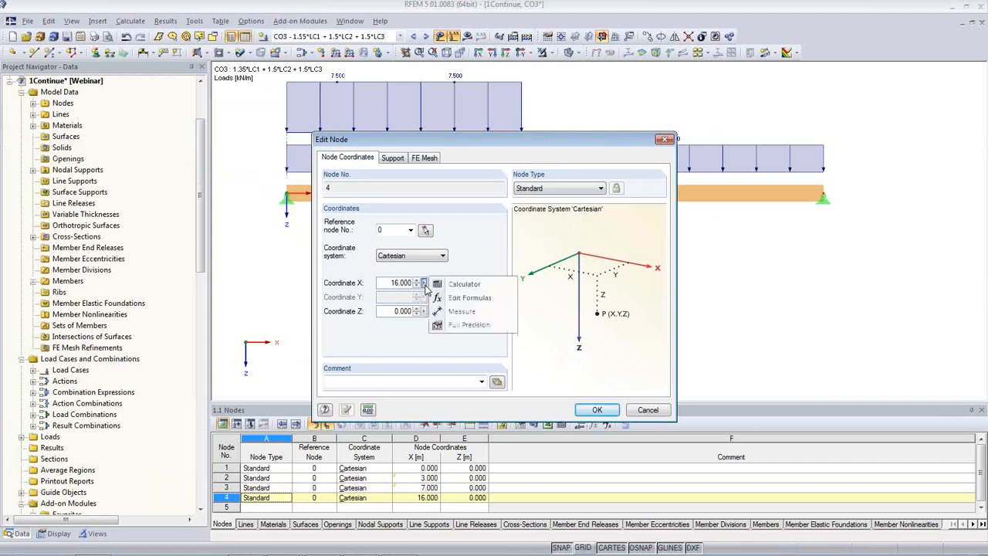
{"action": "left_click", "coordinate": [463, 297]}
{"action": "left_click", "coordinate": [107, 30]}
{"action": "left_click", "coordinate": [142, 163]}
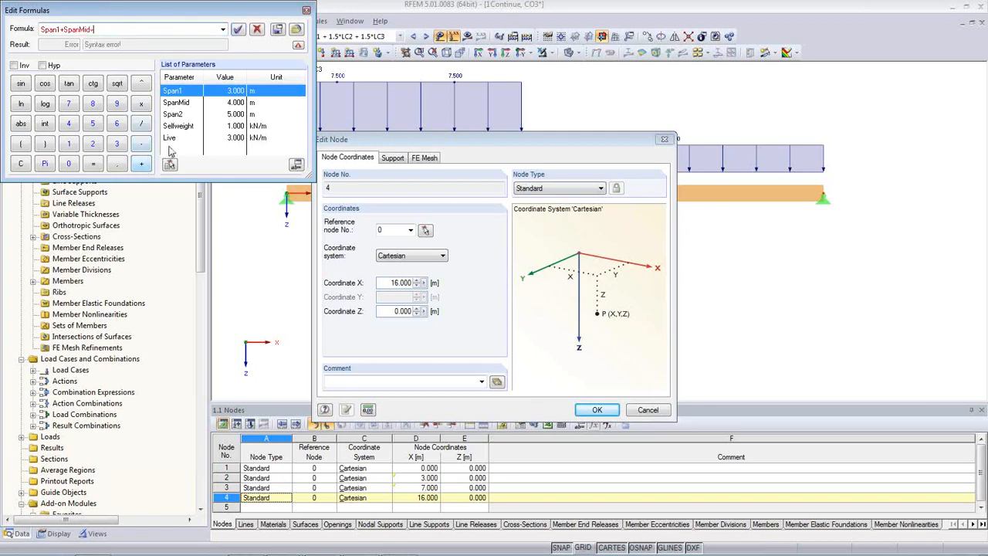
{"action": "double_click", "coordinate": [175, 114]}
{"action": "left_click", "coordinate": [238, 30]}
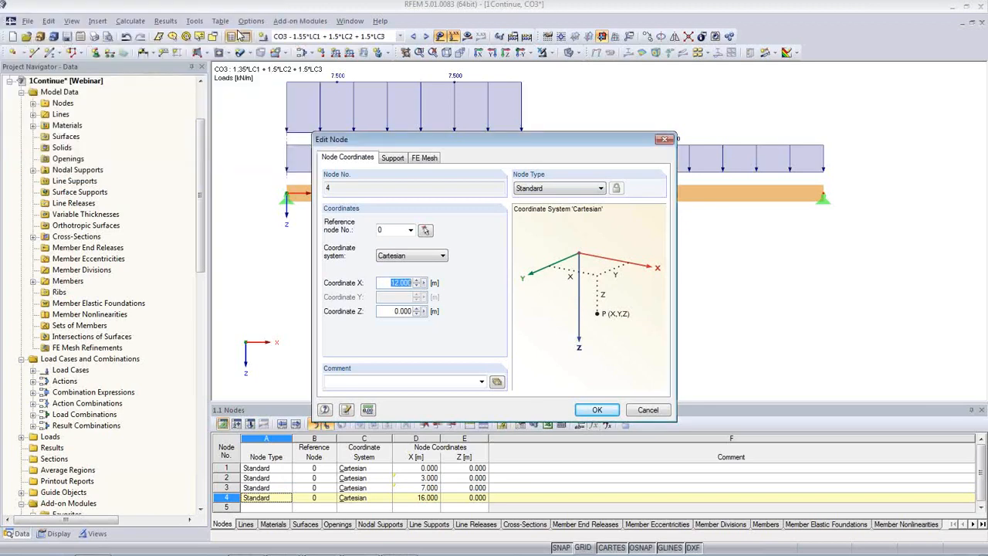
{"action": "left_click", "coordinate": [596, 410]}
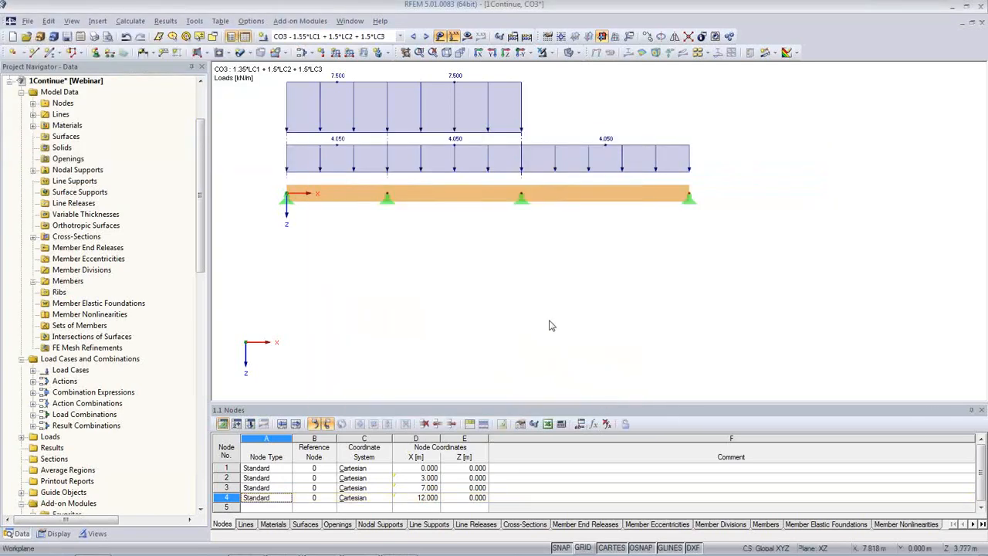
Set the parameters Span1 and Span2 to 4 m and apply them to the model
{"action": "left_click", "coordinate": [580, 423]}
{"action": "left_click", "coordinate": [440, 290]}
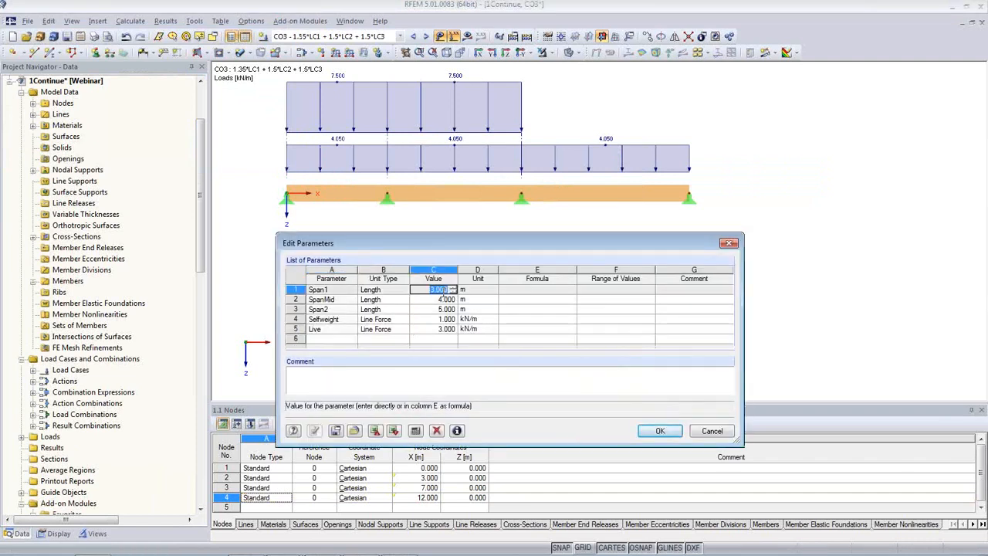
{"action": "type", "text": "4"}
{"action": "key", "text": "Return"}
{"action": "key", "text": "Return"}
{"action": "type", "text": "4"}
{"action": "key", "text": "Return"}
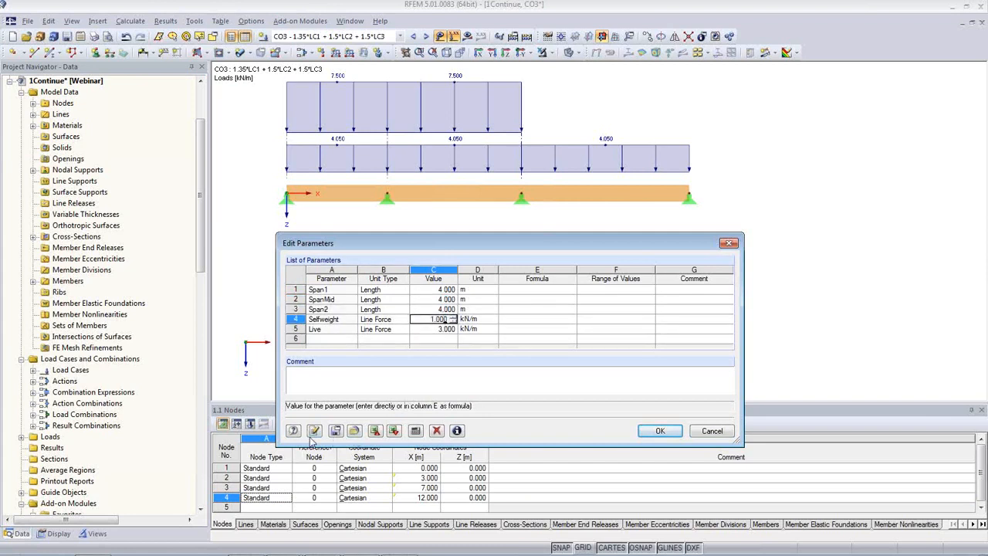
{"action": "left_click", "coordinate": [312, 431]}
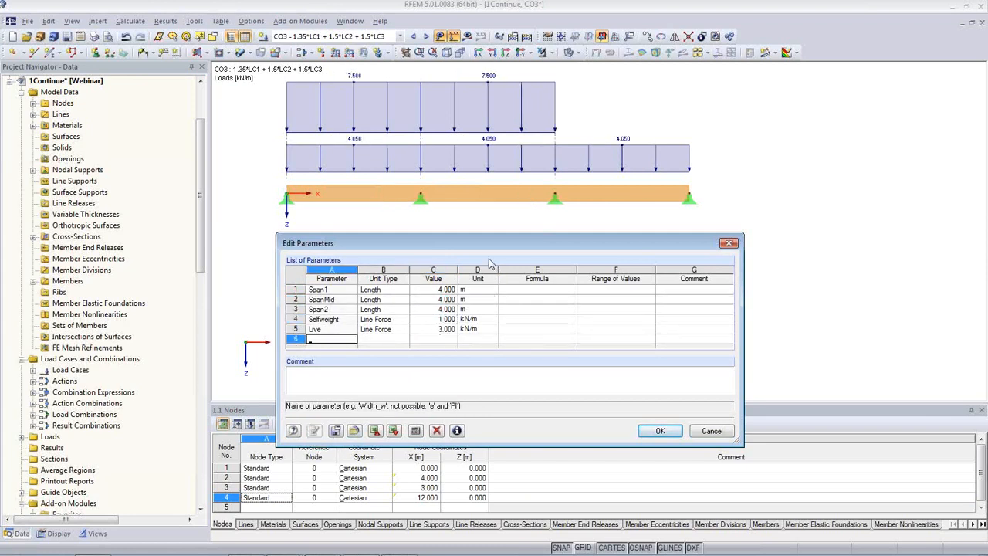
{"action": "left_click", "coordinate": [654, 431]}
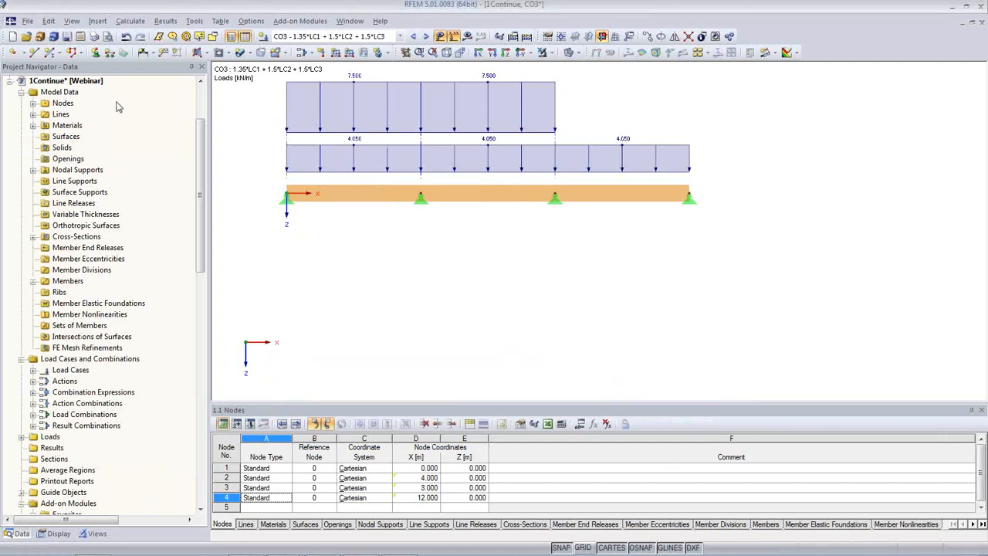
Add linear dimensions for the three beam spans, offset about 1.26 m below the beam
{"action": "left_click", "coordinate": [143, 52]}
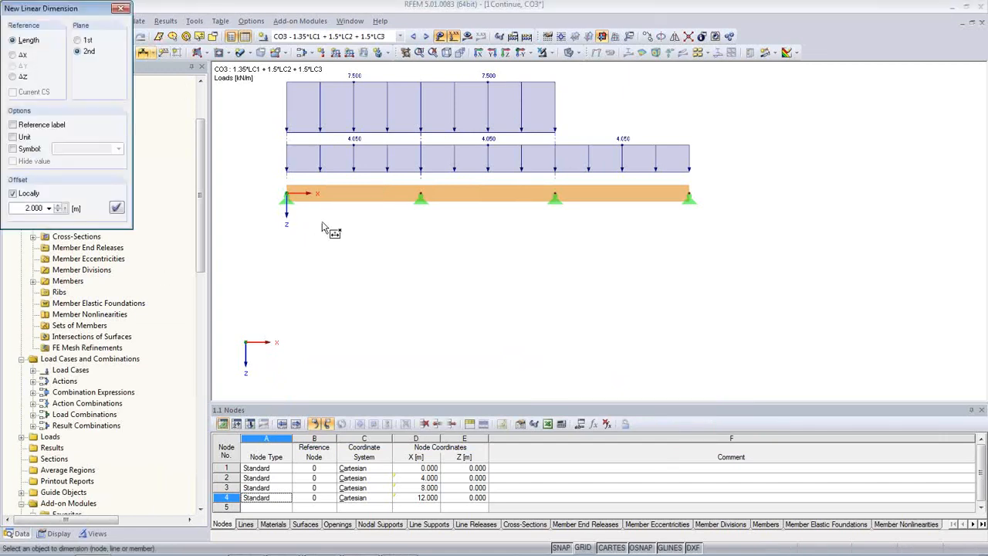
{"action": "left_click", "coordinate": [324, 193]}
{"action": "left_click", "coordinate": [462, 197]}
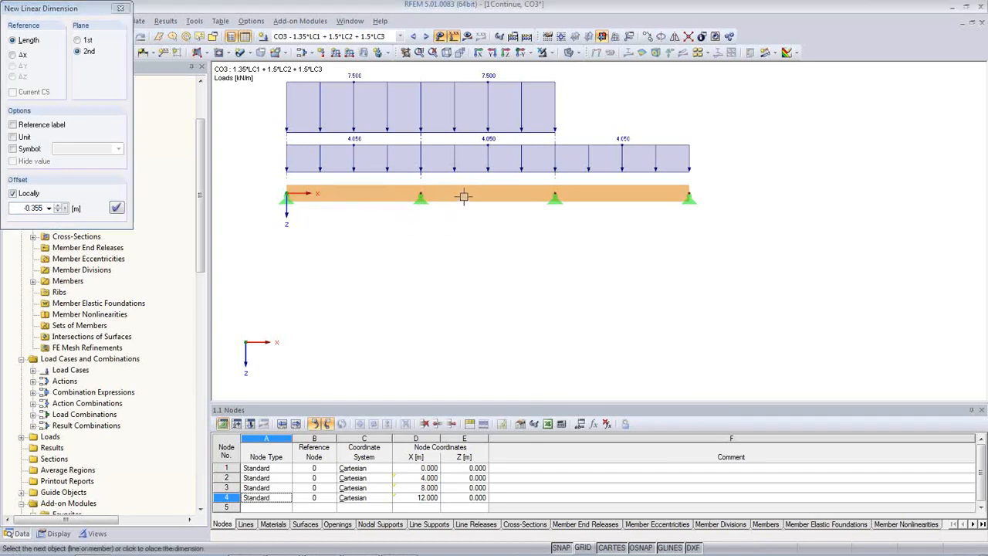
{"action": "left_click", "coordinate": [597, 241]}
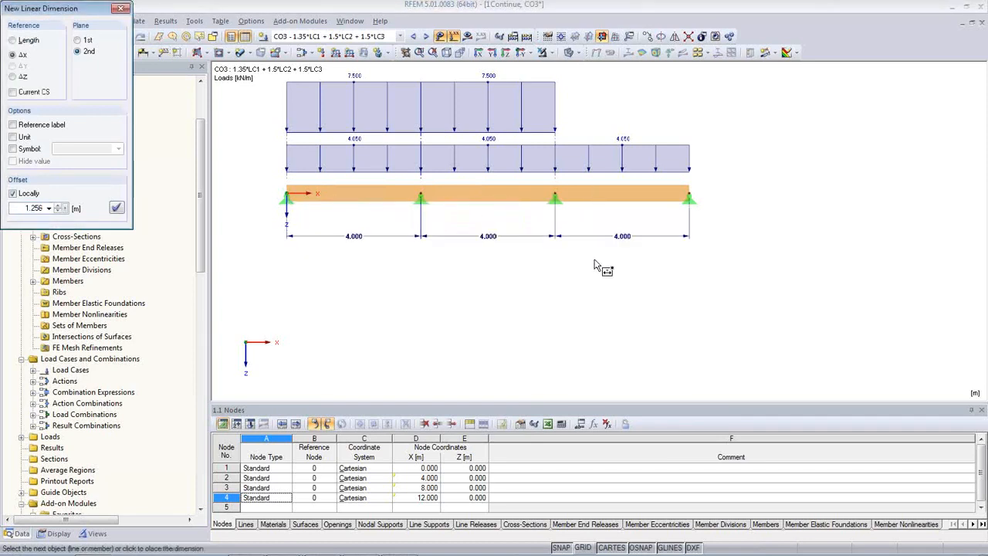
{"action": "key", "text": "Escape"}
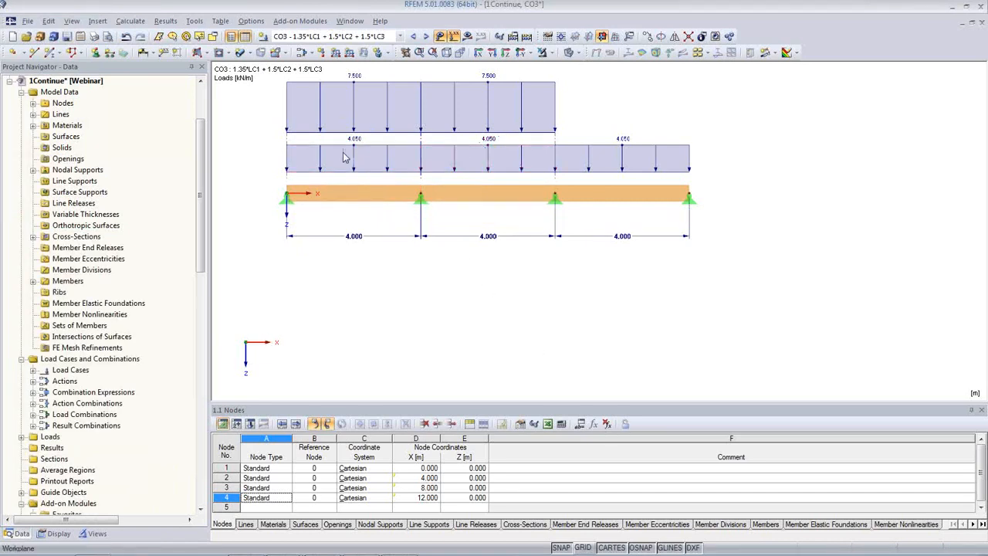
Define the magnitude p of the uniform member load in load case LC1 - Permanent with the formula Selfweight
{"action": "left_click", "coordinate": [388, 39]}
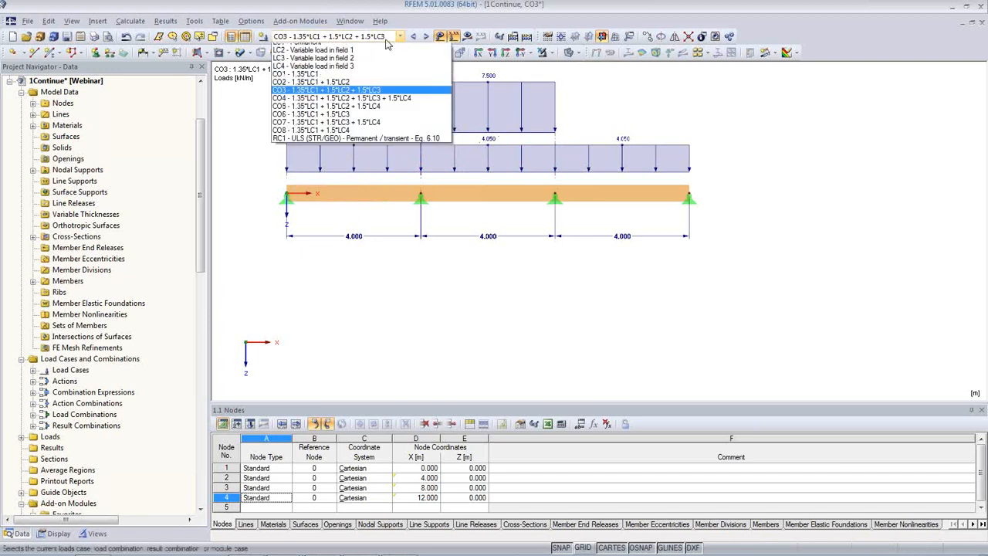
{"action": "left_click", "coordinate": [309, 45]}
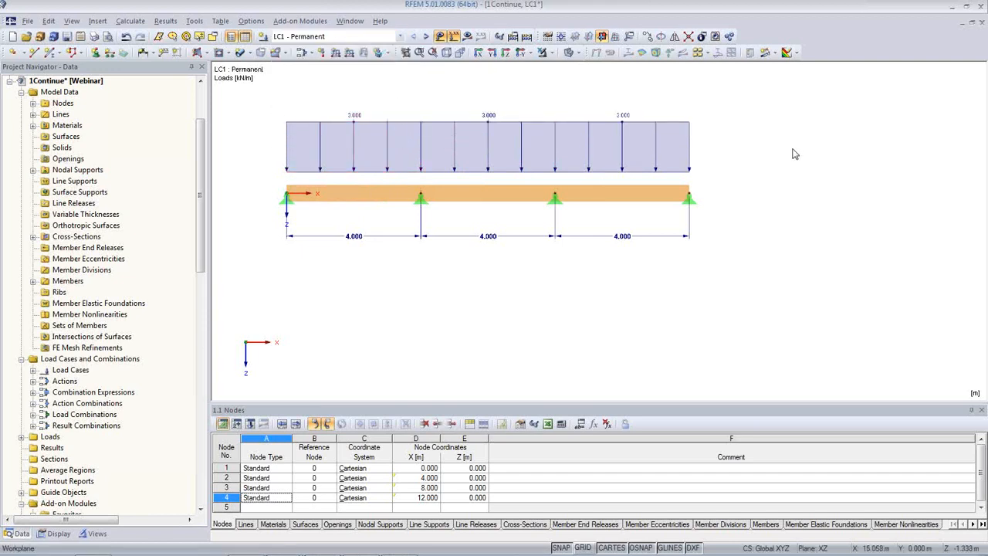
{"action": "left_click", "coordinate": [367, 131]}
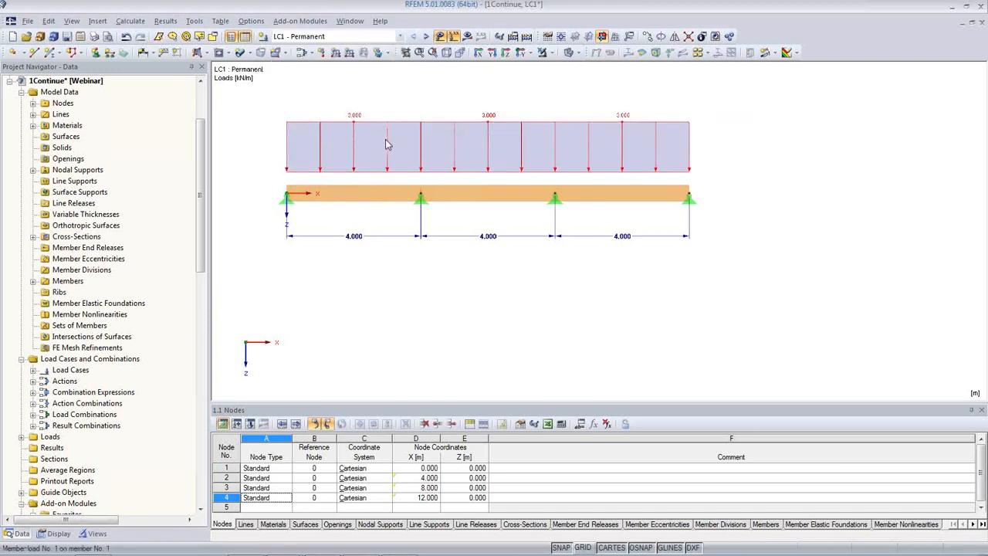
{"action": "double_click", "coordinate": [387, 140]}
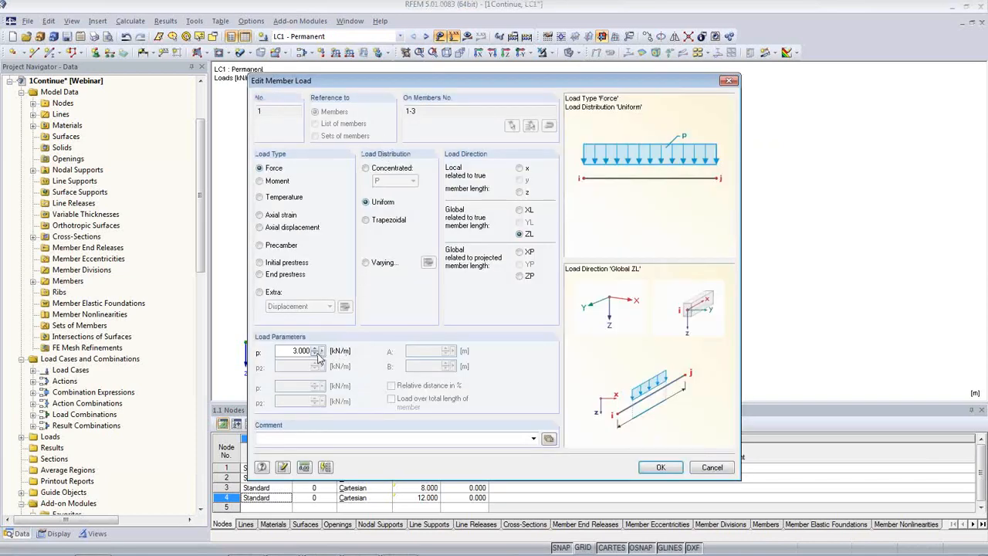
{"action": "left_click", "coordinate": [322, 352]}
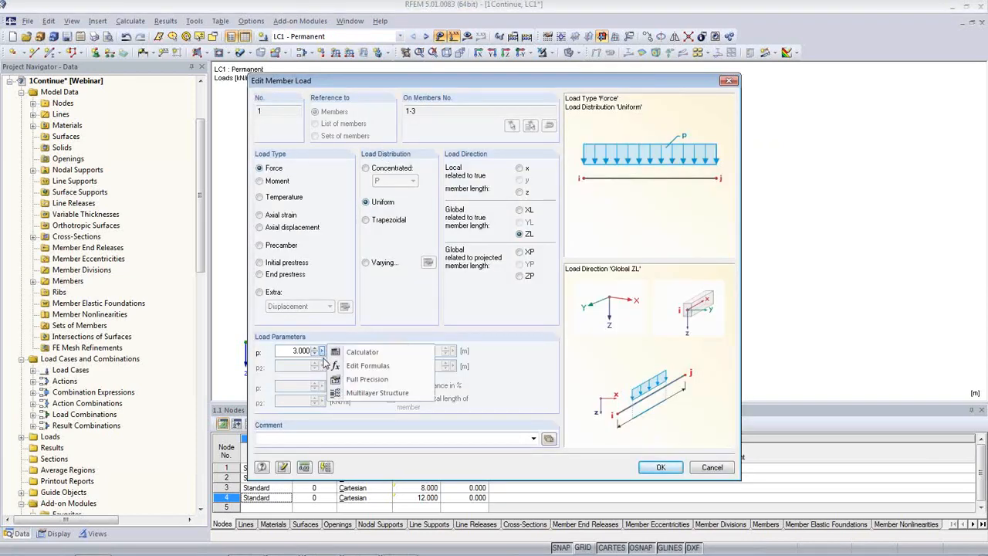
{"action": "left_click", "coordinate": [368, 366]}
{"action": "double_click", "coordinate": [184, 128]}
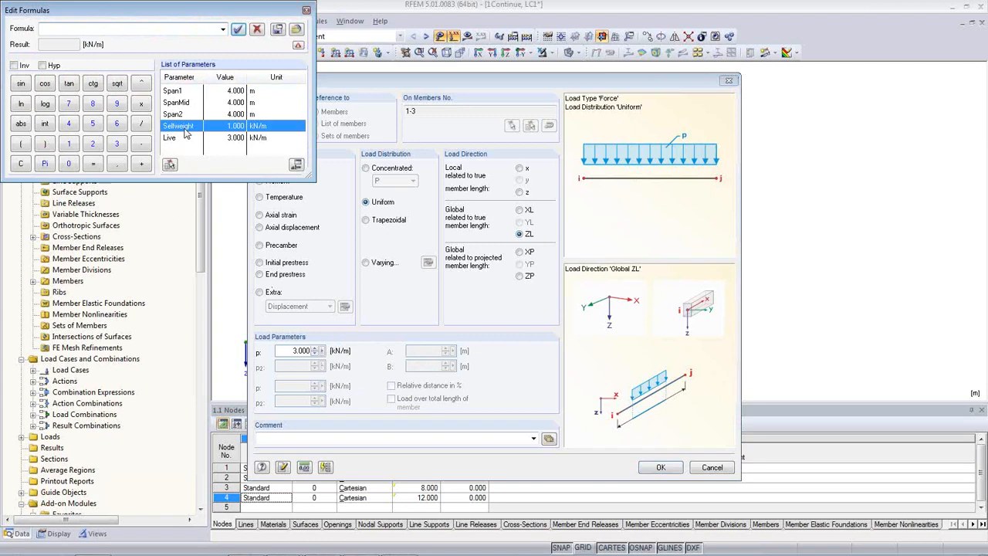
{"action": "left_click", "coordinate": [237, 28]}
{"action": "left_click", "coordinate": [660, 467]}
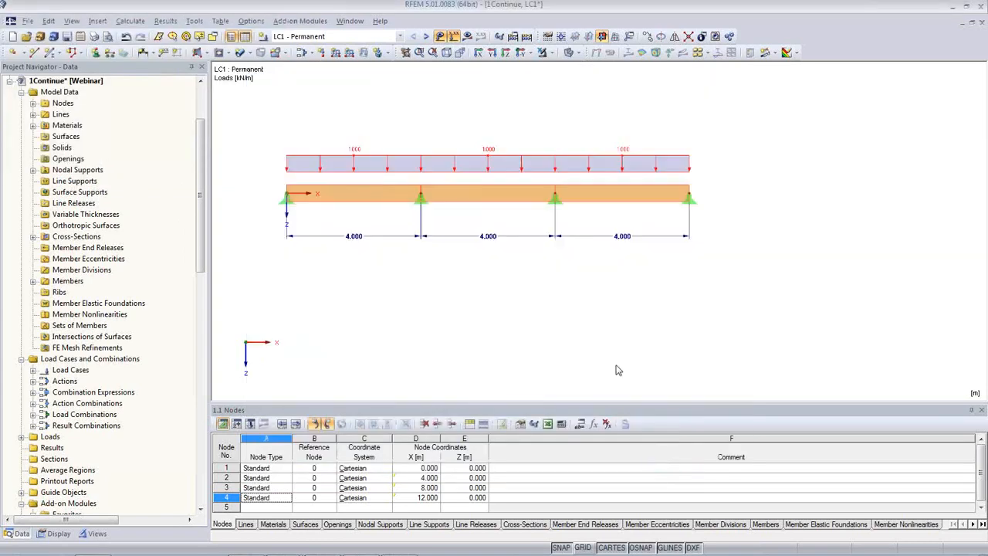
Define the magnitude p of the uniform member load in load case LC2 - Variable load in field 1 with the formula Live
{"action": "left_click", "coordinate": [425, 37]}
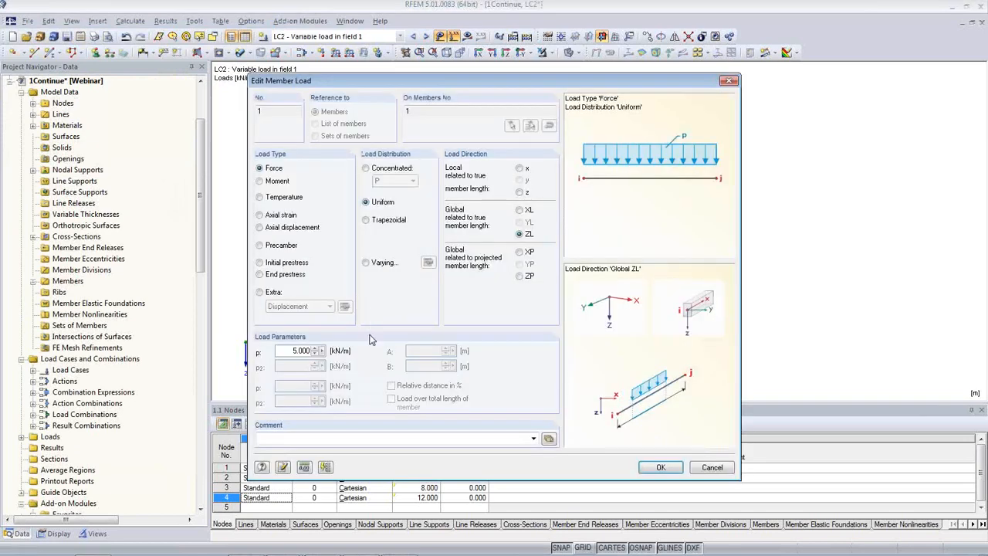
{"action": "left_click", "coordinate": [322, 351]}
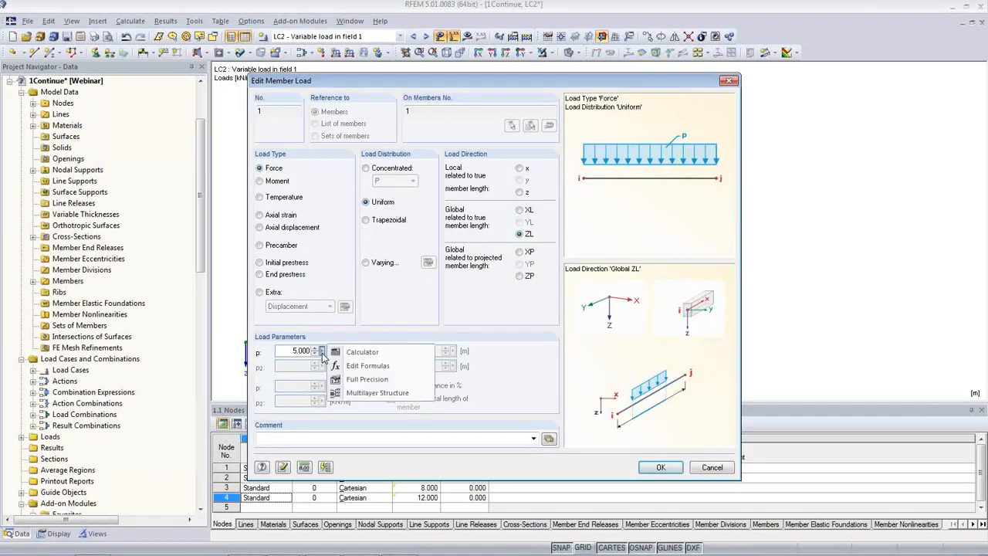
{"action": "left_click", "coordinate": [363, 366]}
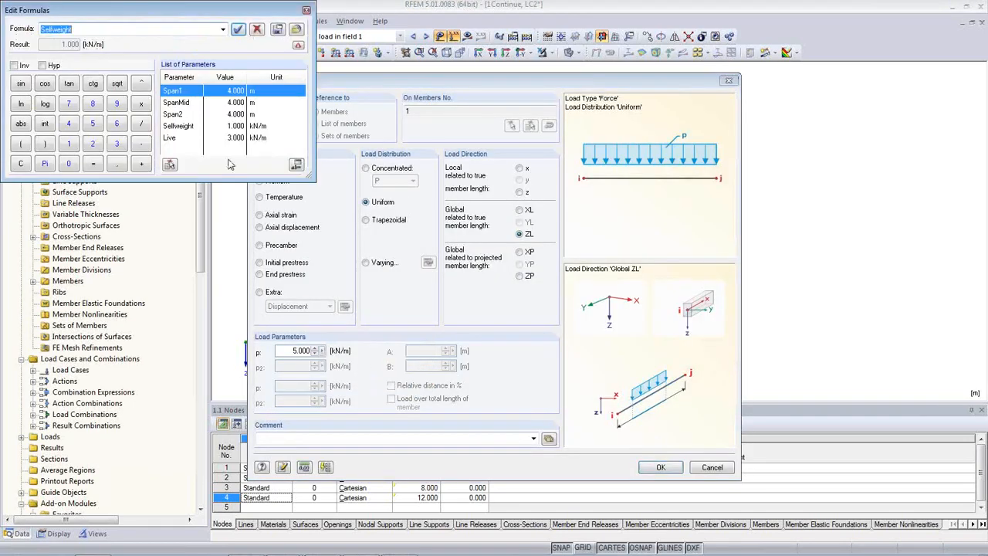
{"action": "double_click", "coordinate": [176, 138]}
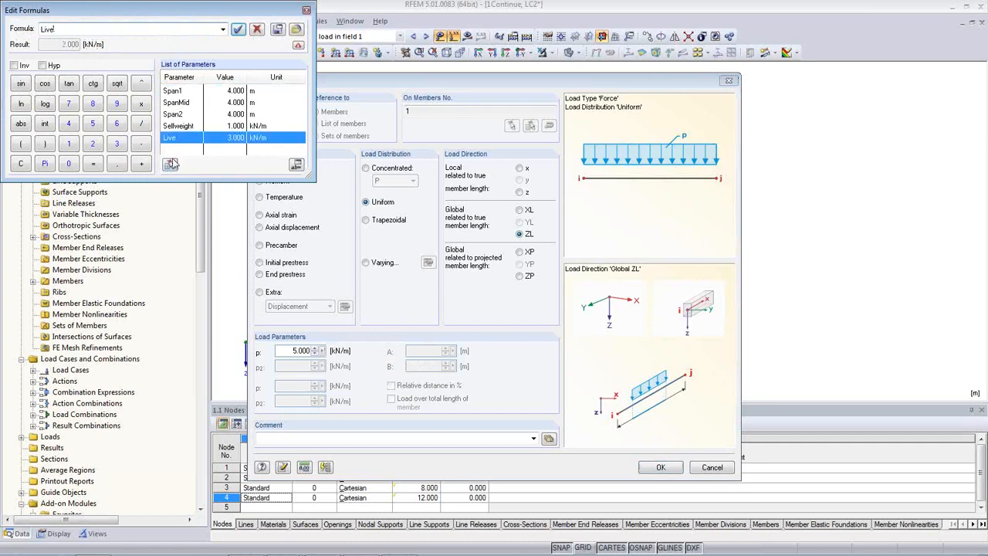
{"action": "left_click", "coordinate": [238, 29]}
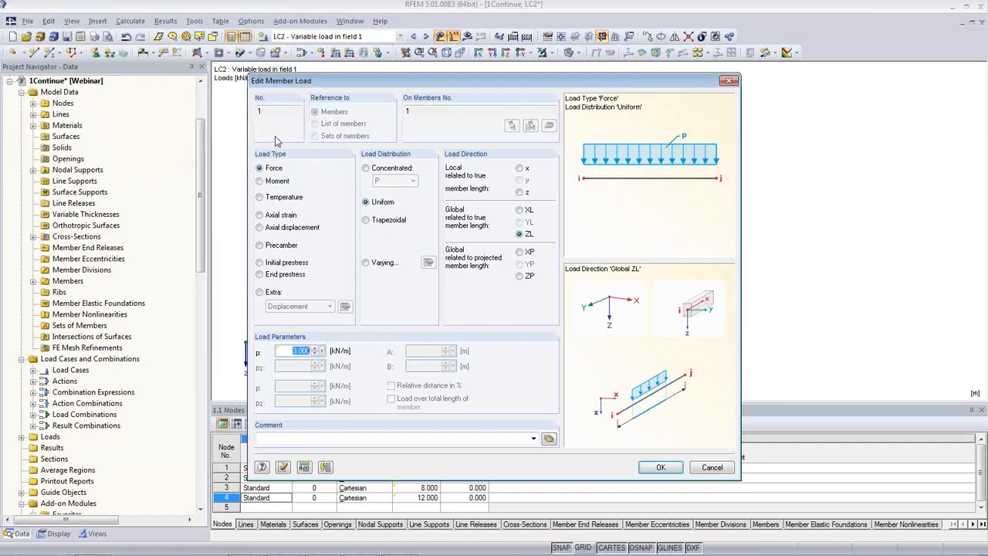
{"action": "left_click", "coordinate": [661, 467]}
Define the magnitude p of the uniform member load in load case LC3 - Variable load in field 2 with the formula Live
{"action": "left_click", "coordinate": [425, 37]}
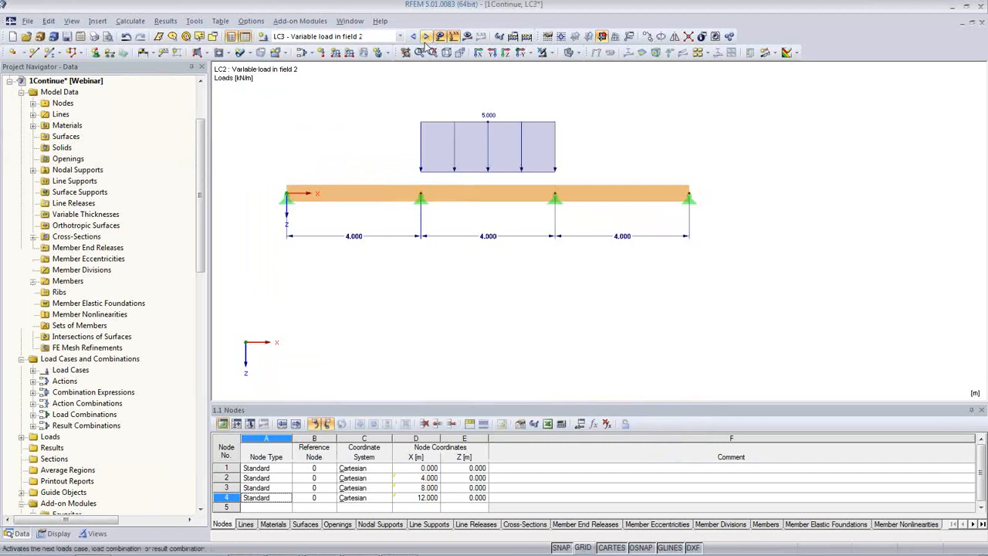
{"action": "double_click", "coordinate": [432, 150]}
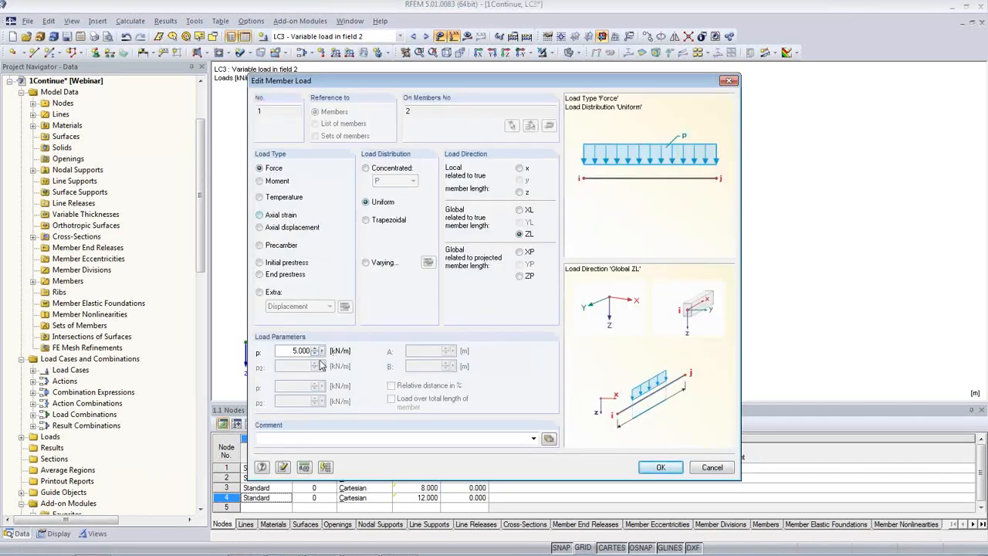
{"action": "left_click", "coordinate": [322, 351]}
{"action": "left_click", "coordinate": [369, 362]}
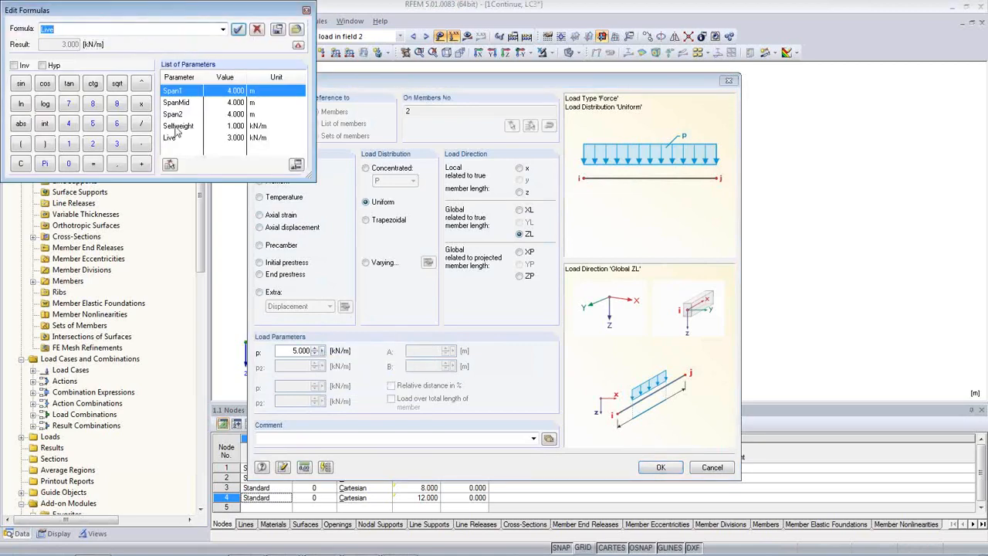
{"action": "left_click", "coordinate": [237, 29]}
{"action": "left_click", "coordinate": [661, 467]}
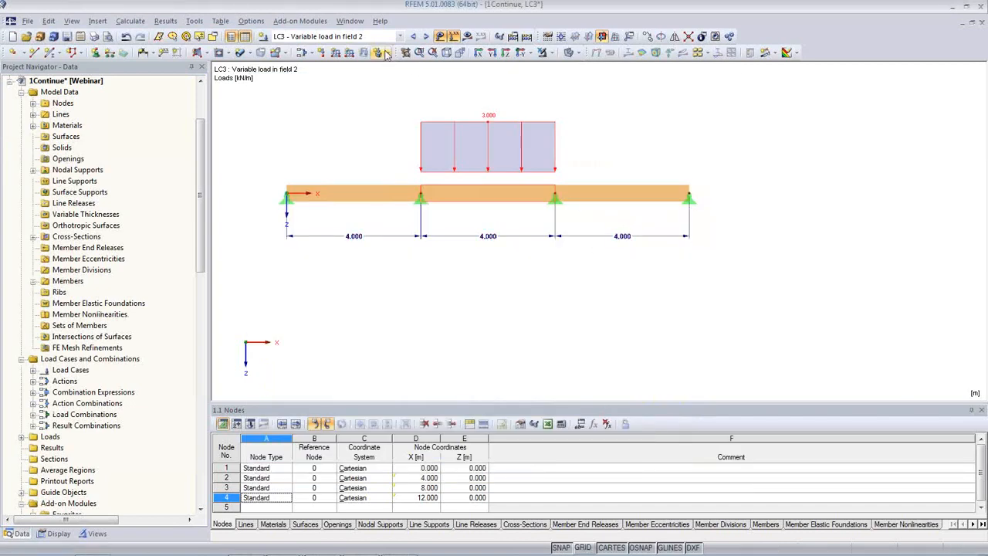
Define the magnitude p of the uniform member load in load case LC4 - Variable load in field 3 with the formula Live
{"action": "left_click", "coordinate": [425, 36]}
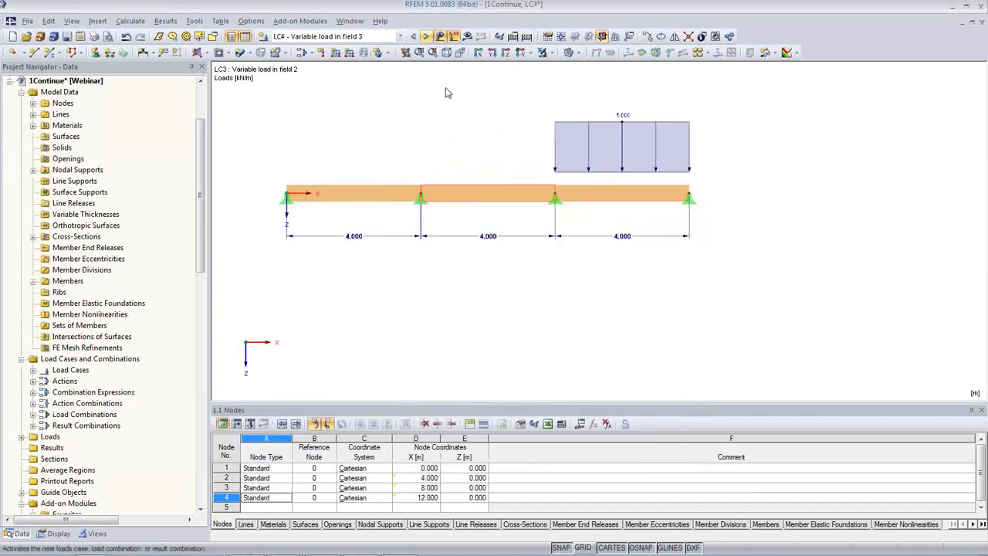
{"action": "double_click", "coordinate": [563, 134]}
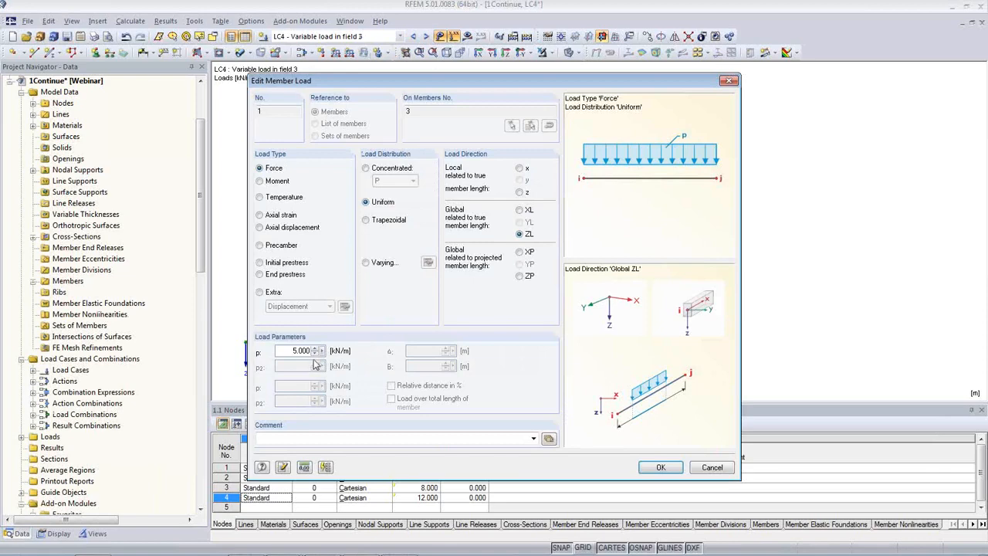
{"action": "left_click", "coordinate": [322, 350]}
{"action": "left_click", "coordinate": [359, 364]}
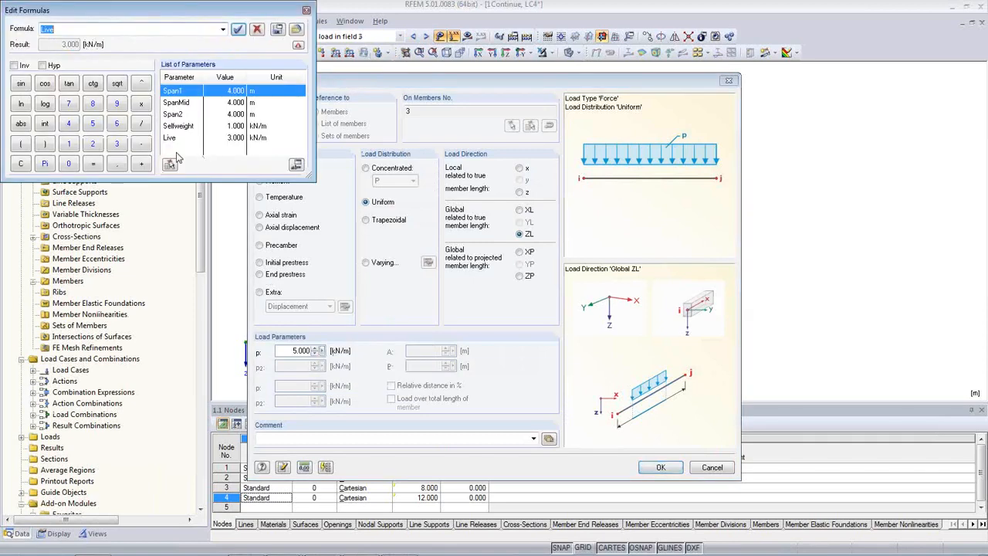
{"action": "left_click", "coordinate": [238, 28]}
{"action": "left_click", "coordinate": [661, 466]}
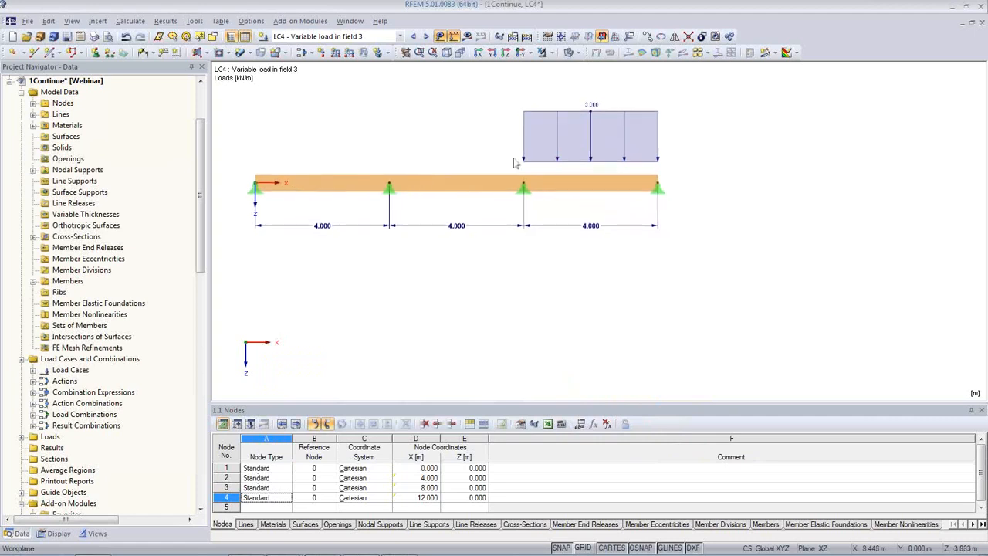
Display load combination CO2 and set the parameters Span1 to 5 m, Selfweight to 2 kN/m and Live to 5 kN/m
{"action": "left_click", "coordinate": [426, 37]}
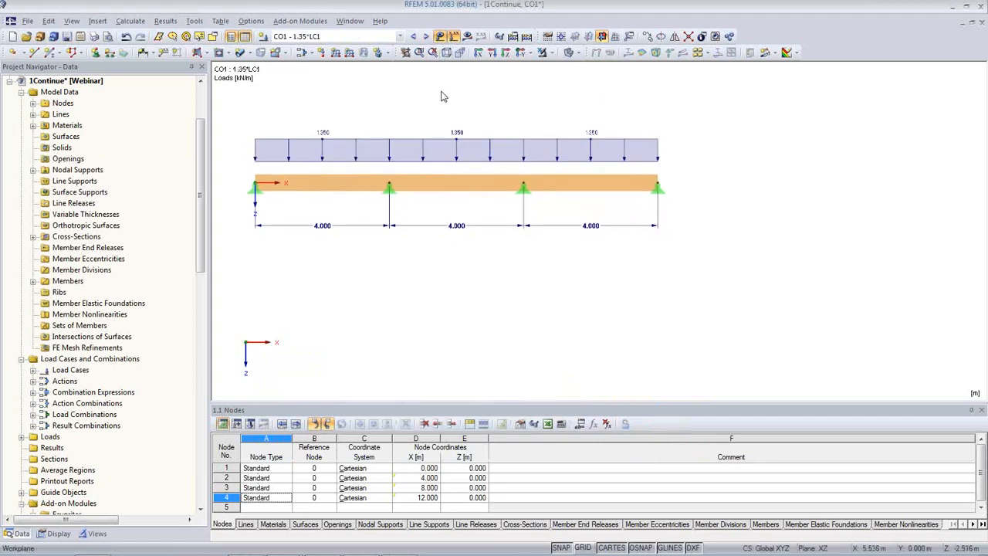
{"action": "left_click", "coordinate": [426, 37]}
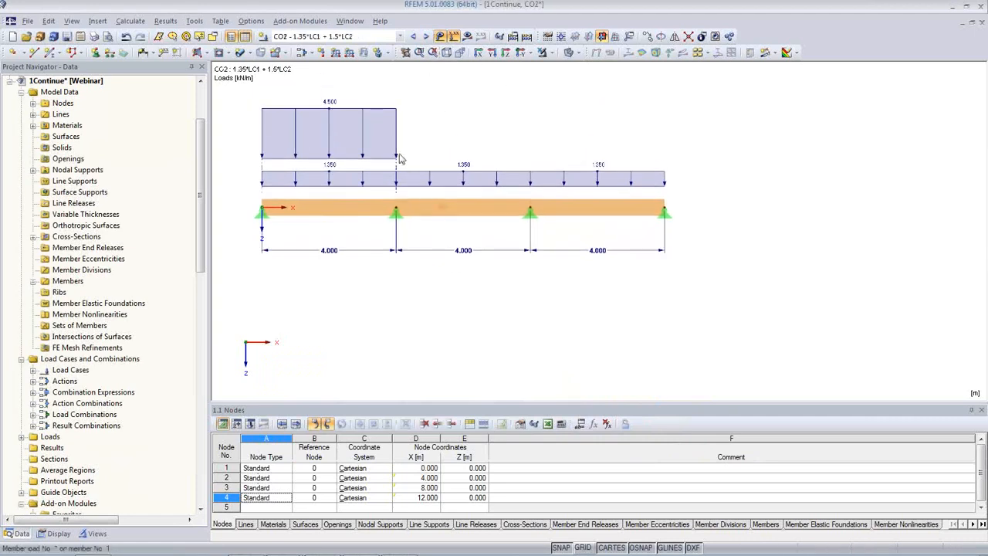
{"action": "left_click", "coordinate": [581, 429]}
{"action": "left_click", "coordinate": [450, 290]}
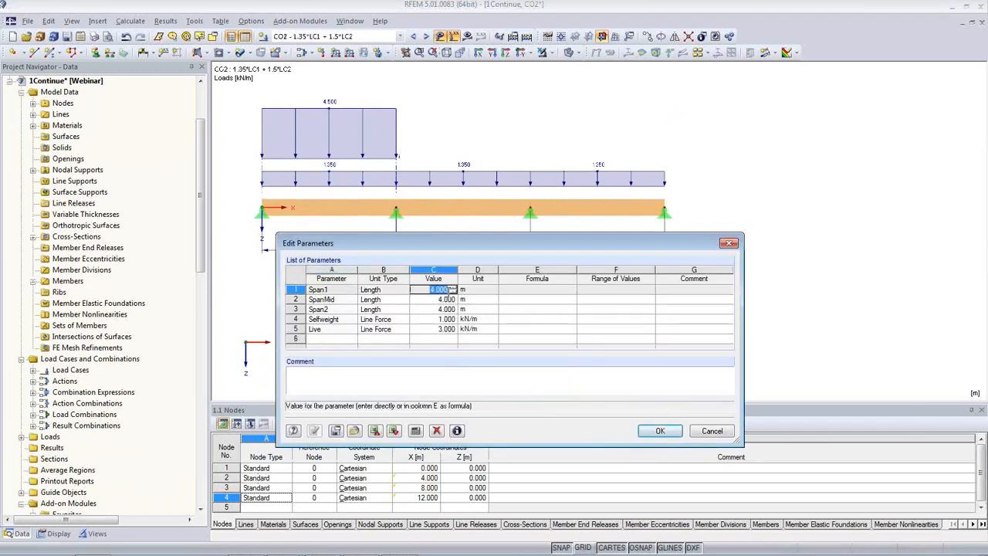
{"action": "type", "text": "5"}
{"action": "left_click", "coordinate": [450, 319]}
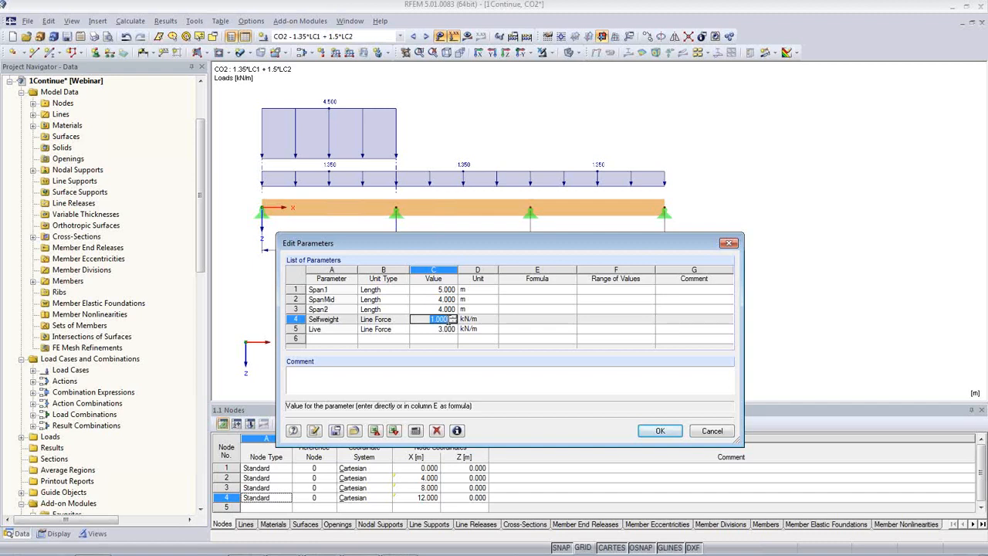
{"action": "type", "text": "2"}
{"action": "left_click", "coordinate": [445, 331]}
{"action": "type", "text": "5"}
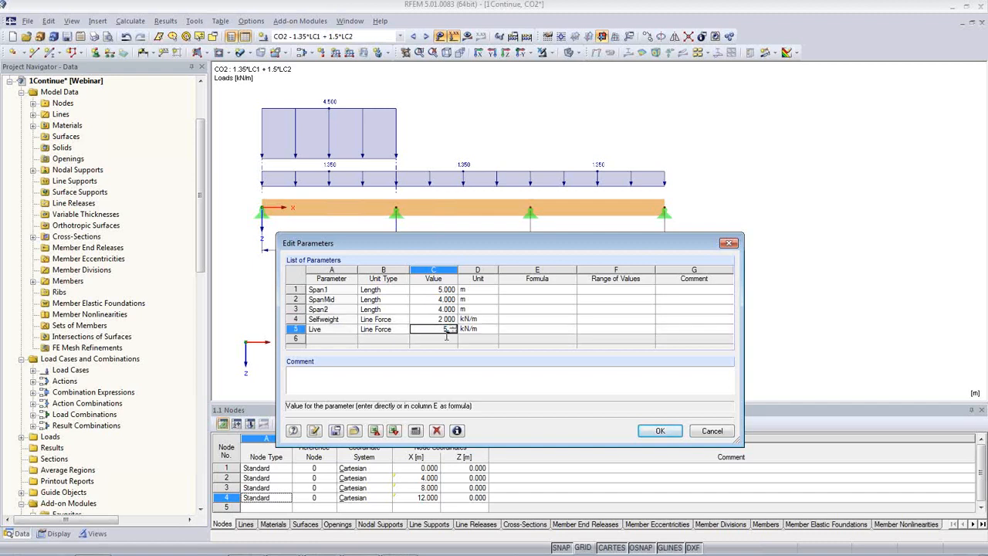
{"action": "key", "text": "Up"}
{"action": "left_click", "coordinate": [659, 431]}
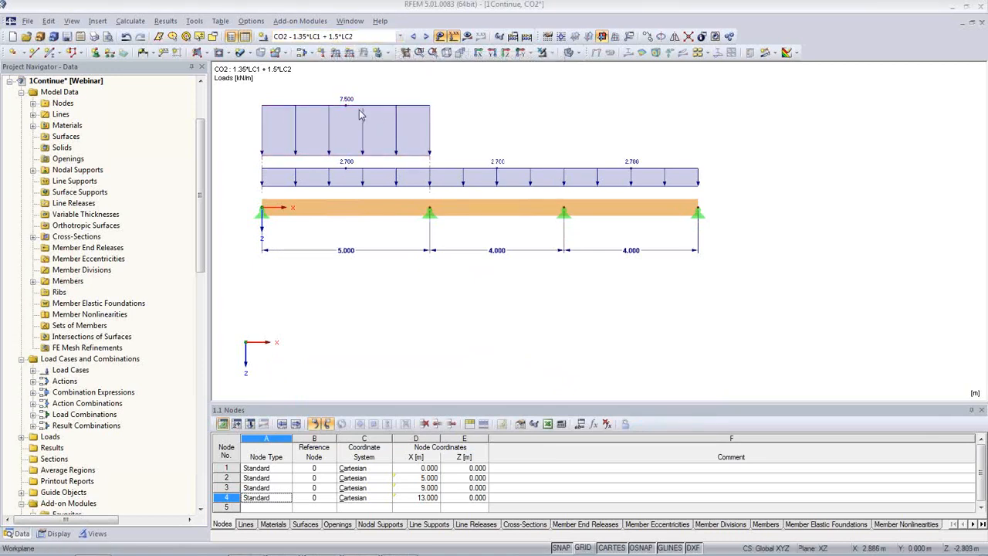
Check the member loads in load cases LC1 - Permanent and LC2 - Variable load in field 1
{"action": "left_click", "coordinate": [400, 36]}
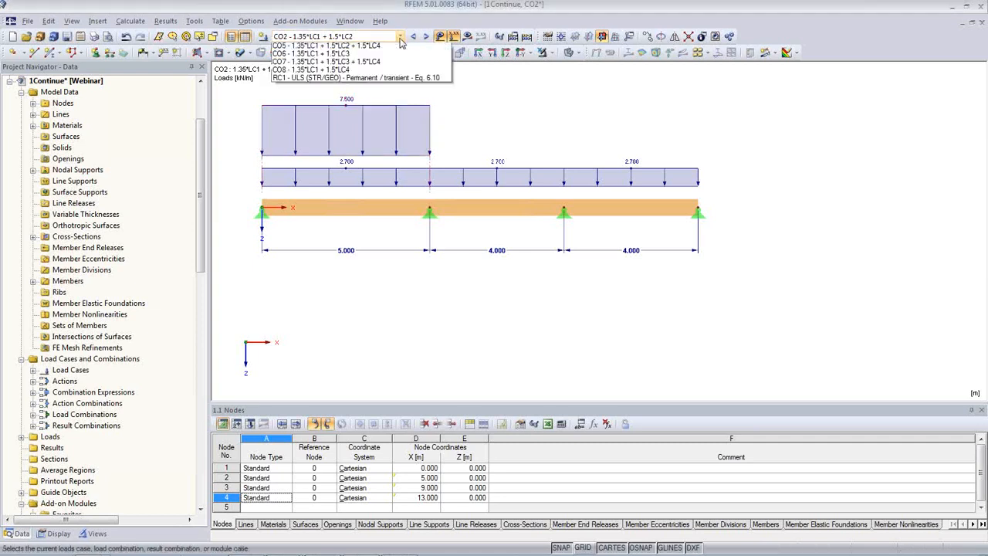
{"action": "left_click", "coordinate": [392, 56]}
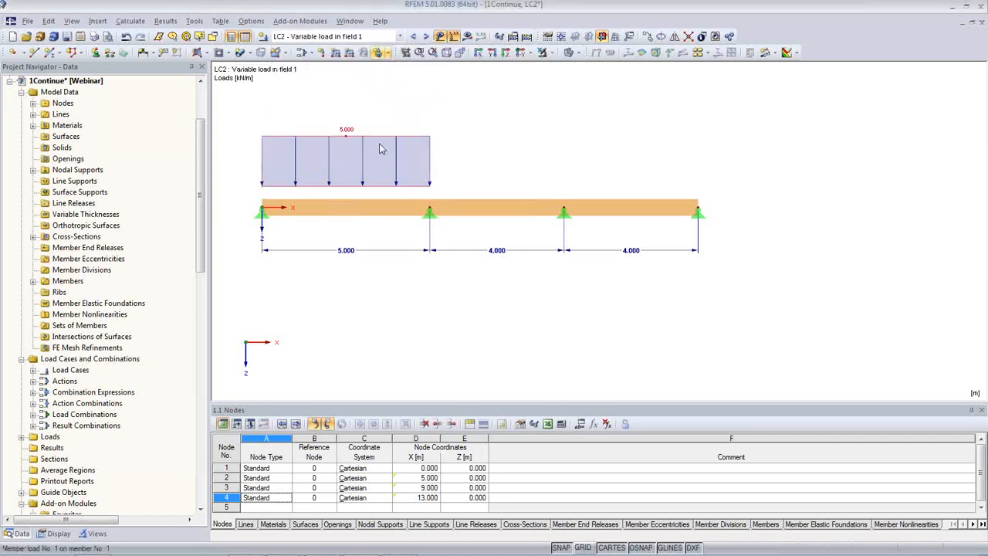
{"action": "left_click", "coordinate": [414, 36]}
{"action": "left_click", "coordinate": [424, 41]}
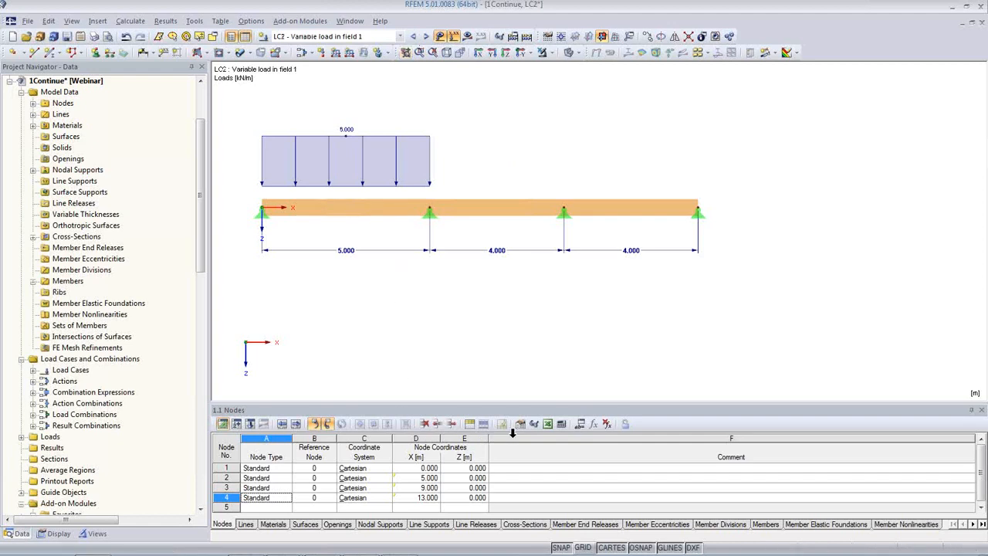
Set the parameters Span1 and Span2 to 2 m and apply them to the model
{"action": "left_click", "coordinate": [580, 424]}
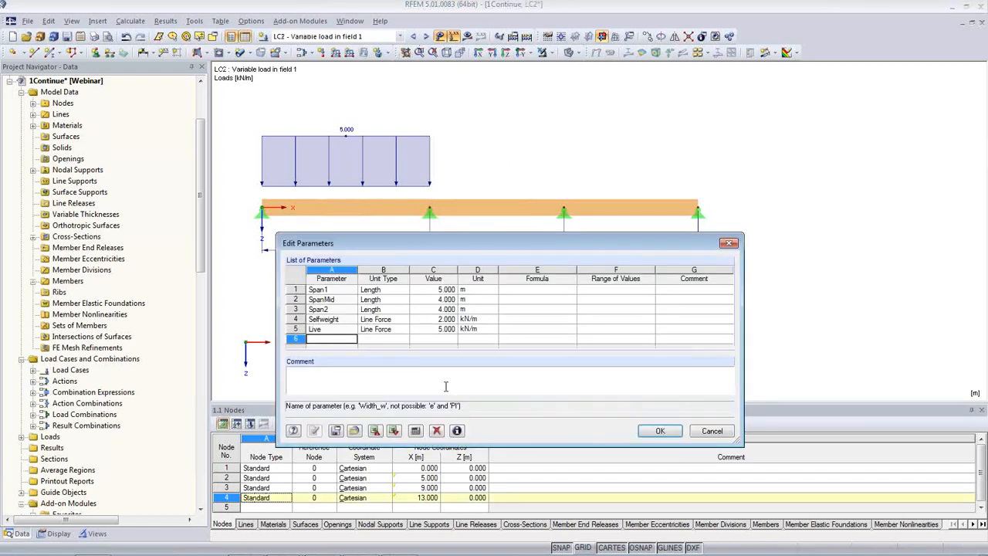
{"action": "left_click", "coordinate": [452, 290]}
{"action": "left_click", "coordinate": [453, 292]}
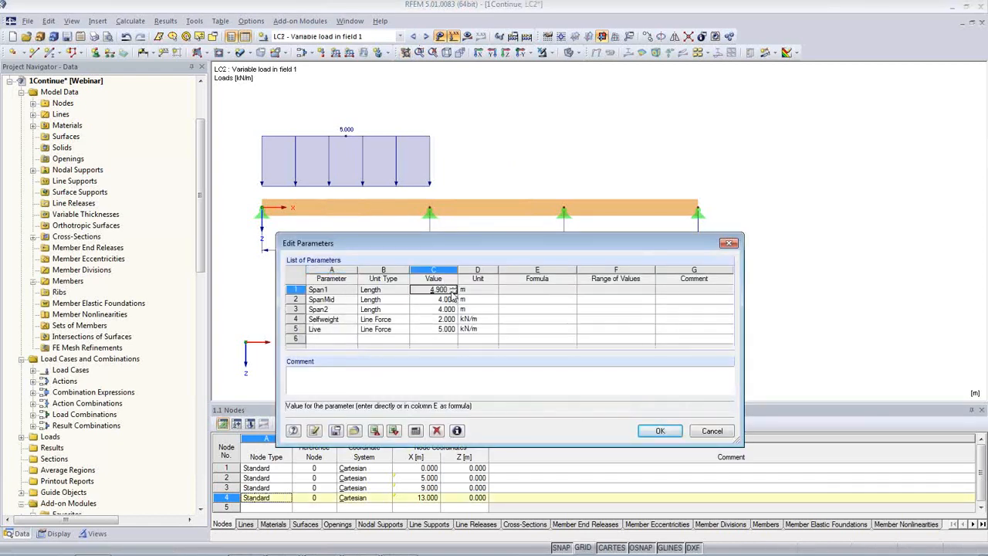
{"action": "type", "text": "2"}
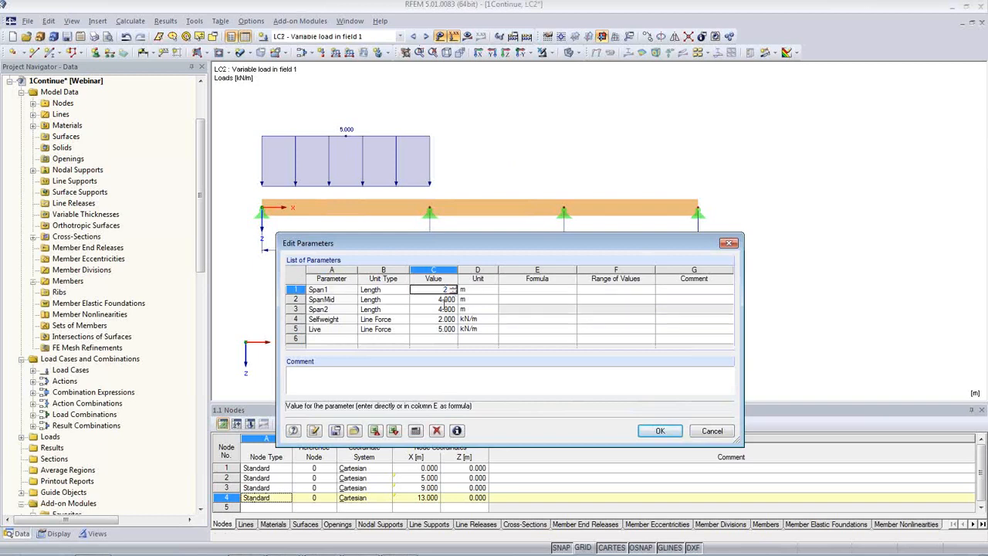
{"action": "left_click", "coordinate": [442, 310]}
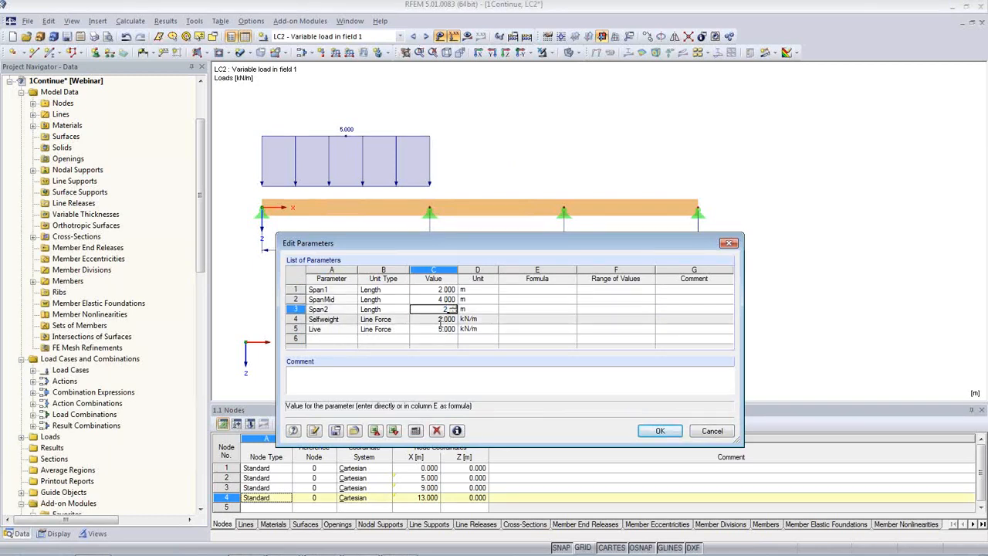
{"action": "type", "text": "2"}
{"action": "key", "text": "Return"}
{"action": "left_click", "coordinate": [656, 430]}
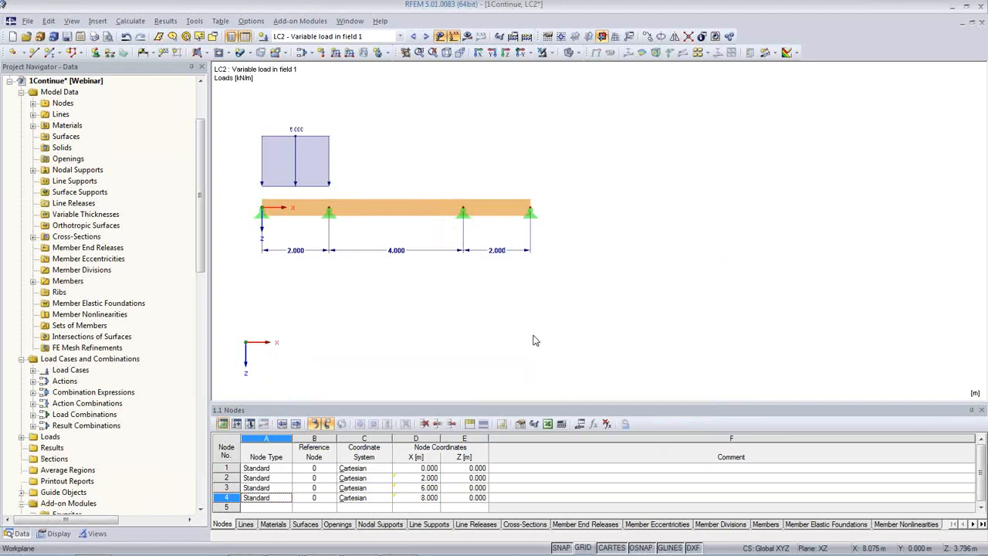
Calculate the model and display the global deformations u for load case LC2 - Variable load in field 1
{"action": "left_click", "coordinate": [128, 22]}
{"action": "left_click", "coordinate": [147, 35]}
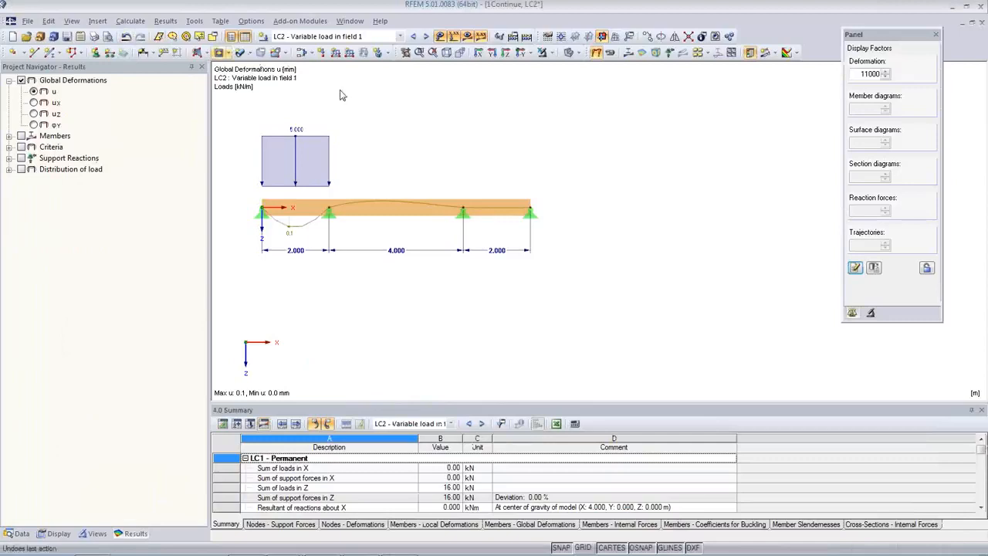
{"action": "scroll", "coordinate": [496, 254], "scroll_direction": "up", "scroll_amount": 3}
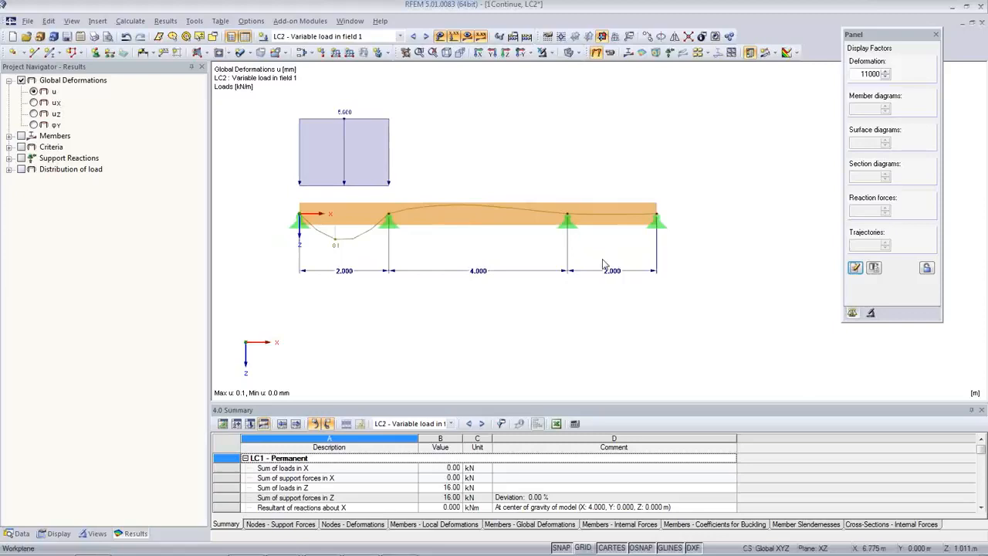
Switch to the Block Manager and examine the truss shapes available in the Flat Trusses category
{"action": "mouse_move", "coordinate": [400, 546]}
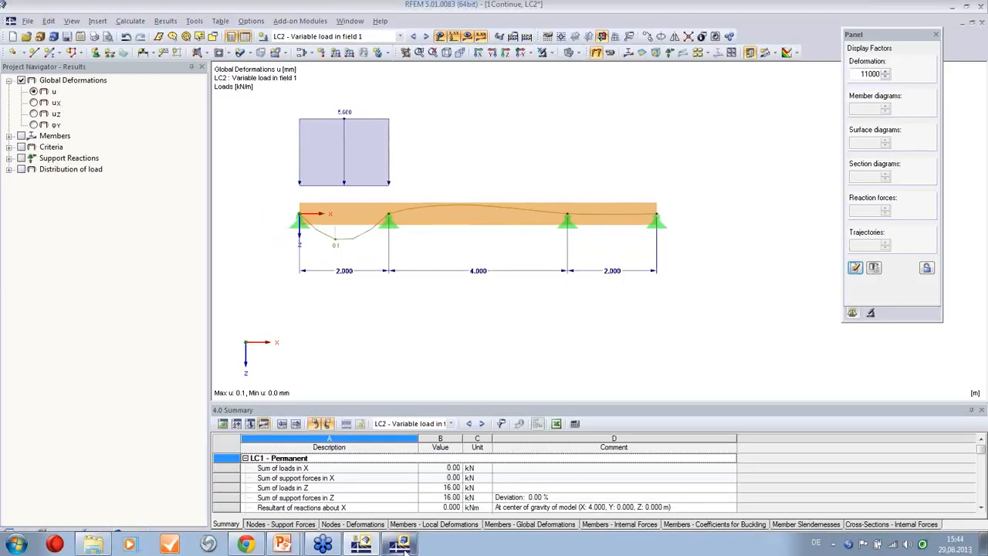
{"action": "left_click", "coordinate": [397, 515]}
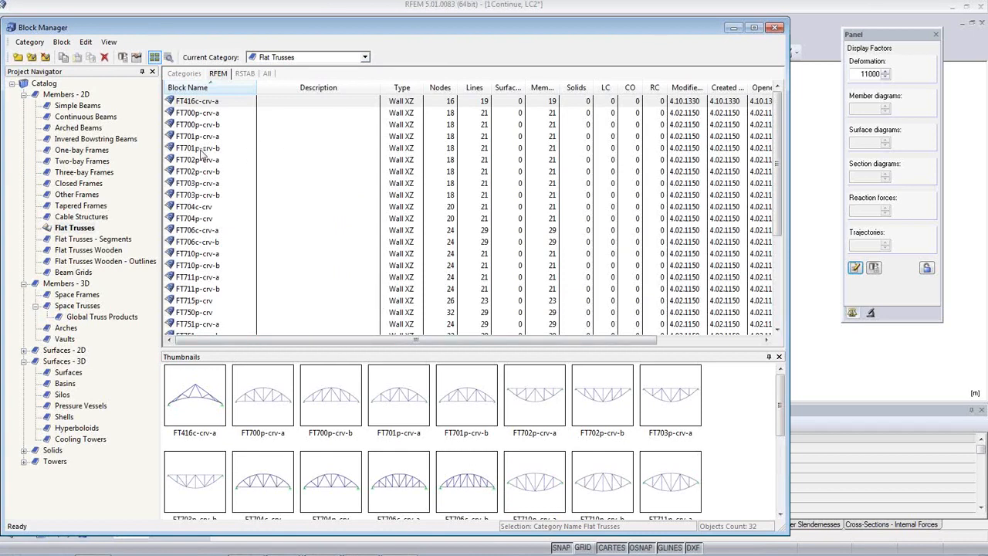
{"action": "left_click", "coordinate": [200, 149]}
{"action": "scroll", "coordinate": [567, 434], "scroll_direction": "down", "scroll_amount": 2}
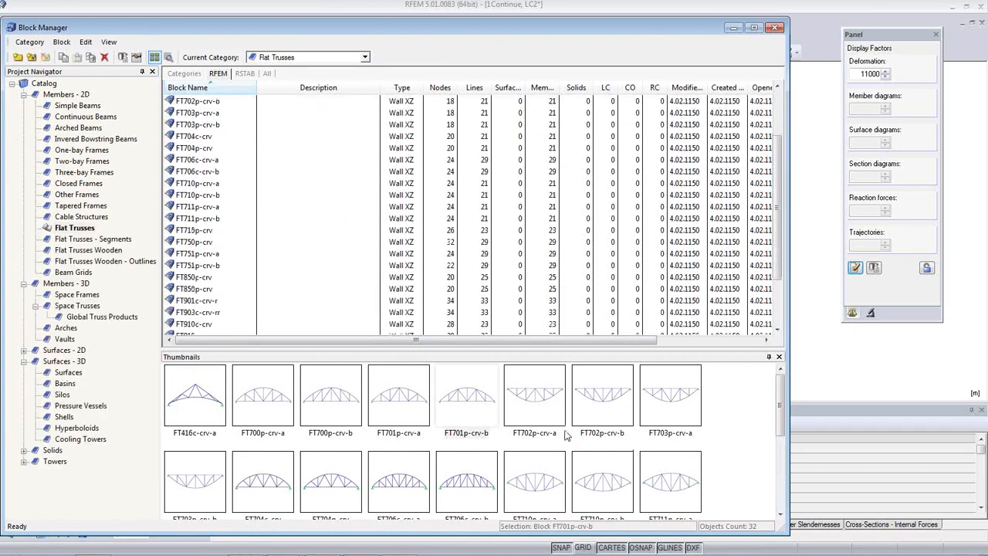
{"action": "left_click", "coordinate": [488, 485]}
{"action": "scroll", "coordinate": [586, 467], "scroll_direction": "down", "scroll_amount": 3}
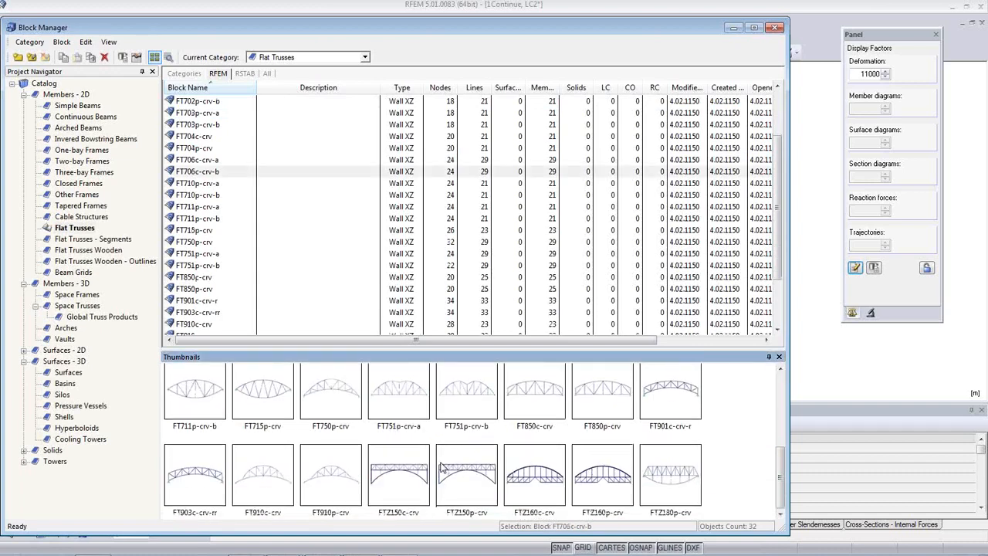
{"action": "left_click", "coordinate": [670, 403]}
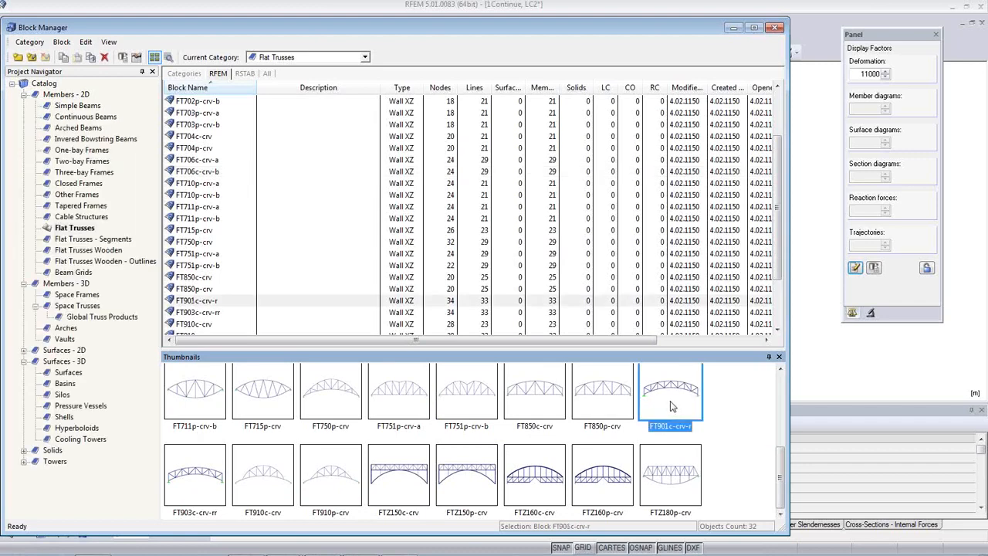
{"action": "left_click", "coordinate": [398, 397]}
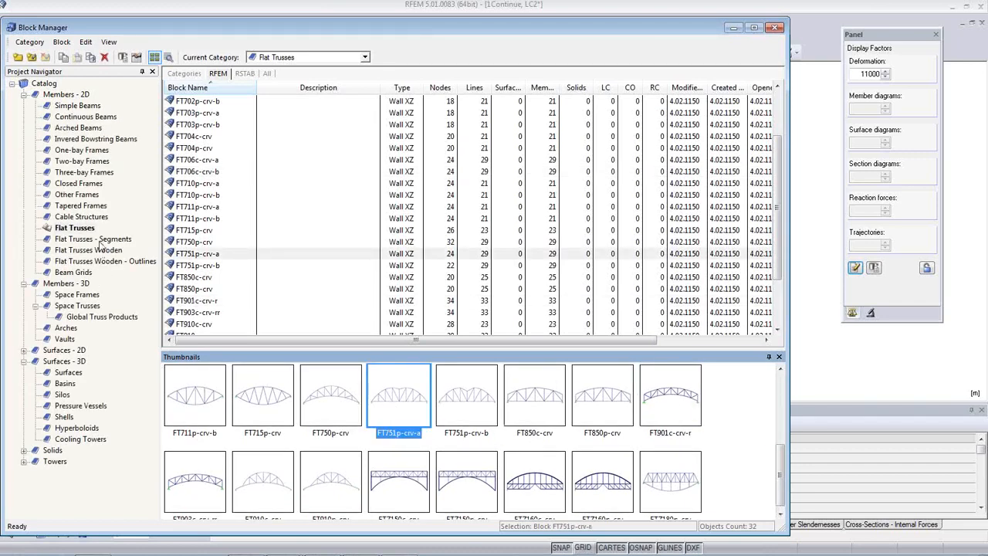
Look through the blocks in the Flat Trusses Wooden, Space Frames and Global Truss Products categories
{"action": "left_click", "coordinate": [99, 239]}
{"action": "left_click", "coordinate": [92, 250]}
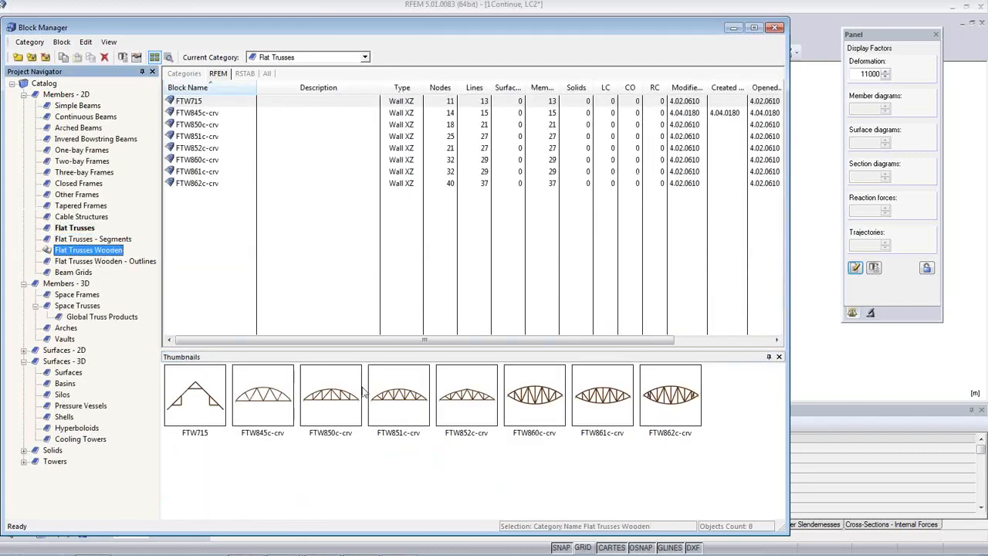
{"action": "left_click", "coordinate": [76, 296]}
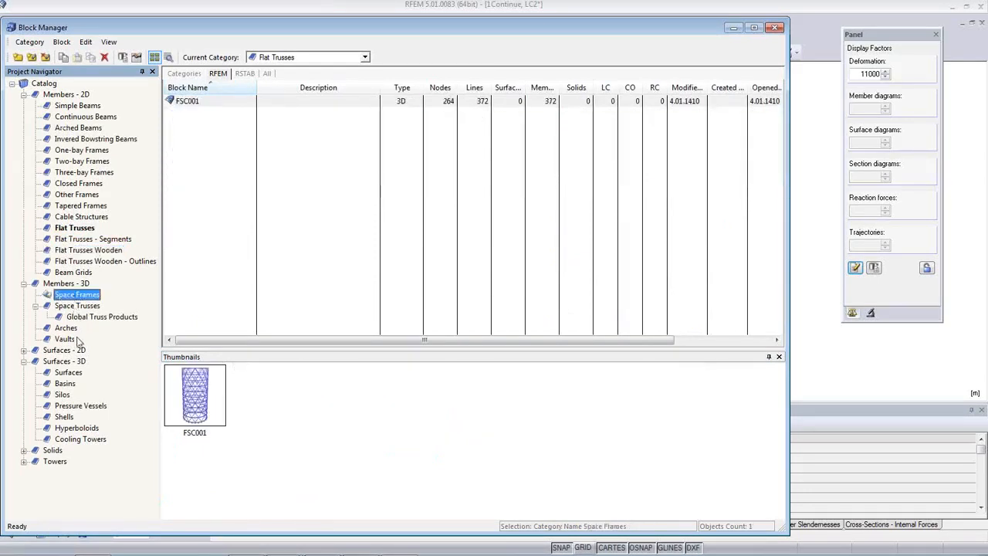
{"action": "left_click", "coordinate": [88, 317]}
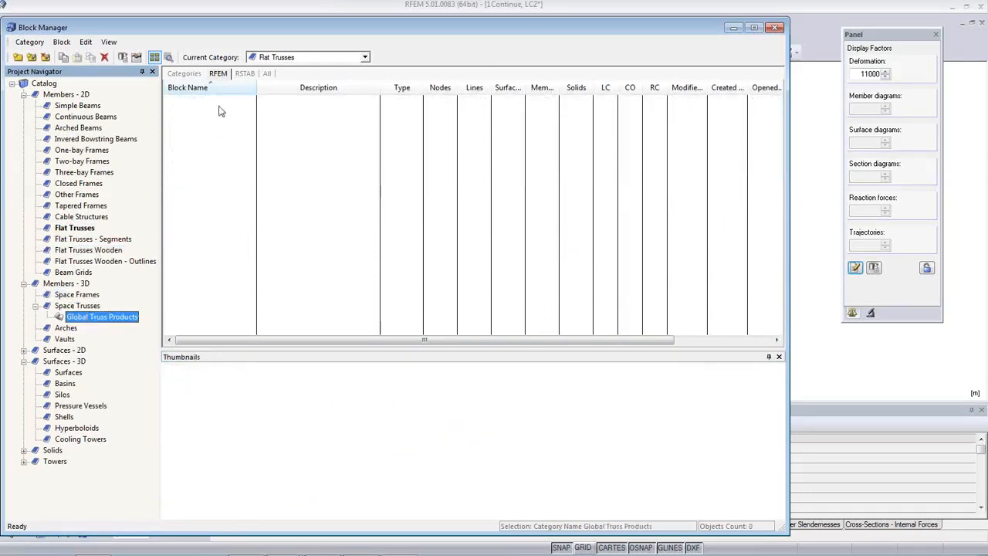
Examine the RSTAB truss blocks of the F33 and F34 series in the Global Truss Products category
{"action": "left_click", "coordinate": [242, 74]}
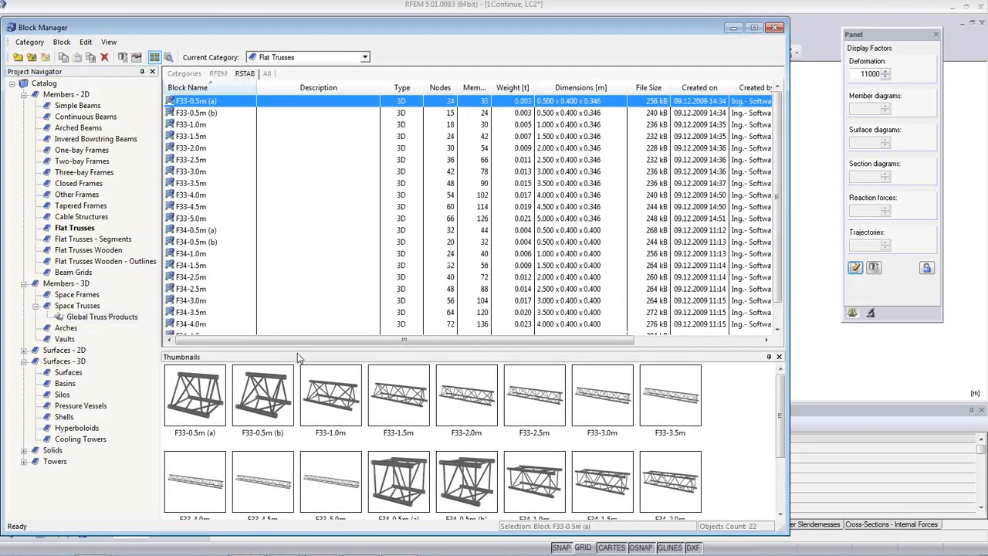
{"action": "left_click", "coordinate": [189, 277]}
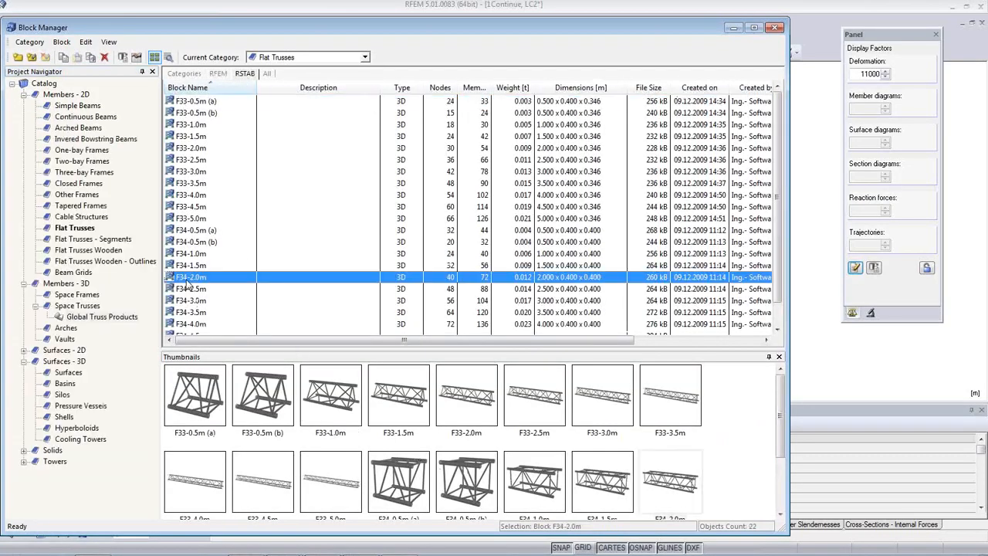
{"action": "scroll", "coordinate": [381, 309], "scroll_direction": "down", "scroll_amount": 1}
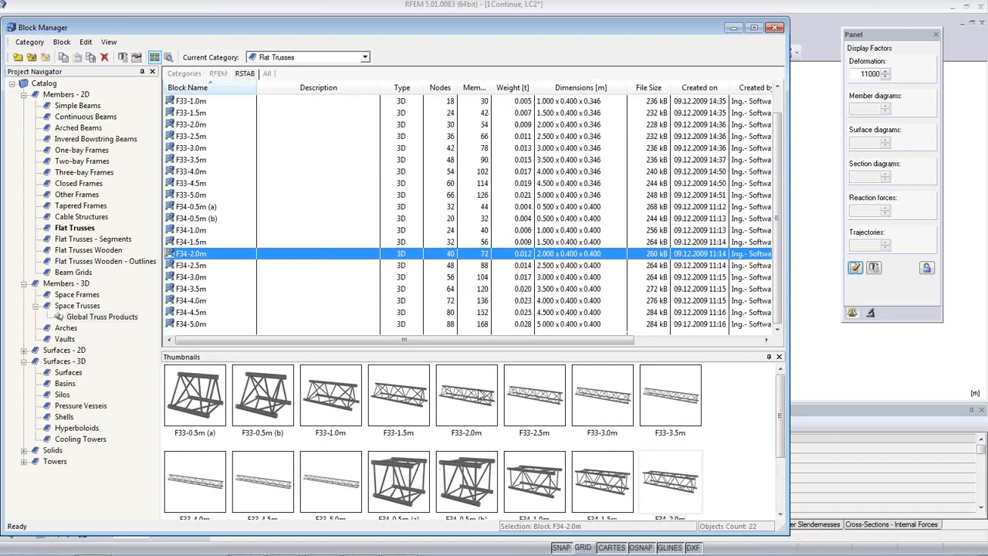
{"action": "left_click", "coordinate": [468, 397]}
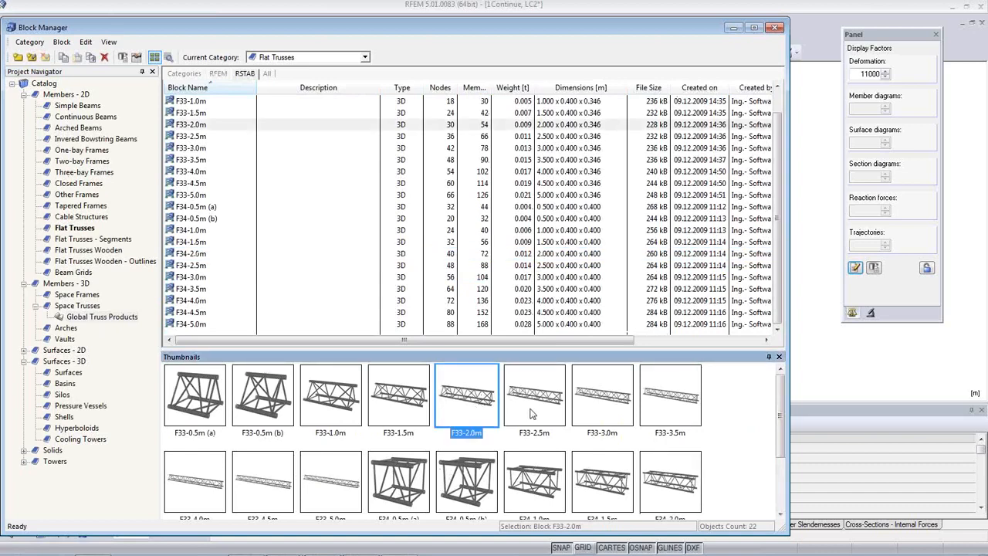
{"action": "scroll", "coordinate": [530, 426], "scroll_direction": "down", "scroll_amount": 2}
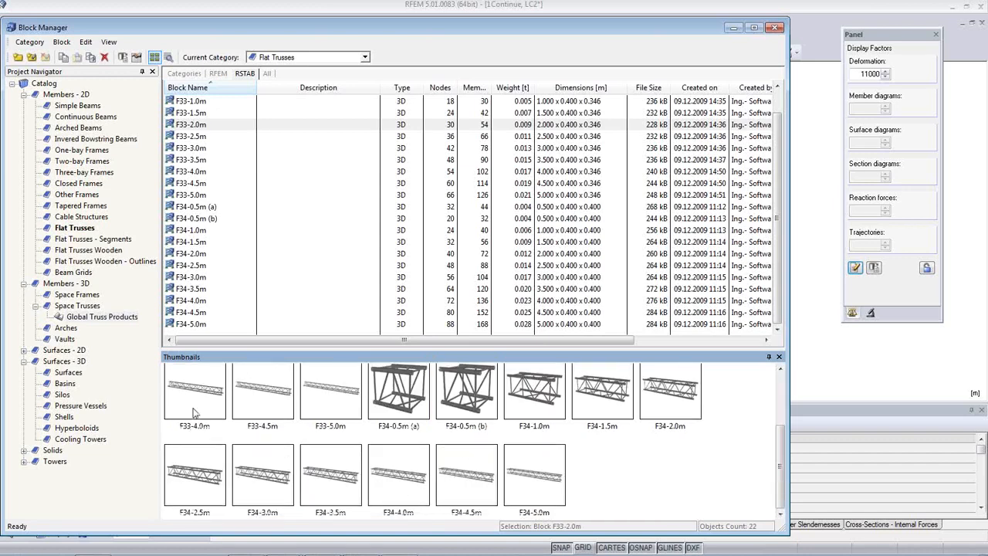
Open the flat truss block FT701p-crv-a for insertion and show its dimensions in the preview
{"action": "left_click", "coordinate": [77, 229]}
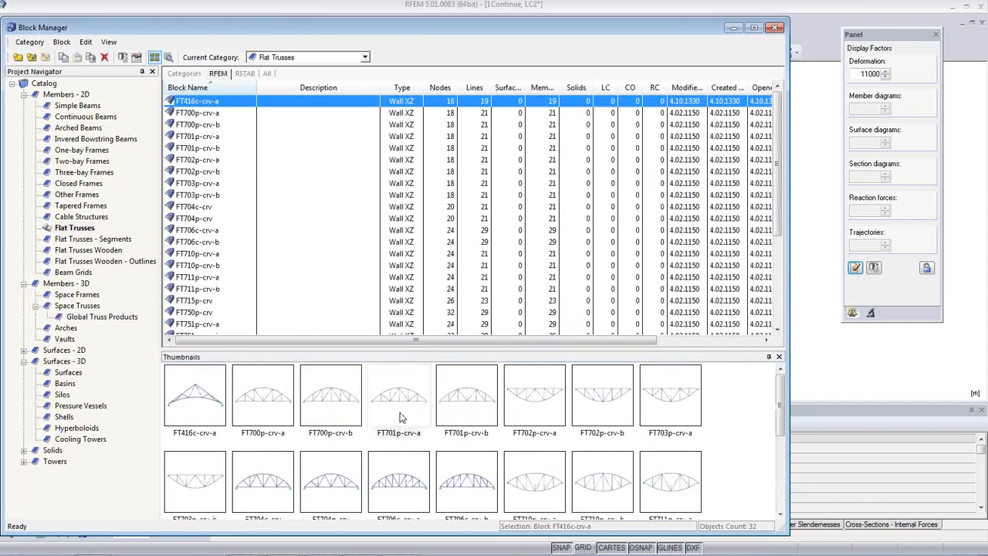
{"action": "left_click", "coordinate": [400, 417]}
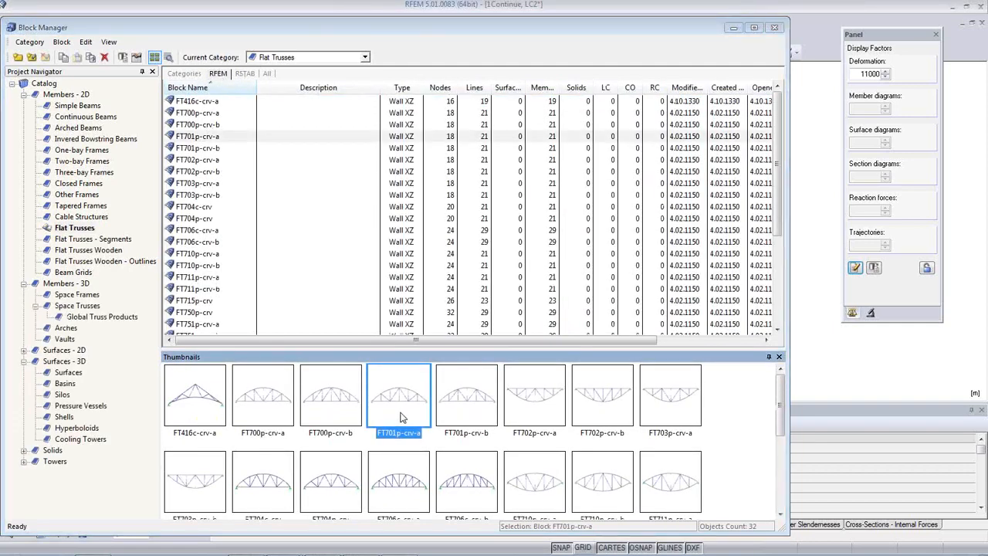
{"action": "double_click", "coordinate": [396, 401]}
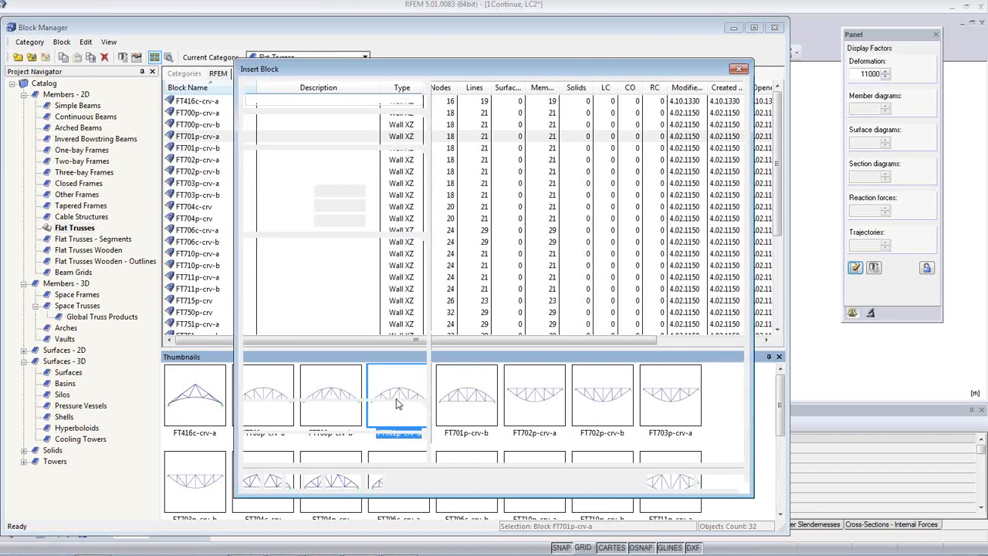
{"action": "left_click", "coordinate": [313, 262]}
{"action": "double_click", "coordinate": [317, 262]}
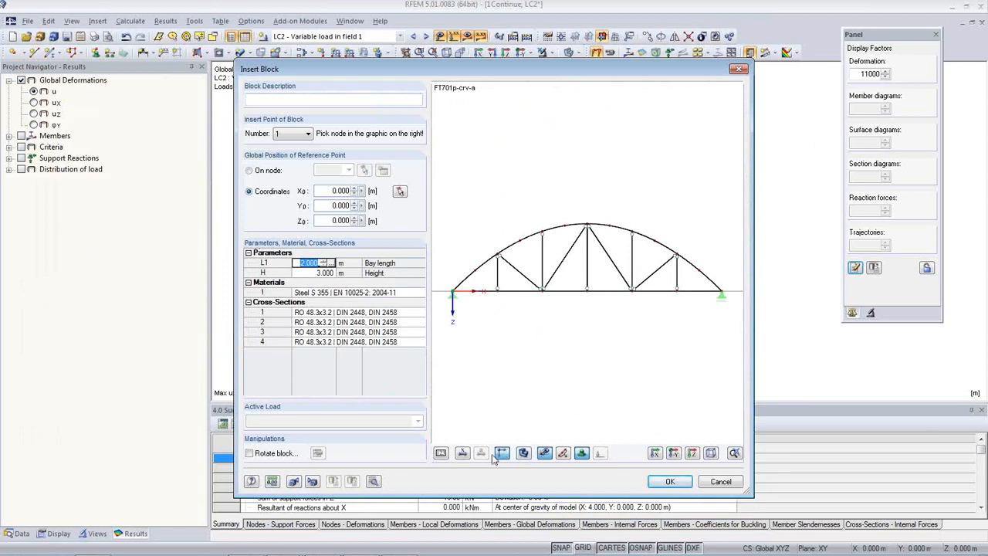
{"action": "left_click", "coordinate": [462, 453]}
Try a bay length L1 of 2.7 m for the truss block in an enlarged preview, and cancel the insertion
{"action": "left_click", "coordinate": [320, 263]}
{"action": "double_click", "coordinate": [320, 263]}
{"action": "left_click", "coordinate": [330, 261]}
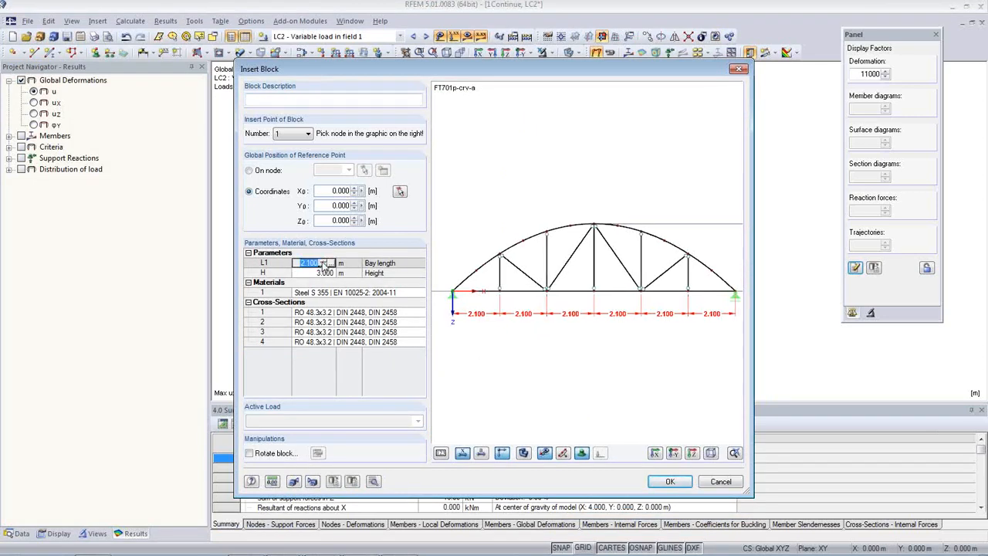
{"action": "left_click", "coordinate": [331, 261]}
{"action": "left_click", "coordinate": [330, 261]}
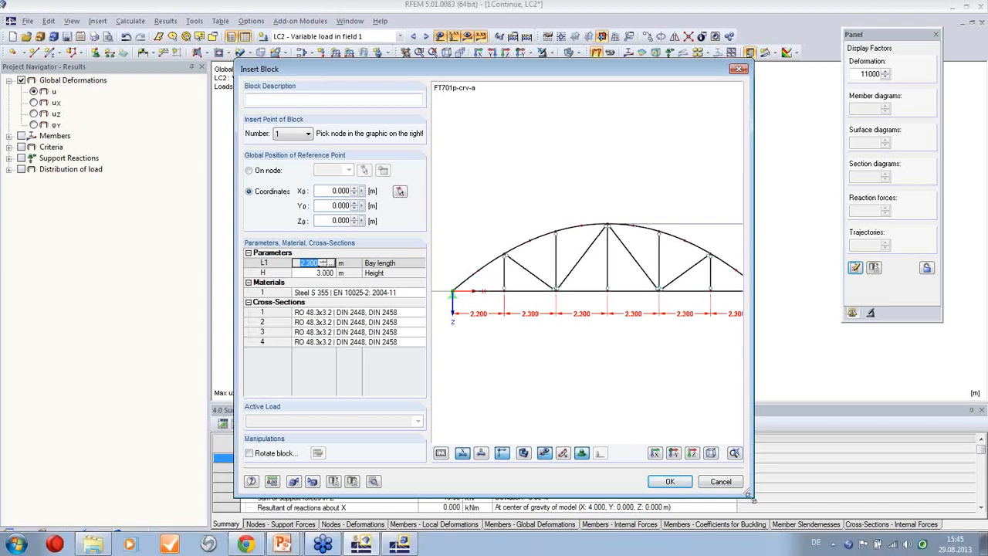
{"action": "left_click_drag", "start_coordinate": [752, 495], "coordinate": [910, 503]}
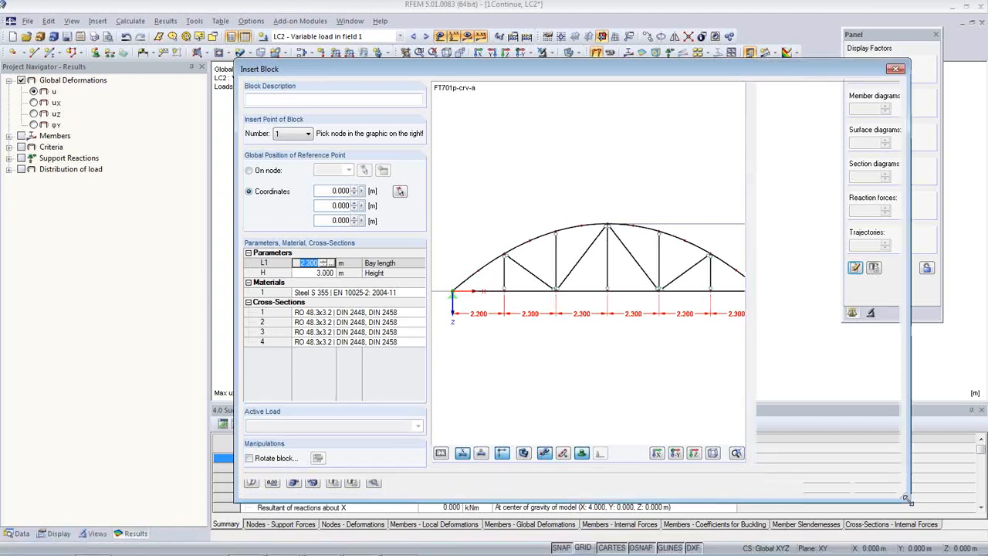
{"action": "left_click", "coordinate": [329, 261]}
{"action": "left_click", "coordinate": [329, 261]}
{"action": "left_click", "coordinate": [329, 261]}
{"action": "left_click", "coordinate": [330, 261]}
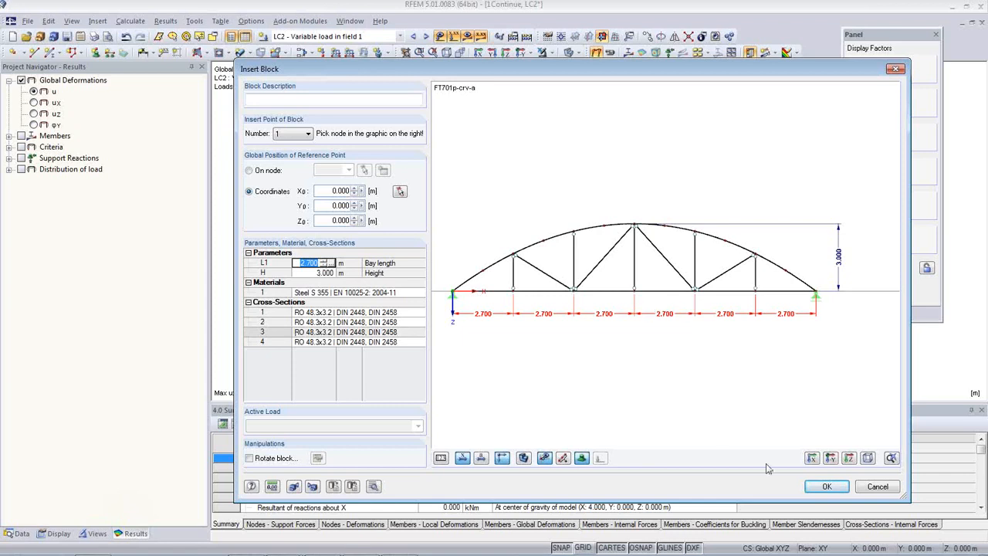
{"action": "left_click", "coordinate": [878, 487]}
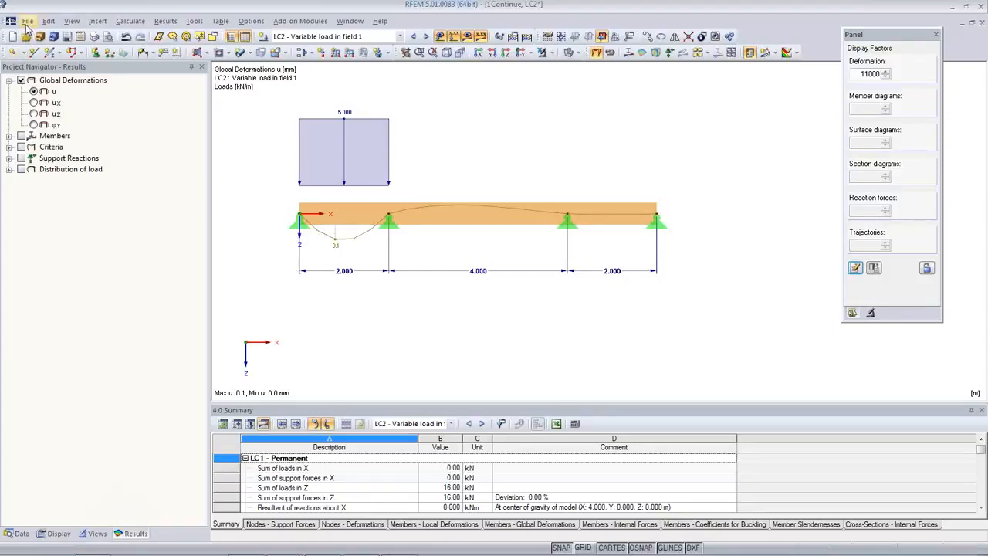
Switch to the open model 3Pipes_Parametric
{"action": "left_click", "coordinate": [17, 533]}
{"action": "scroll", "coordinate": [85, 234], "scroll_direction": "up", "scroll_amount": 3}
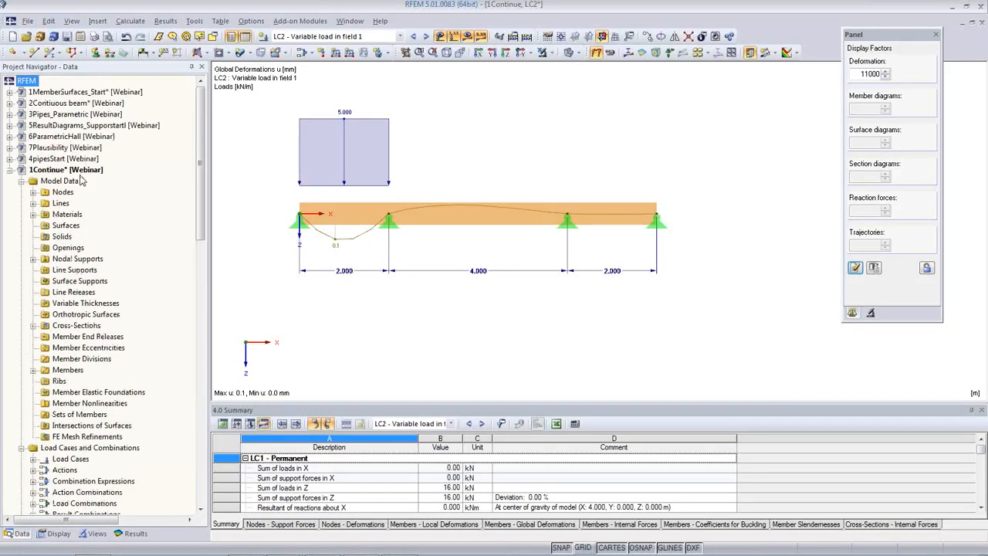
{"action": "double_click", "coordinate": [74, 114]}
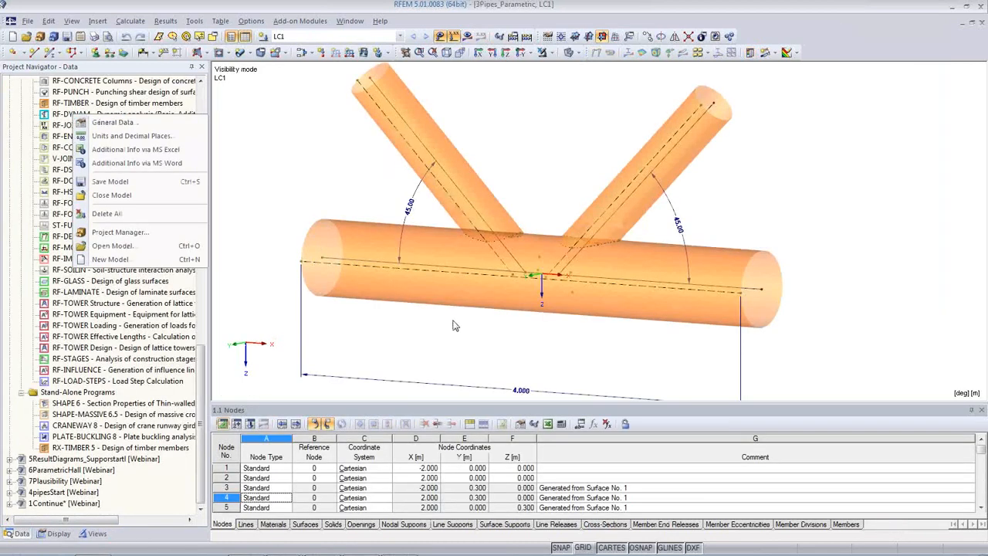
Examine the intersecting pipe joint from several angles, including the surface properties of the main pipe
{"action": "middle_click_drag", "start_coordinate": [653, 356], "coordinate": [740, 322]}
{"action": "middle_click_drag", "start_coordinate": [666, 341], "coordinate": [629, 322], "text": "ctrl"}
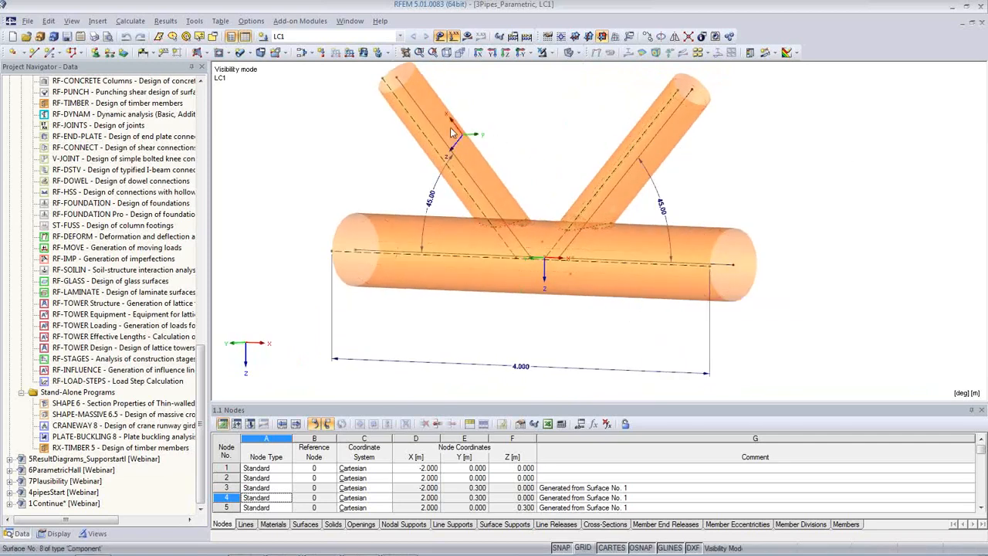
{"action": "middle_click_drag", "start_coordinate": [616, 330], "coordinate": [741, 307], "text": "ctrl"}
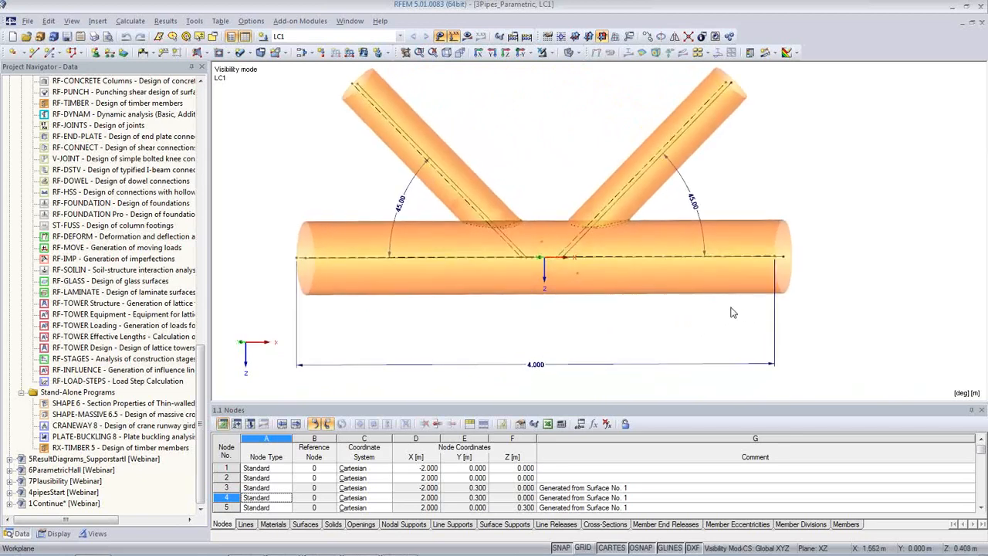
{"action": "scroll", "coordinate": [733, 312], "scroll_direction": "down", "scroll_amount": 2}
{"action": "double_click", "coordinate": [718, 291]}
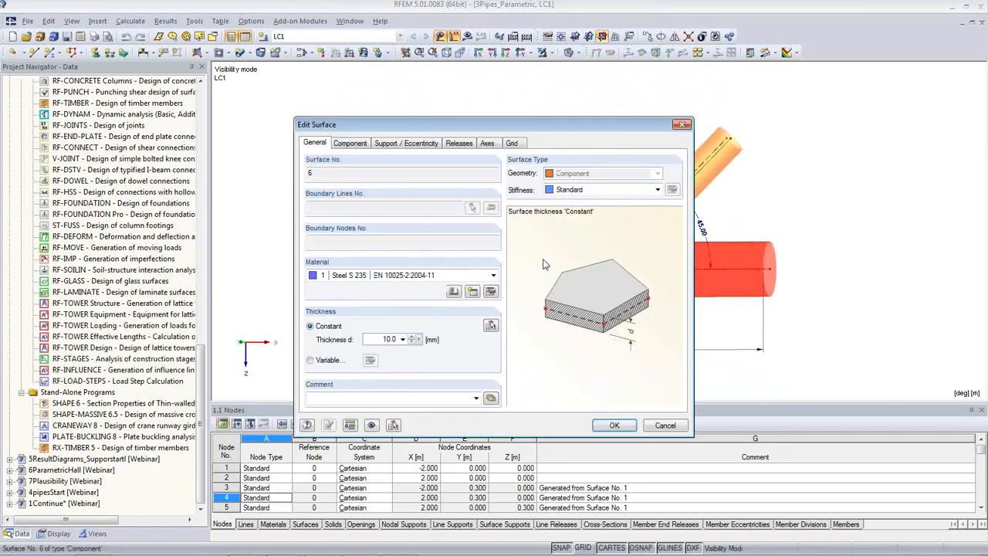
{"action": "key", "text": "Escape"}
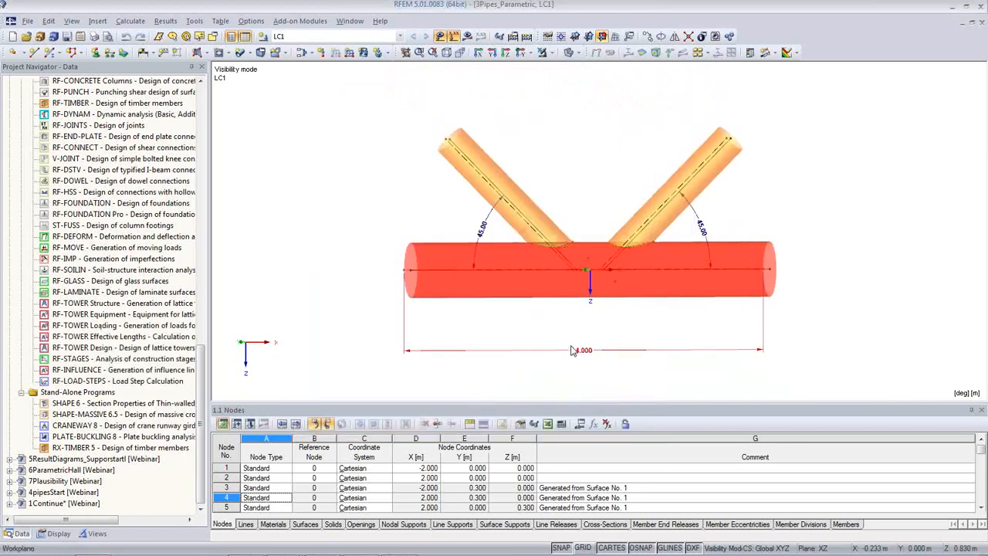
{"action": "middle_click_drag", "start_coordinate": [701, 337], "coordinate": [600, 330]}
{"action": "scroll", "coordinate": [601, 329], "scroll_direction": "up", "scroll_amount": 2}
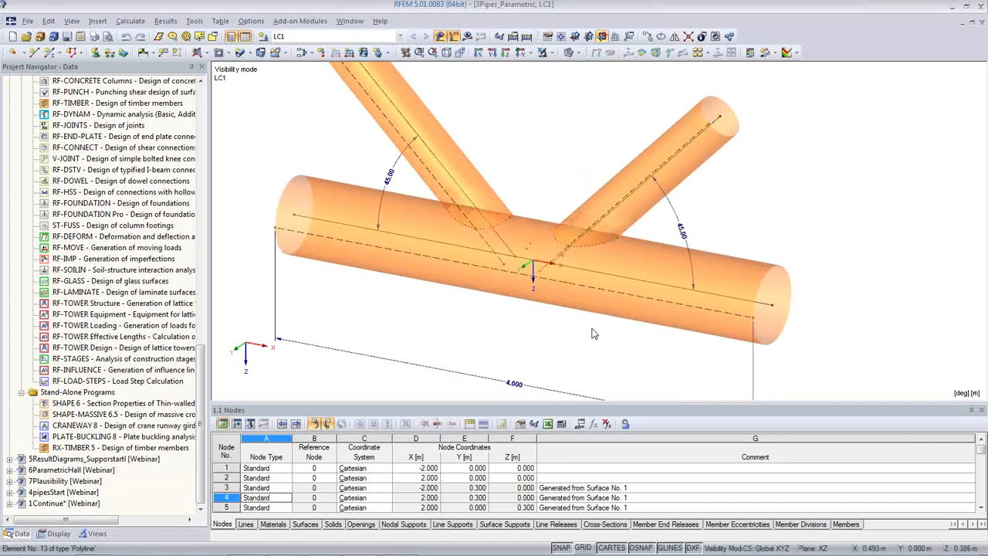
{"action": "left_click", "coordinate": [661, 277]}
{"action": "left_click", "coordinate": [531, 340]}
{"action": "scroll", "coordinate": [532, 340], "scroll_direction": "down", "scroll_amount": 2}
{"action": "middle_click_drag", "start_coordinate": [533, 338], "coordinate": [670, 228], "text": "ctrl"}
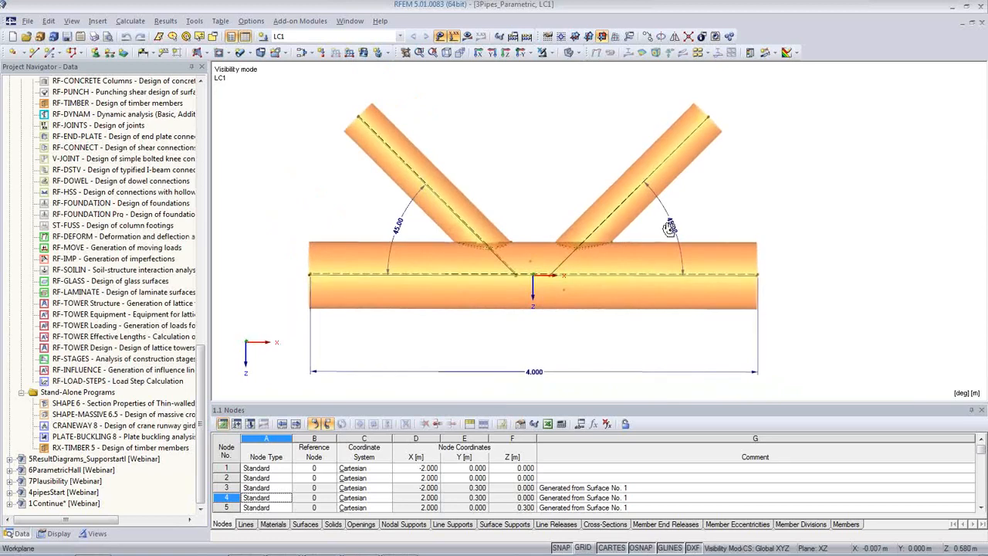
Open the model's parameter list clear of the pipes and set Angle_left to 30 degrees
{"action": "left_click", "coordinate": [580, 423]}
{"action": "left_click_drag", "start_coordinate": [518, 245], "coordinate": [532, 353]}
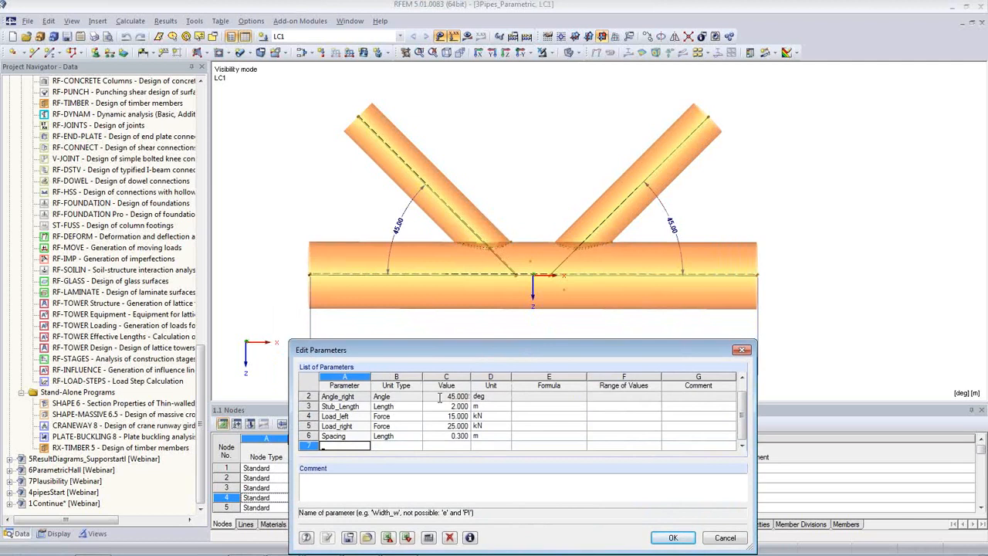
{"action": "left_click", "coordinate": [439, 397]}
{"action": "left_click_drag", "start_coordinate": [741, 425], "coordinate": [745, 406]}
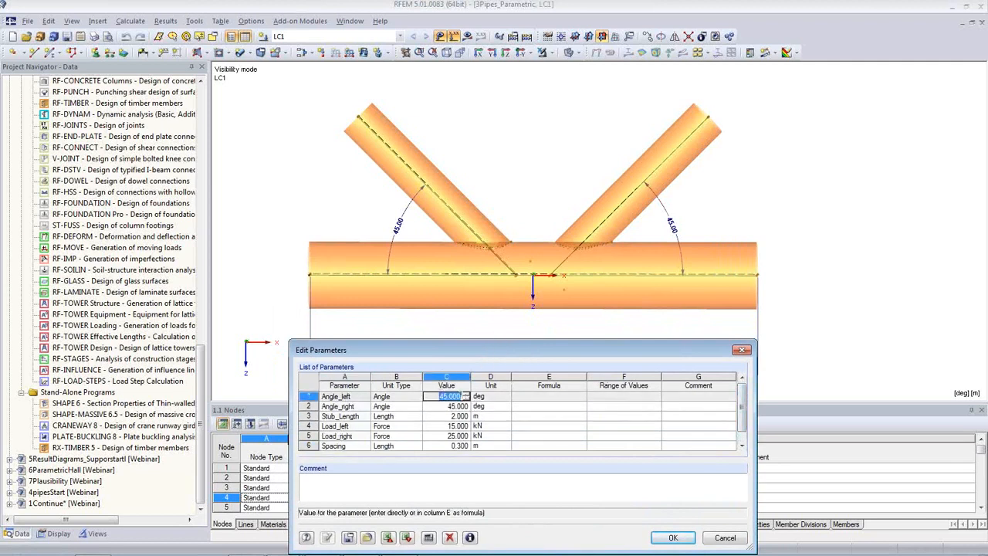
{"action": "left_click", "coordinate": [441, 395]}
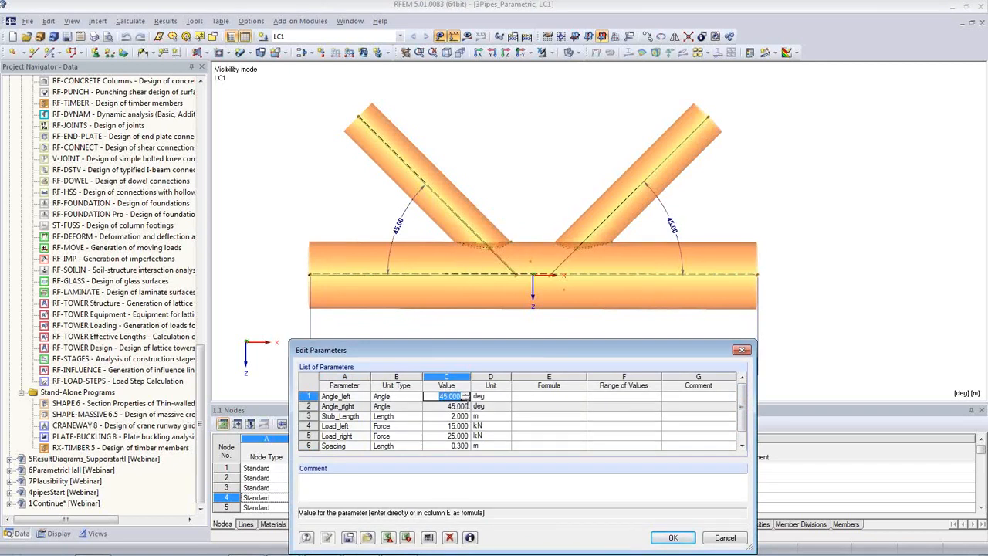
{"action": "type", "text": "30"}
{"action": "key", "text": "Tab"}
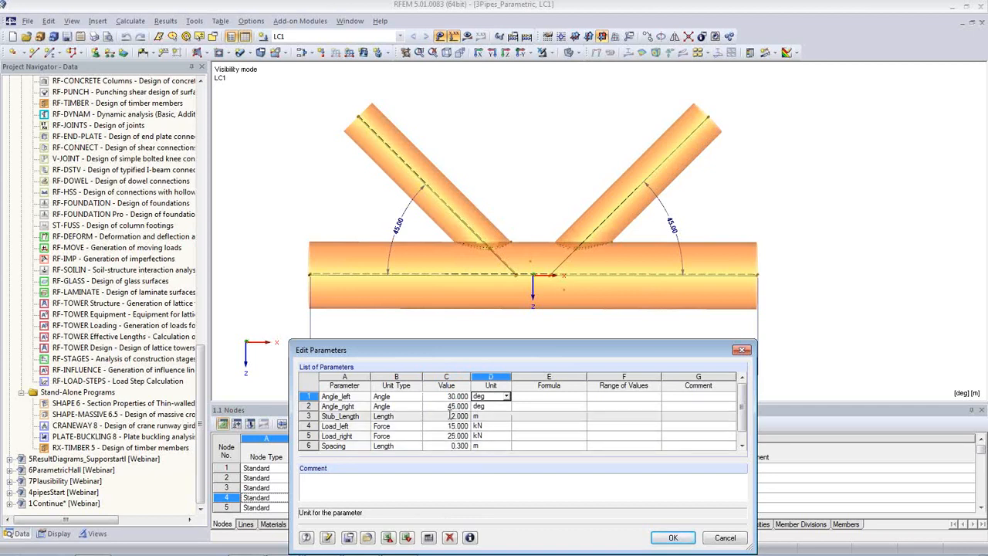
Set Angle_right to 50 degrees, apply the parameters to the pipe model and close the parameter list
{"action": "left_click", "coordinate": [455, 406]}
{"action": "type", "text": "5"}
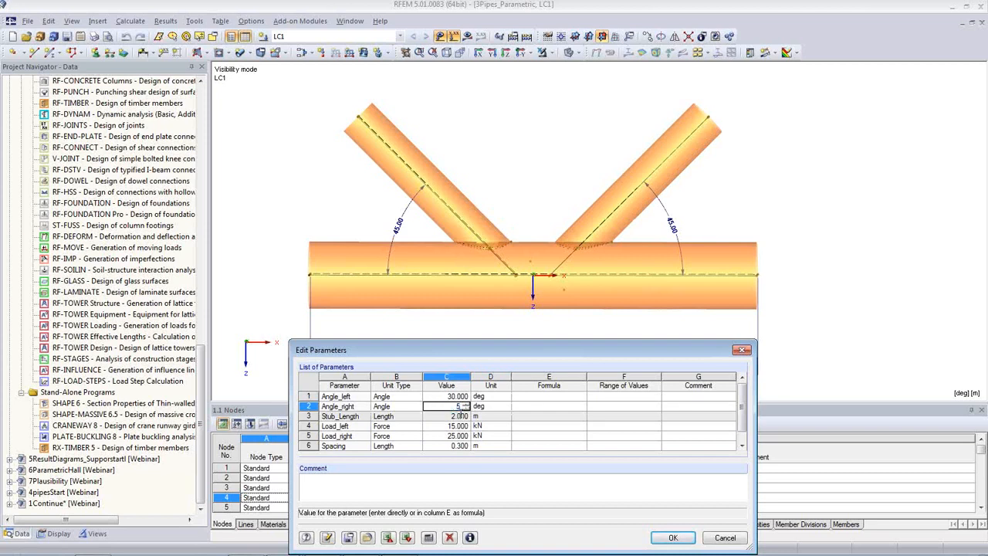
{"action": "type", "text": "0"}
{"action": "key", "text": "Tab"}
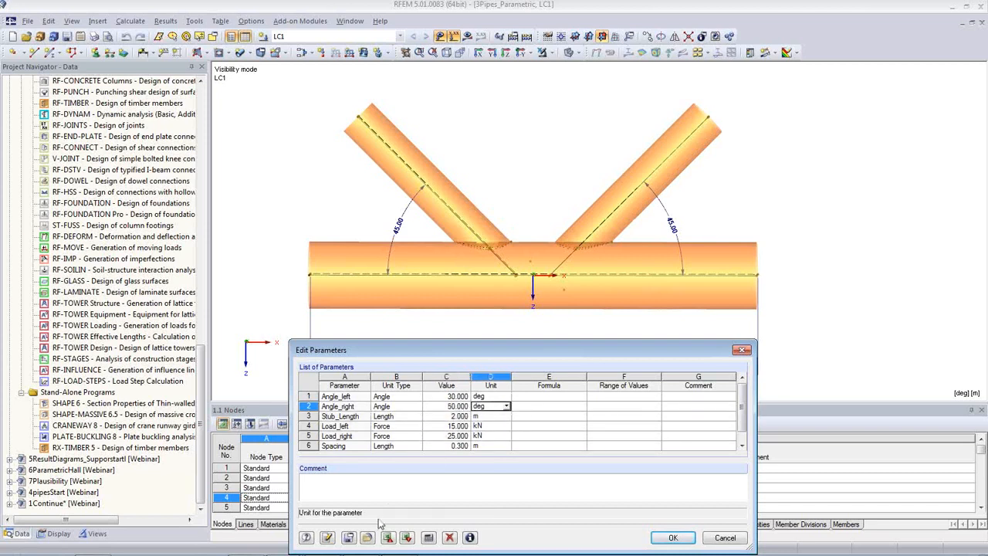
{"action": "left_click", "coordinate": [327, 538]}
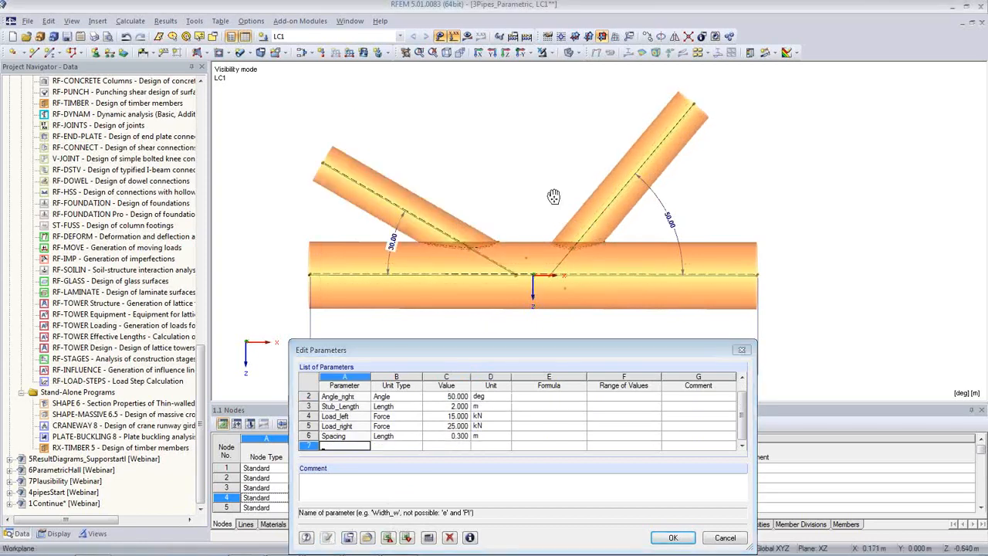
{"action": "middle_click_drag", "start_coordinate": [561, 180], "coordinate": [495, 214], "text": "ctrl"}
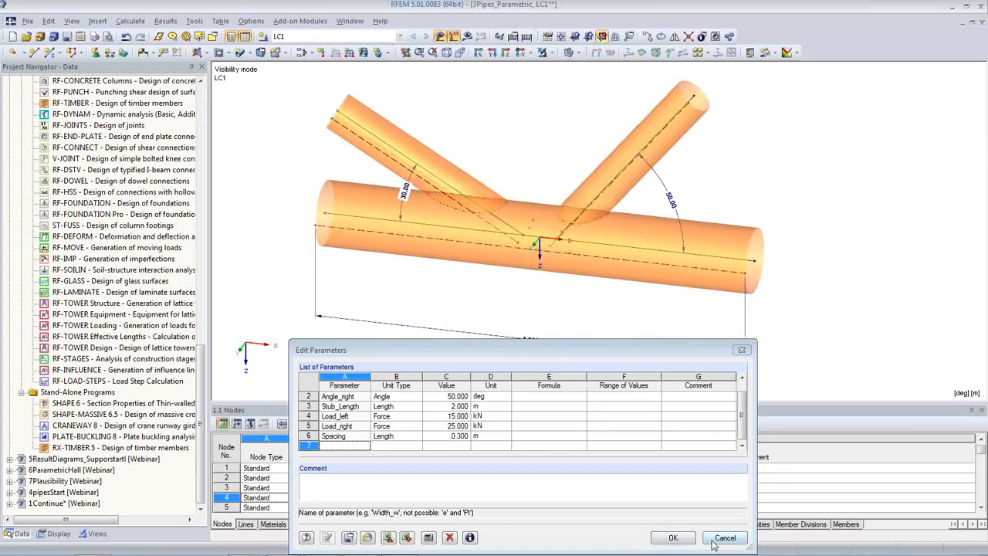
{"action": "left_click", "coordinate": [725, 540]}
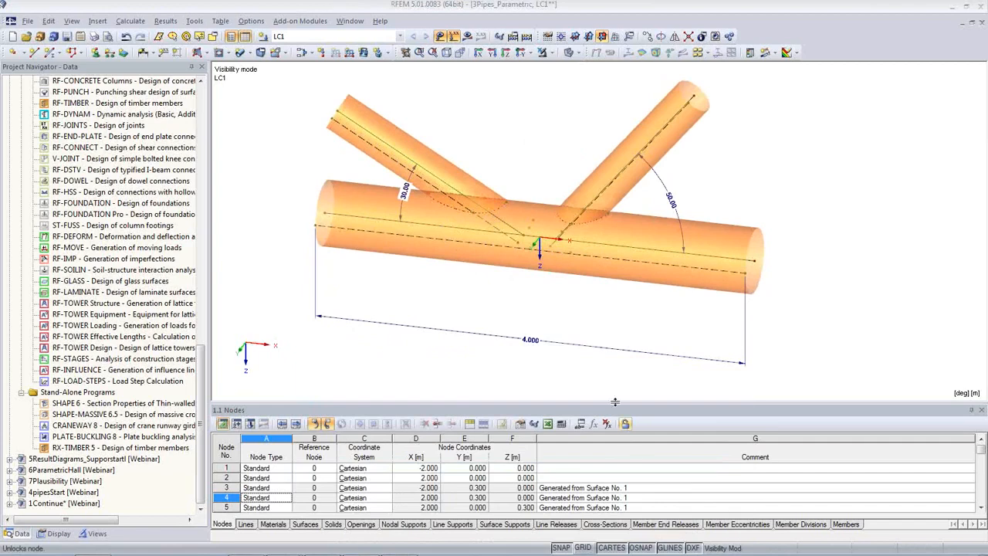
Edit the parent surface of the large horizontal pipe and set its radius to 0.4 m
{"action": "double_click", "coordinate": [730, 246]}
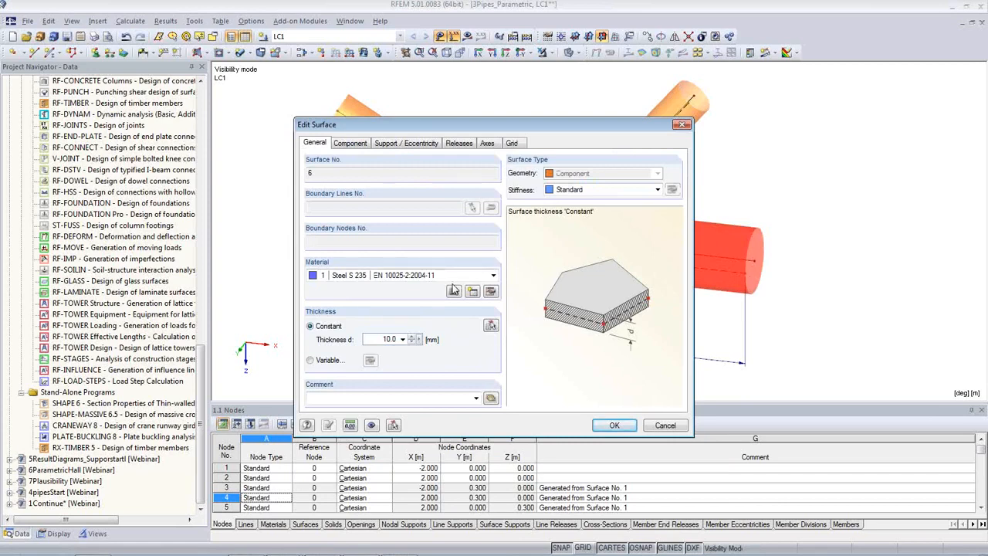
{"action": "key", "text": "Escape"}
{"action": "right_click", "coordinate": [717, 244]}
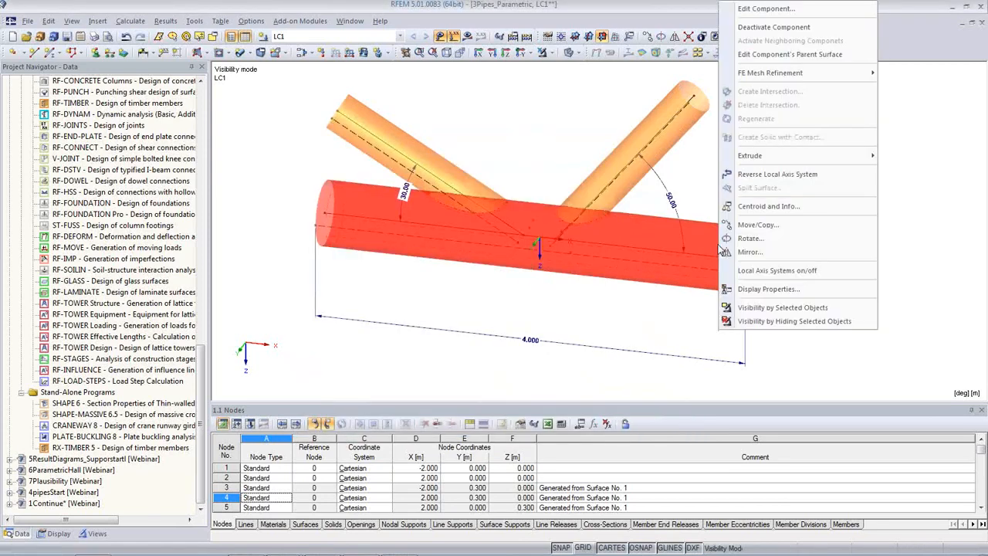
{"action": "left_click", "coordinate": [769, 54]}
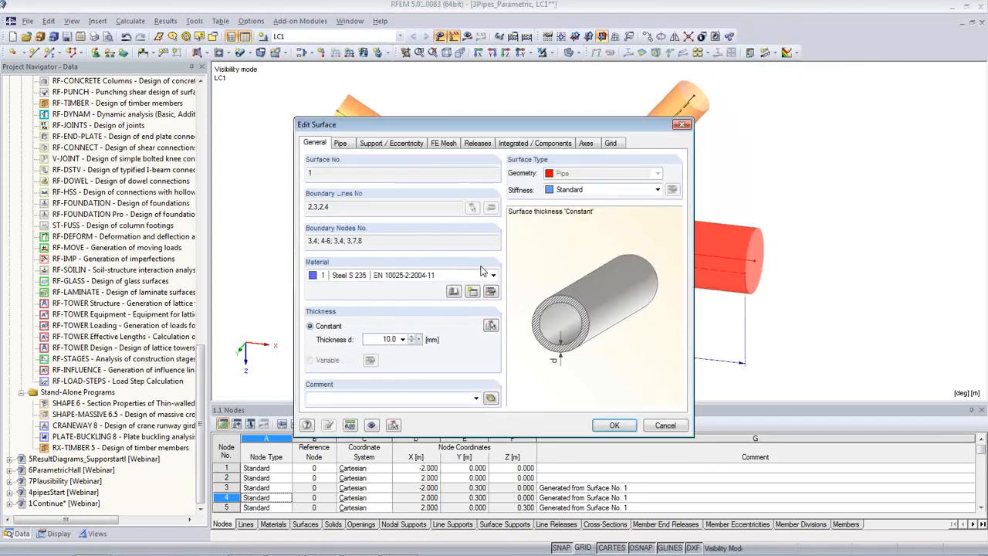
{"action": "left_click", "coordinate": [344, 147]}
{"action": "left_click_drag", "start_coordinate": [389, 132], "coordinate": [177, 181]}
{"action": "double_click", "coordinate": [171, 275]}
{"action": "type", "text": "0"}
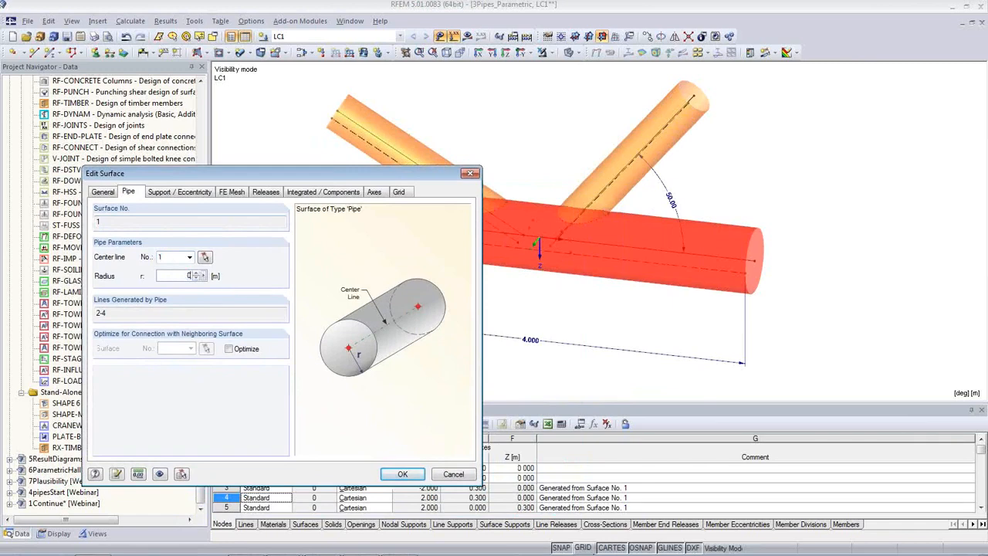
{"action": "type", "text": ",4"}
{"action": "key", "text": "Tab"}
{"action": "key", "text": "Return"}
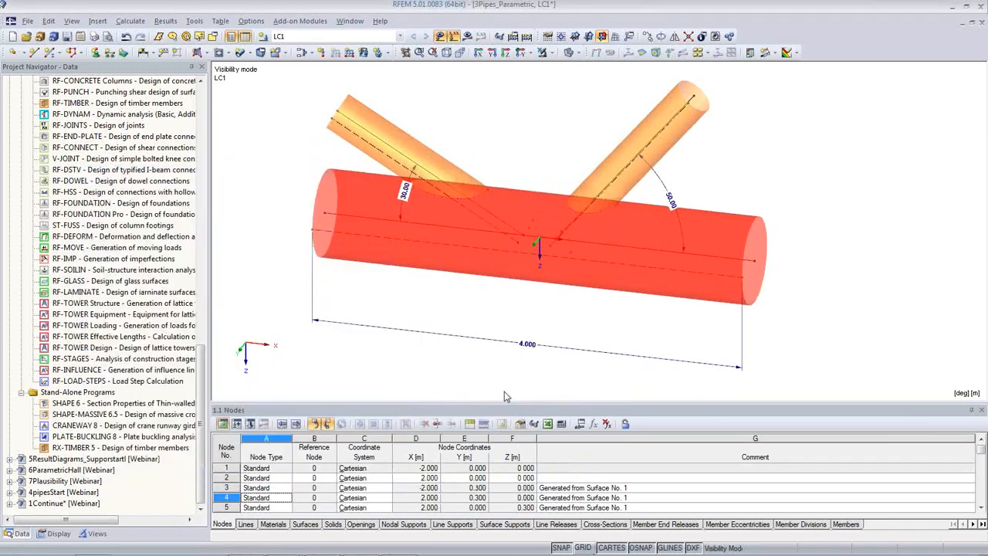
{"action": "mouse_move", "coordinate": [395, 224]}
{"action": "middle_mouse_down", "text": "ctrl"}
{"action": "mouse_move", "coordinate": [128, 163]}
{"action": "mouse_move", "coordinate": [378, 221]}
{"action": "middle_mouse_up", "text": "ctrl"}
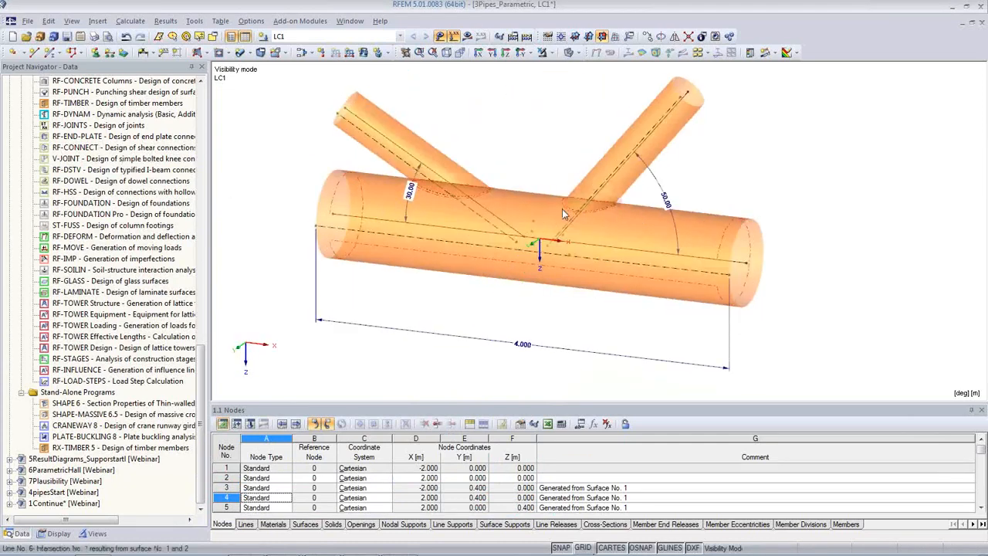
{"action": "scroll", "coordinate": [591, 329], "scroll_direction": "down", "scroll_amount": 2}
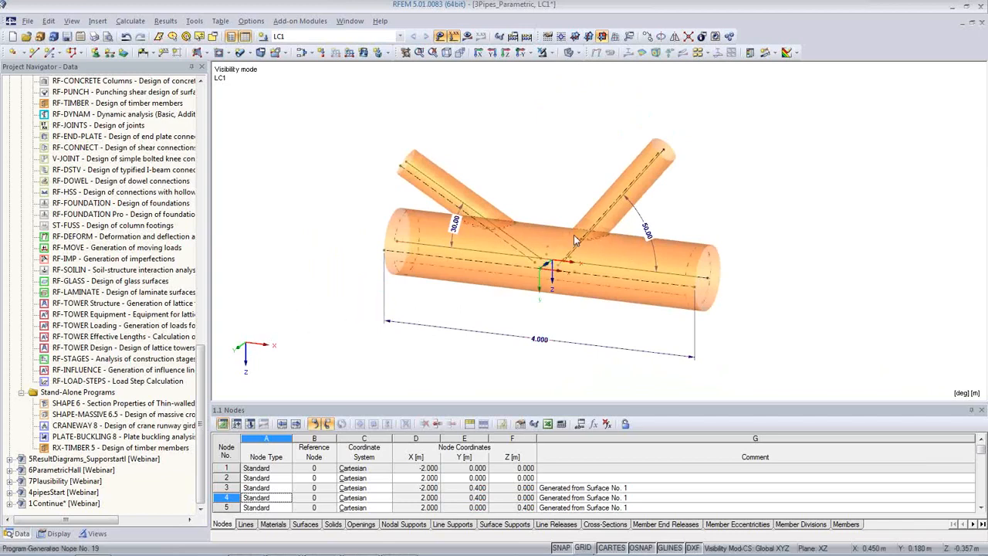
Switch to the open model 4pipesStart
{"action": "left_click_drag", "start_coordinate": [201, 367], "coordinate": [208, 106]}
{"action": "left_click", "coordinate": [10, 114]}
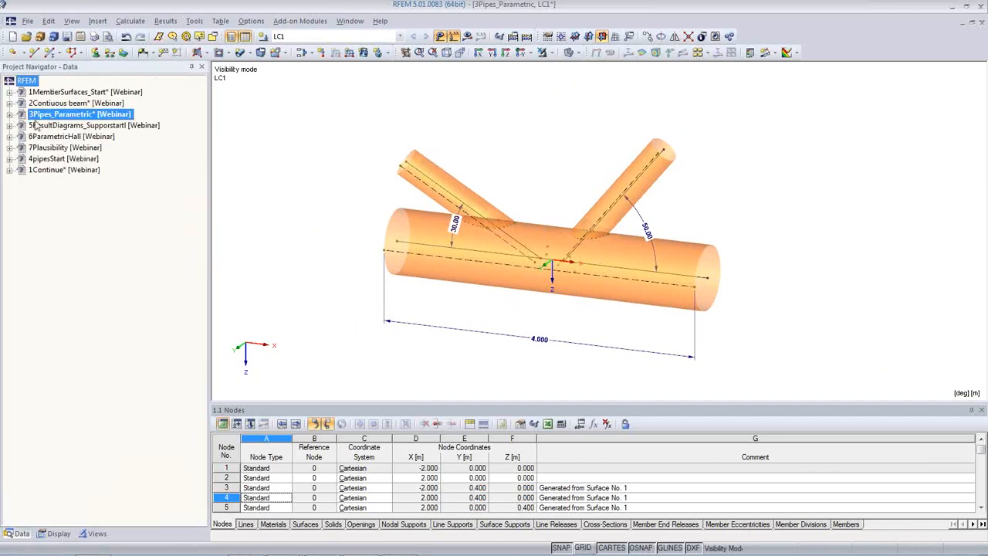
{"action": "double_click", "coordinate": [60, 160]}
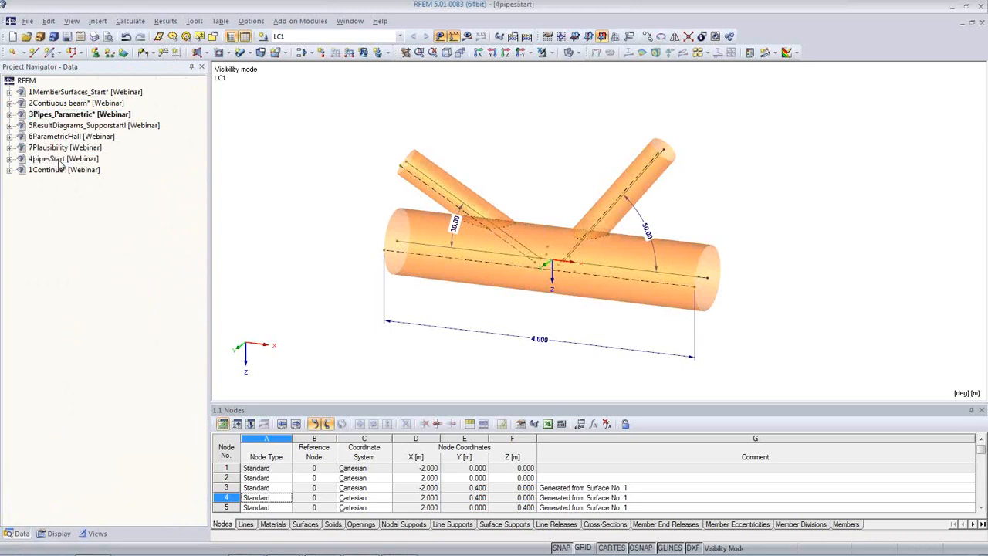
{"action": "right_click", "coordinate": [59, 160]}
{"action": "left_click", "coordinate": [82, 168]}
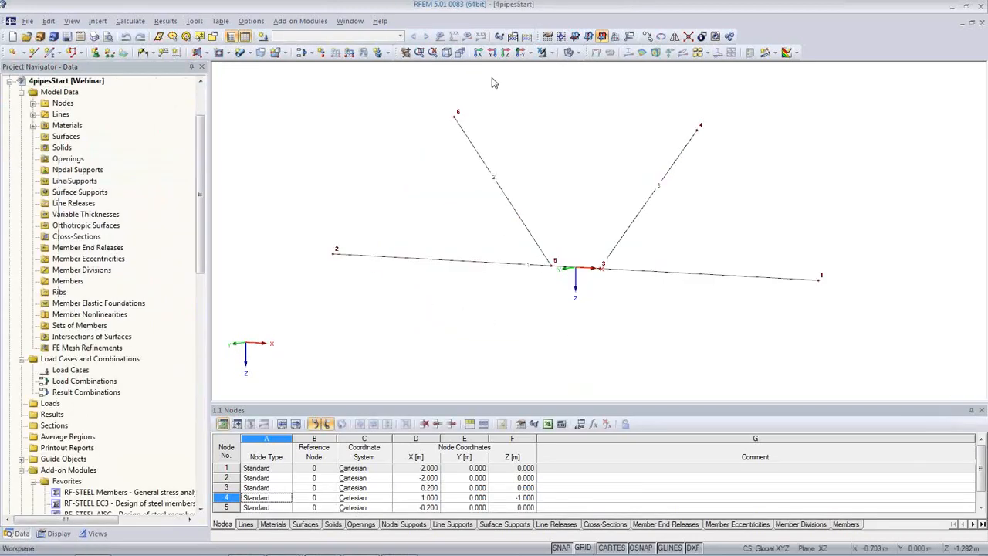
Create a Steel S 235 pipe surface along the horizontal line with a thickness of 10 mm and a radius of 0.3 m
{"action": "left_click", "coordinate": [492, 54]}
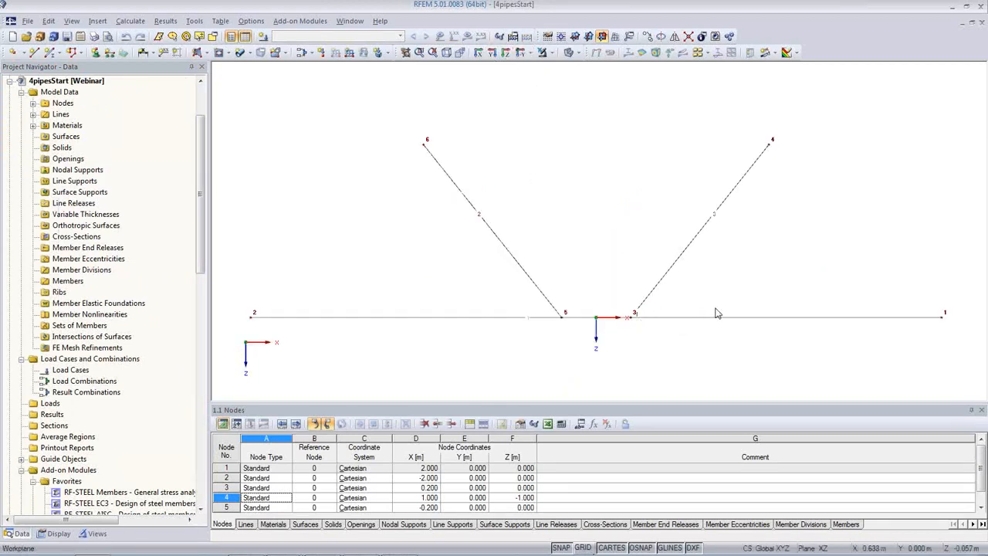
{"action": "middle_click_drag", "start_coordinate": [765, 324], "coordinate": [764, 295]}
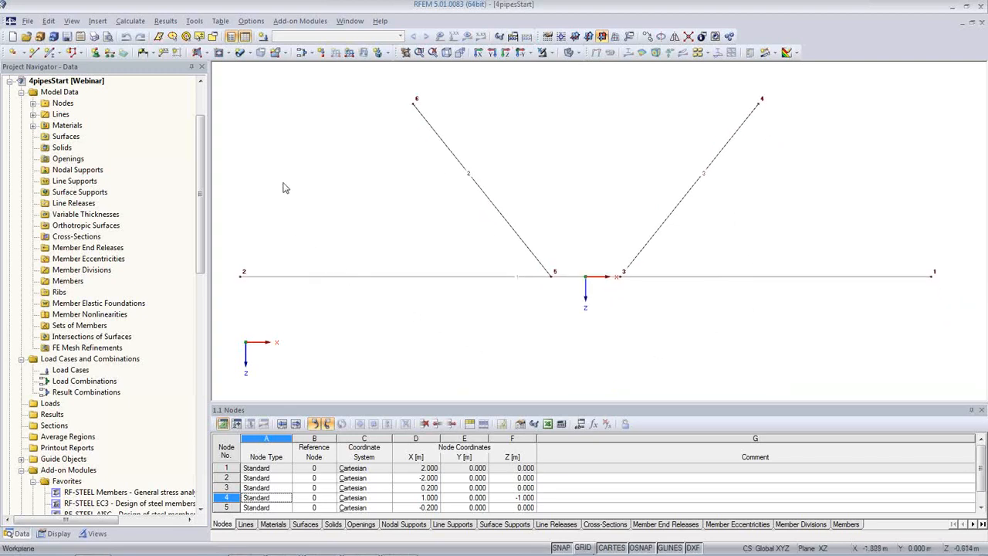
{"action": "left_click", "coordinate": [430, 276]}
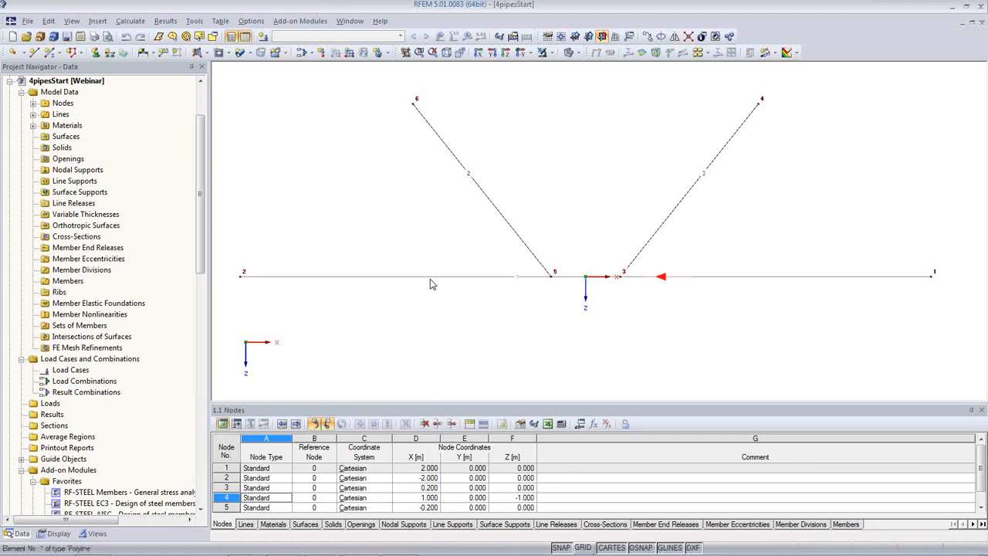
{"action": "left_click", "coordinate": [247, 52]}
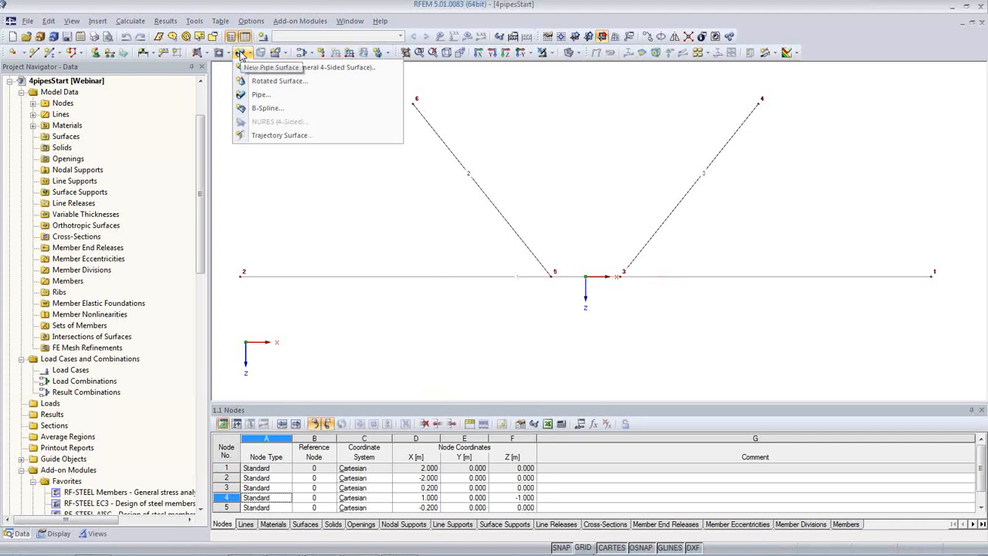
{"action": "left_click", "coordinate": [261, 94]}
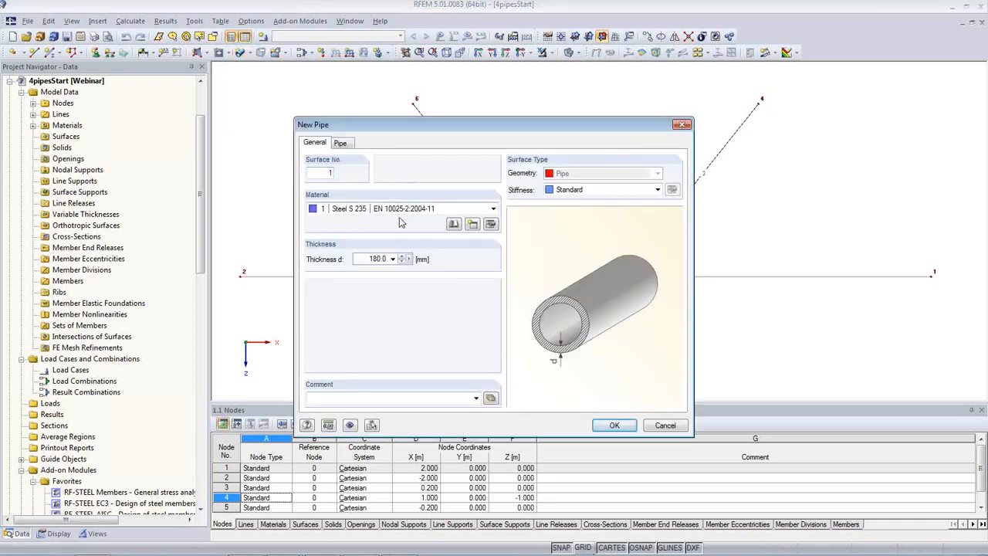
{"action": "double_click", "coordinate": [363, 259]}
{"action": "left_click", "coordinate": [343, 146]}
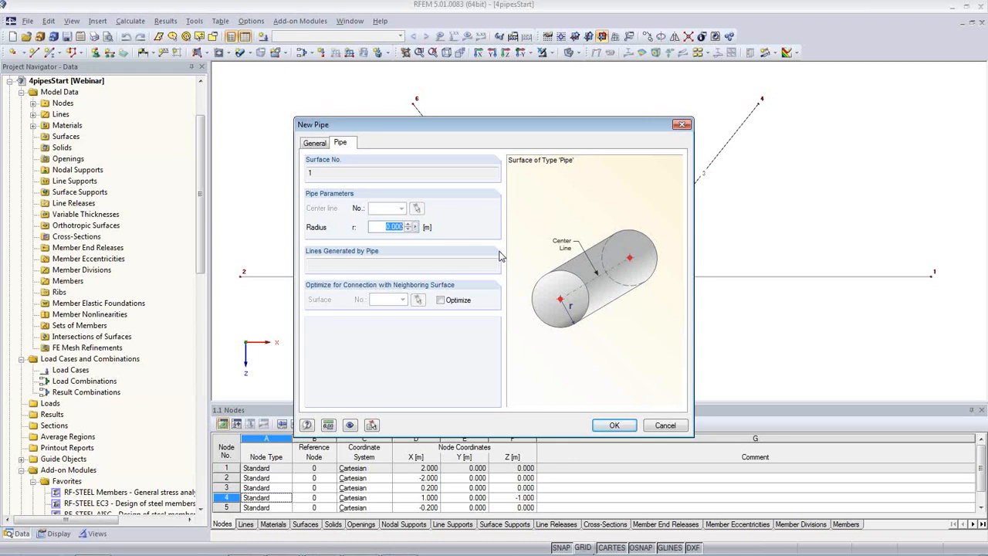
{"action": "key", "text": "BackSpace"}
{"action": "left_click", "coordinate": [617, 430]}
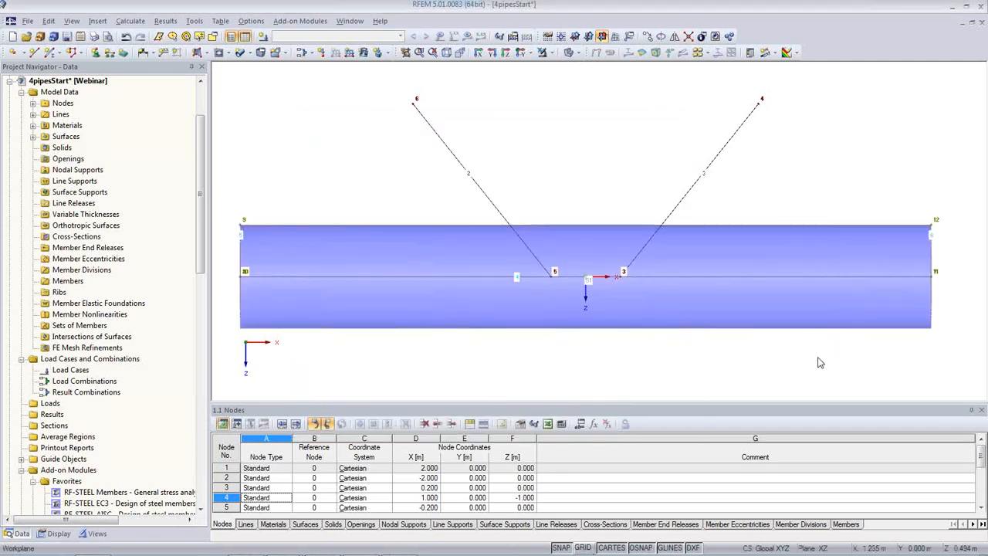
Examine the new main pipe and hide the numbering of the nodes, lines and surfaces
{"action": "middle_click_drag", "start_coordinate": [950, 346], "coordinate": [587, 318], "text": "ctrl"}
{"action": "left_click", "coordinate": [638, 308]}
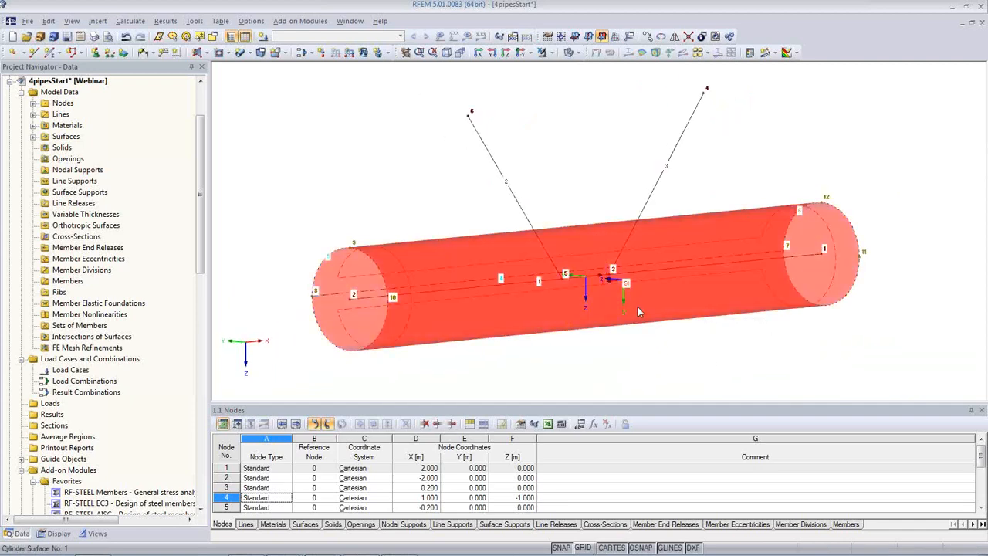
{"action": "left_click", "coordinate": [756, 331]}
{"action": "middle_click_drag", "start_coordinate": [764, 330], "coordinate": [392, 166], "text": "ctrl"}
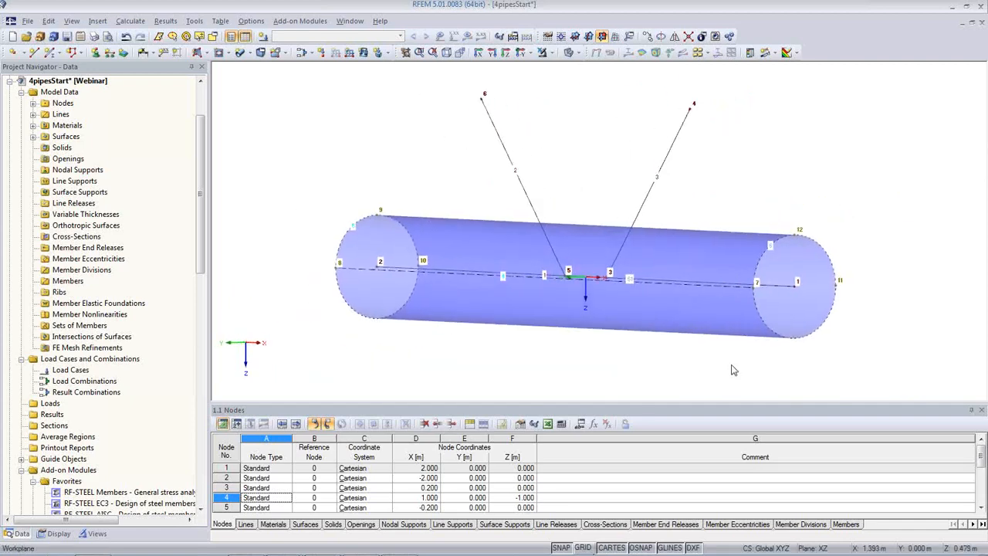
{"action": "right_click", "coordinate": [392, 166]}
{"action": "left_click", "coordinate": [412, 221]}
{"action": "middle_click_drag", "start_coordinate": [631, 275], "coordinate": [809, 291], "text": "ctrl"}
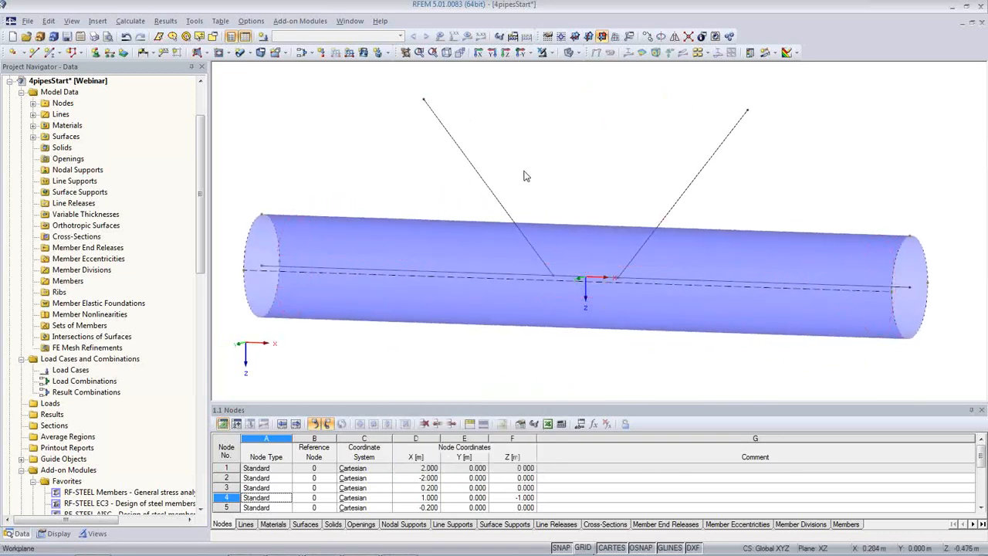
Create pipe surfaces with a radius of 0.15 m along both inclined lines
{"action": "left_click", "coordinate": [241, 52]}
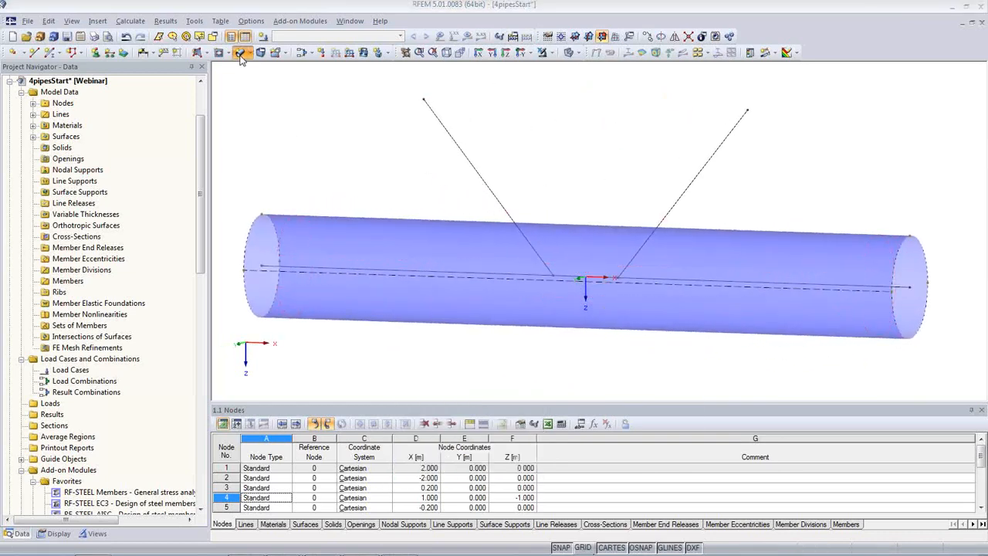
{"action": "left_click", "coordinate": [341, 144]}
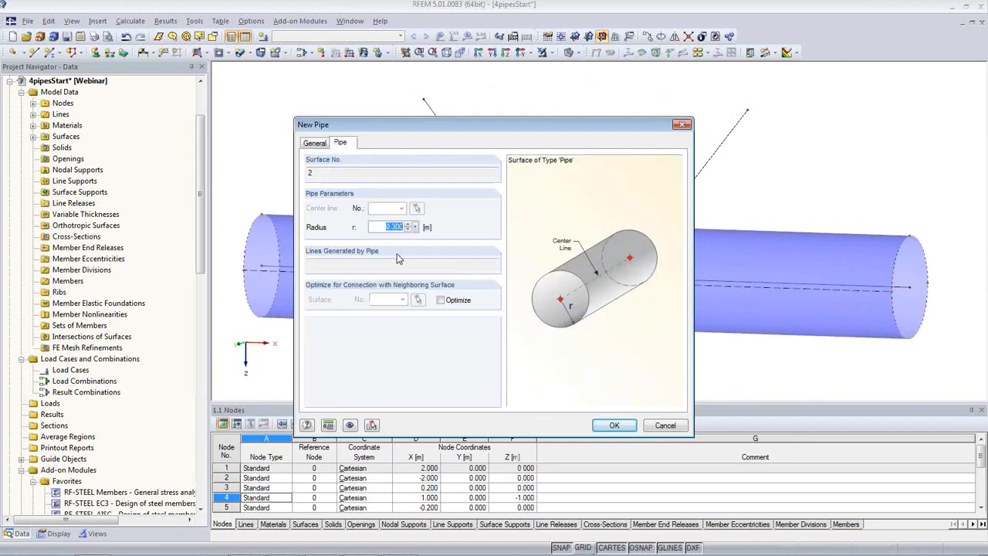
{"action": "type", "text": "0.15"}
{"action": "left_click", "coordinate": [614, 426]}
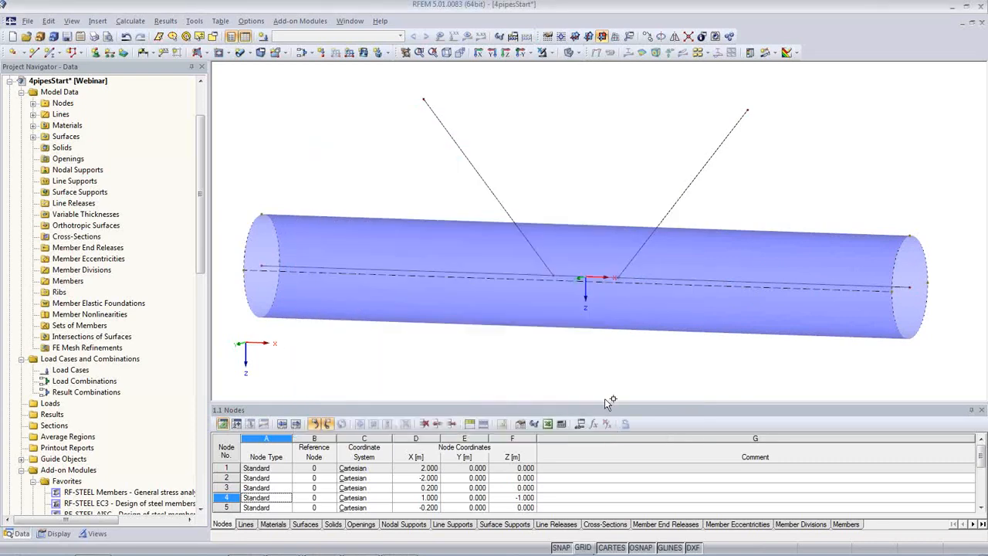
{"action": "left_click", "coordinate": [489, 196]}
{"action": "left_click", "coordinate": [679, 196]}
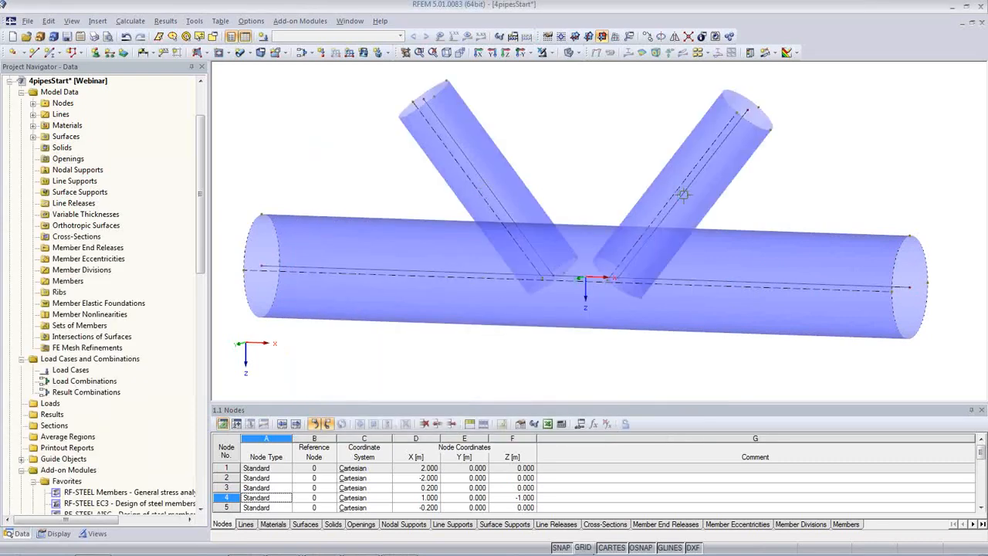
Select all three pipes and create the intersections between their surfaces
{"action": "middle_click_drag", "start_coordinate": [595, 346], "coordinate": [689, 208], "text": "ctrl"}
{"action": "middle_click_drag", "start_coordinate": [696, 271], "coordinate": [652, 252], "text": "ctrl"}
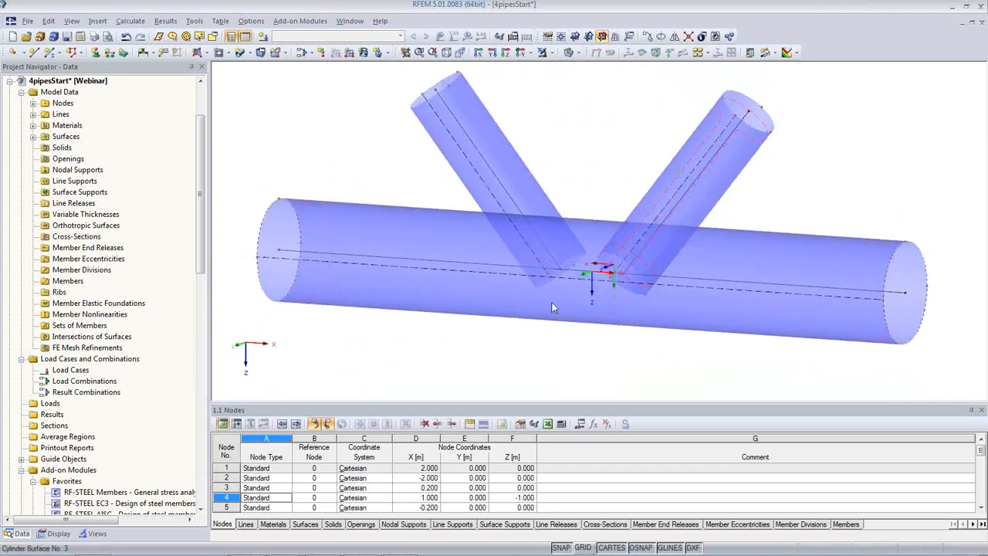
{"action": "left_click", "coordinate": [484, 319]}
{"action": "left_click", "coordinate": [601, 335]}
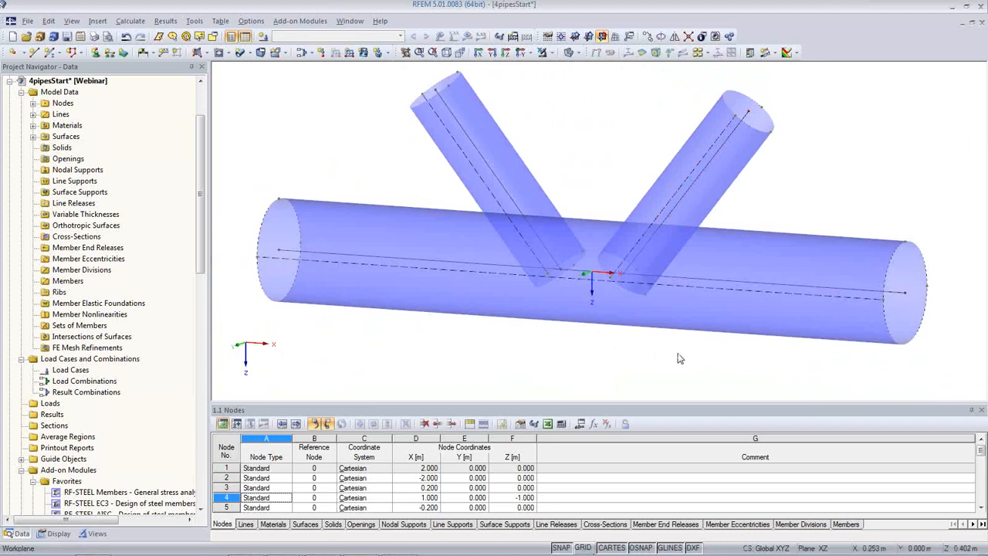
{"action": "left_click_drag", "start_coordinate": [705, 364], "coordinate": [458, 190]}
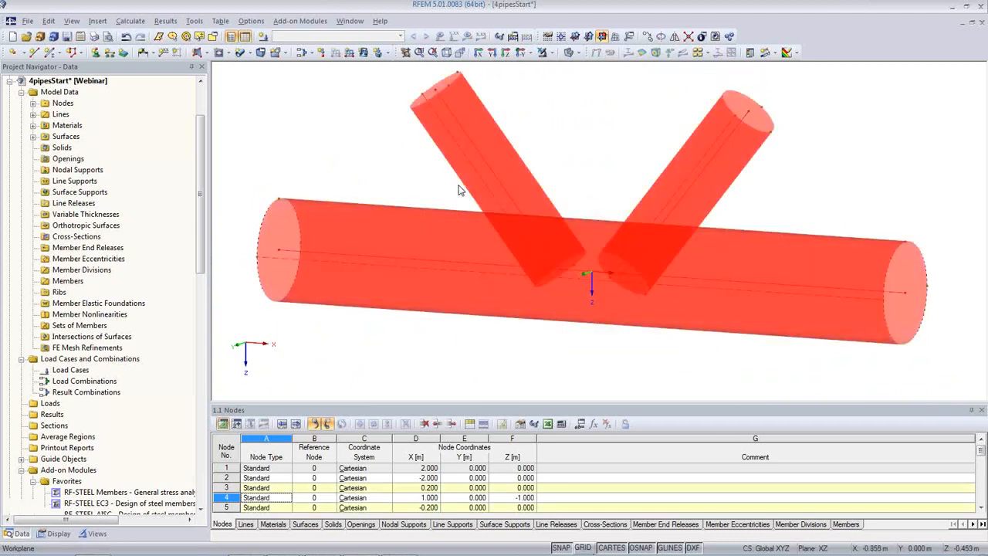
{"action": "right_click", "coordinate": [525, 188]}
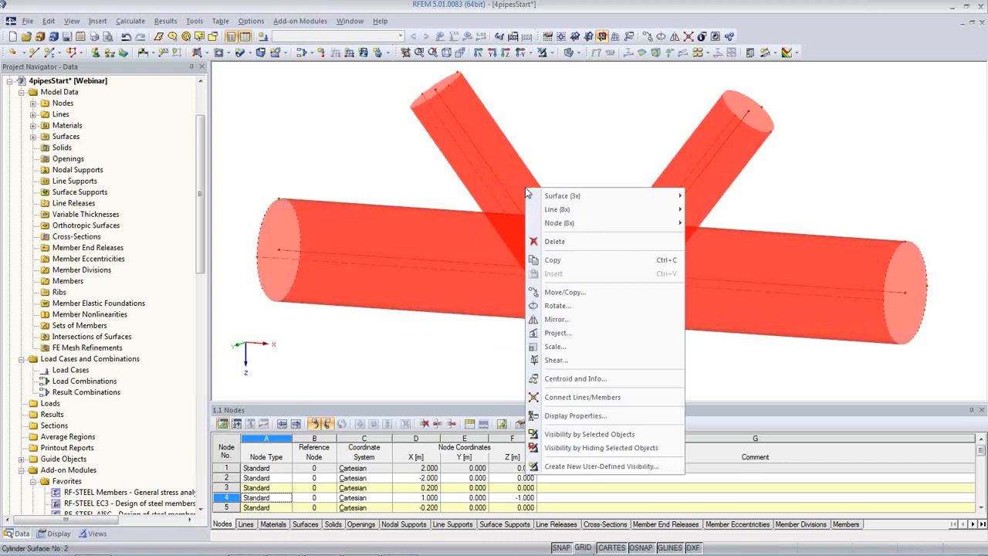
{"action": "mouse_move", "coordinate": [538, 198]}
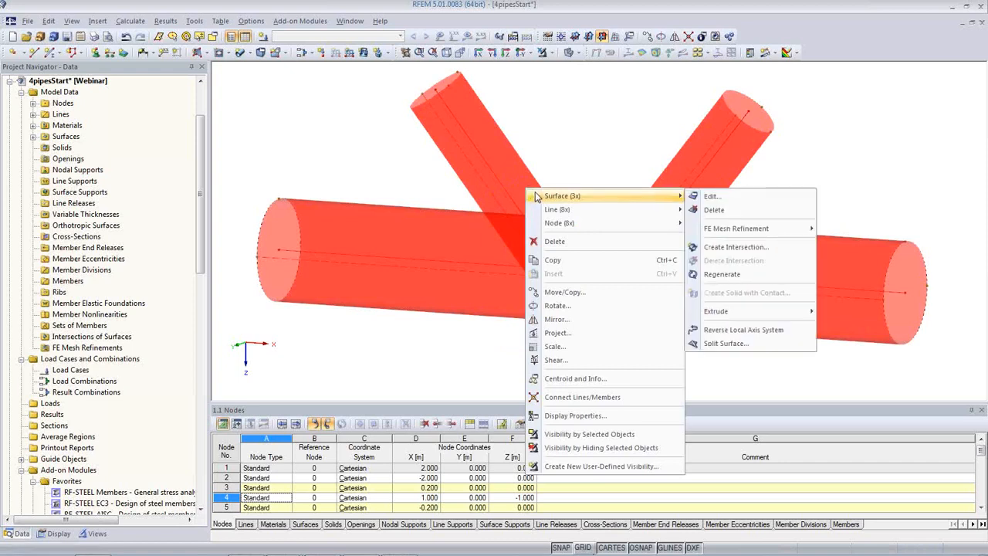
{"action": "left_click", "coordinate": [766, 249]}
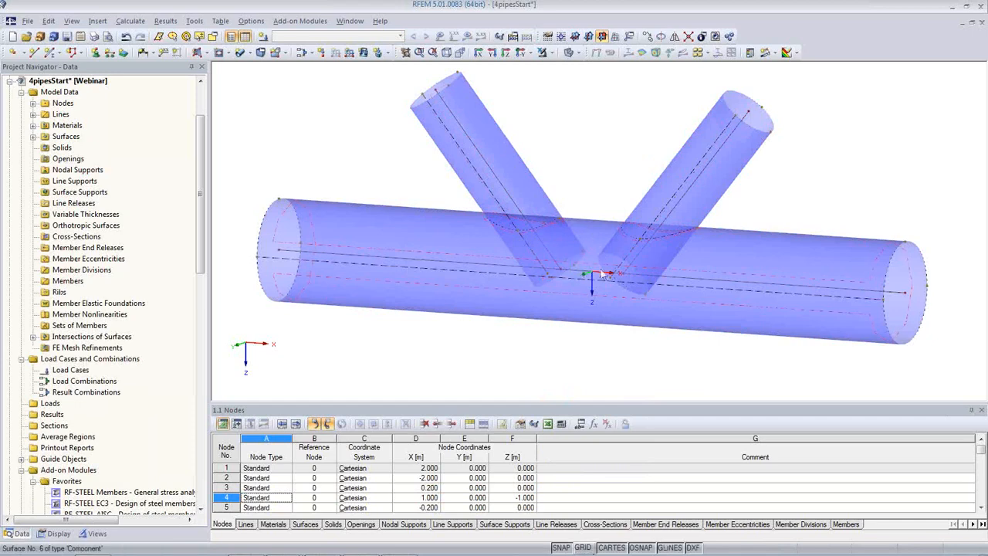
List the materials and surfaces in the model data of 4pipesStart and select surface 1, the main pipe
{"action": "middle_click_drag", "start_coordinate": [639, 350], "coordinate": [856, 342], "text": "ctrl"}
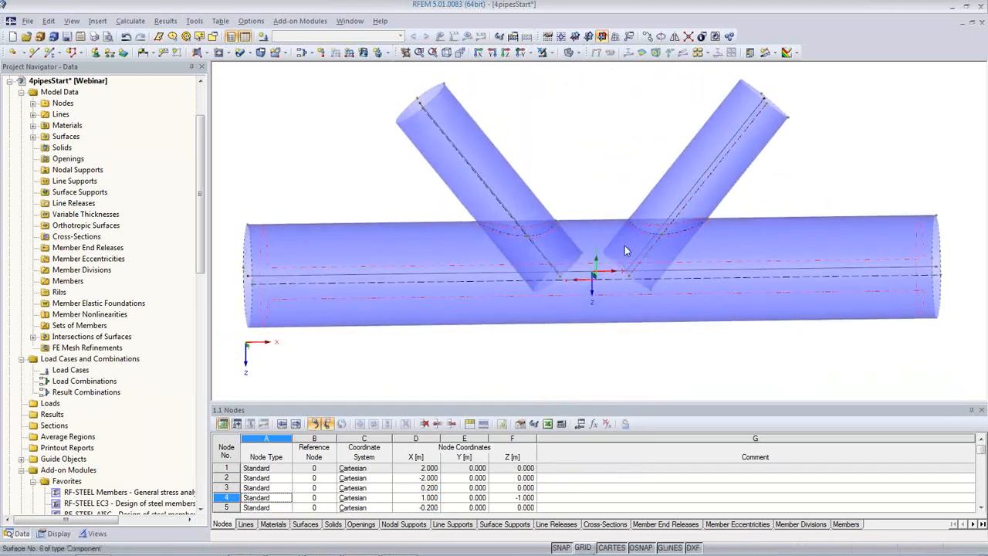
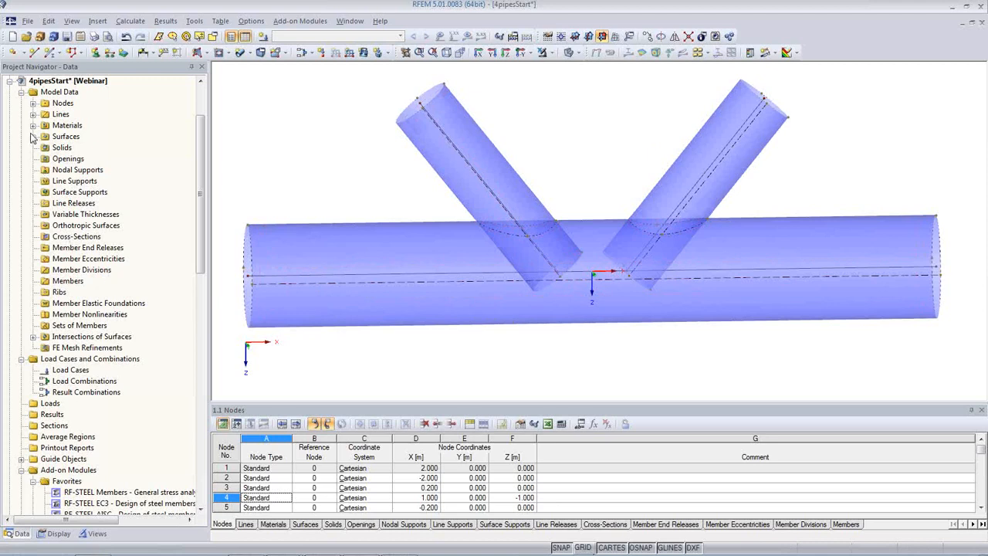
{"action": "left_click", "coordinate": [21, 534]}
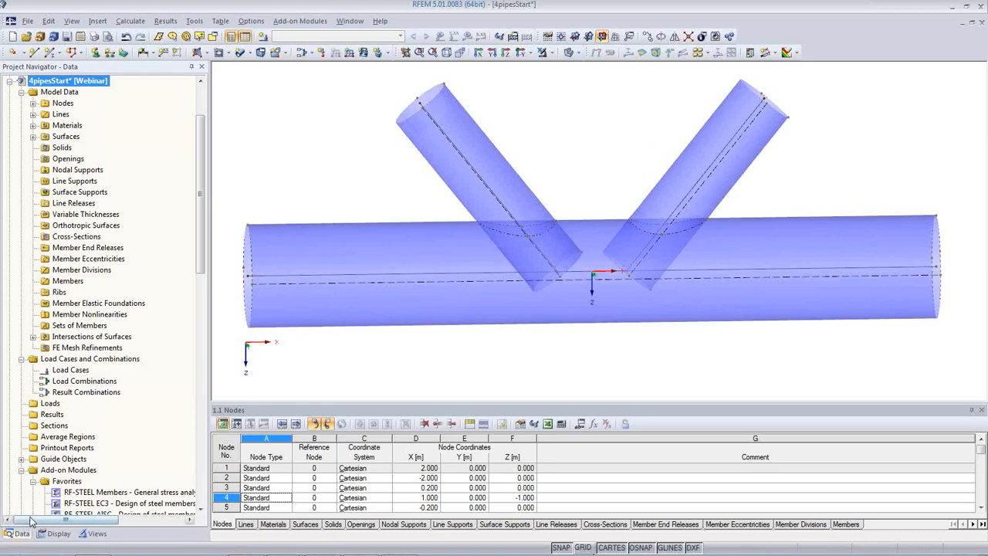
{"action": "left_click", "coordinate": [33, 125]}
{"action": "left_click", "coordinate": [32, 147]}
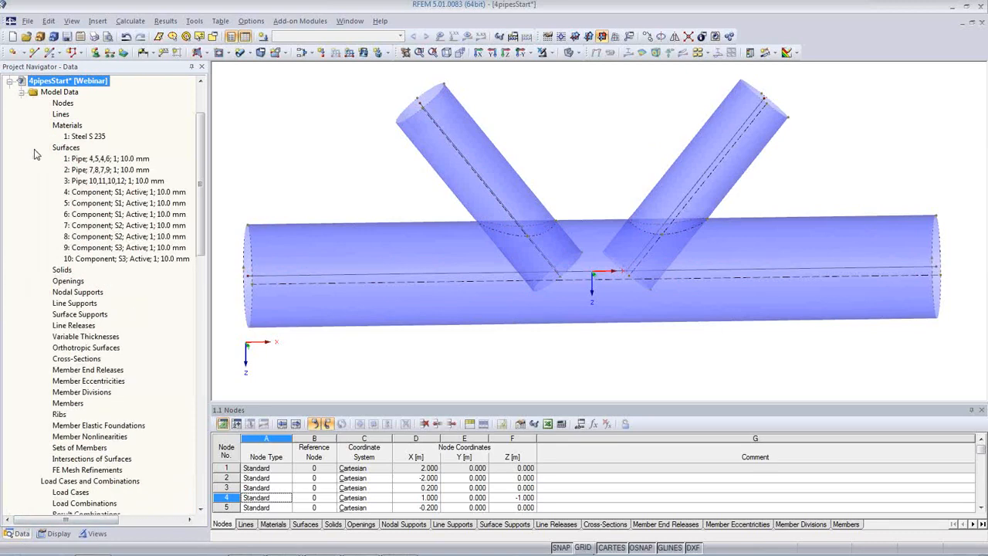
{"action": "left_click", "coordinate": [113, 159]}
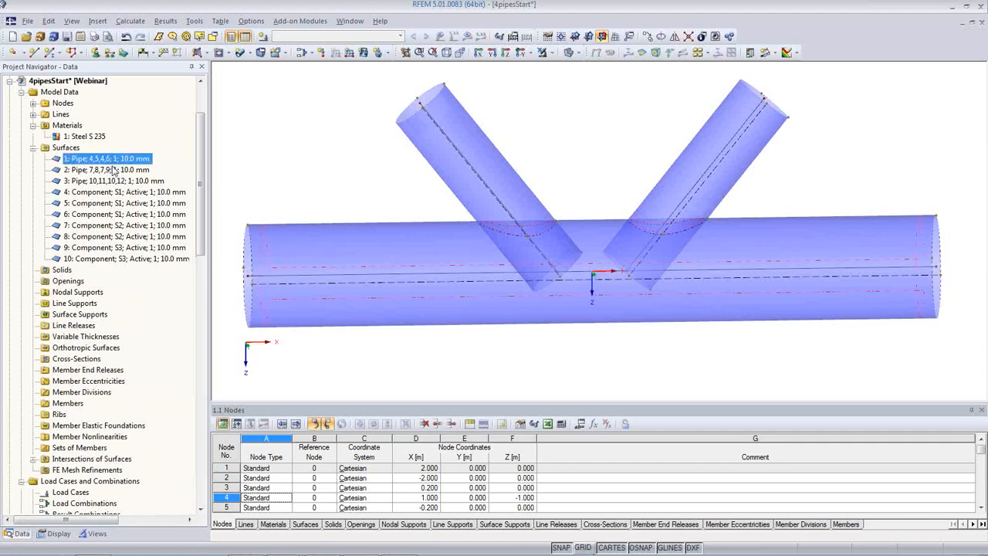
Examine in the model which parts pipe surfaces 2 and 3 and the main pipe's components 4 to 6 represent
{"action": "left_click", "coordinate": [113, 170]}
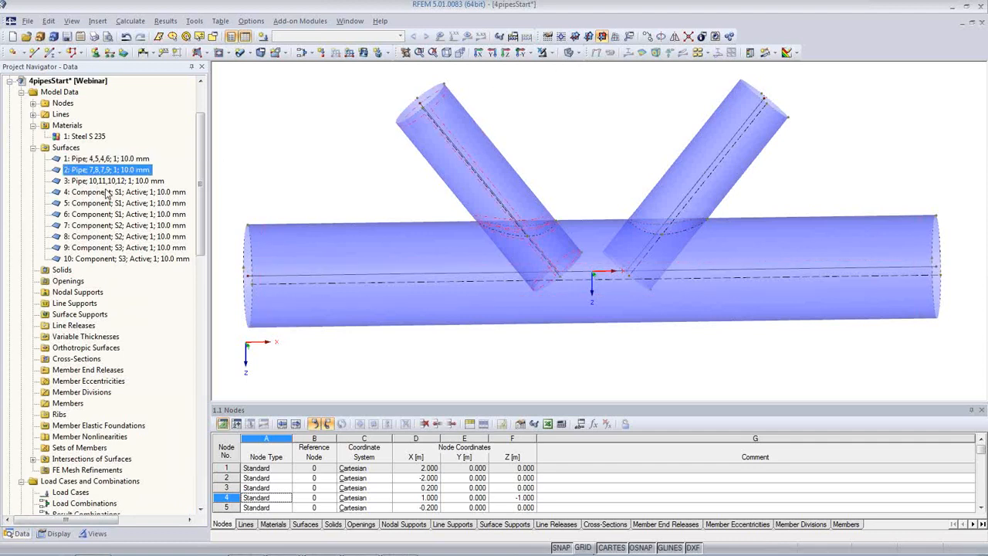
{"action": "left_click", "coordinate": [113, 180]}
{"action": "left_click", "coordinate": [112, 192]}
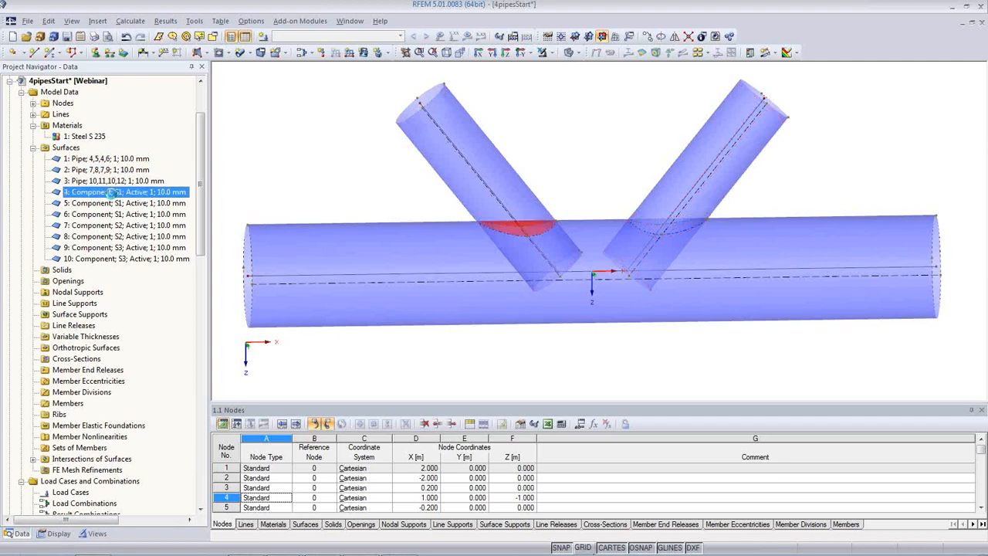
{"action": "left_click", "coordinate": [113, 203]}
{"action": "left_click", "coordinate": [111, 214]}
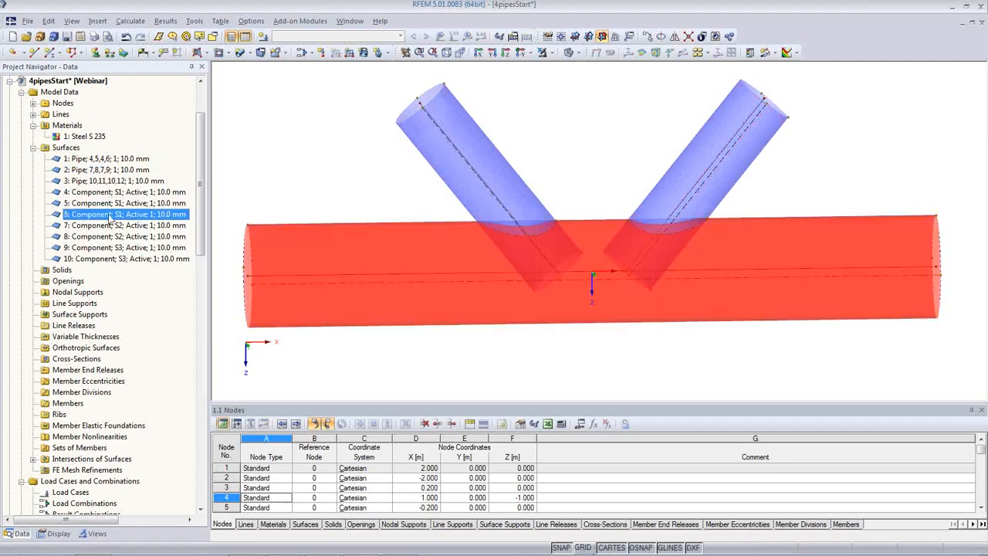
{"action": "left_click", "coordinate": [106, 203]}
{"action": "left_click", "coordinate": [109, 193]}
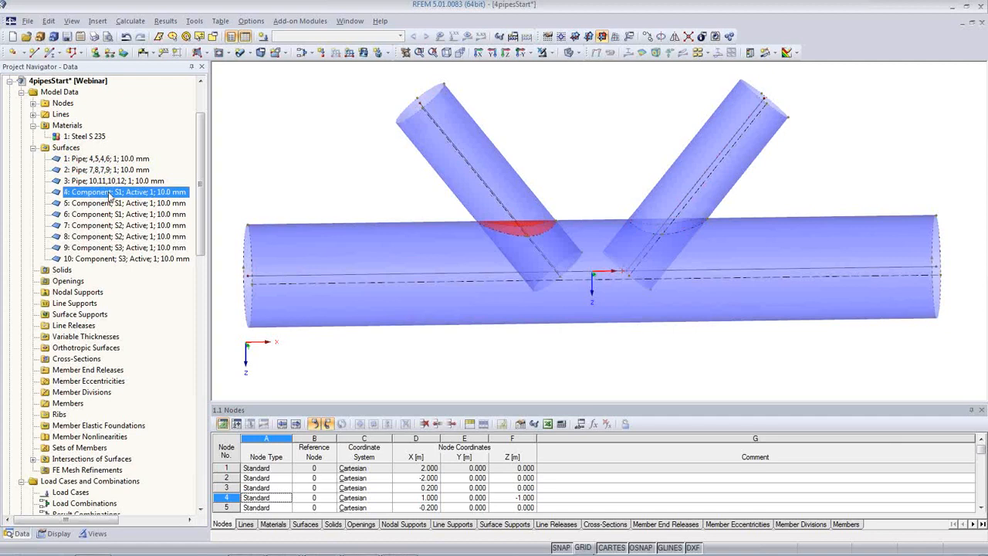
{"action": "left_click", "coordinate": [113, 203]}
{"action": "left_click", "coordinate": [112, 213]}
{"action": "left_click", "coordinate": [113, 203]}
{"action": "left_click", "coordinate": [113, 180]}
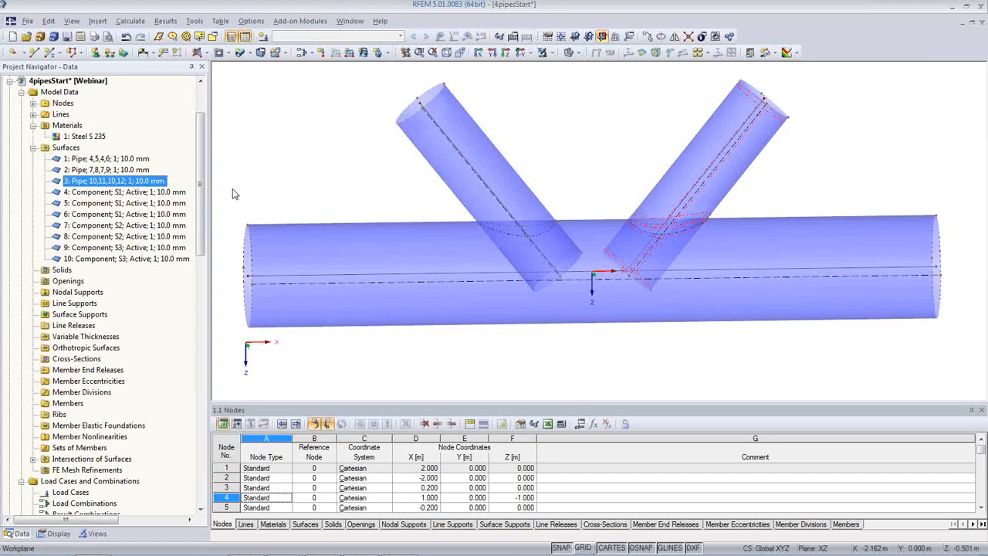
{"action": "left_click", "coordinate": [130, 193]}
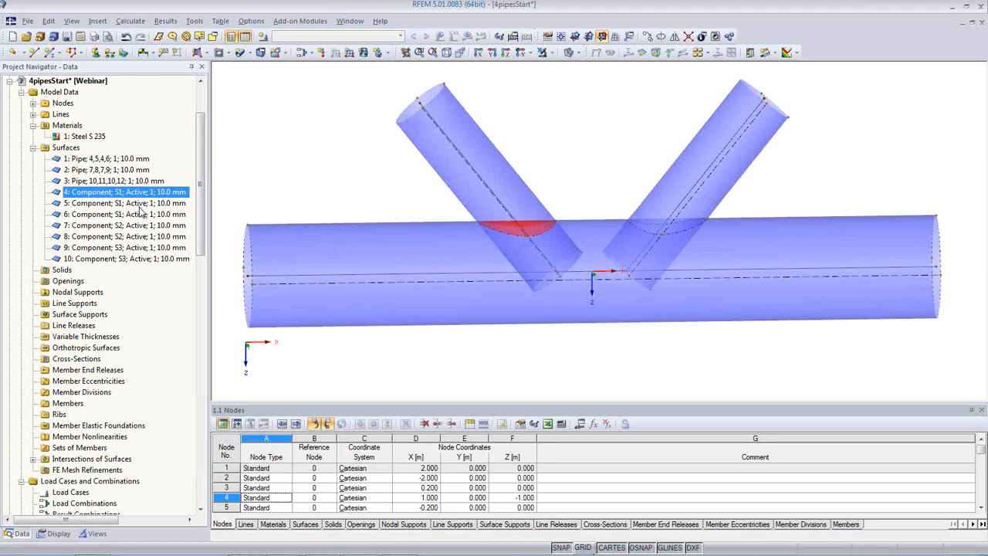
{"action": "left_click", "coordinate": [139, 205]}
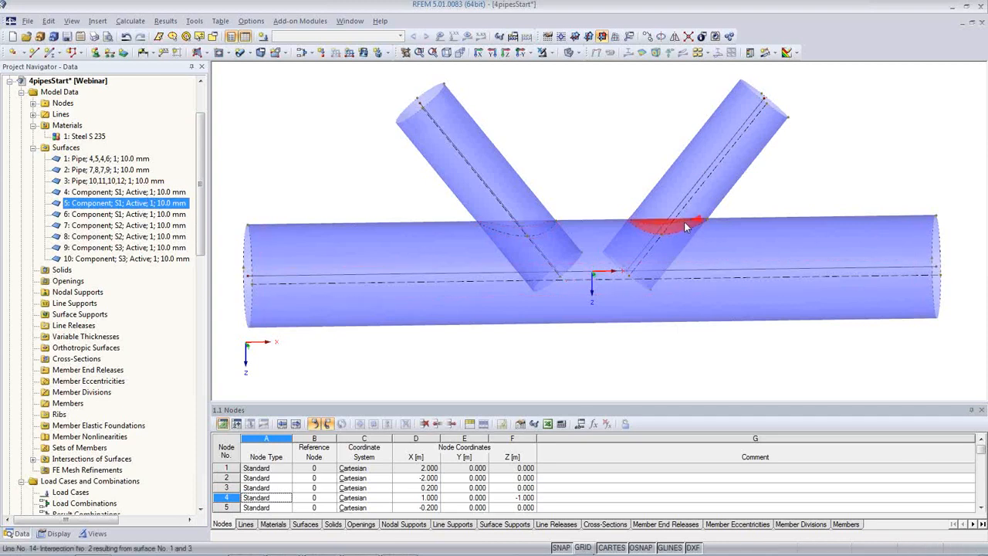
{"action": "left_click", "coordinate": [141, 215]}
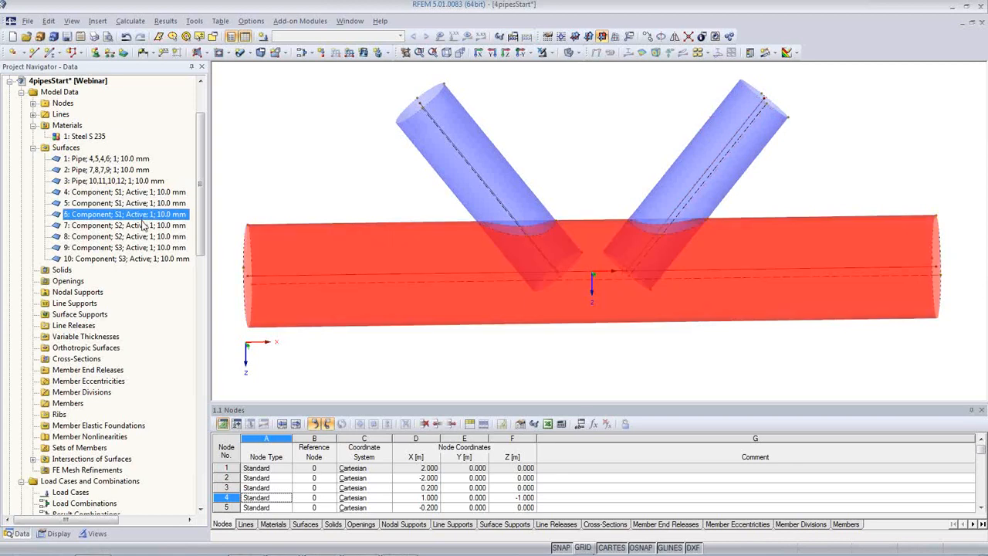
Deactivate components 7 and 9, the sections of the two inclined pipes that lie inside the main pipe
{"action": "left_click", "coordinate": [142, 227]}
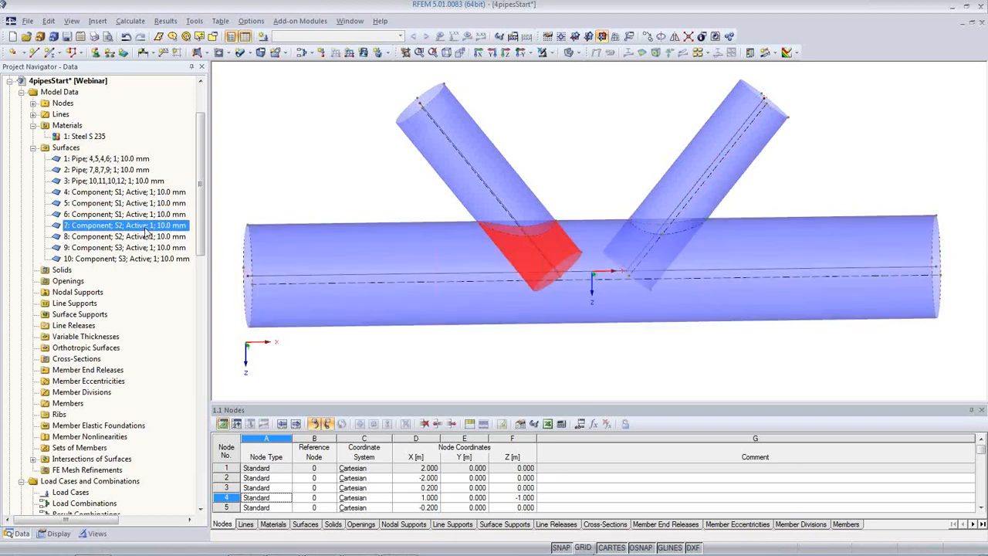
{"action": "right_click", "coordinate": [146, 232]}
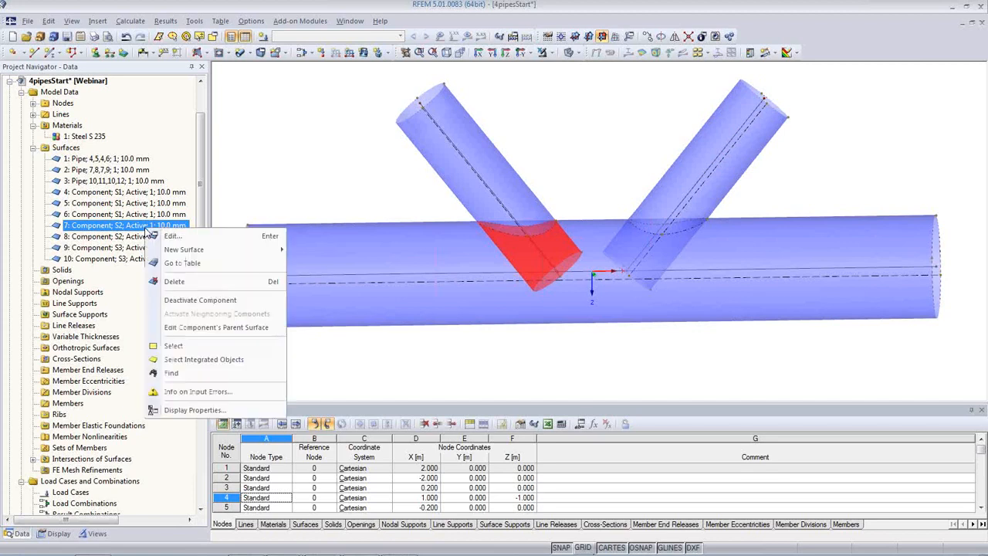
{"action": "left_click", "coordinate": [215, 300]}
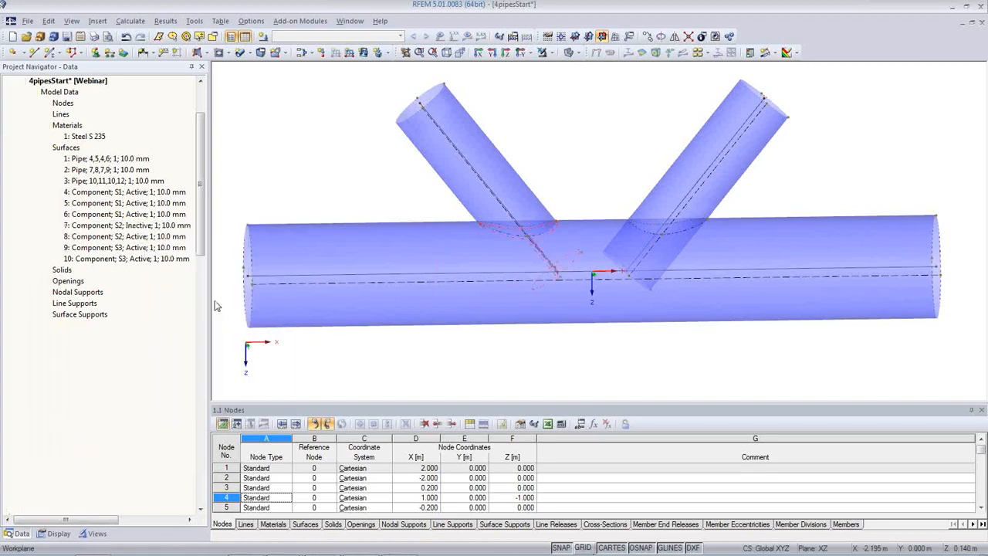
{"action": "left_click", "coordinate": [151, 237]}
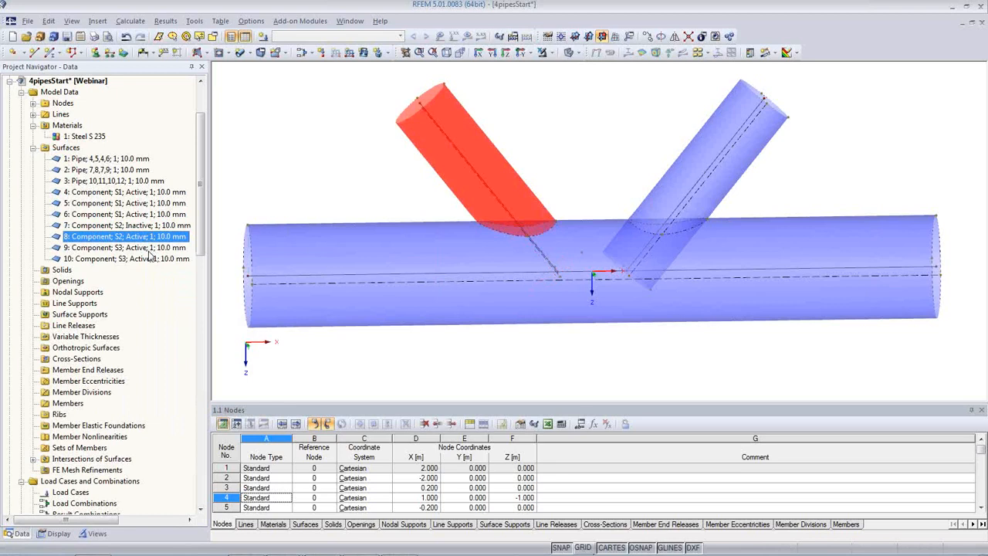
{"action": "key", "text": "Down"}
{"action": "right_click", "coordinate": [149, 251]}
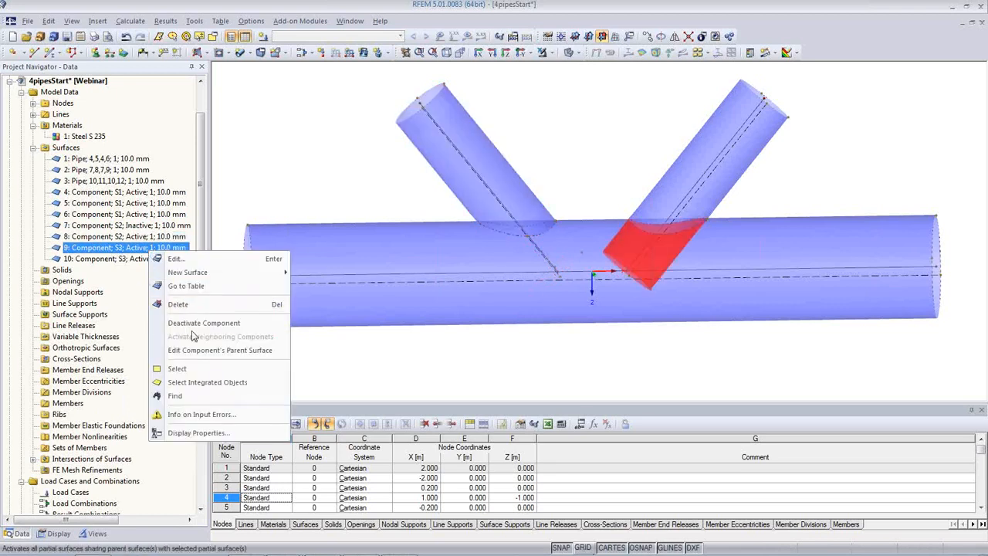
{"action": "left_click", "coordinate": [215, 323]}
{"action": "left_click", "coordinate": [143, 260]}
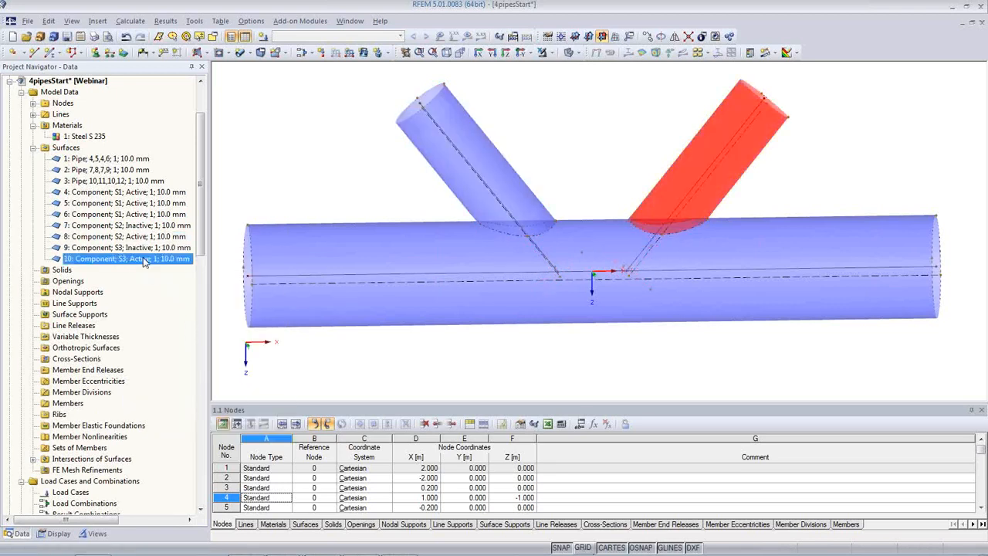
{"action": "left_click", "coordinate": [538, 355]}
Close the four open pipe ends with plane surfaces of rigid stiffness, using the end circles as boundary lines
{"action": "middle_click_drag", "start_coordinate": [724, 304], "coordinate": [288, 256]}
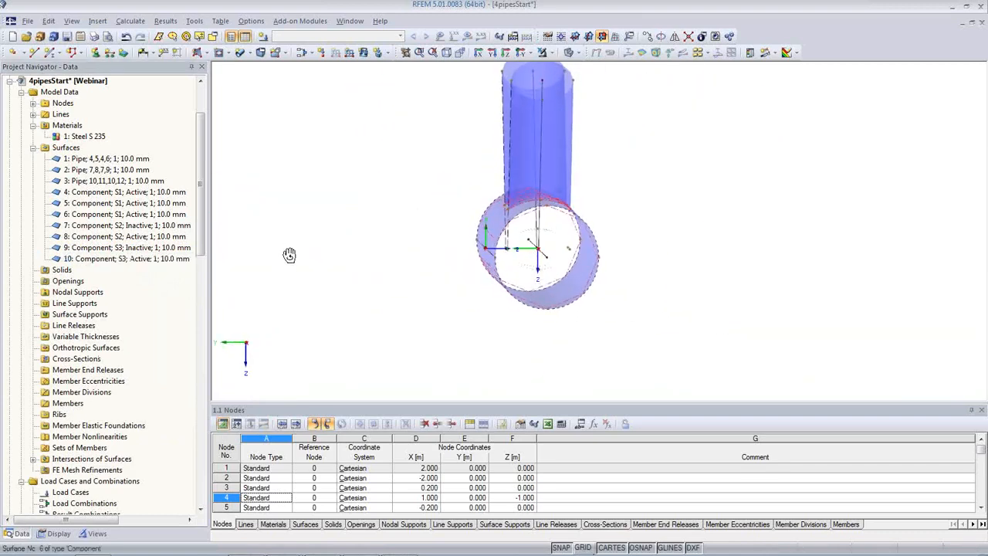
{"action": "middle_click_drag", "start_coordinate": [384, 146], "coordinate": [767, 191], "text": "ctrl"}
{"action": "scroll", "coordinate": [691, 238], "scroll_direction": "down", "scroll_amount": 4}
{"action": "middle_click_drag", "start_coordinate": [638, 299], "coordinate": [603, 352], "text": "ctrl"}
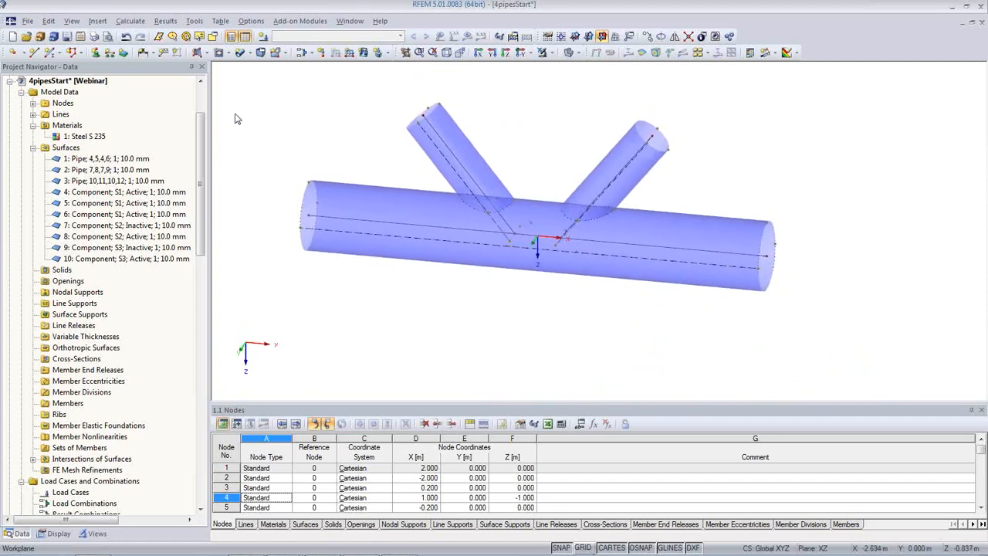
{"action": "left_click", "coordinate": [199, 52]}
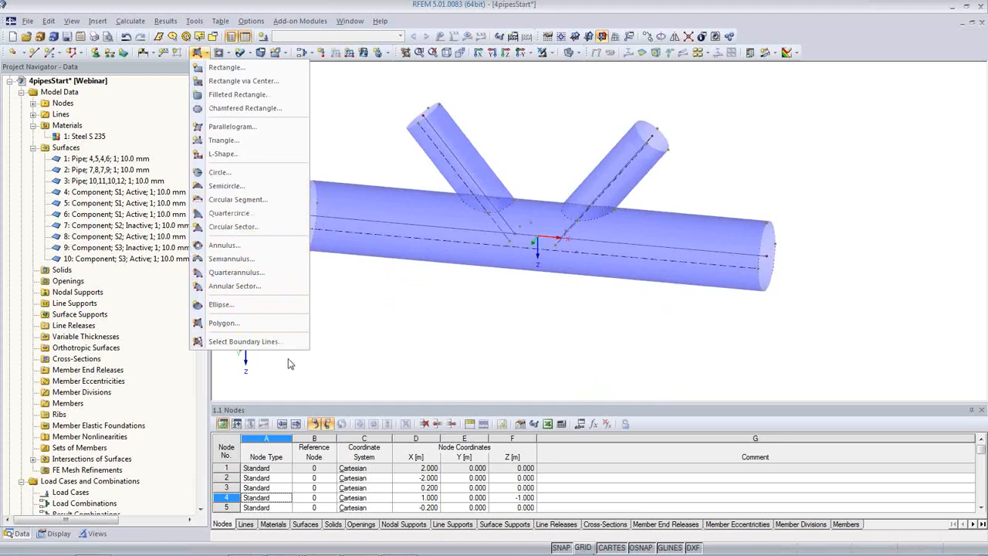
{"action": "left_click", "coordinate": [245, 341]}
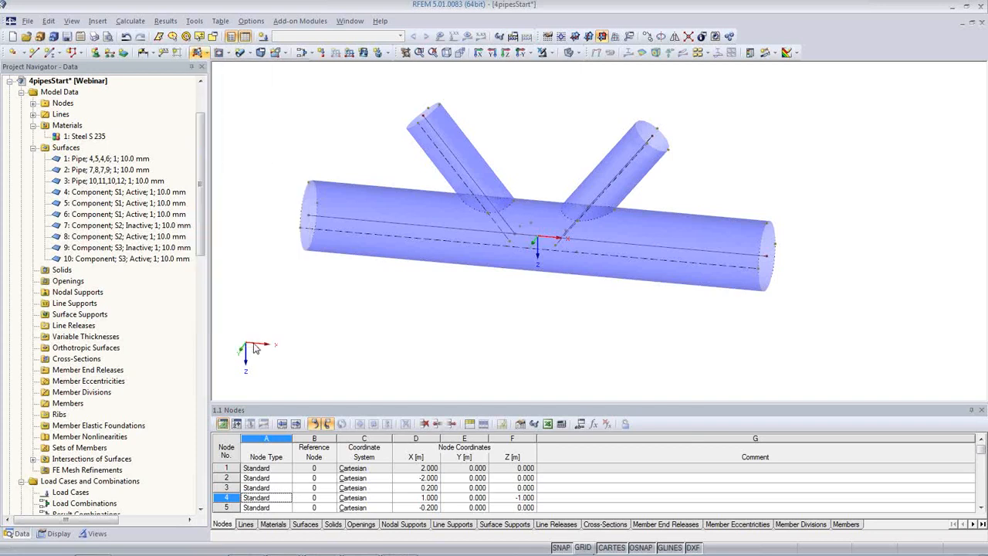
{"action": "left_click", "coordinate": [635, 180]}
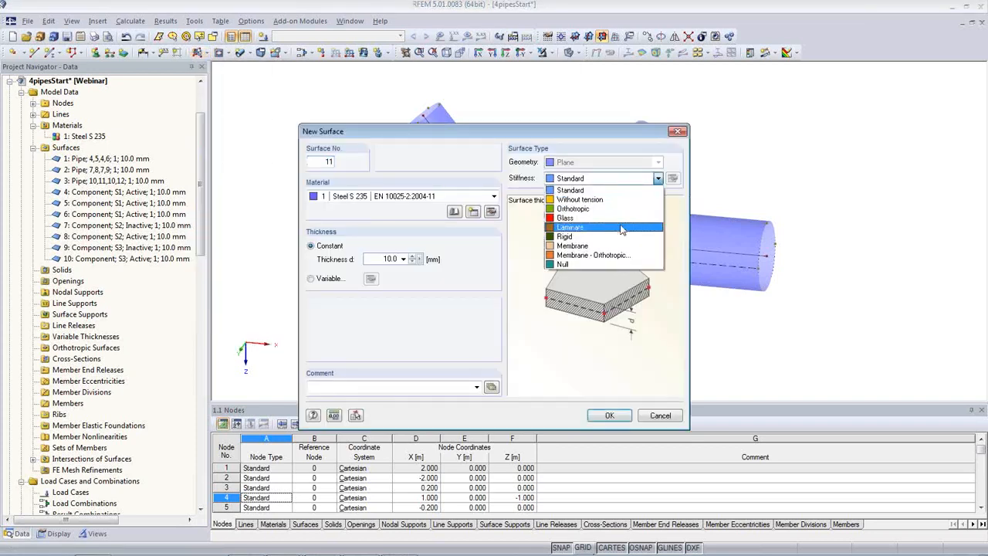
{"action": "left_click", "coordinate": [622, 237]}
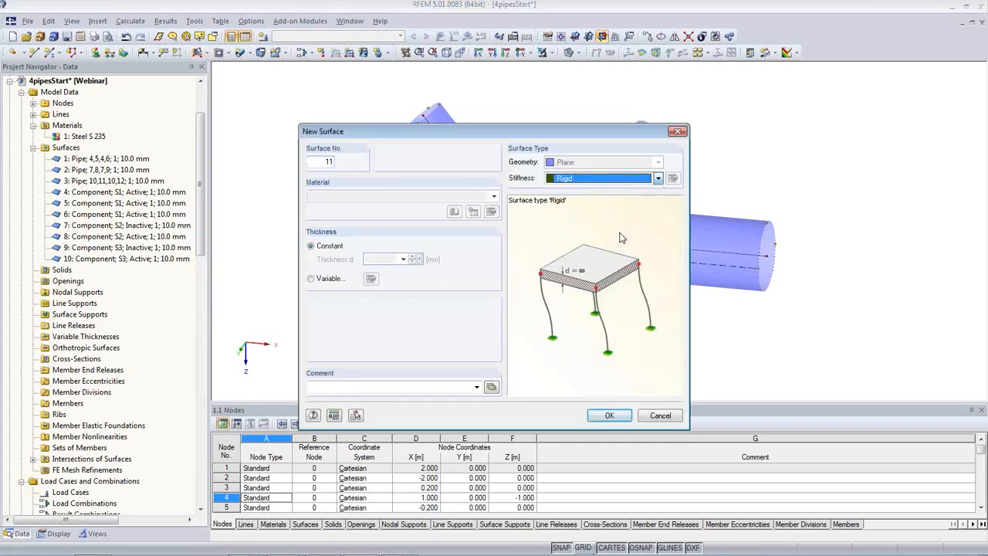
{"action": "left_click", "coordinate": [609, 416]}
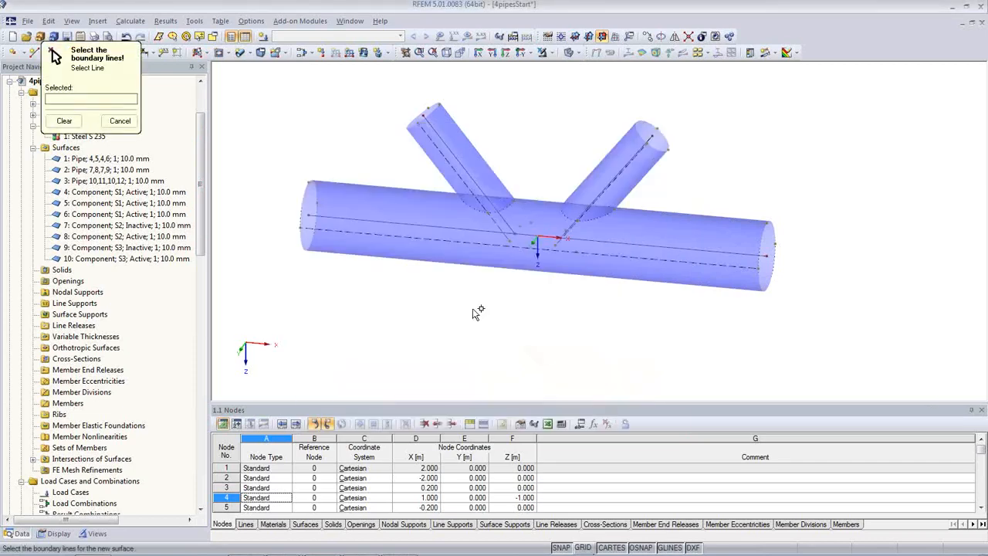
{"action": "left_click", "coordinate": [314, 195]}
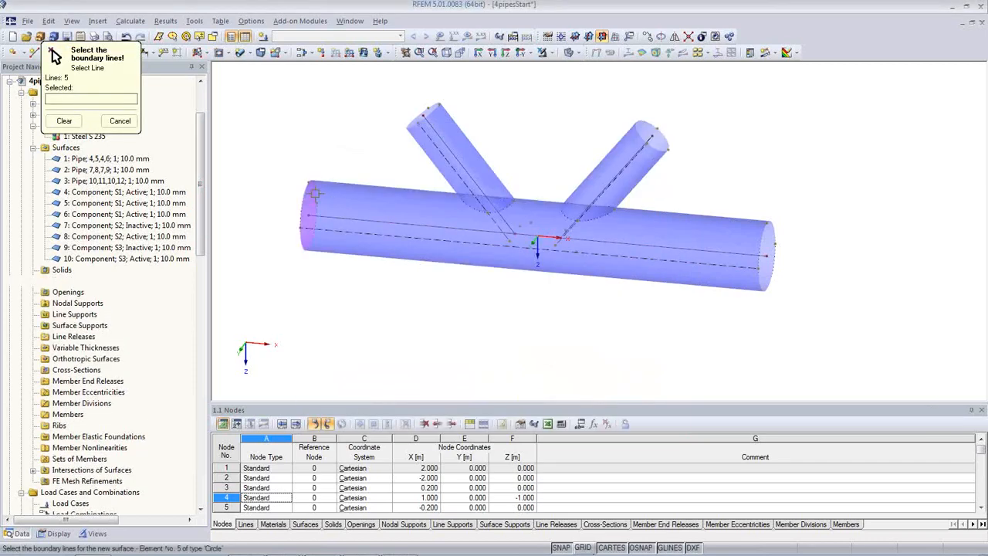
{"action": "left_click", "coordinate": [436, 110]}
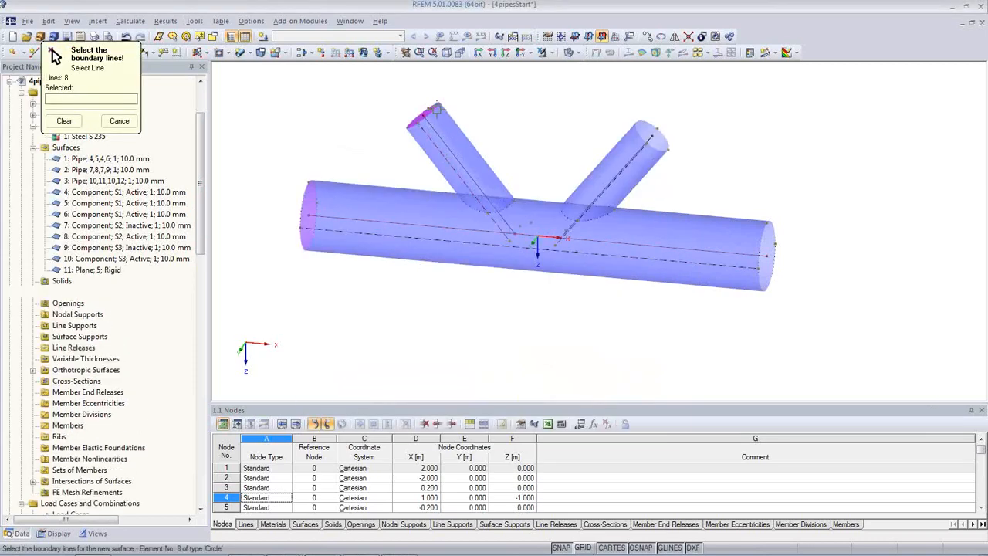
{"action": "left_click", "coordinate": [649, 128]}
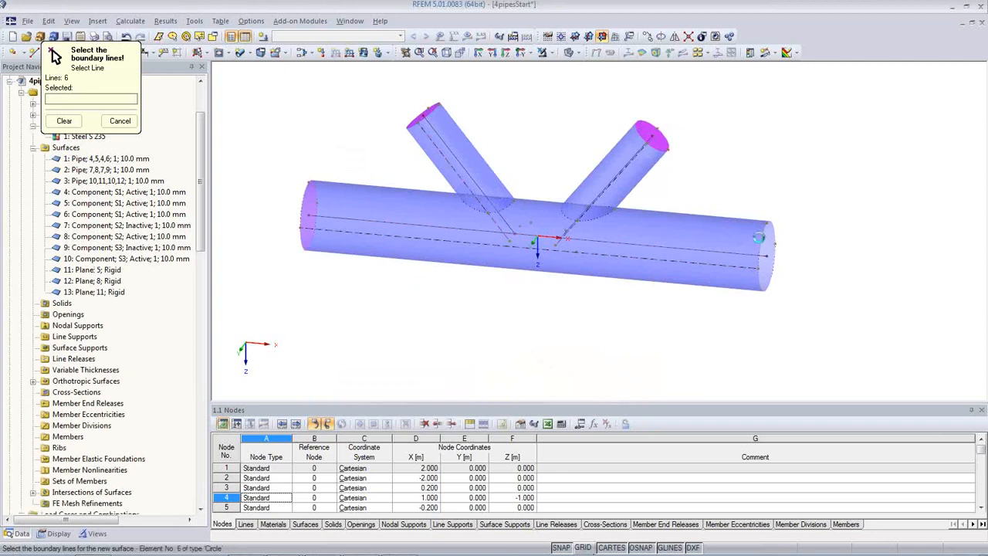
{"action": "left_click", "coordinate": [762, 246]}
{"action": "key", "text": "Escape"}
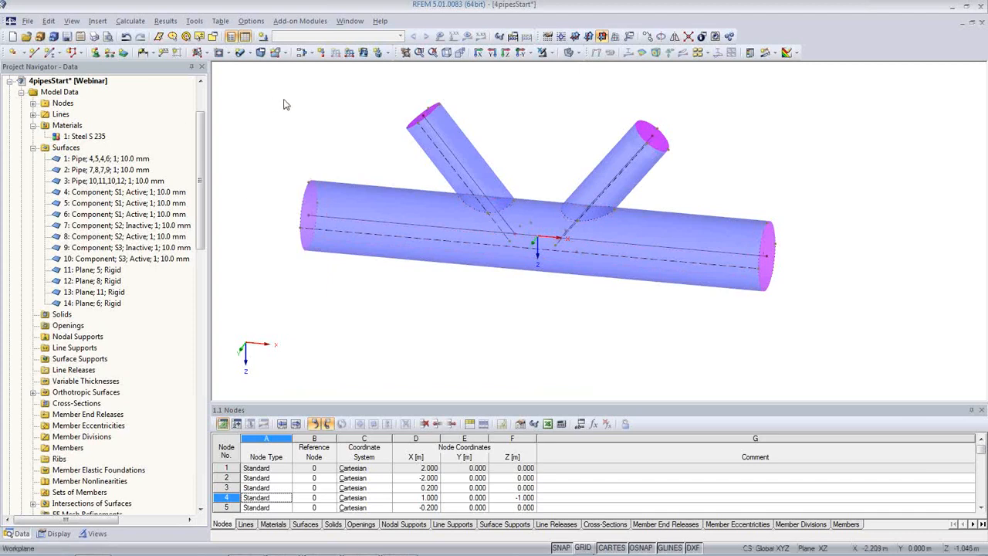
Place nodal supports at both ends of the main pipe's axis, fixing all three displacements and restraining only the rotation about X
{"action": "left_click", "coordinate": [96, 54]}
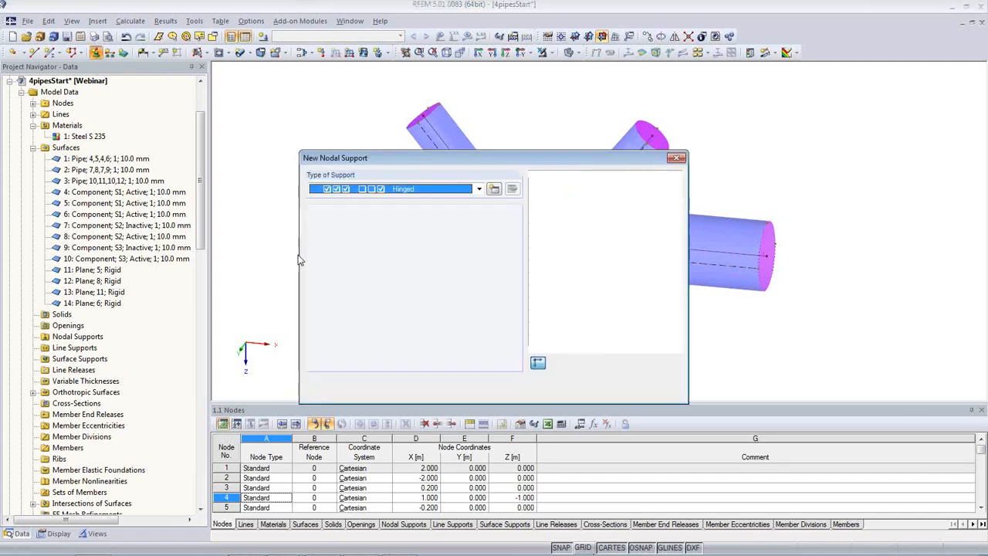
{"action": "left_click", "coordinate": [494, 190]}
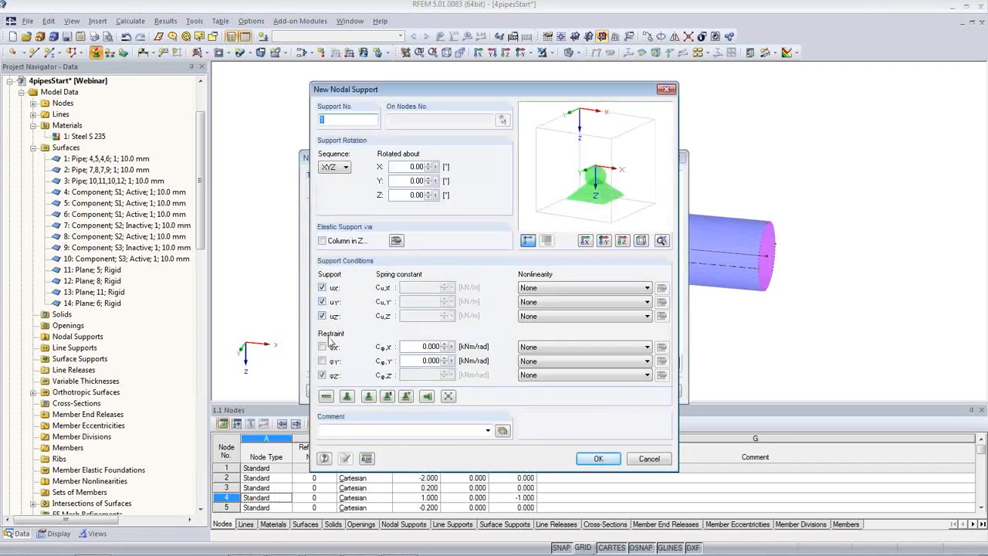
{"action": "left_click", "coordinate": [322, 348]}
{"action": "left_click", "coordinate": [322, 375]}
{"action": "left_click", "coordinate": [598, 459]}
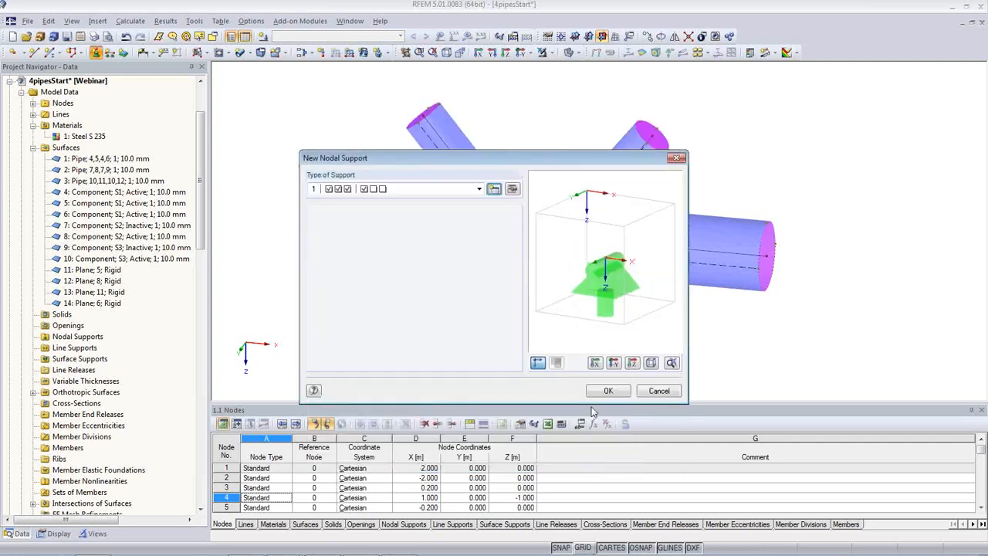
{"action": "left_click", "coordinate": [599, 392]}
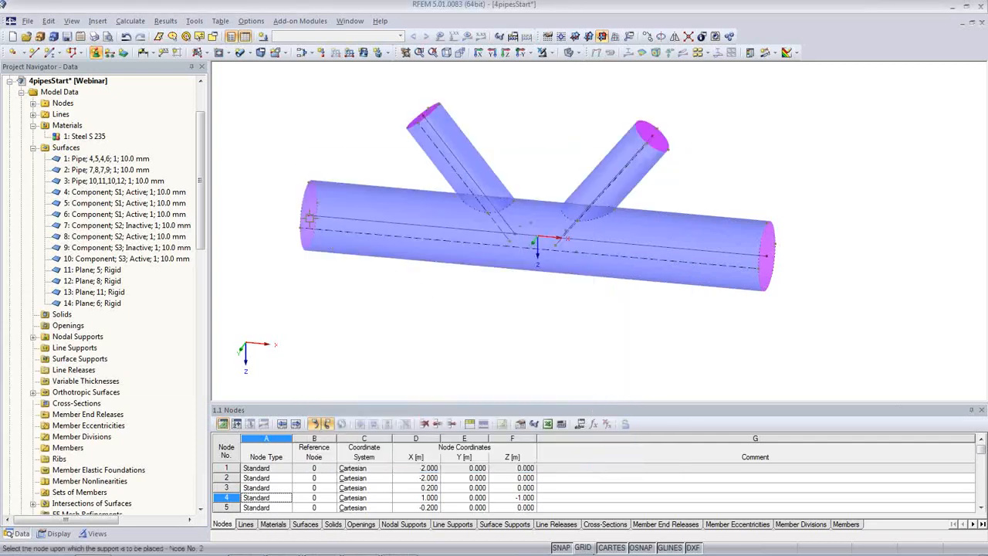
{"action": "left_click", "coordinate": [310, 226]}
{"action": "left_click", "coordinate": [768, 254]}
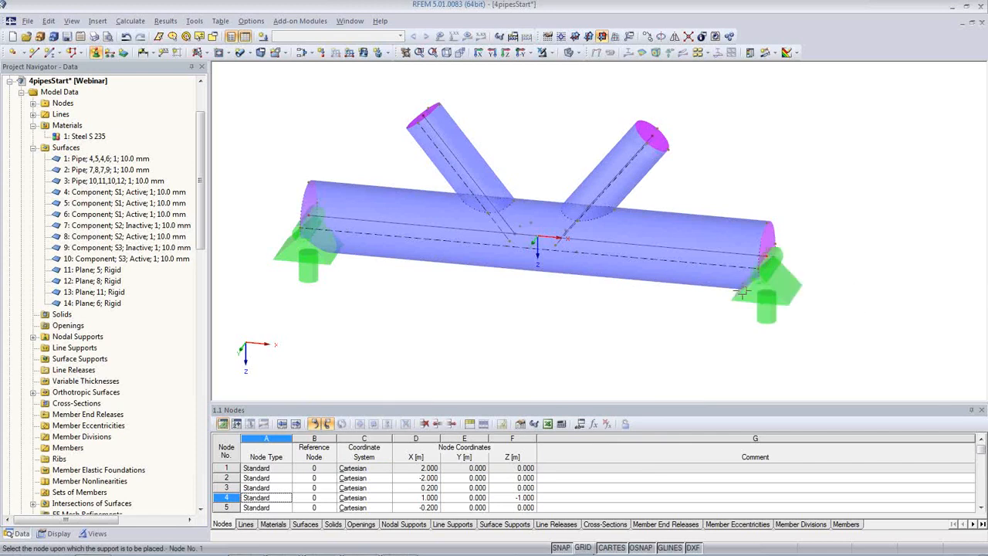
{"action": "key", "text": "Escape"}
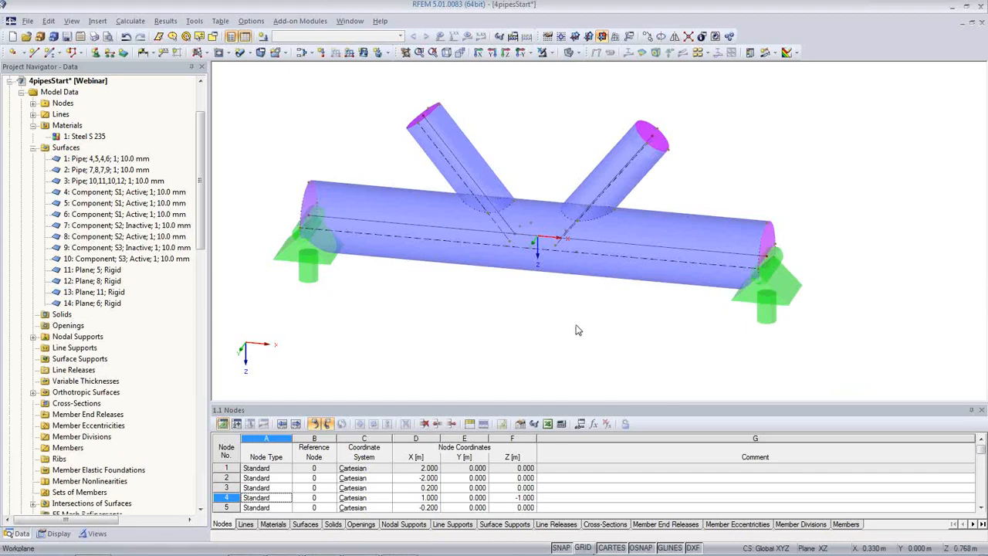
Create load case LC1 with the description Self-weight, keeping the Permanent category and active self-weight with a Z factor of 1.000
{"action": "left_click", "coordinate": [262, 36]}
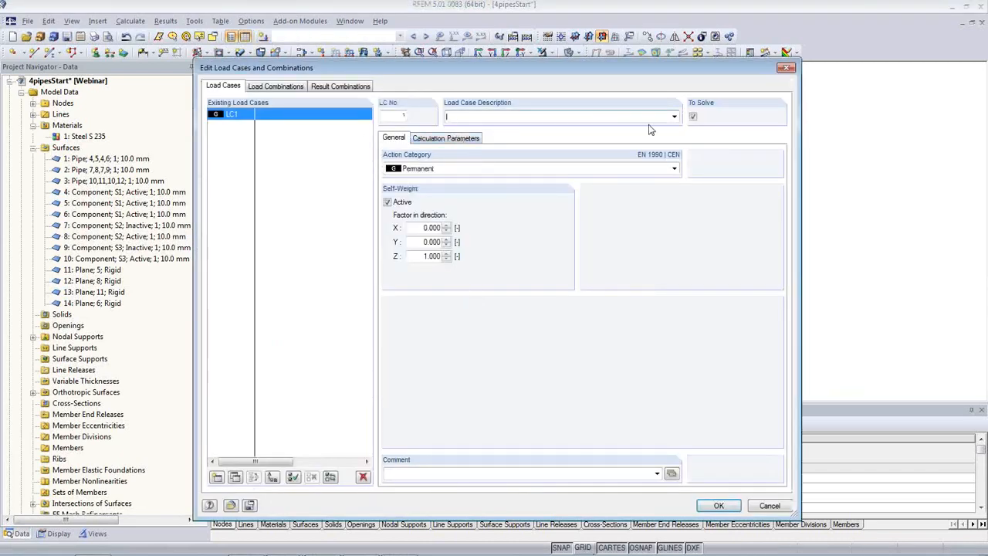
{"action": "left_click", "coordinate": [674, 115]}
{"action": "left_click", "coordinate": [446, 180]}
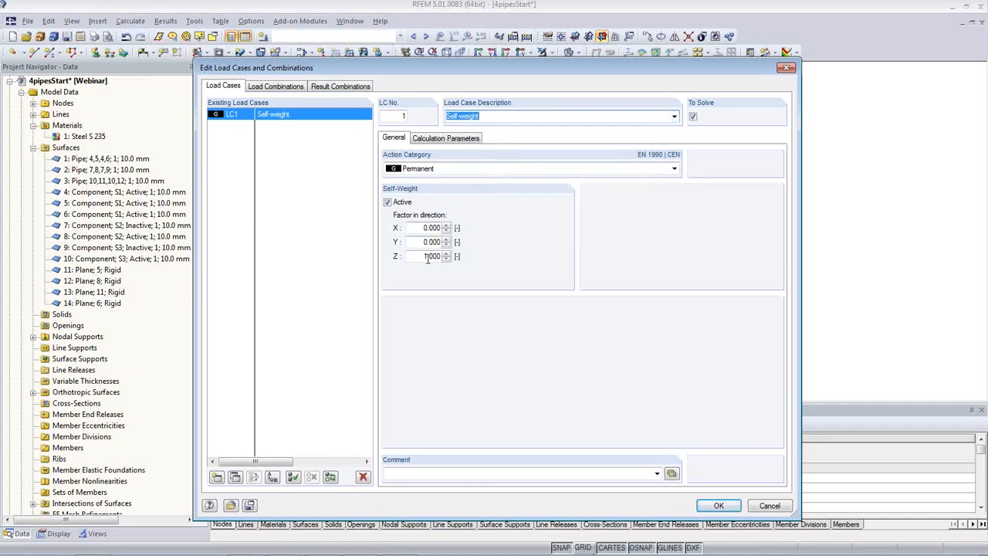
{"action": "left_click", "coordinate": [718, 506]}
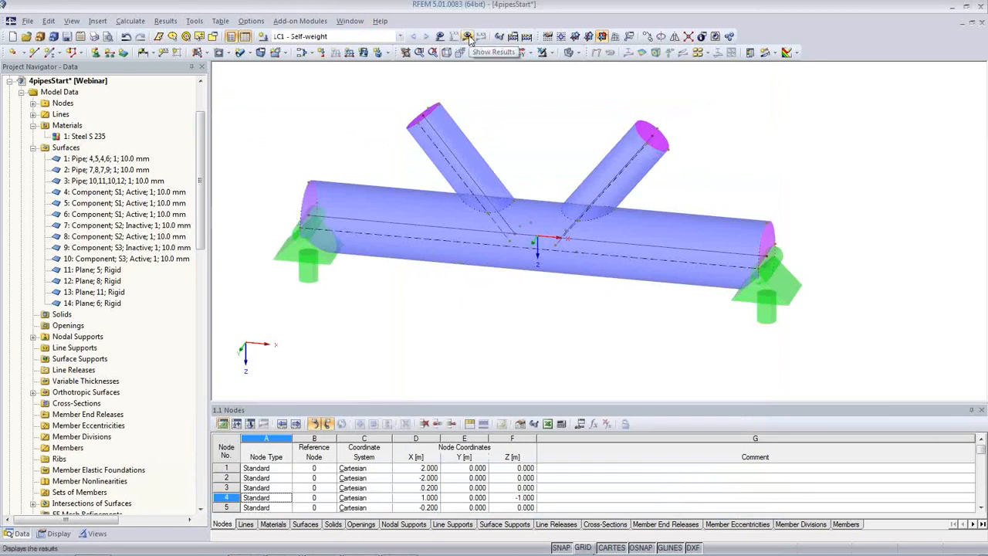
Set the target length of finite elements to 0.1 m in the FE mesh settings and generate the mesh
{"action": "left_click", "coordinate": [129, 21]}
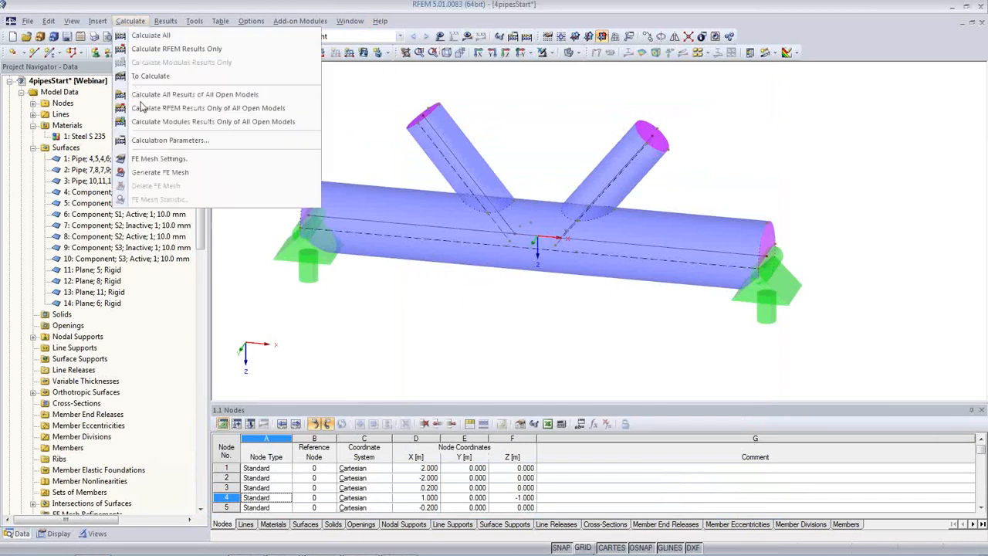
{"action": "left_click", "coordinate": [152, 159]}
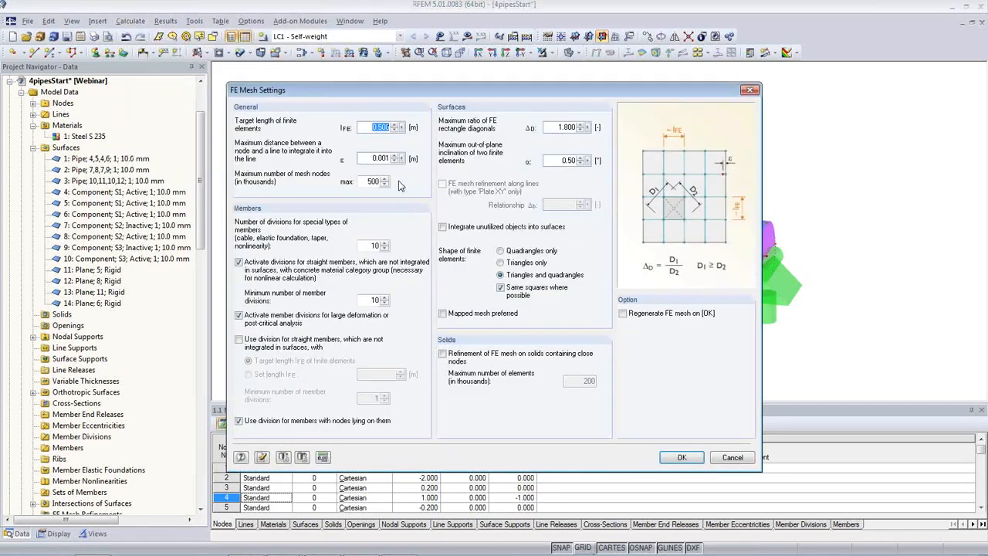
{"action": "type", "text": "0.1"}
{"action": "left_click", "coordinate": [682, 457]}
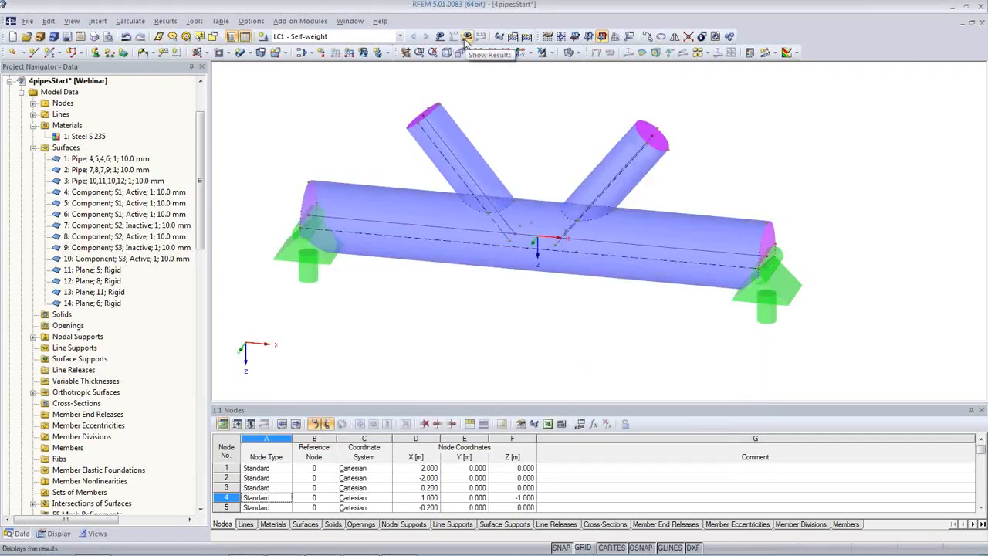
{"action": "left_click", "coordinate": [137, 21]}
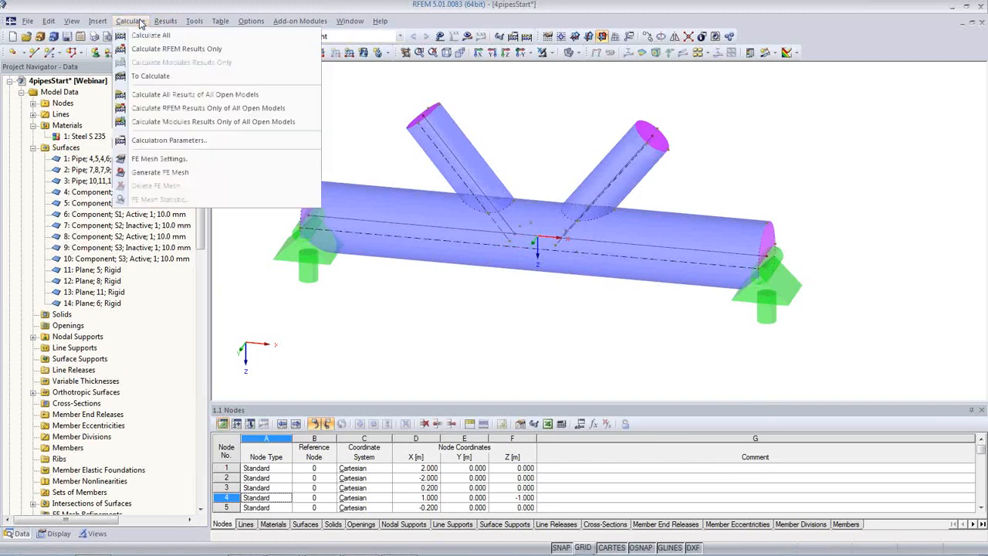
{"action": "left_click", "coordinate": [158, 172]}
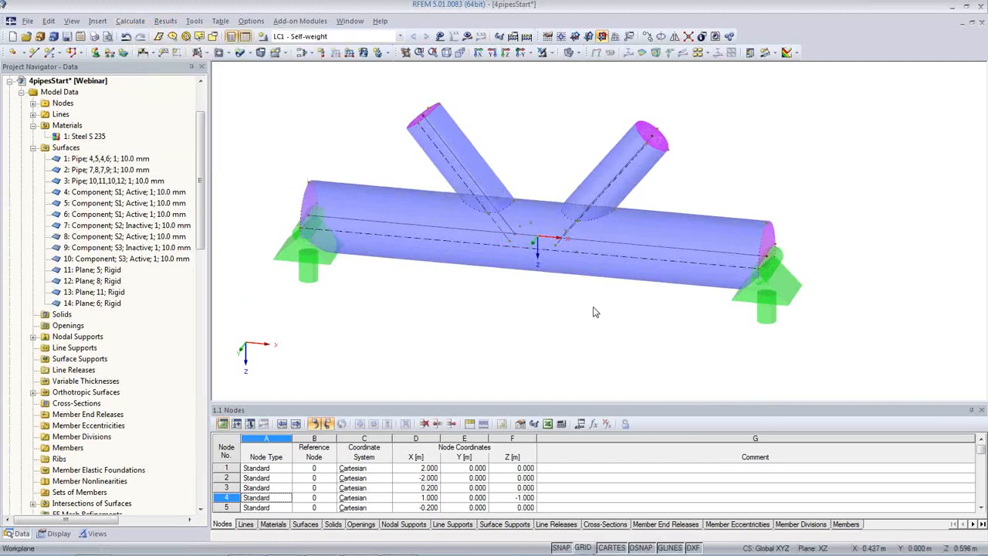
{"action": "scroll", "coordinate": [618, 260], "scroll_direction": "up", "scroll_amount": 4}
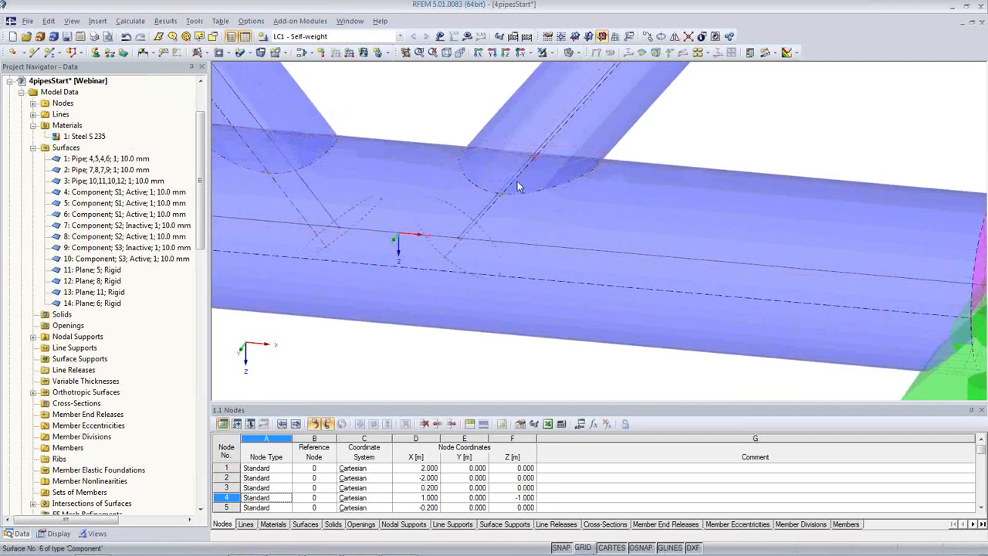
{"action": "scroll", "coordinate": [499, 208], "scroll_direction": "down", "scroll_amount": 5}
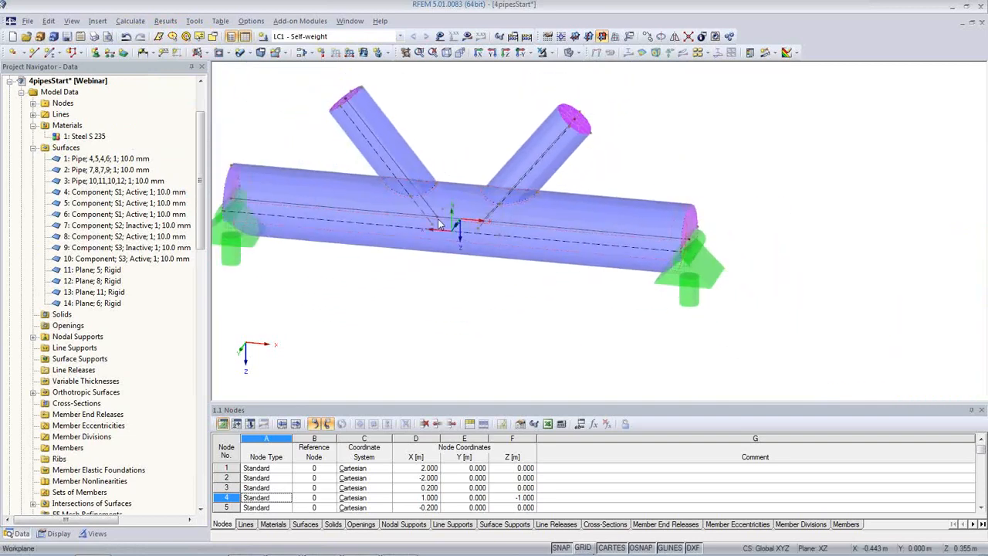
Calculate load case LC1 and display the basic internal forces m-x on the pipe surfaces
{"action": "left_click", "coordinate": [467, 36]}
{"action": "left_click", "coordinate": [472, 308]}
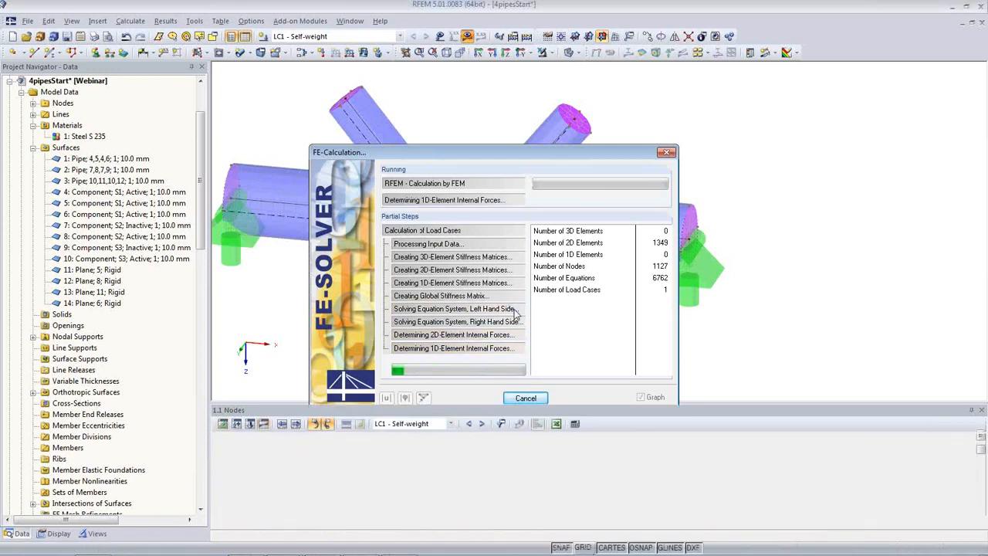
{"action": "middle_click_drag", "start_coordinate": [490, 297], "coordinate": [517, 278]}
{"action": "left_click", "coordinate": [641, 54]}
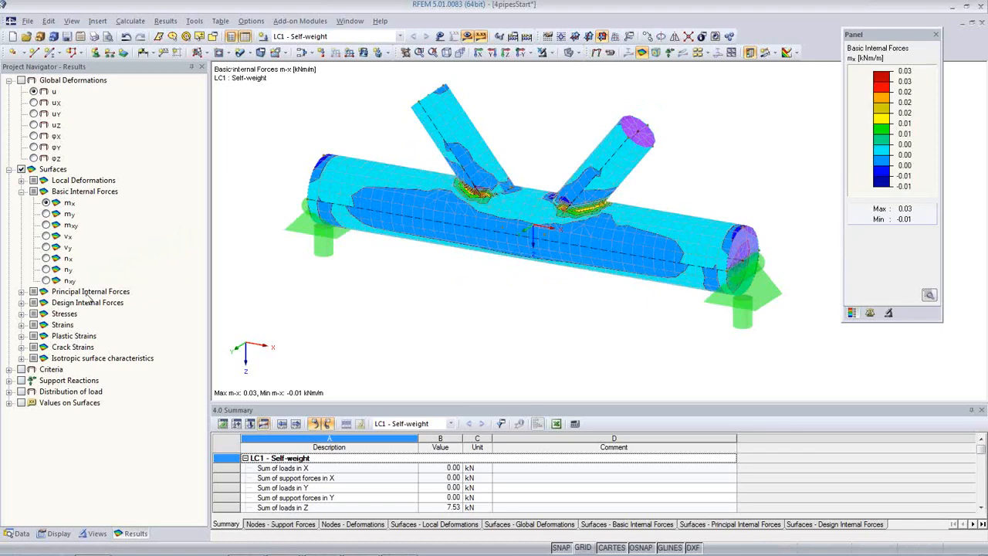
Display the maximum von Mises equivalent stresses on the surfaces and examine their distribution around the pipe intersections
{"action": "double_click", "coordinate": [41, 315]}
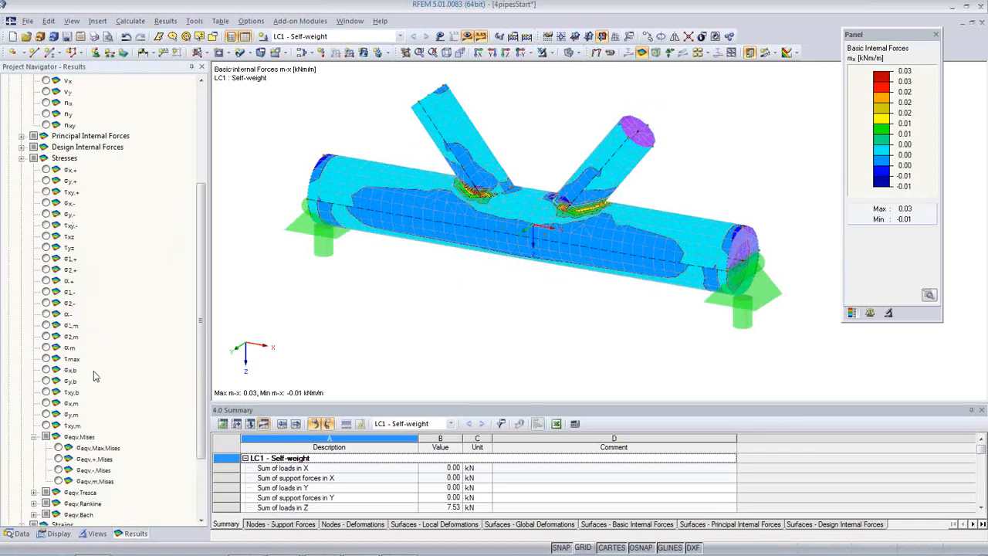
{"action": "left_click", "coordinate": [58, 448]}
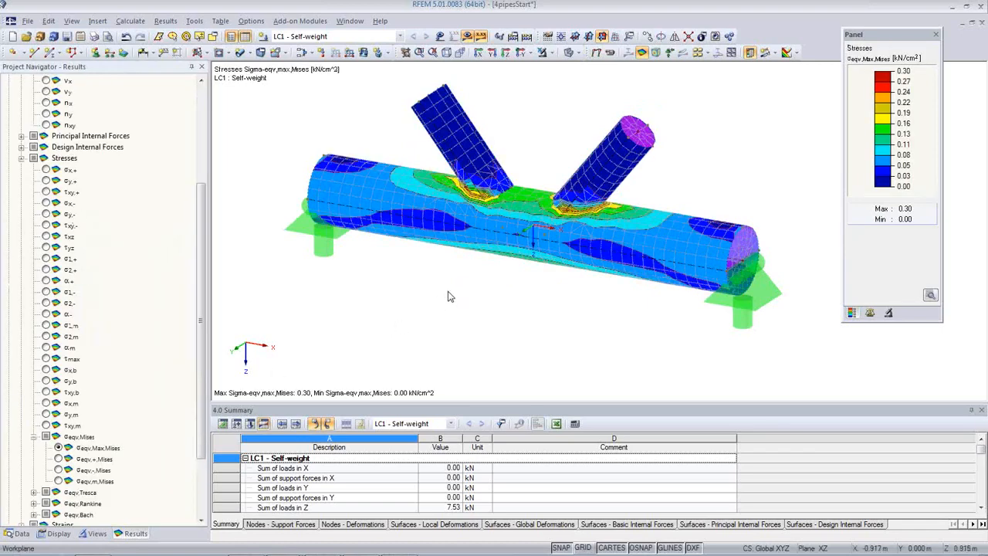
{"action": "scroll", "coordinate": [544, 212], "scroll_direction": "up", "scroll_amount": 6}
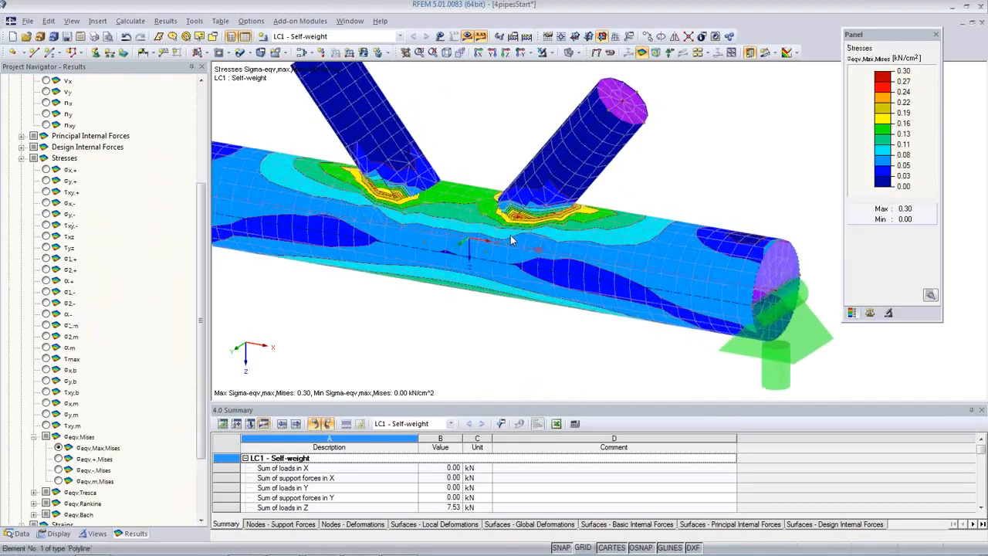
{"action": "middle_click_drag", "start_coordinate": [591, 224], "coordinate": [533, 165], "text": "ctrl"}
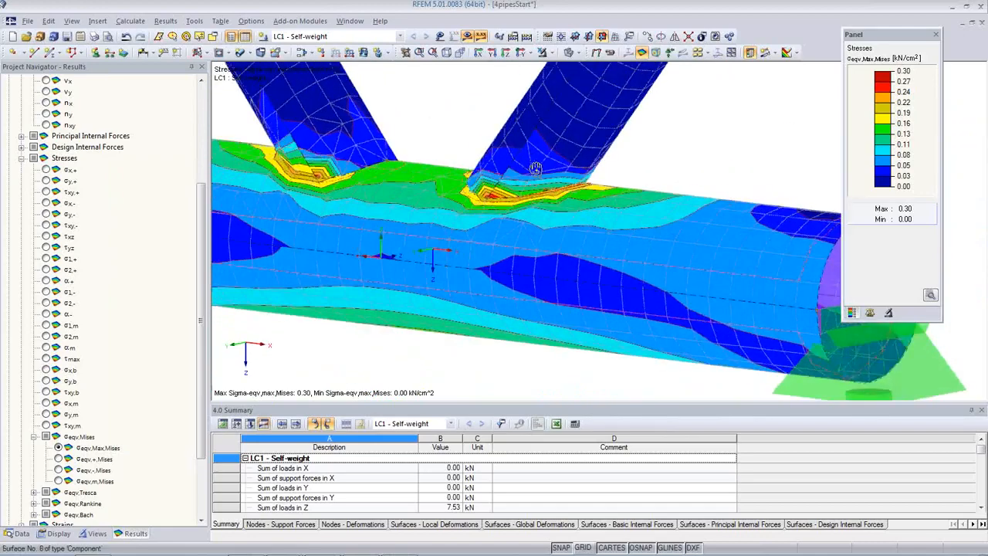
{"action": "scroll", "coordinate": [540, 172], "scroll_direction": "down", "scroll_amount": 6}
{"action": "scroll", "coordinate": [542, 238], "scroll_direction": "up", "scroll_amount": 5}
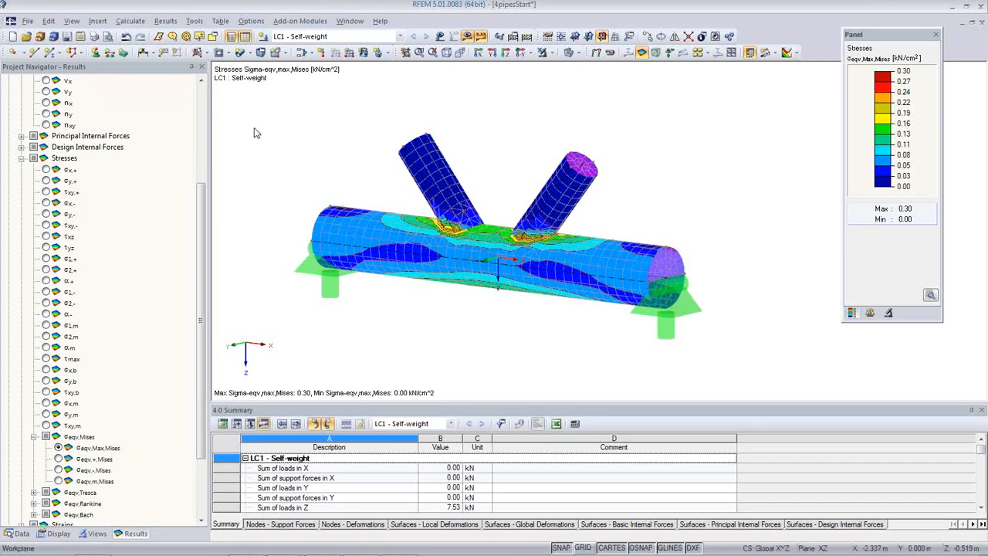
Switch to the open model 5ResultDiagrams_SupporstartI and bring the whole slab into view
{"action": "left_click", "coordinate": [19, 534]}
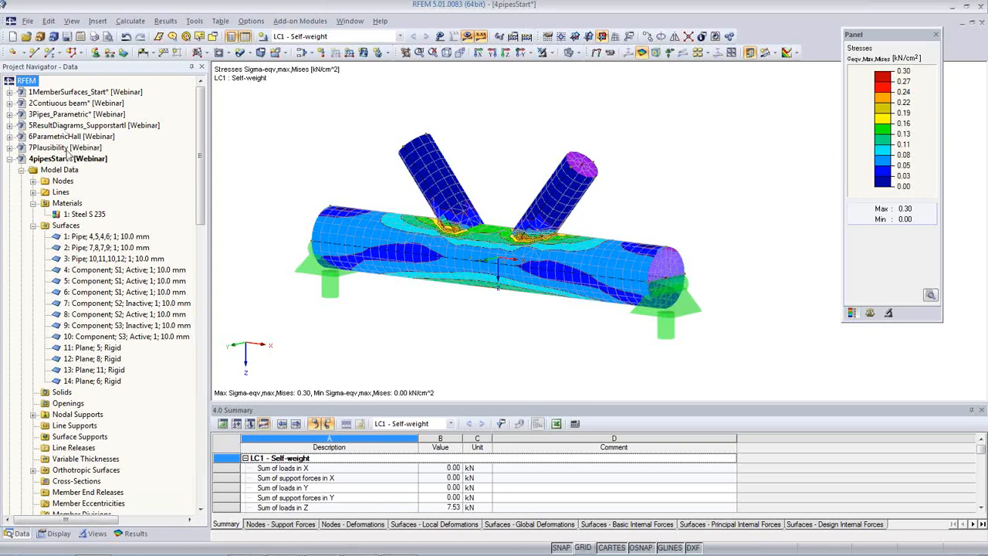
{"action": "left_click", "coordinate": [70, 126]}
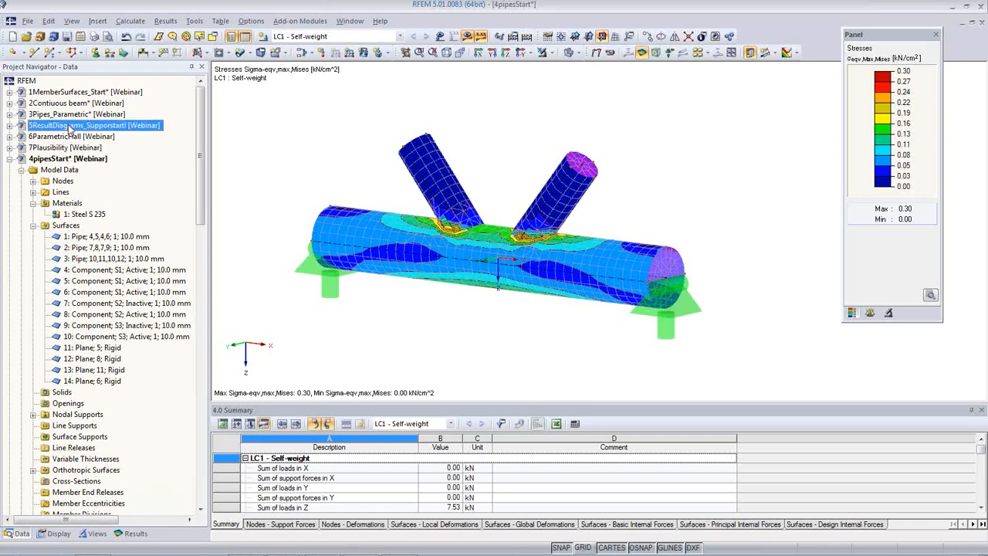
{"action": "right_click", "coordinate": [69, 127]}
{"action": "left_click", "coordinate": [466, 338]}
{"action": "middle_click_drag", "start_coordinate": [466, 336], "coordinate": [602, 374]}
{"action": "scroll", "coordinate": [500, 277], "scroll_direction": "down", "scroll_amount": 3}
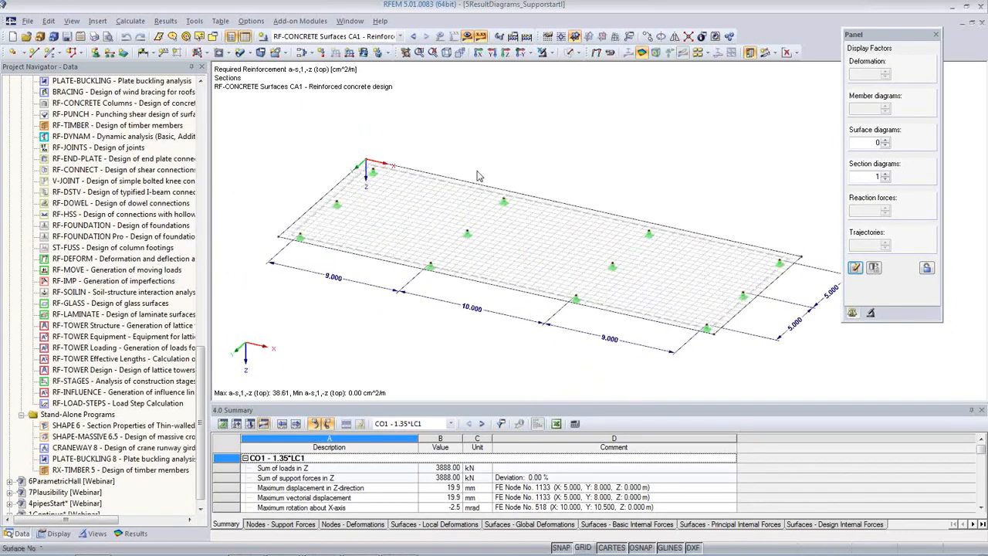
Render the slab as a solid and check its material and thickness in the surface properties without changing them
{"action": "left_click", "coordinate": [570, 52]}
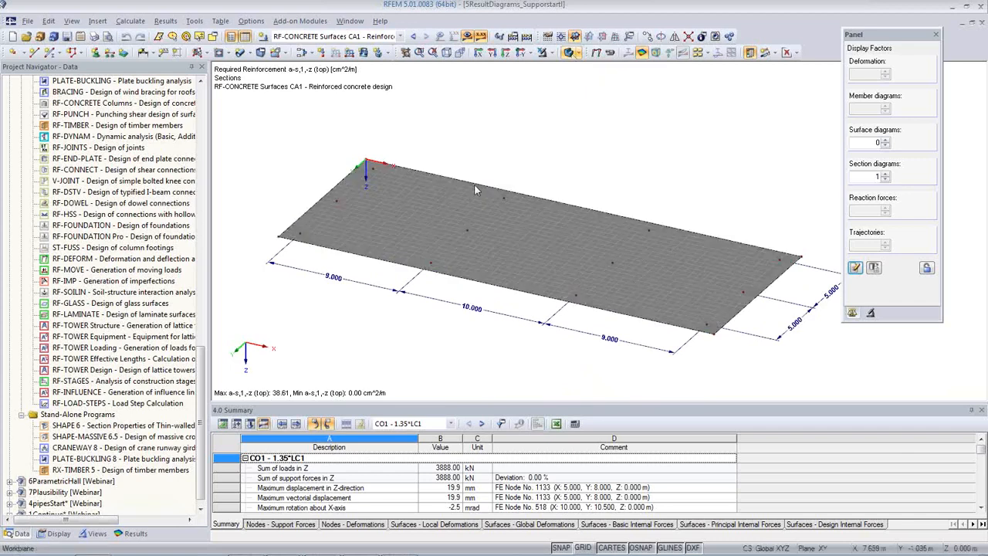
{"action": "double_click", "coordinate": [430, 202]}
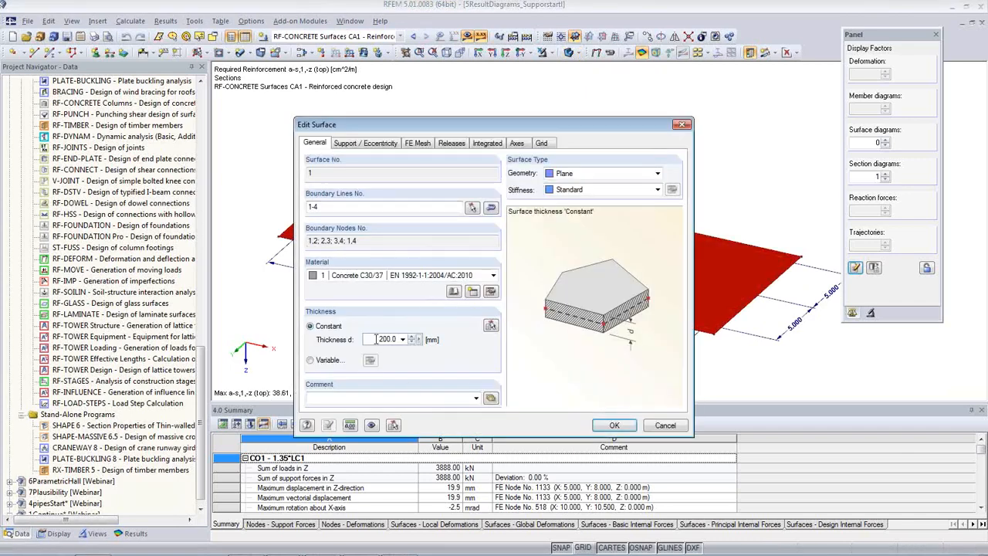
{"action": "left_click", "coordinate": [664, 425]}
{"action": "left_click", "coordinate": [554, 358]}
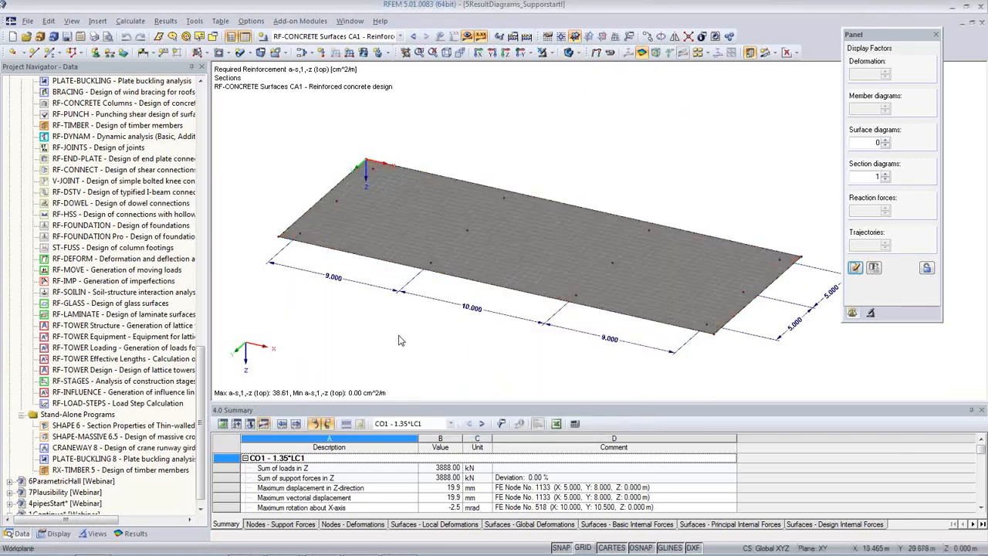
Examine the nodal supports beneath the slab and switch the rendering to a transparent solid display
{"action": "middle_click_drag", "start_coordinate": [482, 351], "coordinate": [520, 181], "text": "ctrl"}
{"action": "scroll", "coordinate": [426, 265], "scroll_direction": "up", "scroll_amount": 4}
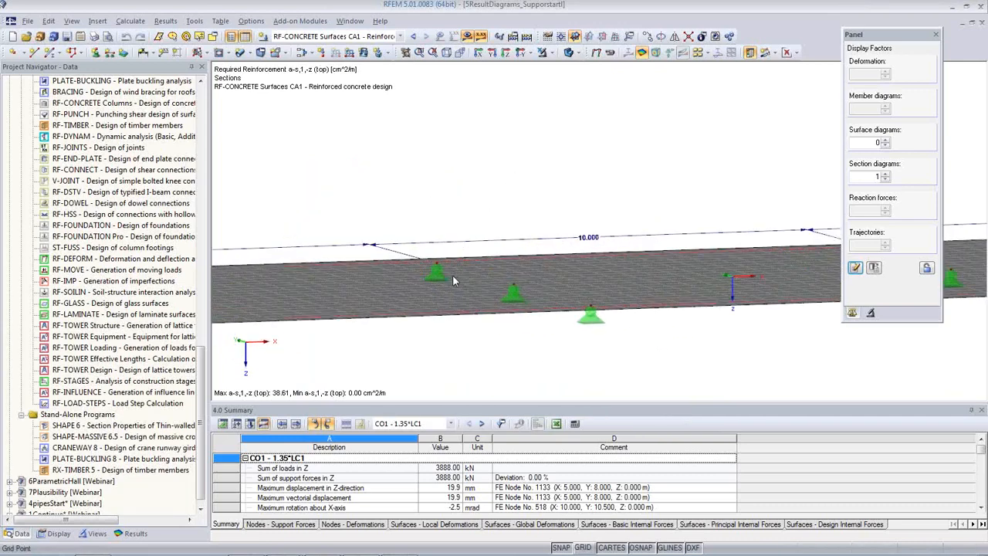
{"action": "scroll", "coordinate": [552, 294], "scroll_direction": "down", "scroll_amount": 4}
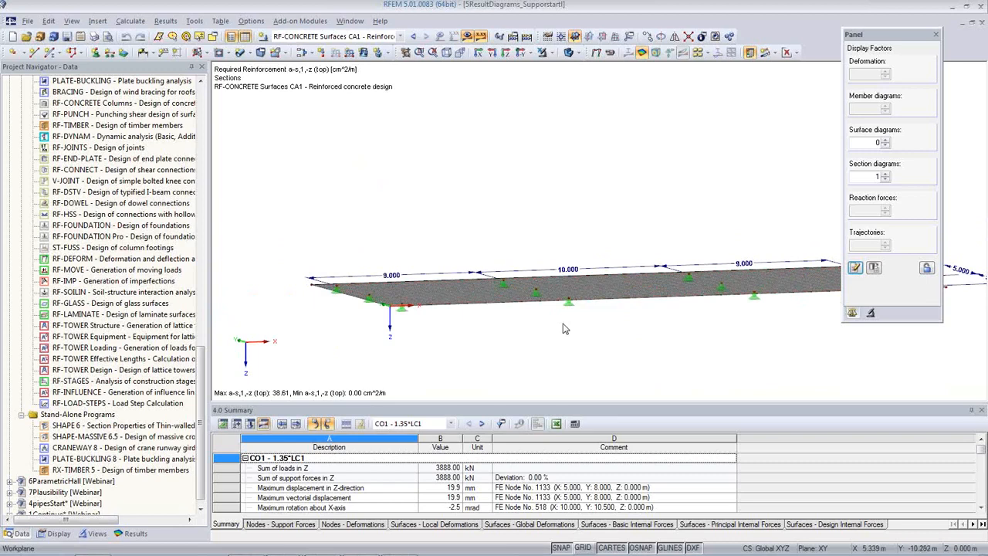
{"action": "middle_click_drag", "start_coordinate": [395, 282], "coordinate": [565, 135], "text": "ctrl"}
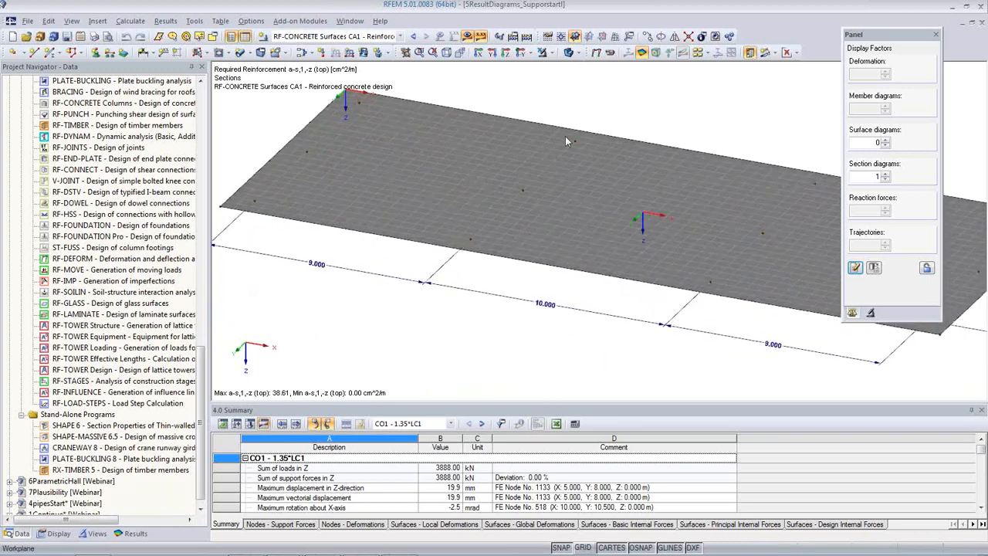
{"action": "left_click", "coordinate": [570, 52]}
{"action": "left_click", "coordinate": [547, 225]}
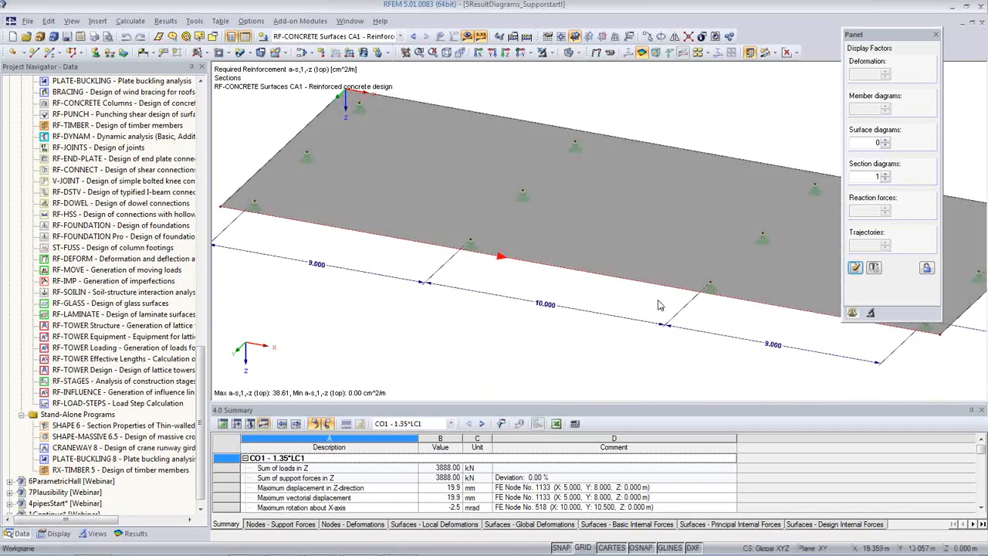
Display the surface loads of LC1 Self-weight and of LC2 Live on the slab
{"action": "left_click", "coordinate": [401, 36]}
{"action": "left_click", "coordinate": [386, 47]}
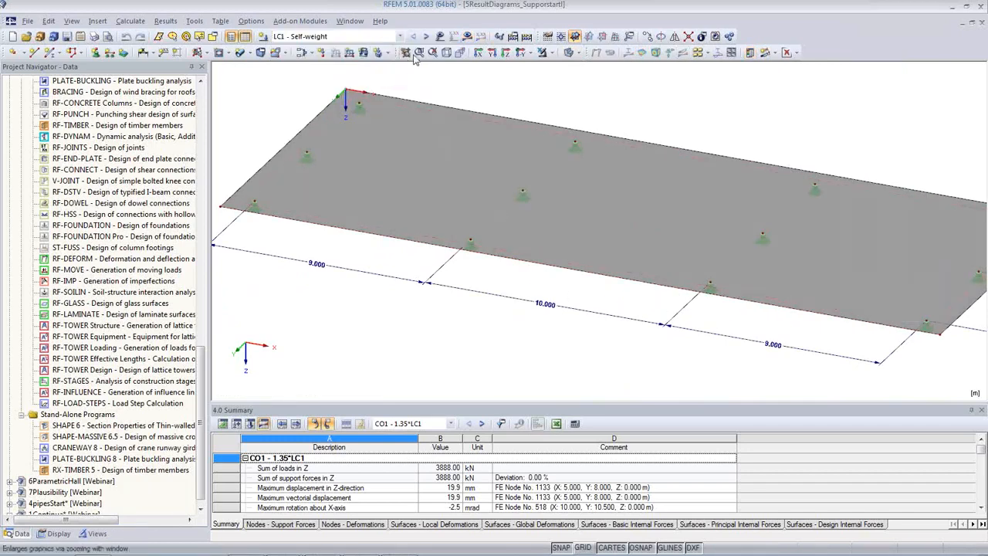
{"action": "left_click", "coordinate": [438, 38]}
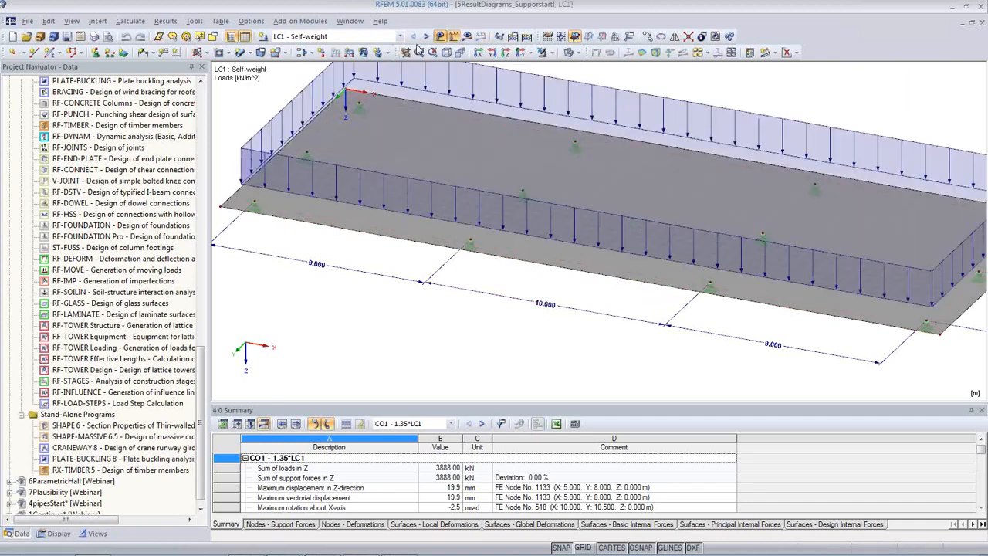
{"action": "middle_click_drag", "start_coordinate": [408, 304], "coordinate": [400, 358]}
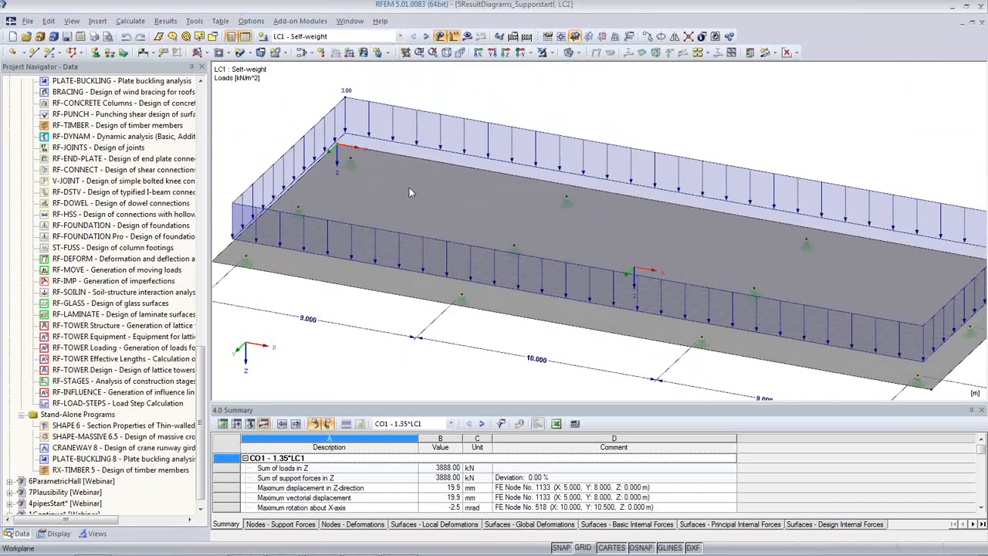
{"action": "left_click", "coordinate": [427, 37]}
Show the basic internal forces m-x of result combination RC1 on the slab as coloured bands
{"action": "left_click", "coordinate": [399, 36]}
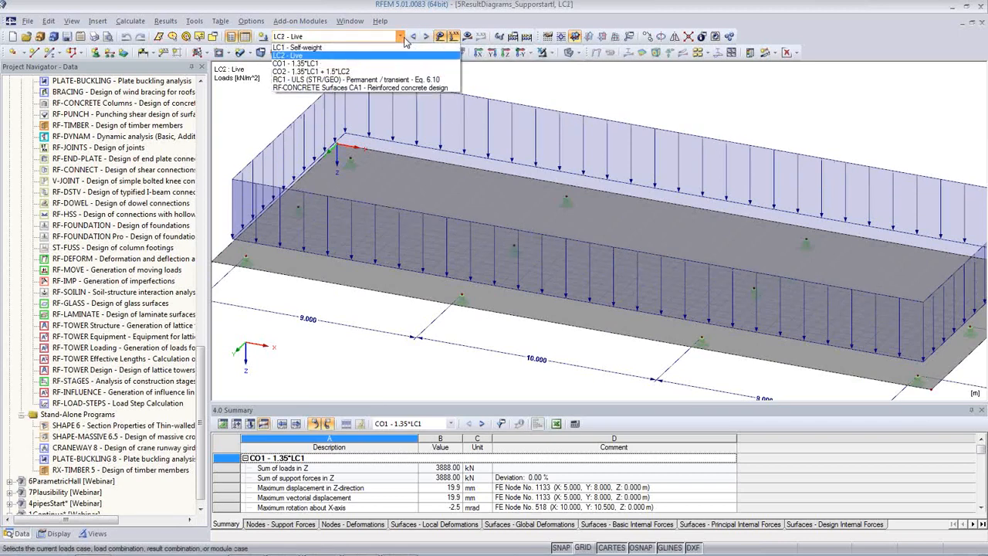
{"action": "left_click", "coordinate": [394, 80]}
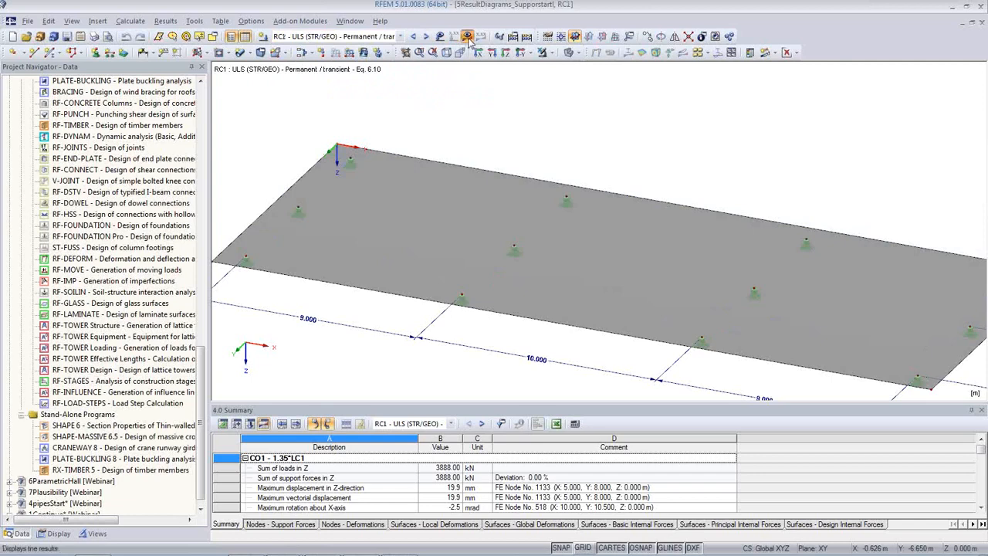
{"action": "left_click", "coordinate": [467, 36]}
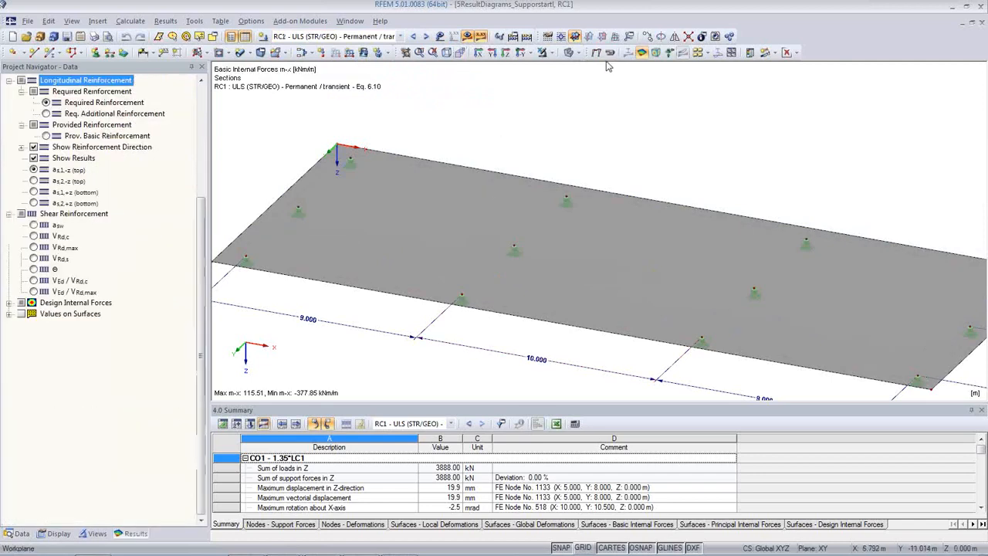
{"action": "left_click", "coordinate": [797, 52]}
{"action": "left_click", "coordinate": [806, 77]}
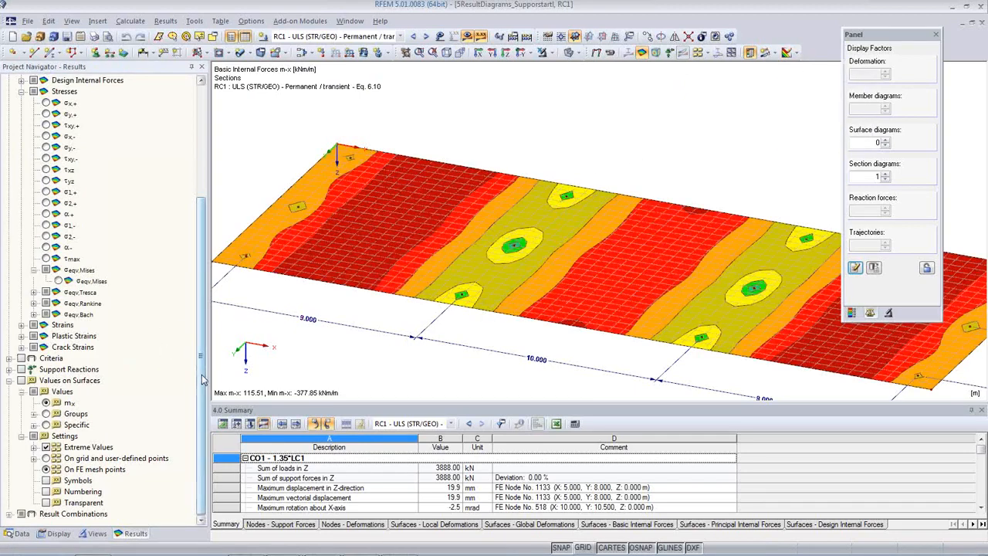
Display the slab's basic internal forces m-y, and its global deformations u in the view along Z
{"action": "left_click_drag", "start_coordinate": [202, 378], "coordinate": [203, 267]}
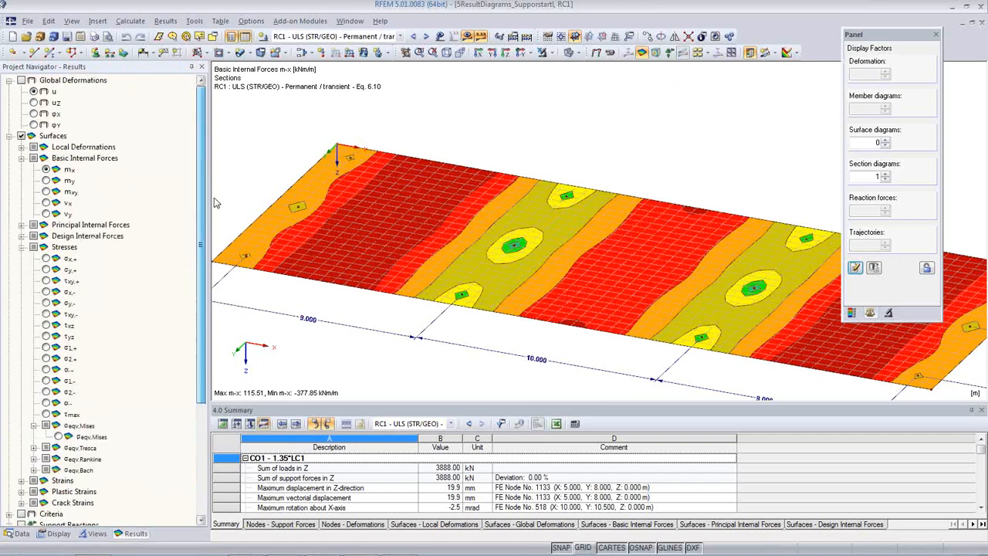
{"action": "left_click", "coordinate": [46, 180]}
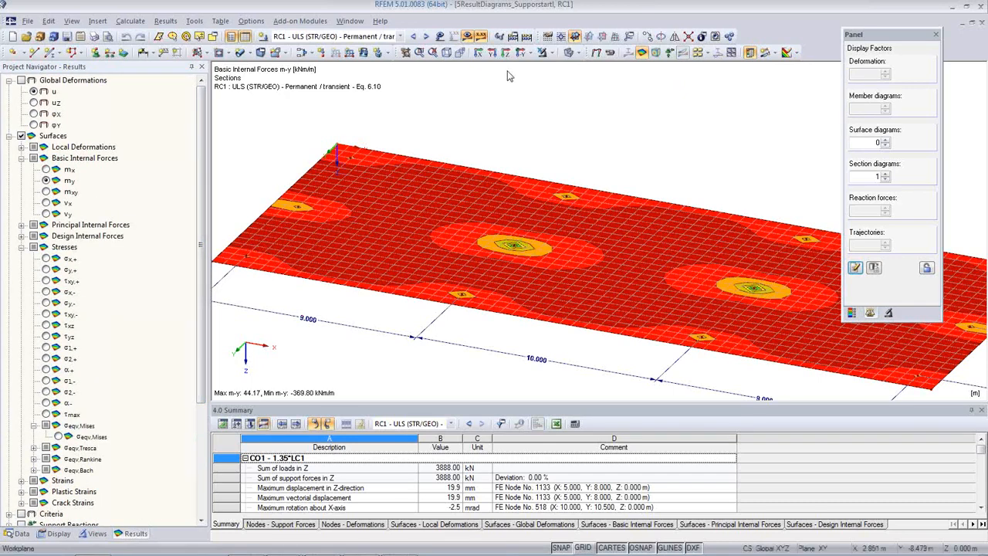
{"action": "left_click", "coordinate": [595, 51]}
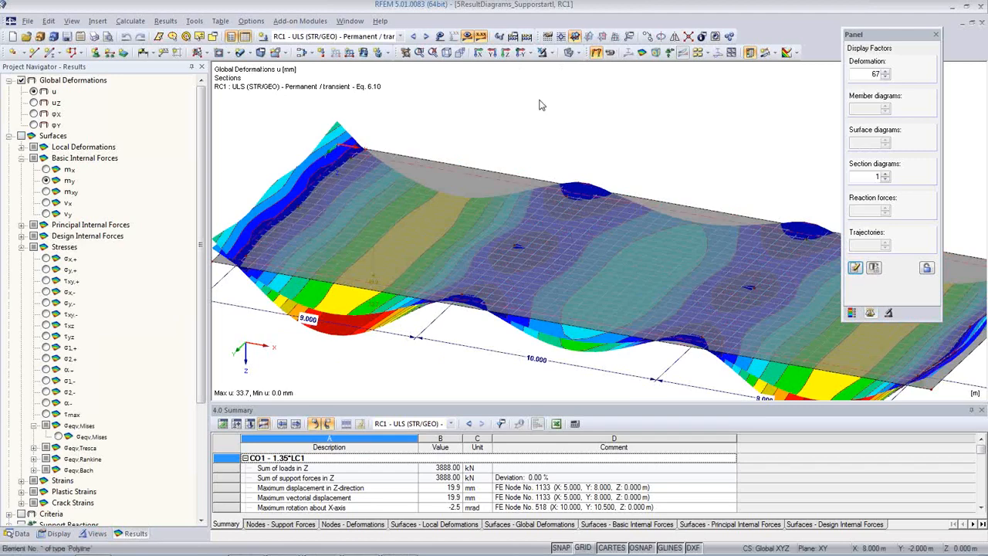
{"action": "left_click", "coordinate": [506, 54]}
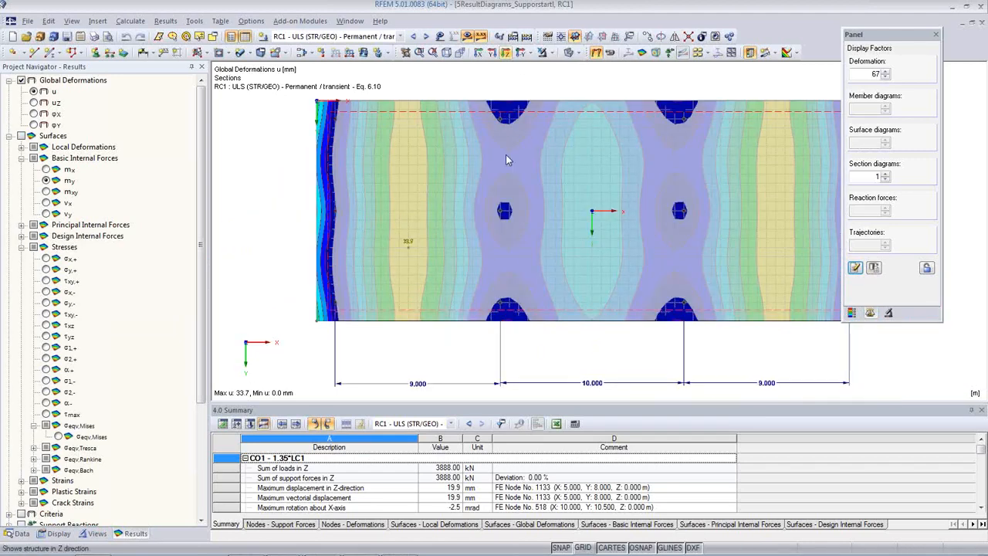
Switch off the transparent rendering and display the von Mises equivalent stresses on the slab
{"action": "left_click", "coordinate": [568, 54]}
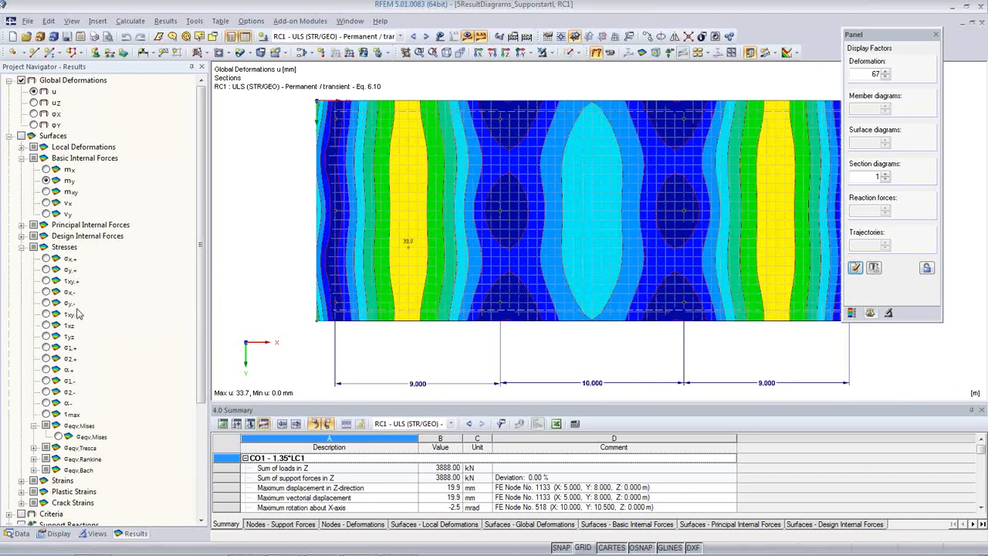
{"action": "scroll", "coordinate": [203, 371], "scroll_direction": "down", "scroll_amount": 3}
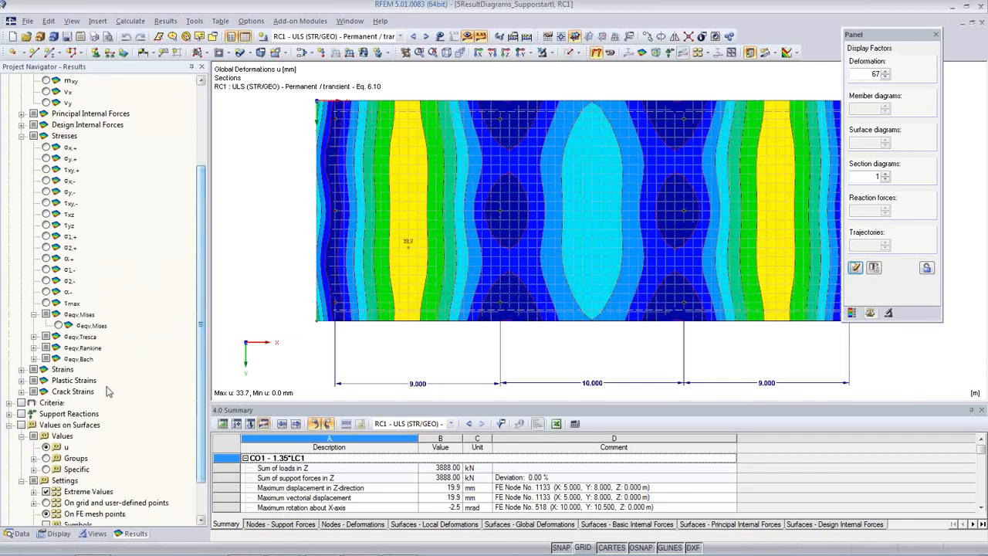
{"action": "left_click", "coordinate": [59, 324]}
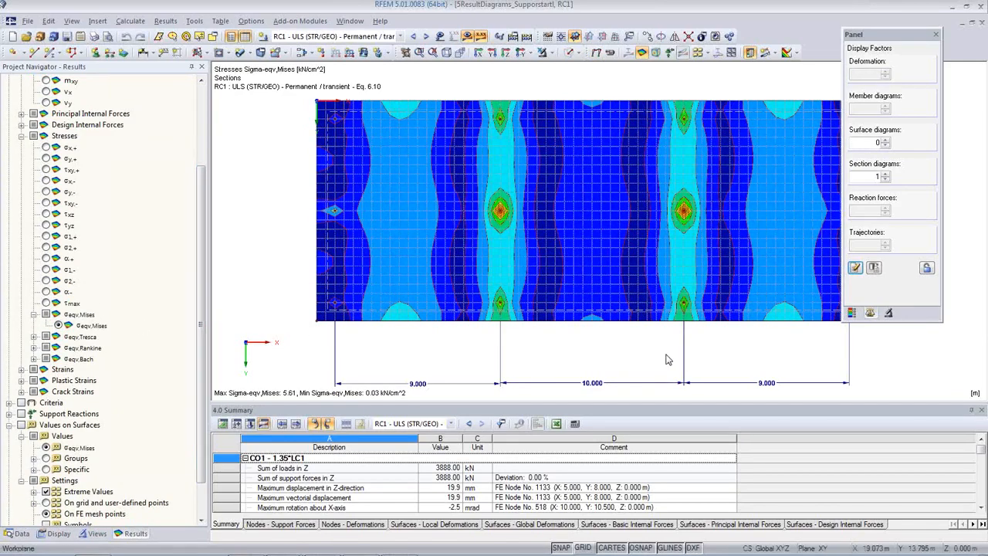
{"action": "scroll", "coordinate": [668, 355], "scroll_direction": "up", "scroll_amount": 1}
{"action": "middle_click_drag", "start_coordinate": [664, 354], "coordinate": [606, 351]}
{"action": "scroll", "coordinate": [607, 351], "scroll_direction": "up", "scroll_amount": 1}
{"action": "scroll", "coordinate": [472, 248], "scroll_direction": "up", "scroll_amount": 1}
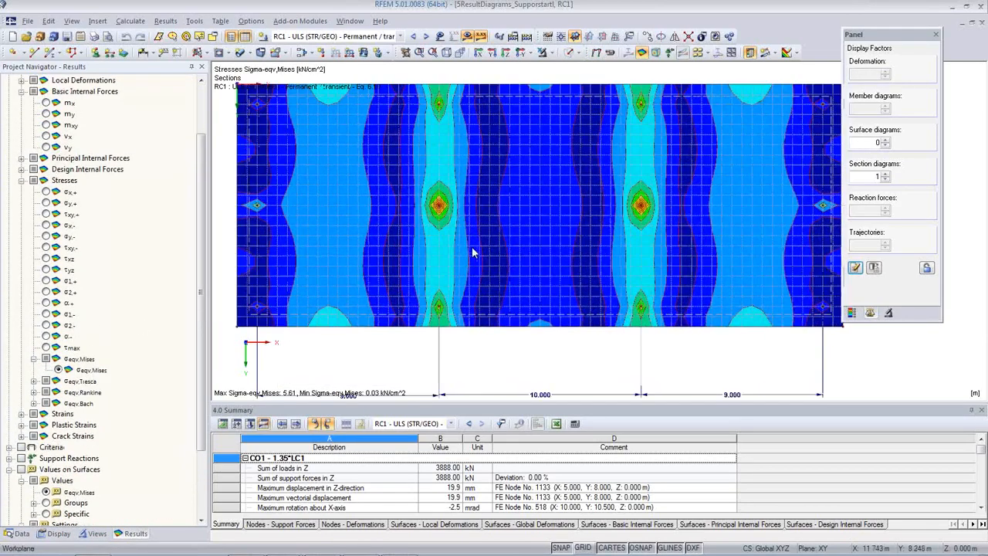
Show the colour scale for the von Mises stresses and examine the stress concentration at a middle support
{"action": "scroll", "coordinate": [473, 252], "scroll_direction": "up", "scroll_amount": 4}
{"action": "left_click", "coordinate": [852, 312]}
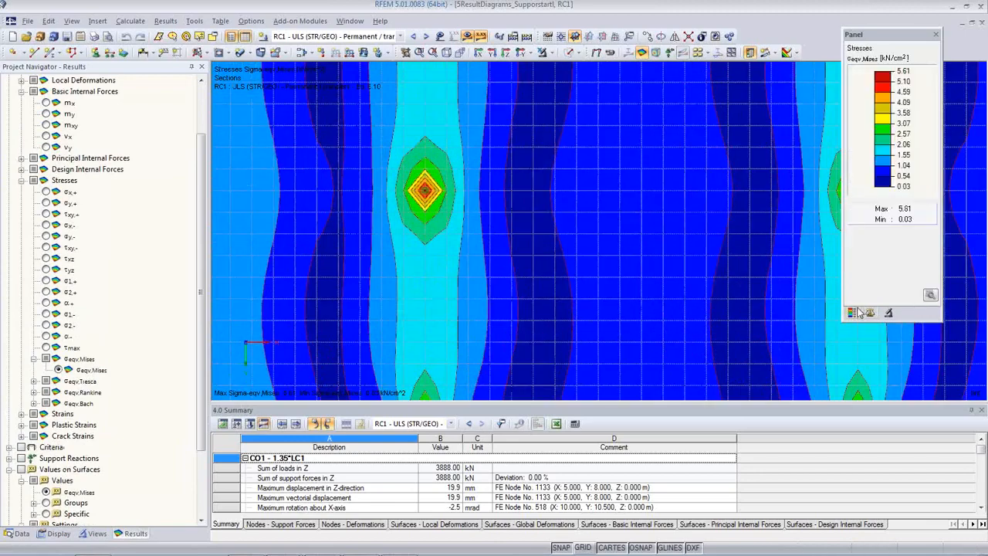
{"action": "scroll", "coordinate": [443, 187], "scroll_direction": "up", "scroll_amount": 1}
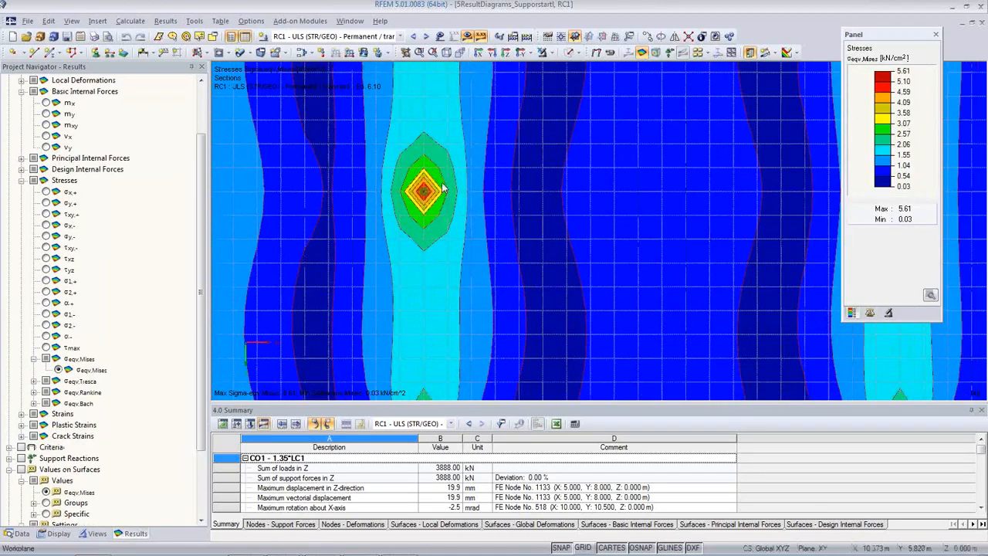
{"action": "scroll", "coordinate": [523, 208], "scroll_direction": "down", "scroll_amount": 1}
{"action": "scroll", "coordinate": [555, 216], "scroll_direction": "down", "scroll_amount": 2}
{"action": "middle_click_drag", "start_coordinate": [591, 223], "coordinate": [462, 240]}
{"action": "scroll", "coordinate": [653, 238], "scroll_direction": "down", "scroll_amount": 3}
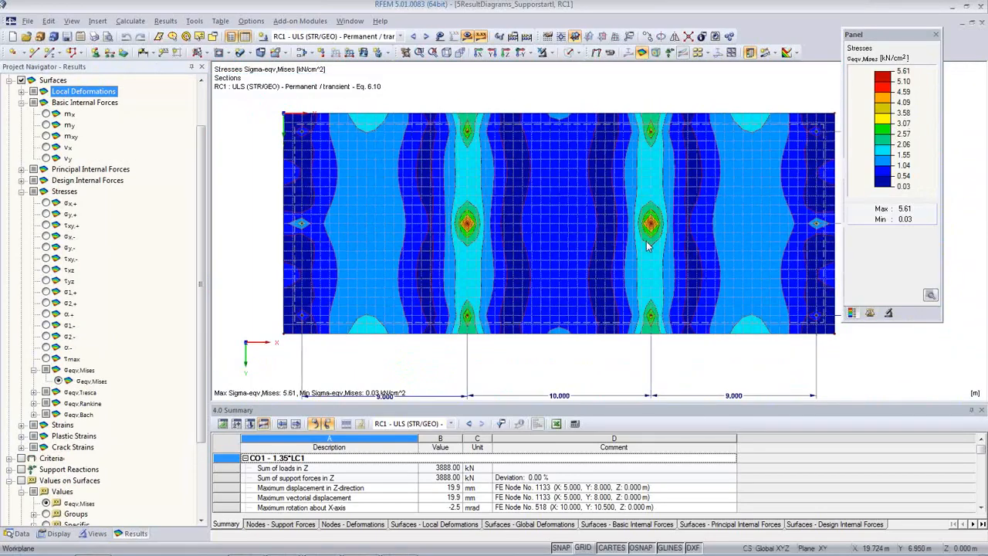
{"action": "scroll", "coordinate": [648, 247], "scroll_direction": "down", "scroll_amount": 1}
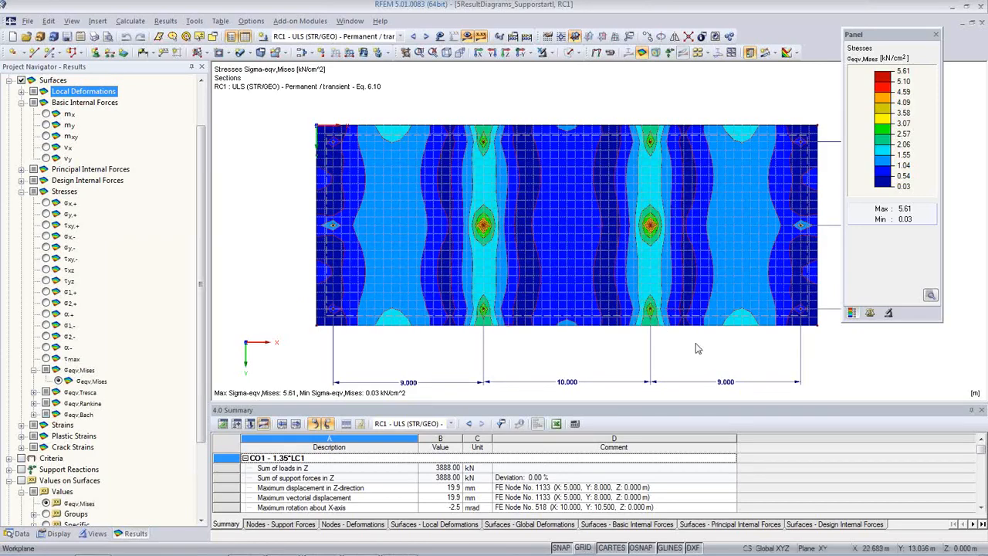
Turn on the grid and define a section along the slab's length from (-1, 6, 0) to (31, 6, 0)
{"action": "middle_click_drag", "start_coordinate": [671, 361], "coordinate": [677, 279], "text": "ctrl"}
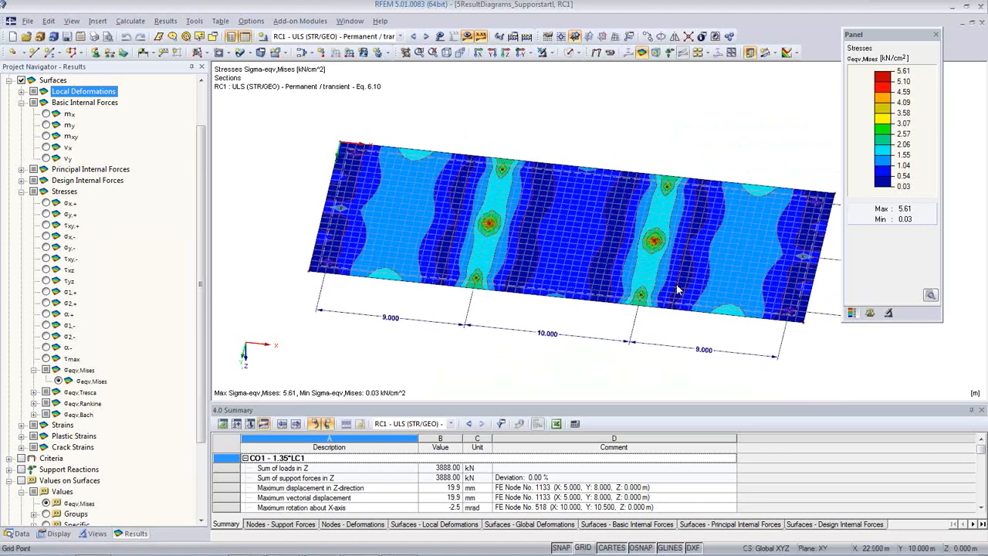
{"action": "left_click", "coordinate": [583, 547]}
{"action": "scroll", "coordinate": [548, 325], "scroll_direction": "down", "scroll_amount": 1}
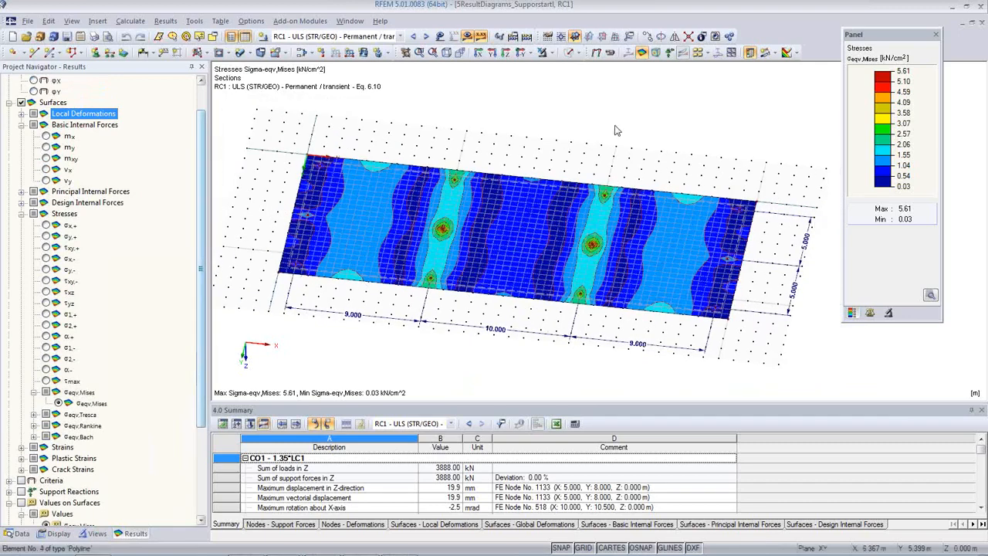
{"action": "left_click", "coordinate": [767, 56]}
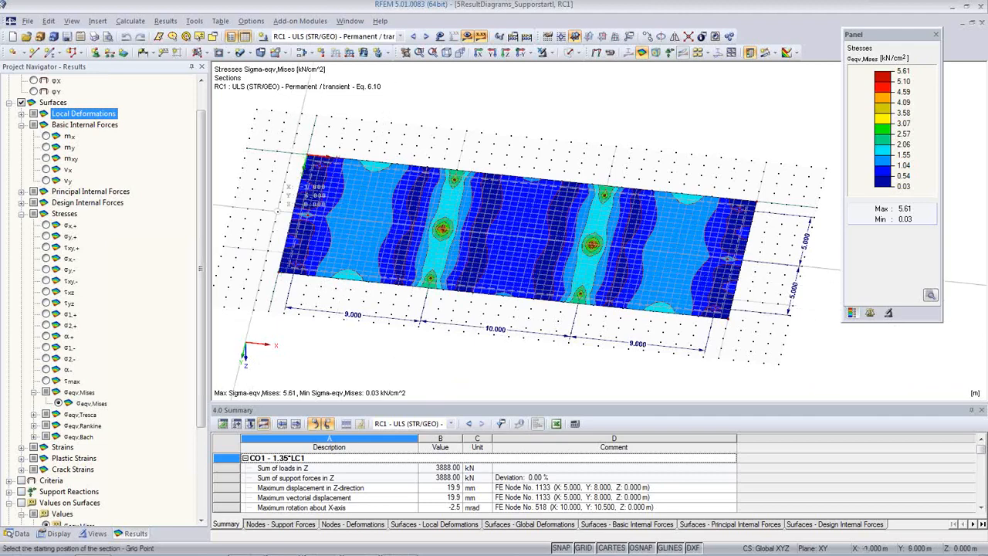
{"action": "left_click", "coordinate": [279, 213]}
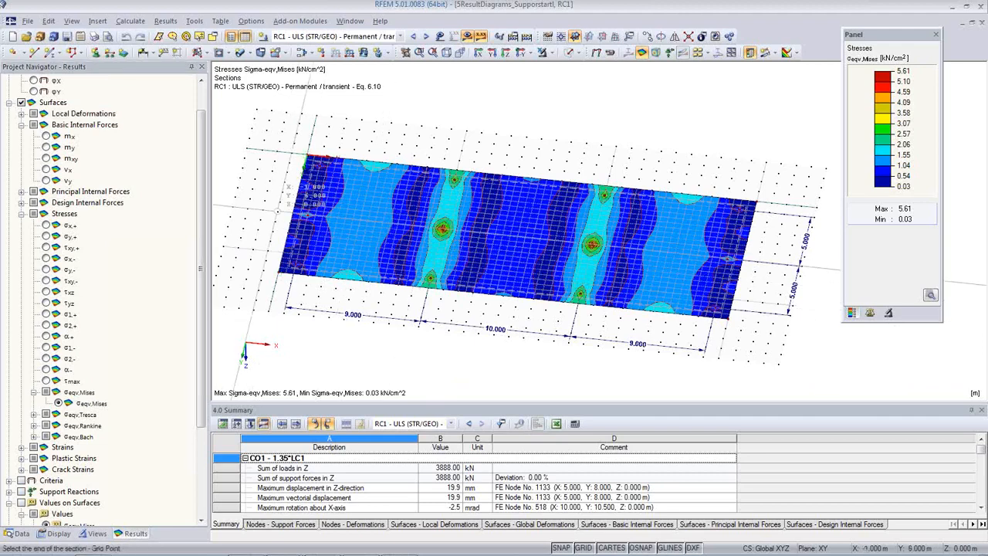
{"action": "left_click", "coordinate": [763, 271]}
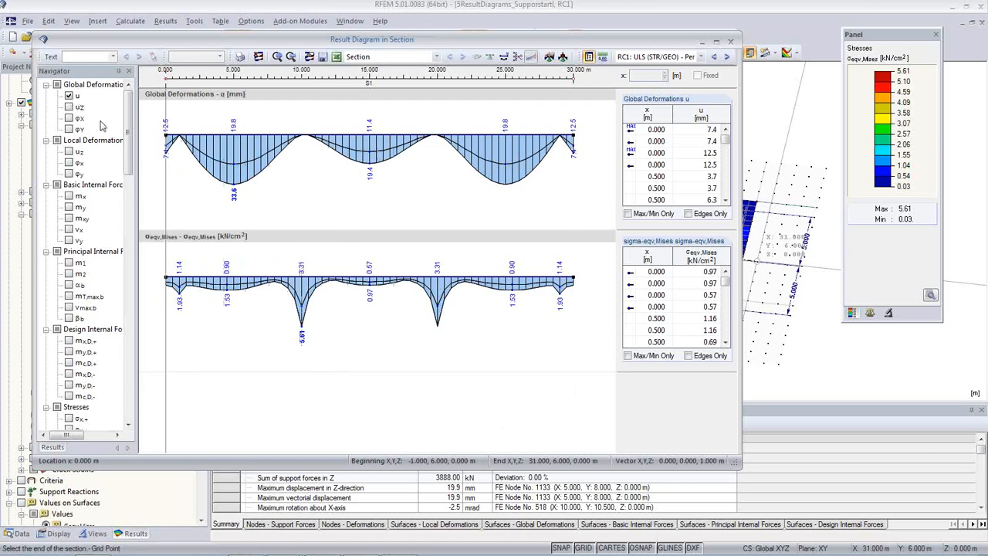
In the section's result diagram, replace the deformations u with moments m-x and m-y, and display combination CO2
{"action": "left_click", "coordinate": [68, 96]}
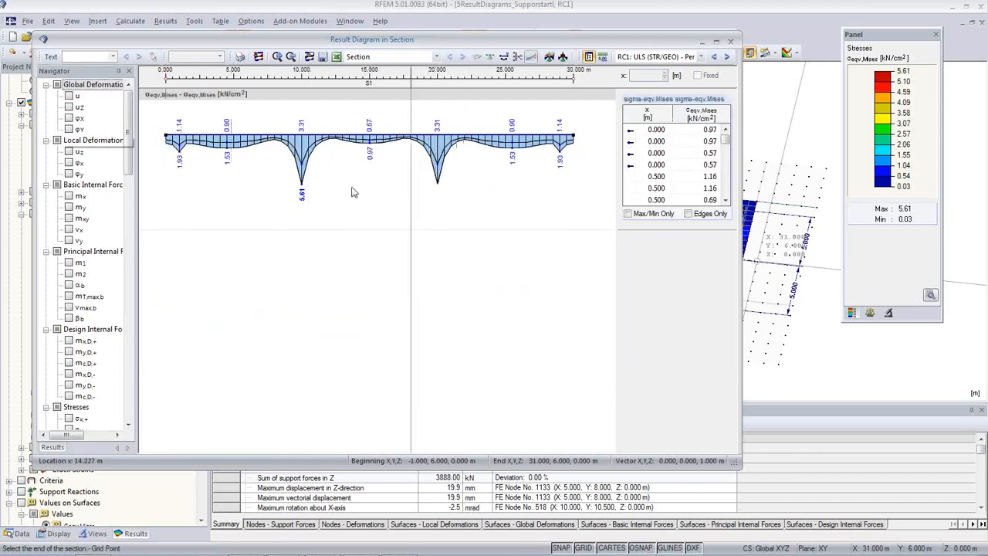
{"action": "left_click", "coordinate": [69, 196]}
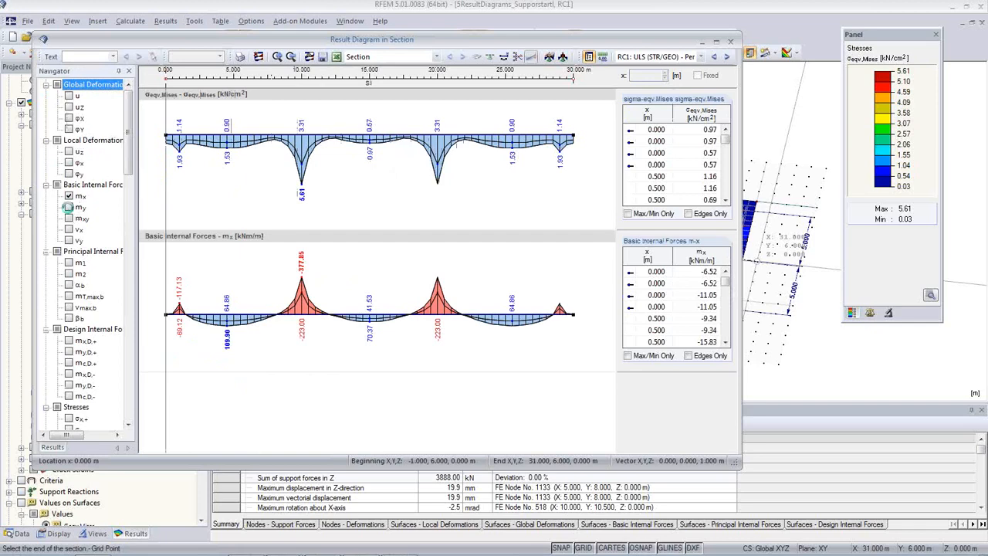
{"action": "left_click", "coordinate": [69, 207]}
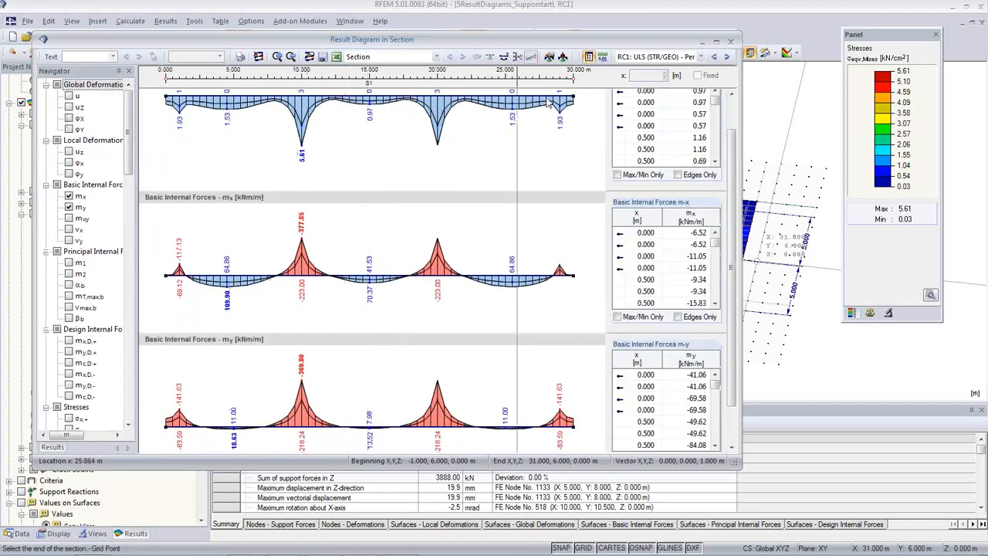
{"action": "left_click", "coordinate": [700, 57]}
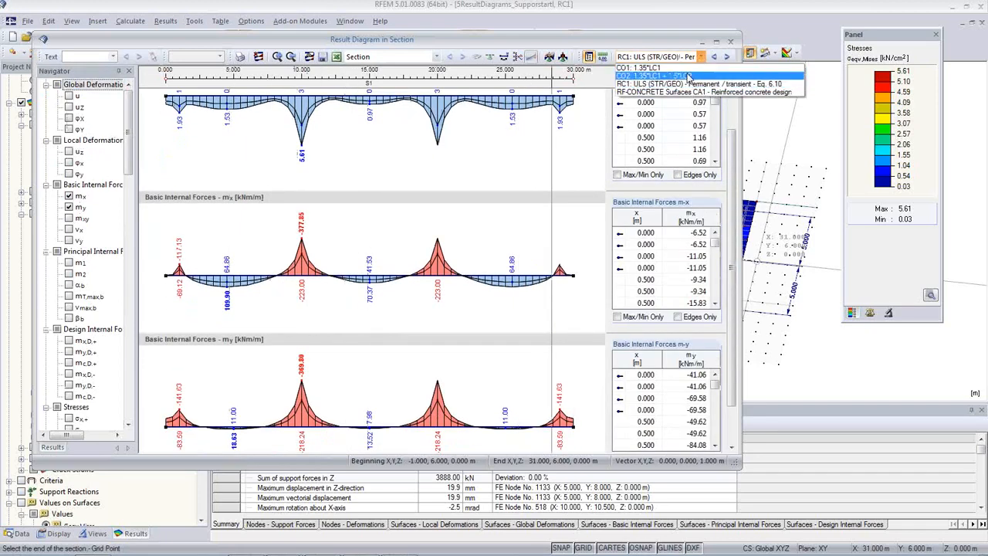
{"action": "left_click", "coordinate": [688, 77]}
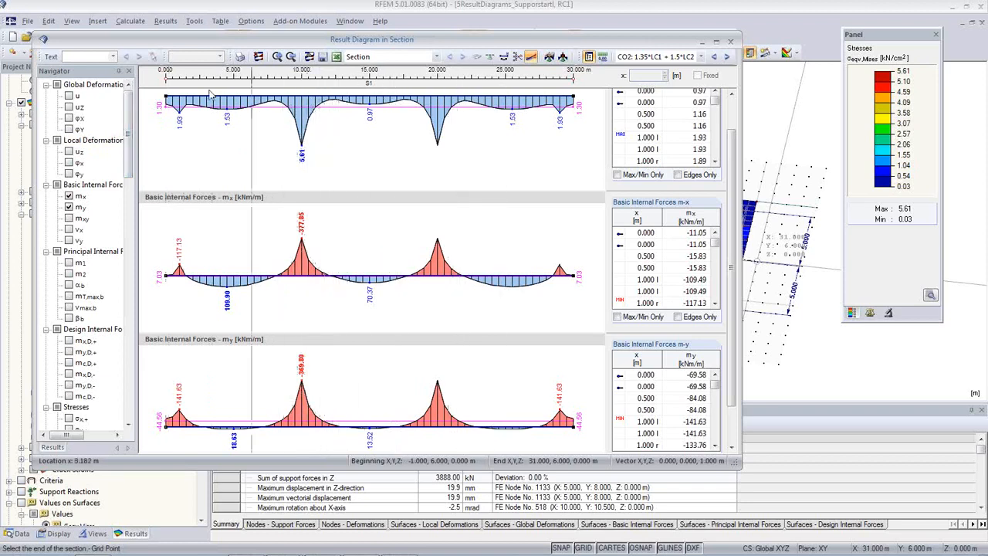
Save the section under the name "Mid" and close its result diagram
{"action": "left_click", "coordinate": [323, 59]}
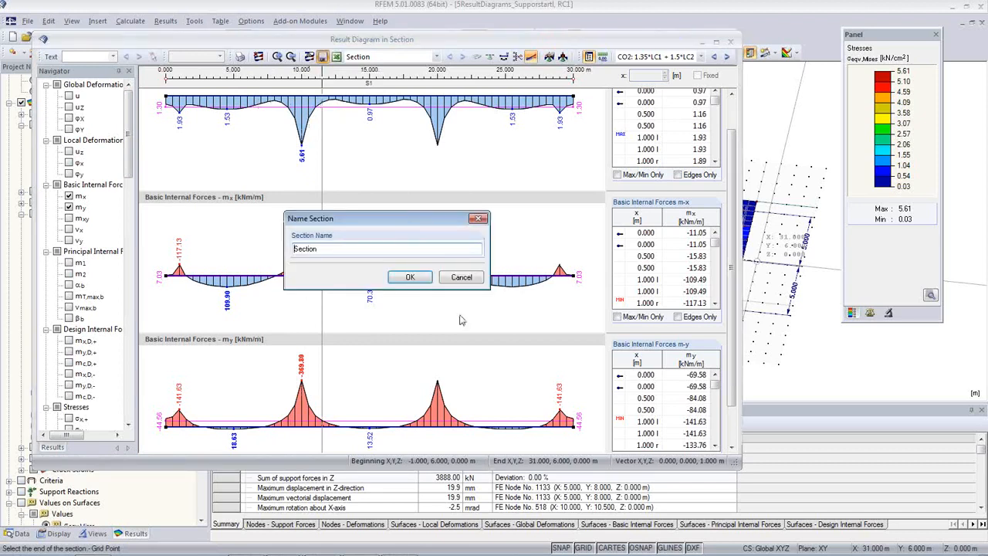
{"action": "double_click", "coordinate": [327, 249]}
{"action": "type", "text": "M"}
{"action": "type", "text": "α"}
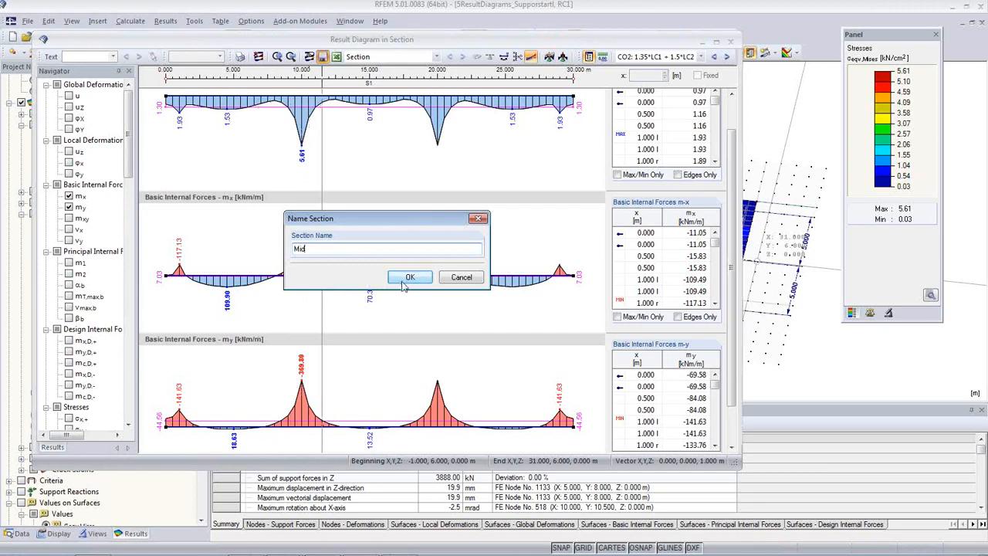
{"action": "left_click", "coordinate": [410, 276]}
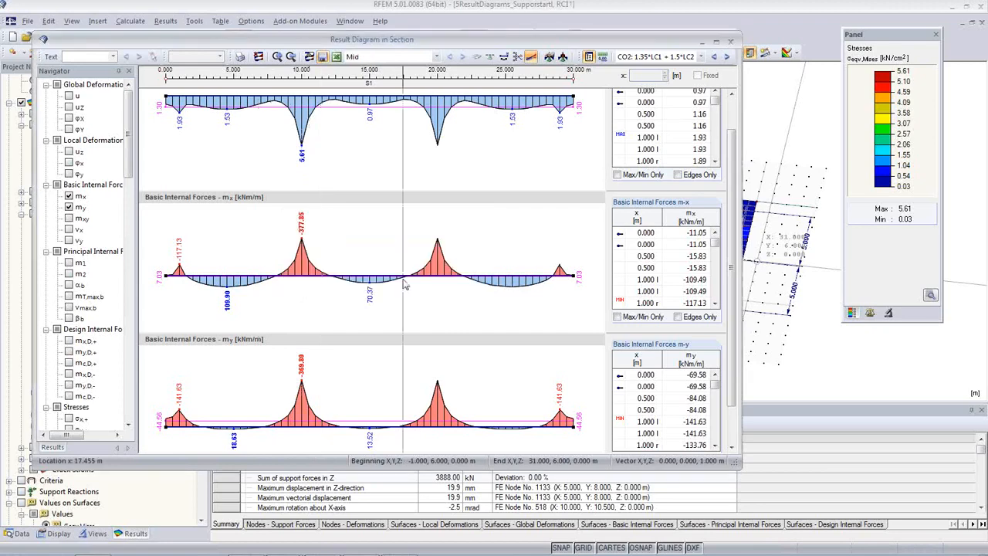
{"action": "left_click", "coordinate": [731, 41]}
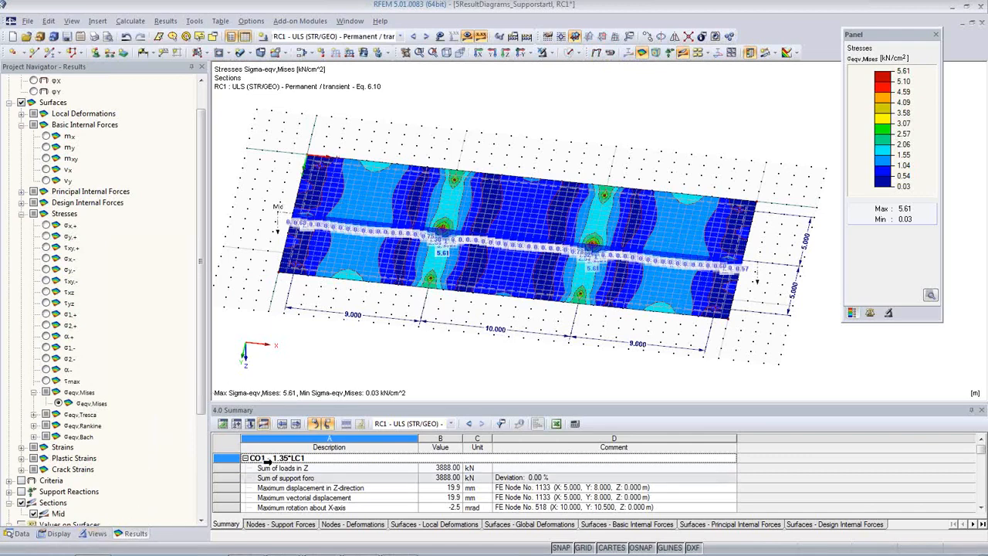
Display the surface results as differences, and turn the surface colouring off to view only the section diagram
{"action": "left_click", "coordinate": [796, 54]}
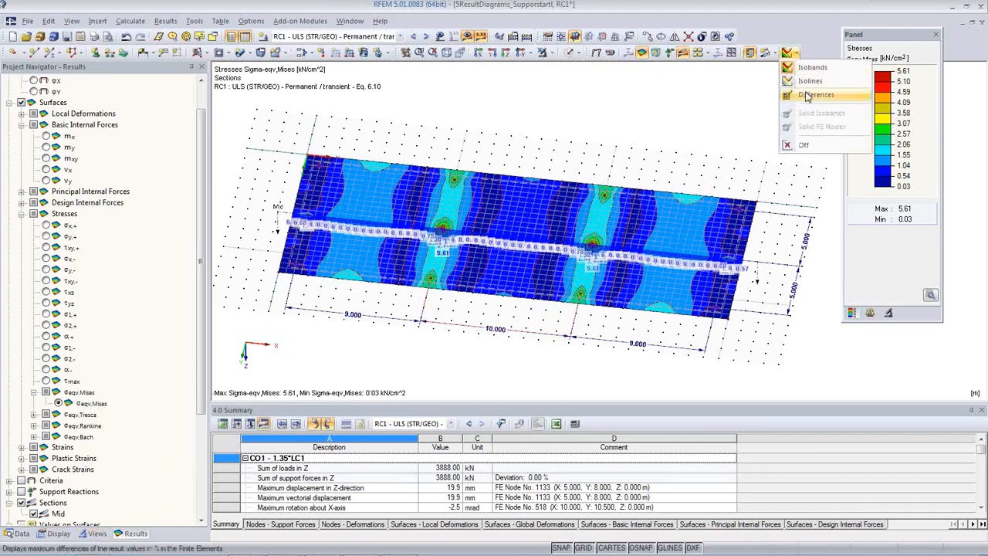
{"action": "left_click", "coordinate": [806, 95]}
{"action": "left_click", "coordinate": [797, 54]}
{"action": "left_click", "coordinate": [807, 146]}
{"action": "middle_click_drag", "start_coordinate": [635, 311], "coordinate": [494, 255], "text": "ctrl"}
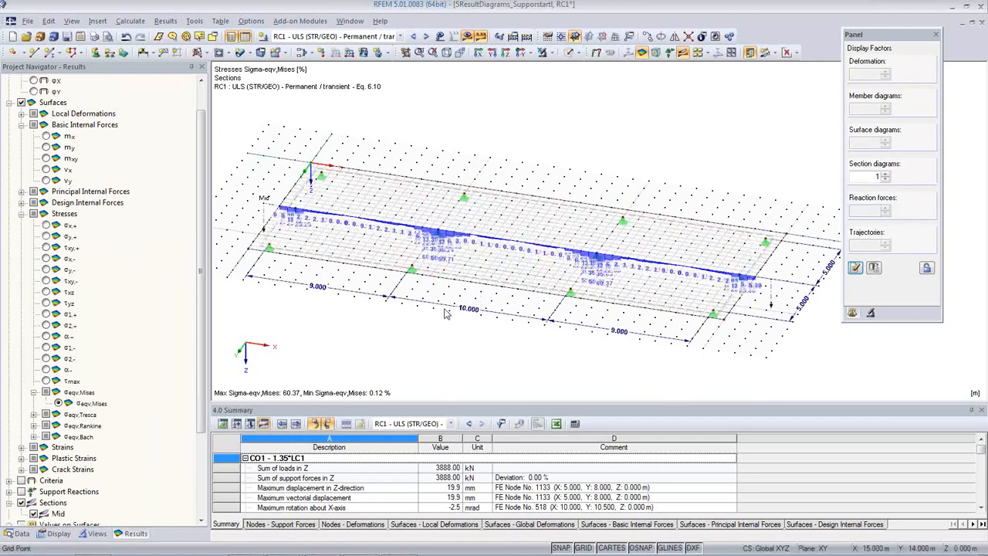
Turn off the display of all values for sections and show the surface results as isobands
{"action": "left_click", "coordinate": [59, 534]}
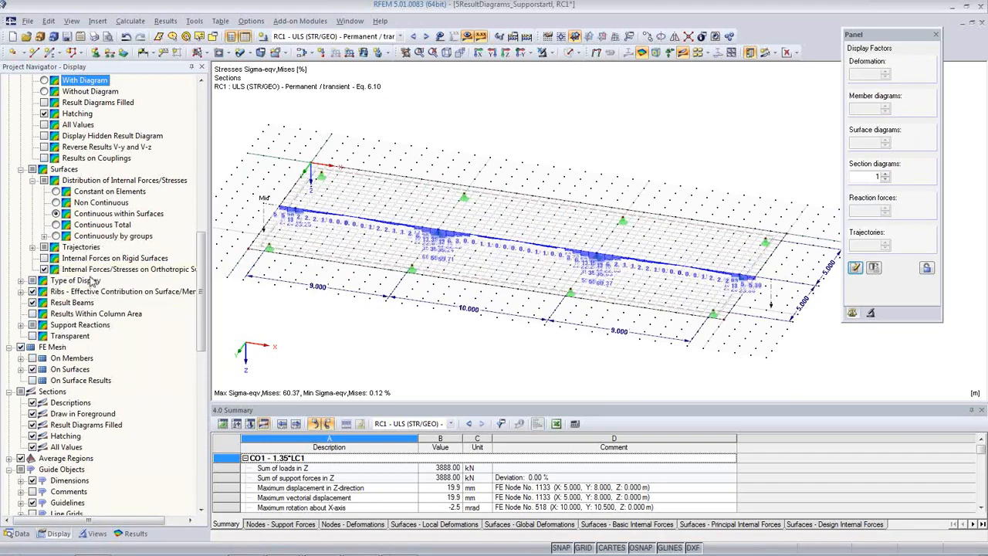
{"action": "scroll", "coordinate": [91, 292], "scroll_direction": "down", "scroll_amount": 2}
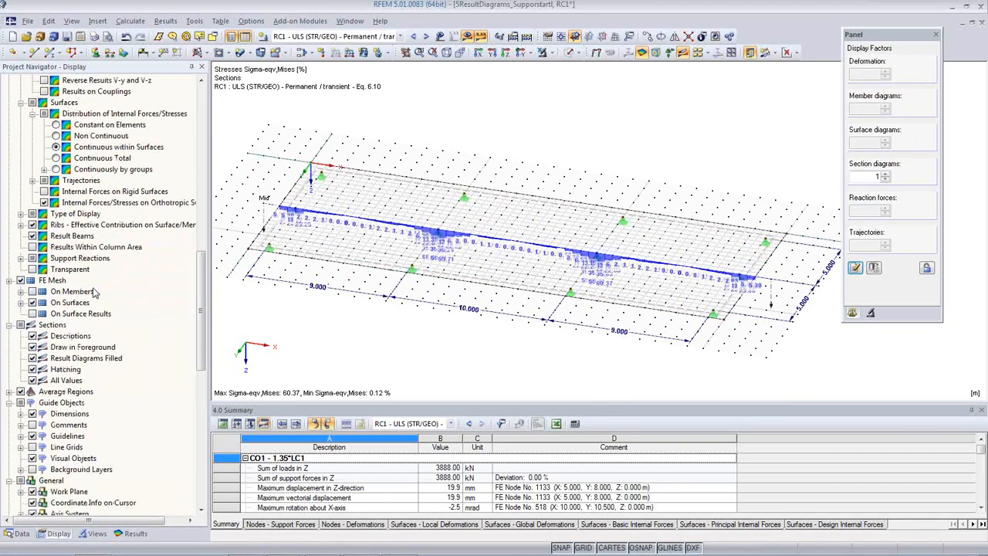
{"action": "scroll", "coordinate": [95, 291], "scroll_direction": "down", "scroll_amount": 1}
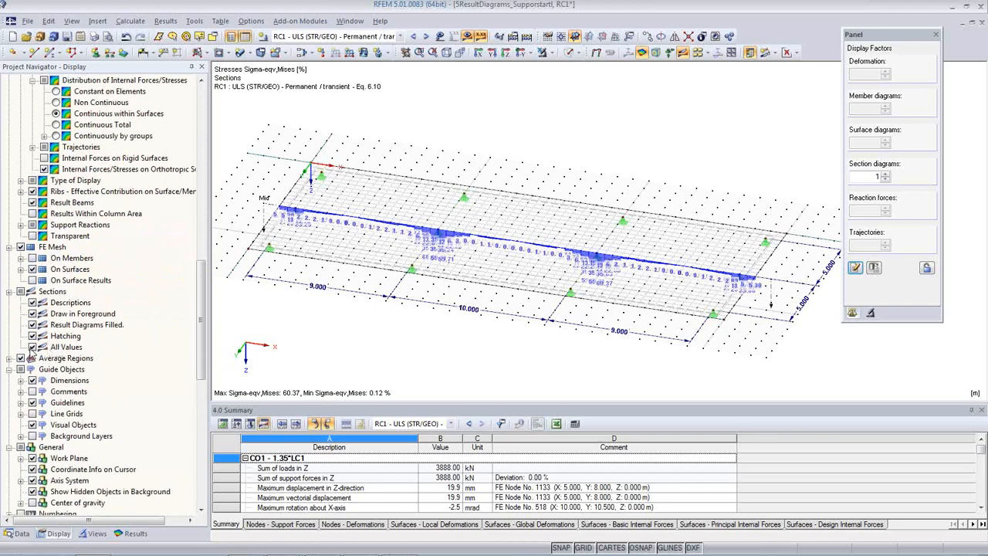
{"action": "left_click", "coordinate": [794, 54]}
{"action": "left_click", "coordinate": [807, 66]}
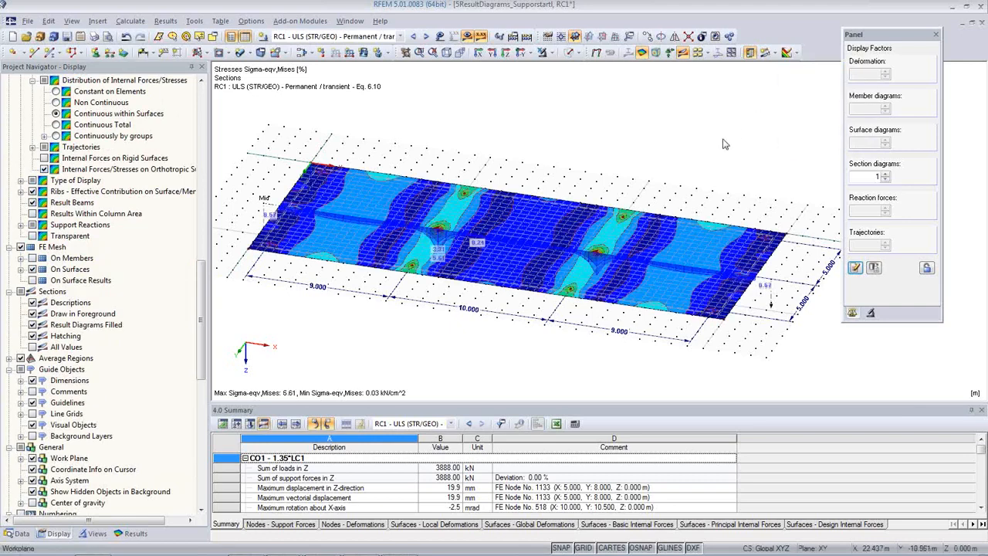
Show only the section's von Mises diagram for combination CO2, hiding the surface results and the loads
{"action": "left_click", "coordinate": [642, 52]}
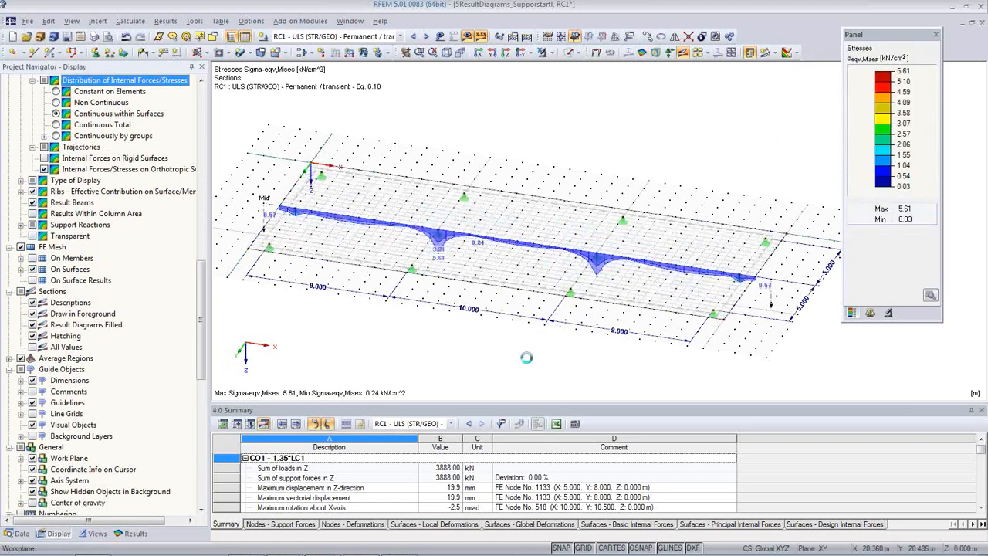
{"action": "scroll", "coordinate": [435, 249], "scroll_direction": "up", "scroll_amount": 3}
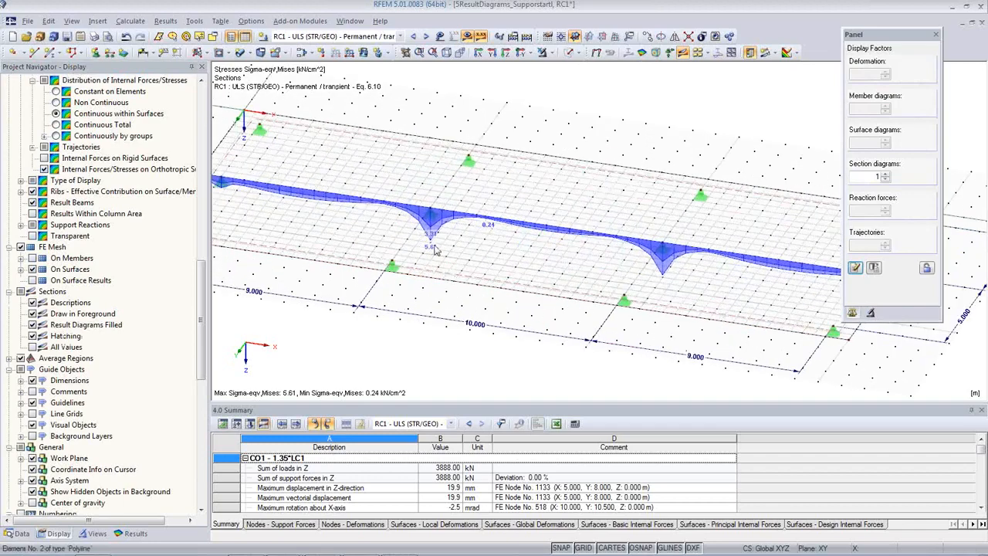
{"action": "left_click", "coordinate": [413, 36]}
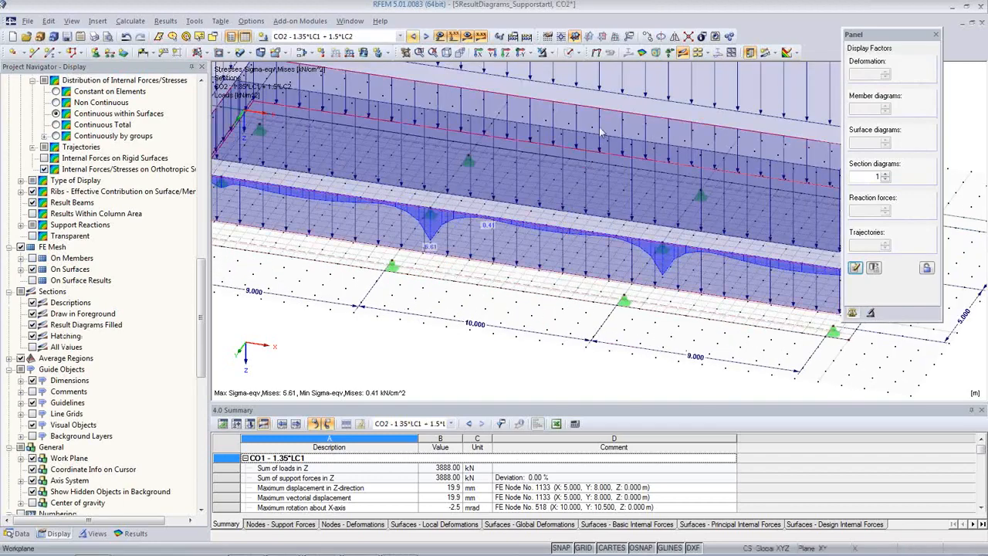
{"action": "left_click", "coordinate": [440, 37]}
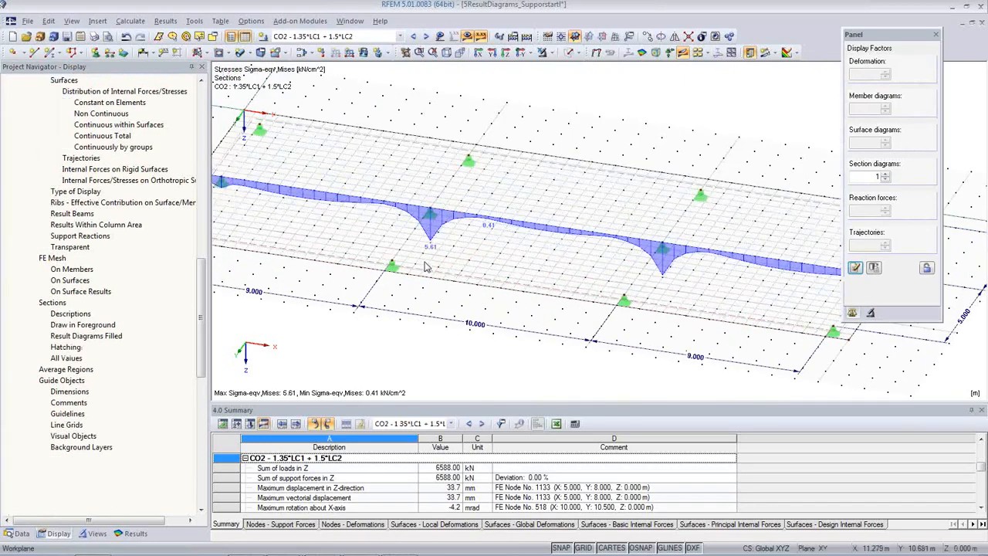
Display the stresses sigma-x,+ of CO2 on the slab and its section
{"action": "left_click", "coordinate": [136, 532]}
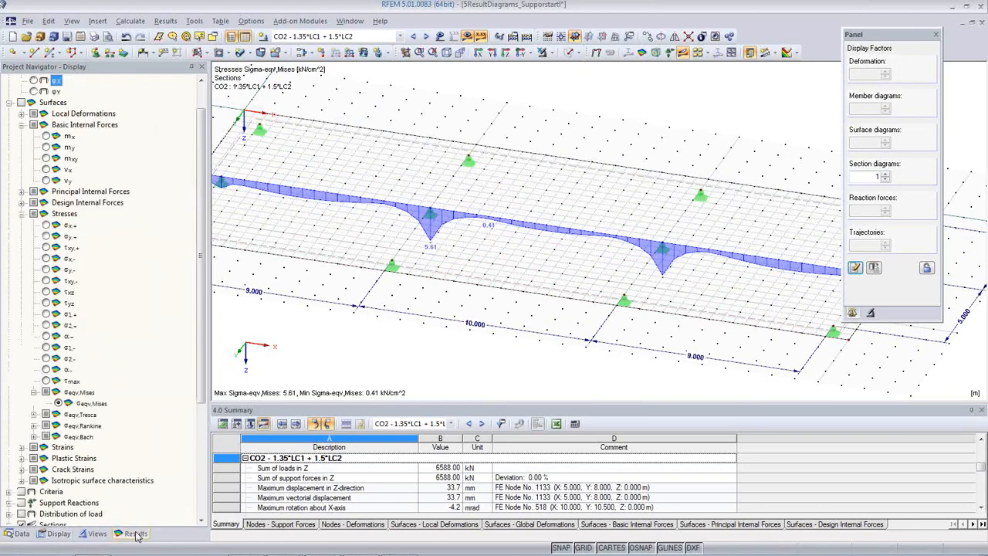
{"action": "left_click", "coordinate": [47, 226]}
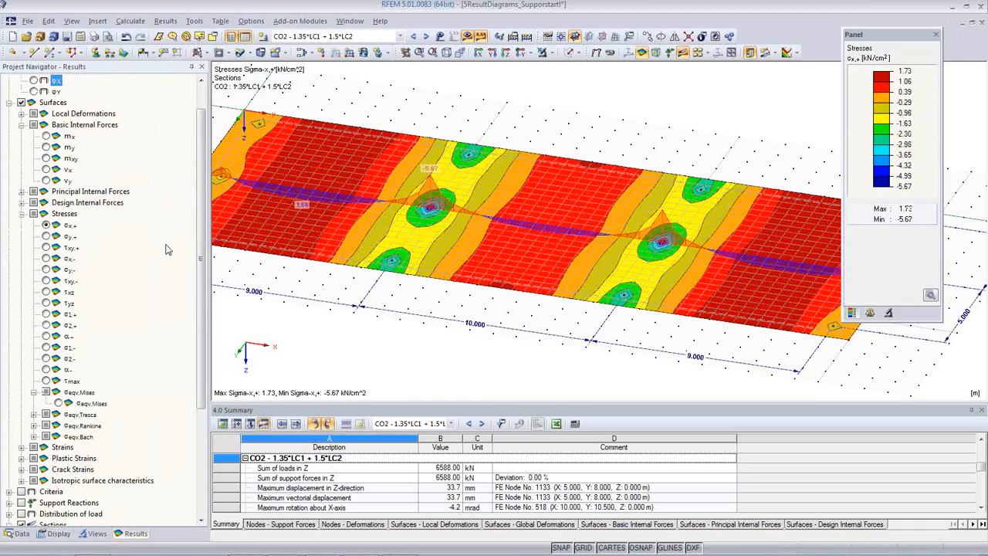
{"action": "scroll", "coordinate": [158, 235], "scroll_direction": "up", "scroll_amount": 1}
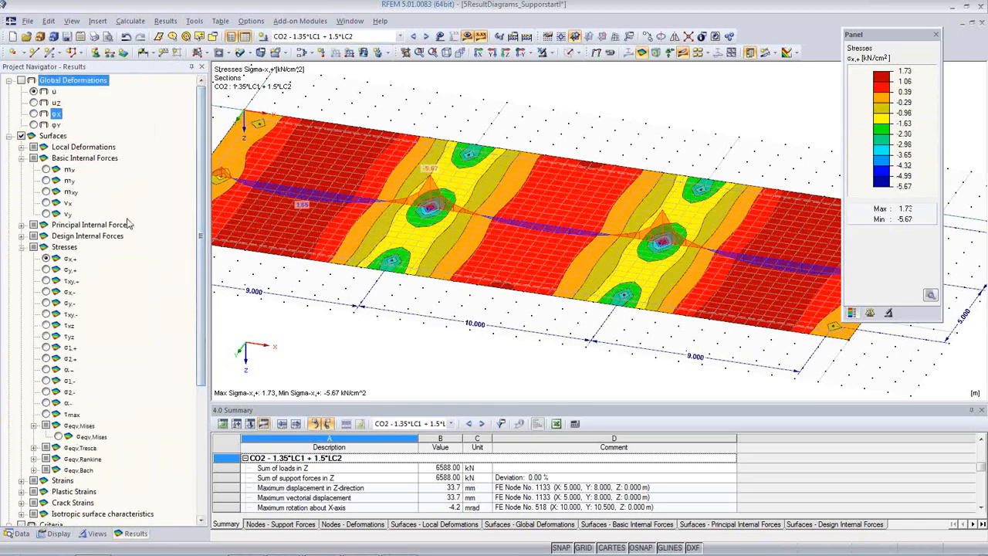
Display the basic internal force m-x of CO2 as the section diagram only, with the surface colouring off
{"action": "left_click", "coordinate": [46, 169]}
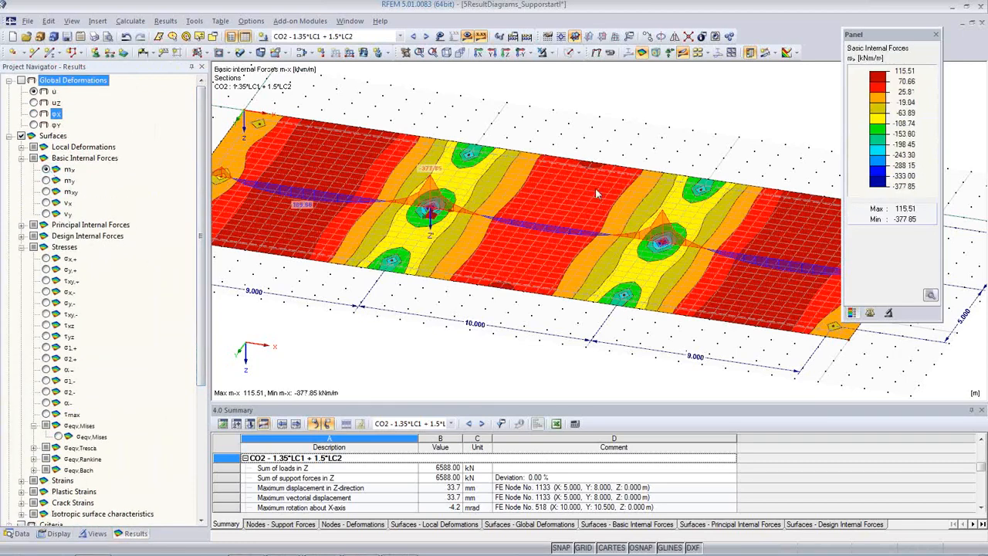
{"action": "left_click", "coordinate": [796, 52]}
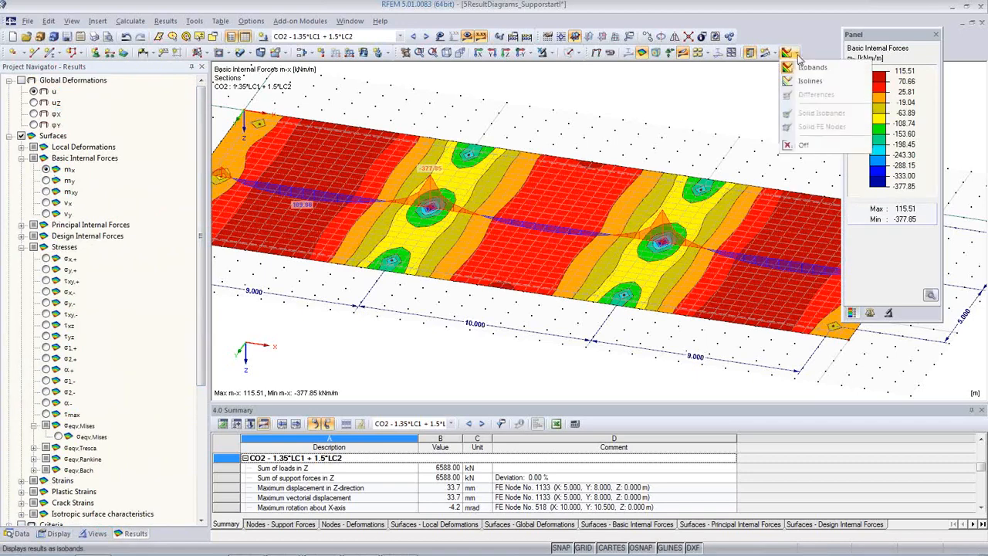
{"action": "left_click", "coordinate": [807, 142]}
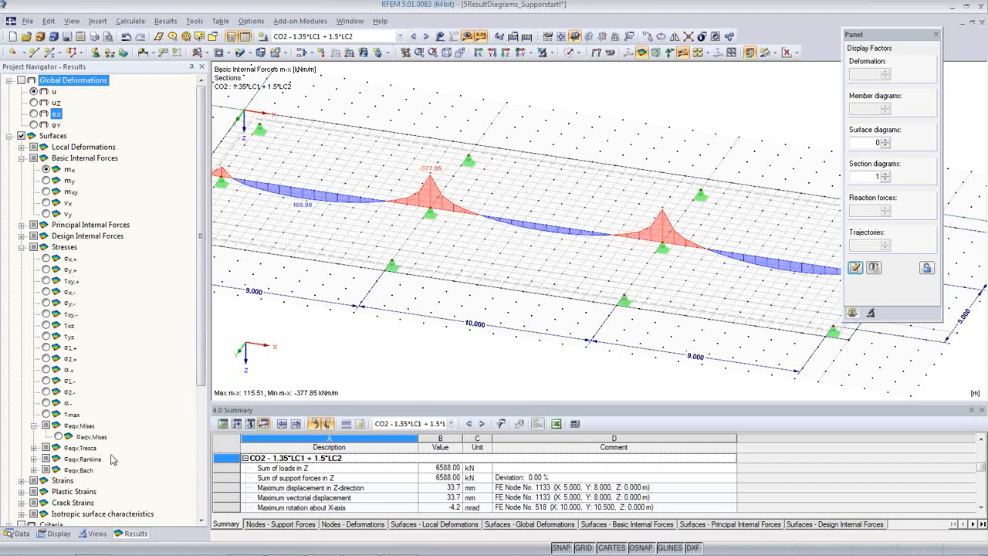
Display the von Mises equivalent stresses of CO2 as differences on the slab surface and view the whole slab in plan
{"action": "left_click", "coordinate": [57, 437]}
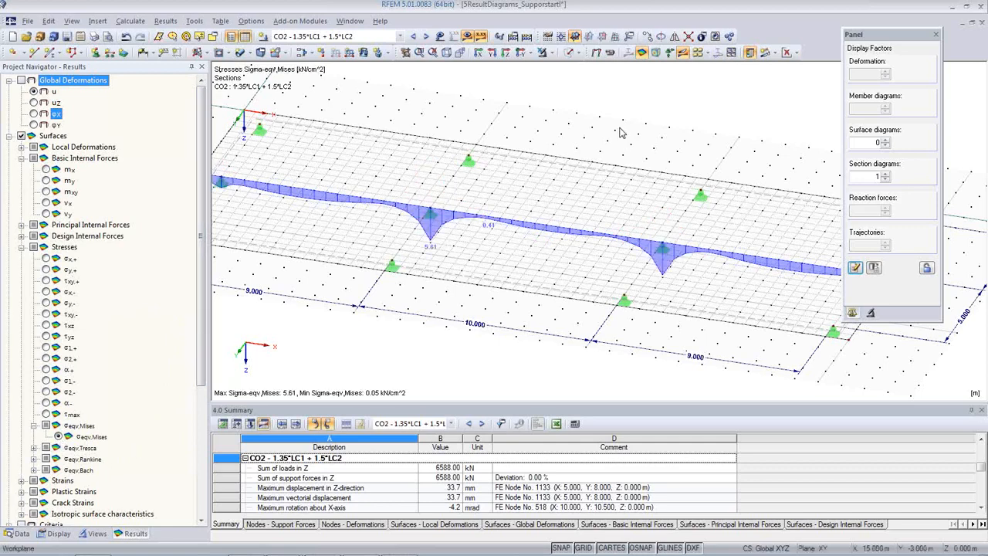
{"action": "left_click", "coordinate": [797, 53]}
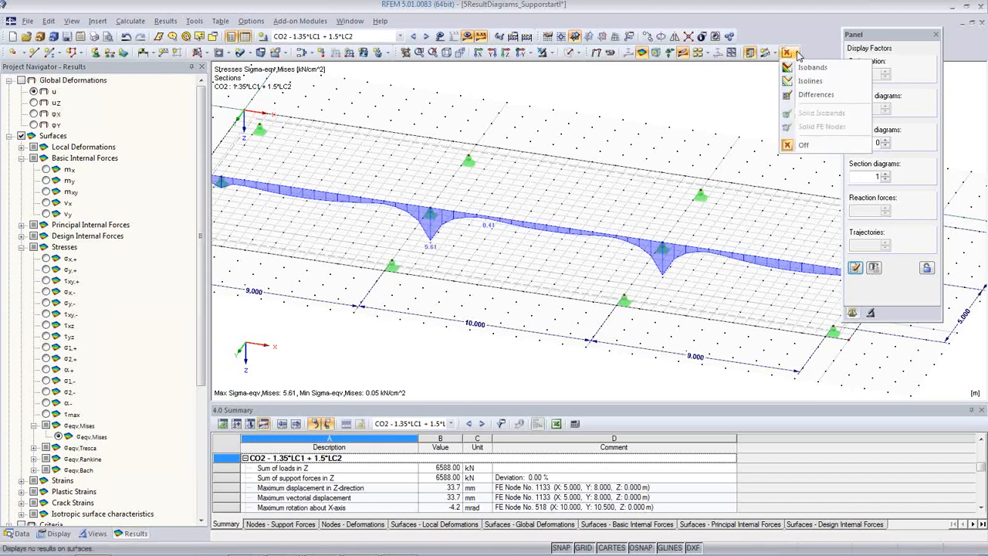
{"action": "left_click", "coordinate": [815, 96]}
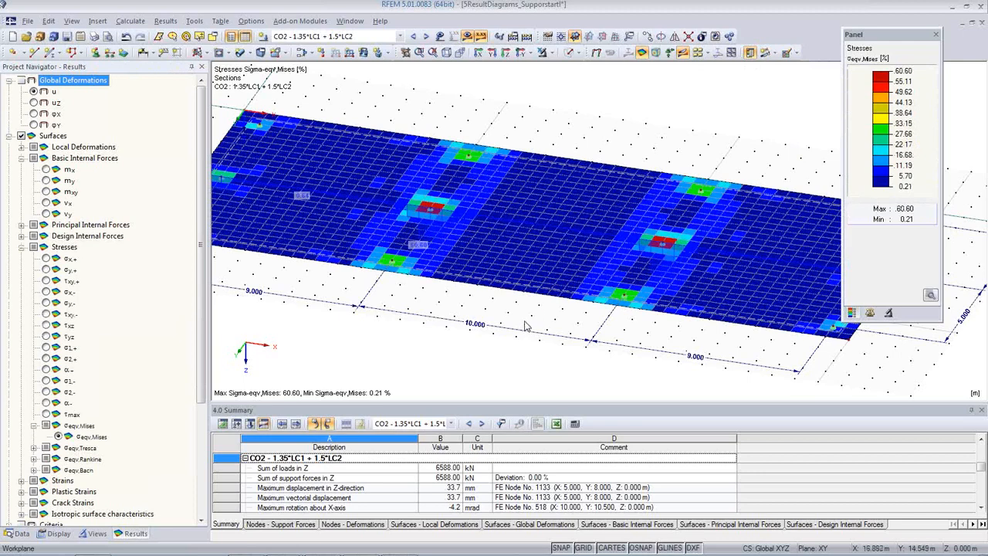
{"action": "left_click", "coordinate": [506, 54]}
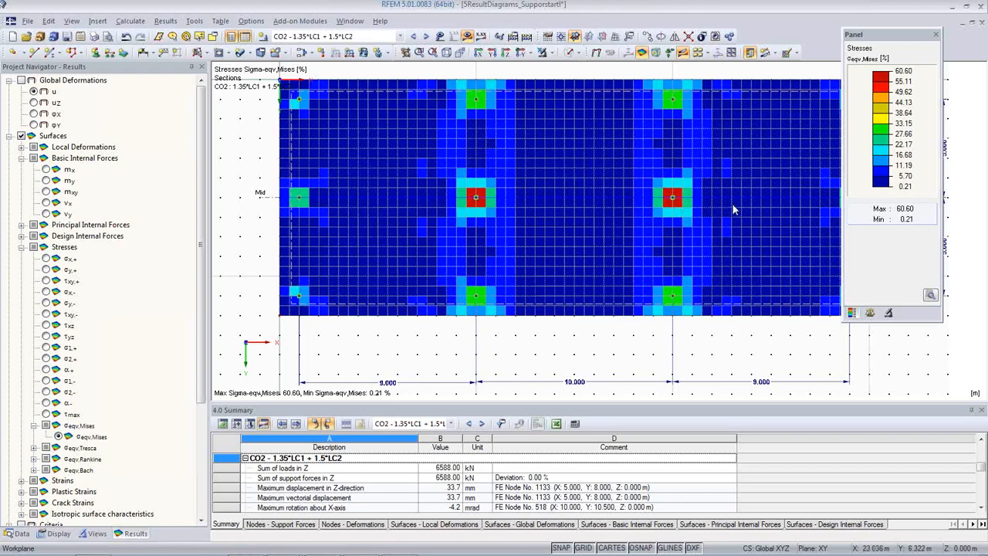
{"action": "middle_click_drag", "start_coordinate": [696, 247], "coordinate": [646, 287]}
{"action": "scroll", "coordinate": [646, 286], "scroll_direction": "down", "scroll_amount": 1}
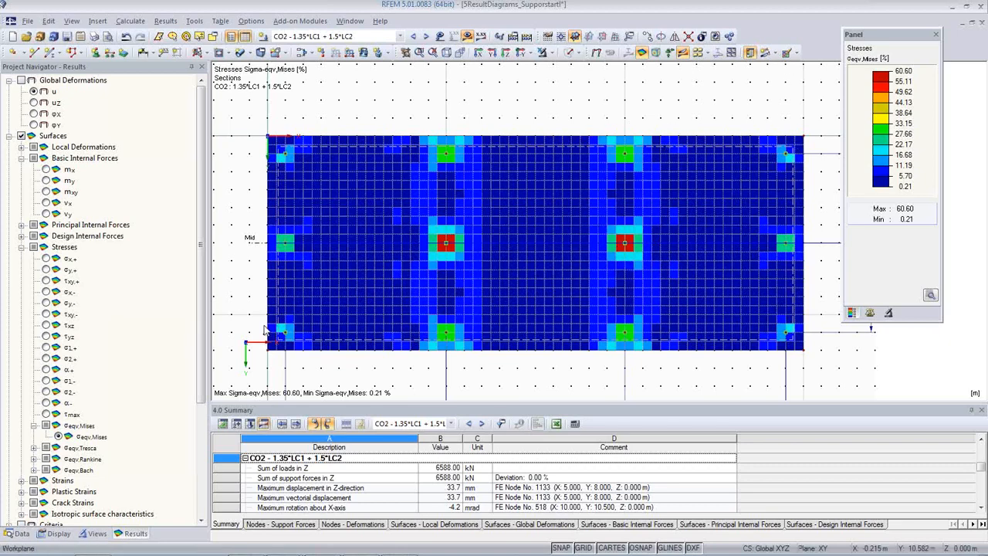
Show the surface results as isobands in the plan view and display the basic internal force m-x
{"action": "left_click", "coordinate": [795, 52]}
{"action": "left_click", "coordinate": [803, 68]}
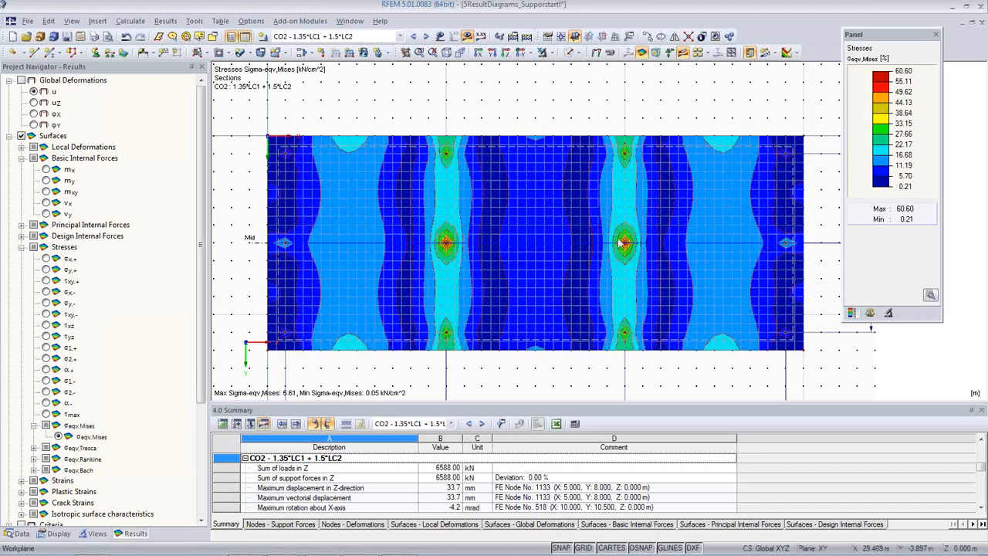
{"action": "left_click", "coordinate": [46, 169]}
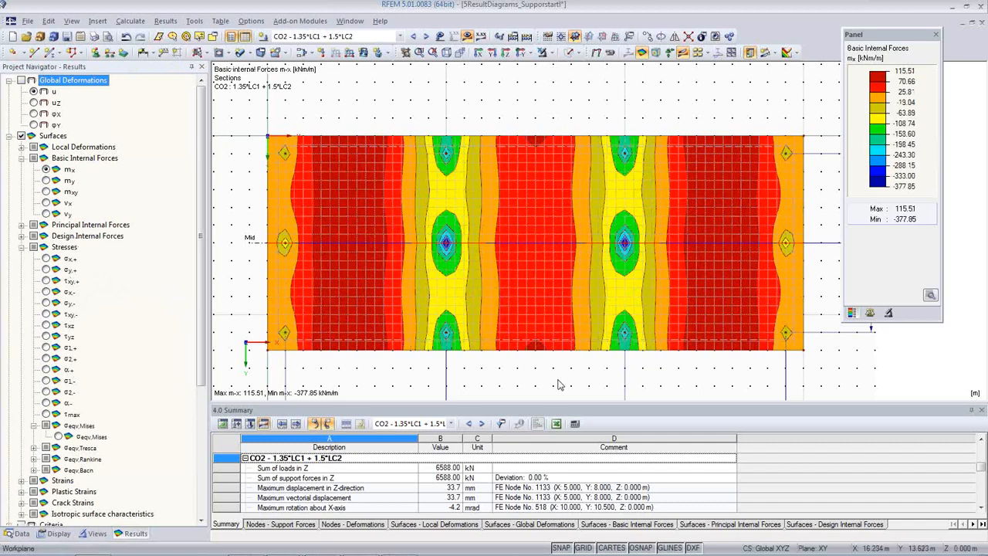
Edit the nodal support on node 12 and start a new support type with elastic support via a column in Z
{"action": "middle_click_drag", "start_coordinate": [534, 376], "coordinate": [477, 84], "text": "ctrl"}
{"action": "middle_click_drag", "start_coordinate": [524, 314], "coordinate": [512, 272], "text": "ctrl"}
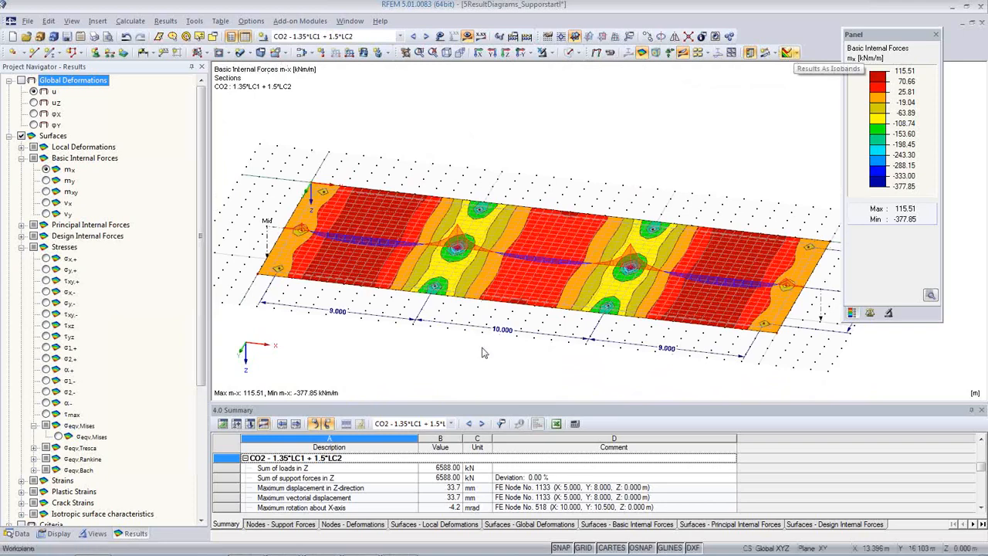
{"action": "middle_click_drag", "start_coordinate": [569, 366], "coordinate": [562, 333]}
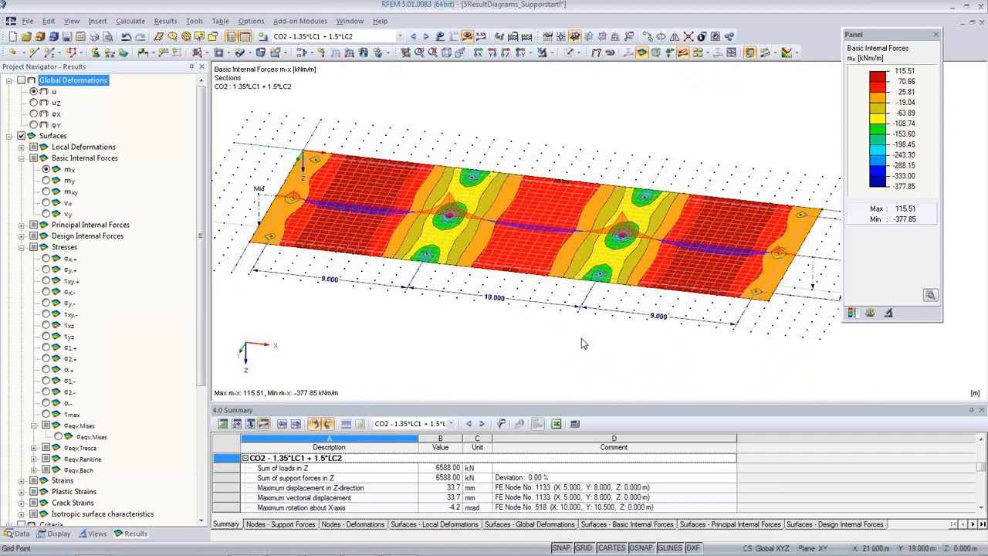
{"action": "middle_click_drag", "start_coordinate": [576, 345], "coordinate": [595, 208], "text": "ctrl"}
{"action": "scroll", "coordinate": [641, 271], "scroll_direction": "up", "scroll_amount": 5}
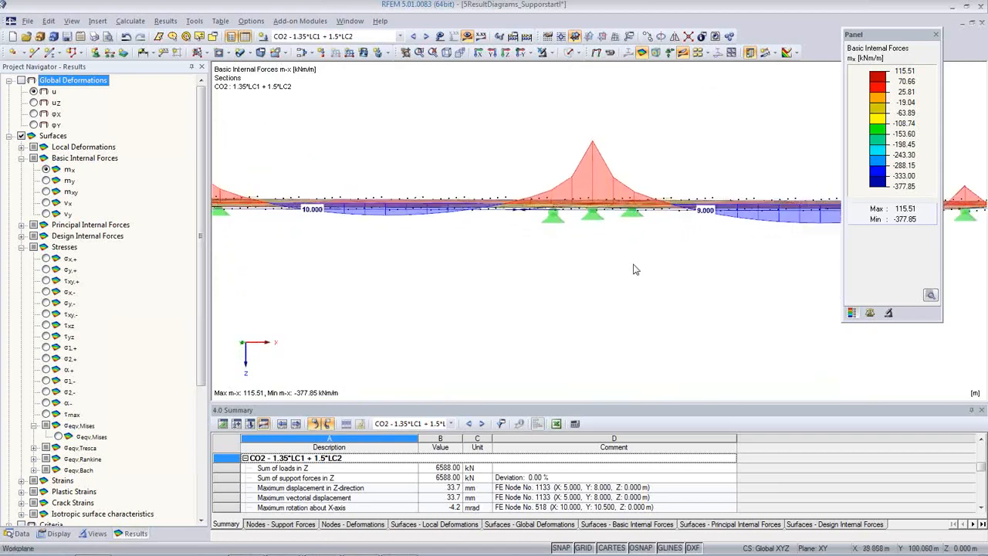
{"action": "double_click", "coordinate": [591, 214]}
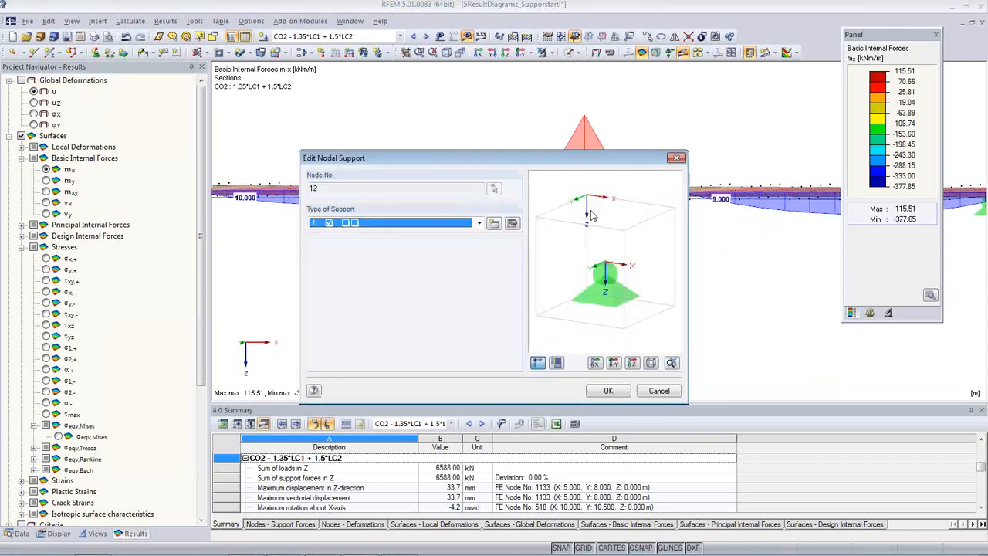
{"action": "left_click", "coordinate": [494, 223]}
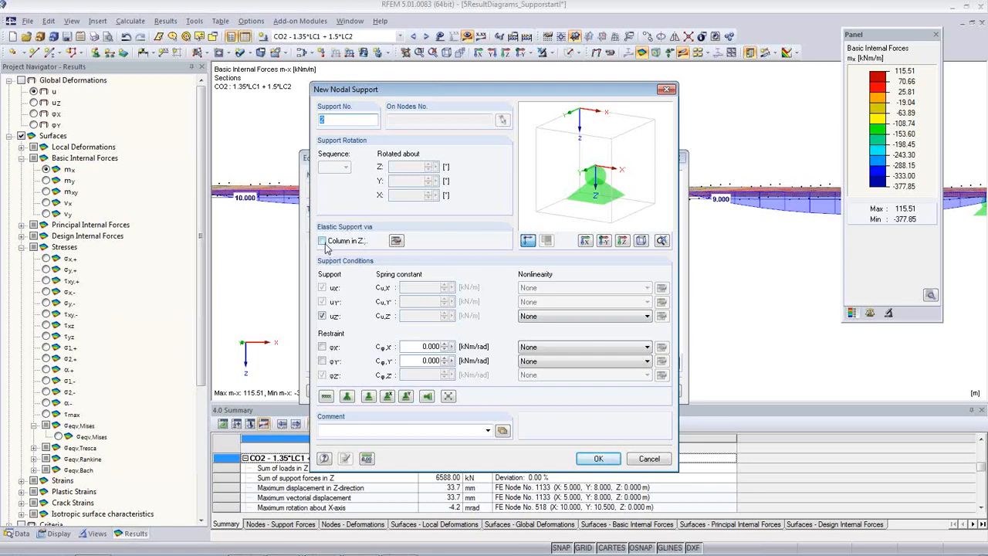
{"action": "left_click", "coordinate": [322, 241]}
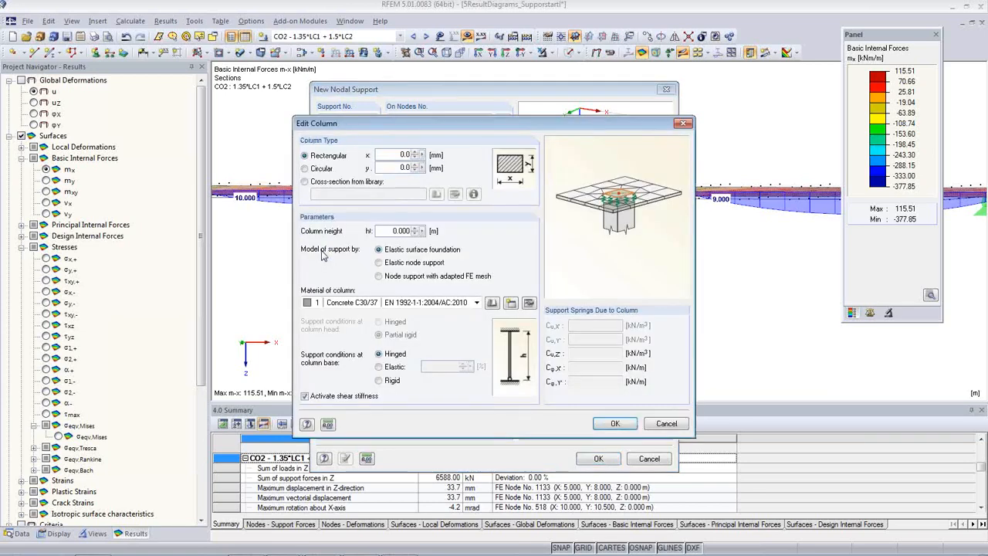
Define the column as circular with a 500 mm diameter, 5 m height and Concrete C30/37 material
{"action": "left_click", "coordinate": [320, 169]}
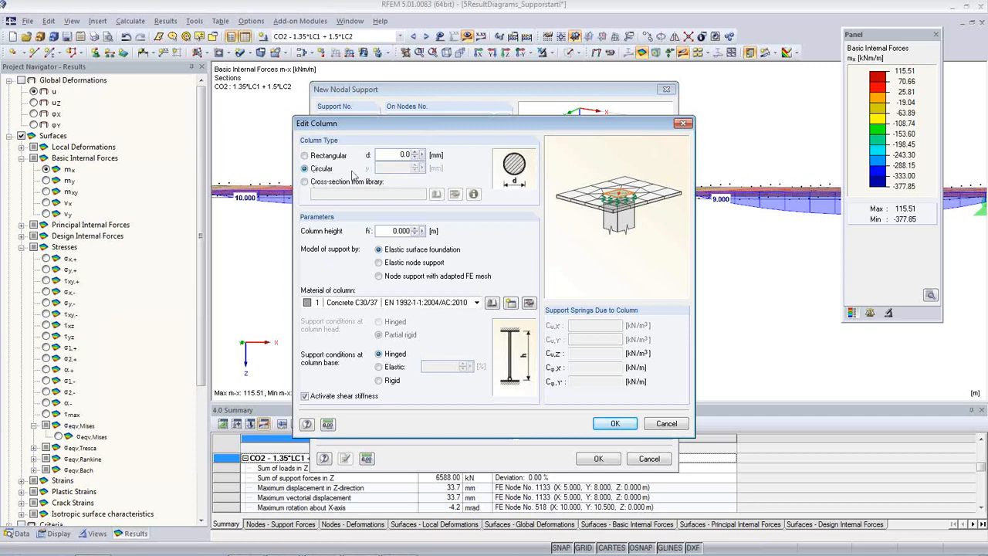
{"action": "left_click_drag", "start_coordinate": [383, 155], "coordinate": [457, 162]}
{"action": "type", "text": "500"}
{"action": "double_click", "coordinate": [392, 231]}
{"action": "type", "text": "5"}
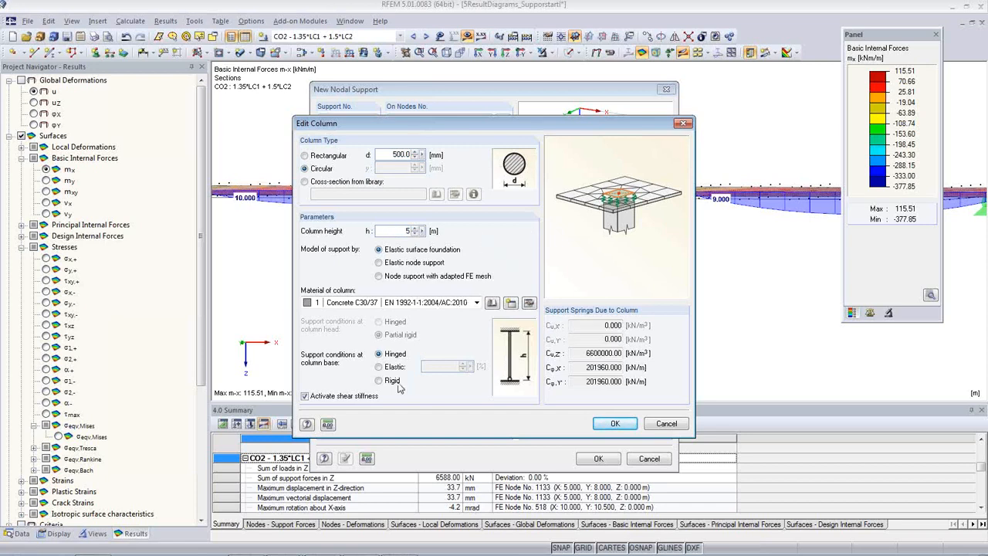
{"action": "left_click", "coordinate": [411, 303]}
{"action": "left_click", "coordinate": [411, 306]}
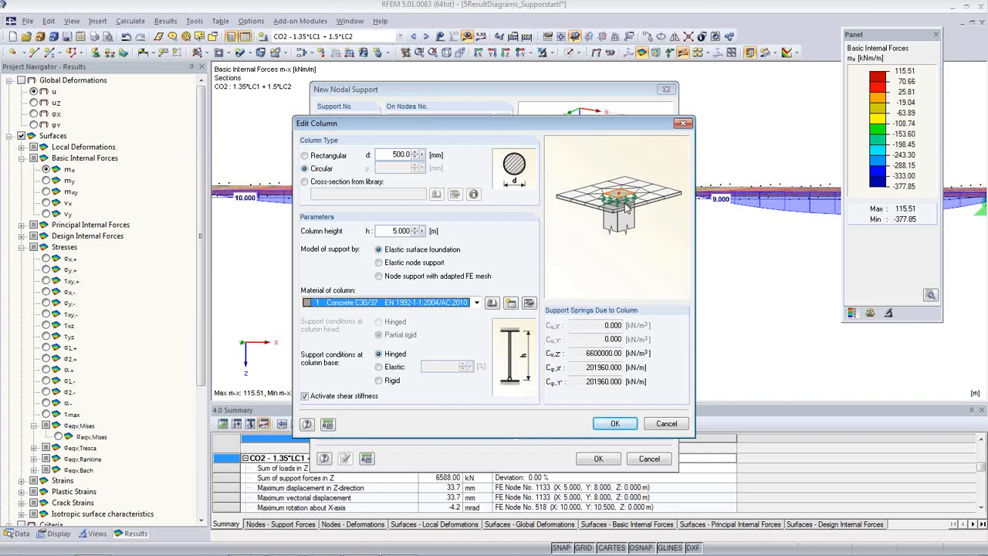
Preview the elastic node support and adapted FE mesh support models, and switch back to elastic surface foundation
{"action": "left_click", "coordinate": [379, 262]}
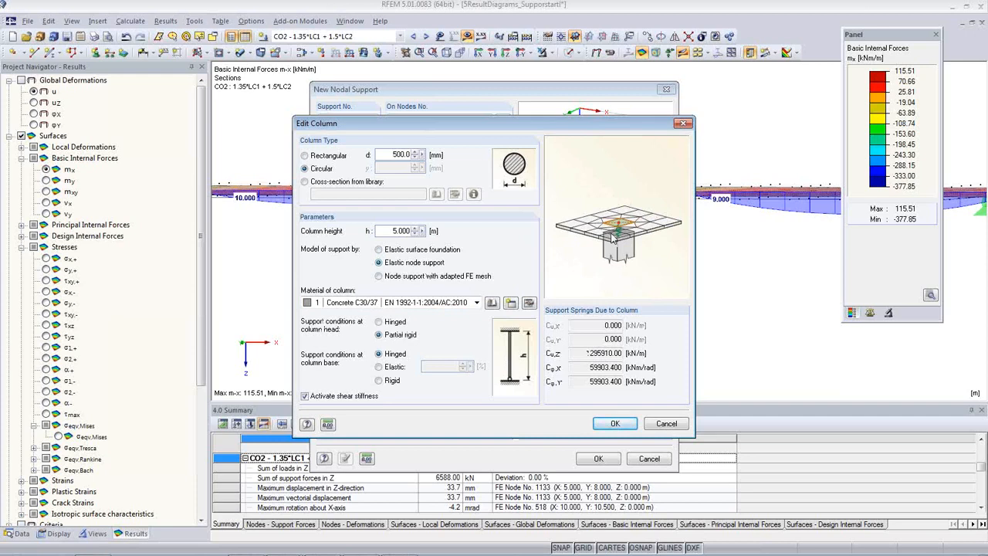
{"action": "left_click", "coordinate": [379, 277]}
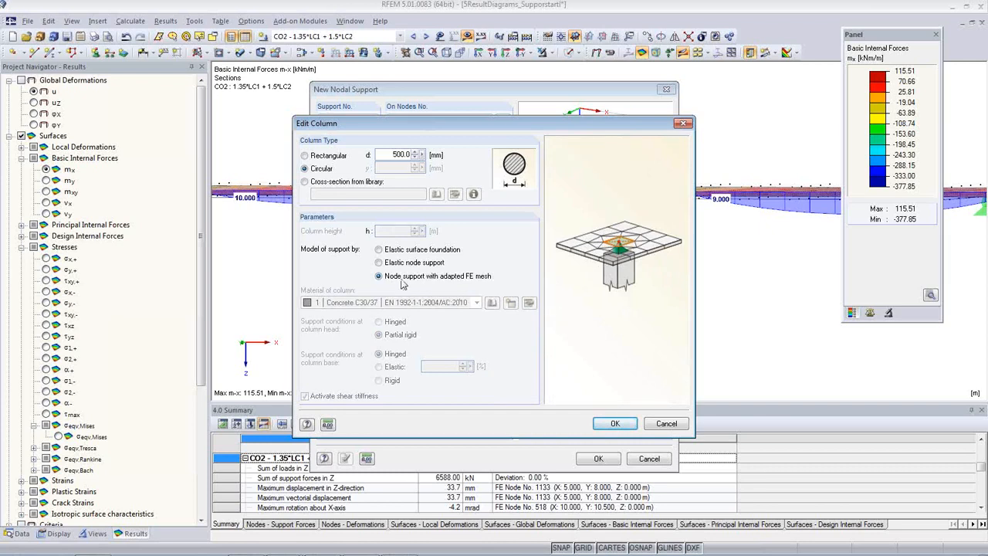
{"action": "left_click", "coordinate": [379, 249]}
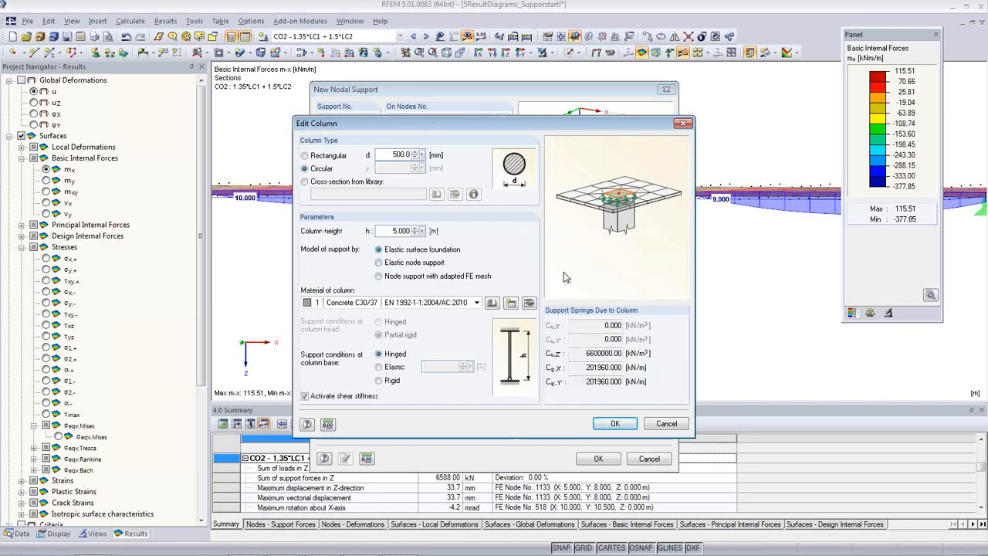
Accept the column definition and assign the new support type to node 12, allowing existing results to be deleted
{"action": "left_click", "coordinate": [616, 426]}
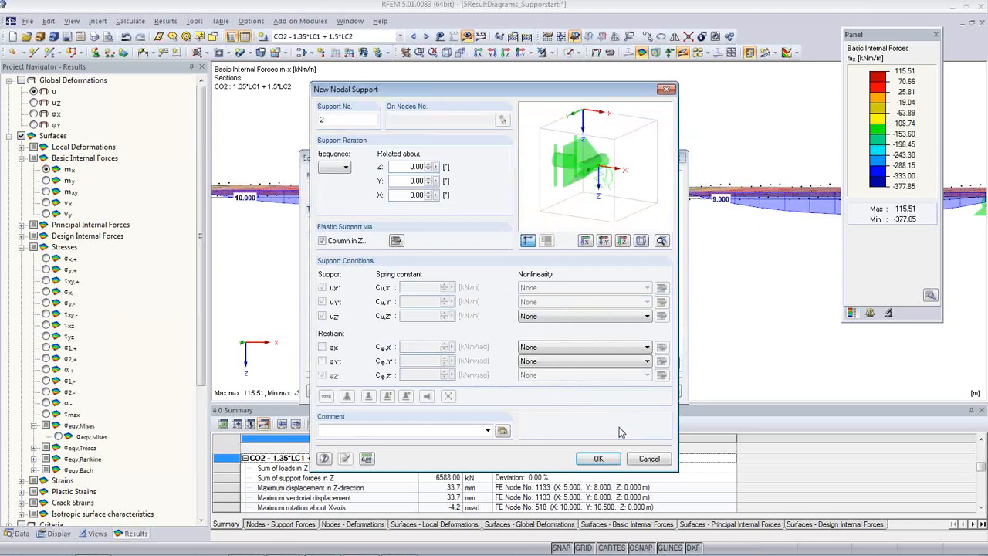
{"action": "left_click", "coordinate": [599, 458]}
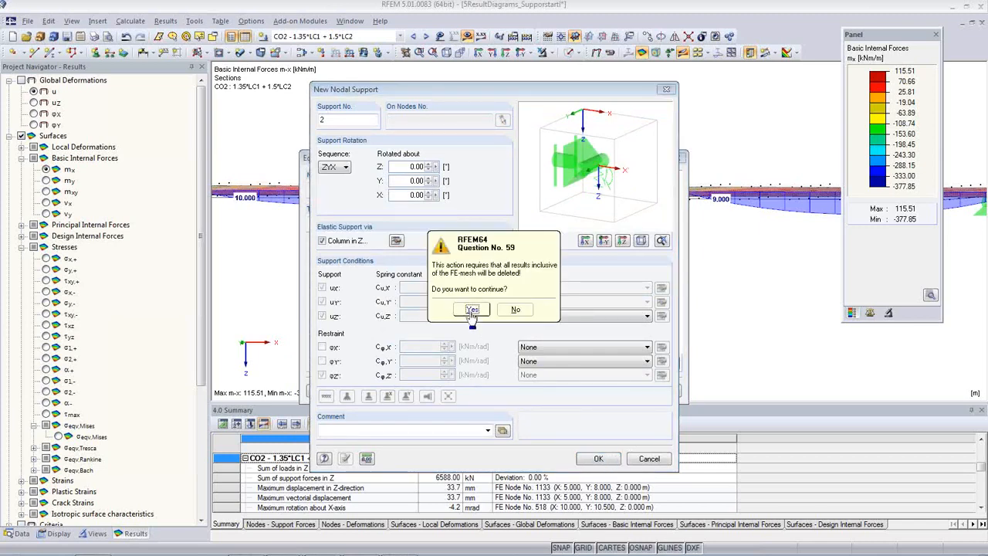
{"action": "left_click", "coordinate": [472, 315]}
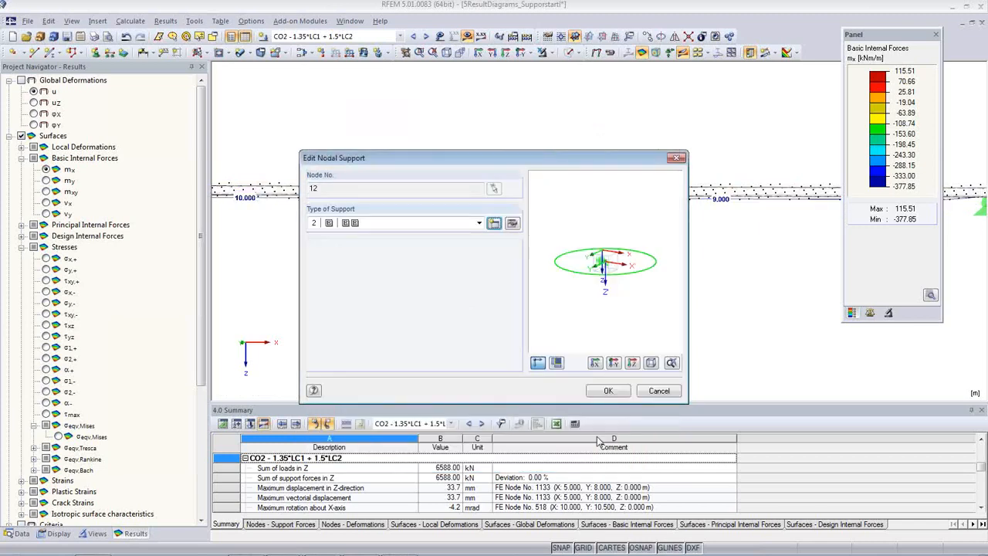
{"action": "left_click", "coordinate": [608, 391]}
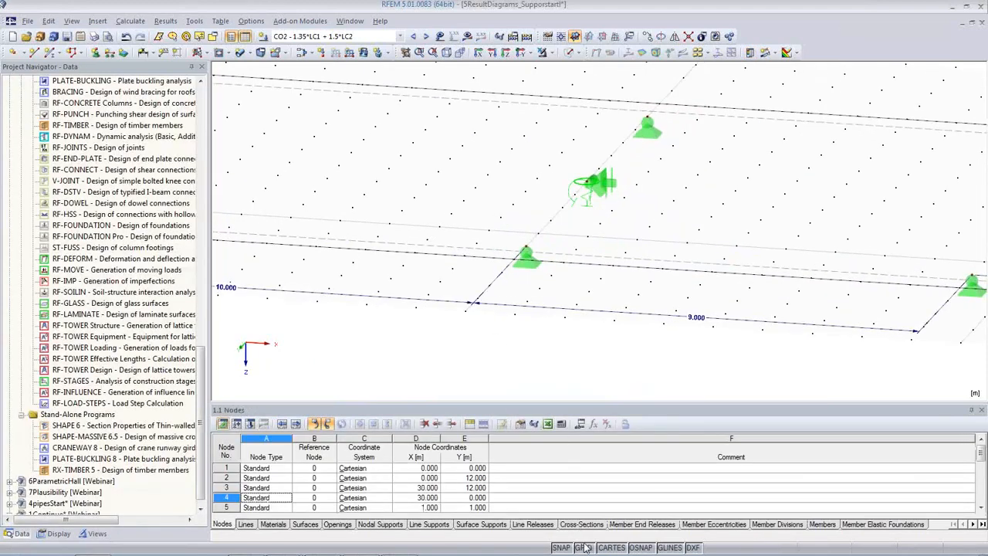
Recalculate load combination CO2 and display the m-x internal forces around the column support at node 12
{"action": "scroll", "coordinate": [596, 187], "scroll_direction": "down", "scroll_amount": 2}
{"action": "scroll", "coordinate": [596, 188], "scroll_direction": "down", "scroll_amount": 3}
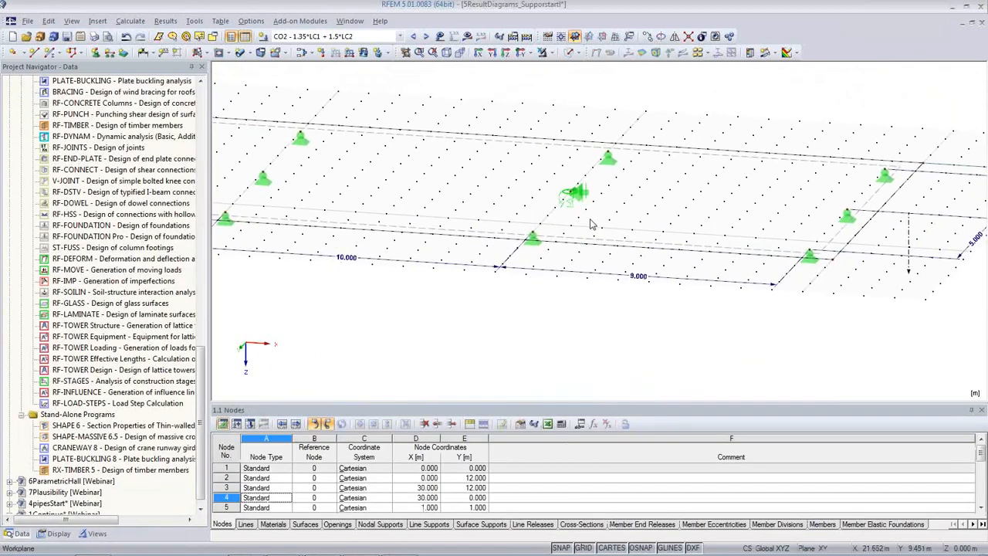
{"action": "scroll", "coordinate": [594, 278], "scroll_direction": "up", "scroll_amount": 4}
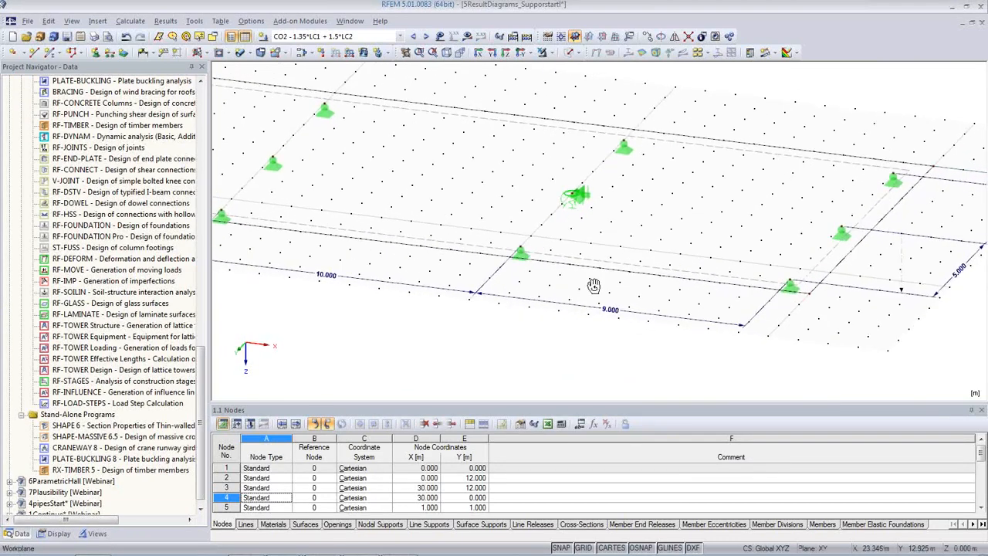
{"action": "left_click", "coordinate": [467, 36]}
{"action": "left_click", "coordinate": [474, 308]}
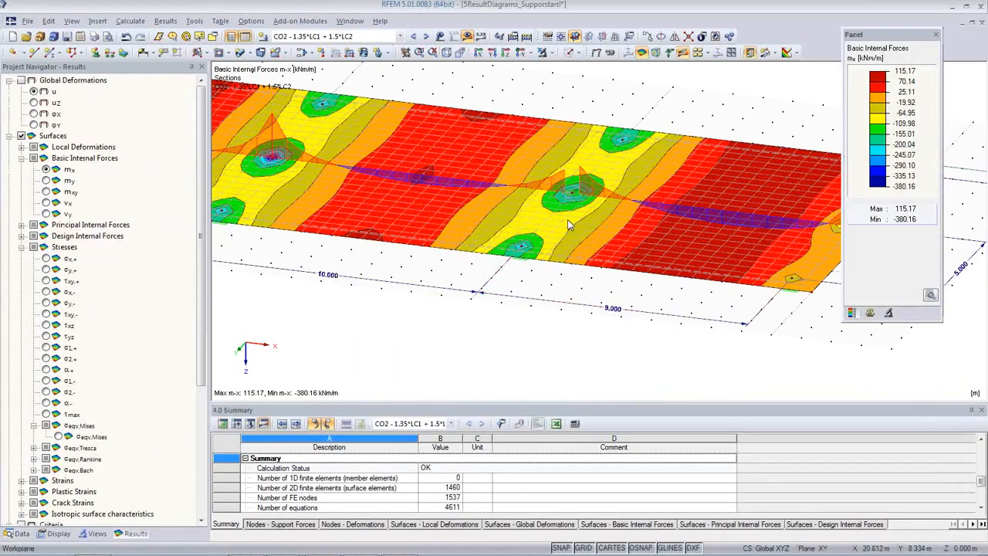
{"action": "scroll", "coordinate": [583, 207], "scroll_direction": "up", "scroll_amount": 4}
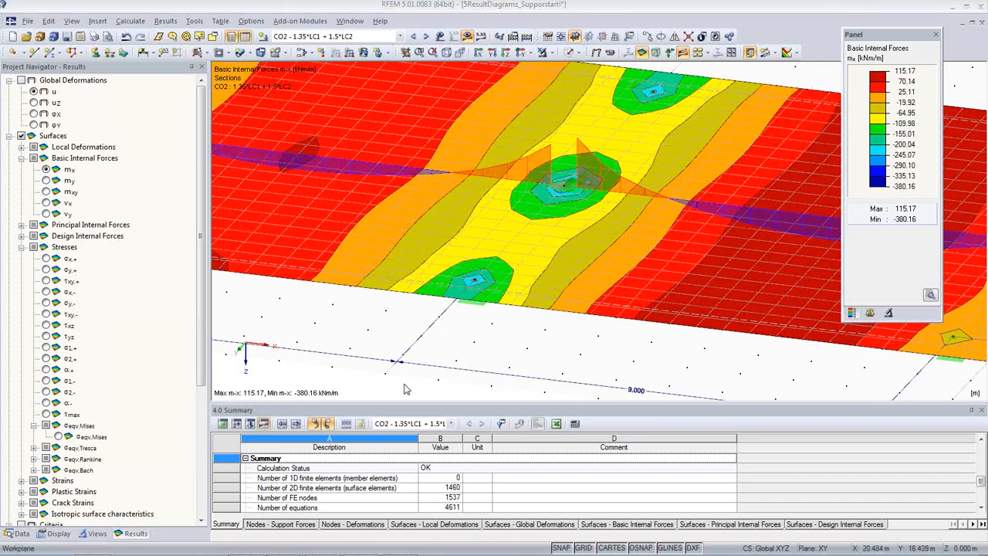
Run the RF-CONCRETE Surfaces calculation for design case CA1 and accept the module's results
{"action": "left_click", "coordinate": [399, 36]}
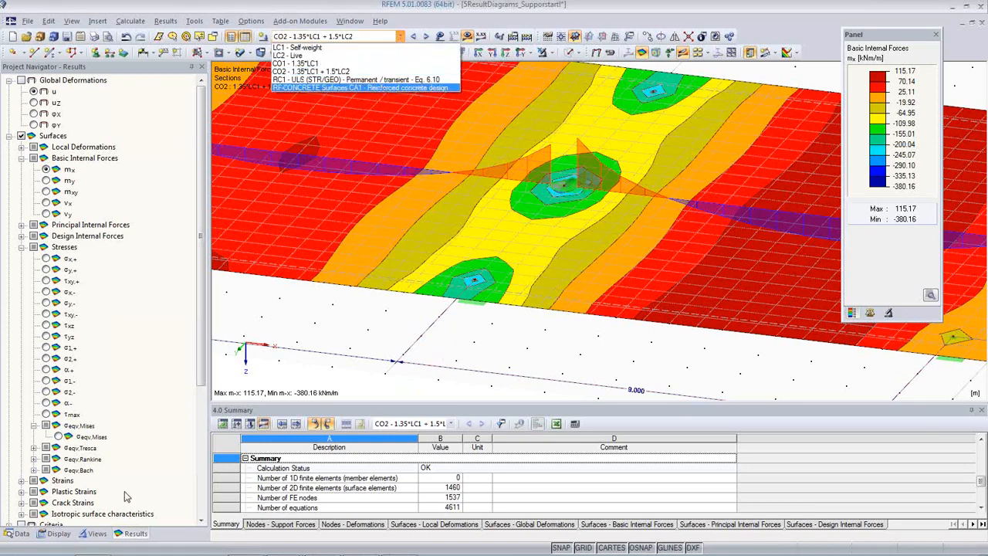
{"action": "left_click", "coordinate": [23, 535]}
{"action": "left_click", "coordinate": [21, 536]}
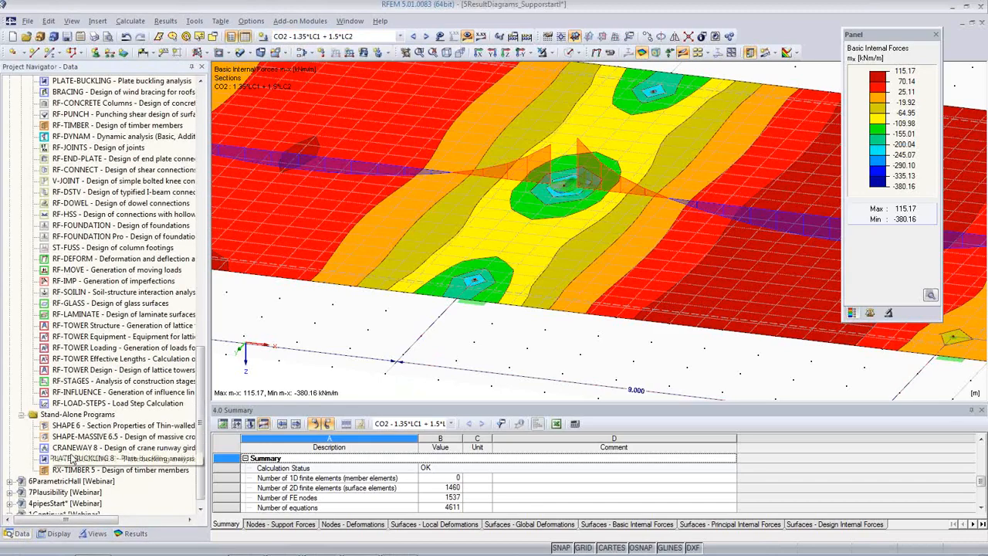
{"action": "scroll", "coordinate": [80, 461], "scroll_direction": "up", "scroll_amount": 8}
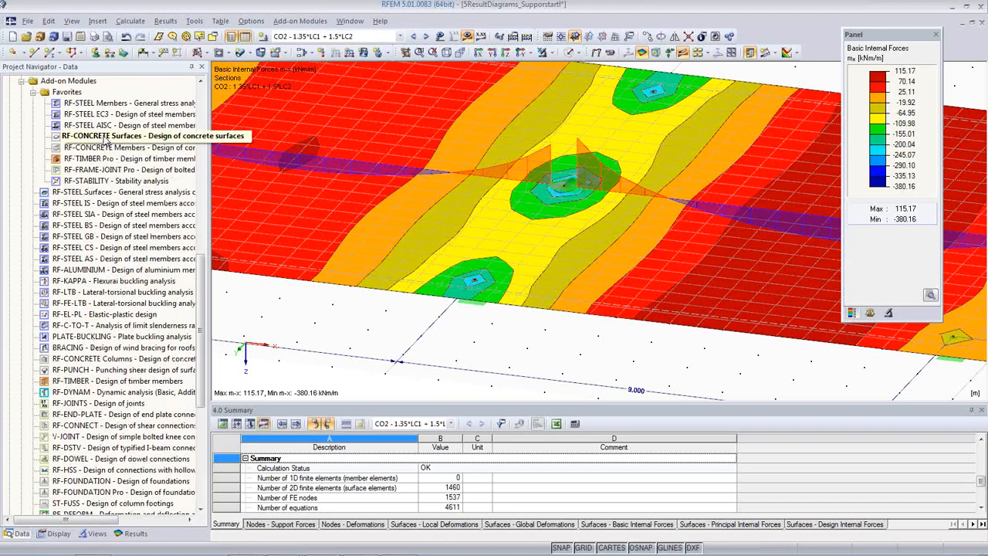
{"action": "double_click", "coordinate": [104, 136]}
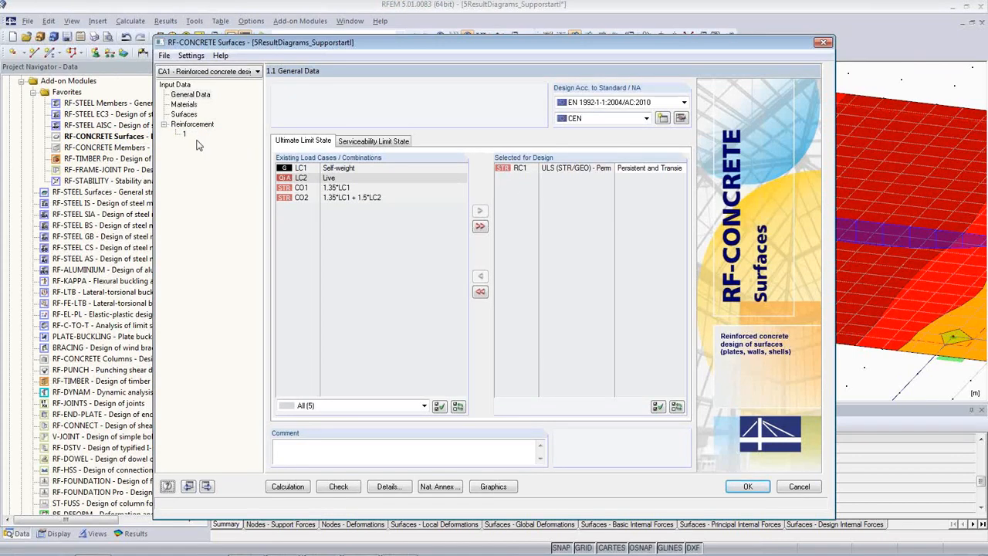
{"action": "left_click", "coordinate": [287, 486]}
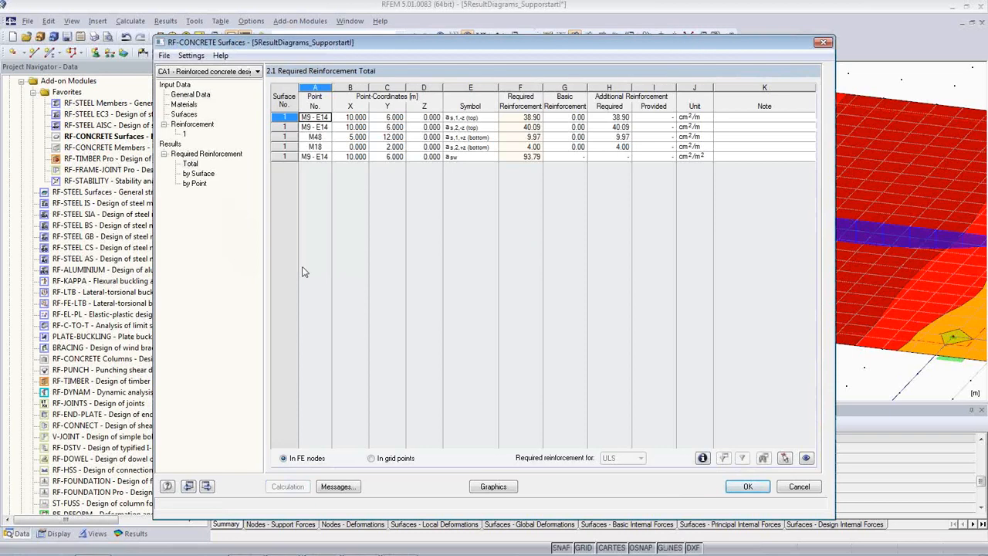
{"action": "left_click", "coordinate": [748, 487]}
Display the RF-CONCRETE Surfaces CA1 required reinforcement in the model and turn off the surface isobands
{"action": "left_click", "coordinate": [390, 36]}
{"action": "left_click", "coordinate": [382, 87]}
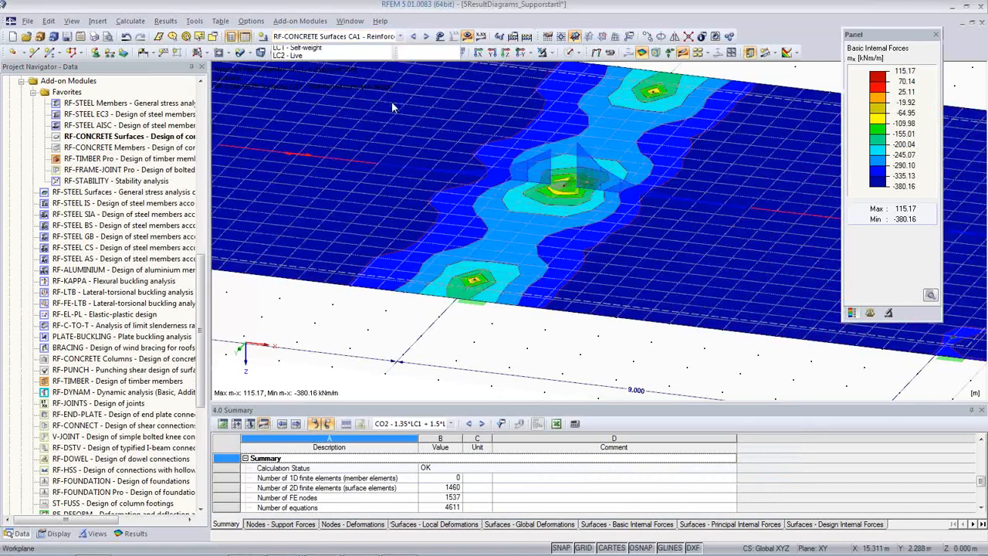
{"action": "middle_click_drag", "start_coordinate": [547, 333], "coordinate": [573, 374]}
{"action": "left_click", "coordinate": [797, 53]}
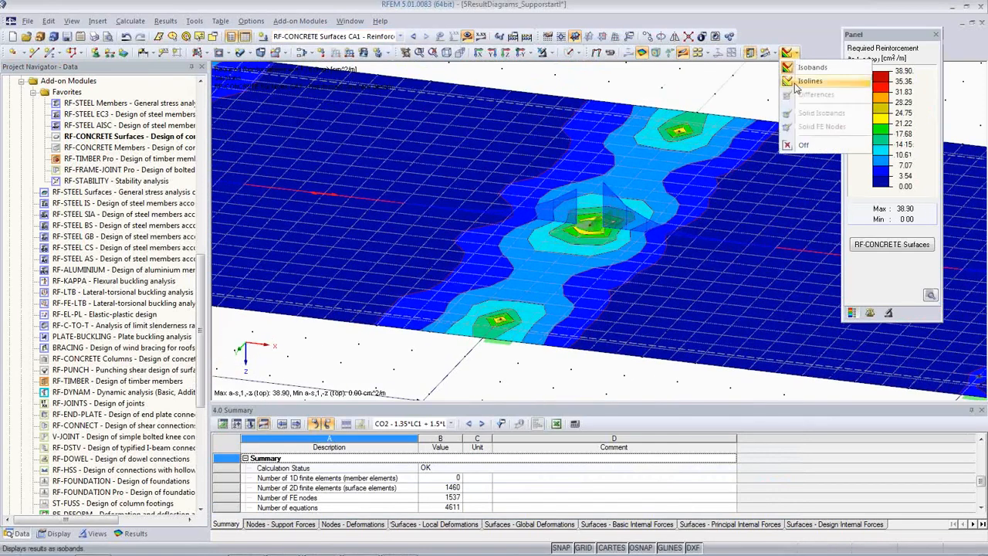
{"action": "left_click", "coordinate": [787, 149]}
Compare the labelled top reinforcement section diagrams at the plain point support and at the column support
{"action": "middle_click_drag", "start_coordinate": [534, 309], "coordinate": [354, 168], "text": "ctrl"}
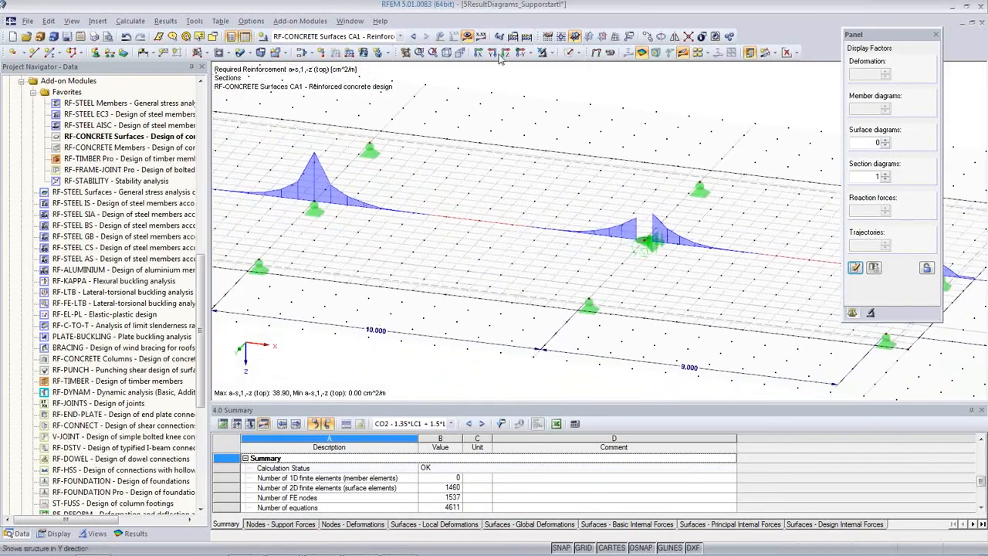
{"action": "scroll", "coordinate": [319, 159], "scroll_direction": "up", "scroll_amount": 1}
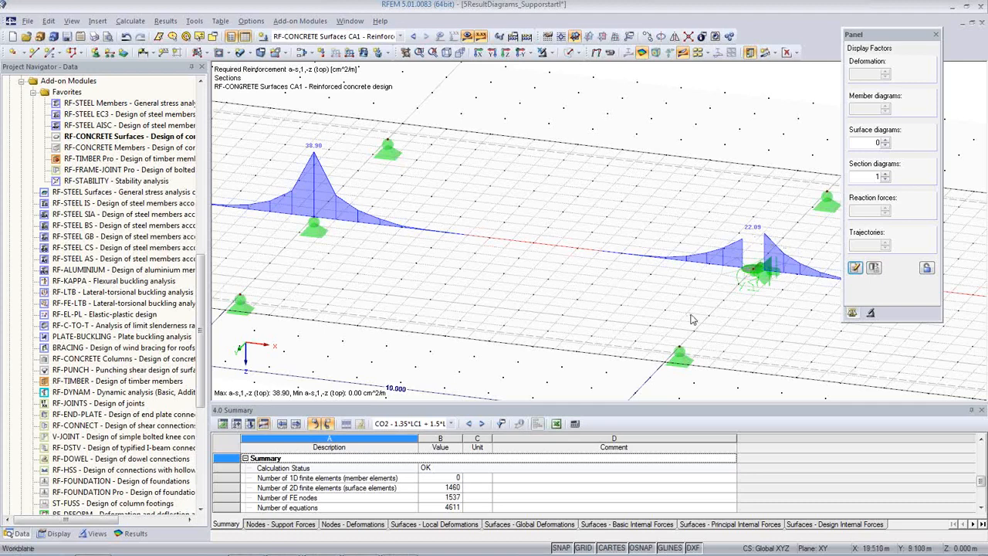
{"action": "middle_click_drag", "start_coordinate": [742, 293], "coordinate": [659, 267]}
{"action": "scroll", "coordinate": [654, 228], "scroll_direction": "up", "scroll_amount": 1}
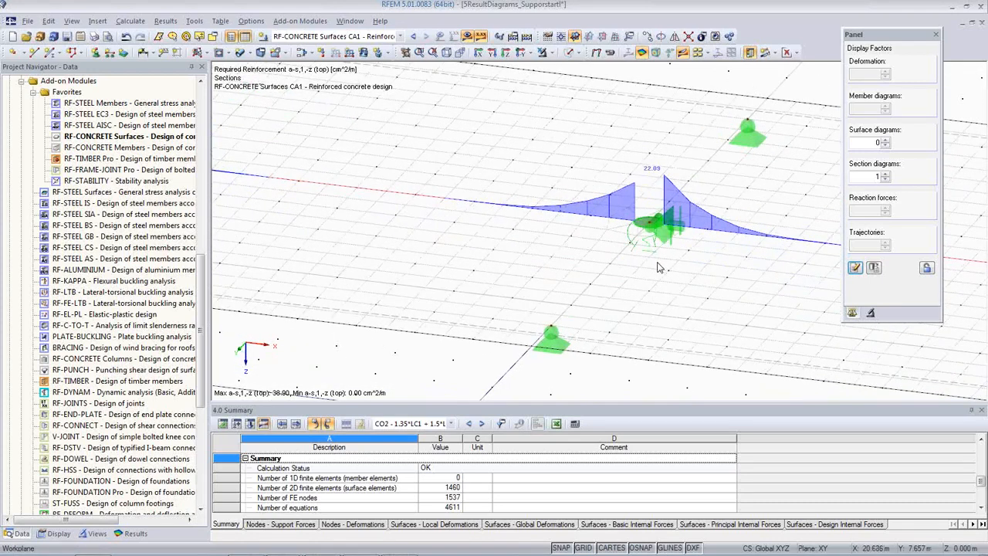
{"action": "scroll", "coordinate": [628, 267], "scroll_direction": "down", "scroll_amount": 5}
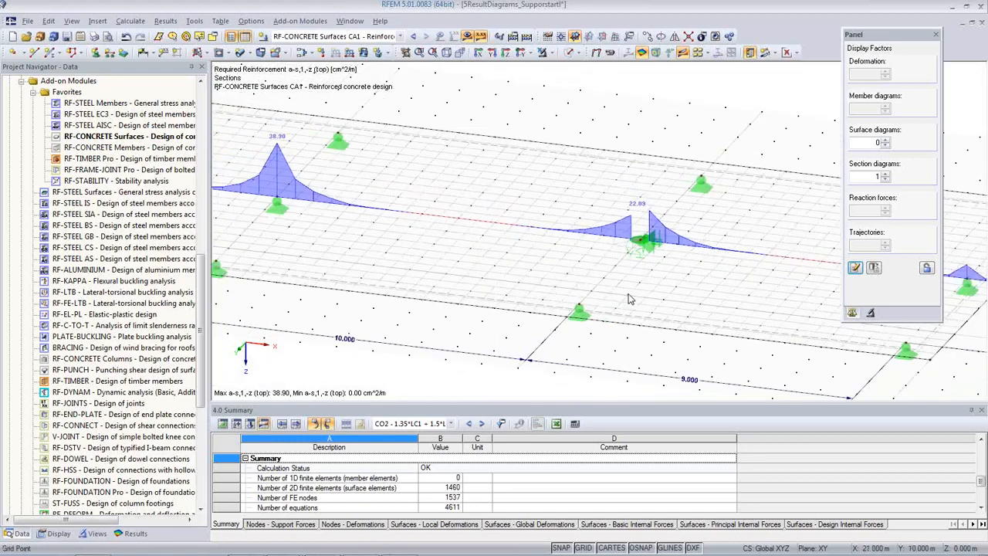
{"action": "middle_click_drag", "start_coordinate": [498, 284], "coordinate": [517, 290]}
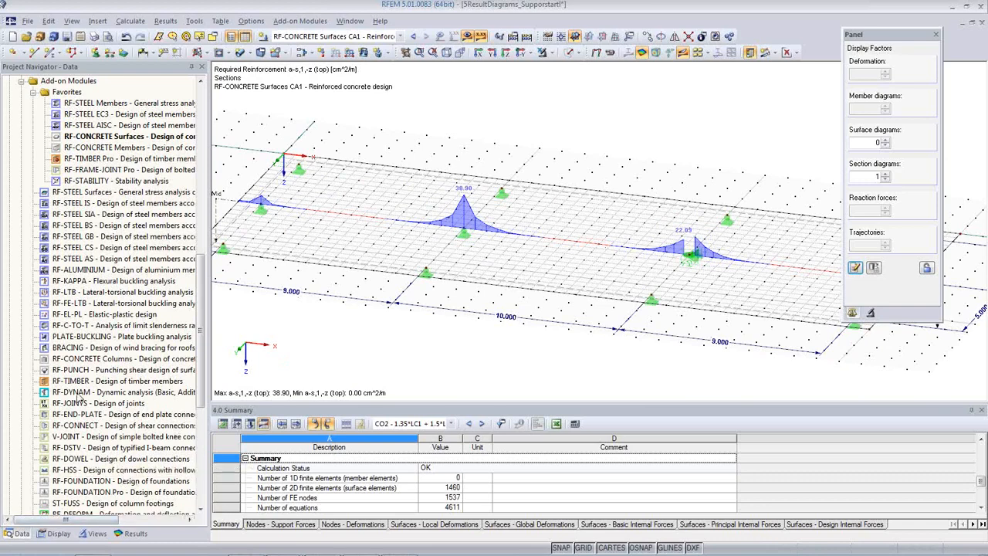
Start a new average region, describe it as "Reg 1", and assign it to surface 1
{"action": "scroll", "coordinate": [73, 356], "scroll_direction": "up", "scroll_amount": 3}
{"action": "scroll", "coordinate": [75, 359], "scroll_direction": "up", "scroll_amount": 3}
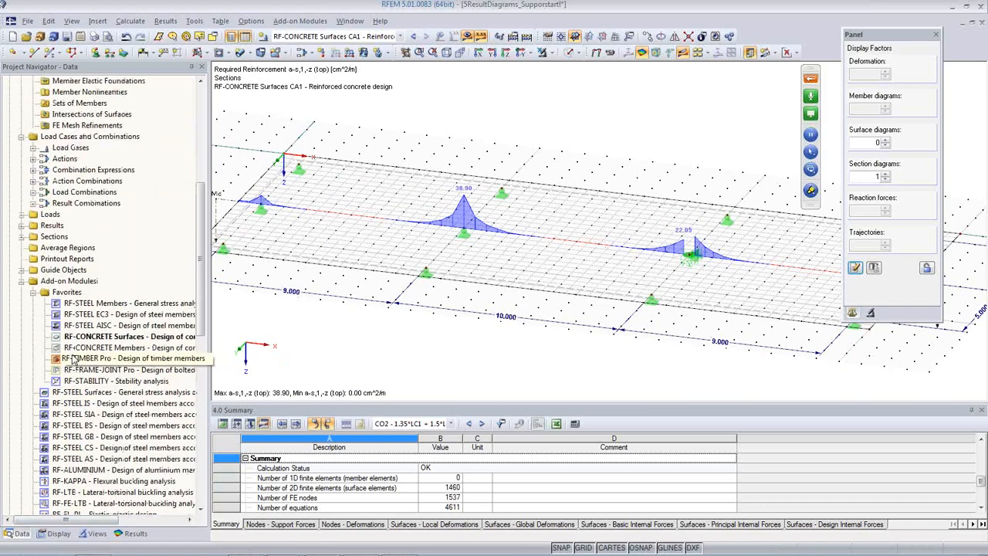
{"action": "left_click", "coordinate": [76, 248]}
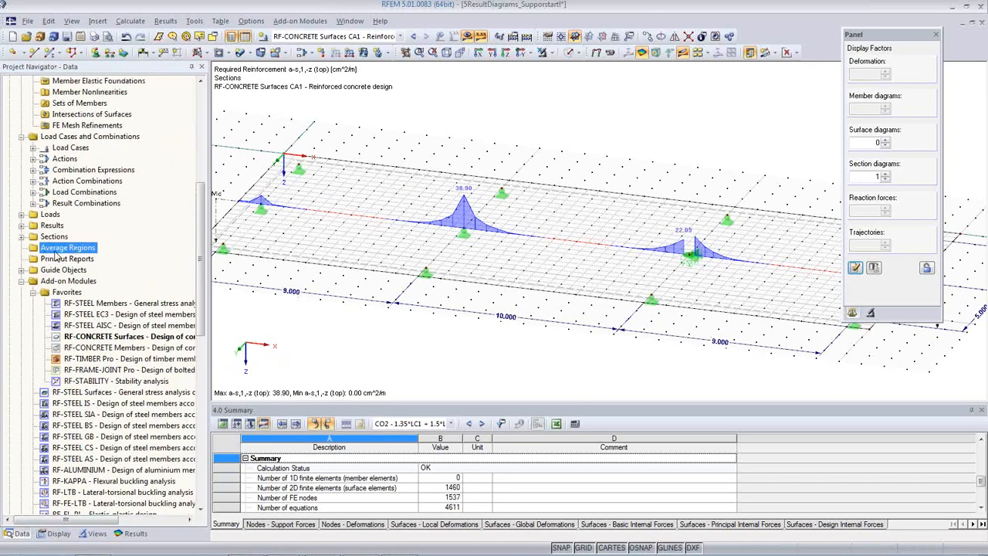
{"action": "right_click", "coordinate": [59, 254]}
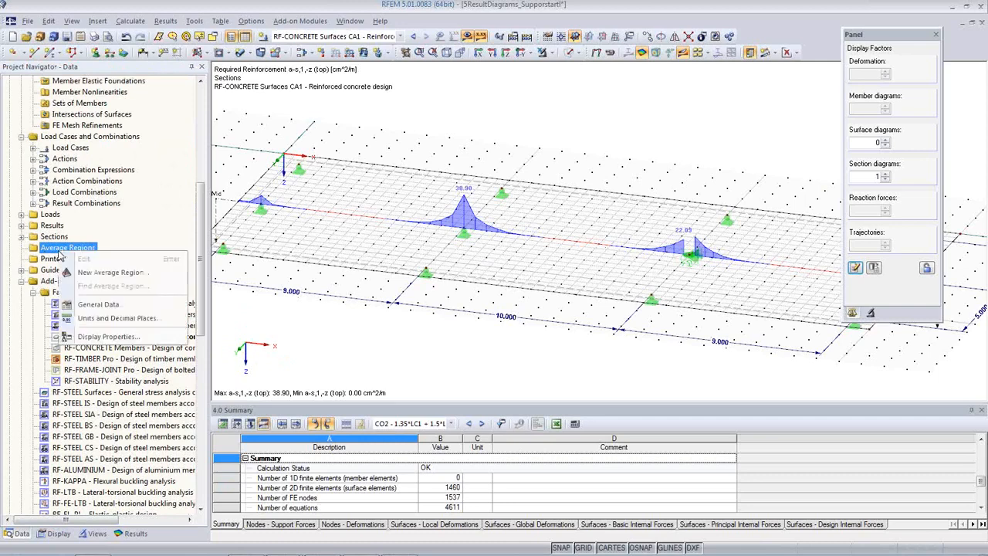
{"action": "left_click", "coordinate": [111, 275]}
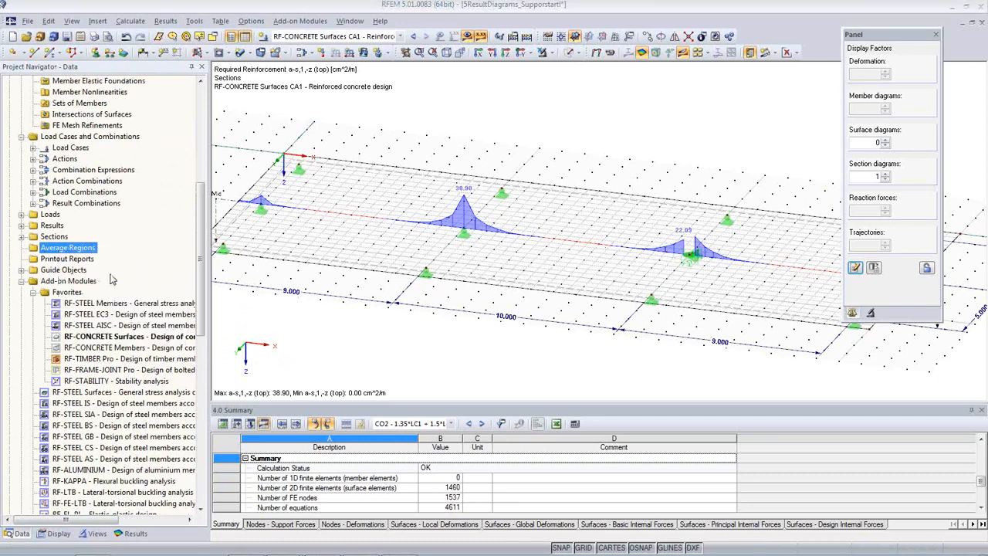
{"action": "left_click", "coordinate": [337, 128]}
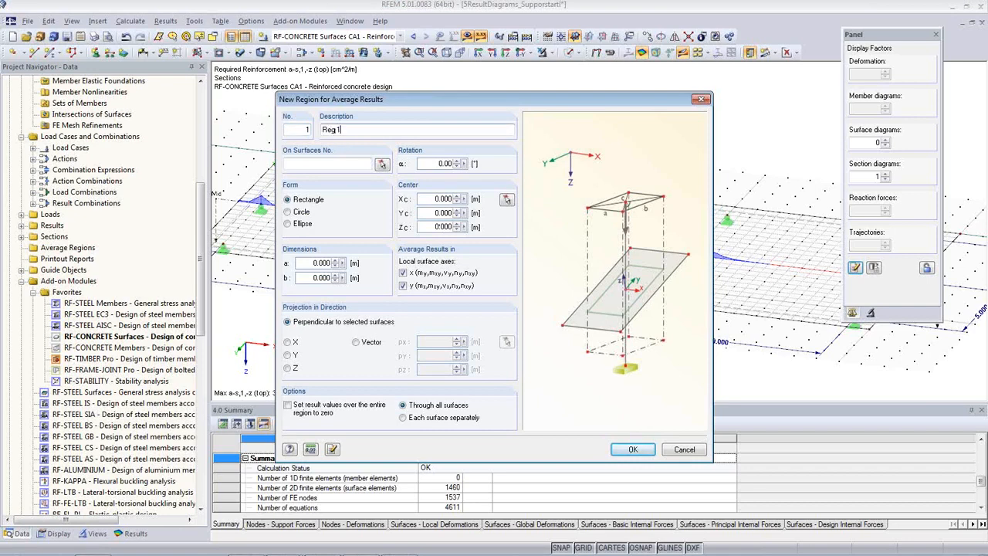
{"action": "left_click", "coordinate": [382, 164]}
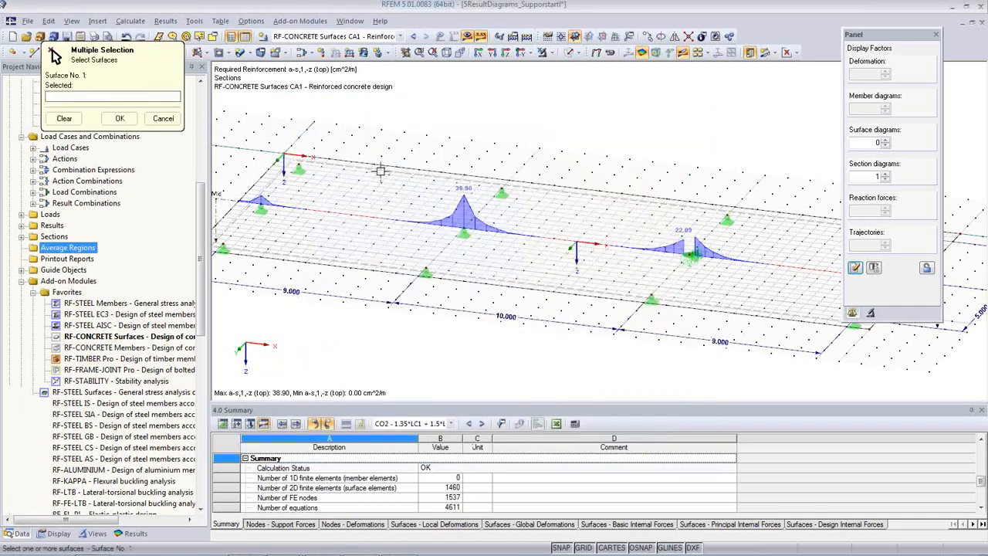
{"action": "left_click", "coordinate": [379, 170]}
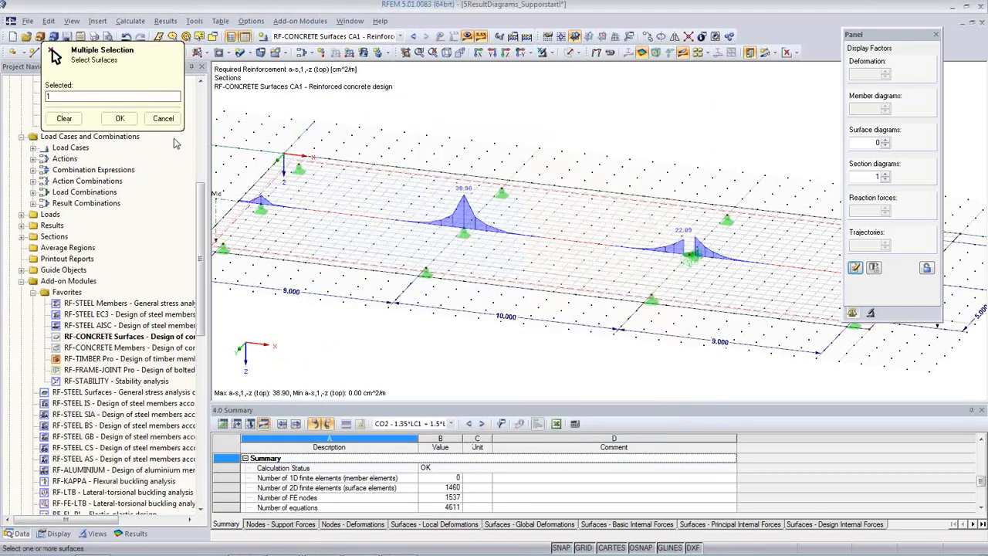
{"action": "left_click", "coordinate": [120, 120]}
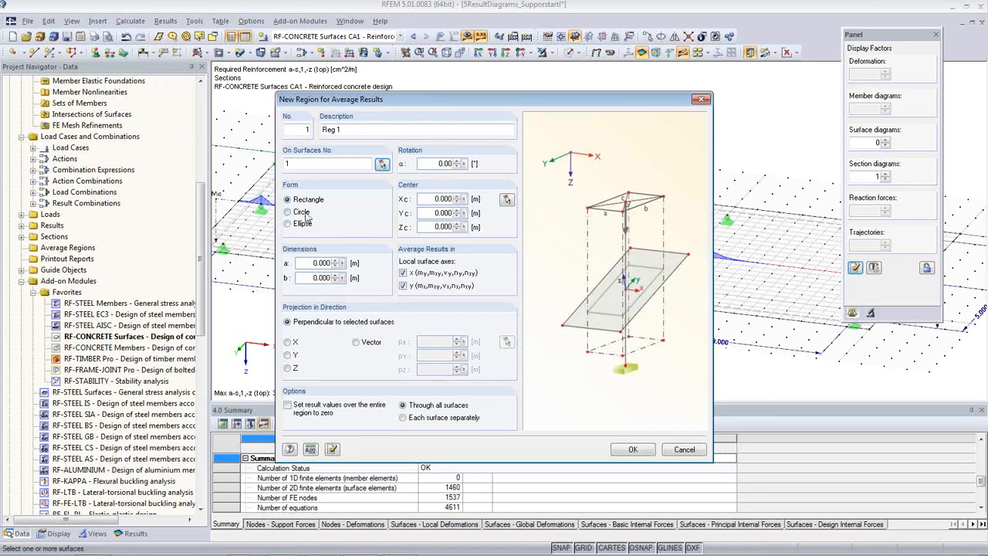
Make the region a circle of radius 0.6 m centred on the plain point support at X 10, Y 6, Z 0 m, and create it
{"action": "left_click", "coordinate": [287, 212]}
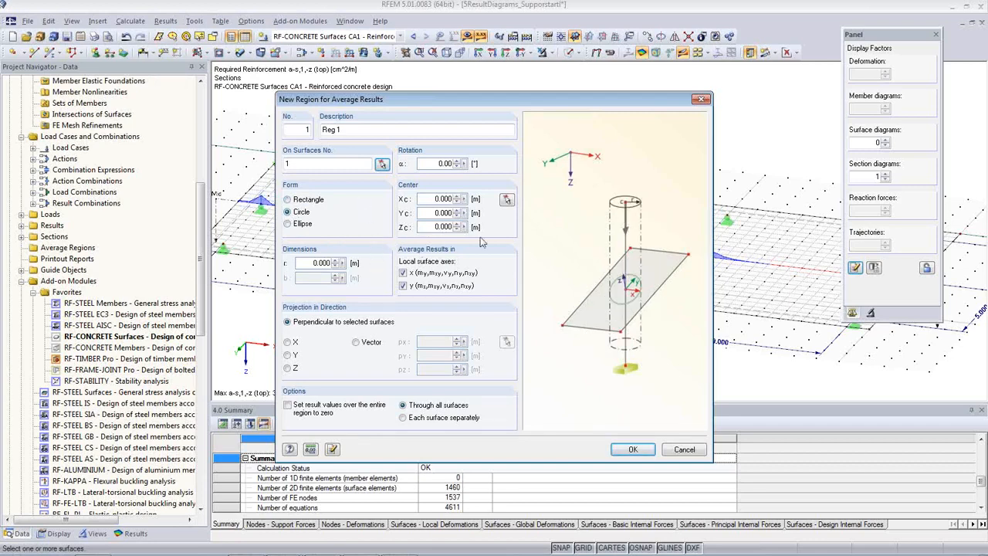
{"action": "left_click", "coordinate": [505, 200]}
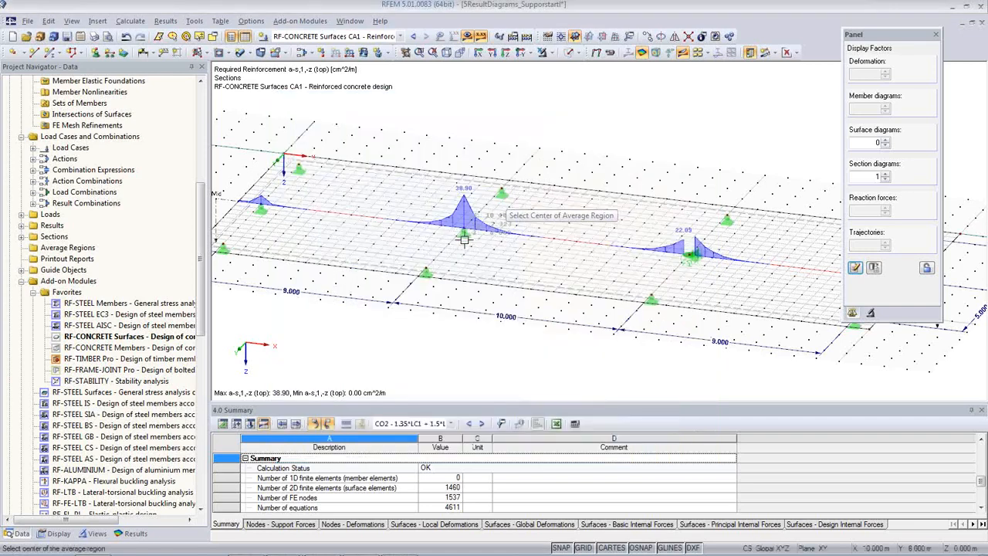
{"action": "left_click", "coordinate": [462, 229]}
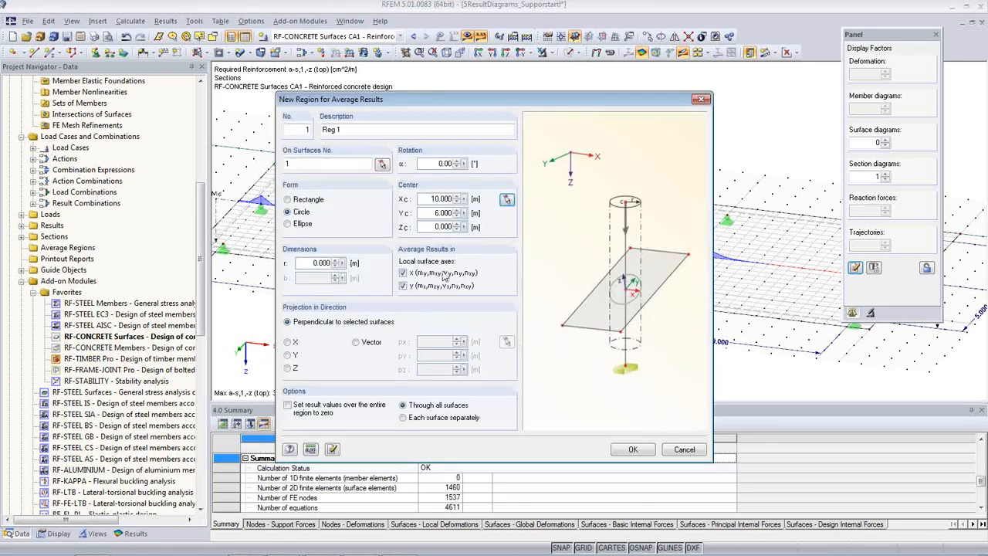
{"action": "double_click", "coordinate": [314, 263]}
{"action": "type", "text": "0.6"}
{"action": "left_click", "coordinate": [633, 449]}
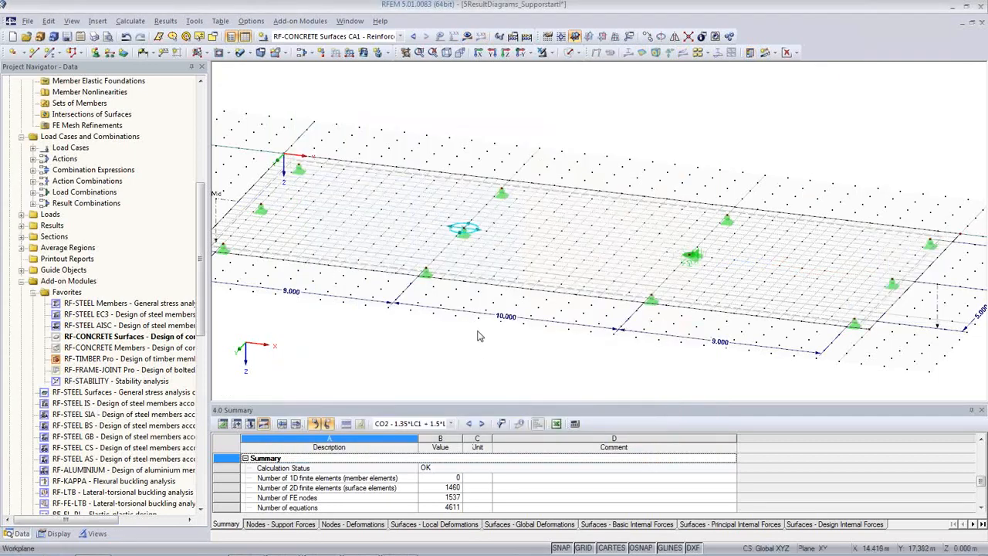
Recalculate RF-CONCRETE Surfaces CA1 and display the required top reinforcement a-s,2,-z along the section
{"action": "middle_click_drag", "start_coordinate": [511, 330], "coordinate": [495, 312]}
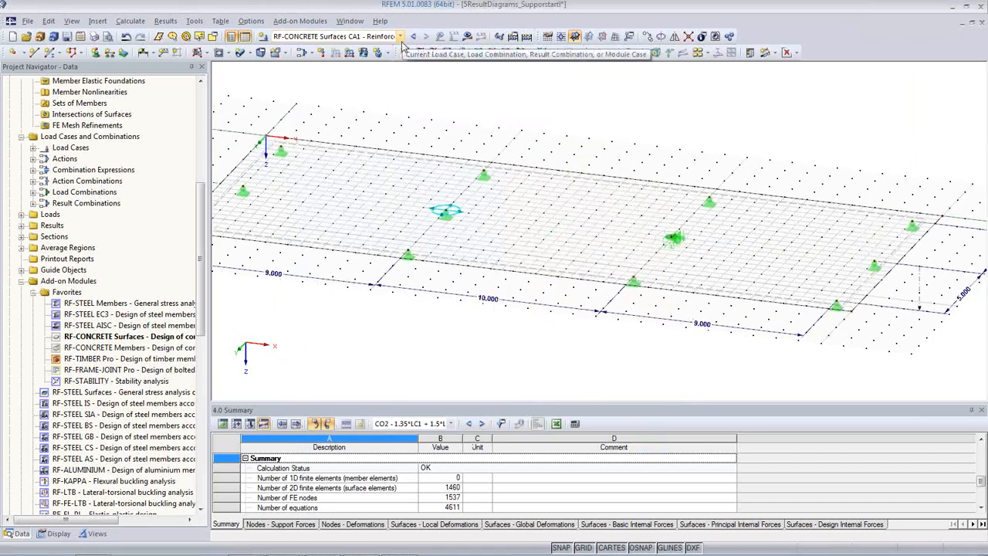
{"action": "left_click", "coordinate": [467, 37]}
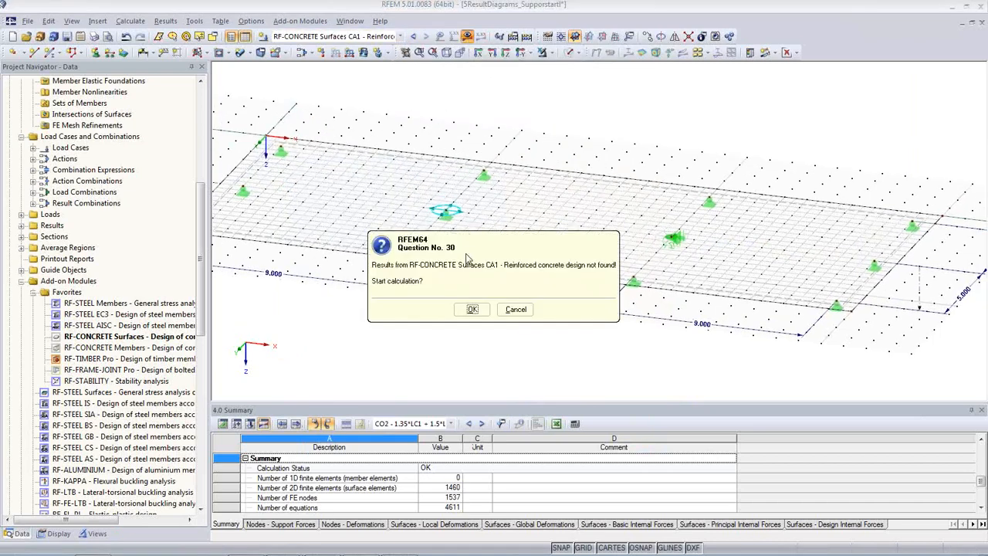
{"action": "left_click", "coordinate": [472, 310]}
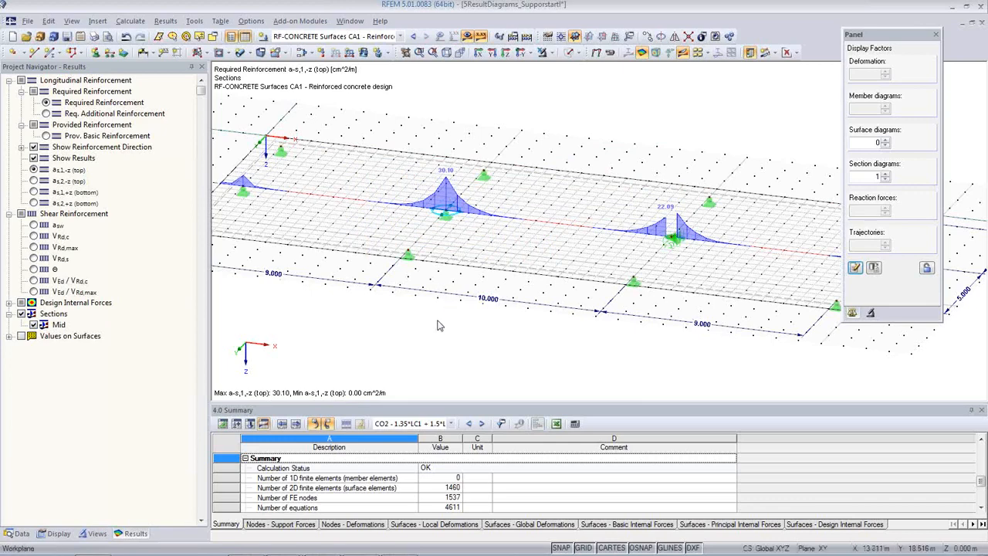
{"action": "middle_click_drag", "start_coordinate": [431, 313], "coordinate": [455, 326]}
{"action": "scroll", "coordinate": [456, 327], "scroll_direction": "down", "scroll_amount": 1}
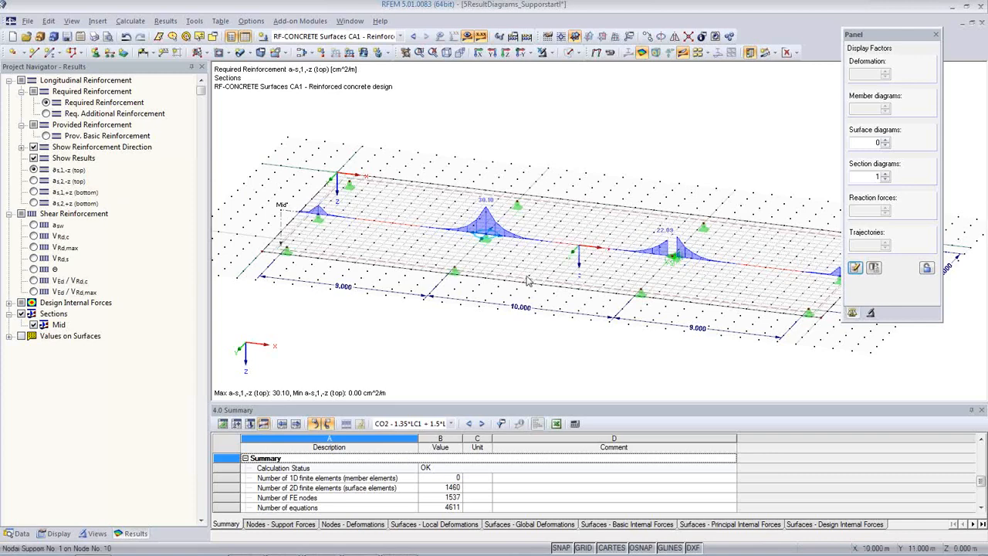
{"action": "left_click", "coordinate": [34, 180]}
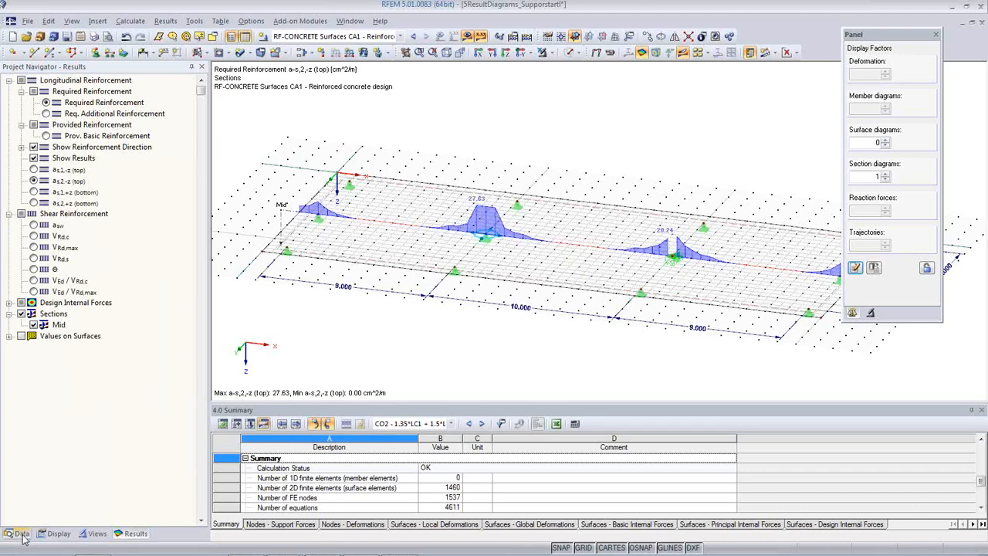
{"action": "middle_click_drag", "start_coordinate": [365, 317], "coordinate": [360, 289]}
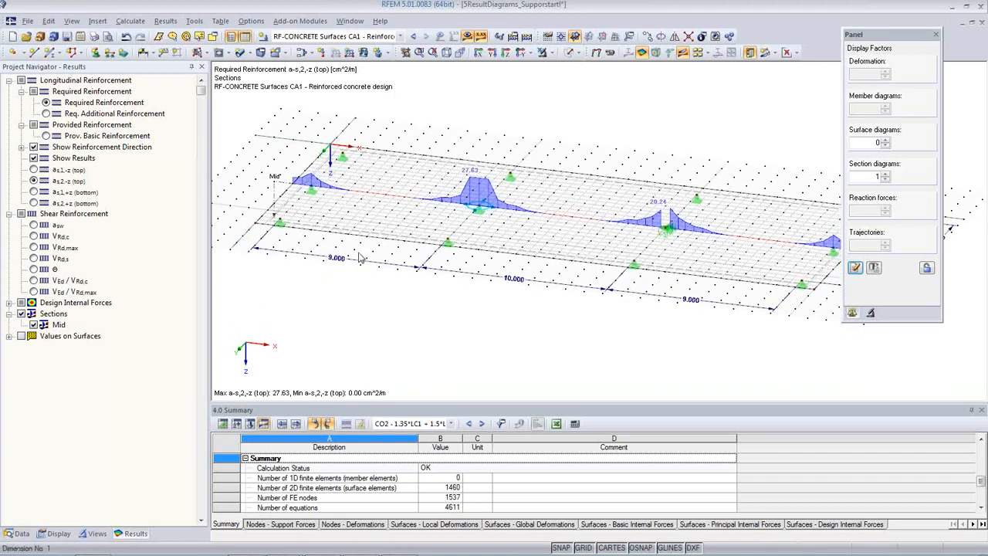
View the m-x section diagrams for CO2, try a section diagram factor of 0.5, and switch to CO1
{"action": "left_click", "coordinate": [399, 37]}
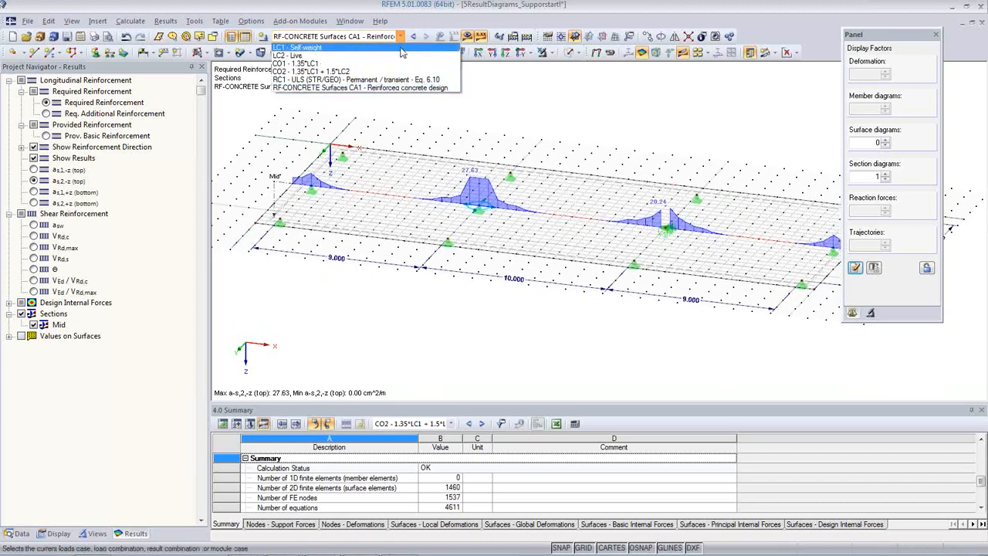
{"action": "left_click", "coordinate": [401, 71]}
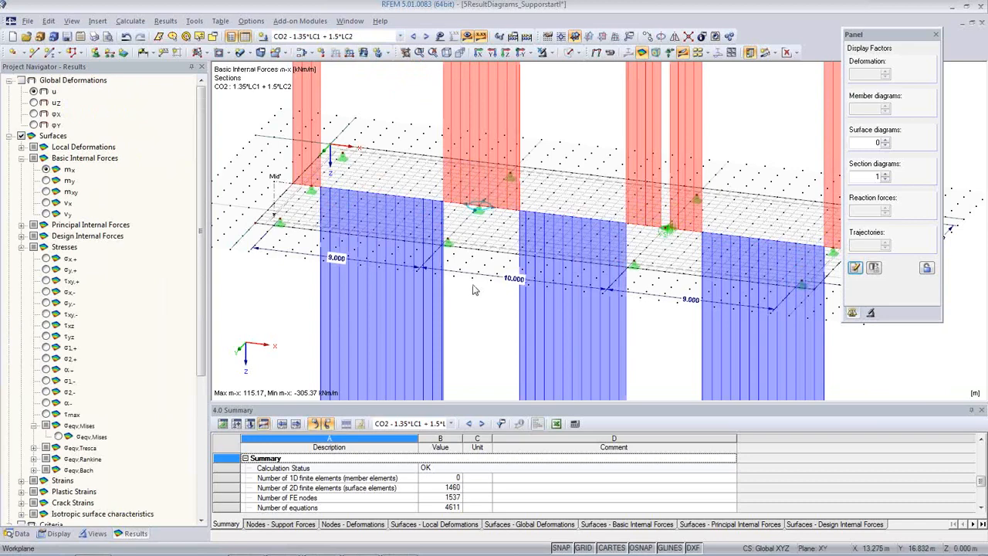
{"action": "scroll", "coordinate": [475, 289], "scroll_direction": "down", "scroll_amount": 5}
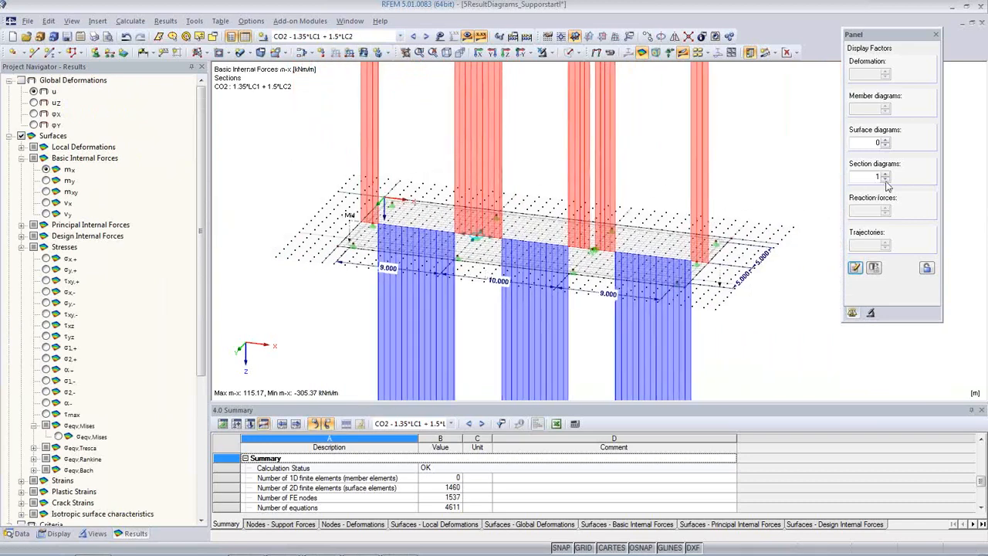
{"action": "double_click", "coordinate": [875, 176]}
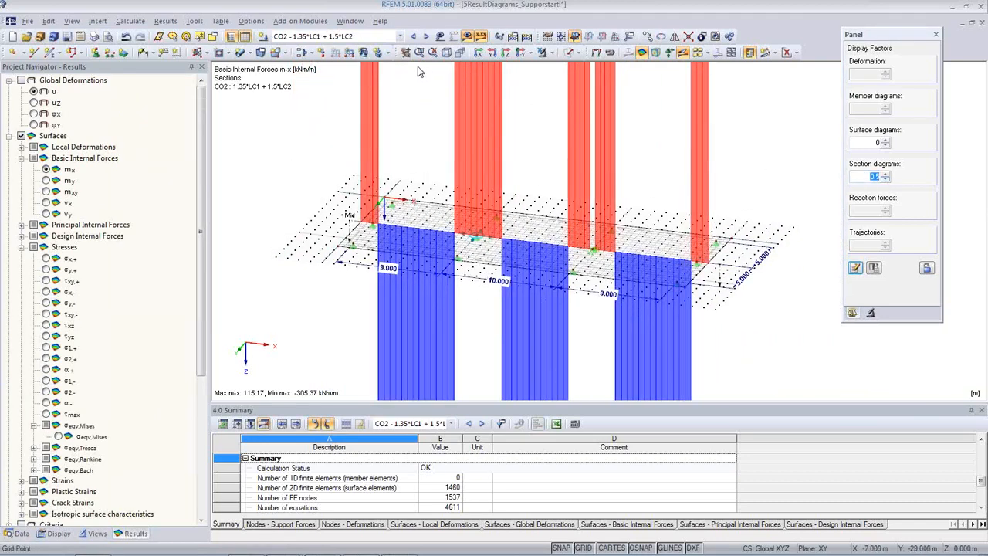
{"action": "left_click", "coordinate": [414, 37]}
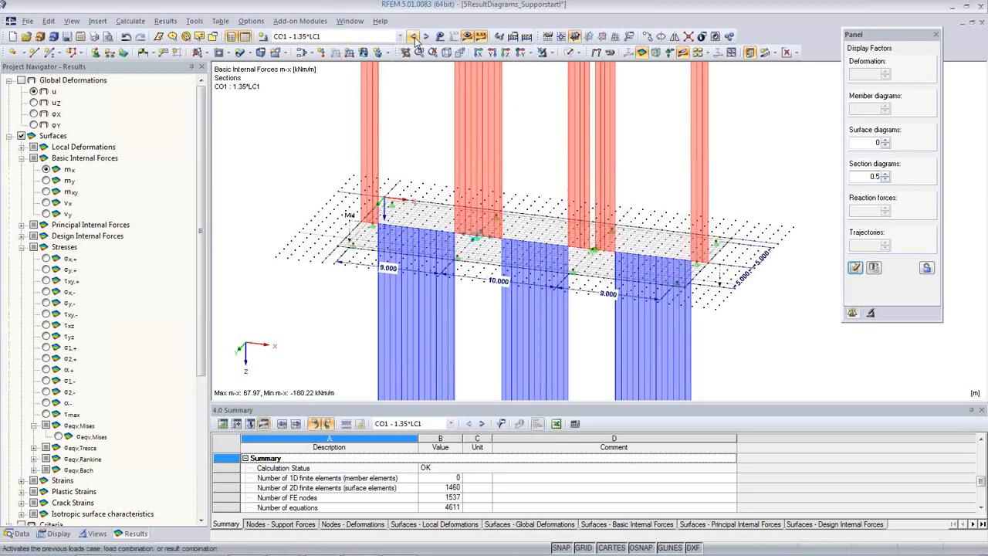
{"action": "left_click", "coordinate": [21, 533]}
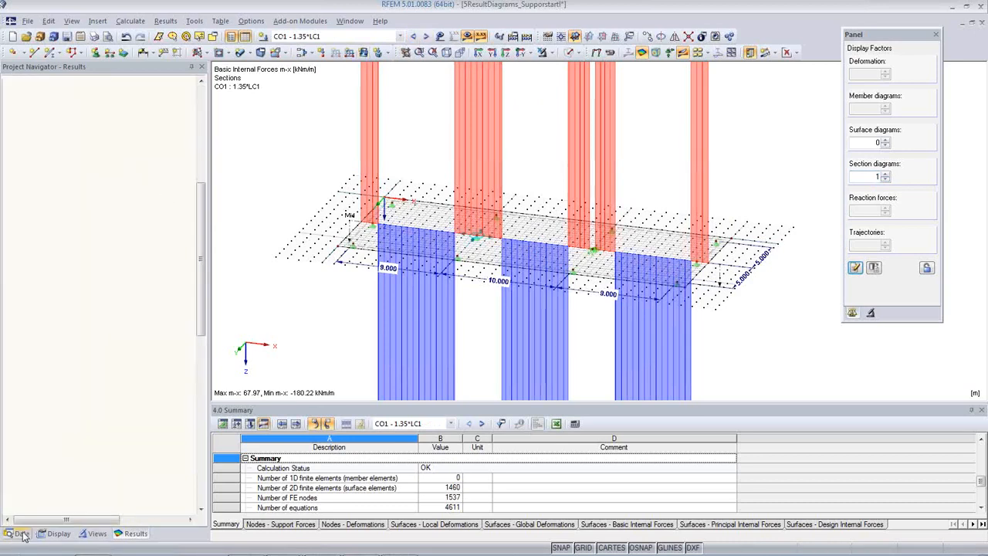
Display the sigma-x,+ surface stresses for load combination CO1
{"action": "left_click", "coordinate": [118, 537]}
{"action": "scroll", "coordinate": [77, 352], "scroll_direction": "down", "scroll_amount": 5}
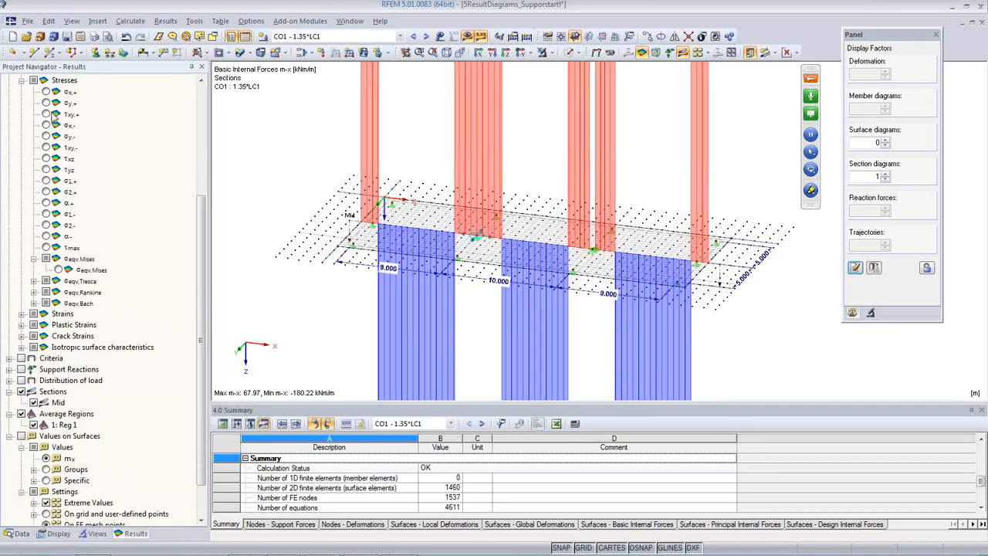
{"action": "left_click", "coordinate": [45, 92]}
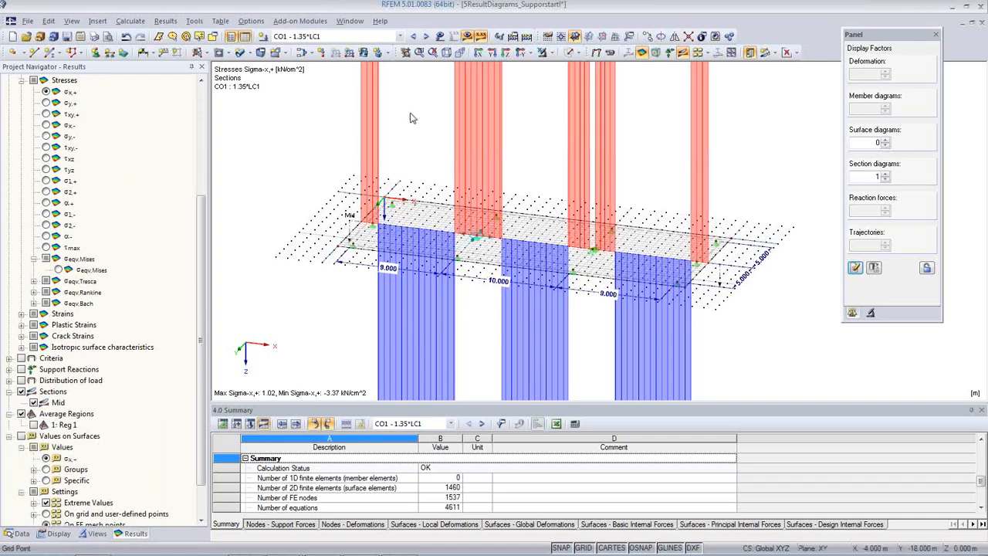
Switch back to the RF-CONCRETE Surfaces CA1 required reinforcement results
{"action": "left_click", "coordinate": [399, 36]}
{"action": "left_click", "coordinate": [380, 89]}
{"action": "scroll", "coordinate": [456, 157], "scroll_direction": "up", "scroll_amount": 1}
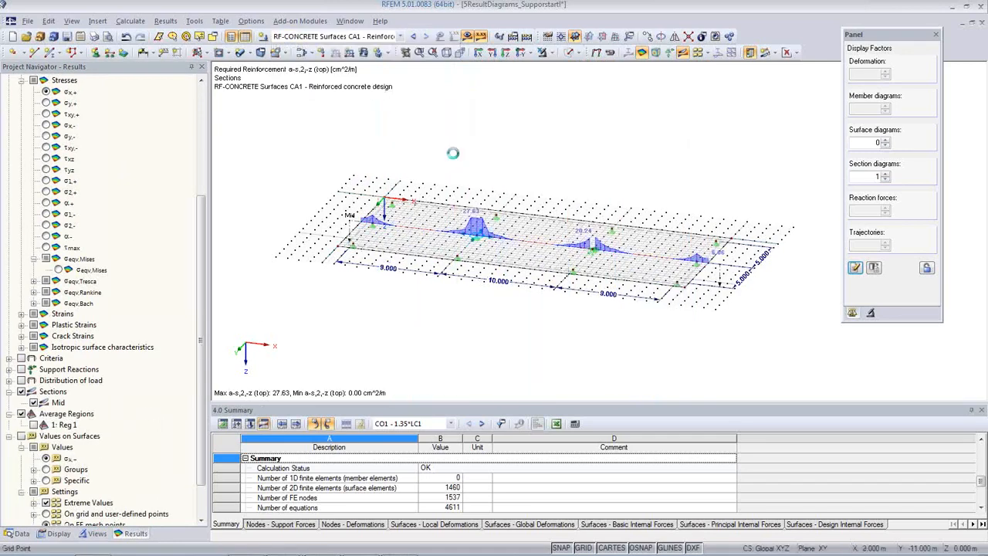
Switch to load case LC1 - Self-weight and run the calculation with the average region in place
{"action": "middle_click_drag", "start_coordinate": [582, 201], "coordinate": [519, 187]}
{"action": "scroll", "coordinate": [408, 36], "scroll_direction": "up", "scroll_amount": 4}
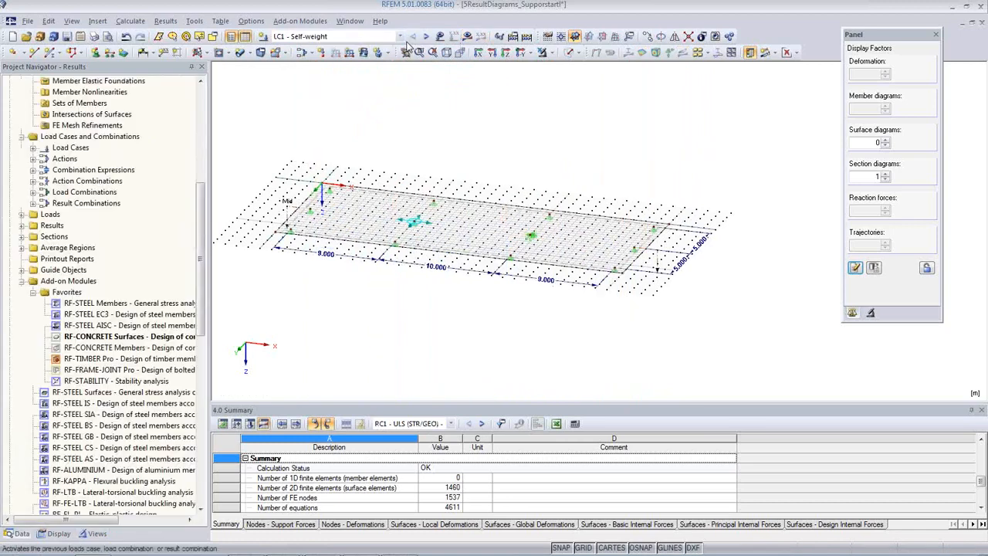
{"action": "middle_click_drag", "start_coordinate": [490, 183], "coordinate": [551, 181]}
{"action": "scroll", "coordinate": [525, 225], "scroll_direction": "up", "scroll_amount": 2}
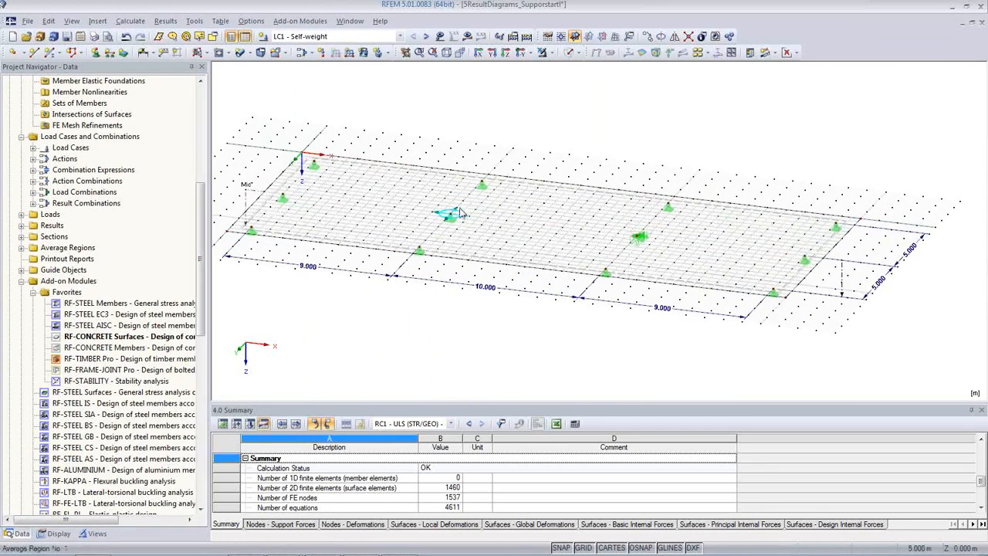
{"action": "left_click", "coordinate": [131, 22]}
{"action": "left_click", "coordinate": [151, 35]}
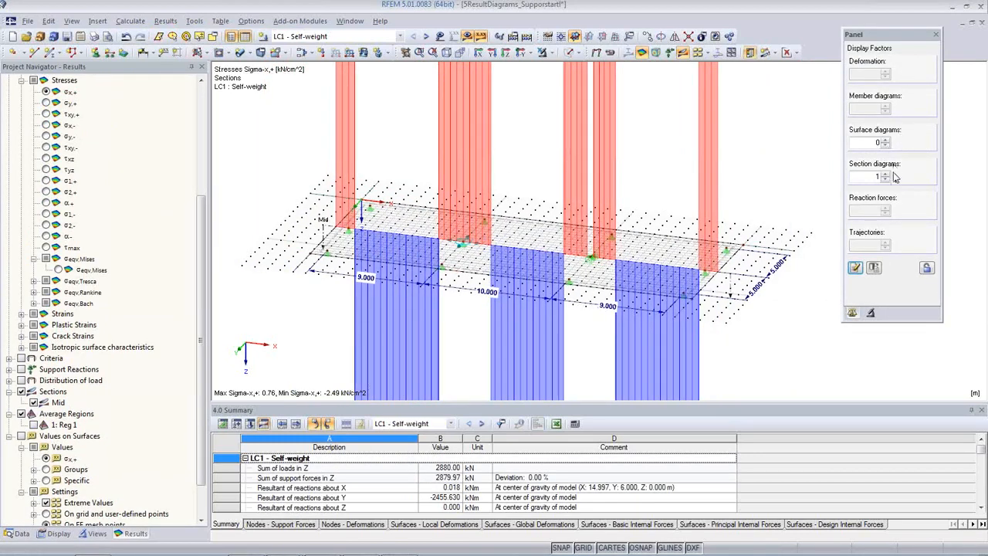
Set the section diagrams display factor to 0 and inspect the labelled stresses at the averaged support and the column support
{"action": "left_click", "coordinate": [877, 177]}
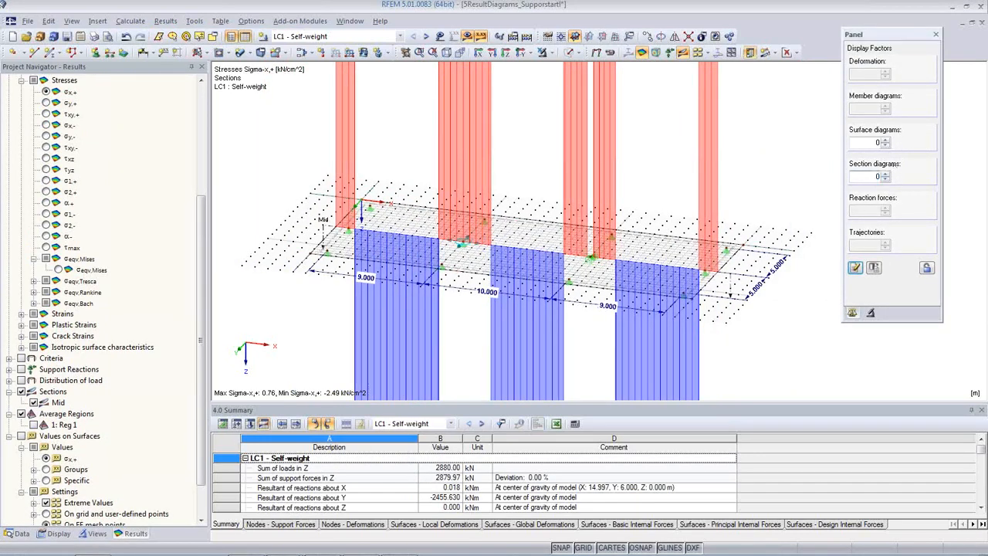
{"action": "left_click", "coordinate": [855, 268]}
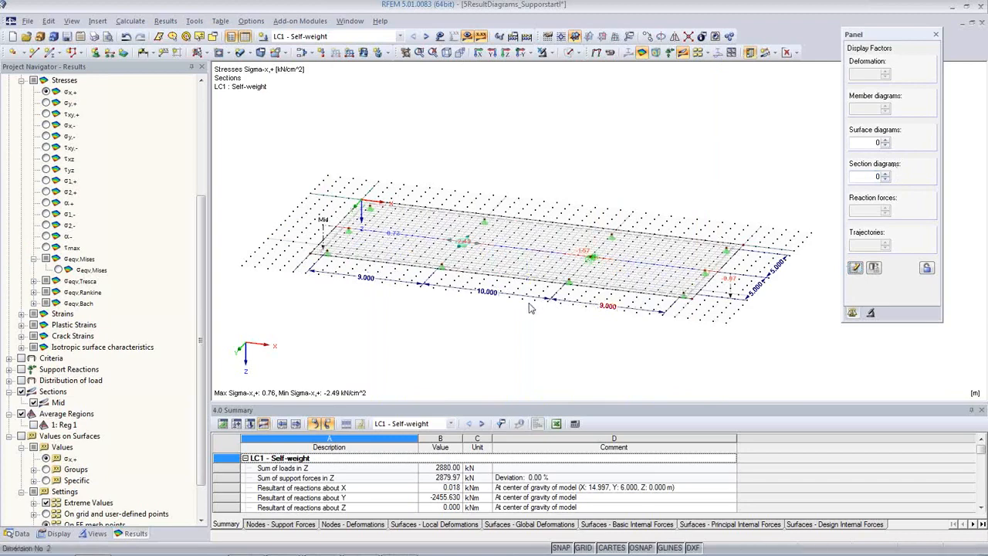
{"action": "scroll", "coordinate": [481, 253], "scroll_direction": "up", "scroll_amount": 3}
{"action": "scroll", "coordinate": [482, 252], "scroll_direction": "up", "scroll_amount": 4}
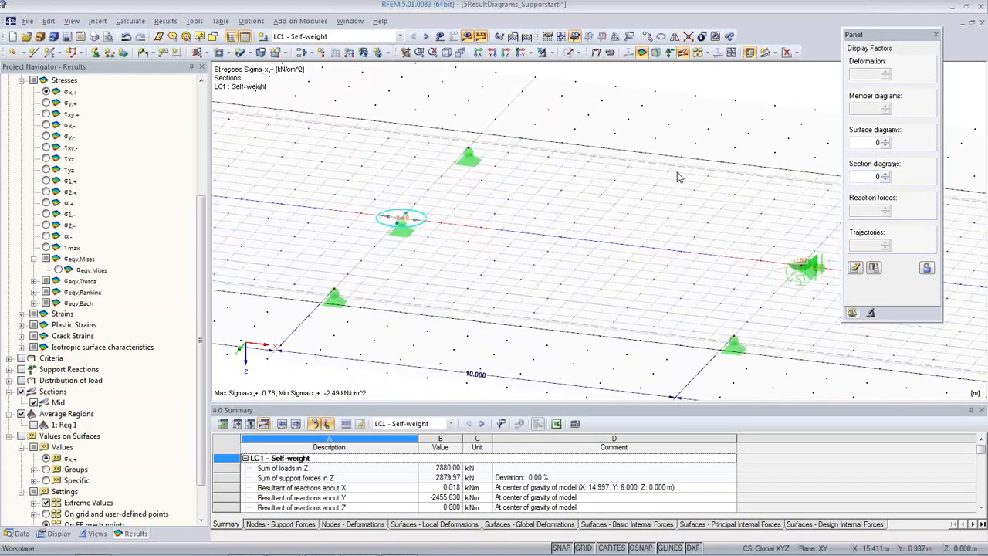
{"action": "scroll", "coordinate": [458, 180], "scroll_direction": "down", "scroll_amount": 2}
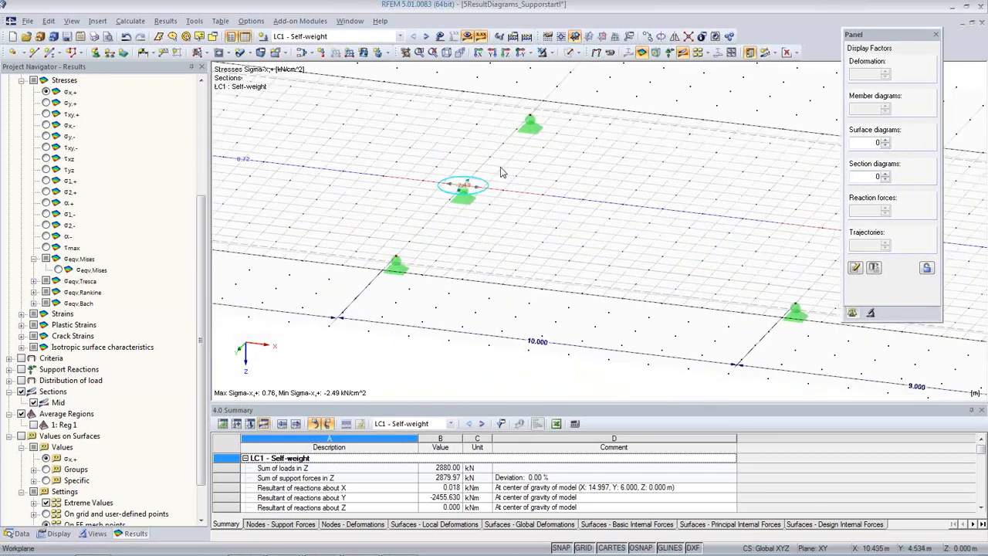
{"action": "scroll", "coordinate": [519, 201], "scroll_direction": "down", "scroll_amount": 1}
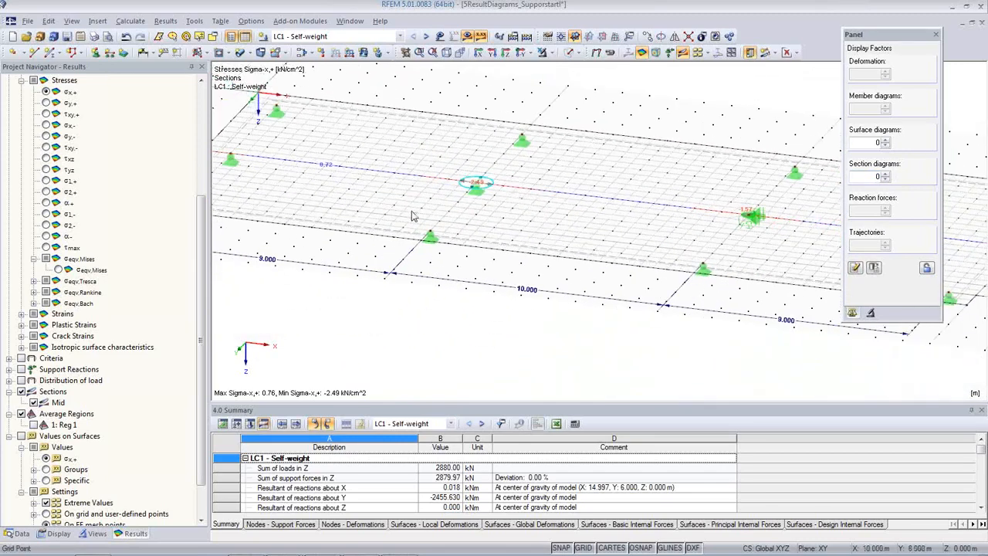
Display the basic internal forces m-x for LC1 and set the section diagrams display factor to 0.125
{"action": "scroll", "coordinate": [44, 176], "scroll_direction": "up", "scroll_amount": 5}
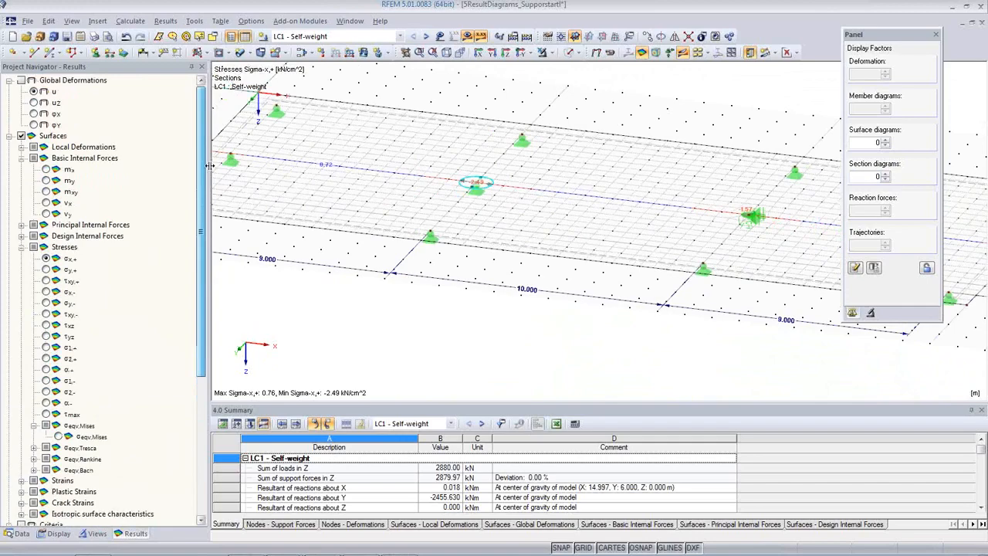
{"action": "left_click", "coordinate": [46, 170]}
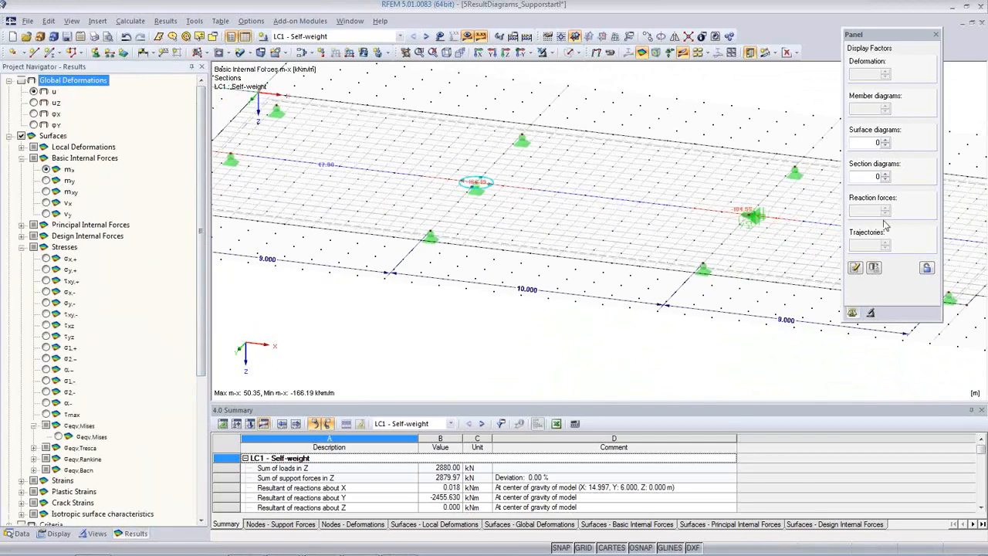
{"action": "left_click", "coordinate": [885, 176]}
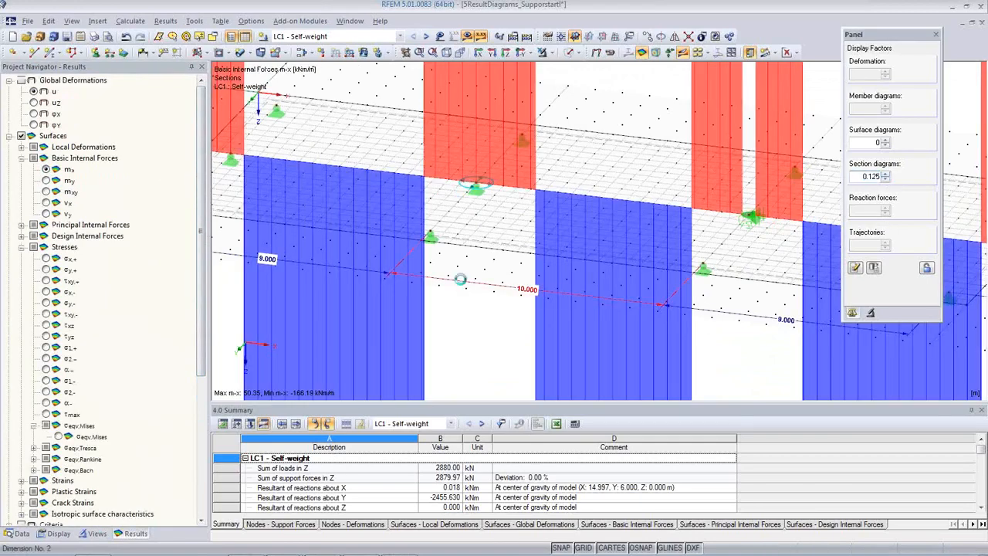
{"action": "scroll", "coordinate": [464, 281], "scroll_direction": "down", "scroll_amount": 3}
{"action": "scroll", "coordinate": [464, 281], "scroll_direction": "up", "scroll_amount": 2}
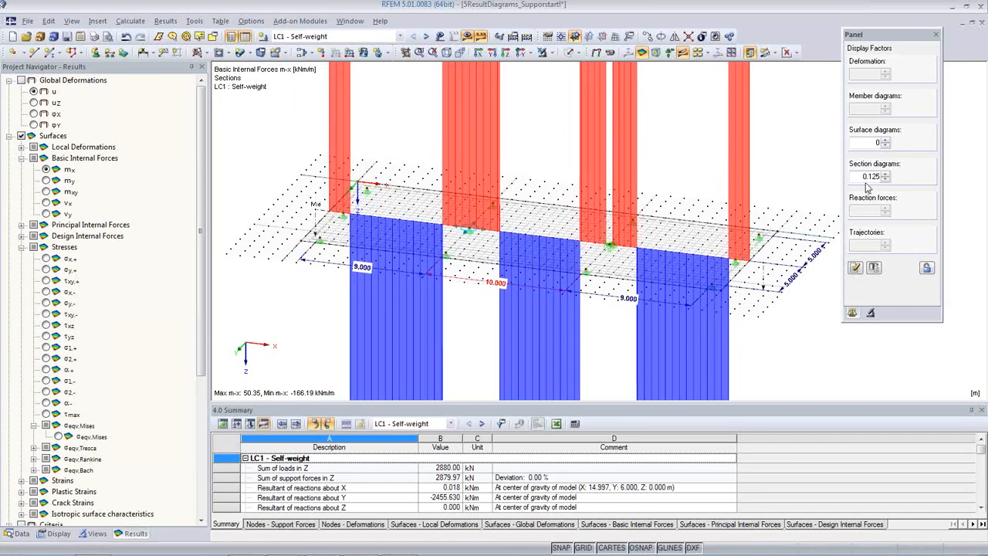
{"action": "left_click", "coordinate": [886, 140]}
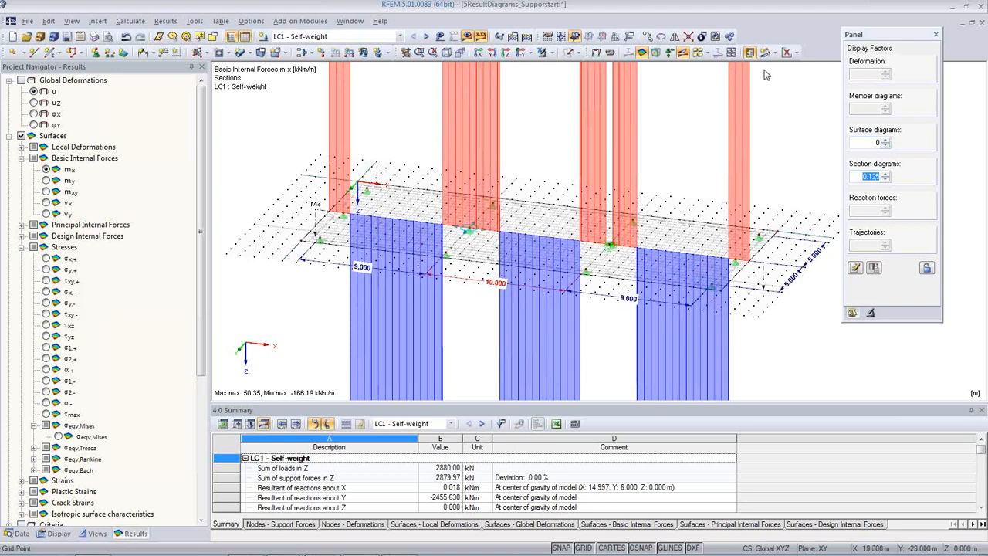
Hide the section results and show the m-x moments on the slab as isobands around the supports
{"action": "left_click", "coordinate": [683, 52]}
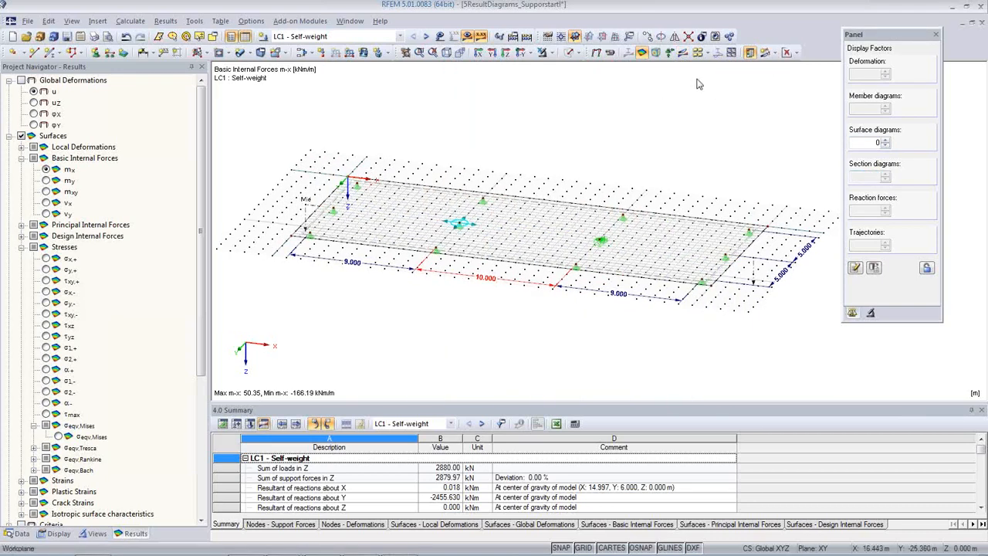
{"action": "scroll", "coordinate": [460, 240], "scroll_direction": "up", "scroll_amount": 8}
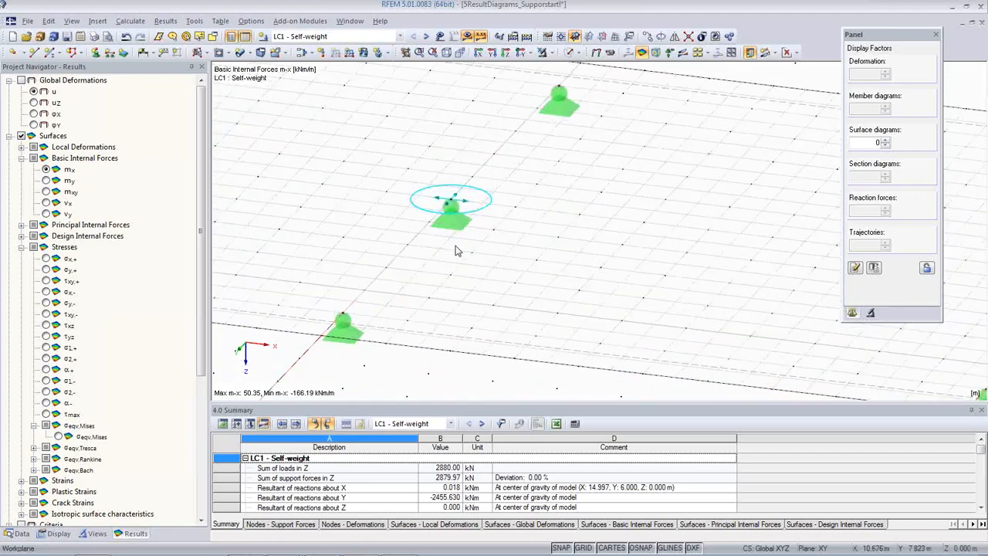
{"action": "scroll", "coordinate": [455, 251], "scroll_direction": "down", "scroll_amount": 3}
{"action": "left_click", "coordinate": [788, 53]}
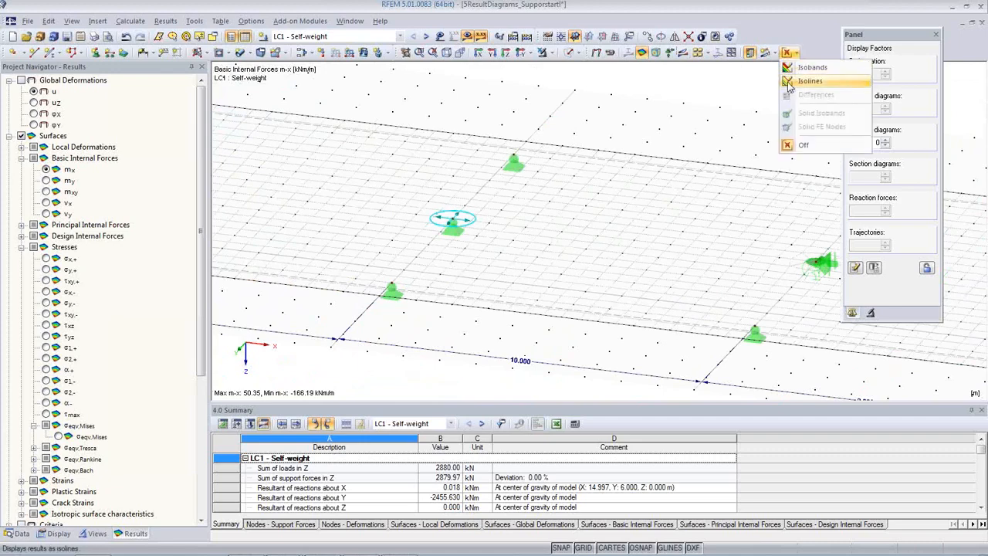
{"action": "left_click", "coordinate": [793, 68]}
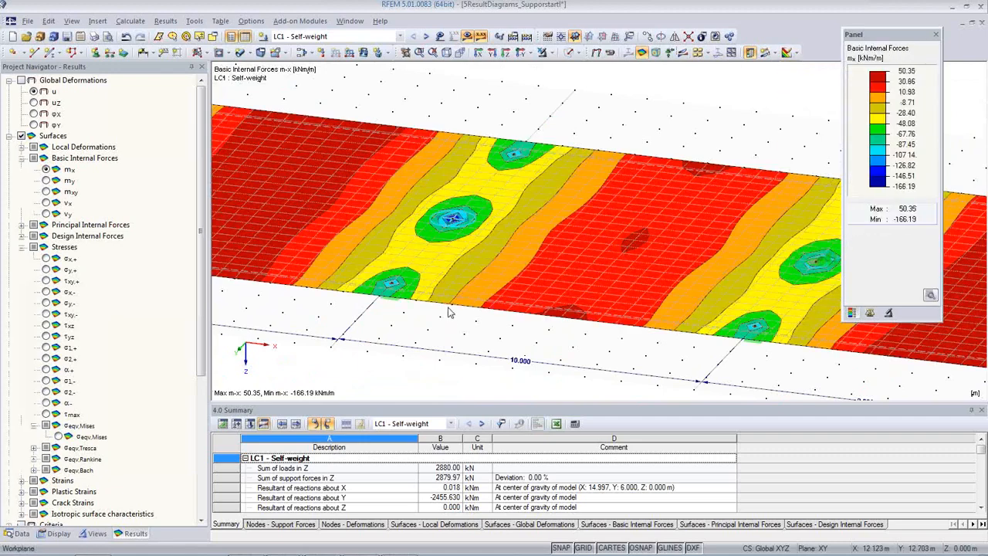
{"action": "middle_click_drag", "start_coordinate": [596, 255], "coordinate": [507, 230]}
{"action": "scroll", "coordinate": [507, 230], "scroll_direction": "up", "scroll_amount": 1}
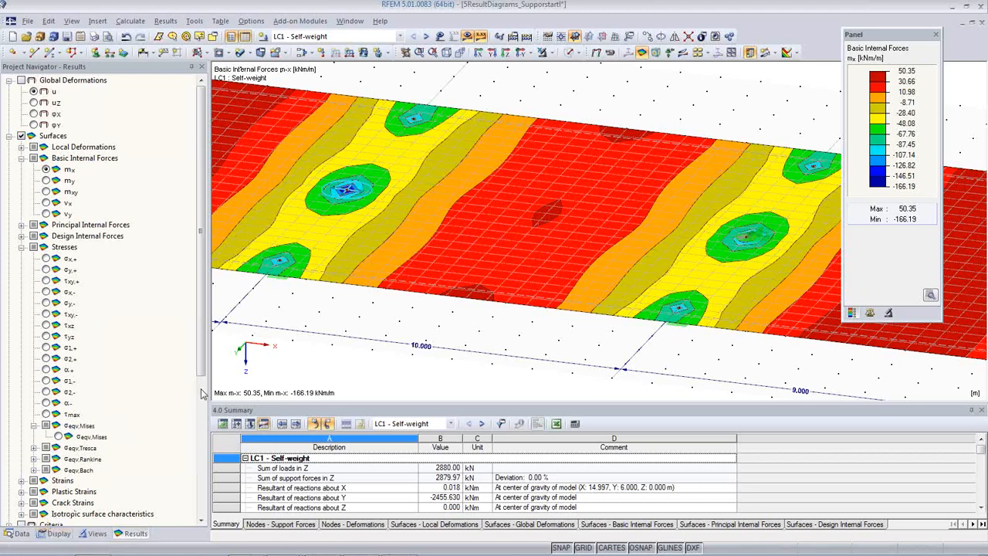
Turn off the display of average regions and expand their display options
{"action": "left_click", "coordinate": [17, 533]}
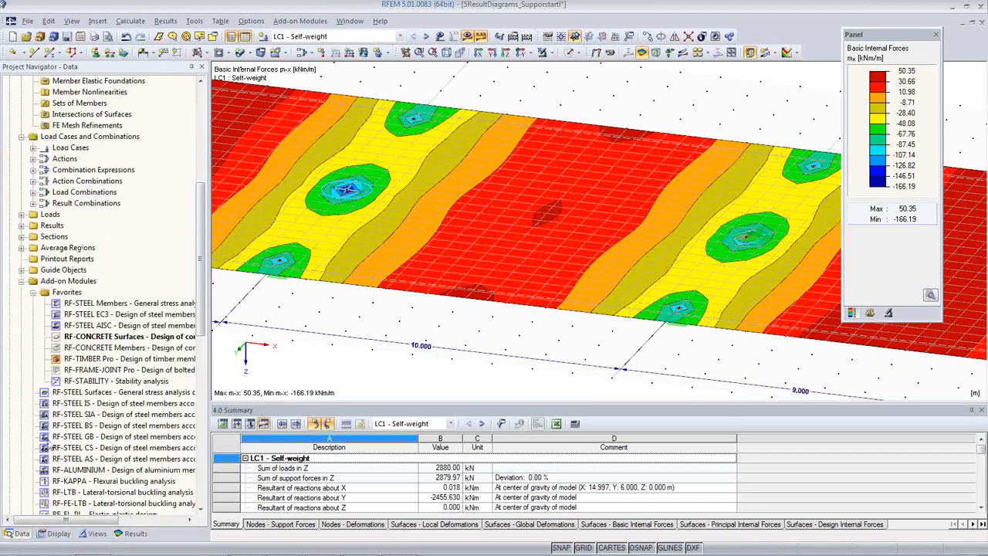
{"action": "left_click", "coordinate": [23, 247]}
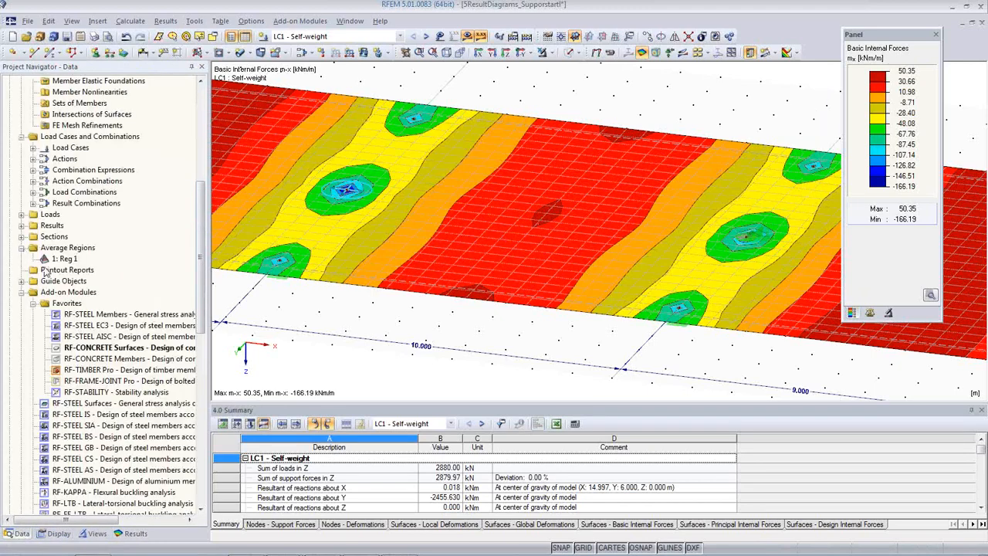
{"action": "left_click", "coordinate": [60, 534]}
{"action": "scroll", "coordinate": [99, 366], "scroll_direction": "down", "scroll_amount": 5}
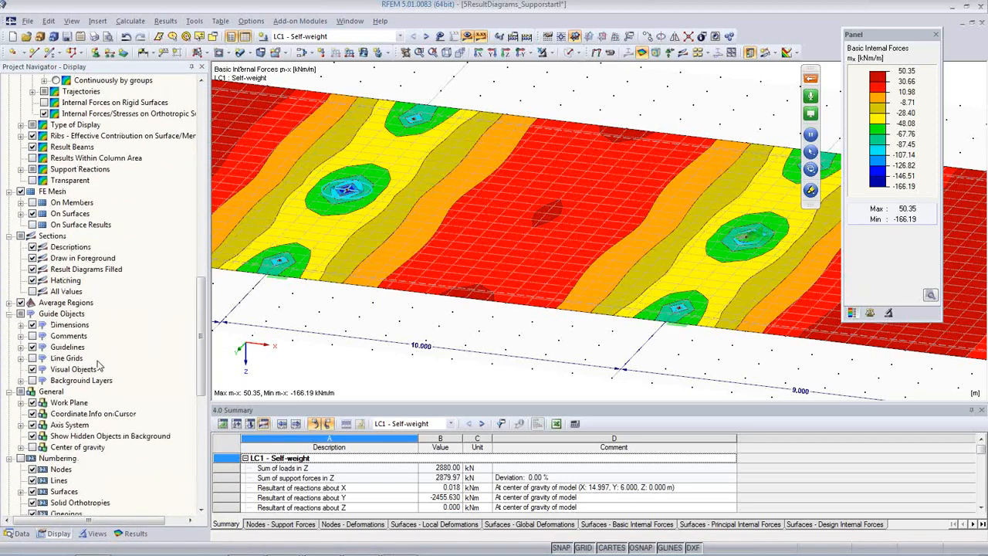
{"action": "scroll", "coordinate": [98, 361], "scroll_direction": "down", "scroll_amount": 1}
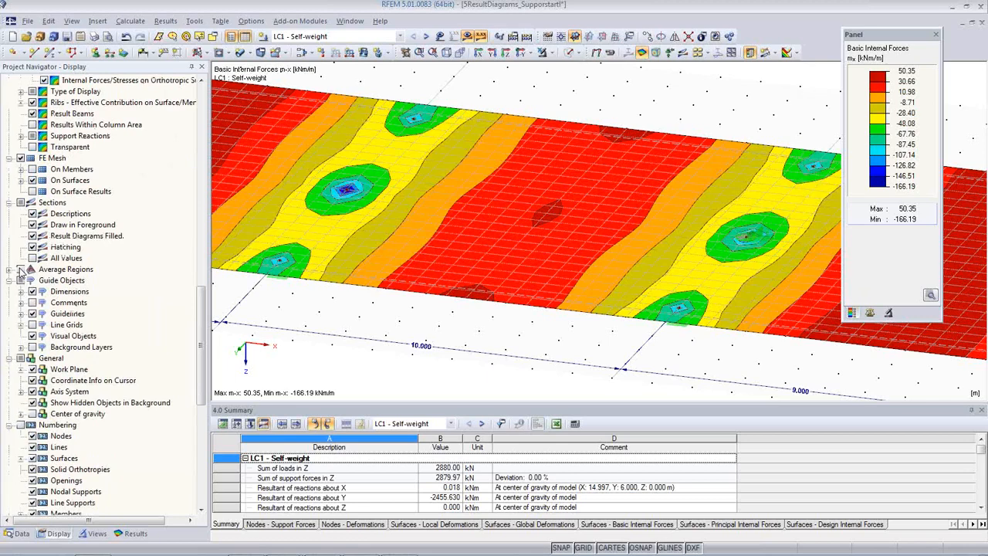
{"action": "left_click", "coordinate": [10, 268]}
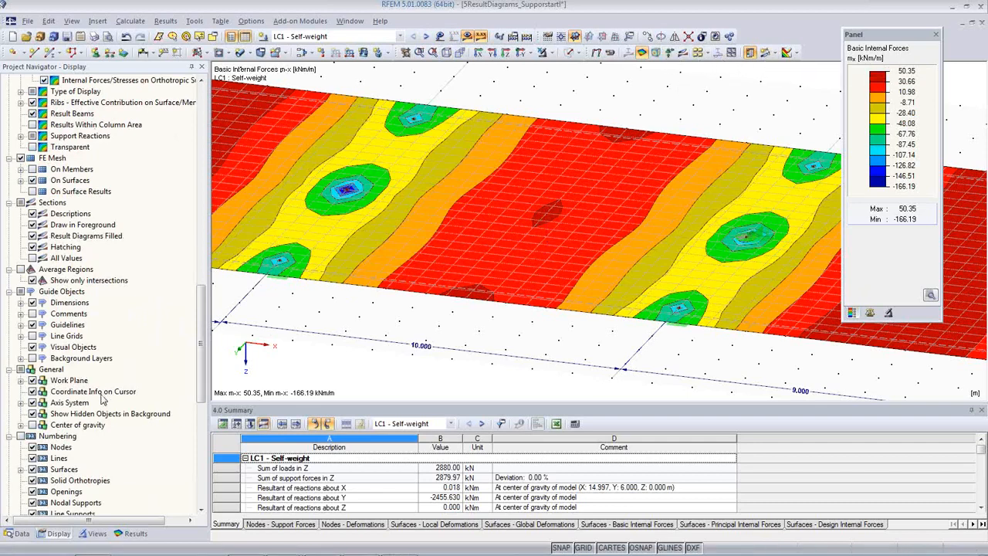
{"action": "scroll", "coordinate": [102, 395], "scroll_direction": "down", "scroll_amount": 1}
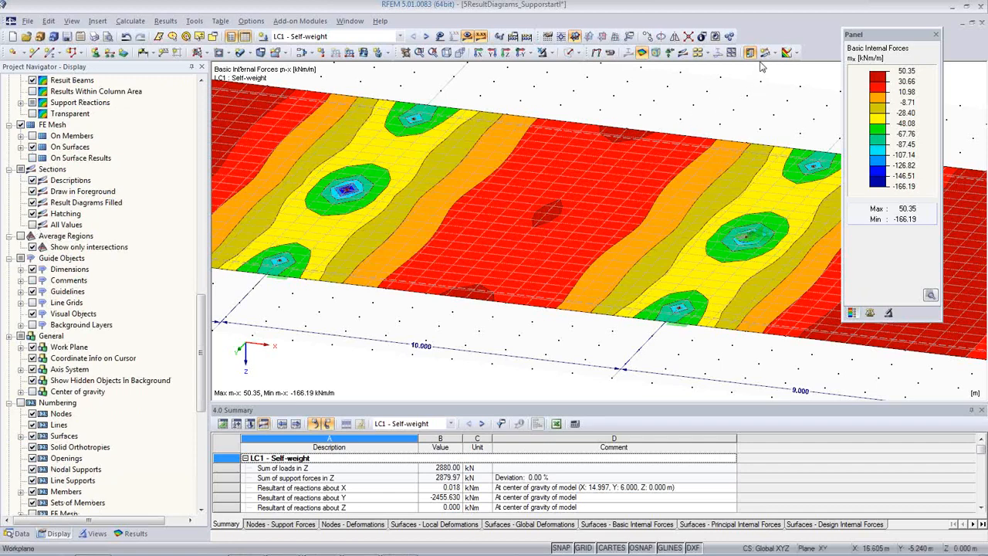
Show the section results over the isobands and set the section diagrams display factor to 1
{"action": "left_click", "coordinate": [682, 52]}
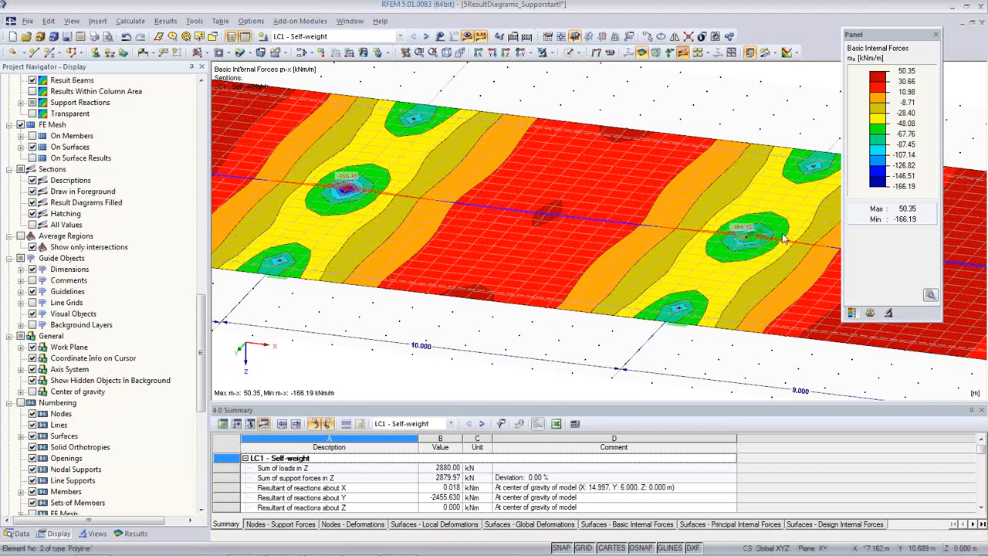
{"action": "left_click", "coordinate": [870, 313]}
{"action": "left_click", "coordinate": [886, 174]}
{"action": "left_click", "coordinate": [886, 175]}
{"action": "left_click", "coordinate": [886, 175]}
{"action": "left_click", "coordinate": [885, 174]}
{"action": "left_click", "coordinate": [886, 174]}
{"action": "middle_click_drag", "start_coordinate": [601, 320], "coordinate": [564, 316]}
{"action": "scroll", "coordinate": [565, 316], "scroll_direction": "down", "scroll_amount": 2}
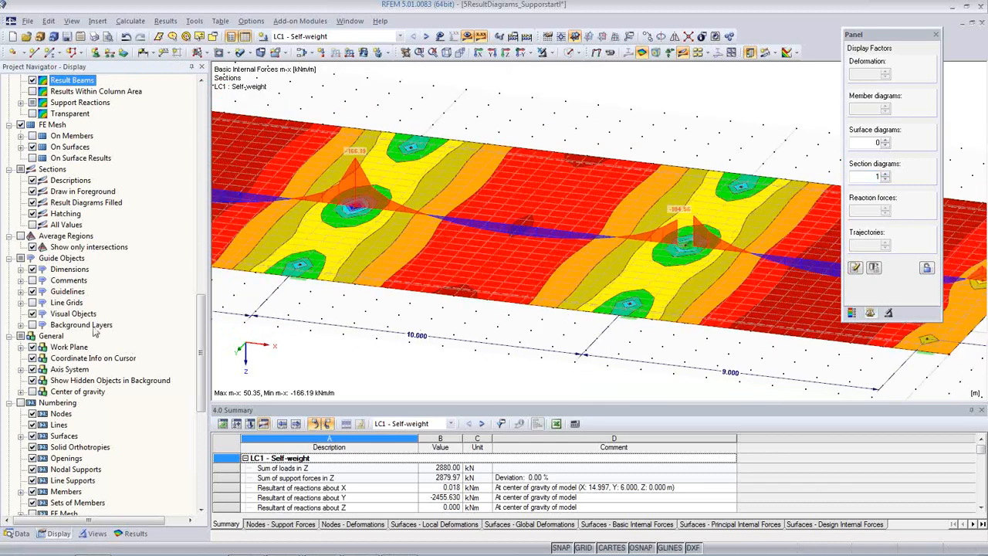
Switch the display of average regions on and off again
{"action": "left_click", "coordinate": [30, 237]}
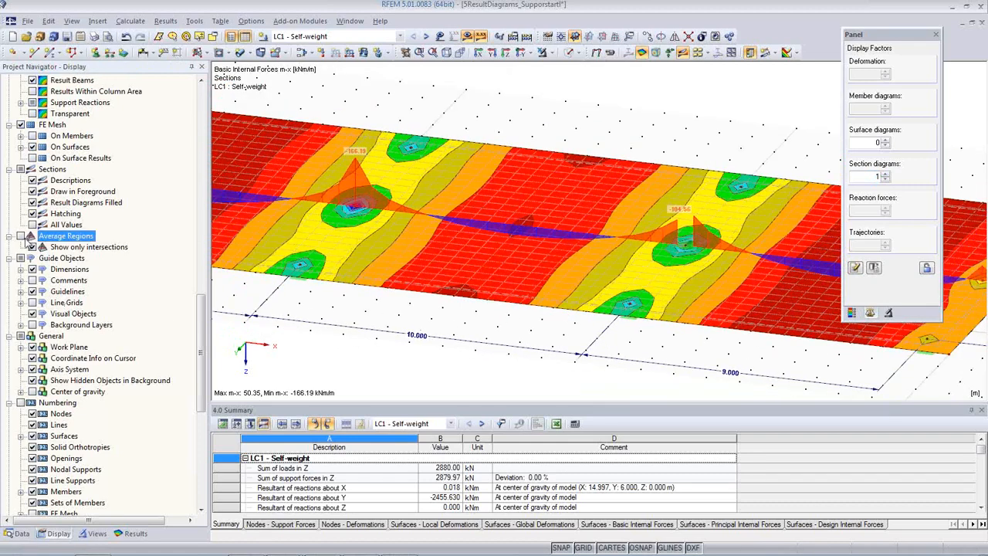
{"action": "left_click", "coordinate": [21, 235]}
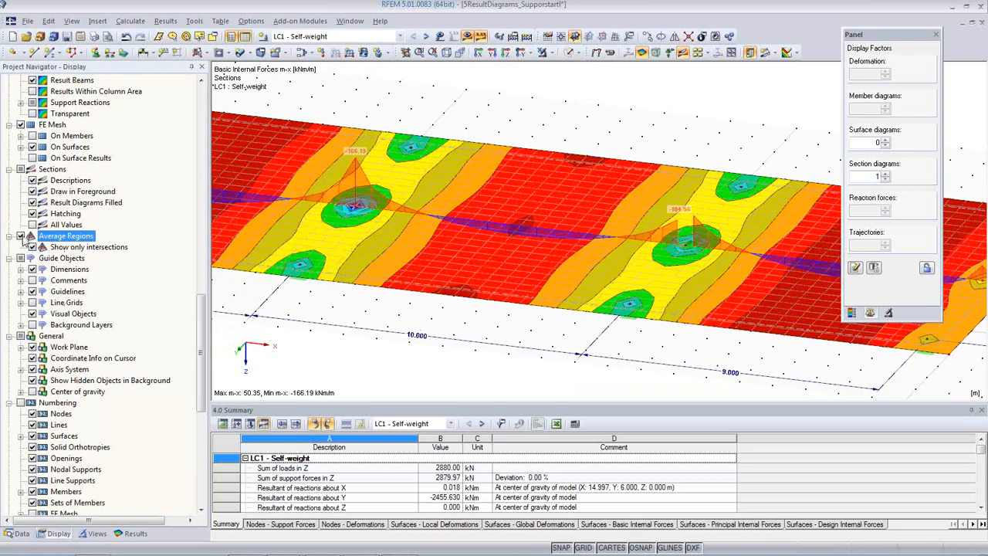
{"action": "middle_click_drag", "start_coordinate": [385, 290], "coordinate": [457, 263]}
{"action": "scroll", "coordinate": [303, 324], "scroll_direction": "down", "scroll_amount": 5}
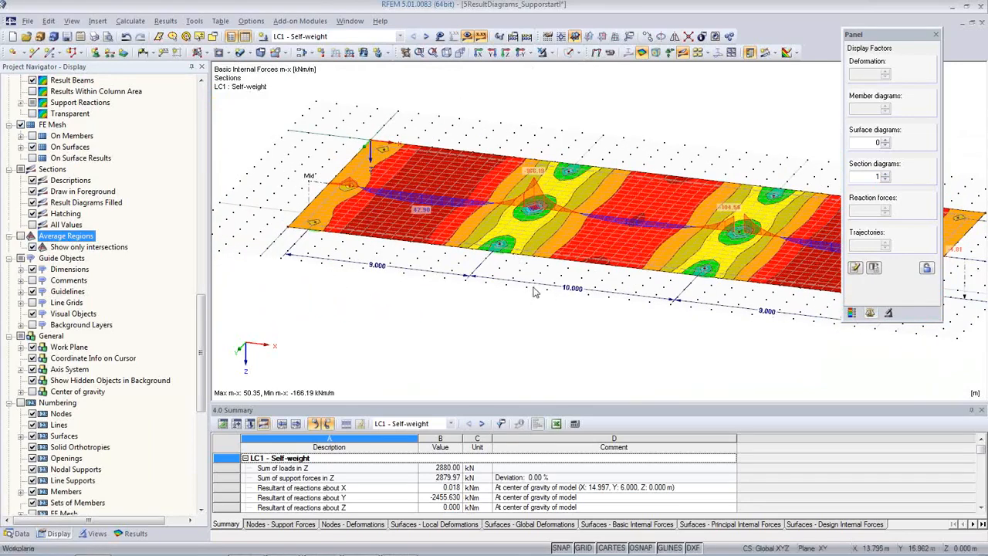
Copy the Mid section onto each of the two long edges of the slab
{"action": "middle_click_drag", "start_coordinate": [548, 292], "coordinate": [489, 284]}
{"action": "scroll", "coordinate": [487, 282], "scroll_direction": "down", "scroll_amount": 1}
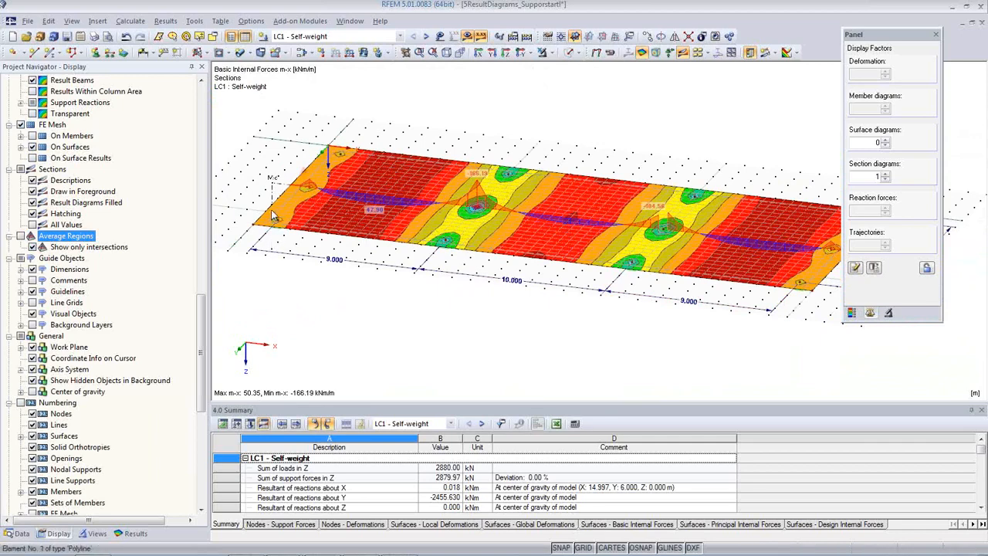
{"action": "scroll", "coordinate": [279, 192], "scroll_direction": "up", "scroll_amount": 2}
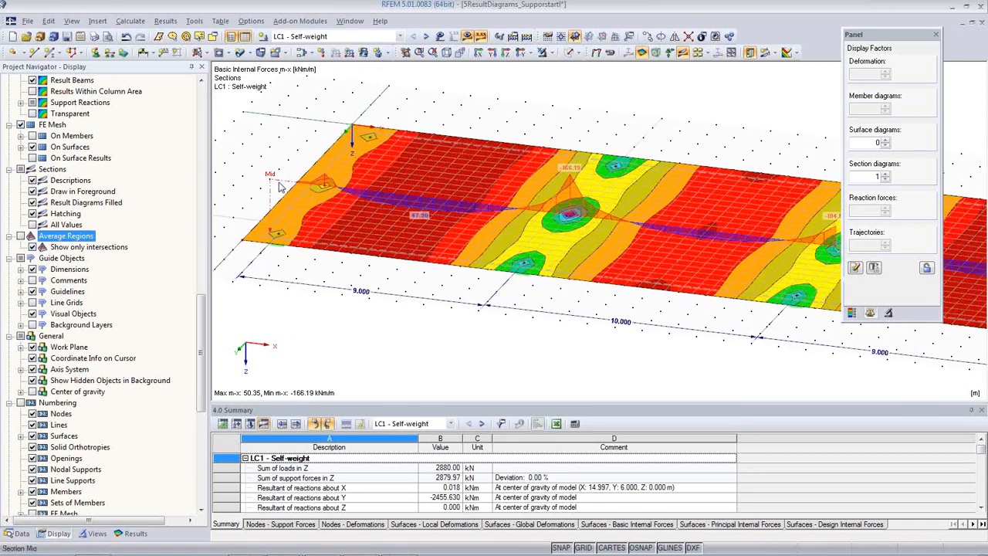
{"action": "left_click", "coordinate": [280, 188]}
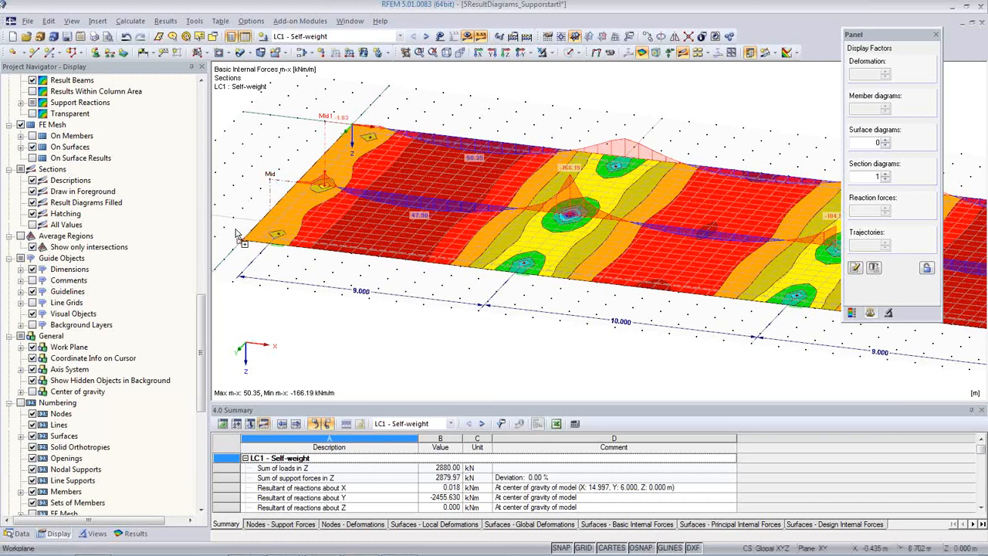
{"action": "middle_click_drag", "start_coordinate": [217, 242], "coordinate": [324, 247]}
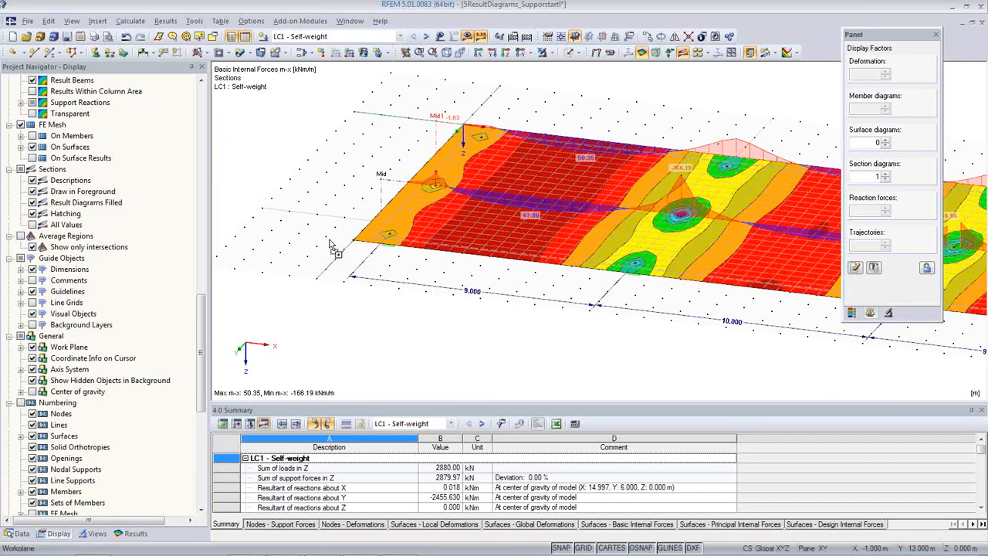
{"action": "left_click", "coordinate": [327, 245]}
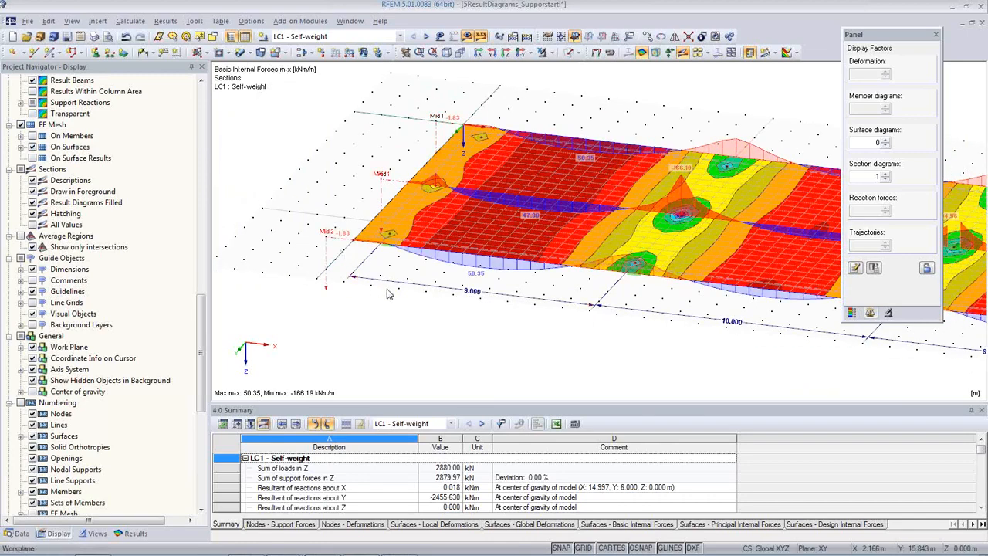
{"action": "middle_click_drag", "start_coordinate": [368, 269], "coordinate": [314, 241]}
{"action": "scroll", "coordinate": [344, 253], "scroll_direction": "down", "scroll_amount": 2}
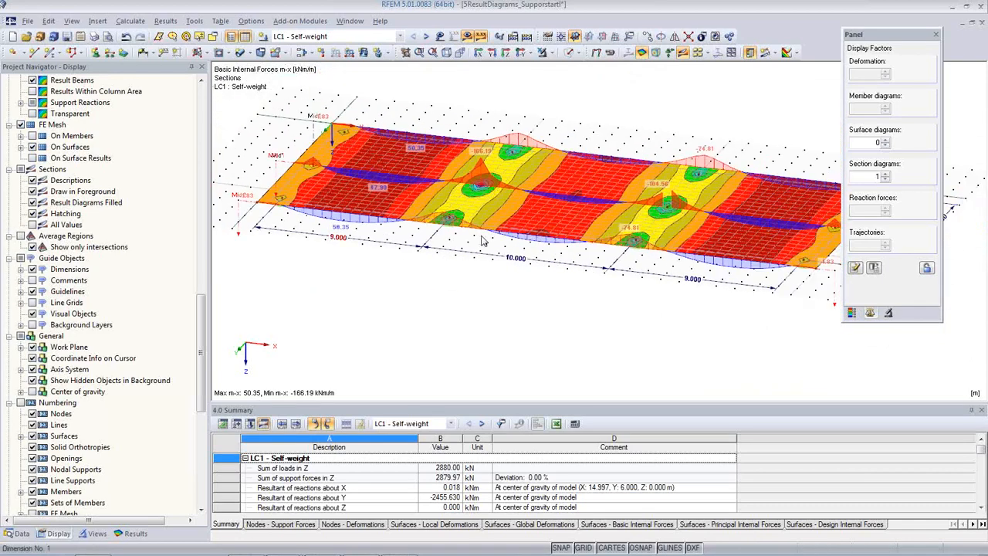
Cut a section across the slab from (10, 14, 0) to (10, -2, 0) m and review its result diagrams
{"action": "left_click", "coordinate": [766, 54]}
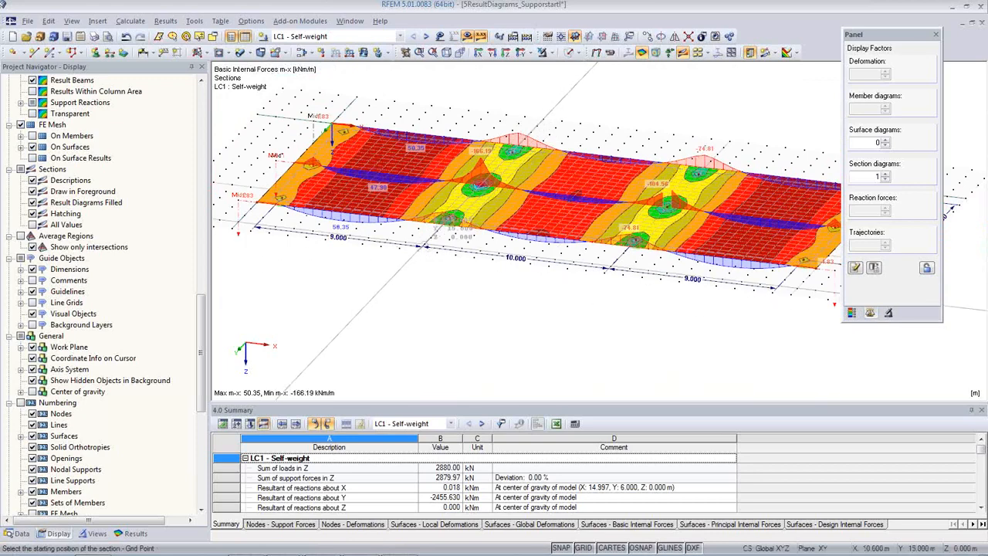
{"action": "left_click", "coordinate": [421, 245]}
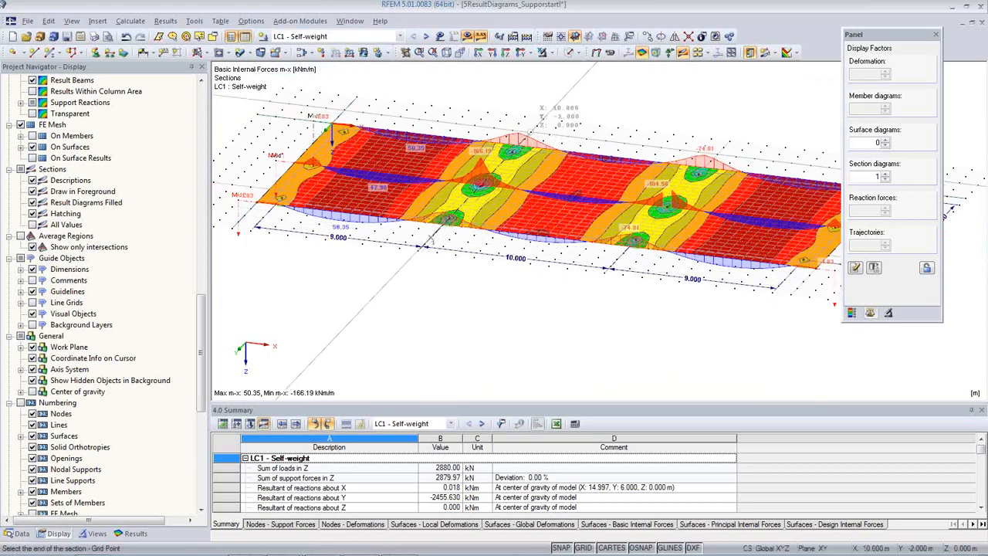
{"action": "left_click", "coordinate": [538, 136]}
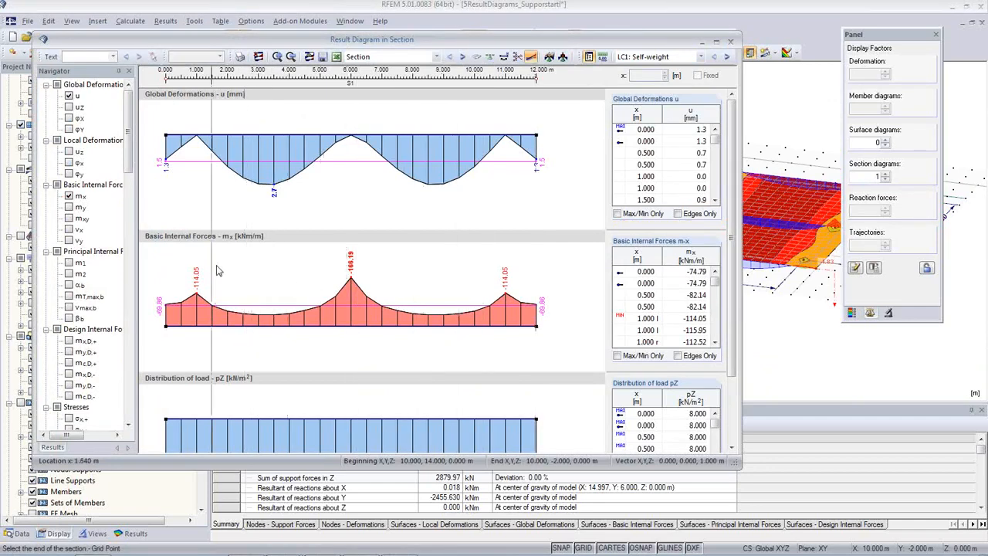
{"action": "scroll", "coordinate": [396, 322], "scroll_direction": "down", "scroll_amount": 4}
{"action": "scroll", "coordinate": [396, 323], "scroll_direction": "up", "scroll_amount": 4}
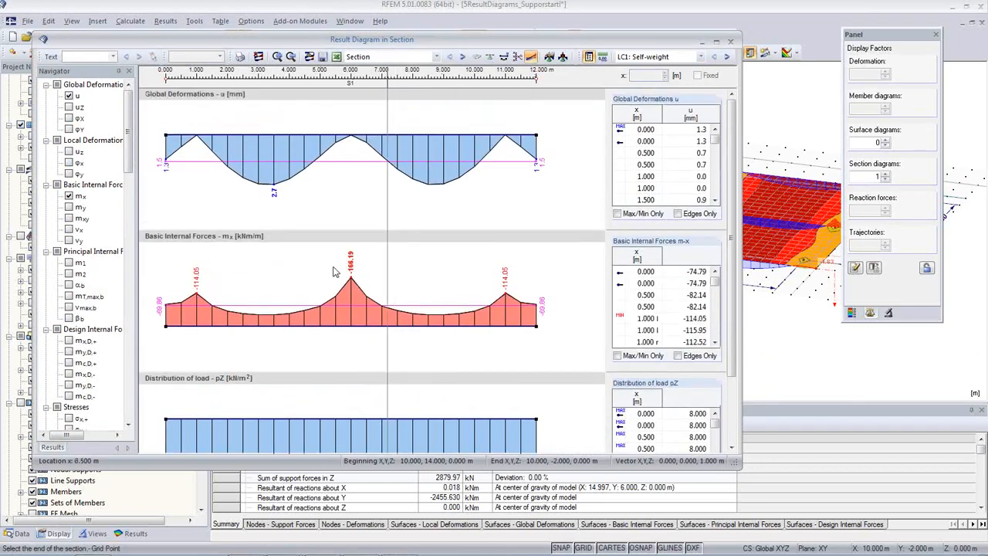
Save the crosswise section under the name A and close its result diagram
{"action": "left_click", "coordinate": [322, 56]}
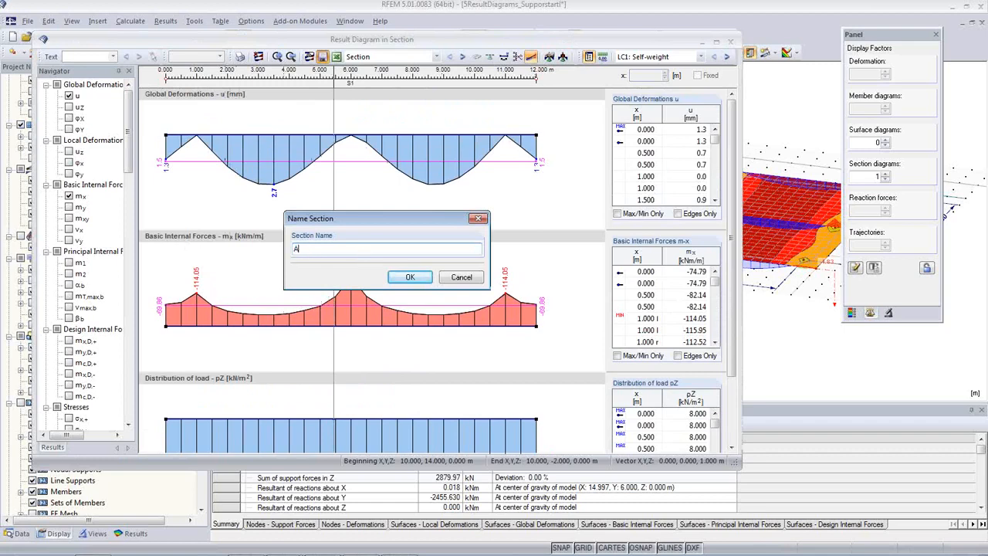
{"action": "type", "text": "A"}
{"action": "left_click", "coordinate": [403, 278]}
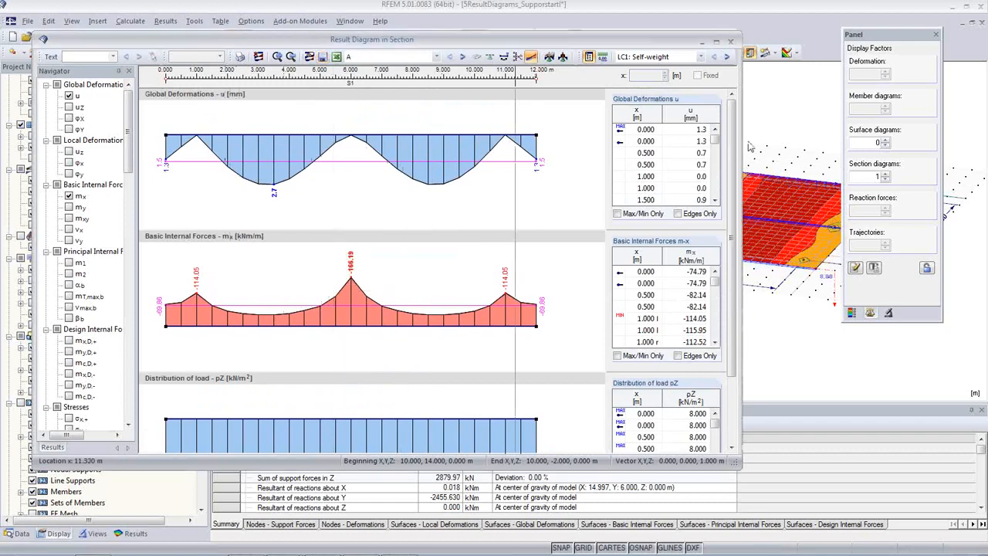
{"action": "left_click", "coordinate": [732, 42]}
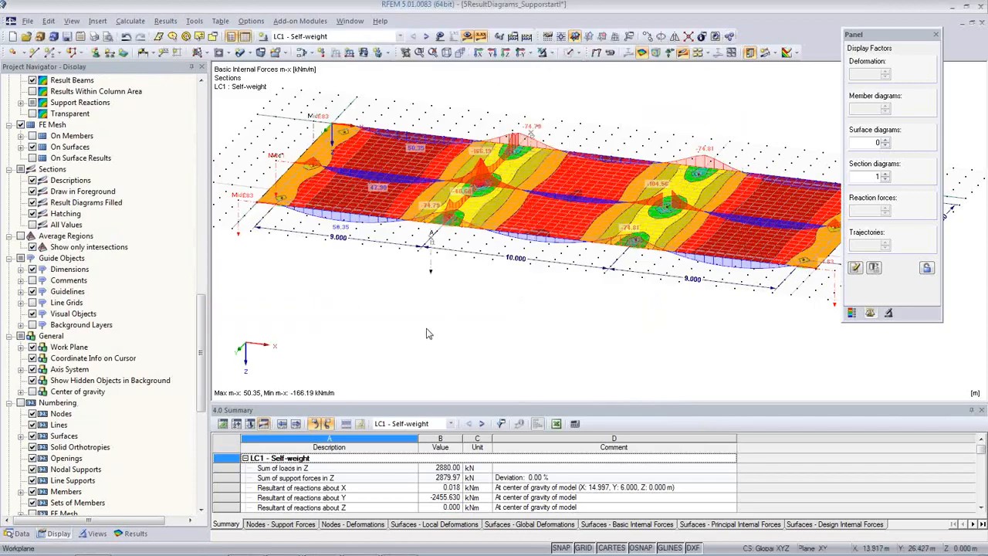
{"action": "middle_click_drag", "start_coordinate": [455, 276], "coordinate": [479, 262], "text": "ctrl"}
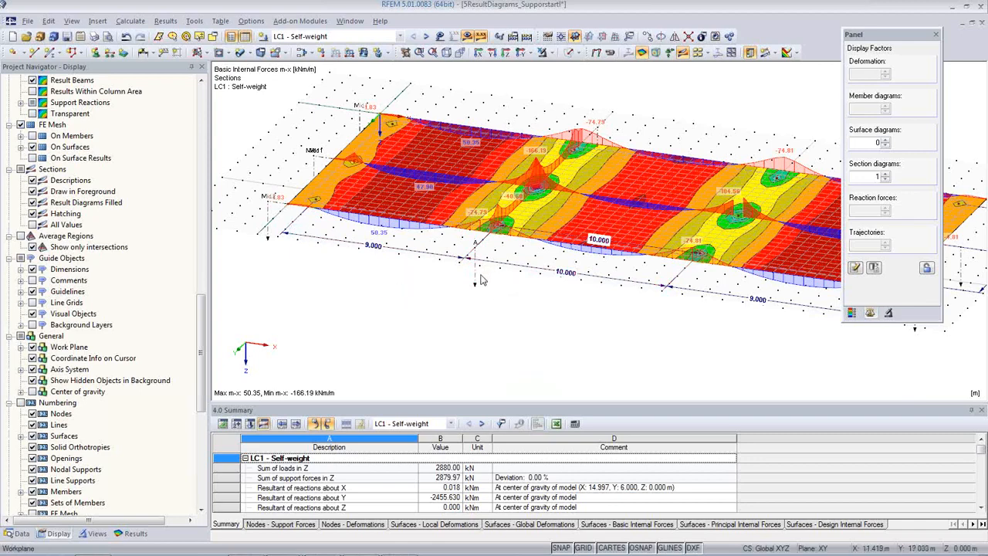
Copy section A once onto the slab's first support row with a displacement of dX -9.000 m
{"action": "scroll", "coordinate": [482, 268], "scroll_direction": "up", "scroll_amount": 2}
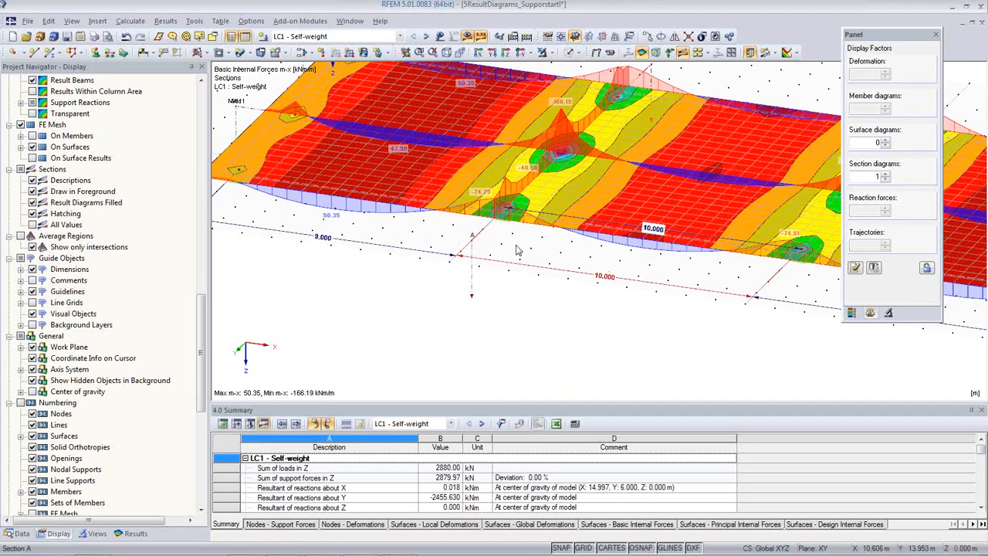
{"action": "scroll", "coordinate": [472, 266], "scroll_direction": "up", "scroll_amount": 2}
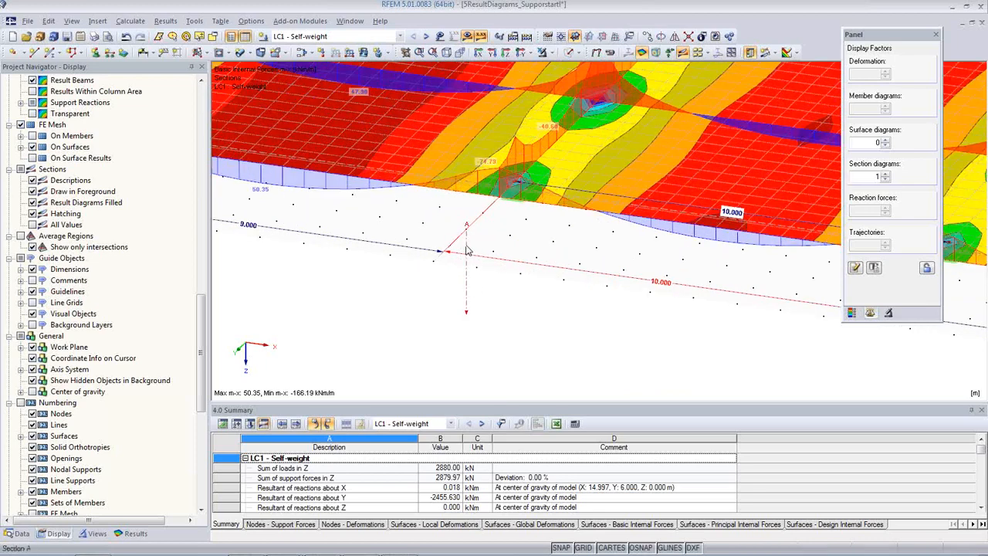
{"action": "left_click", "coordinate": [648, 37]}
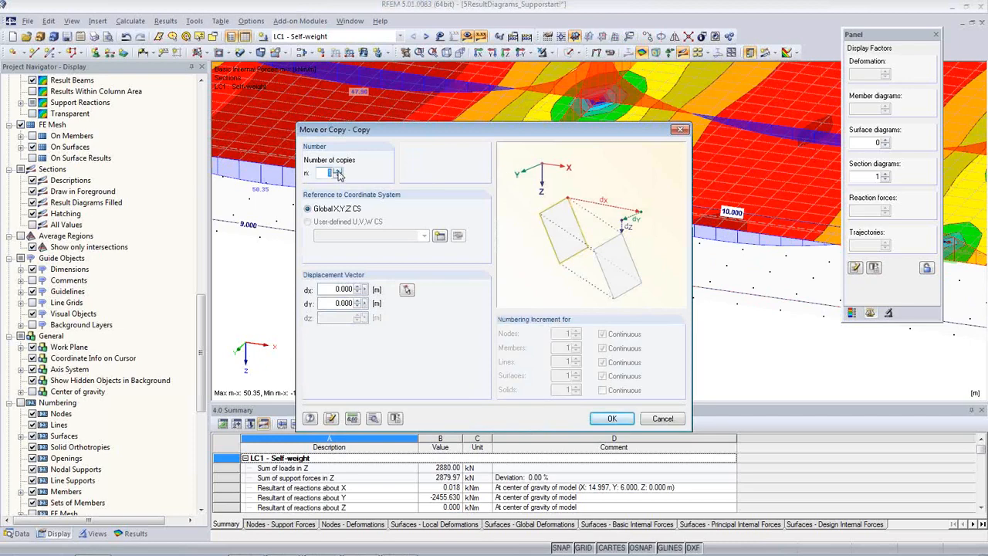
{"action": "left_click", "coordinate": [407, 289]}
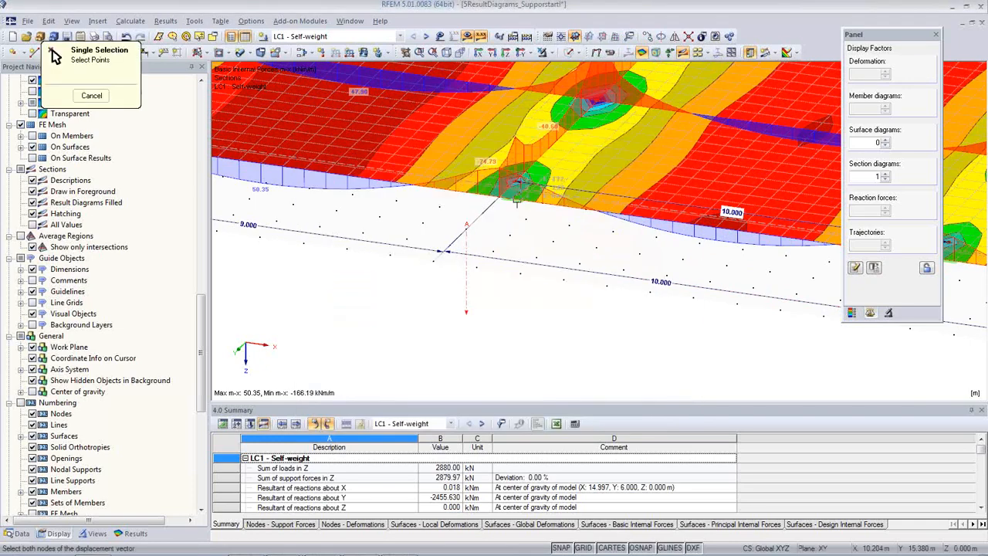
{"action": "middle_click_drag", "start_coordinate": [386, 241], "coordinate": [635, 314]}
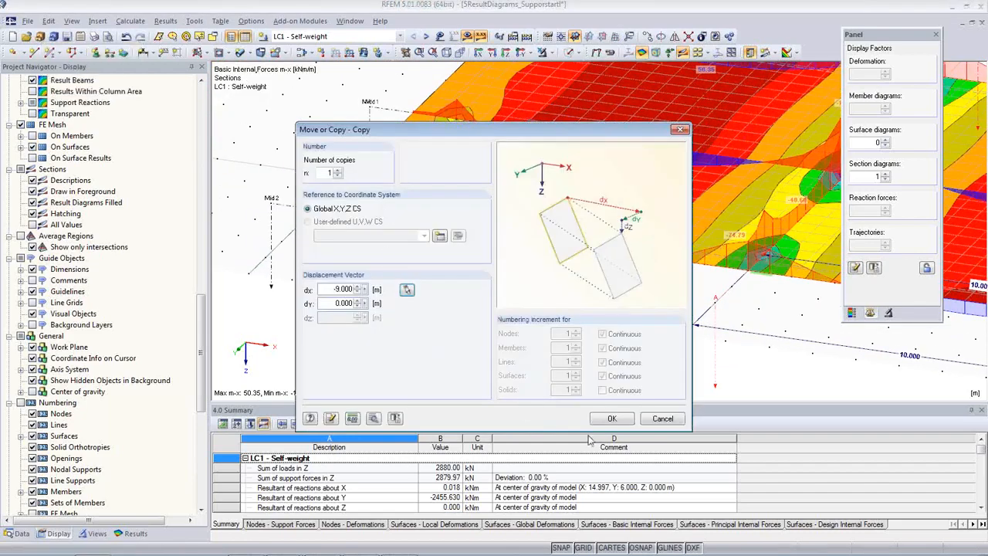
{"action": "left_click", "coordinate": [598, 421]}
{"action": "scroll", "coordinate": [432, 301], "scroll_direction": "down", "scroll_amount": 5}
{"action": "scroll", "coordinate": [432, 301], "scroll_direction": "up", "scroll_amount": 3}
{"action": "middle_click_drag", "start_coordinate": [506, 330], "coordinate": [465, 304]}
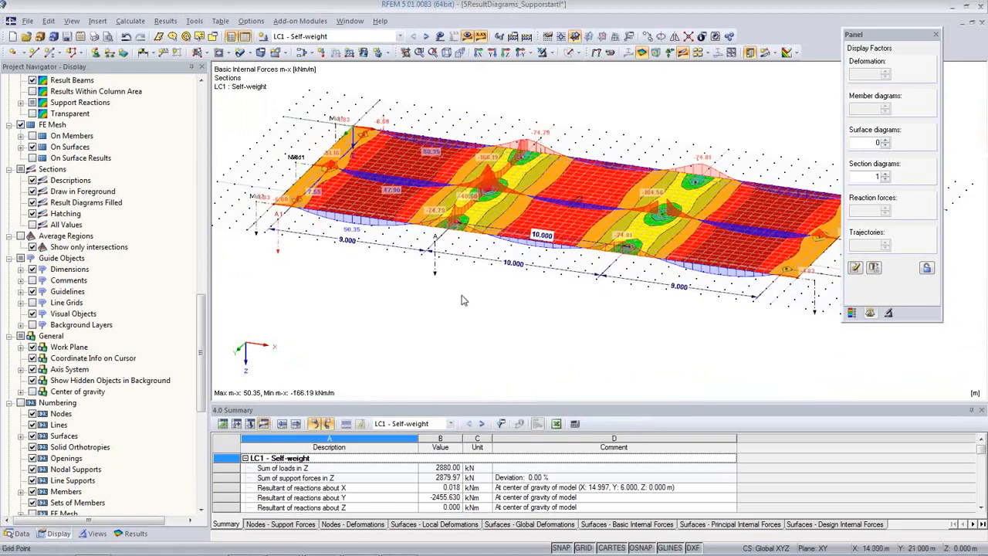
Copy section A into the first bay and set the X coordinates of the copy's edge points to 5.5 m
{"action": "scroll", "coordinate": [439, 266], "scroll_direction": "up", "scroll_amount": 2}
{"action": "scroll", "coordinate": [439, 266], "scroll_direction": "up", "scroll_amount": 1}
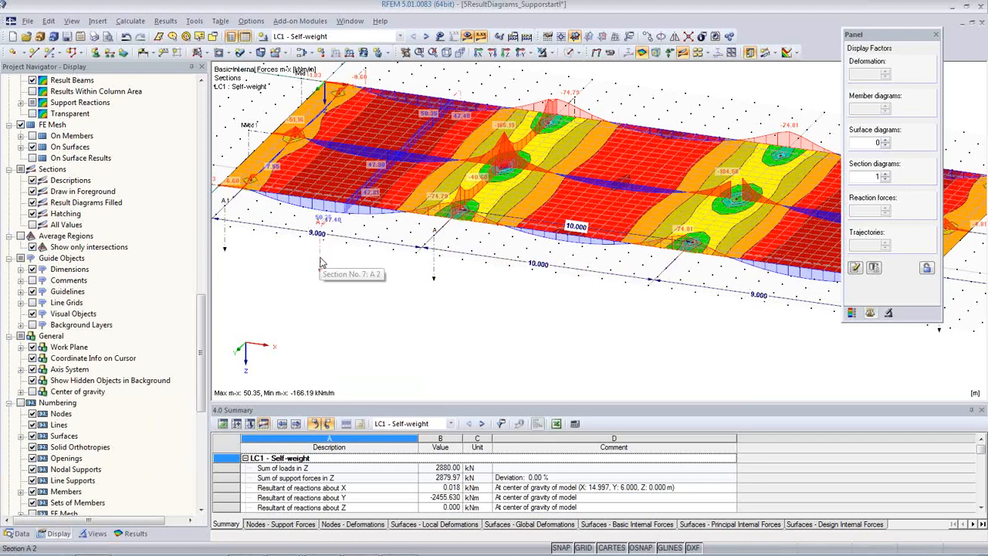
{"action": "double_click", "coordinate": [322, 263]}
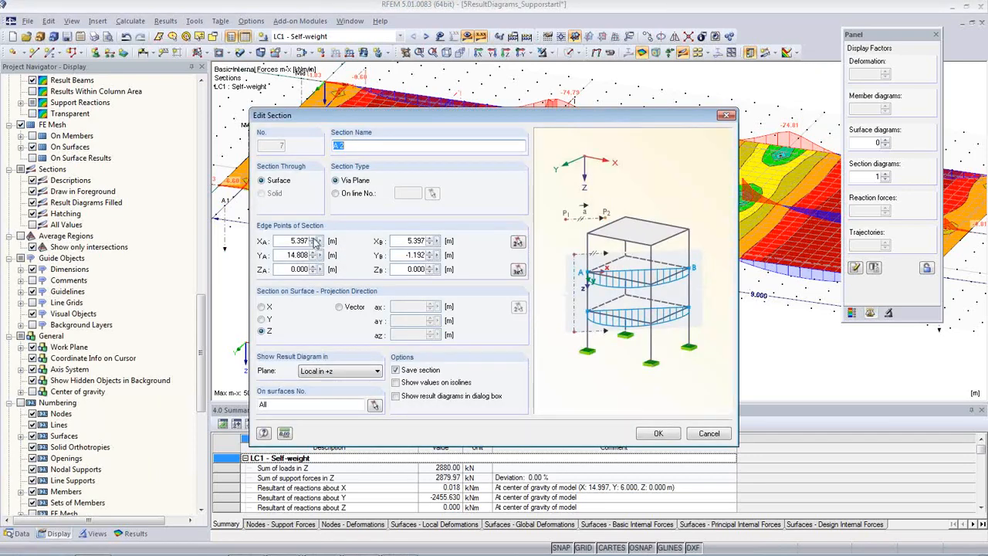
{"action": "left_click_drag", "start_coordinate": [289, 241], "coordinate": [325, 241]}
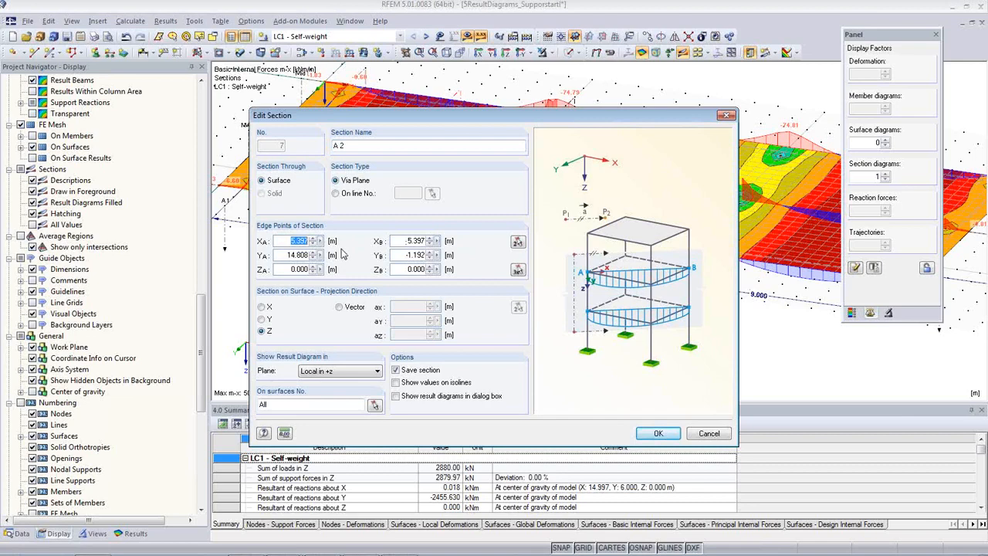
{"action": "type", "text": ".5"}
{"action": "left_click_drag", "start_coordinate": [404, 241], "coordinate": [426, 240]}
{"action": "left_click", "coordinate": [662, 434]}
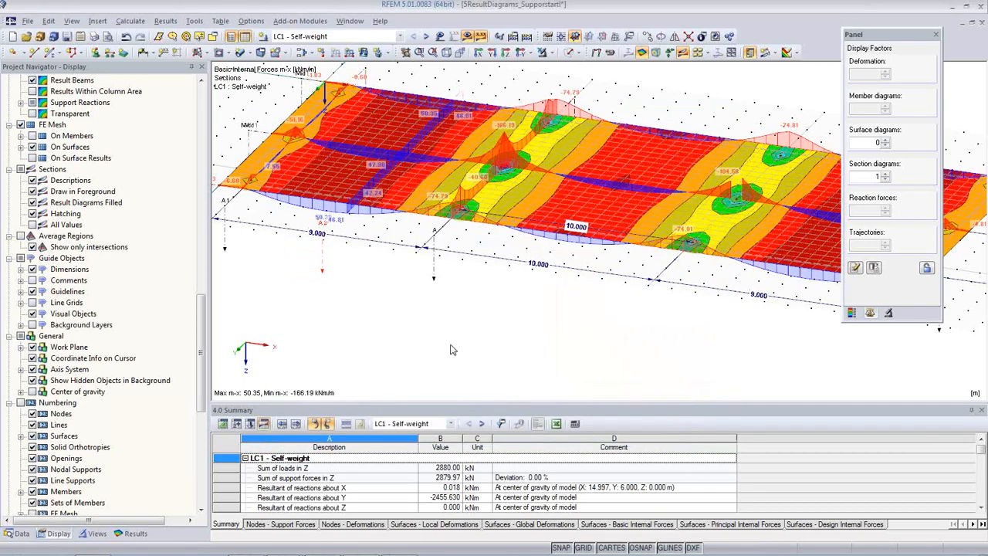
Turn off the isobands so only the section diagrams are displayed, and show the average regions
{"action": "middle_click_drag", "start_coordinate": [354, 225], "coordinate": [347, 258]}
{"action": "scroll", "coordinate": [409, 291], "scroll_direction": "down", "scroll_amount": 3}
{"action": "scroll", "coordinate": [419, 293], "scroll_direction": "up", "scroll_amount": 3}
{"action": "middle_click_drag", "start_coordinate": [500, 318], "coordinate": [372, 276]}
{"action": "scroll", "coordinate": [409, 249], "scroll_direction": "up", "scroll_amount": 3}
{"action": "middle_click_drag", "start_coordinate": [437, 247], "coordinate": [389, 362]}
{"action": "left_click", "coordinate": [787, 52]}
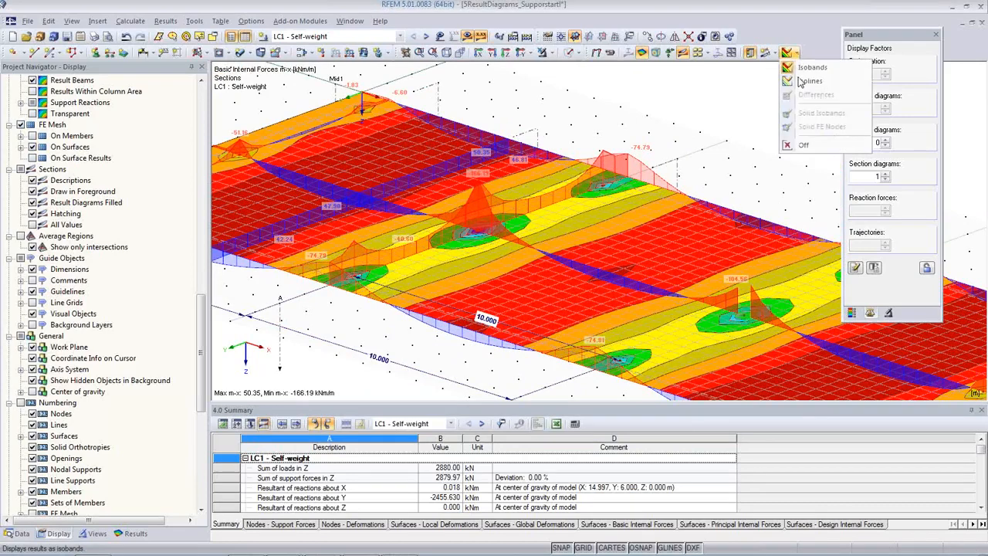
{"action": "left_click", "coordinate": [788, 147]}
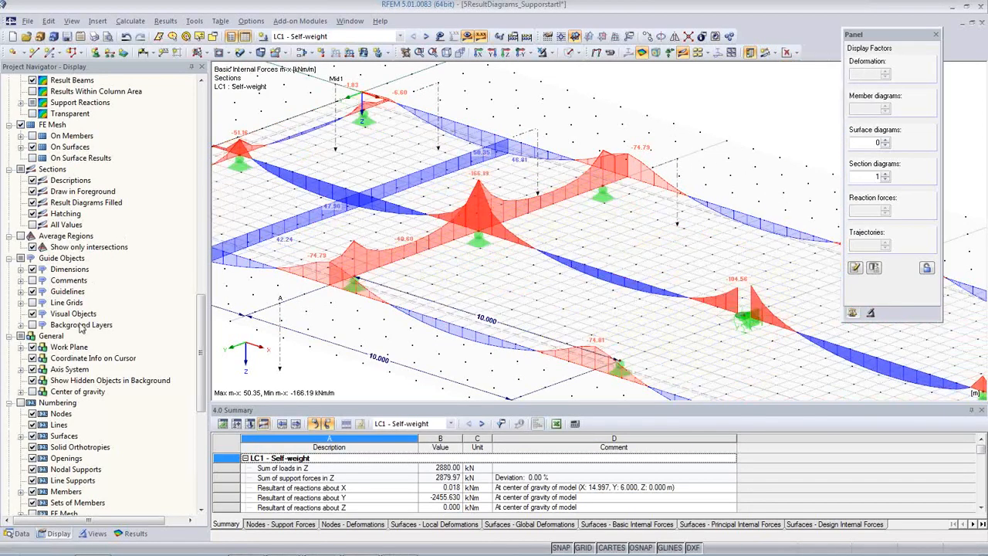
{"action": "left_click", "coordinate": [23, 236]}
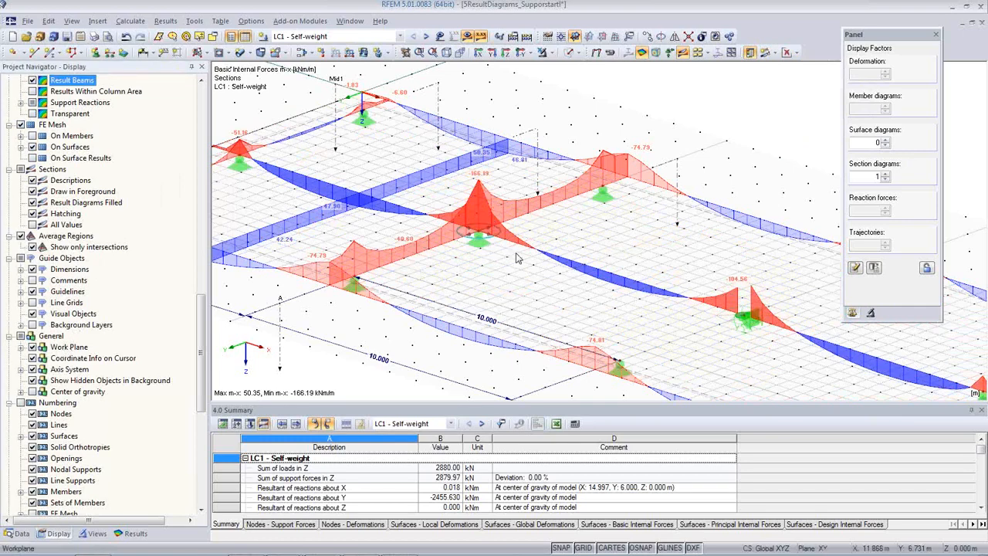
In the RF-CONCRETE Surfaces details, apply the averaged internal forces in the defined average region for the ULS calculation
{"action": "left_click", "coordinate": [400, 38]}
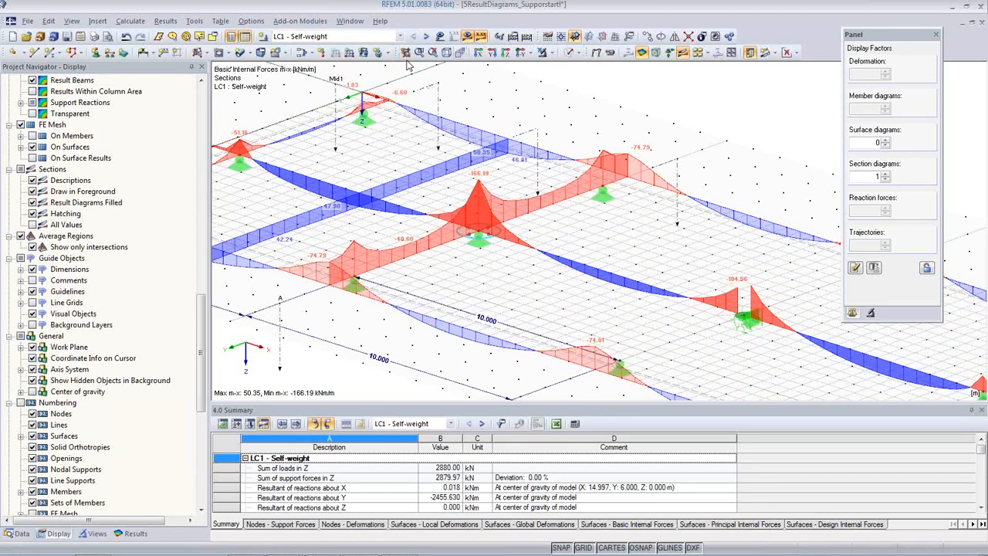
{"action": "left_click", "coordinate": [19, 533]}
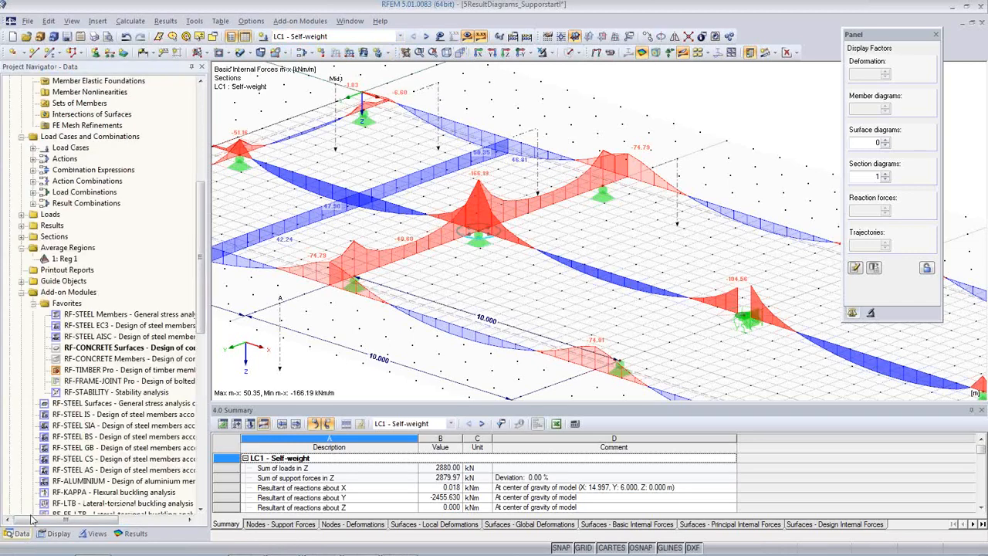
{"action": "double_click", "coordinate": [131, 349]}
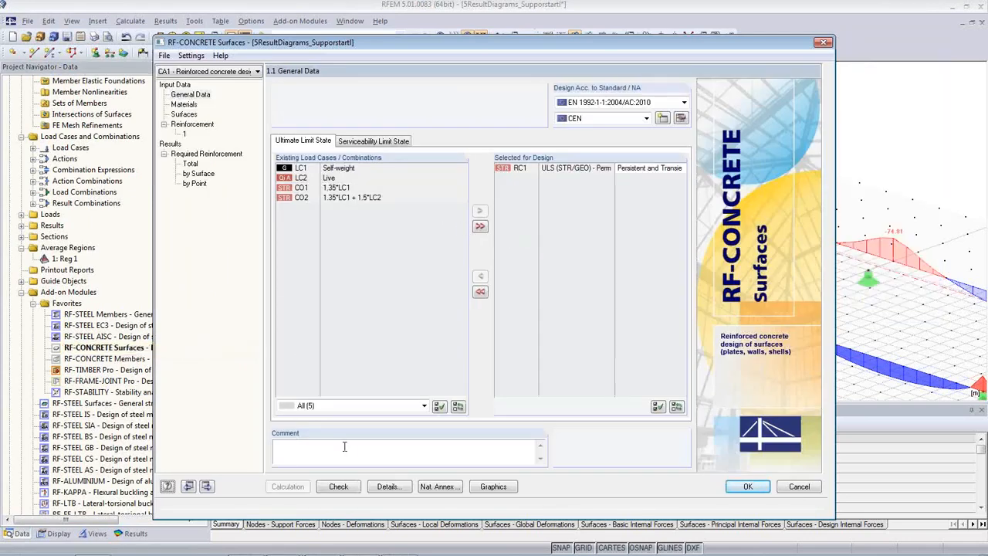
{"action": "left_click", "coordinate": [390, 487]}
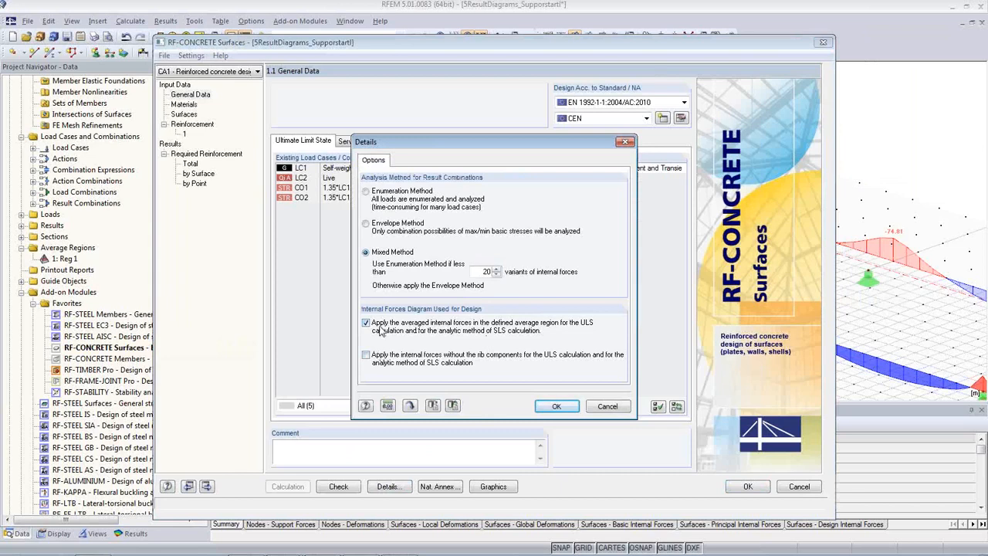
{"action": "left_click", "coordinate": [366, 324]}
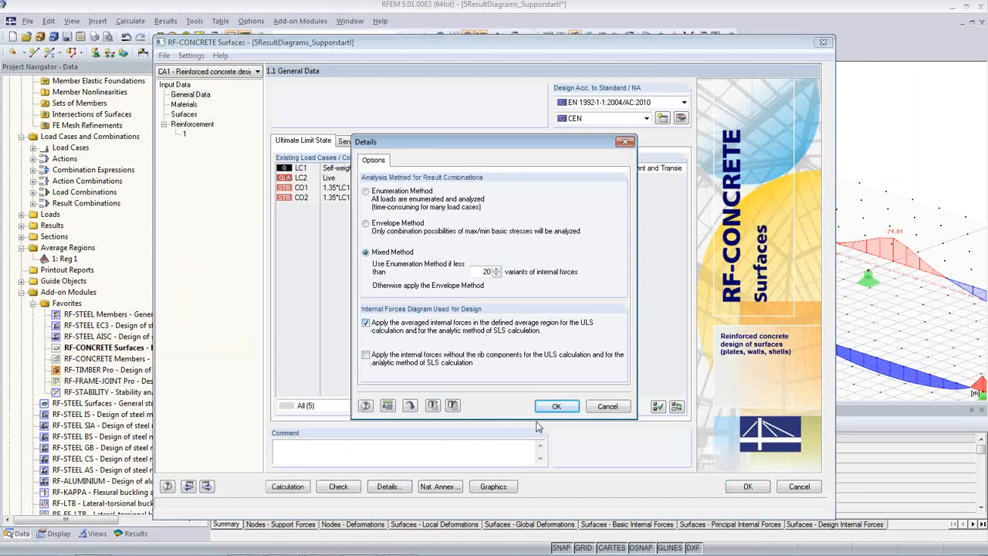
{"action": "left_click", "coordinate": [565, 412]}
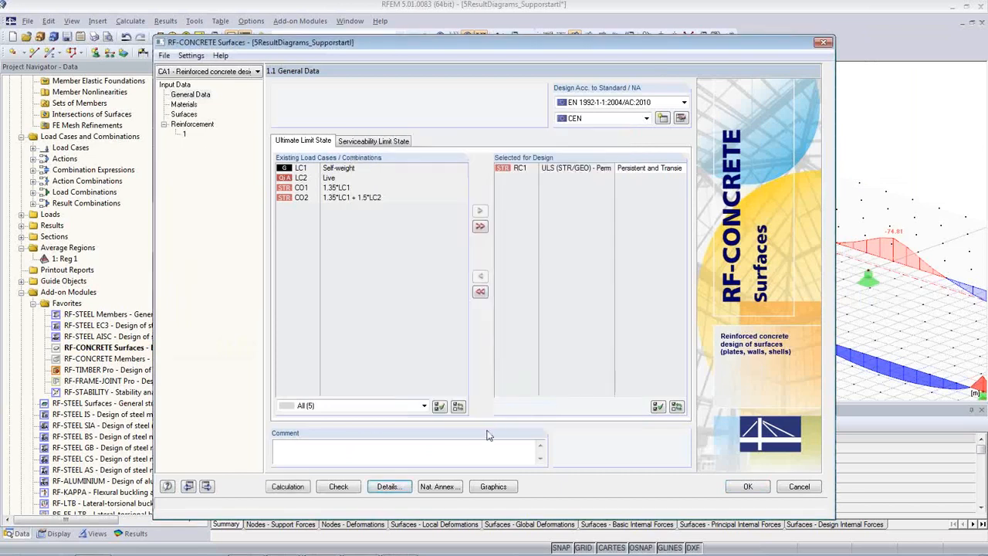
Calculate the reinforced concrete design and select RF-CONCRETE Surfaces CA1 as the displayed result case
{"action": "left_click", "coordinate": [288, 488]}
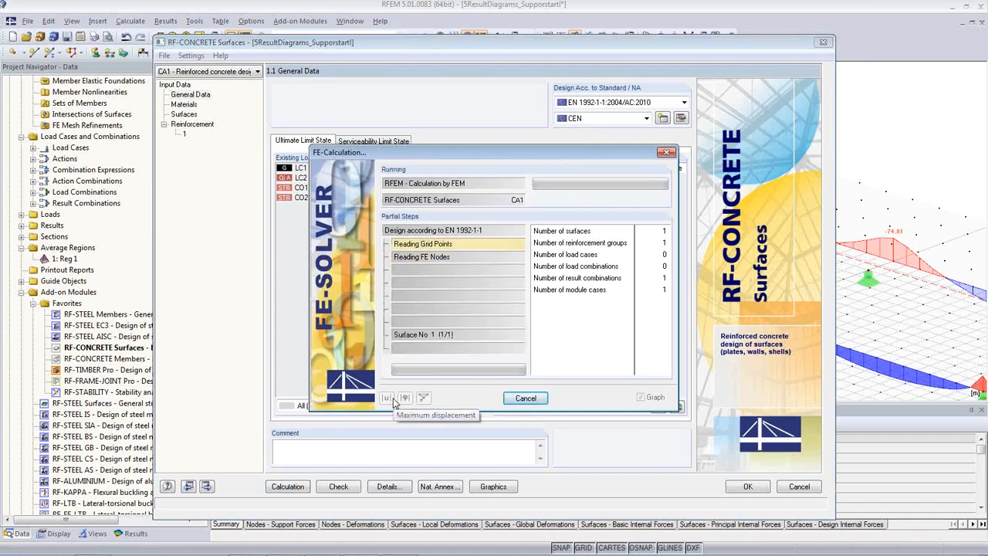
{"action": "left_click", "coordinate": [742, 488]}
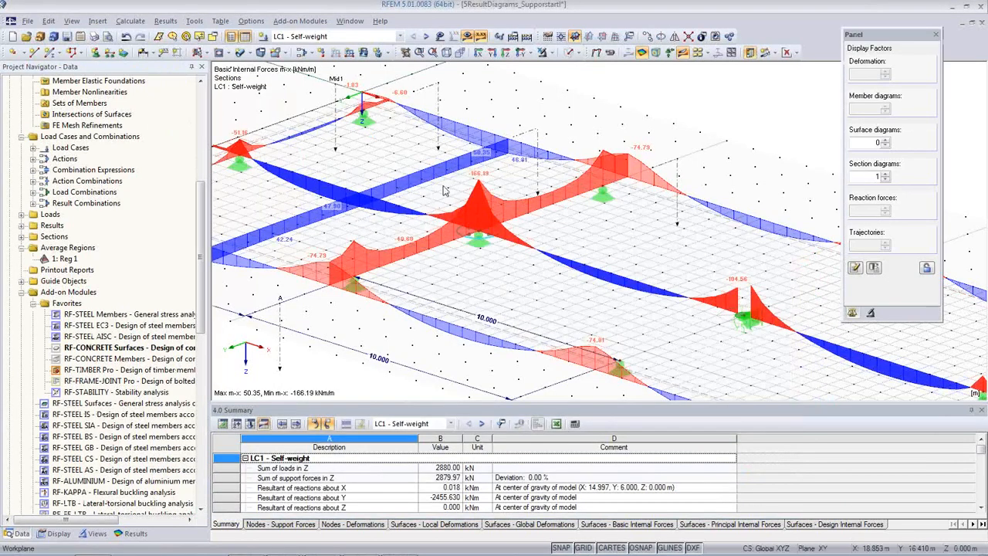
{"action": "left_click", "coordinate": [400, 36]}
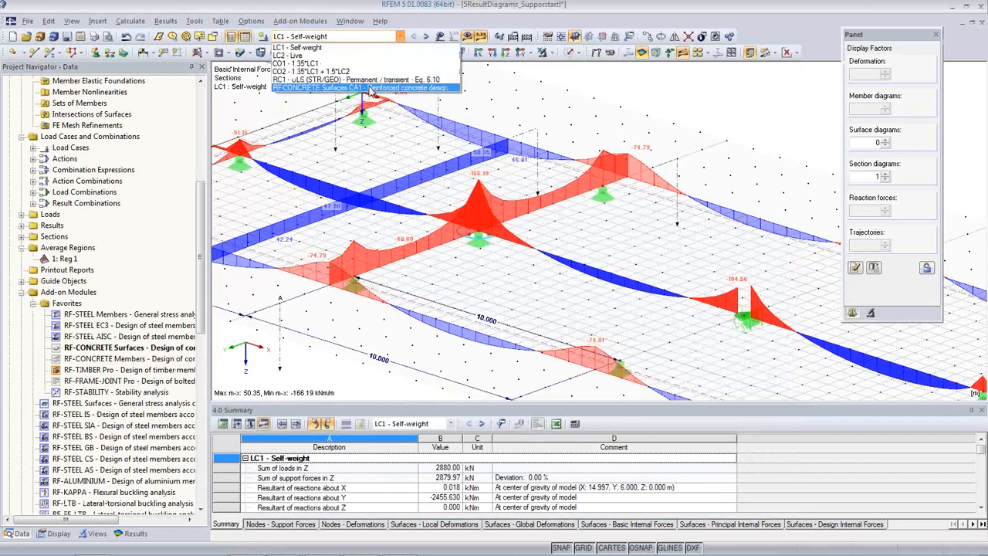
{"action": "left_click", "coordinate": [370, 89]}
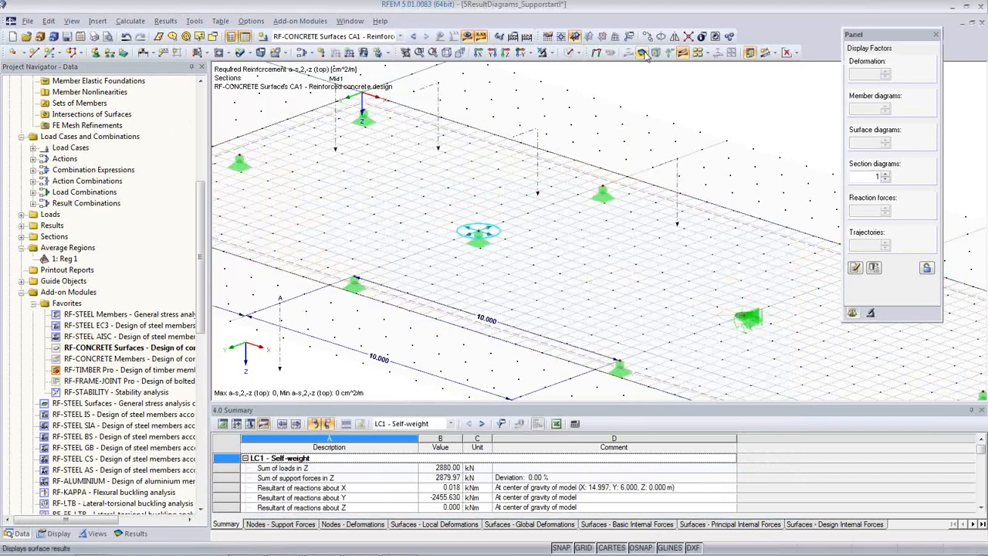
Show the required top reinforcement a-s,2,-z as diagrams along the sections
{"action": "left_click", "coordinate": [795, 53]}
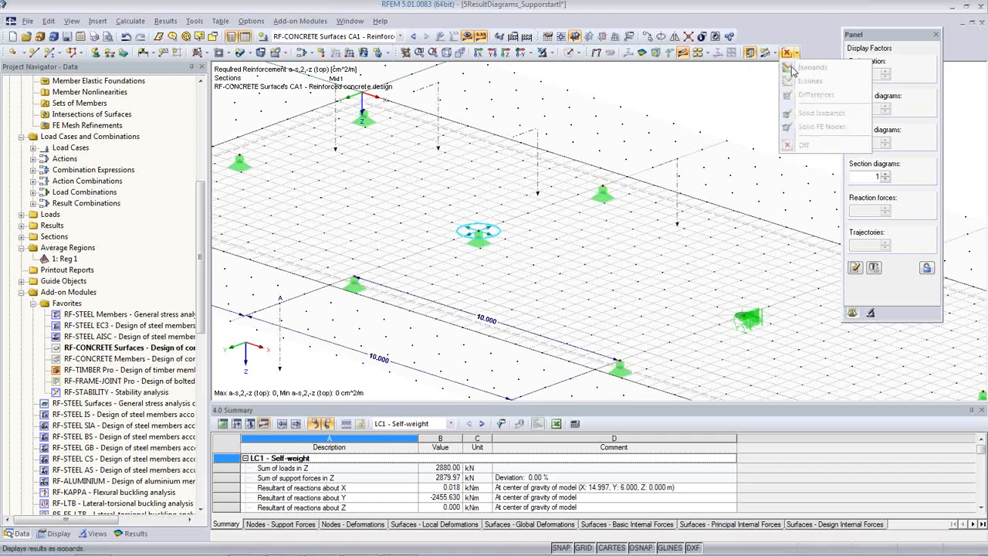
{"action": "left_click", "coordinate": [660, 61]}
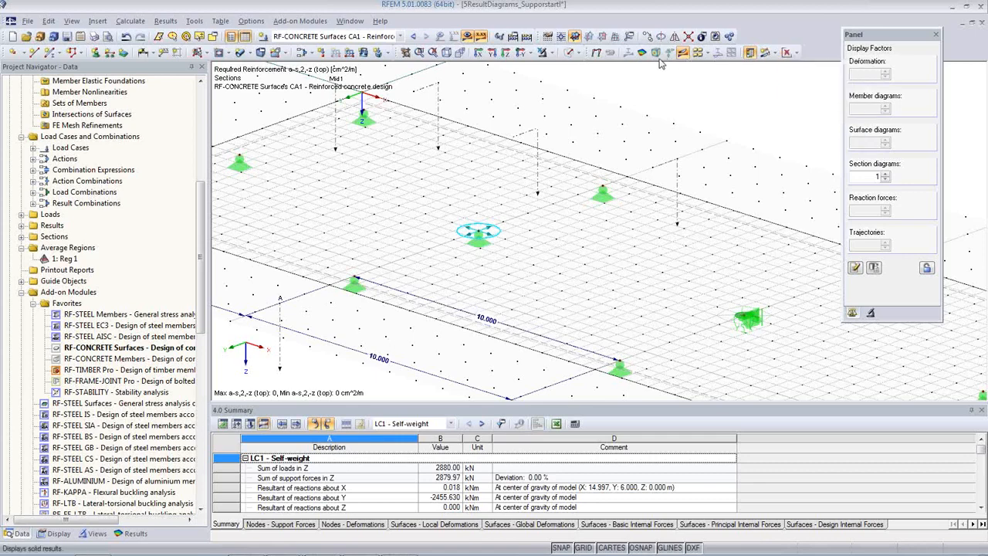
{"action": "left_click", "coordinate": [798, 54]}
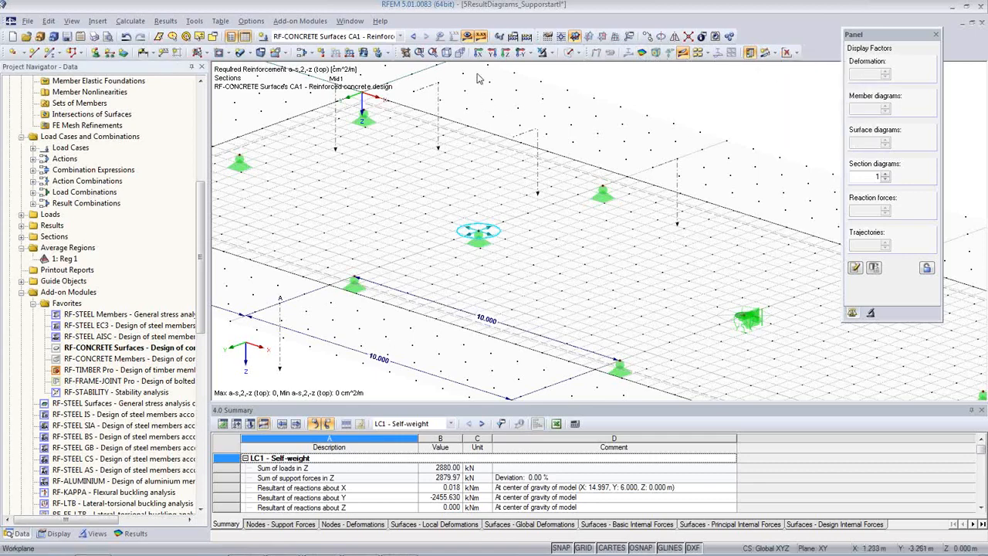
{"action": "left_click", "coordinate": [468, 39]}
{"action": "left_click", "coordinate": [468, 40]}
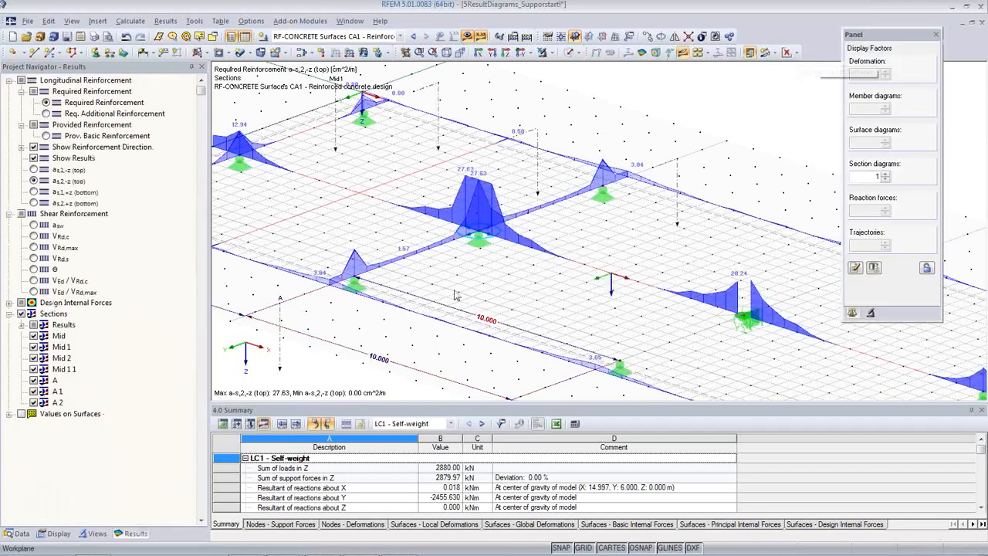
Examine the required reinforcement over the support with the average region and compare it with the elastic column support
{"action": "scroll", "coordinate": [492, 267], "scroll_direction": "up", "scroll_amount": 5}
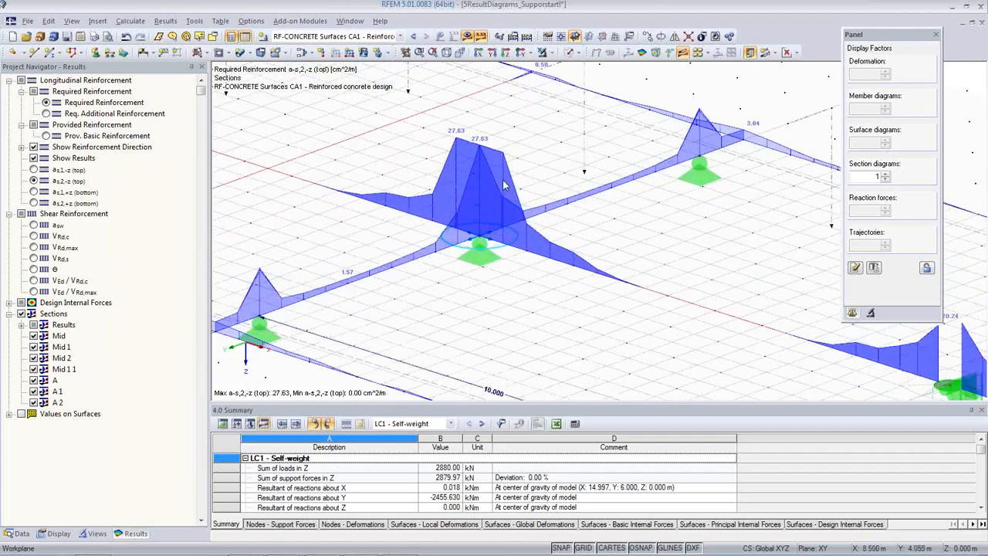
{"action": "scroll", "coordinate": [456, 138], "scroll_direction": "up", "scroll_amount": 3}
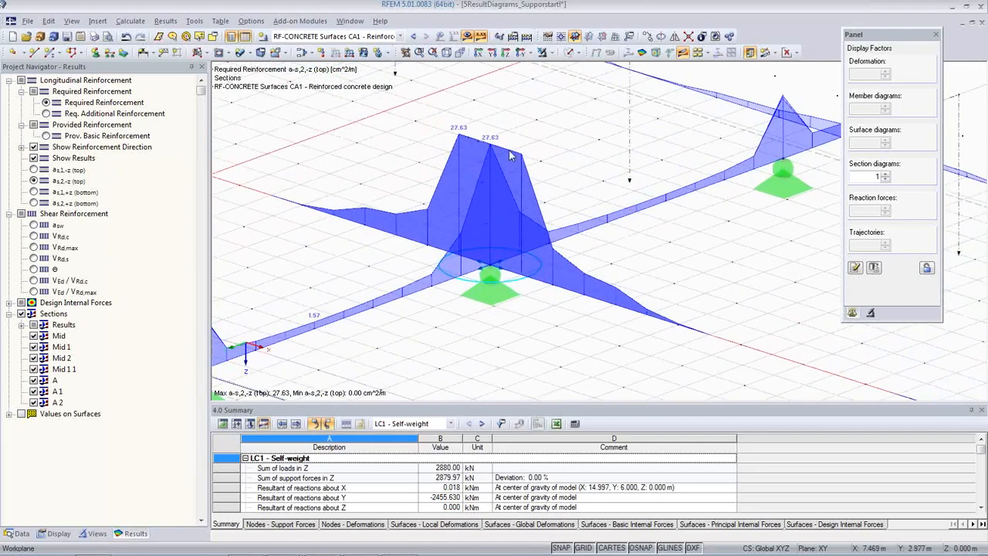
{"action": "scroll", "coordinate": [520, 175], "scroll_direction": "down", "scroll_amount": 4}
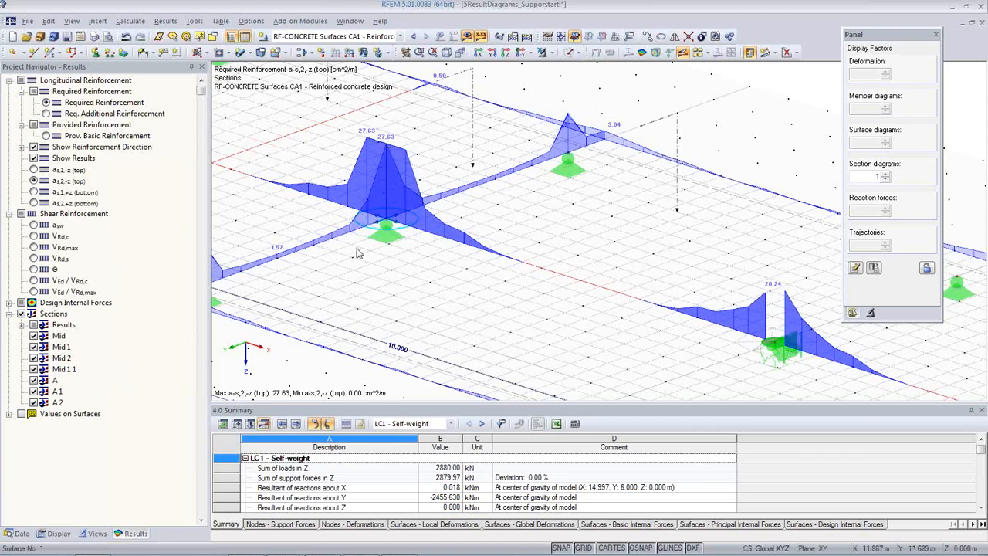
{"action": "scroll", "coordinate": [400, 300], "scroll_direction": "down", "scroll_amount": 5}
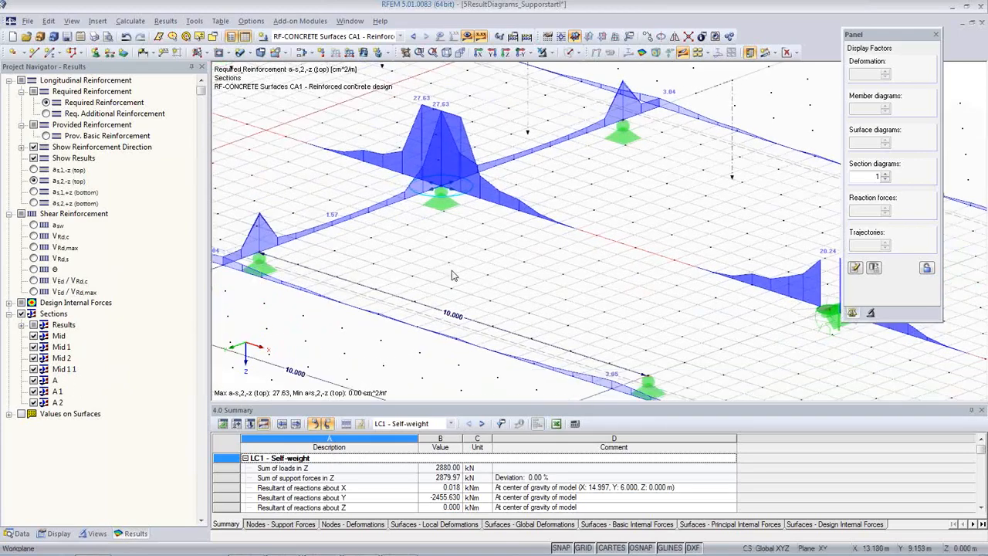
{"action": "scroll", "coordinate": [527, 332], "scroll_direction": "up", "scroll_amount": 1}
{"action": "middle_click_drag", "start_coordinate": [527, 332], "coordinate": [585, 292]}
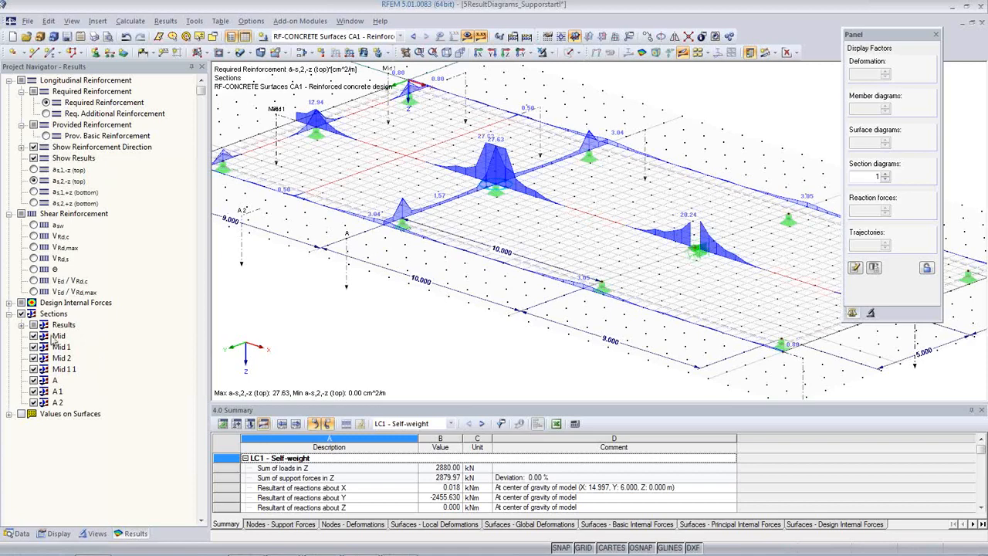
Copy section A onto the second inner support row and onto the support row at the slab's far end
{"action": "middle_click_drag", "start_coordinate": [502, 324], "coordinate": [474, 306]}
{"action": "scroll", "coordinate": [473, 305], "scroll_direction": "down", "scroll_amount": 2}
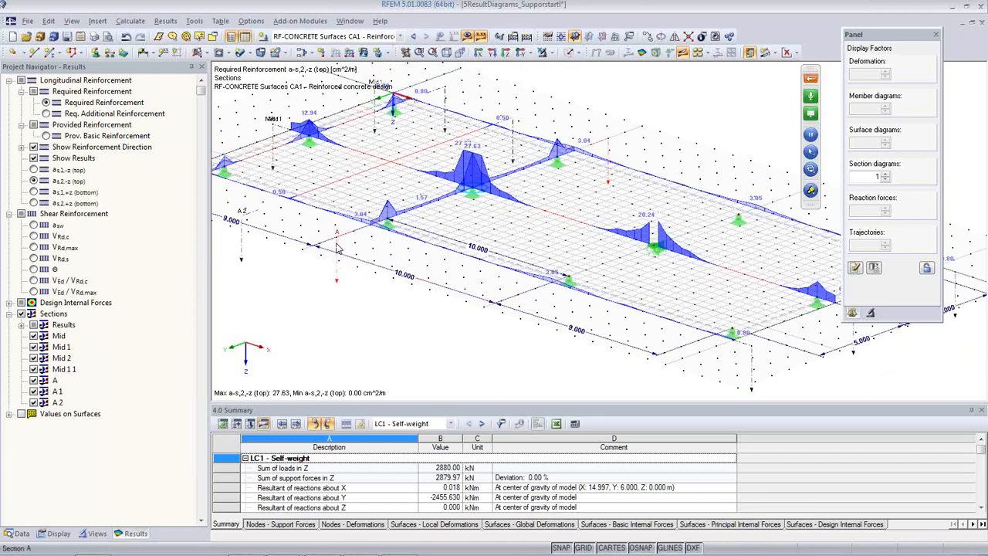
{"action": "left_click", "coordinate": [519, 303]}
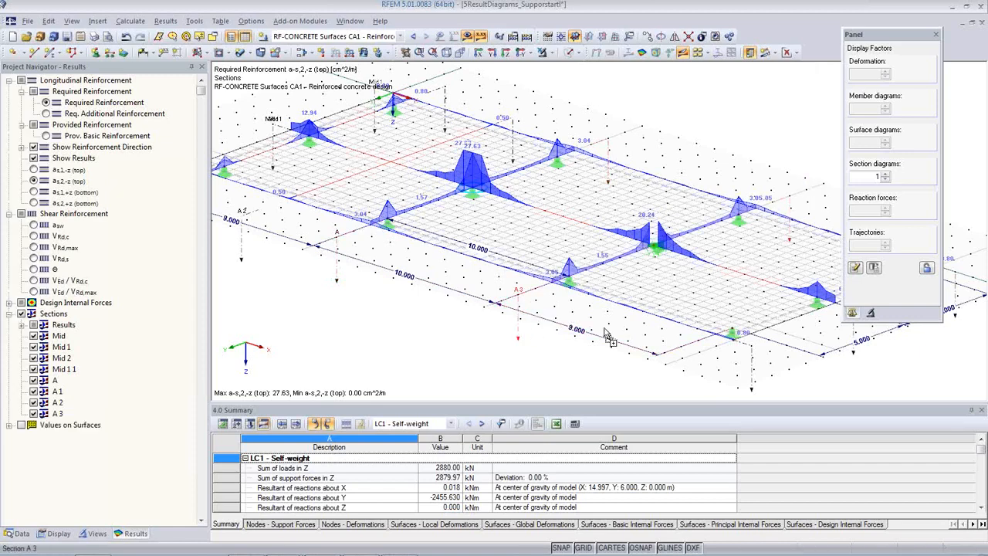
{"action": "left_click", "coordinate": [683, 355]}
{"action": "middle_click_drag", "start_coordinate": [656, 389], "coordinate": [613, 366]}
{"action": "scroll", "coordinate": [487, 320], "scroll_direction": "down", "scroll_amount": 4}
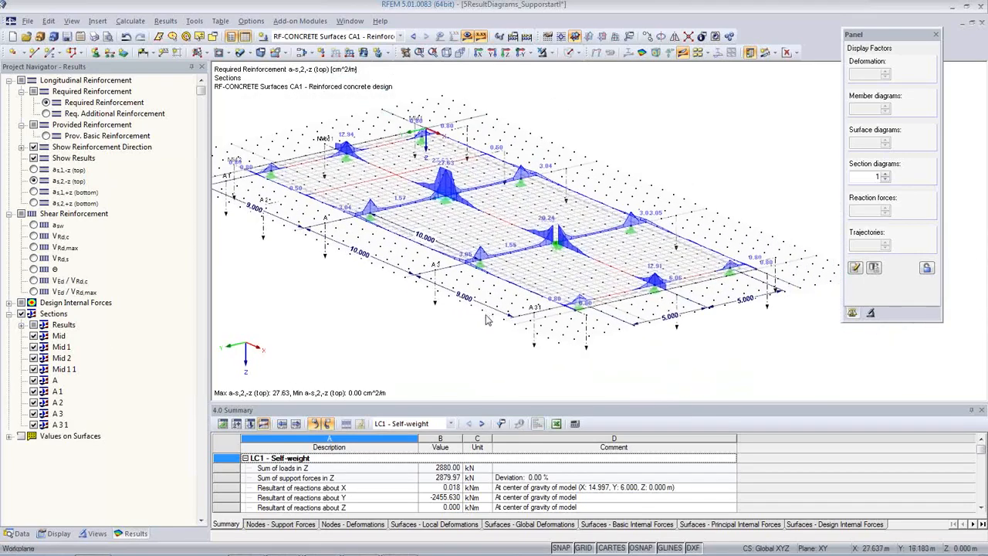
Display the results of load case LC1 - Self-weight
{"action": "left_click", "coordinate": [795, 52]}
{"action": "left_click", "coordinate": [738, 115]}
{"action": "middle_click_drag", "start_coordinate": [447, 318], "coordinate": [504, 338]}
{"action": "scroll", "coordinate": [524, 357], "scroll_direction": "down", "scroll_amount": 1}
{"action": "scroll", "coordinate": [524, 357], "scroll_direction": "up", "scroll_amount": 1}
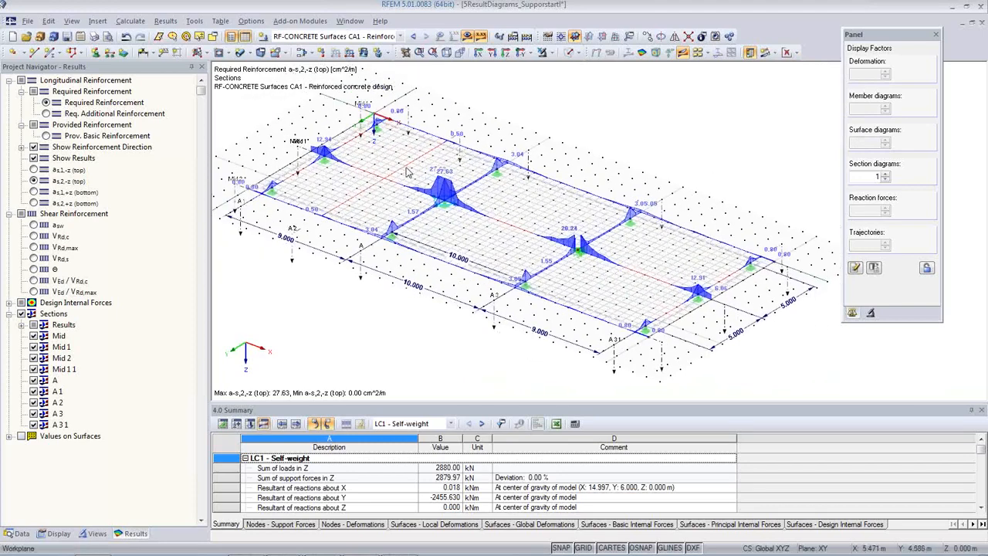
{"action": "left_click", "coordinate": [398, 37]}
{"action": "left_click", "coordinate": [299, 47]}
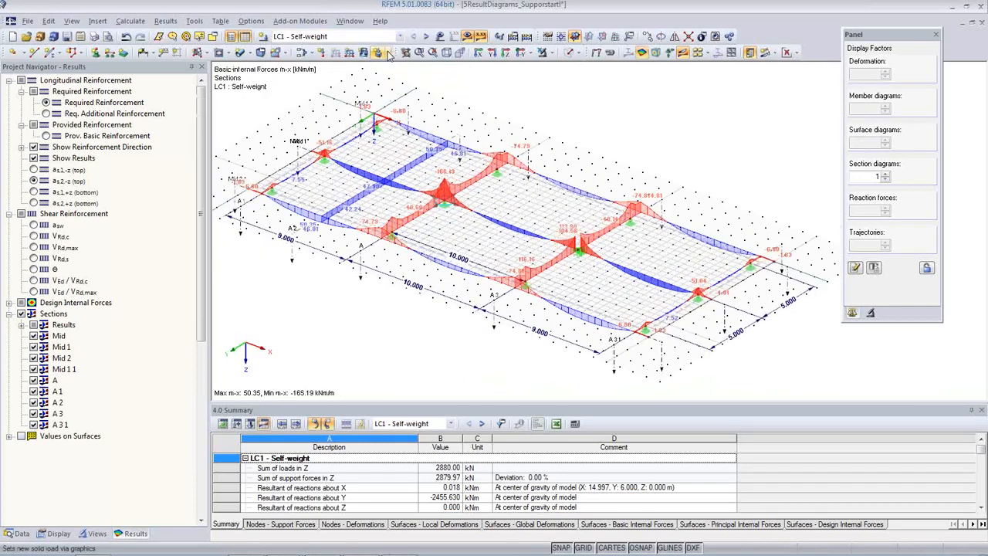
Preview the m-x surface results as isobands and as isolines, and switch the surface display off again
{"action": "left_click", "coordinate": [787, 52]}
{"action": "left_click", "coordinate": [810, 68]}
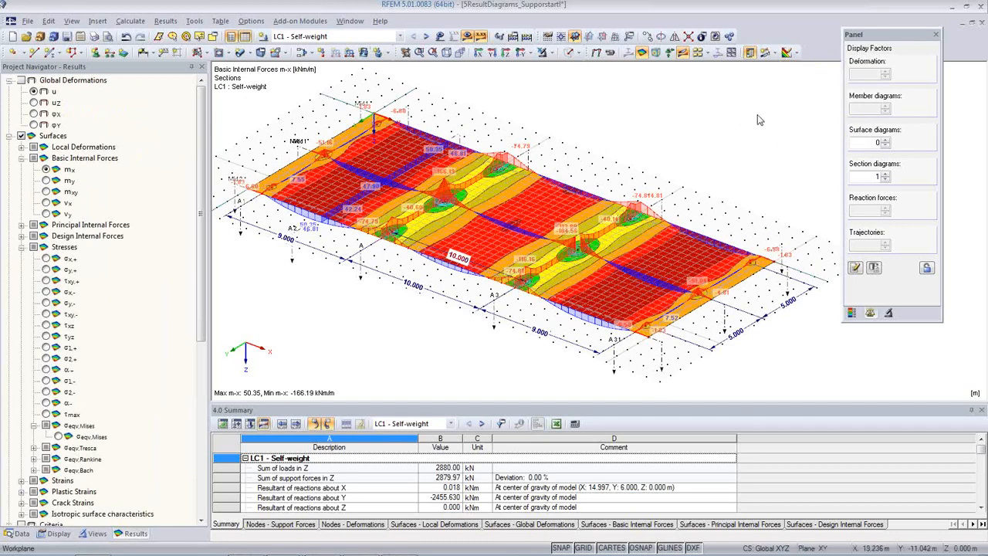
{"action": "left_click", "coordinate": [801, 55]}
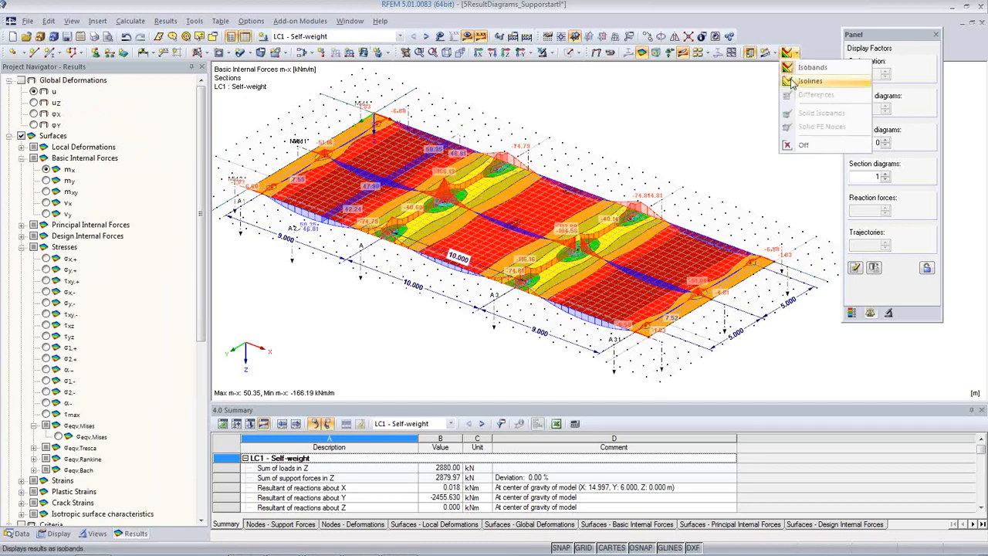
{"action": "left_click", "coordinate": [814, 81]}
{"action": "left_click", "coordinate": [799, 53]}
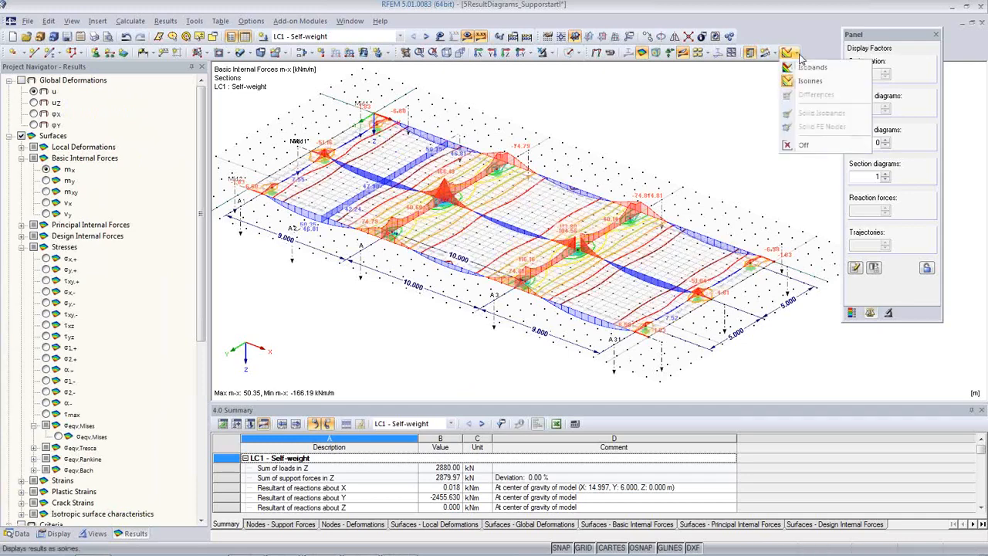
{"action": "left_click", "coordinate": [743, 95]}
{"action": "left_click", "coordinate": [798, 54]}
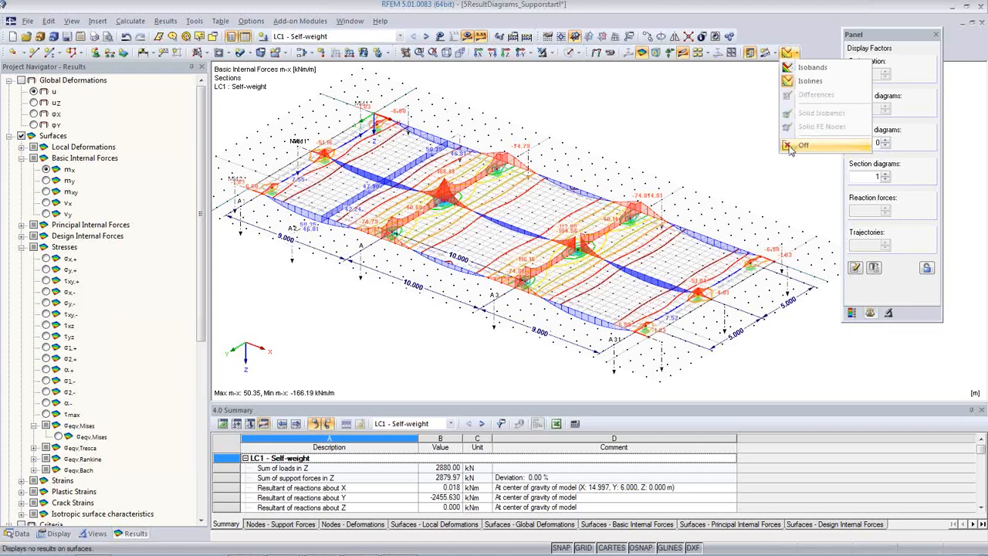
{"action": "left_click", "coordinate": [800, 145]}
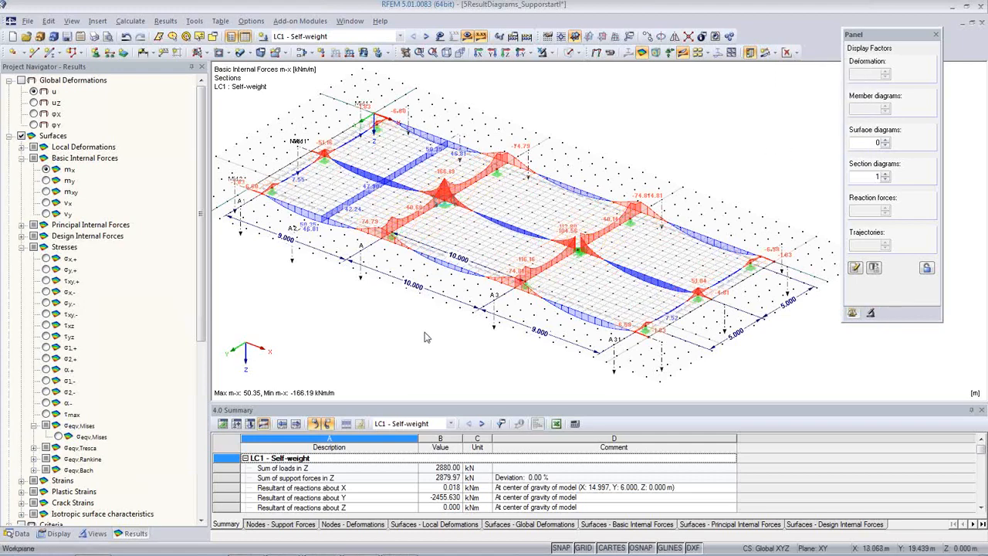
Hide the work plane grid and set up a graphic printout of the section diagrams using the mass print option
{"action": "left_click", "coordinate": [582, 547]}
{"action": "middle_click_drag", "start_coordinate": [478, 369], "coordinate": [538, 349], "text": "ctrl"}
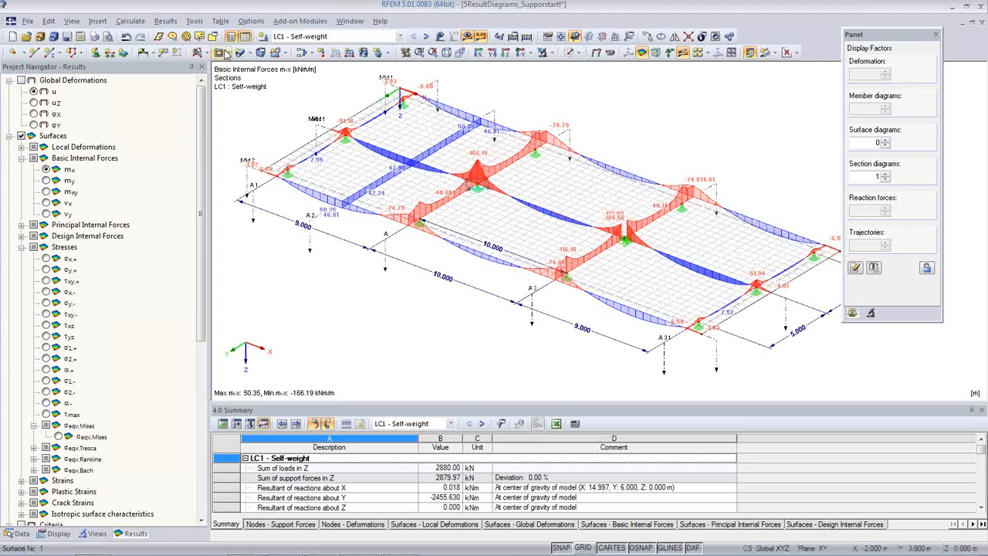
{"action": "left_click", "coordinate": [94, 37]}
{"action": "left_click", "coordinate": [475, 212]}
{"action": "left_click", "coordinate": [545, 211]}
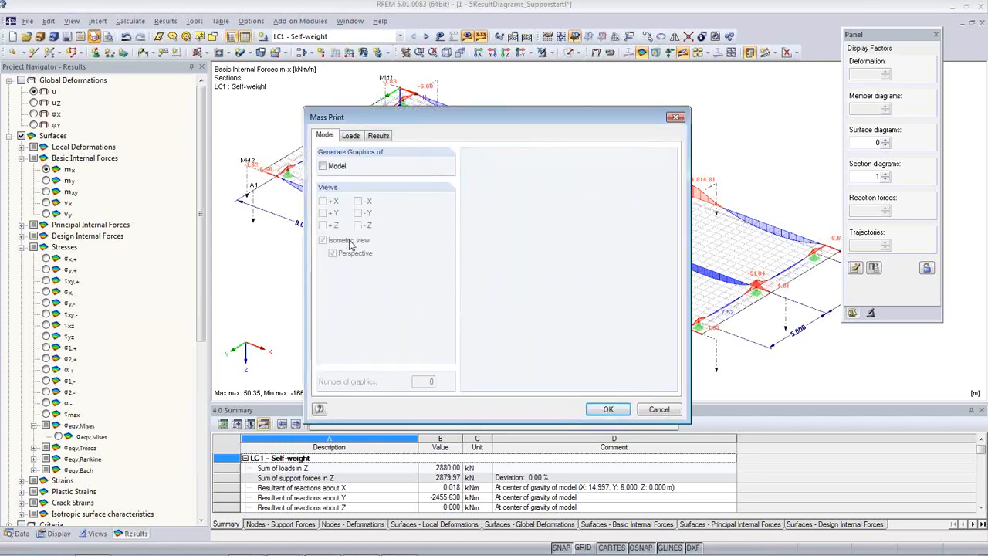
Include the basic internal forces mx, my, mxy, vx and vy of all load cases and combinations in the mass print
{"action": "left_click", "coordinate": [377, 136]}
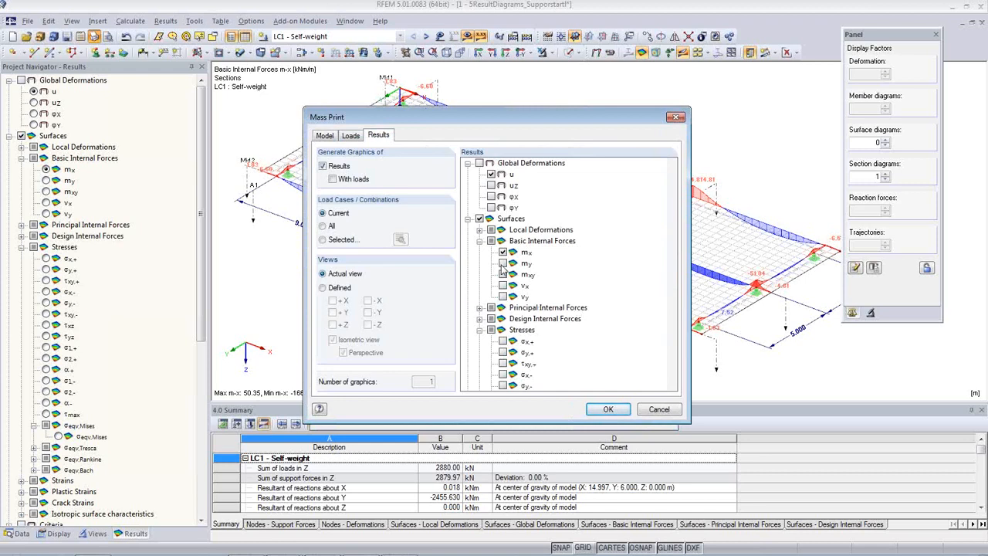
{"action": "left_click", "coordinate": [503, 263]}
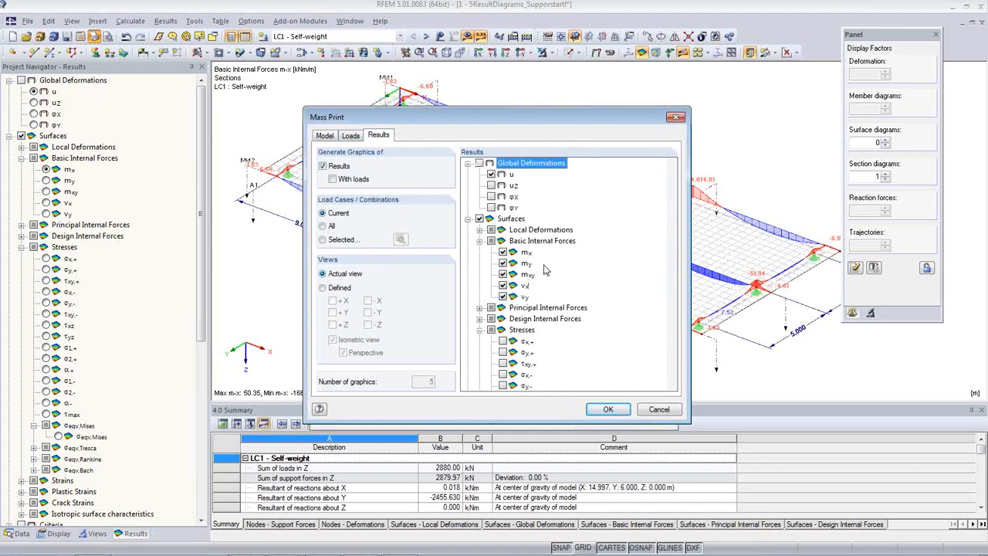
{"action": "left_click", "coordinate": [331, 243]}
{"action": "left_click", "coordinate": [327, 227]}
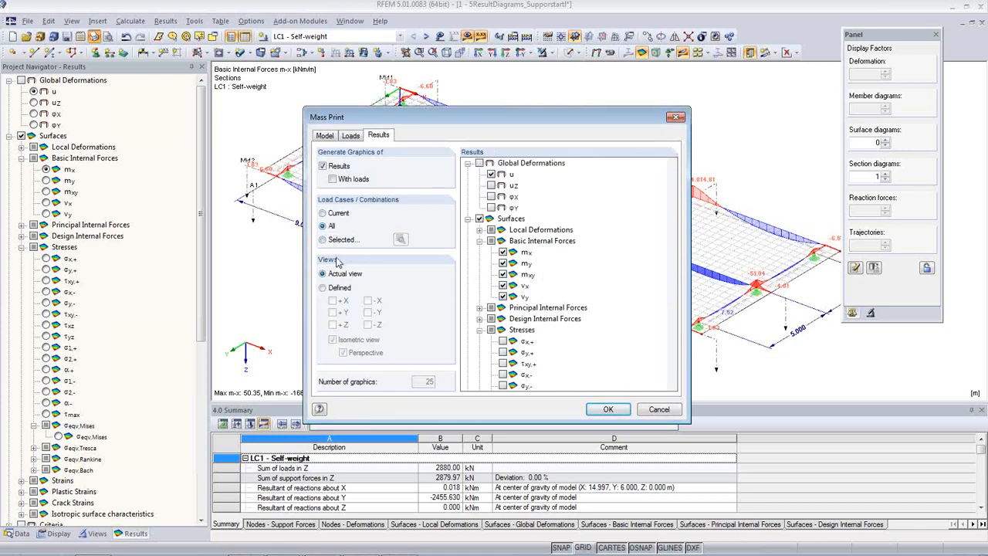
{"action": "left_click", "coordinate": [607, 410]}
Set the picture height to 50 % of the page and create the printout report with the template Input data and reduced results
{"action": "double_click", "coordinate": [384, 307]}
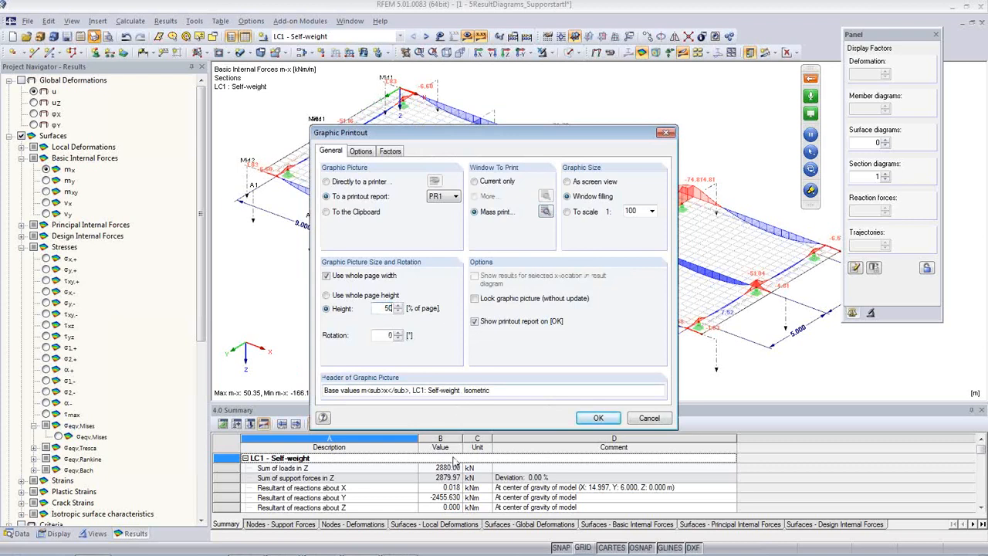
{"action": "left_click", "coordinate": [596, 419]}
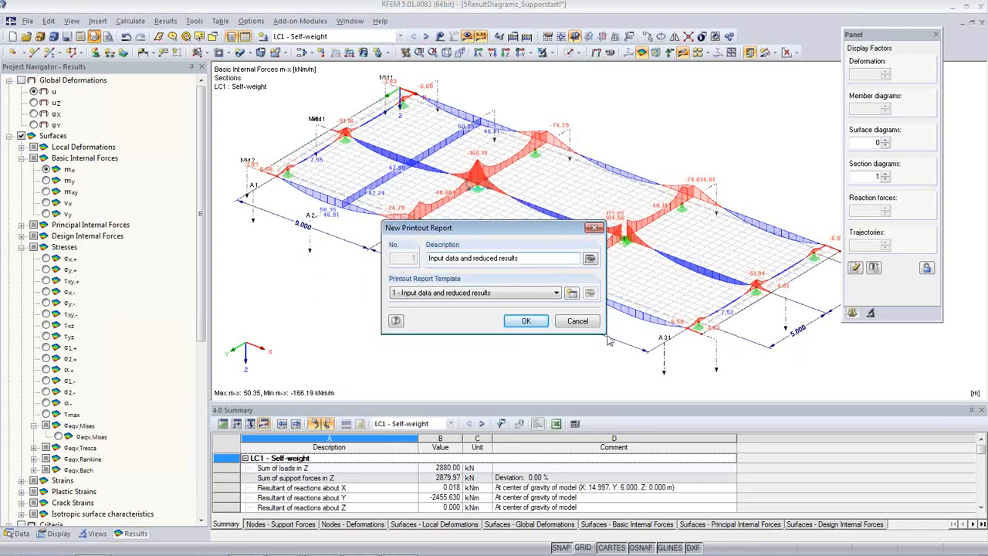
{"action": "left_click", "coordinate": [525, 321]}
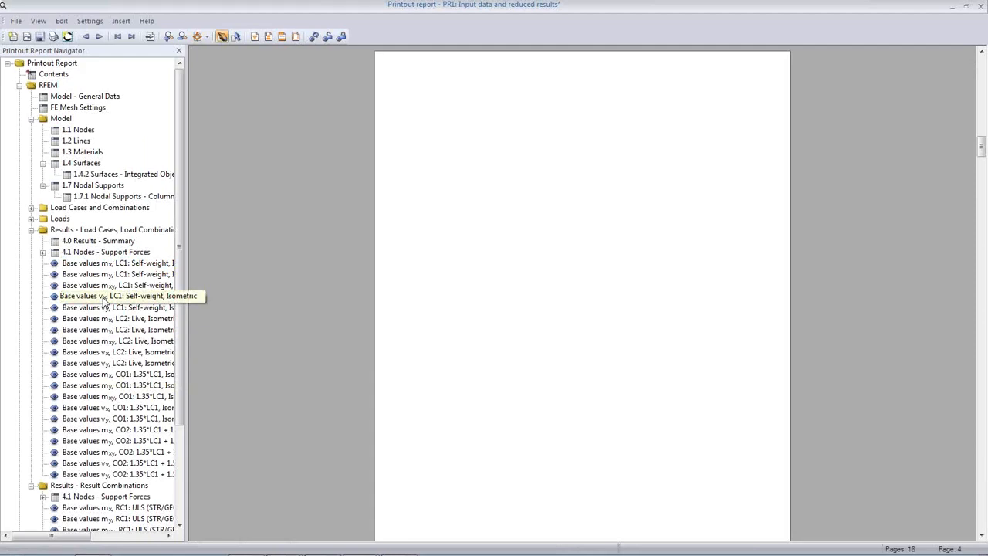
Review the internal force graphics of LC1 and LC2 in the printout report and close it without saving
{"action": "left_click", "coordinate": [102, 297]}
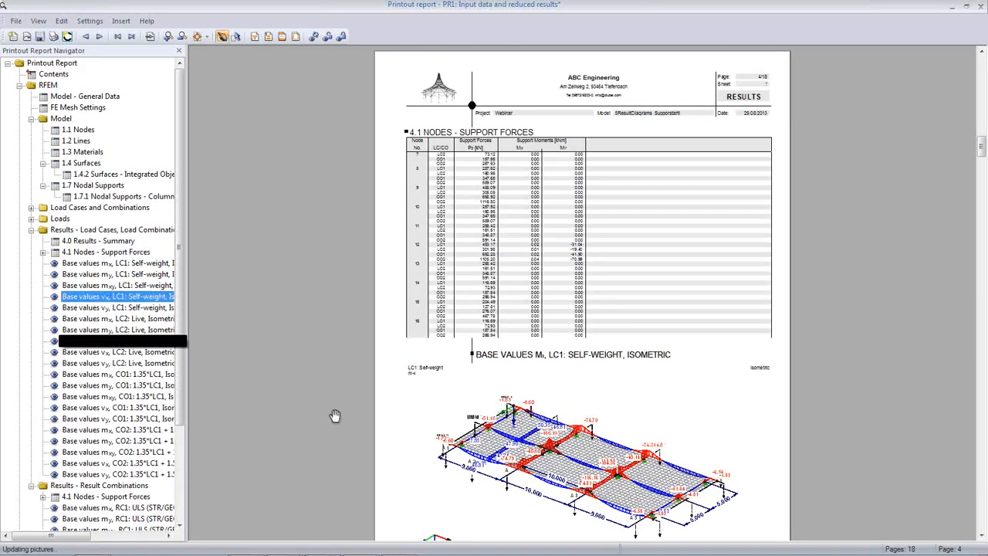
{"action": "scroll", "coordinate": [544, 423], "scroll_direction": "down", "scroll_amount": 10}
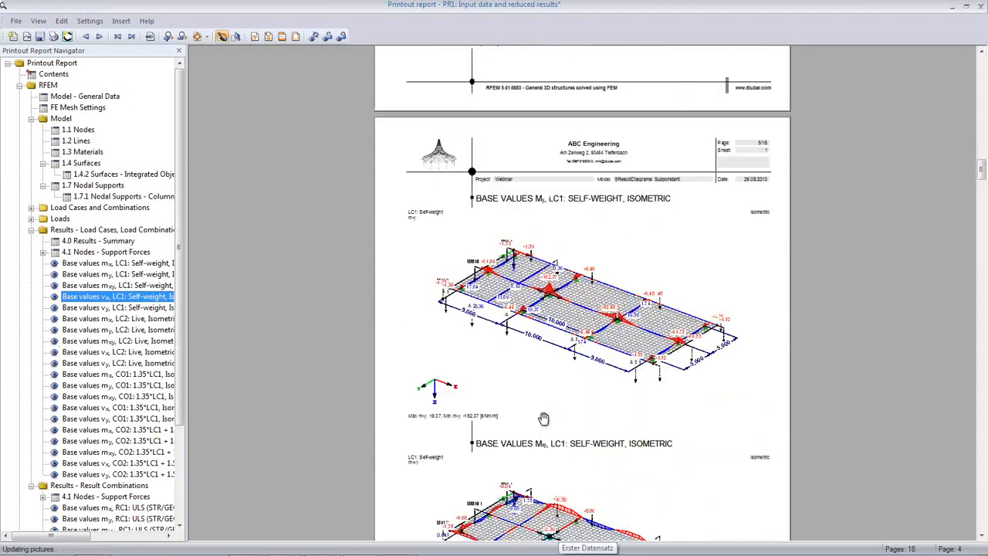
{"action": "scroll", "coordinate": [544, 421], "scroll_direction": "down", "scroll_amount": 5}
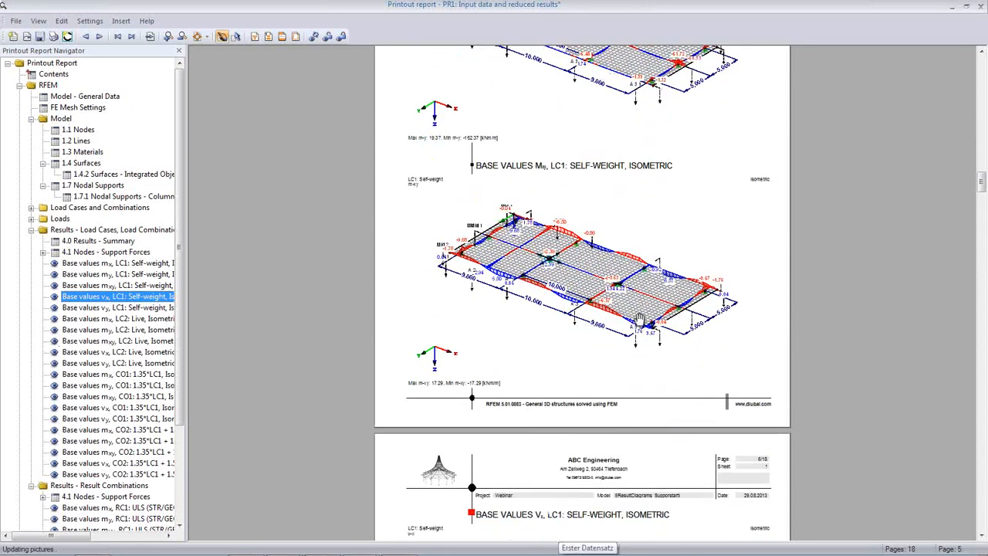
{"action": "scroll", "coordinate": [637, 364], "scroll_direction": "down", "scroll_amount": 5}
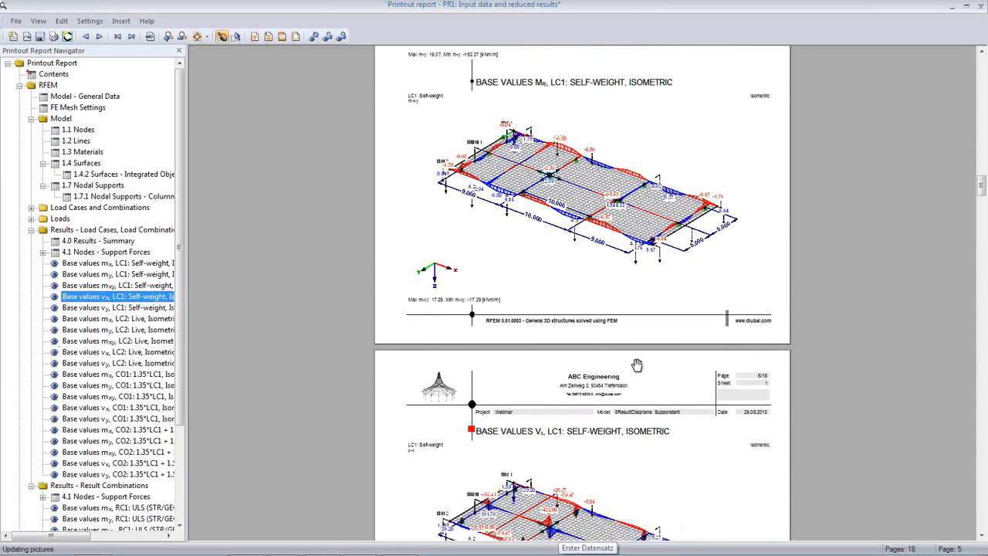
{"action": "scroll", "coordinate": [609, 394], "scroll_direction": "down", "scroll_amount": 2}
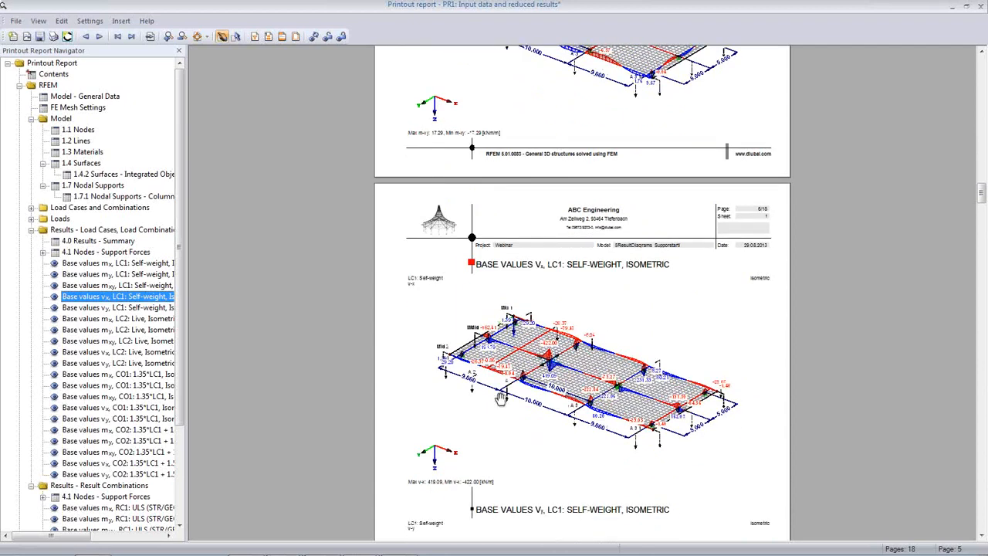
{"action": "scroll", "coordinate": [631, 379], "scroll_direction": "down", "scroll_amount": 1}
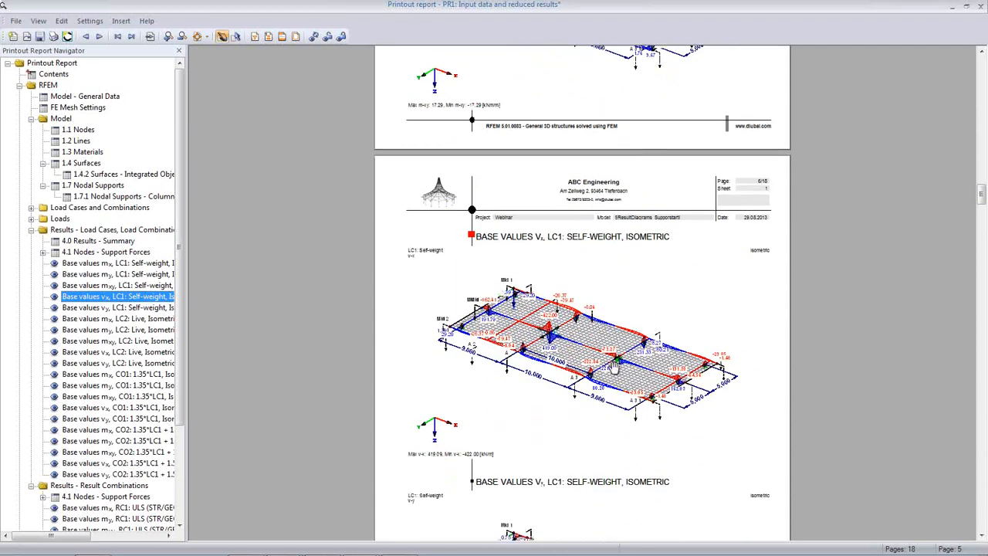
{"action": "scroll", "coordinate": [554, 336], "scroll_direction": "down", "scroll_amount": 8}
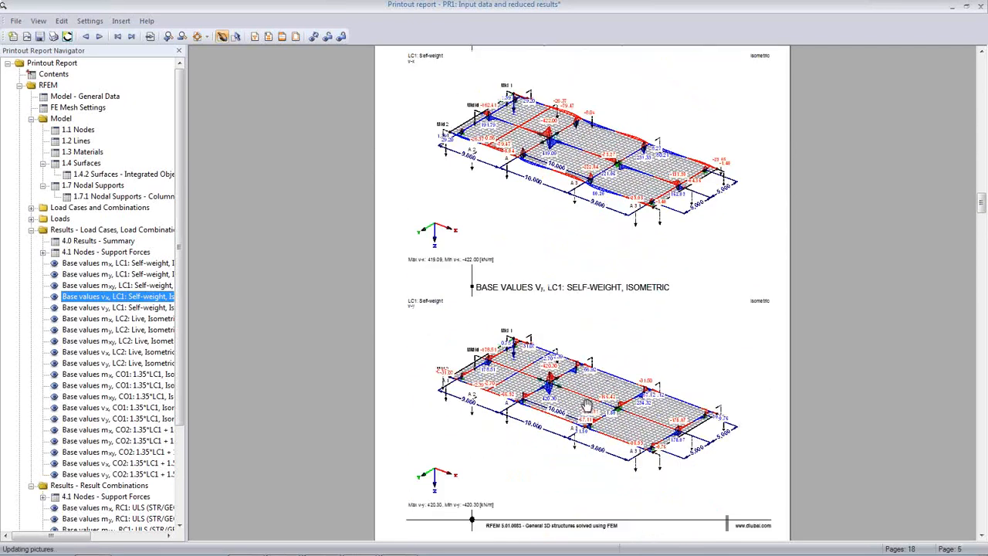
{"action": "scroll", "coordinate": [588, 394], "scroll_direction": "down", "scroll_amount": 7}
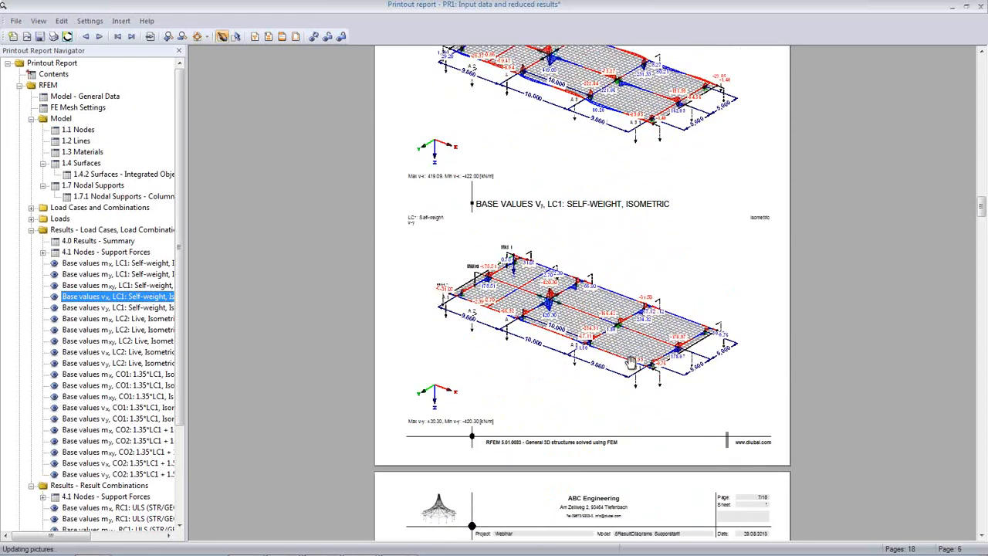
{"action": "scroll", "coordinate": [632, 361], "scroll_direction": "down", "scroll_amount": 3}
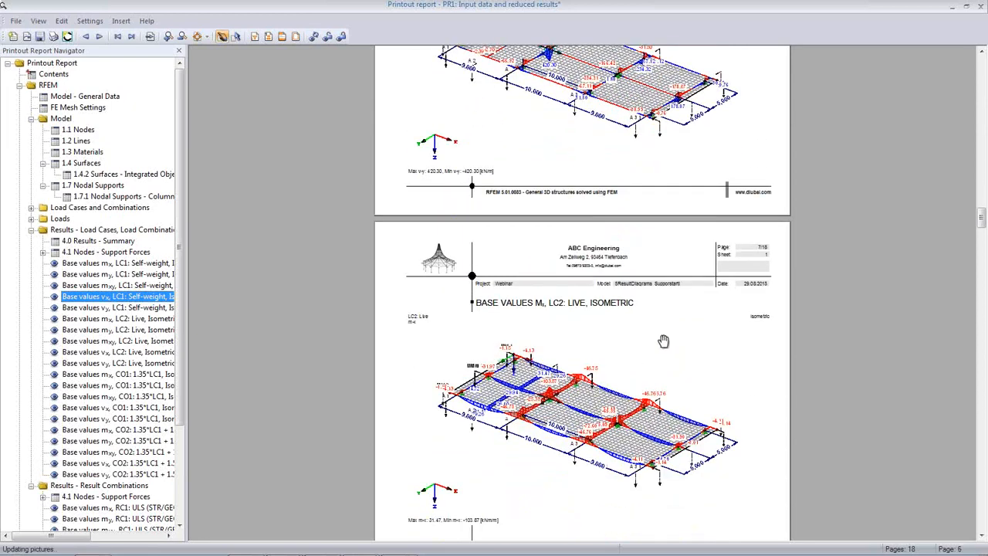
{"action": "scroll", "coordinate": [663, 343], "scroll_direction": "down", "scroll_amount": 4}
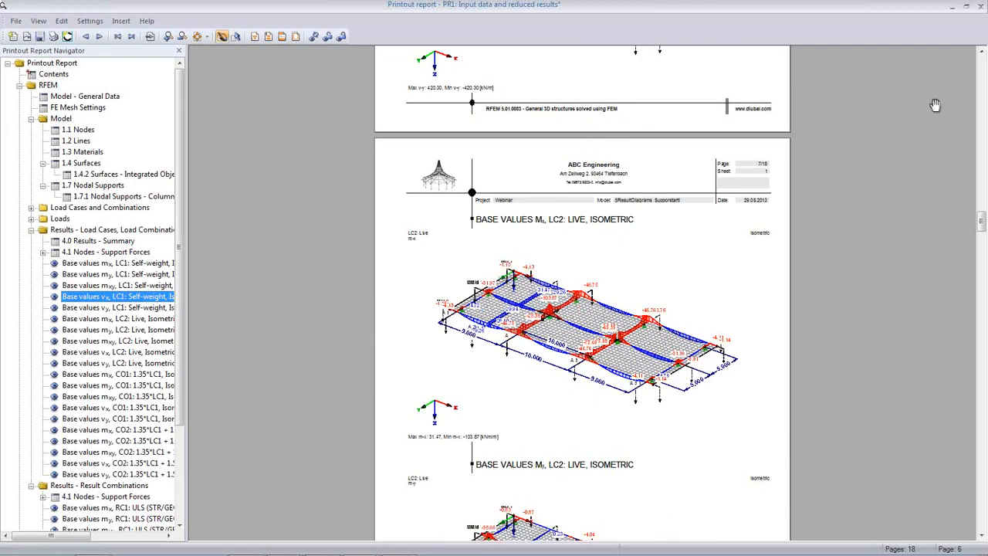
{"action": "left_click", "coordinate": [981, 6]}
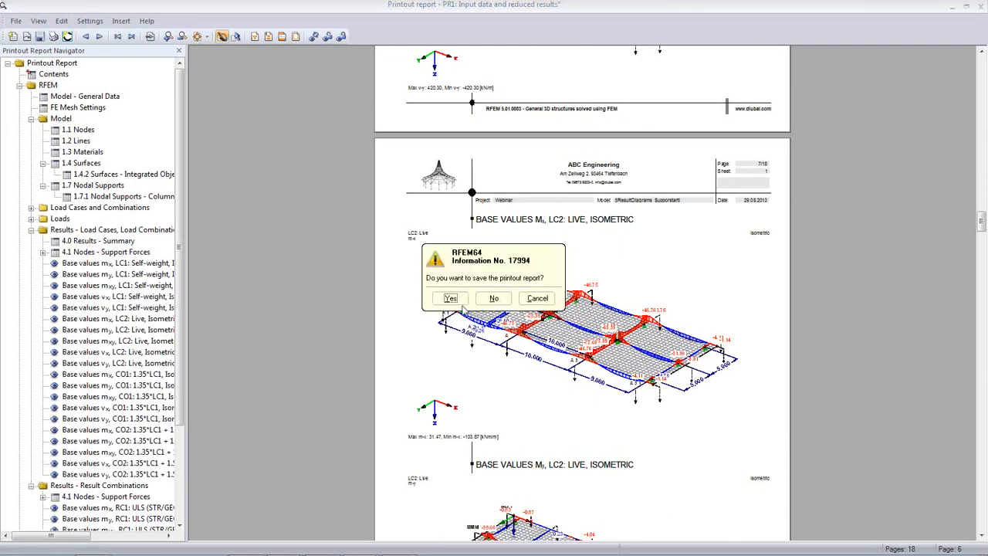
{"action": "left_click", "coordinate": [493, 299]}
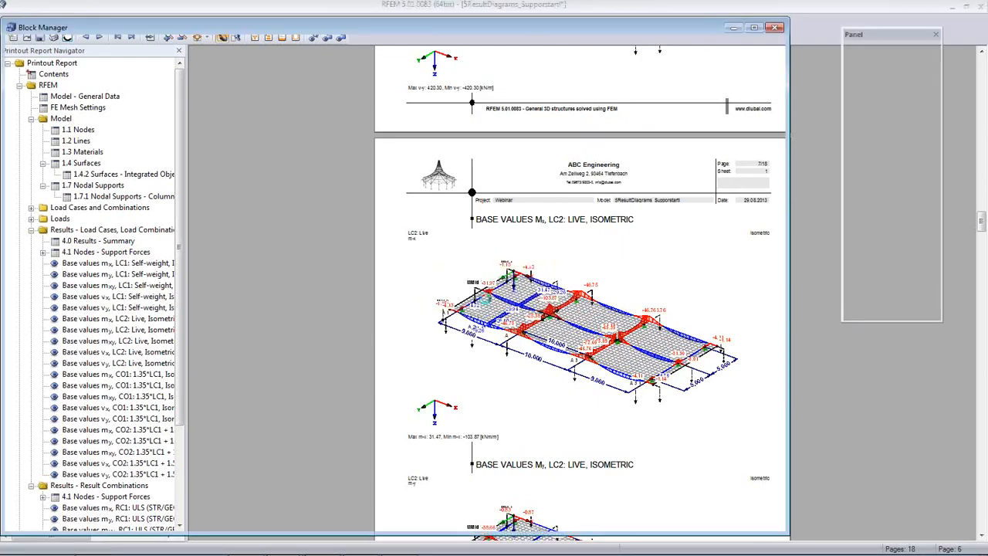
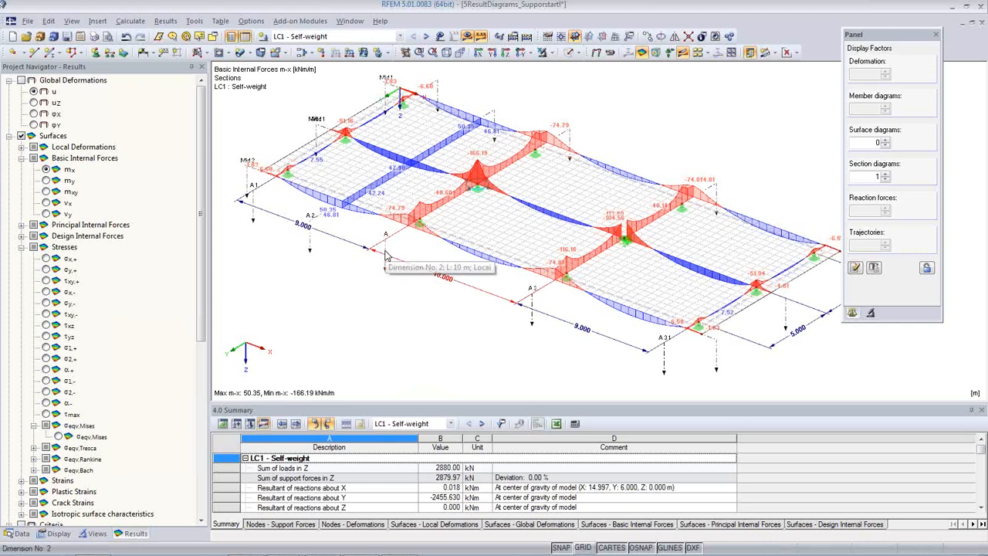
Display the basic internal force m-y along the sections around the two inner column supports
{"action": "scroll", "coordinate": [635, 243], "scroll_direction": "up", "scroll_amount": 3}
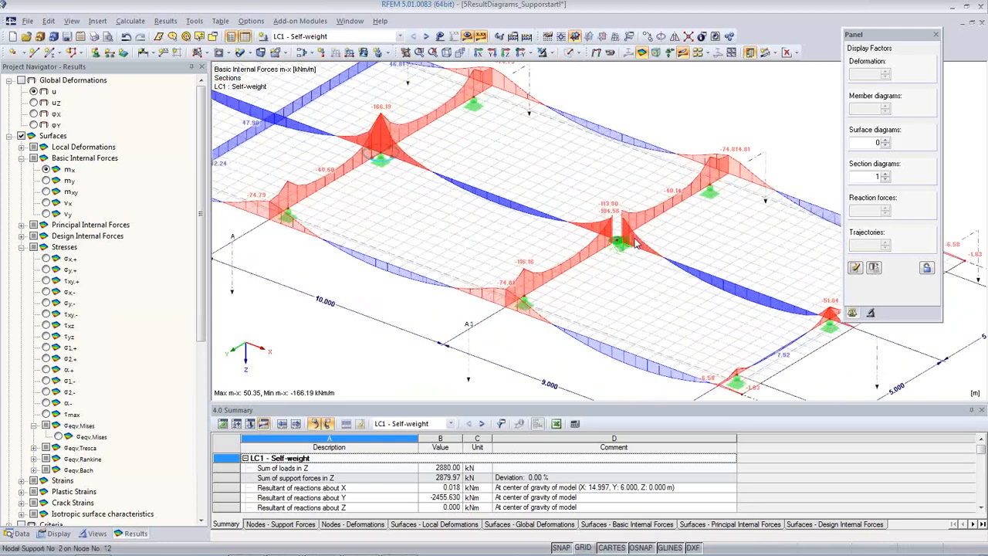
{"action": "scroll", "coordinate": [634, 243], "scroll_direction": "up", "scroll_amount": 2}
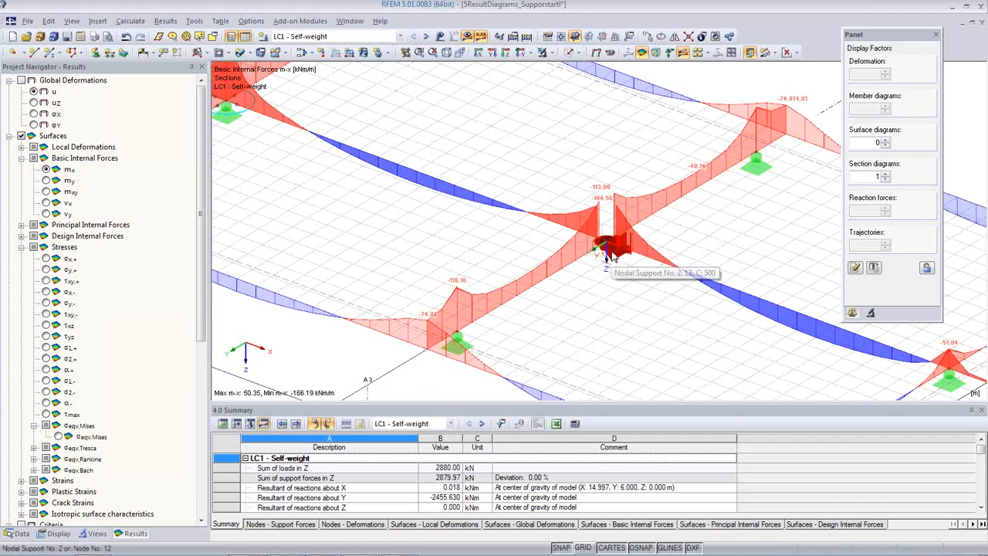
{"action": "scroll", "coordinate": [372, 216], "scroll_direction": "down", "scroll_amount": 2}
{"action": "middle_click_drag", "start_coordinate": [297, 207], "coordinate": [459, 221]}
{"action": "scroll", "coordinate": [432, 212], "scroll_direction": "up", "scroll_amount": 2}
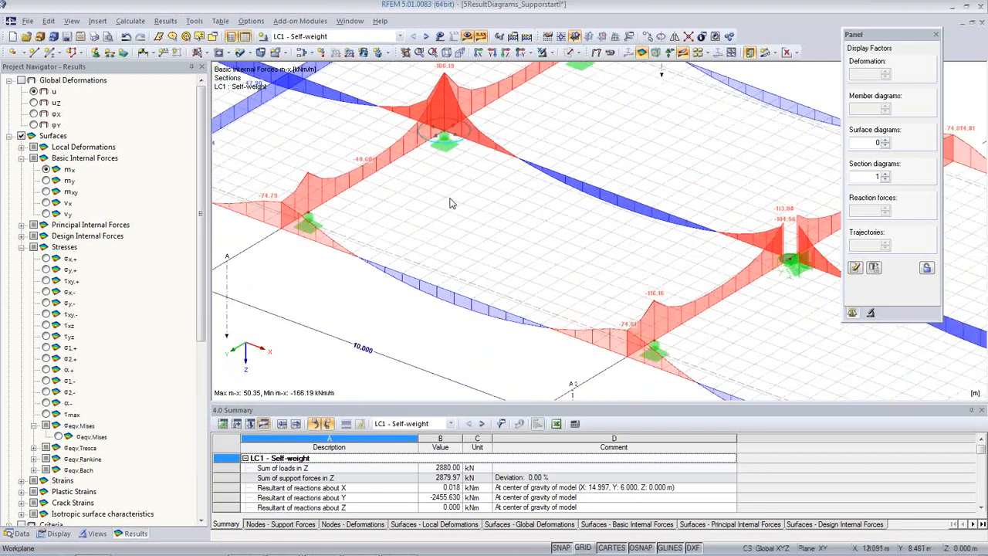
{"action": "scroll", "coordinate": [451, 203], "scroll_direction": "down", "scroll_amount": 1}
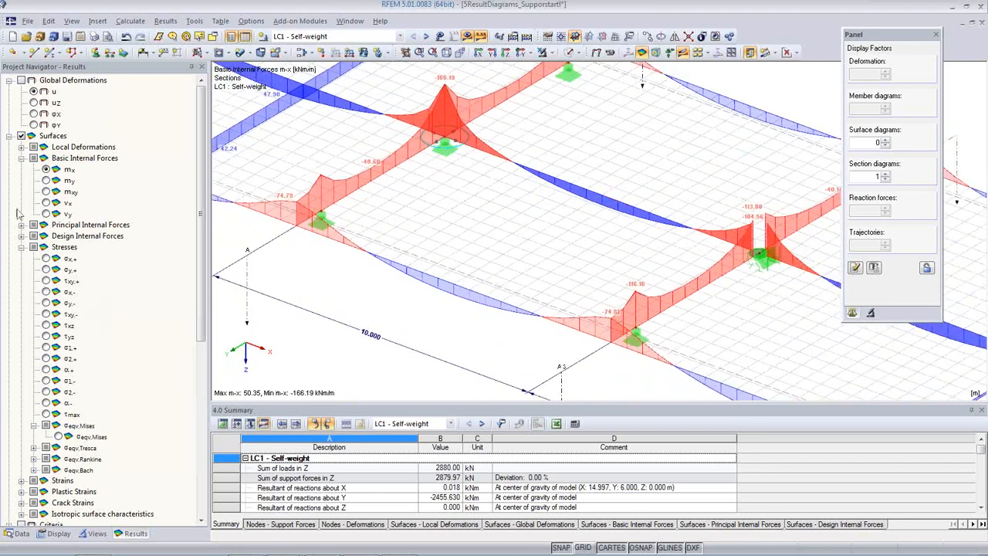
{"action": "left_click", "coordinate": [46, 180]}
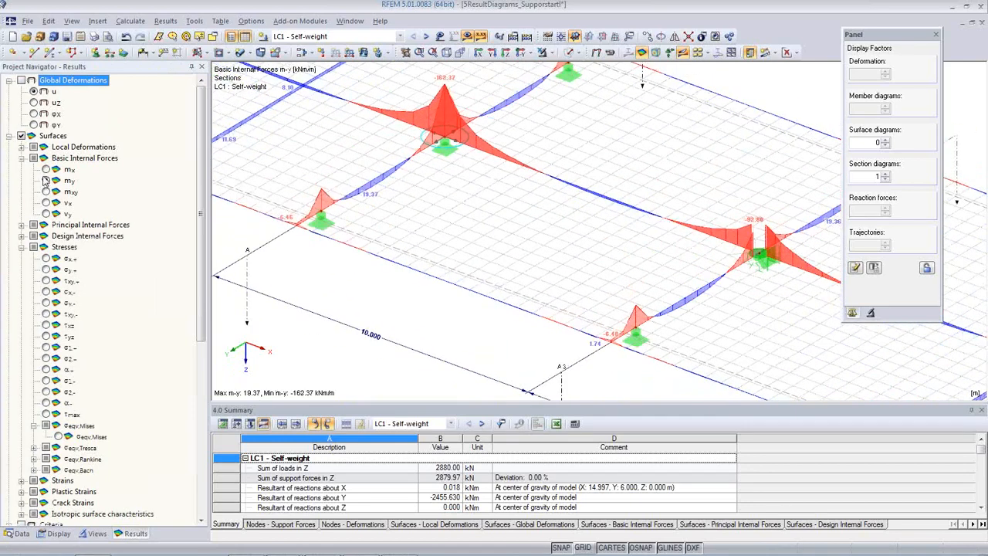
{"action": "left_click", "coordinate": [93, 533]}
{"action": "left_click", "coordinate": [50, 534]}
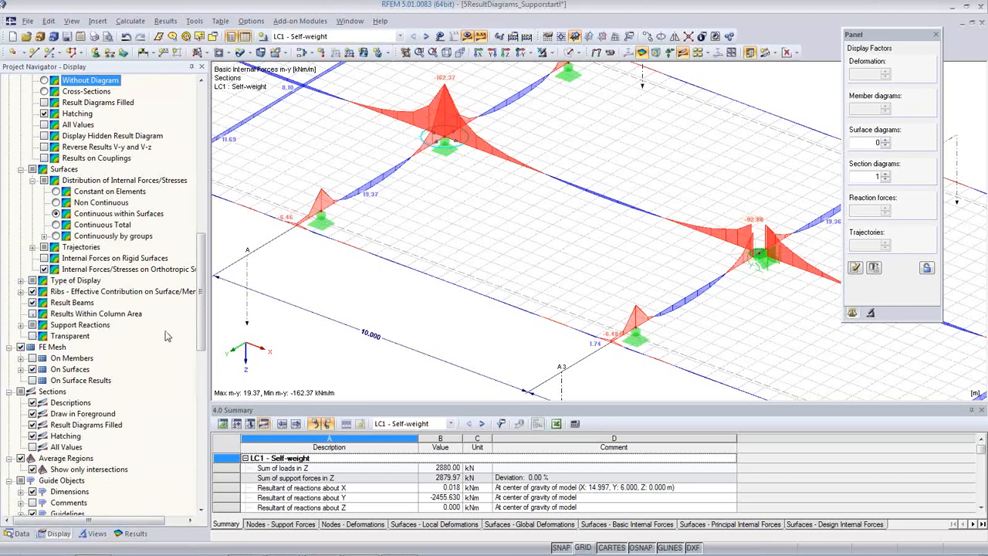
{"action": "left_click", "coordinate": [18, 534]}
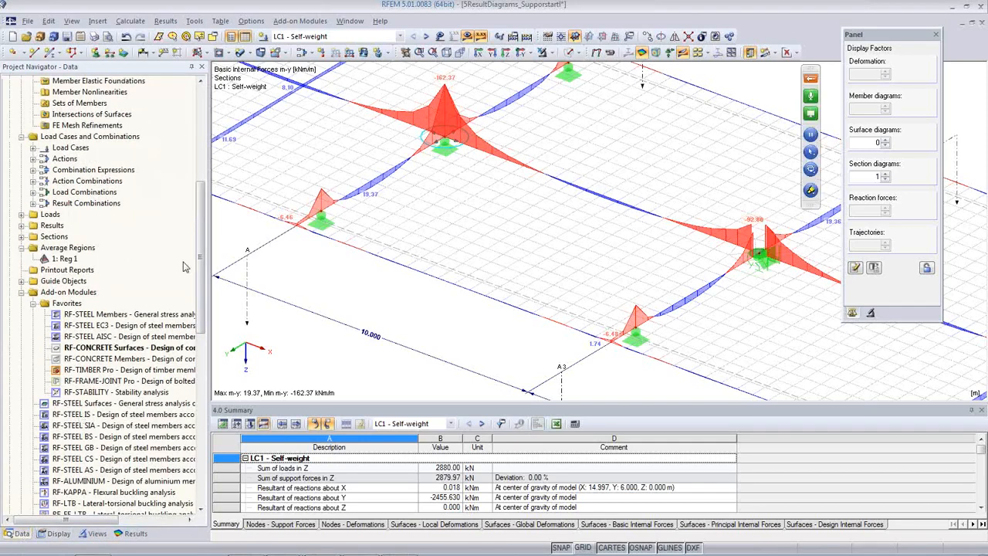
Switch from the slab model to the 6ParametricHall model and rotate the view to face the hall's gable at axis 5
{"action": "left_click_drag", "start_coordinate": [200, 301], "coordinate": [201, 193]}
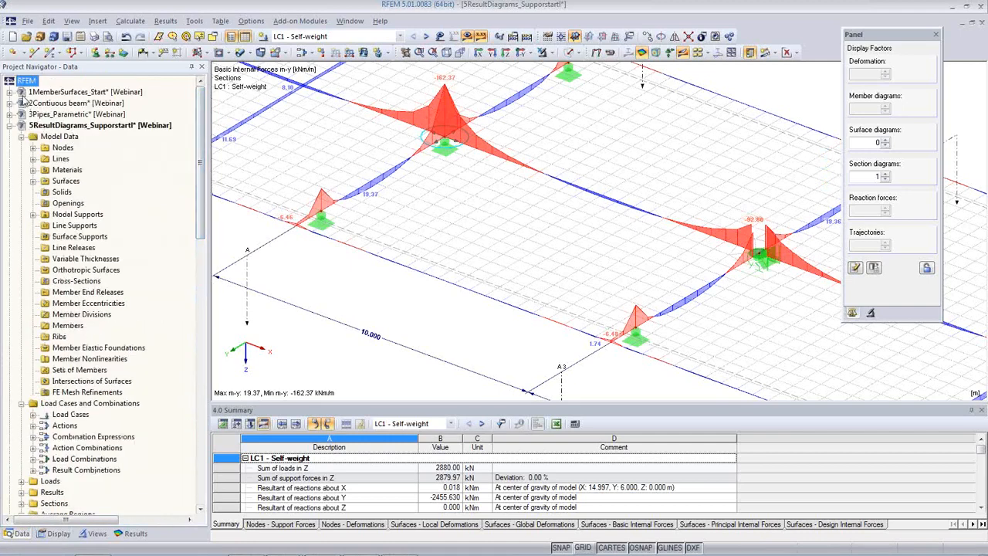
{"action": "left_click", "coordinate": [9, 126]}
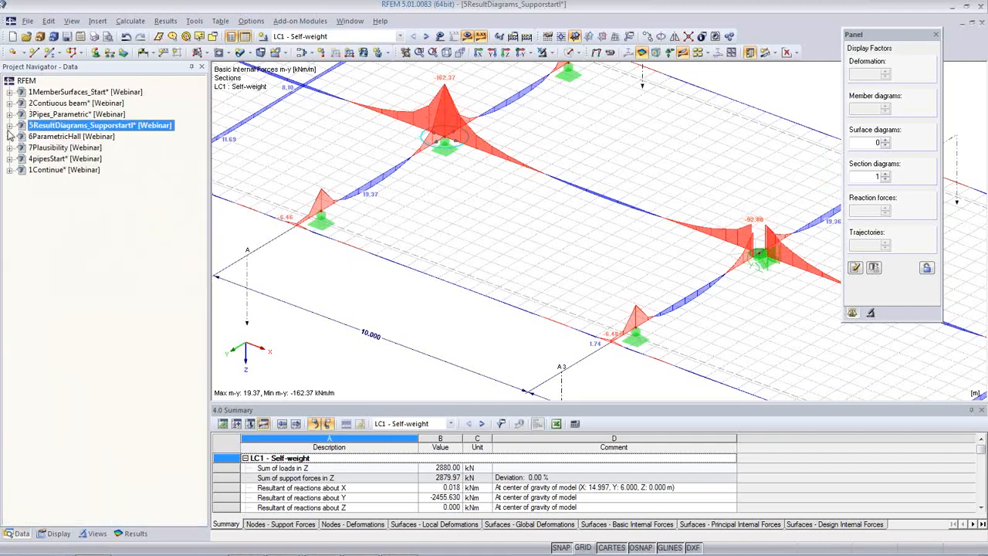
{"action": "double_click", "coordinate": [59, 137]}
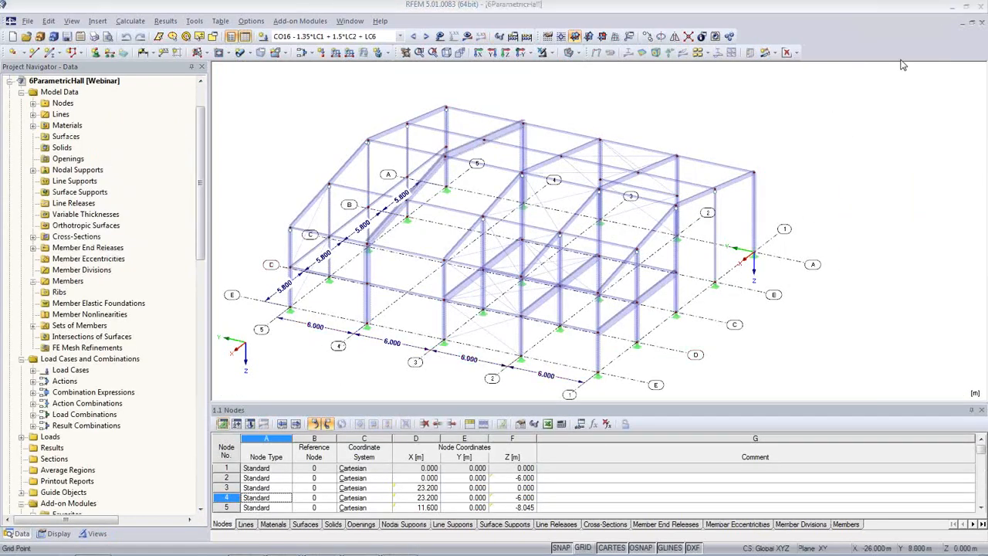
{"action": "middle_click_drag", "start_coordinate": [418, 339], "coordinate": [456, 313]}
{"action": "middle_click_drag", "start_coordinate": [338, 328], "coordinate": [645, 385]}
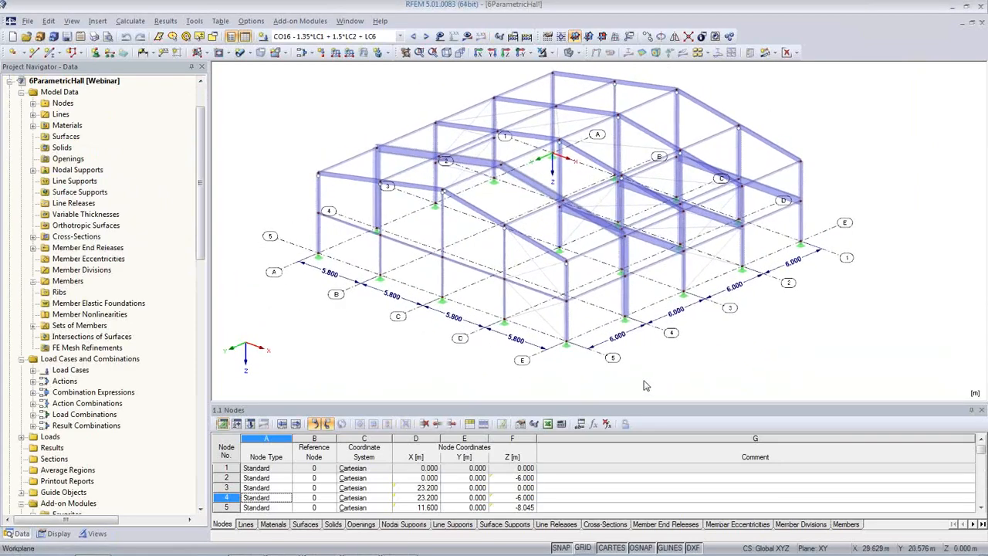
Set the hall parameters Spacing_a to 7 m and Spacing_b to 6 m
{"action": "left_click", "coordinate": [580, 424]}
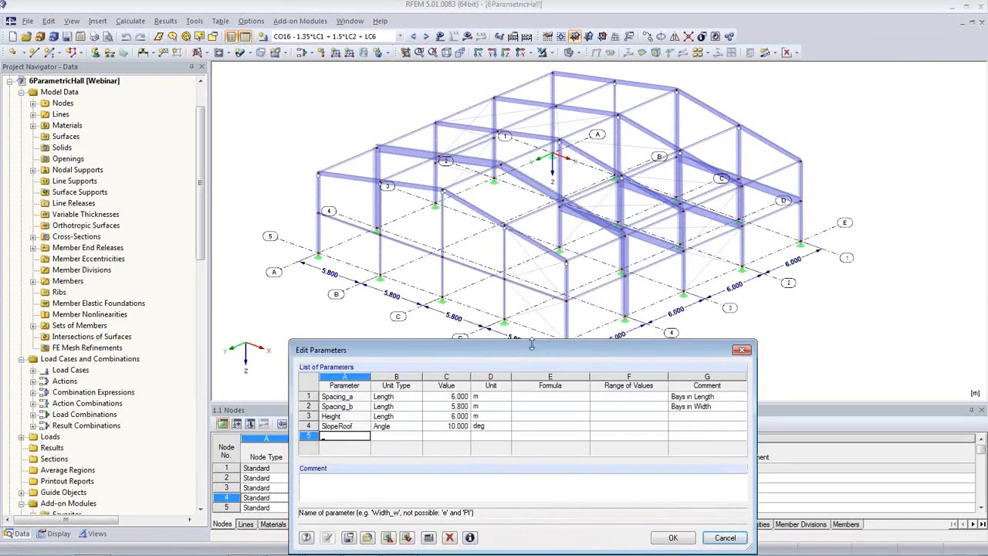
{"action": "left_click_drag", "start_coordinate": [531, 344], "coordinate": [529, 360]}
{"action": "left_click", "coordinate": [433, 410]}
{"action": "double_click", "coordinate": [432, 410]}
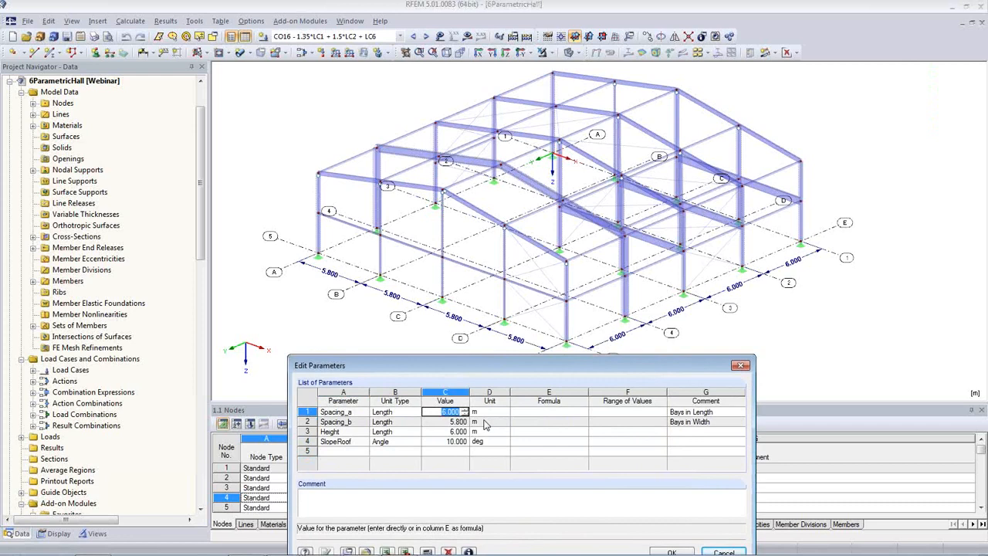
{"action": "type", "text": "7"}
{"action": "left_click", "coordinate": [450, 422]}
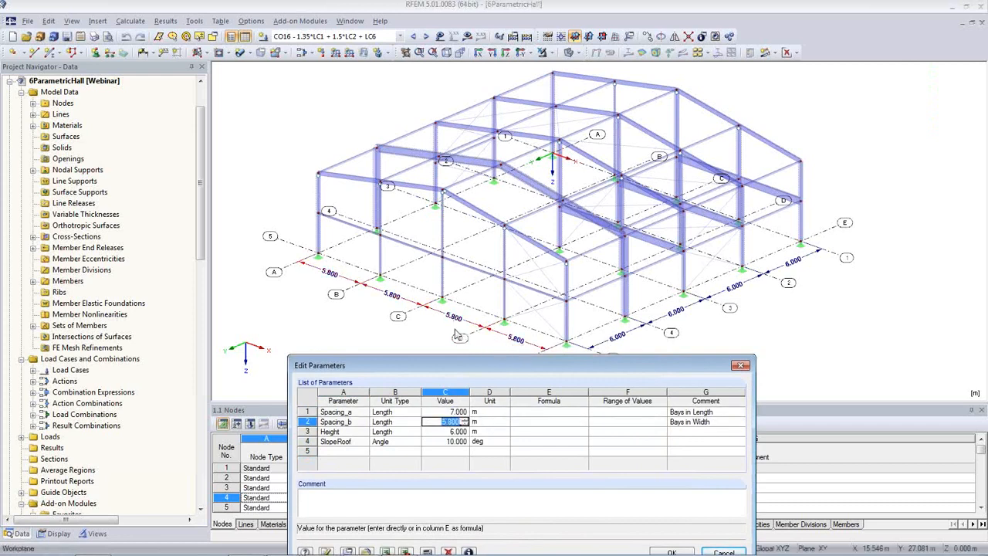
{"action": "type", "text": "6"}
Set the SlopeRoof parameter to 20 deg and apply the changed parameters to the hall model
{"action": "left_click", "coordinate": [447, 431]}
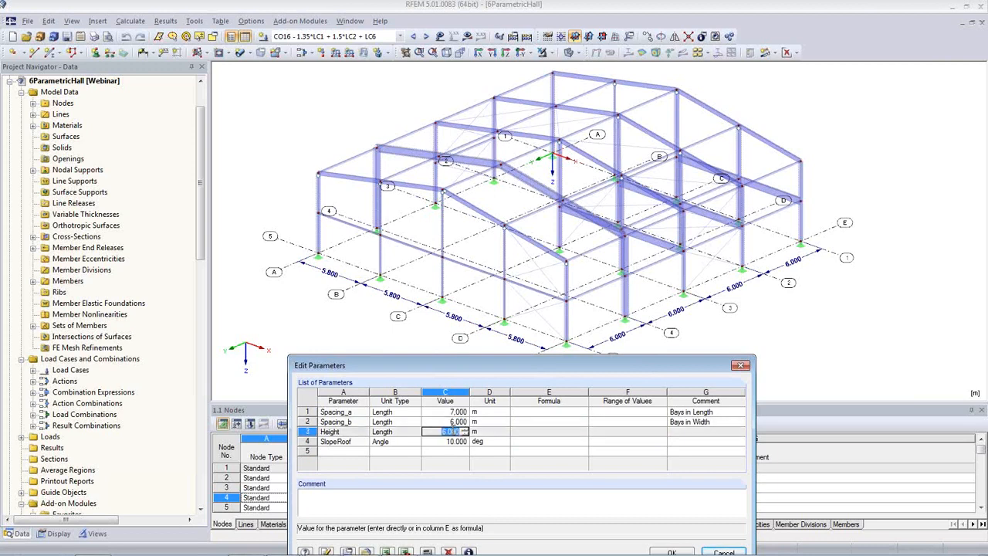
{"action": "left_click", "coordinate": [446, 440]}
{"action": "type", "text": "20"}
{"action": "key", "text": "Tab"}
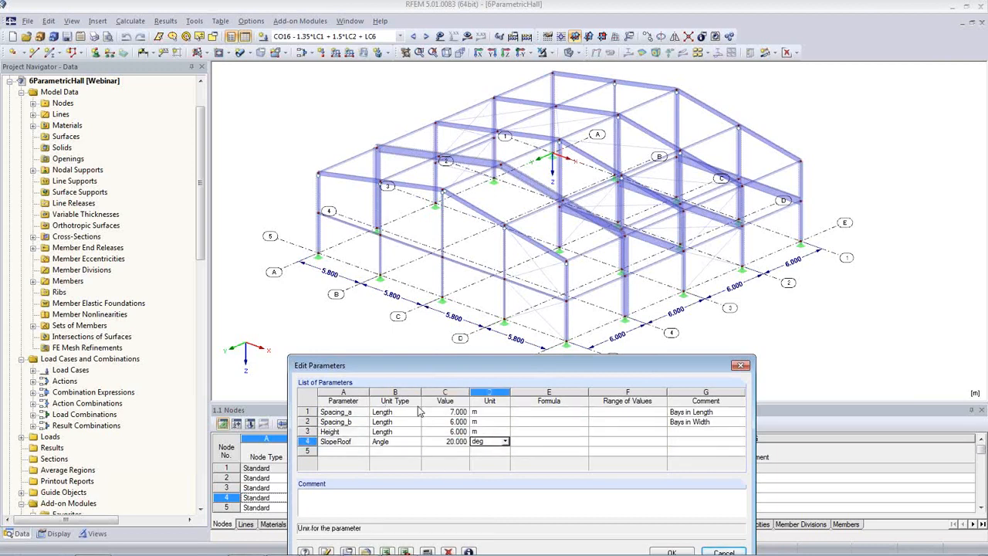
{"action": "left_click", "coordinate": [328, 551]}
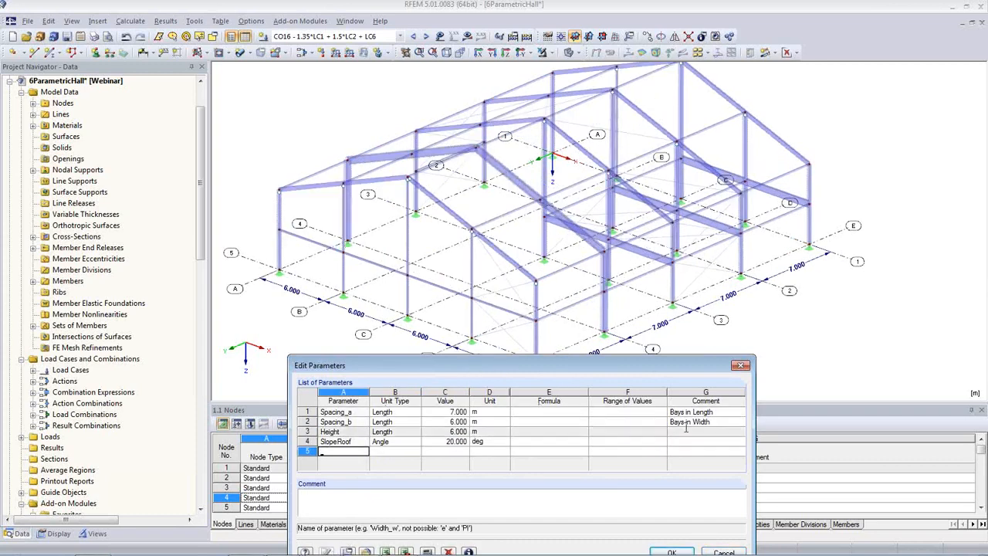
{"action": "left_click", "coordinate": [741, 366]}
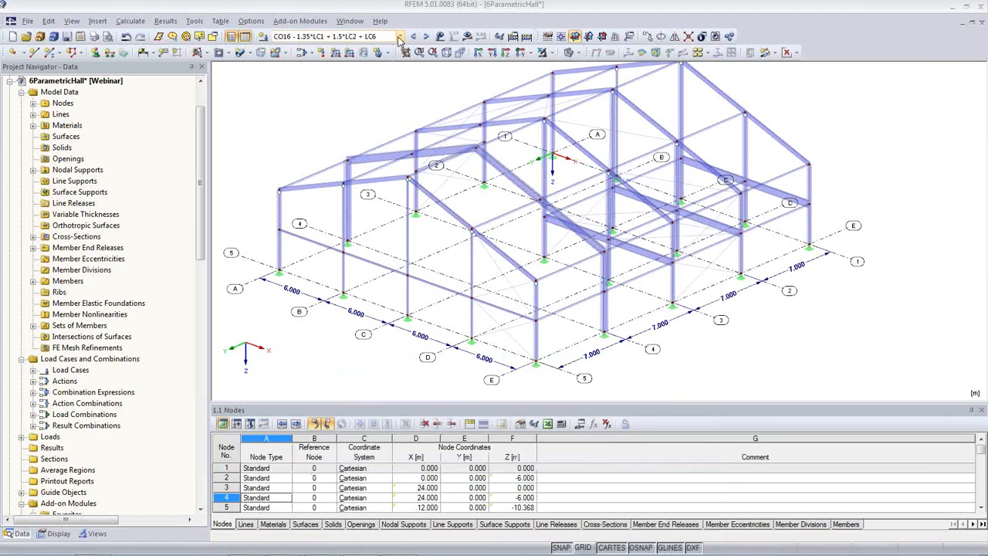
Examine the loads of LC1 Self-weight, LC2 Snow and LC3 Wind in x on the modified hall, ending on LC1
{"action": "left_click", "coordinate": [399, 36]}
{"action": "left_click", "coordinate": [390, 55]}
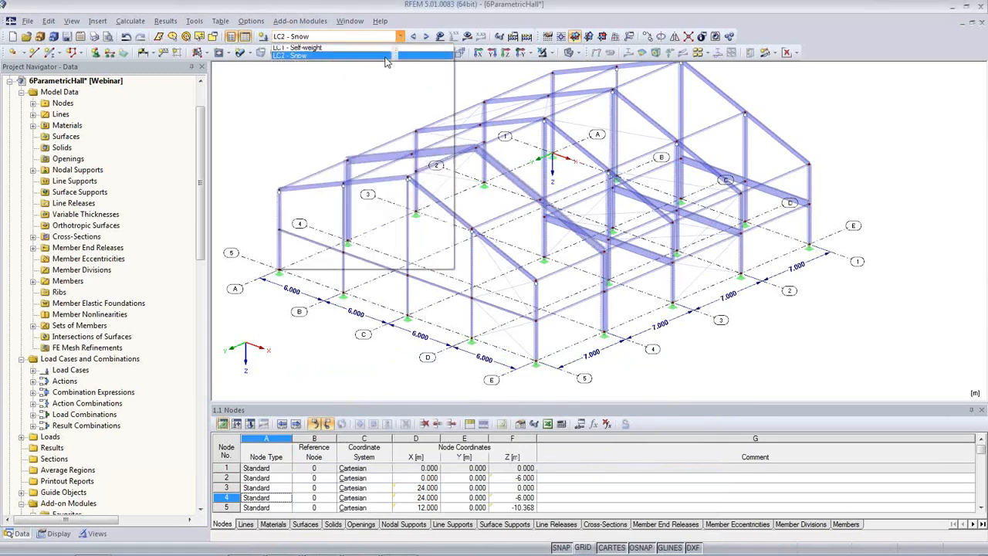
{"action": "left_click", "coordinate": [439, 36]}
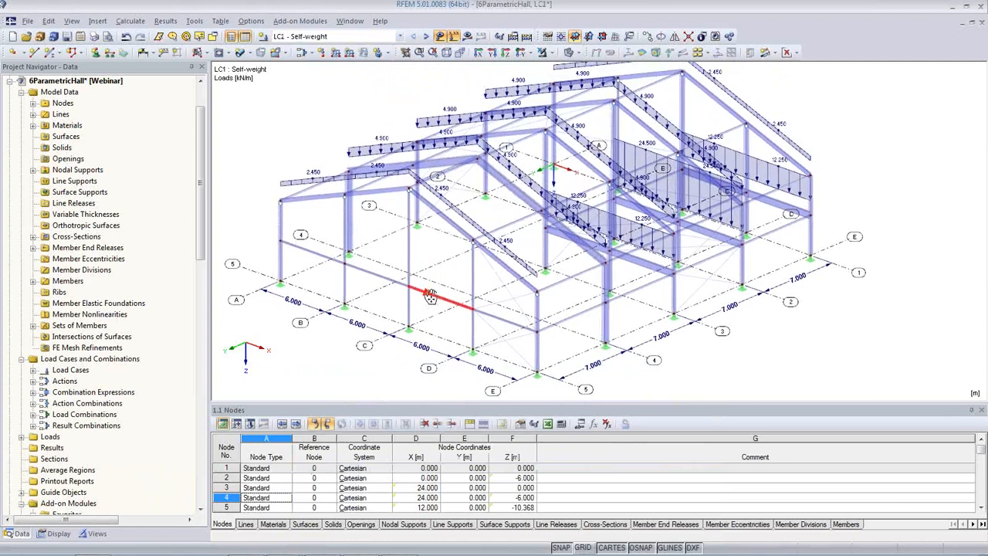
{"action": "middle_click_drag", "start_coordinate": [431, 297], "coordinate": [428, 314]}
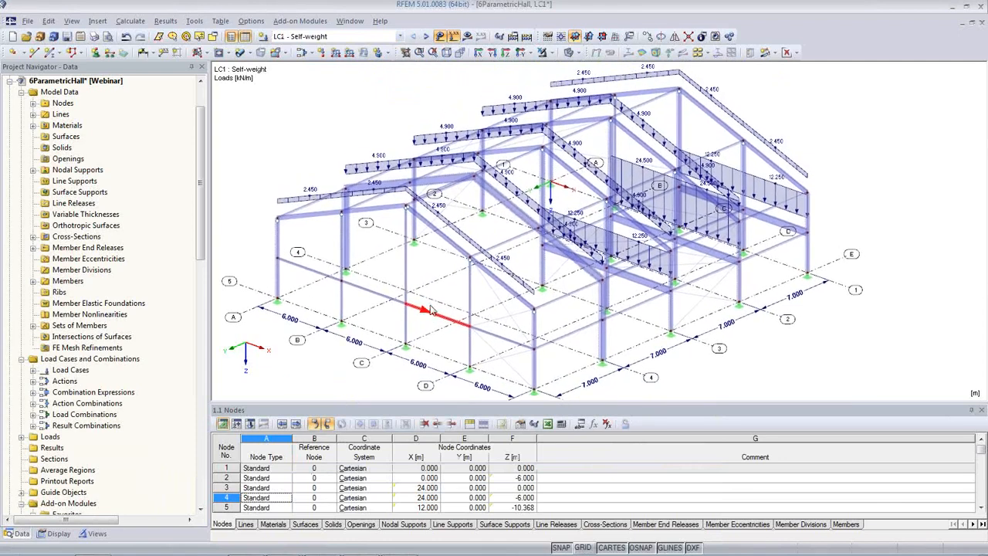
{"action": "left_click", "coordinate": [426, 37]}
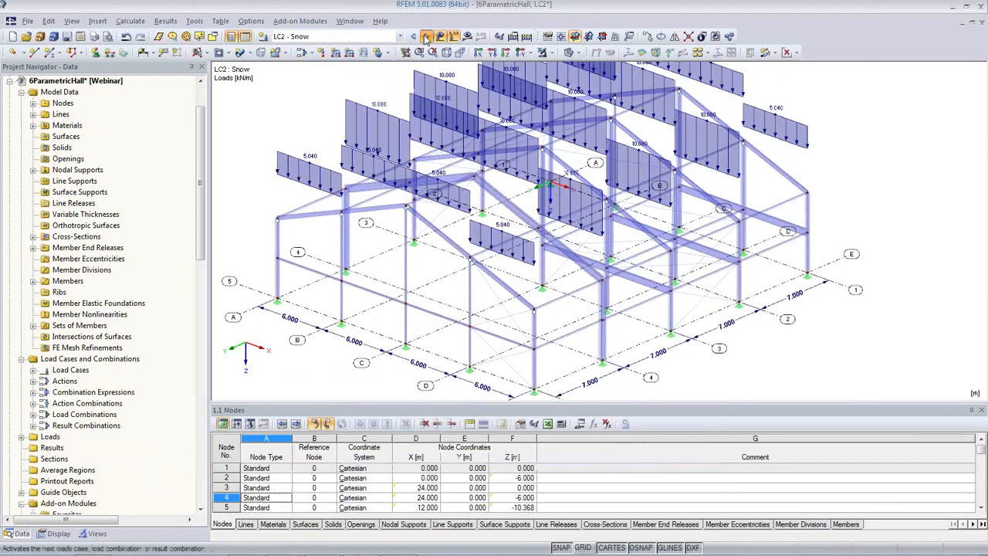
{"action": "left_click", "coordinate": [425, 37]}
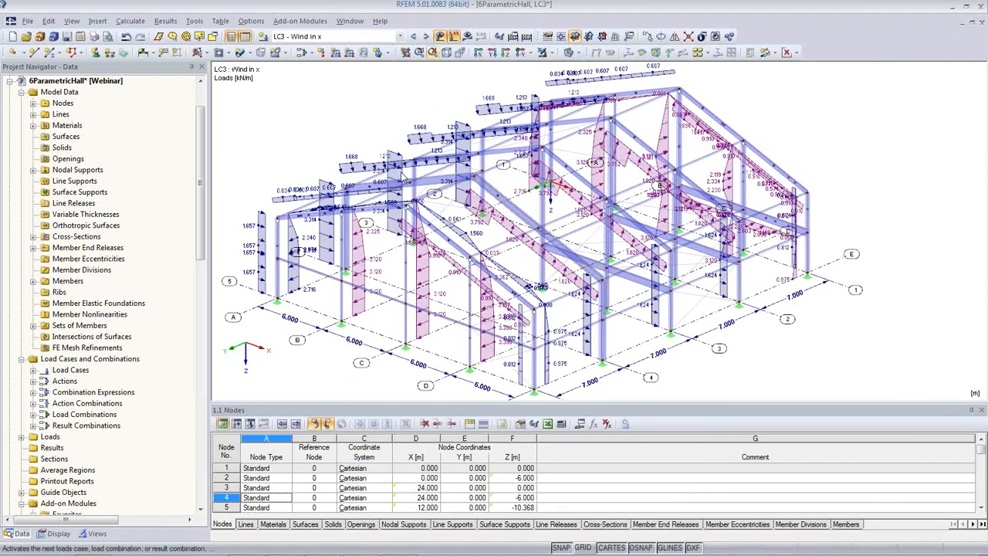
{"action": "left_click", "coordinate": [413, 36]}
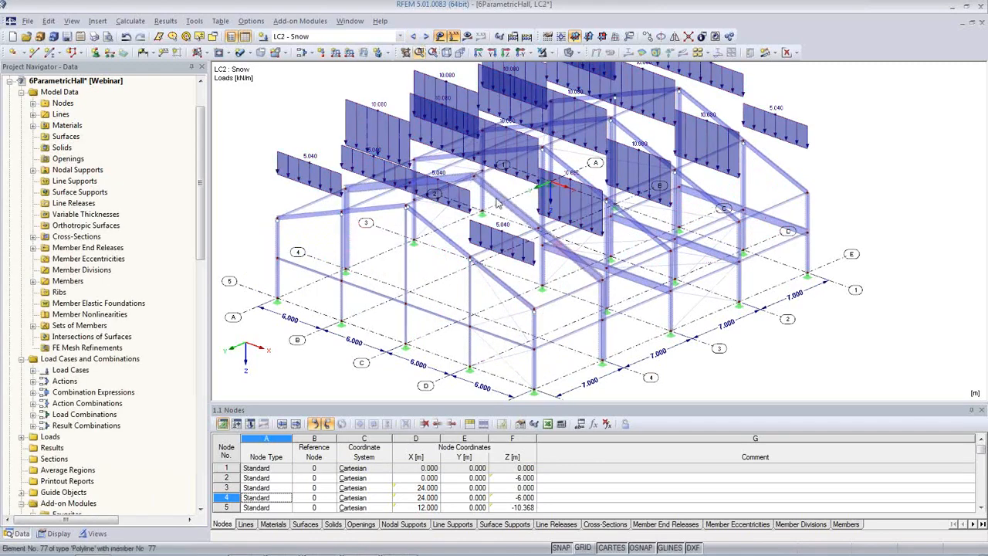
{"action": "scroll", "coordinate": [393, 179], "scroll_direction": "down", "scroll_amount": 2}
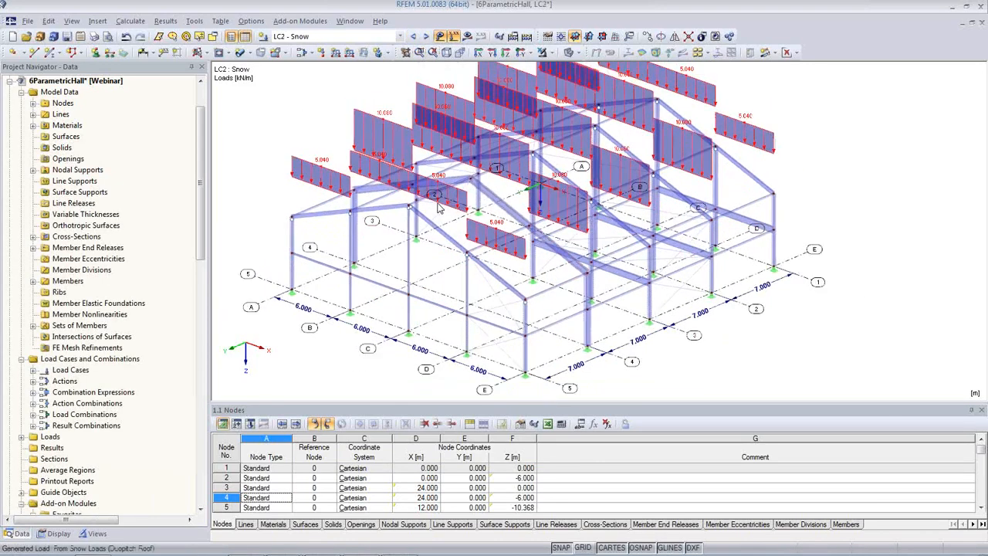
{"action": "left_click", "coordinate": [413, 36]}
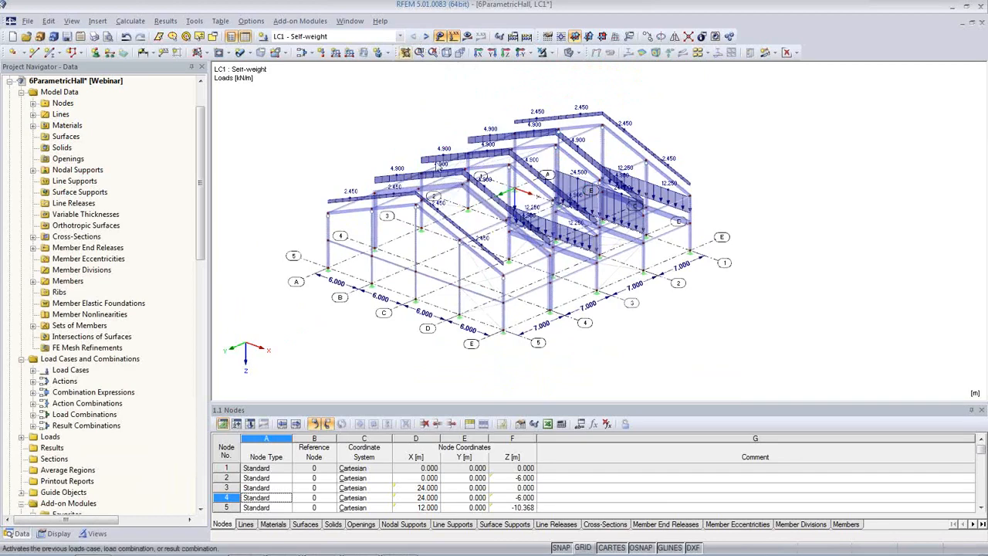
{"action": "middle_click_drag", "start_coordinate": [478, 258], "coordinate": [514, 272], "text": "ctrl"}
{"action": "scroll", "coordinate": [514, 271], "scroll_direction": "up", "scroll_amount": 3}
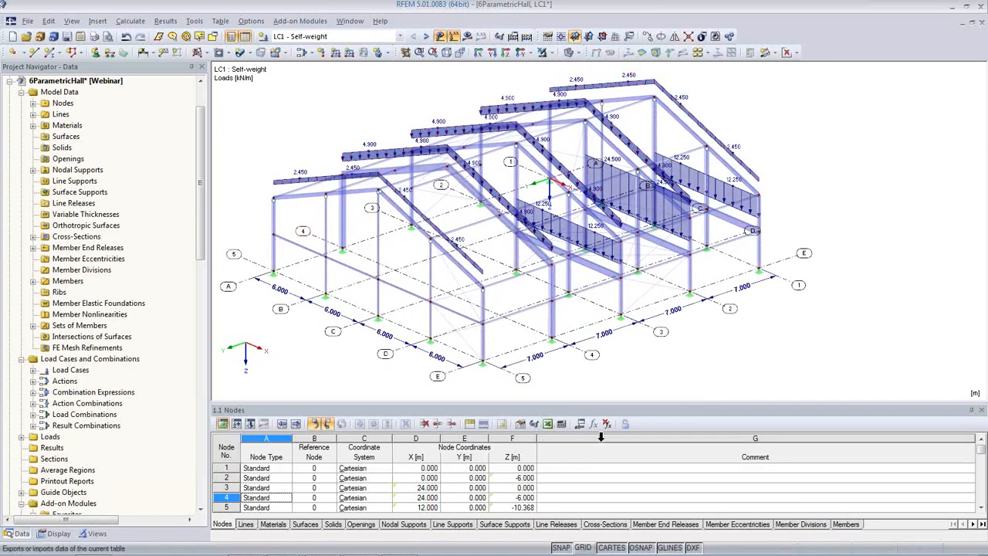
Set the Spacing_a parameter to 6 m and apply it to the hall model with its loads
{"action": "left_click", "coordinate": [580, 426]}
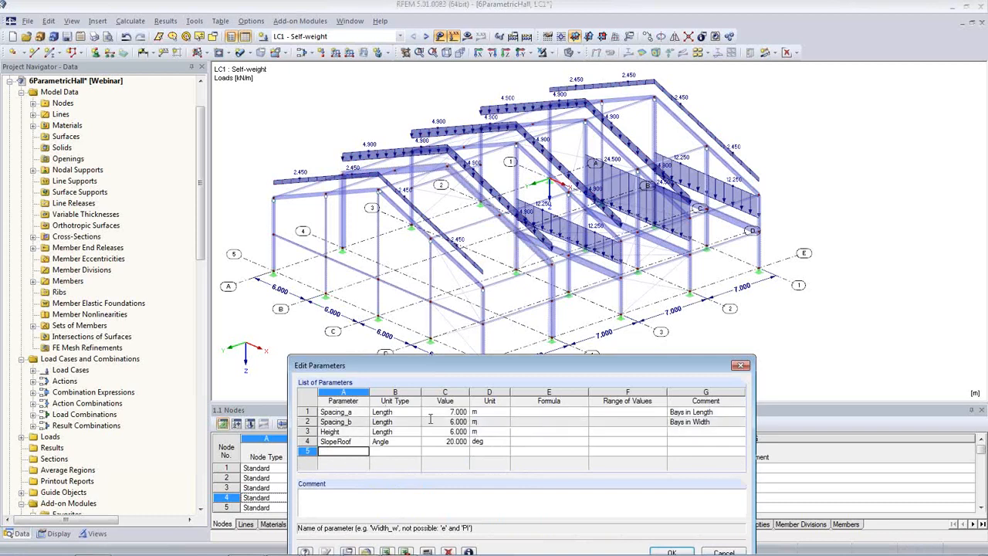
{"action": "left_click", "coordinate": [447, 414]}
{"action": "left_click", "coordinate": [445, 414]}
{"action": "type", "text": "6"}
{"action": "key", "text": "Return"}
{"action": "left_click", "coordinate": [326, 551]}
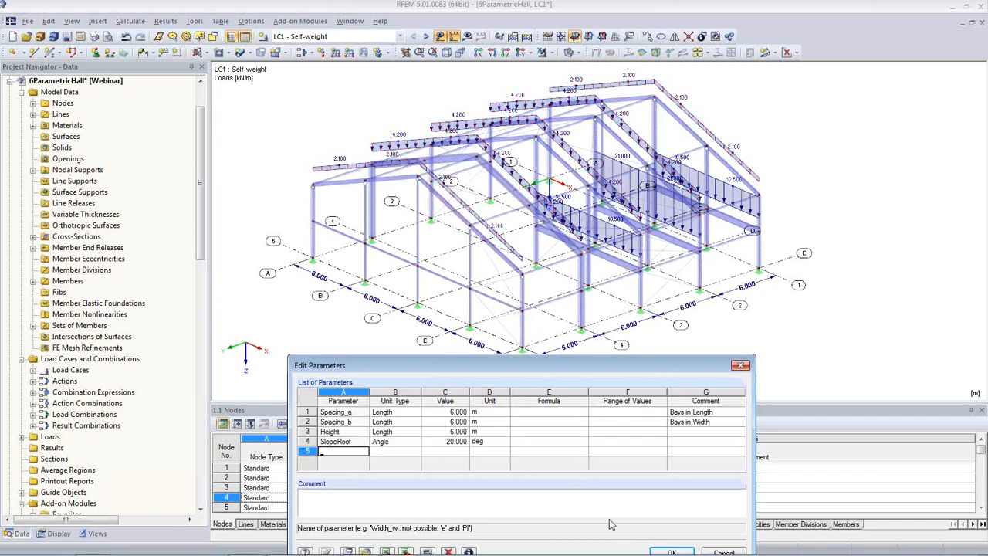
{"action": "left_click", "coordinate": [685, 552]}
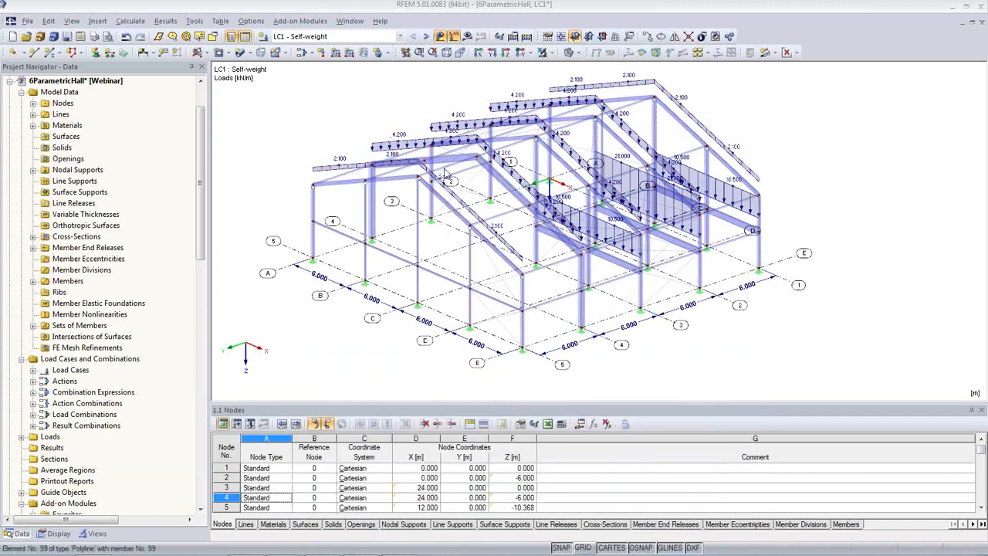
Try to calculate load combination CO16, decline displaying its results and hide the loads
{"action": "left_click", "coordinate": [400, 37]}
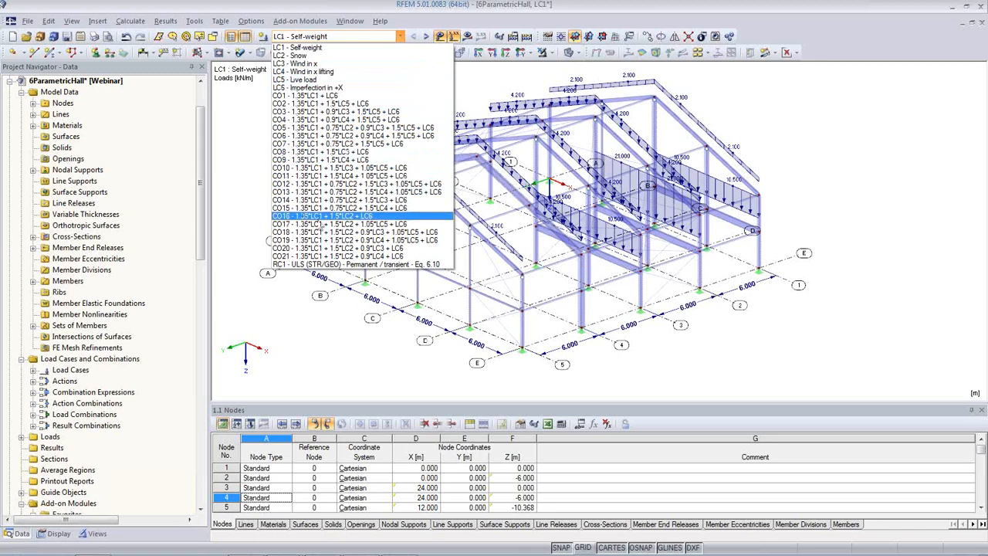
{"action": "left_click", "coordinate": [332, 216]}
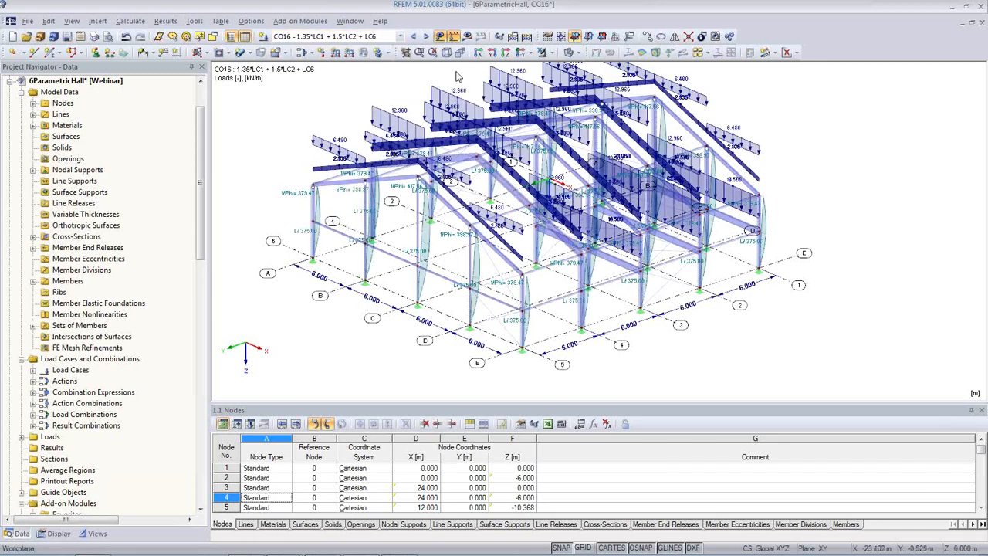
{"action": "left_click", "coordinate": [467, 38]}
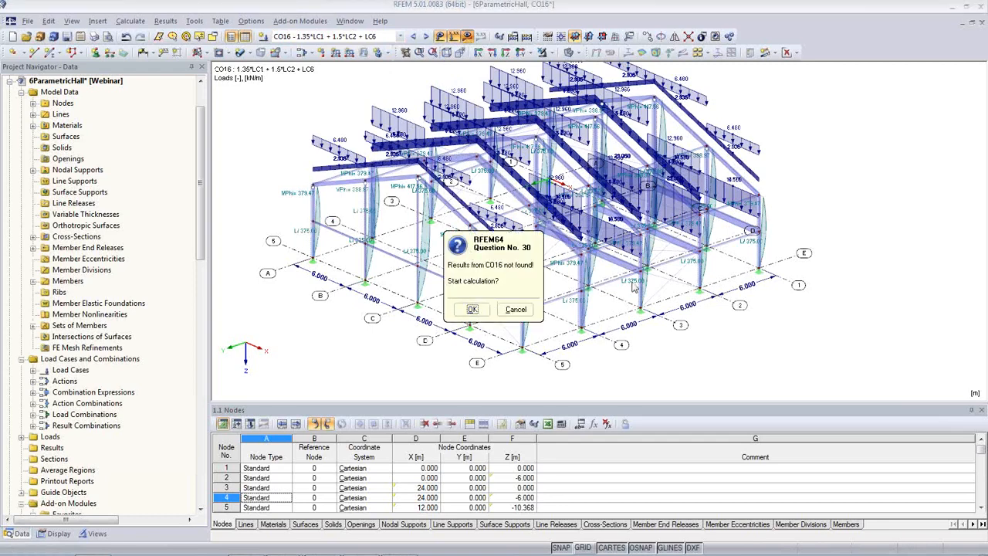
{"action": "left_click", "coordinate": [472, 309]}
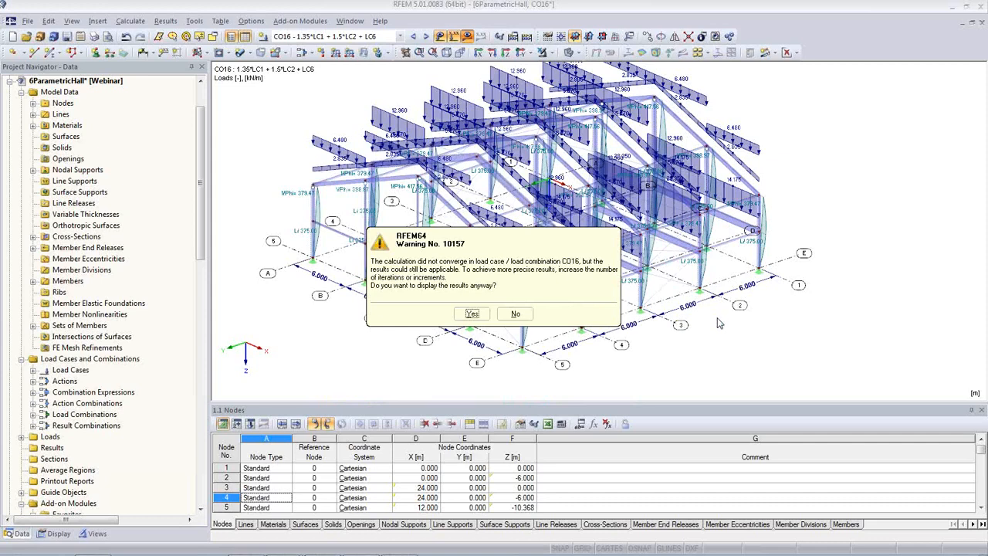
{"action": "left_click", "coordinate": [514, 315]}
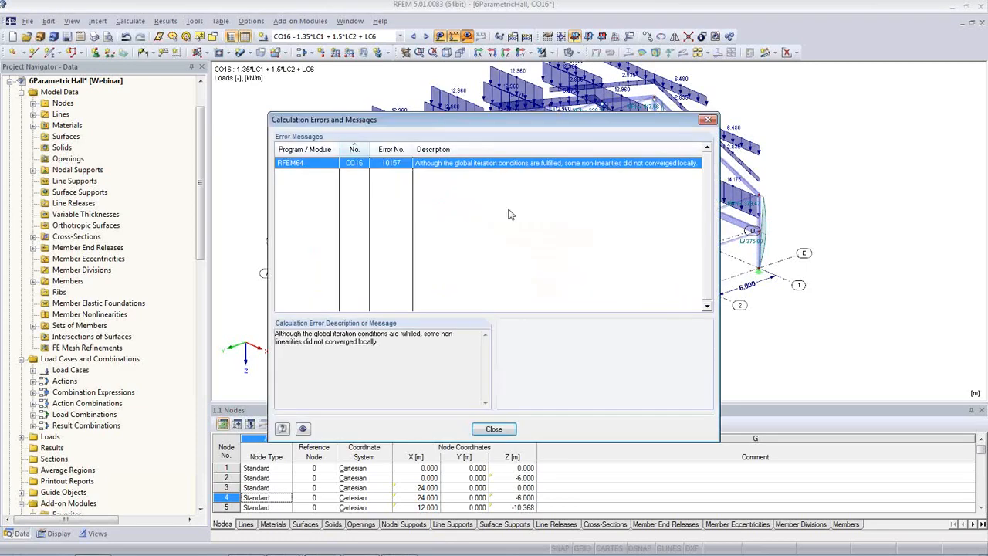
{"action": "left_click", "coordinate": [495, 428]}
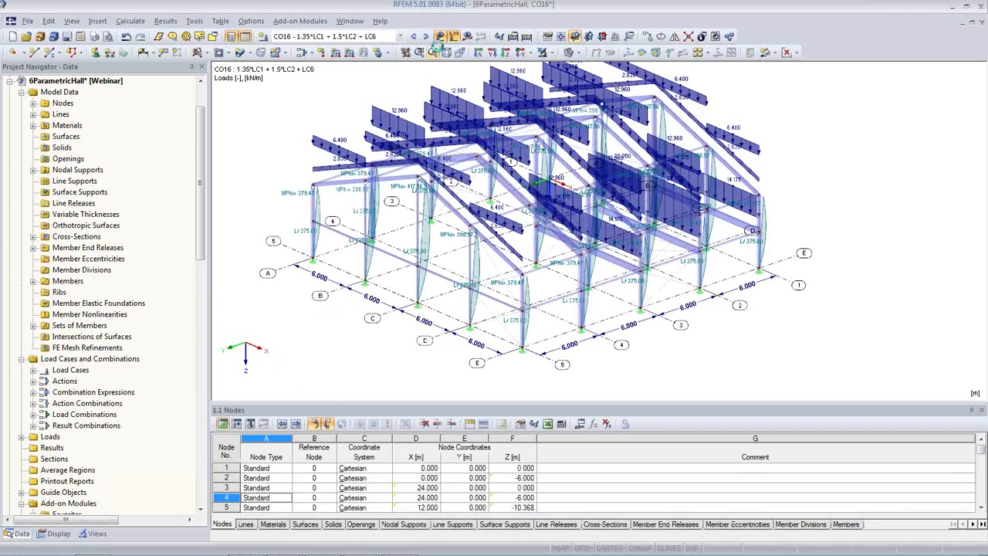
{"action": "left_click", "coordinate": [440, 37]}
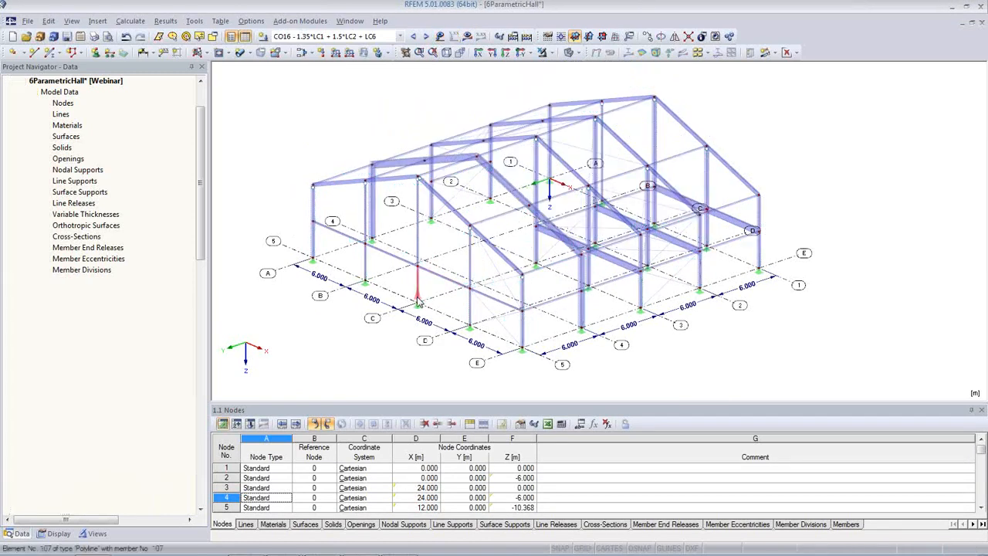
Calculate load case LC1 Self-weight, display the member internal forces M-y and return to the model's data tree
{"action": "left_click", "coordinate": [400, 37]}
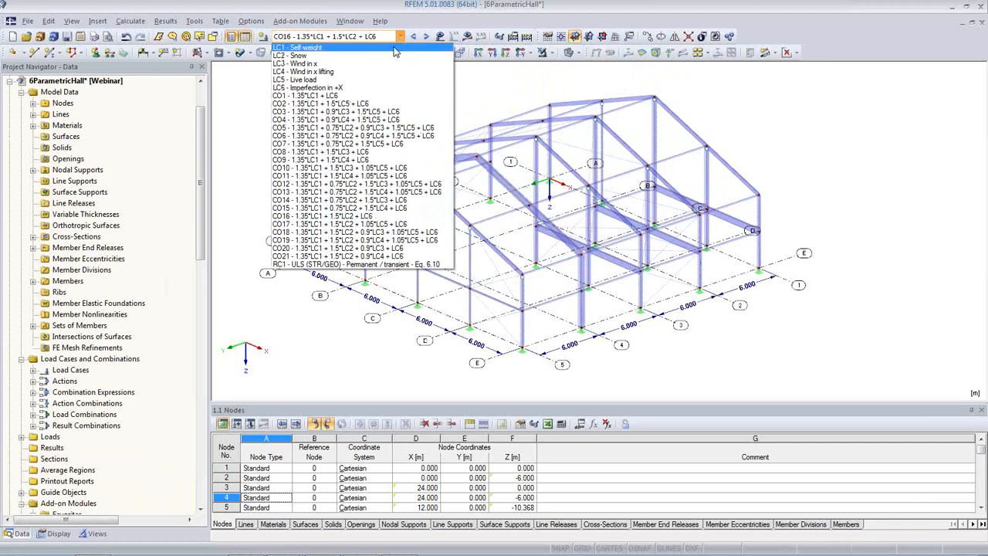
{"action": "left_click", "coordinate": [394, 49]}
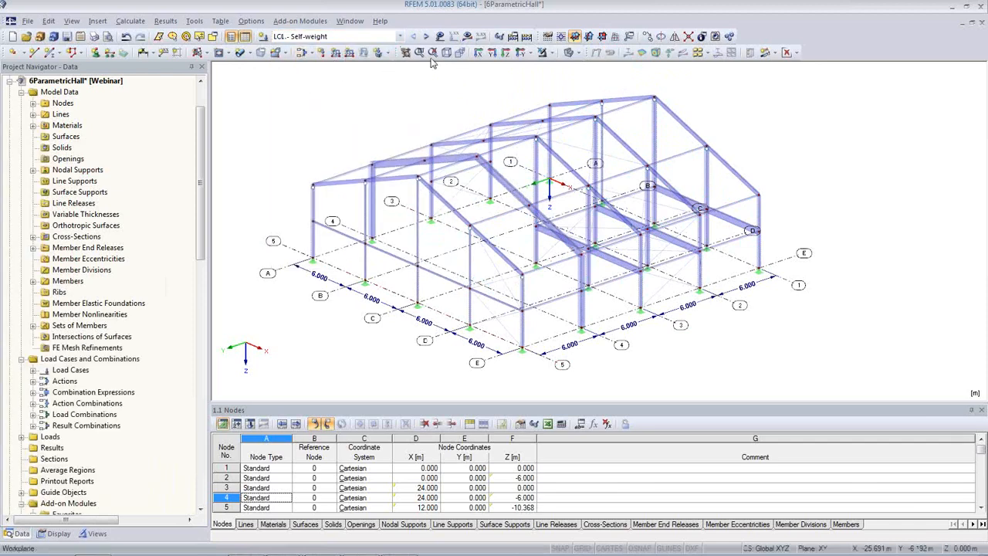
{"action": "left_click", "coordinate": [468, 37]}
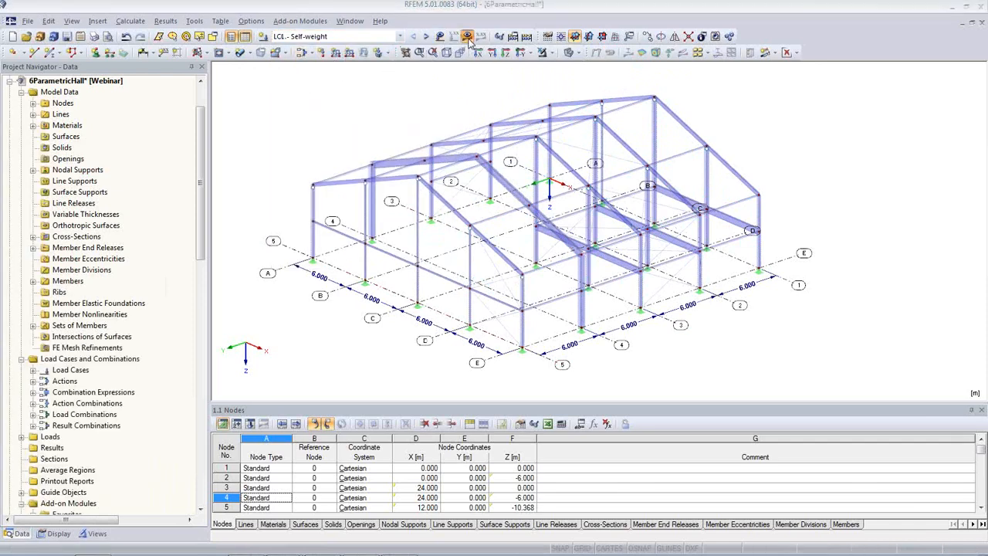
{"action": "left_click", "coordinate": [472, 309]}
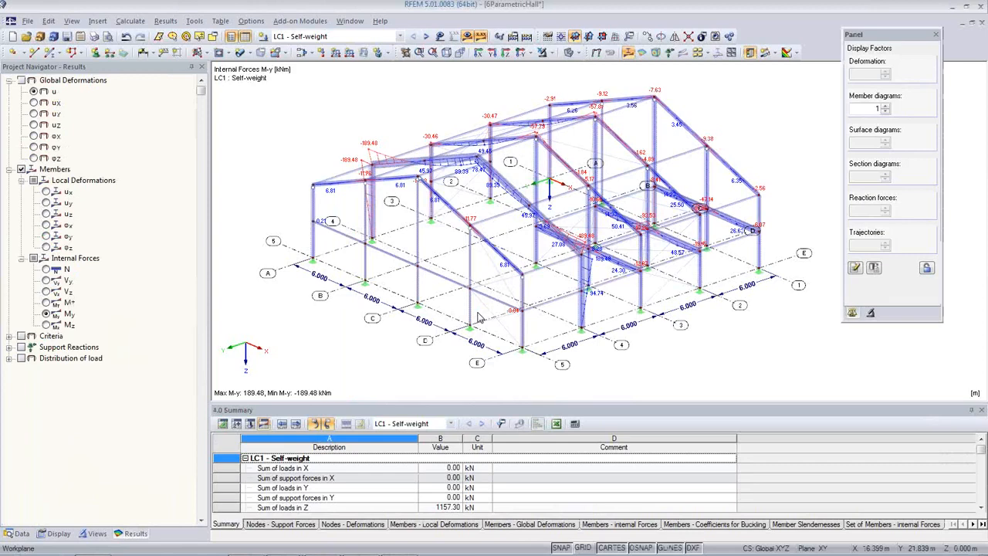
{"action": "left_click", "coordinate": [18, 533]}
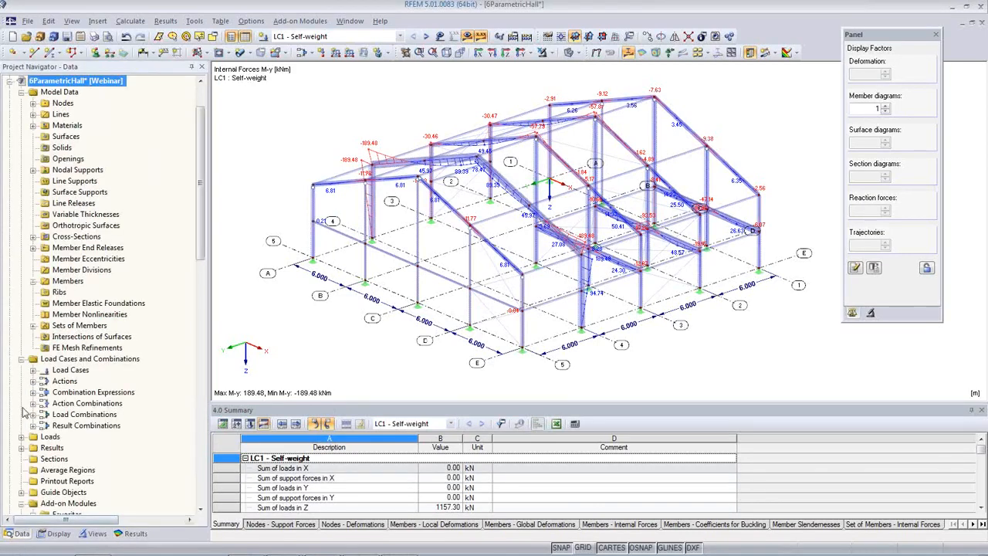
Examine the calculation parameters of load case LC1 Self-weight, including its method of analysis
{"action": "left_click", "coordinate": [33, 370]}
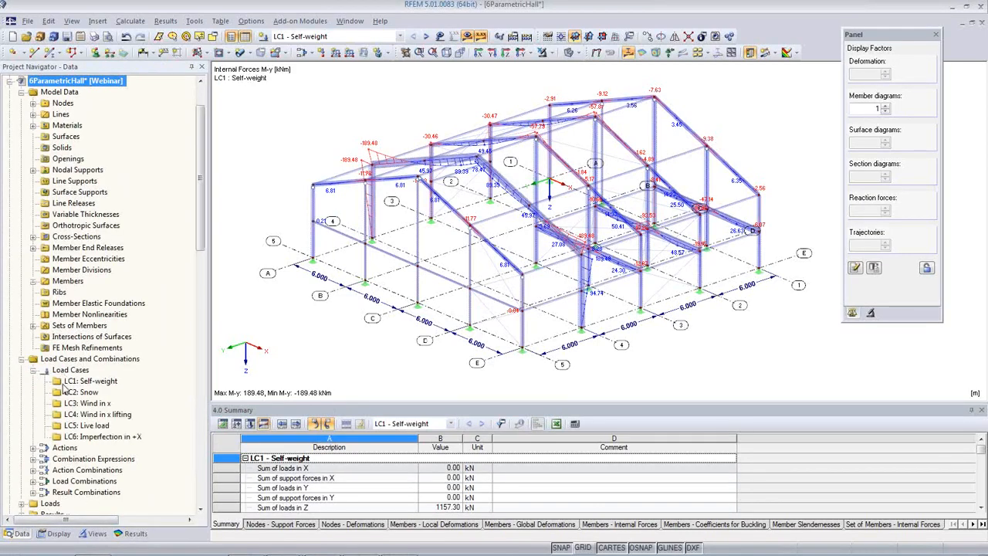
{"action": "right_click", "coordinate": [68, 382]}
{"action": "left_click", "coordinate": [97, 393]}
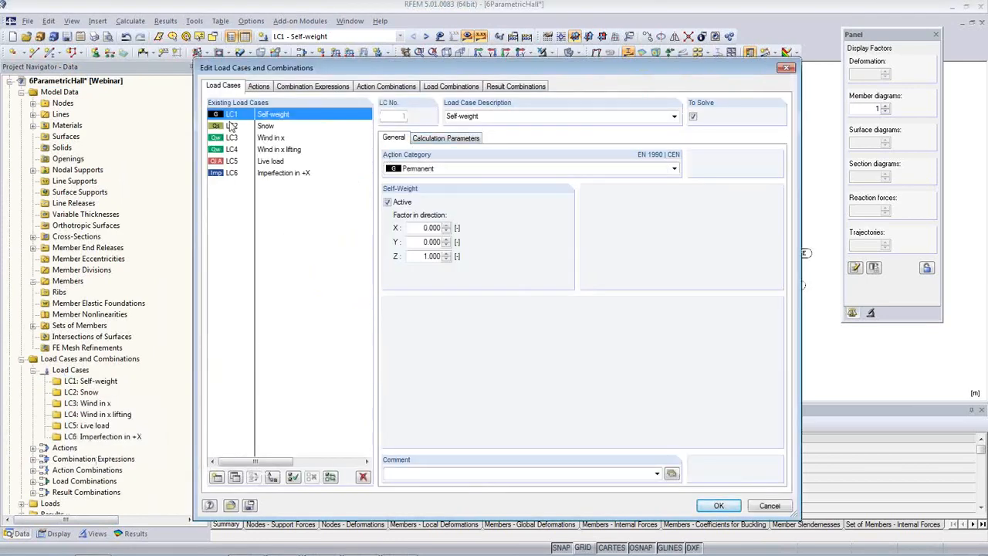
{"action": "left_click", "coordinate": [446, 138]}
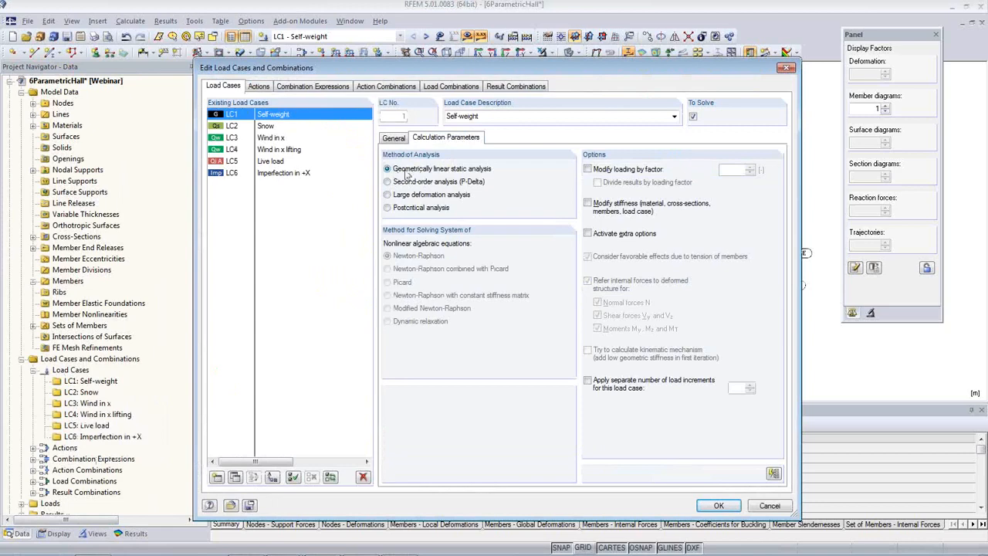
{"action": "left_click", "coordinate": [786, 68]}
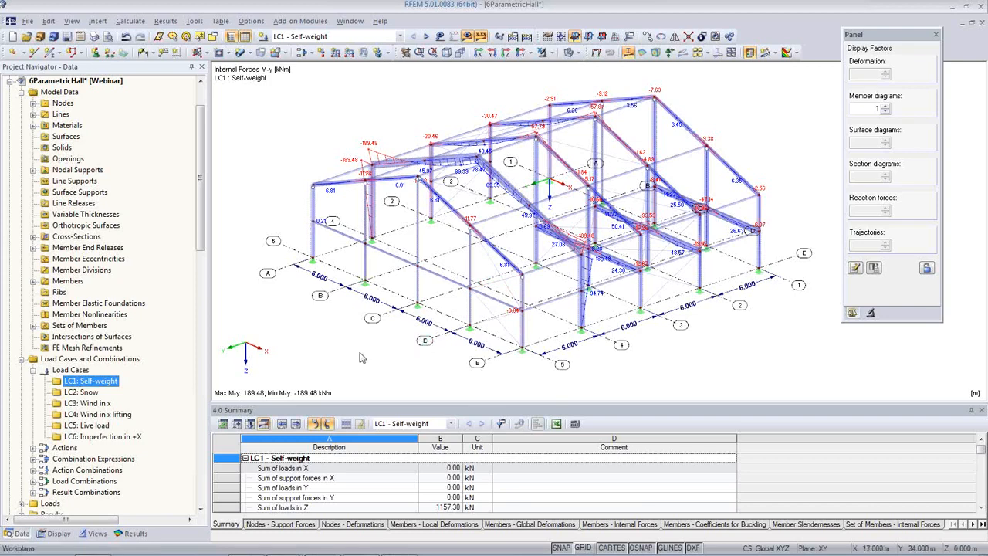
Calculate the RF-STABILITY case CA1 with axial forces from LC1 Self-weight and return to the model to see the buckling shapes
{"action": "scroll", "coordinate": [173, 428], "scroll_direction": "down", "scroll_amount": 8}
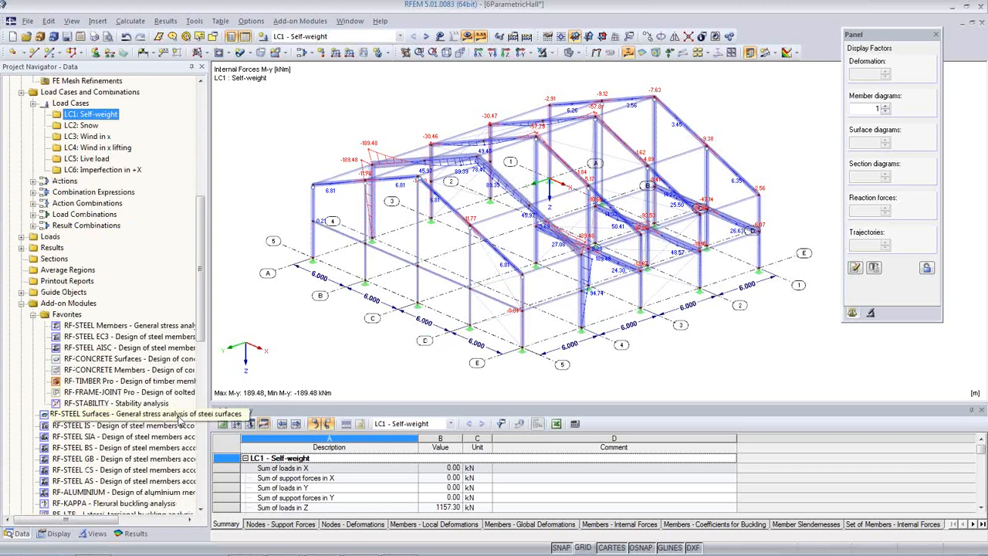
{"action": "left_click", "coordinate": [104, 404]}
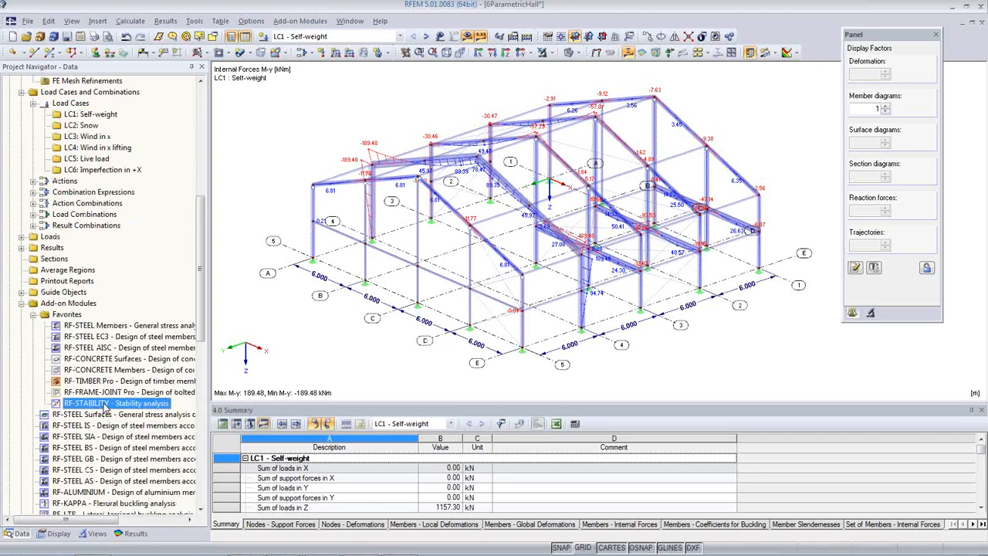
{"action": "double_click", "coordinate": [116, 408]}
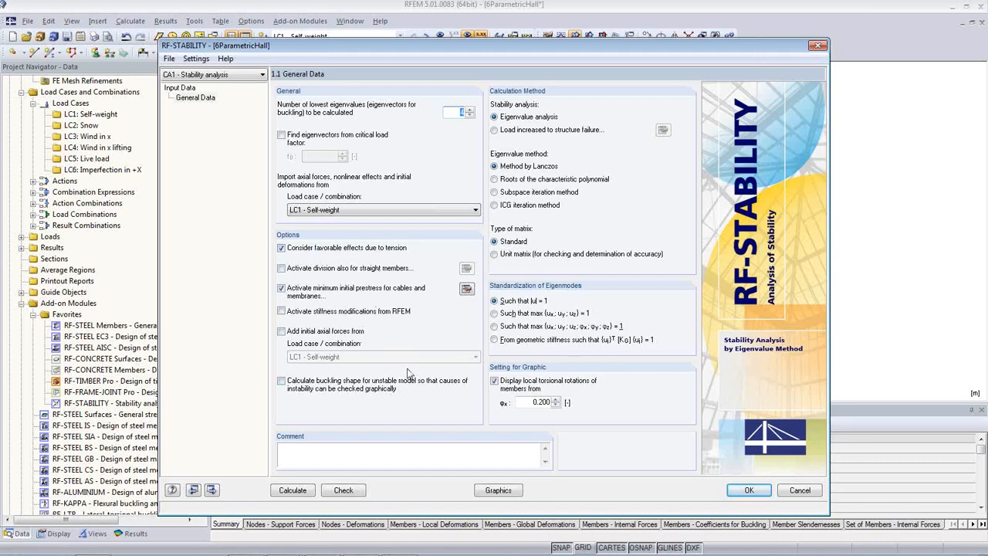
{"action": "left_click", "coordinate": [291, 490]}
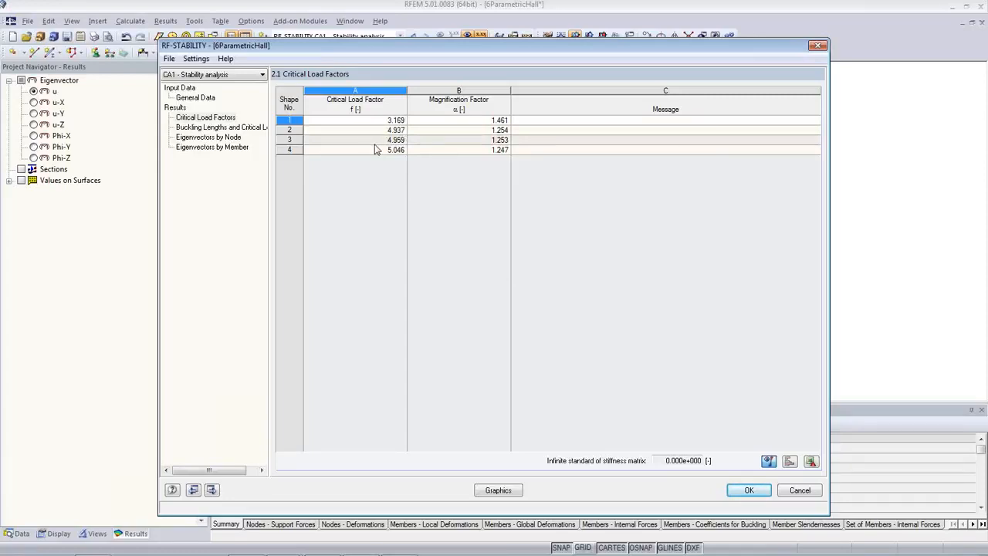
{"action": "left_click", "coordinate": [746, 491]}
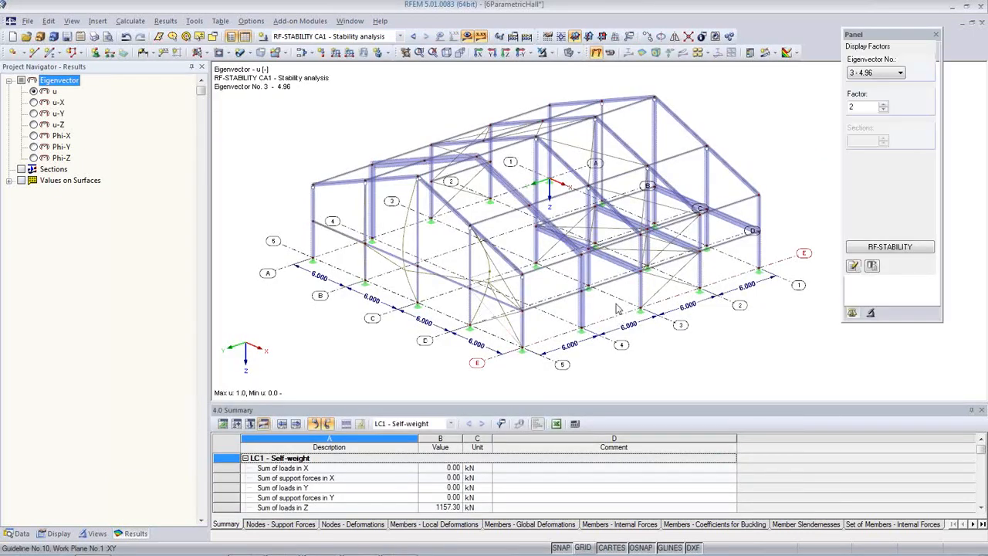
Display eigenvector No. 1 with a display factor of 3.5 and animate the buckling shape on the rotated hall
{"action": "left_click", "coordinate": [875, 72]}
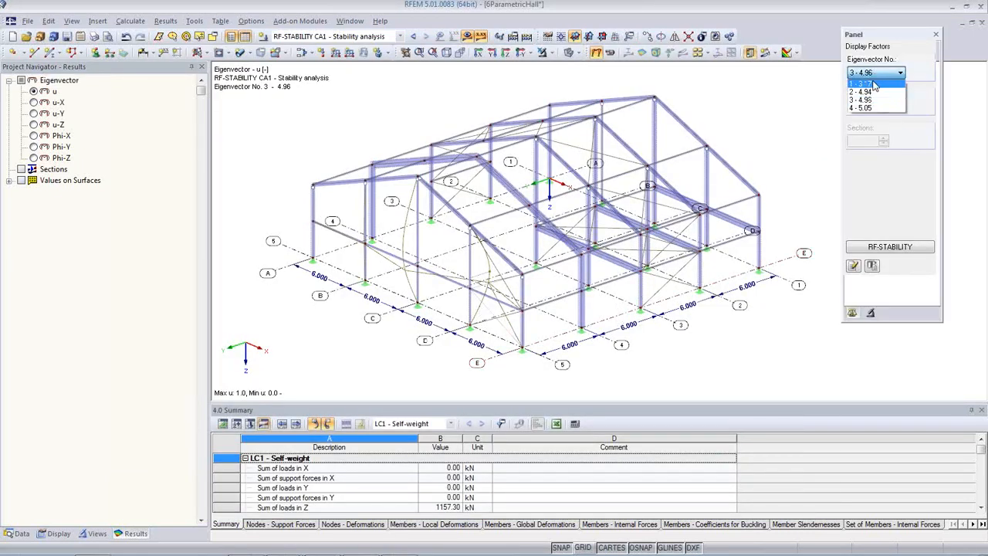
{"action": "left_click", "coordinate": [872, 82]}
{"action": "double_click", "coordinate": [854, 107]}
{"action": "type", "text": "3.5"}
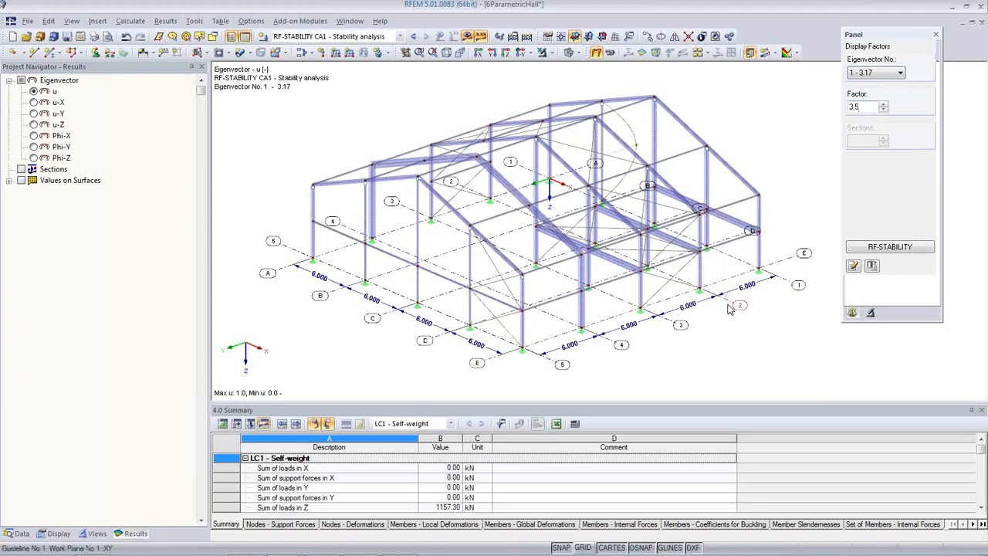
{"action": "middle_click_drag", "start_coordinate": [734, 320], "coordinate": [463, 248], "text": "ctrl"}
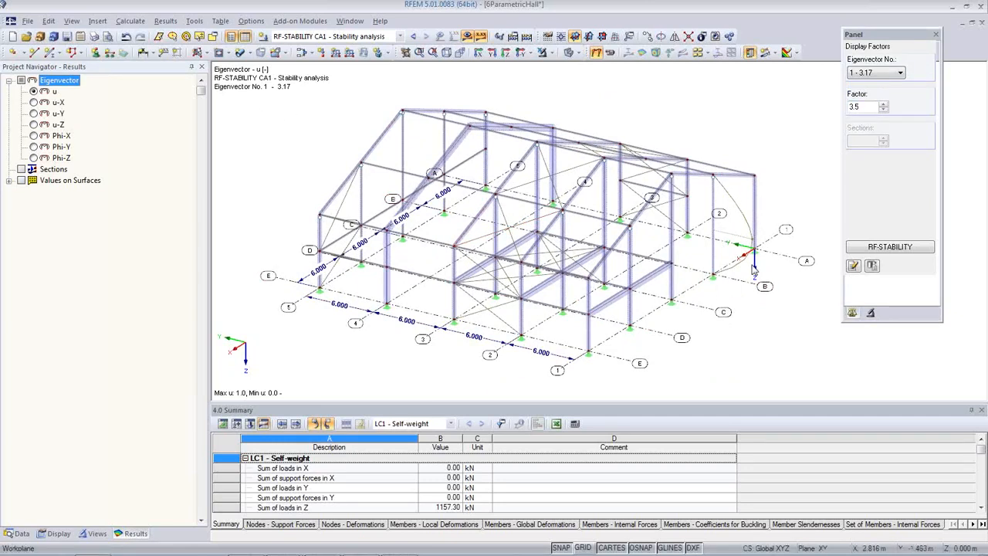
{"action": "left_click", "coordinate": [612, 53]}
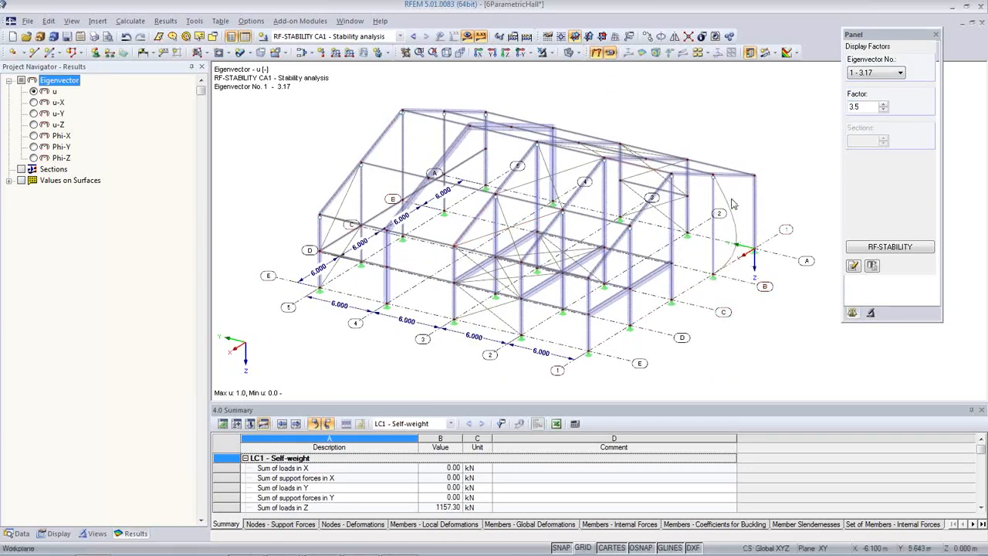
Examine the buckling shapes of eigenvectors No. 2, 3 and 4 on the hall, animating No. 2 and inspecting No. 4 from several sides
{"action": "left_click", "coordinate": [881, 74]}
{"action": "left_click", "coordinate": [878, 93]}
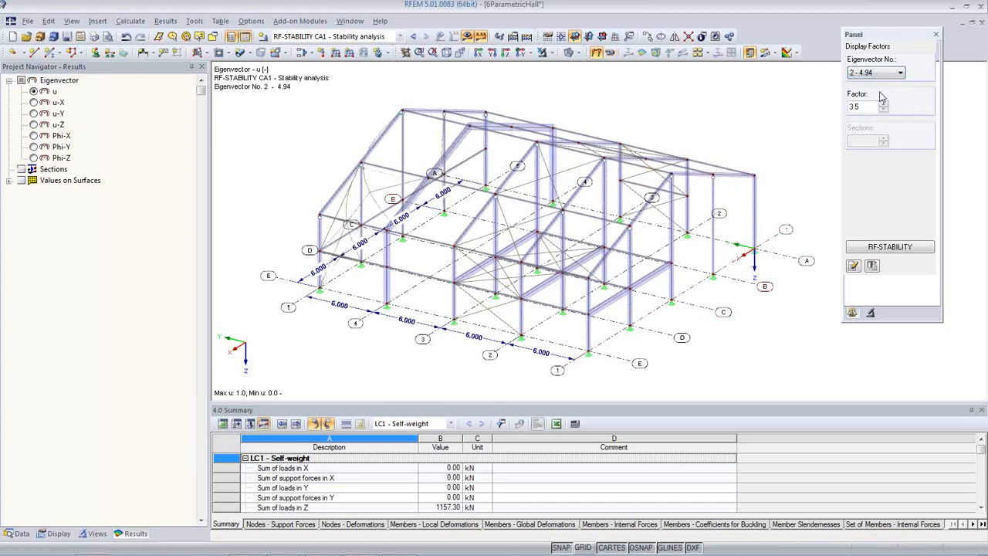
{"action": "left_click", "coordinate": [610, 53]}
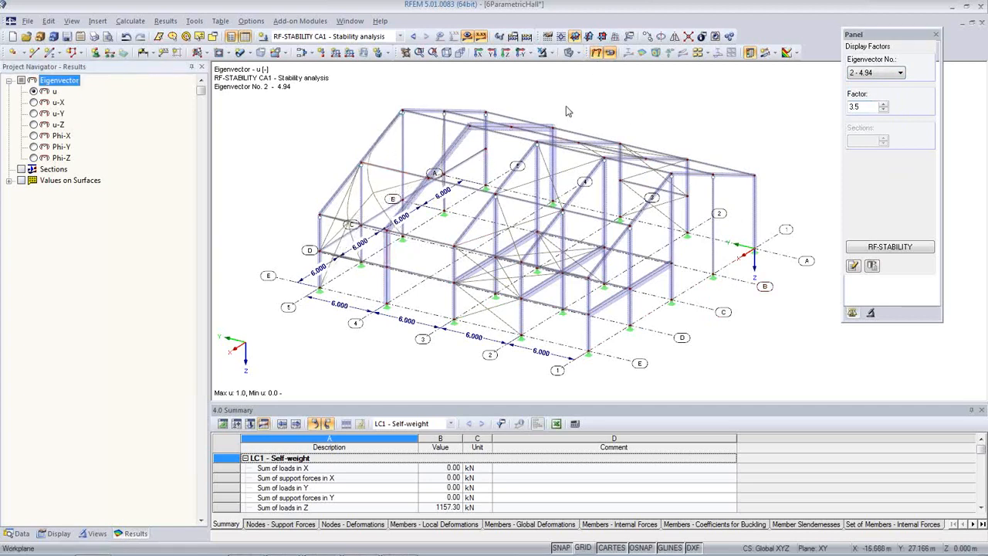
{"action": "left_click", "coordinate": [886, 74]}
{"action": "left_click", "coordinate": [881, 104]}
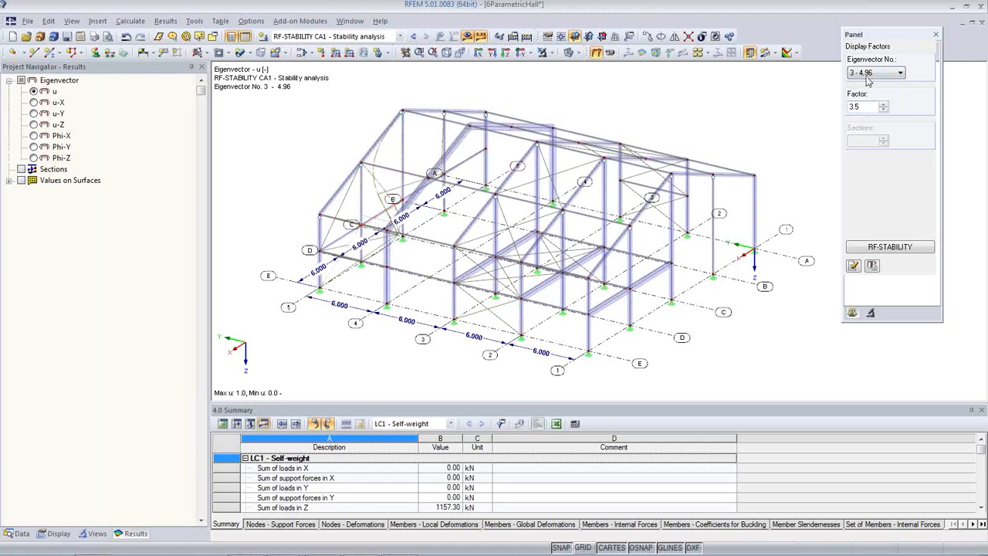
{"action": "left_click", "coordinate": [873, 72]}
{"action": "left_click", "coordinate": [861, 108]}
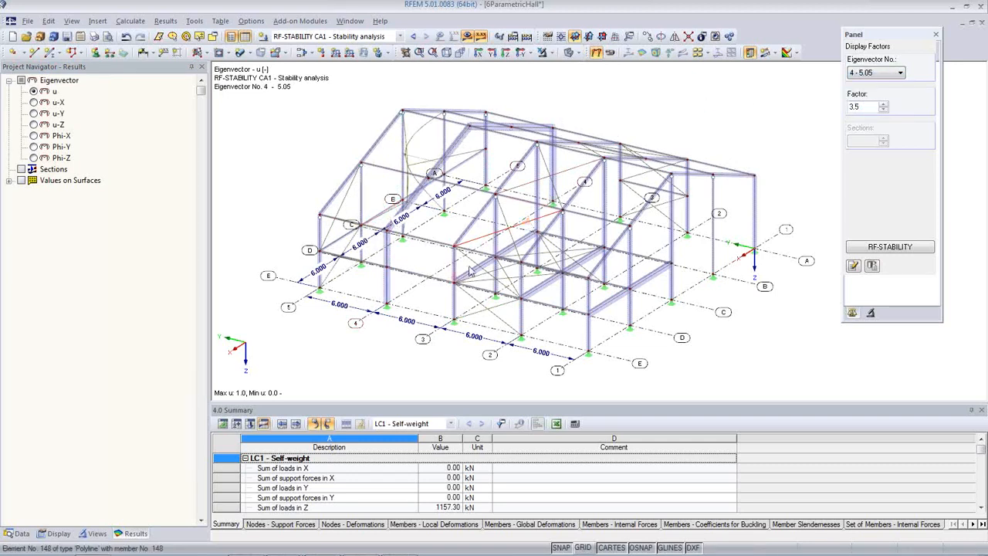
{"action": "middle_click_drag", "start_coordinate": [424, 334], "coordinate": [617, 297], "text": "ctrl"}
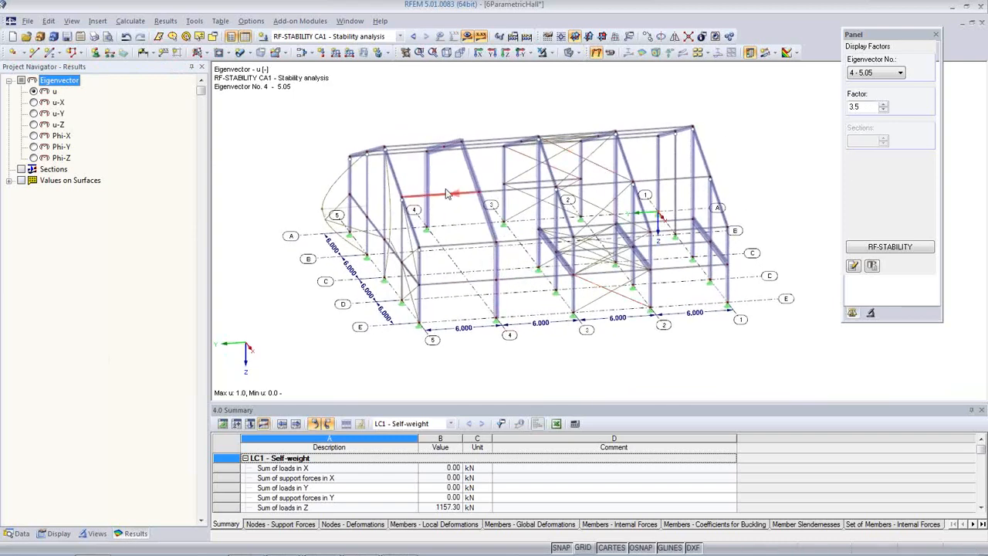
{"action": "middle_click_drag", "start_coordinate": [502, 284], "coordinate": [452, 305], "text": "ctrl"}
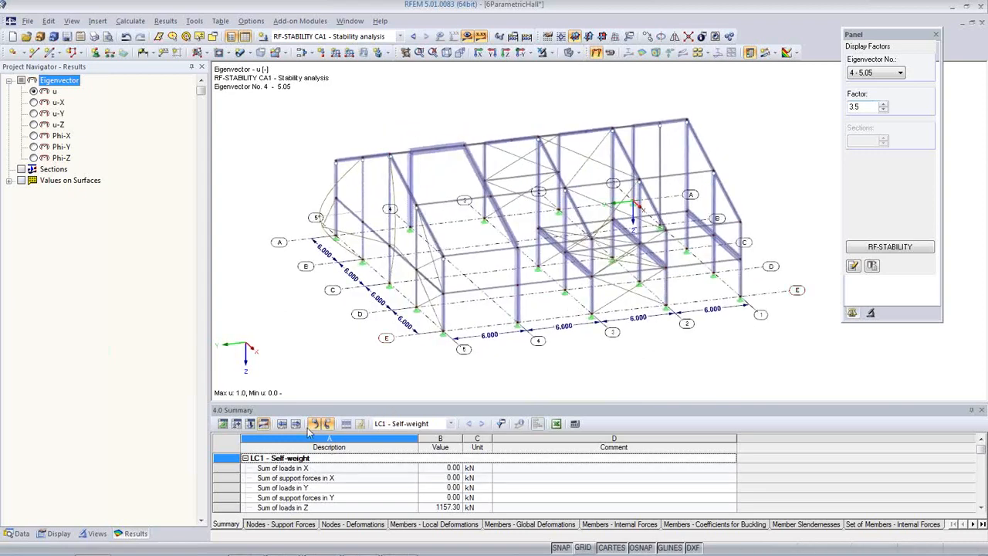
Show the model's cross-sections table and enlarge it so that all nine sections fit beneath the hall
{"action": "left_click", "coordinate": [223, 423]}
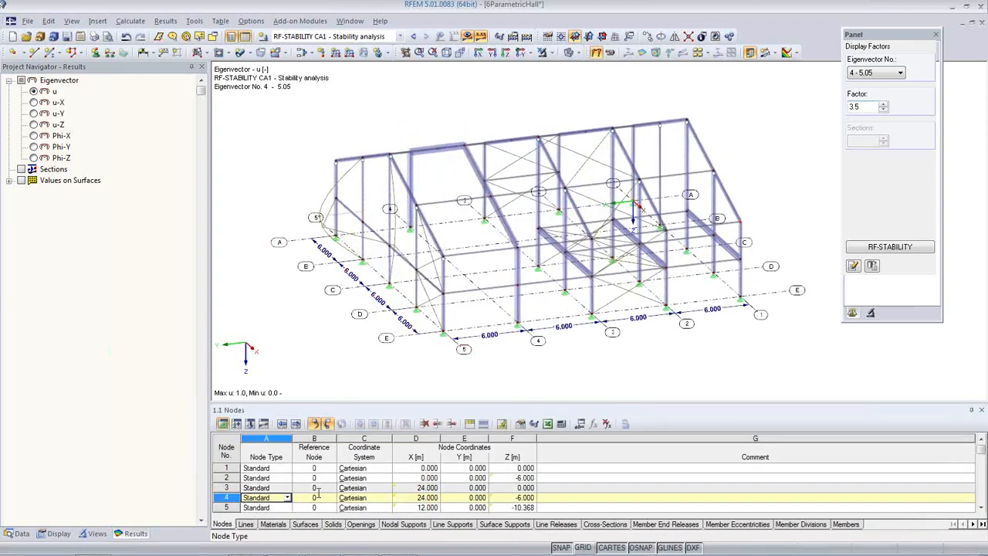
{"action": "left_click", "coordinate": [604, 525]}
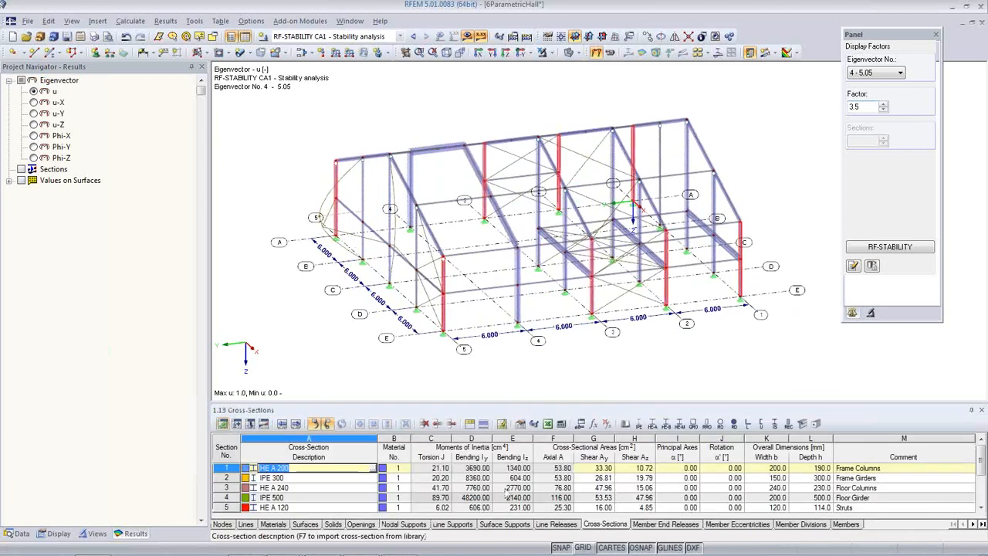
{"action": "left_click_drag", "start_coordinate": [455, 399], "coordinate": [455, 358]}
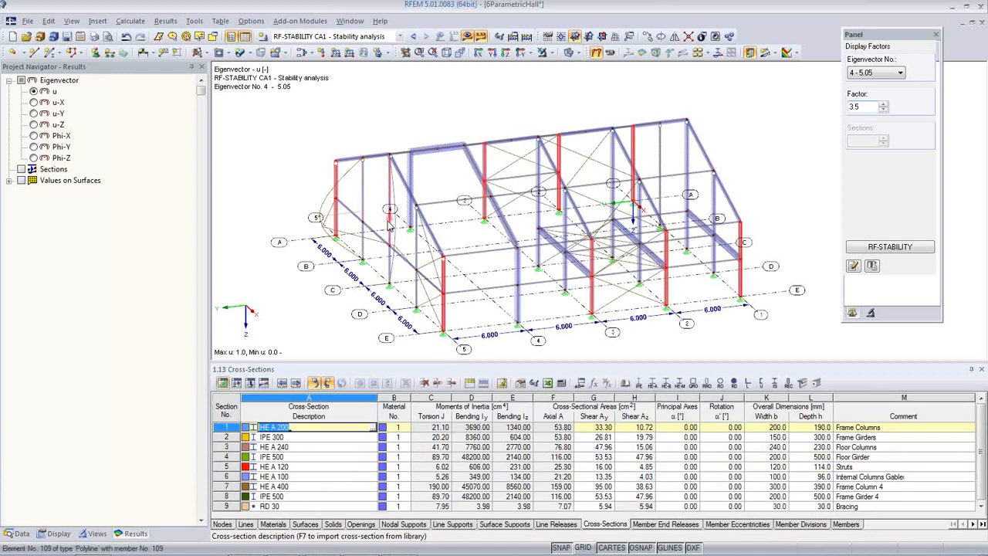
{"action": "middle_click_drag", "start_coordinate": [362, 215], "coordinate": [362, 155], "text": "ctrl"}
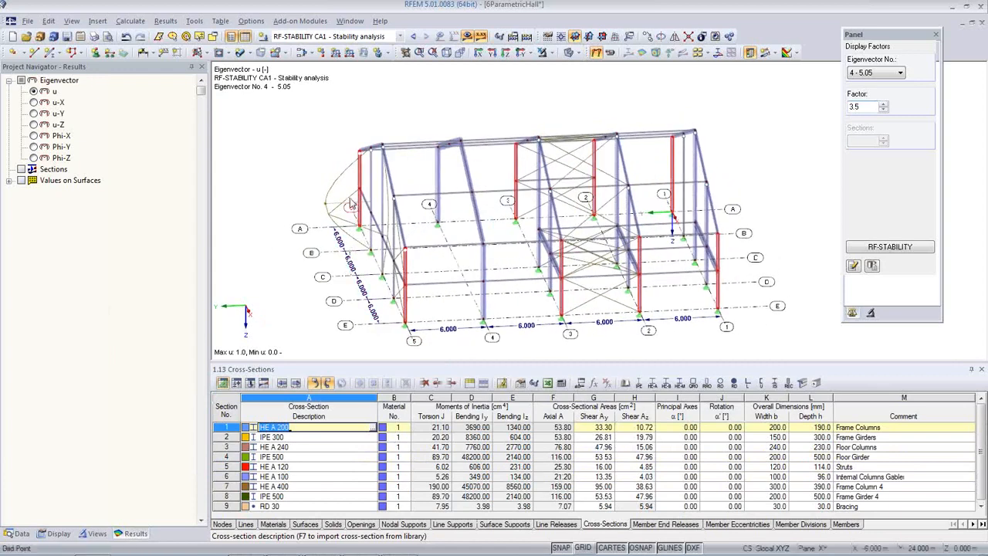
Change the cross-section of the internal gable columns to HE A 200
{"action": "left_click", "coordinate": [298, 477]}
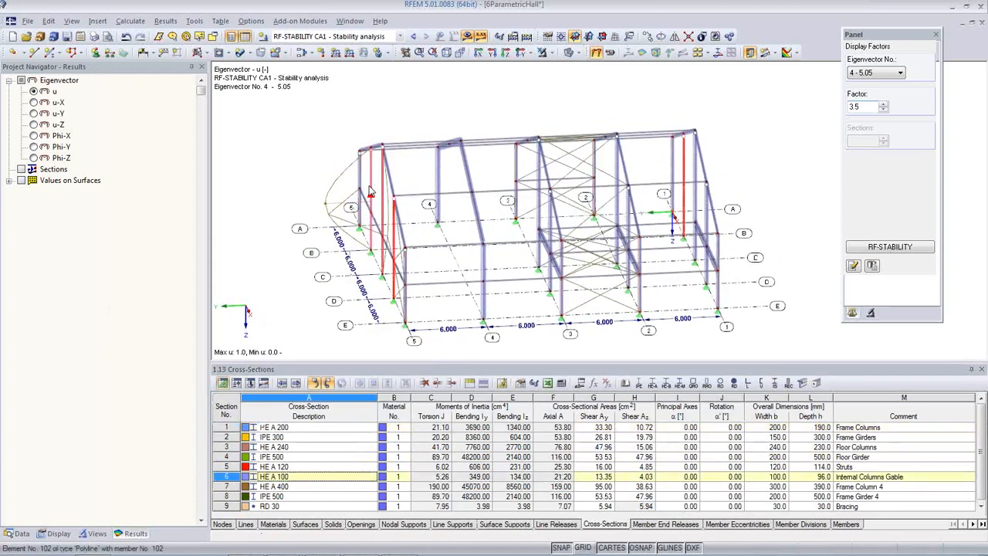
{"action": "left_click", "coordinate": [299, 477]}
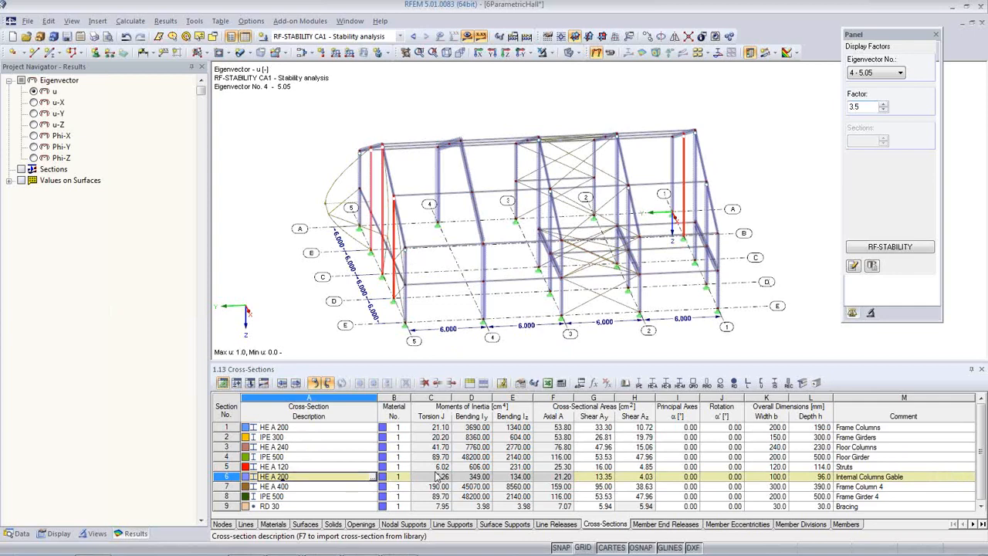
{"action": "key", "text": "Return"}
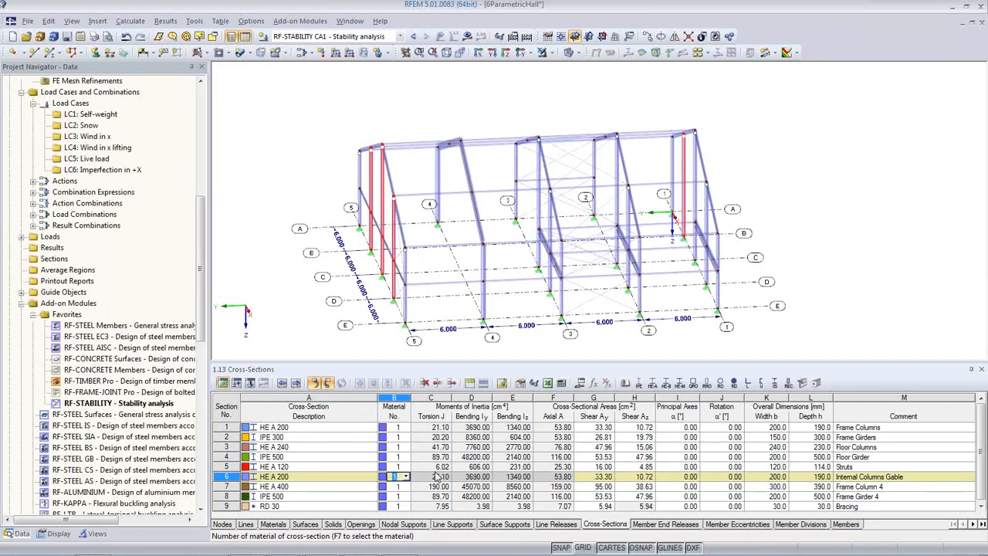
{"action": "middle_click_drag", "start_coordinate": [310, 293], "coordinate": [368, 193]}
{"action": "left_click", "coordinate": [344, 278]}
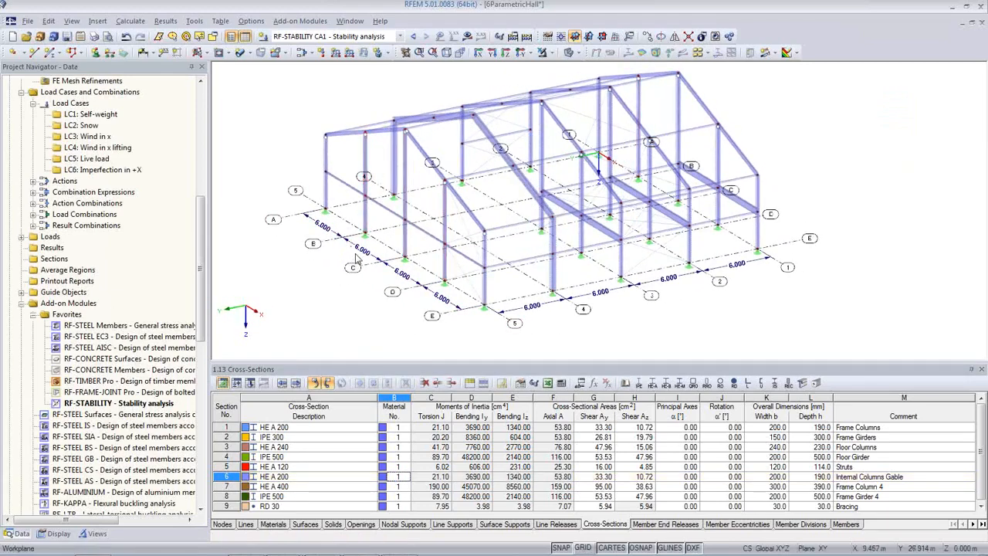
Recalculate the RF-STABILITY case CA1 with the modified columns and animate eigenvector No. 1
{"action": "left_click", "coordinate": [467, 36]}
{"action": "left_click", "coordinate": [477, 311]}
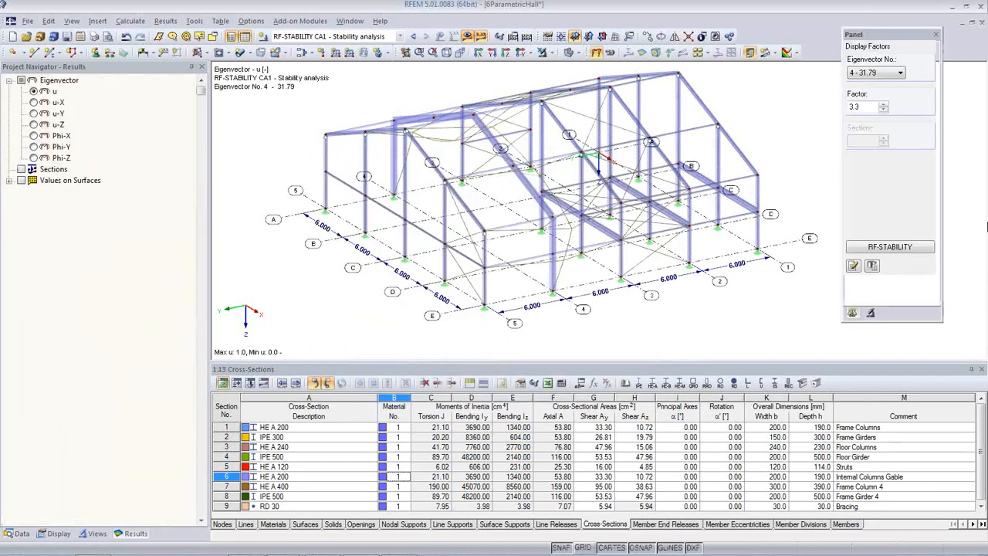
{"action": "left_click", "coordinate": [872, 73]}
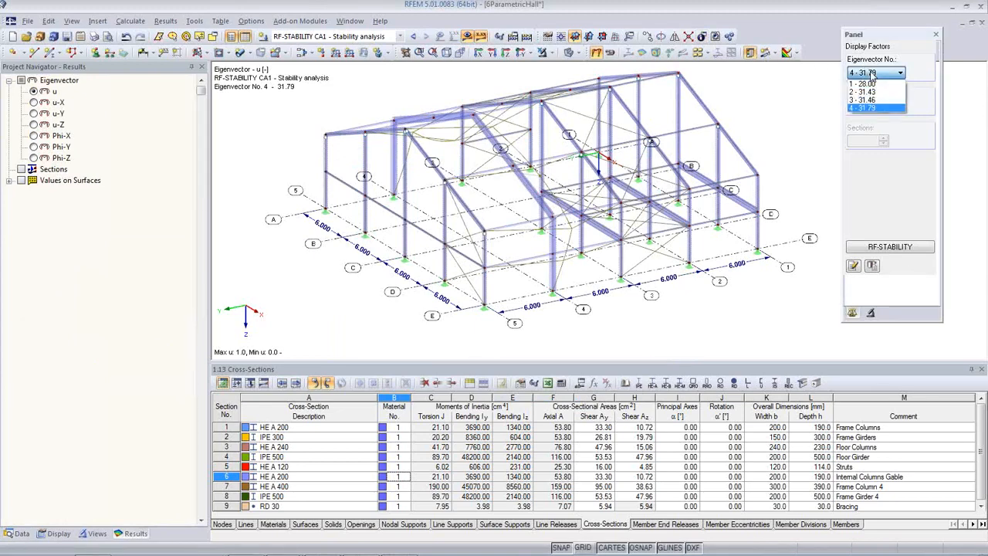
{"action": "left_click", "coordinate": [866, 83]}
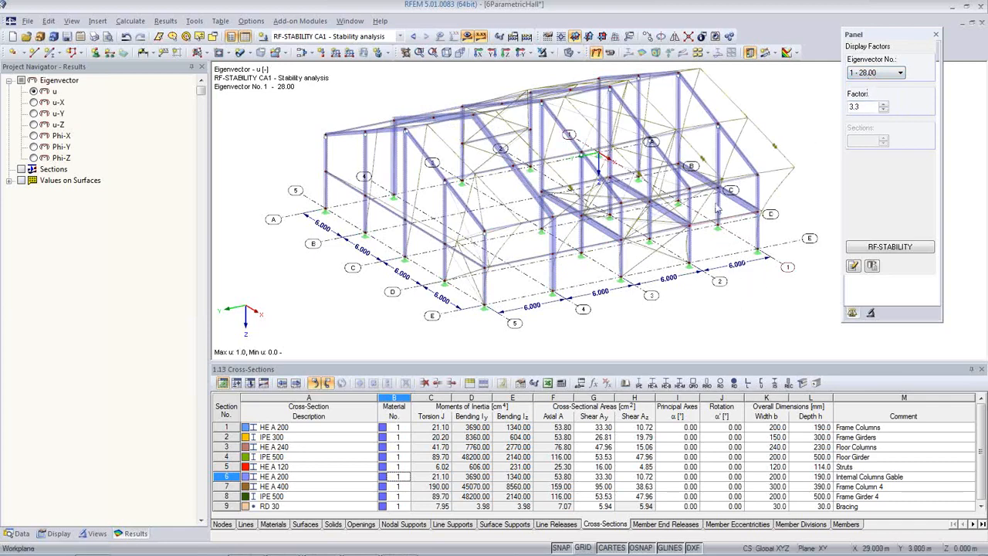
{"action": "left_click", "coordinate": [610, 52]}
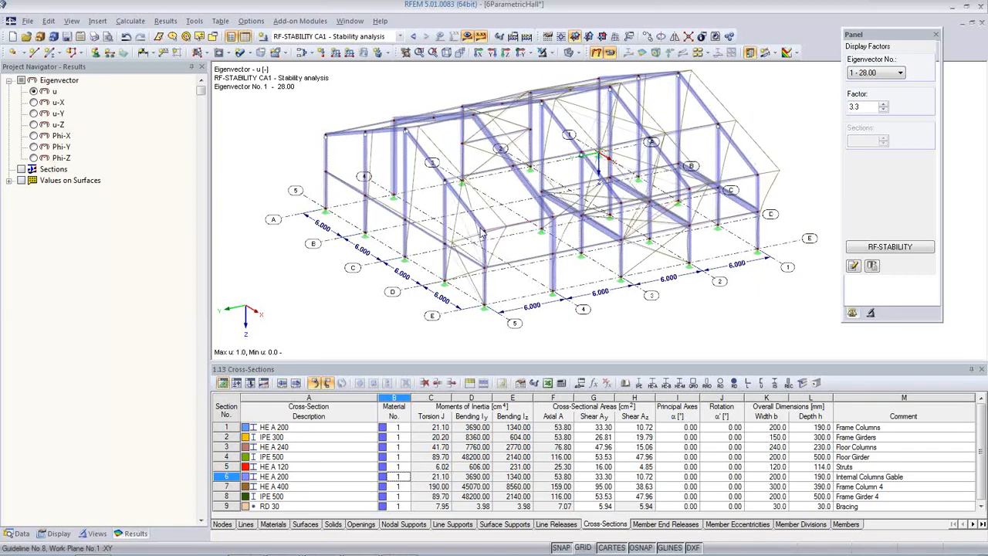
Examine the recalculated buckling shapes of eigenvectors No. 2 and 3 on the hall from different sides
{"action": "left_click", "coordinate": [878, 74]}
{"action": "left_click", "coordinate": [863, 91]}
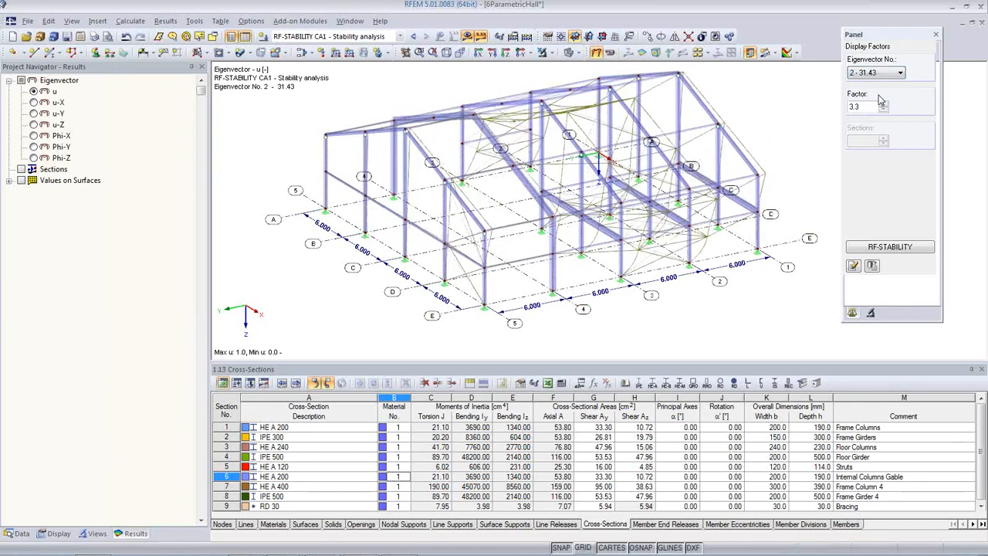
{"action": "middle_click_drag", "start_coordinate": [540, 201], "coordinate": [322, 228], "text": "ctrl"}
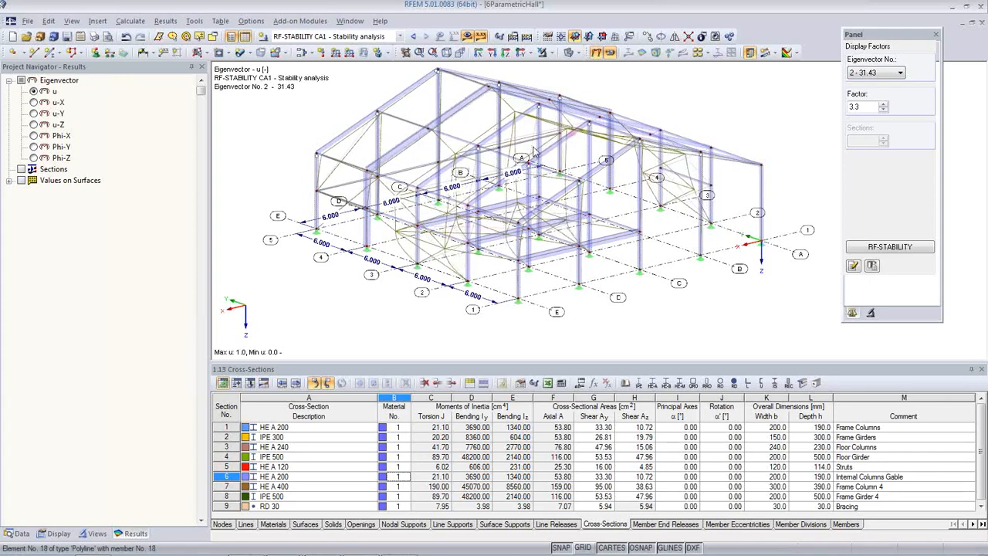
{"action": "left_click", "coordinate": [897, 72]}
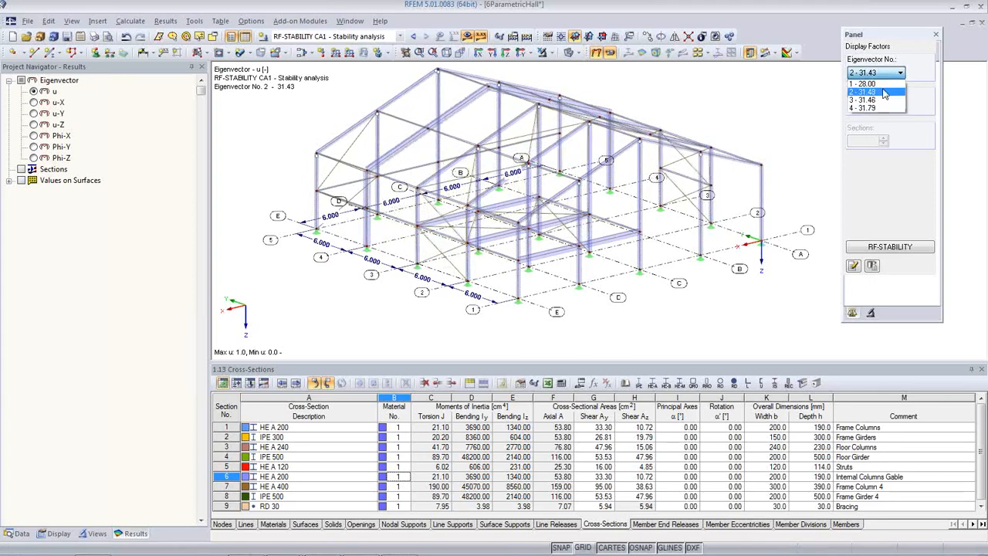
{"action": "left_click", "coordinate": [884, 101]}
{"action": "middle_click_drag", "start_coordinate": [733, 239], "coordinate": [656, 236], "text": "ctrl"}
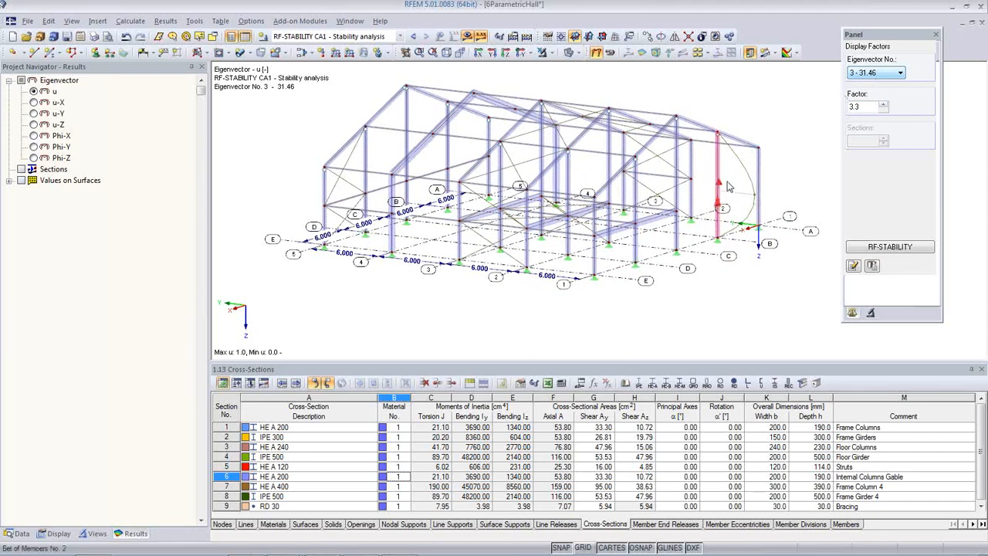
Switch to load combination CO16, calculate it and display its internal forces M-y on the hall
{"action": "middle_click_drag", "start_coordinate": [432, 272], "coordinate": [463, 328], "text": "ctrl"}
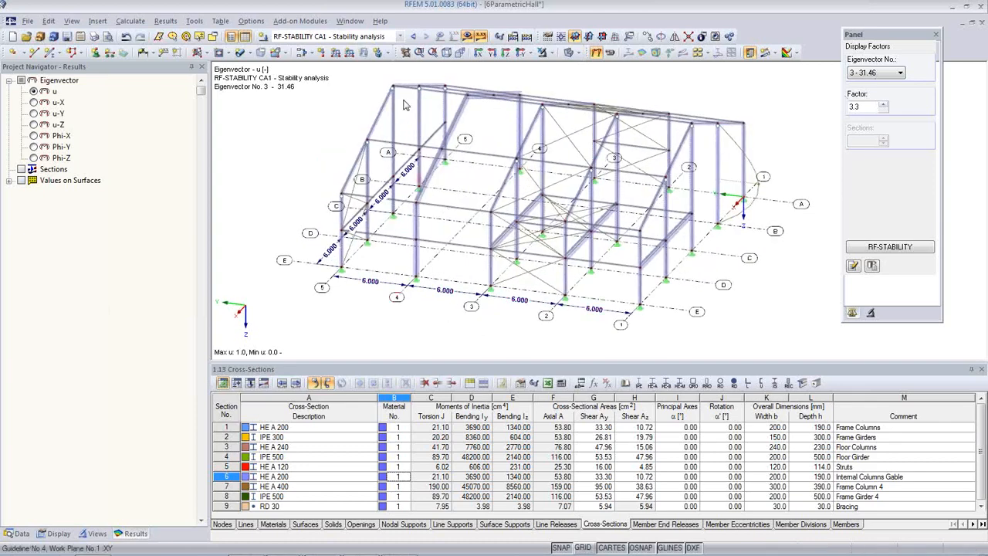
{"action": "left_click", "coordinate": [401, 37]}
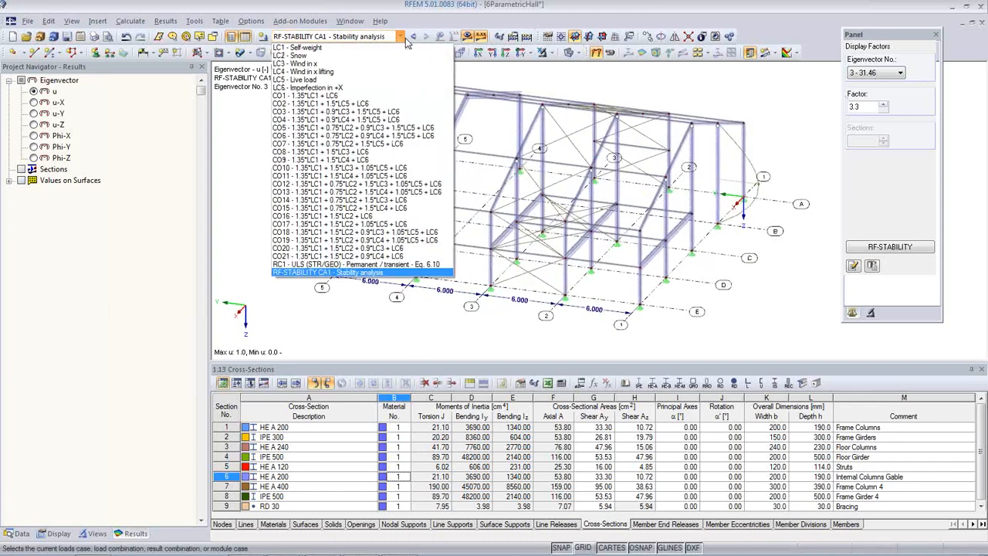
{"action": "left_click", "coordinate": [383, 222]}
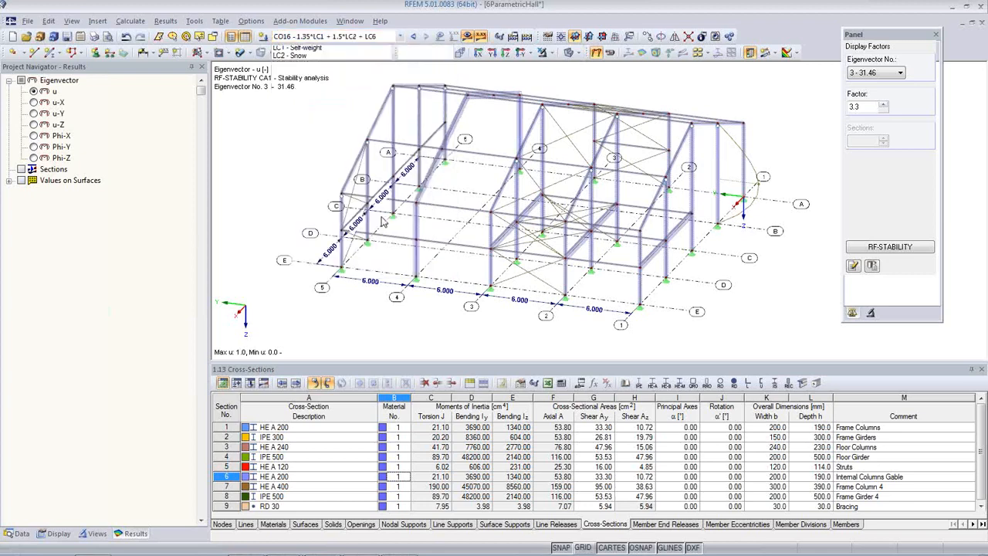
{"action": "left_click", "coordinate": [467, 36]}
{"action": "left_click", "coordinate": [477, 311]}
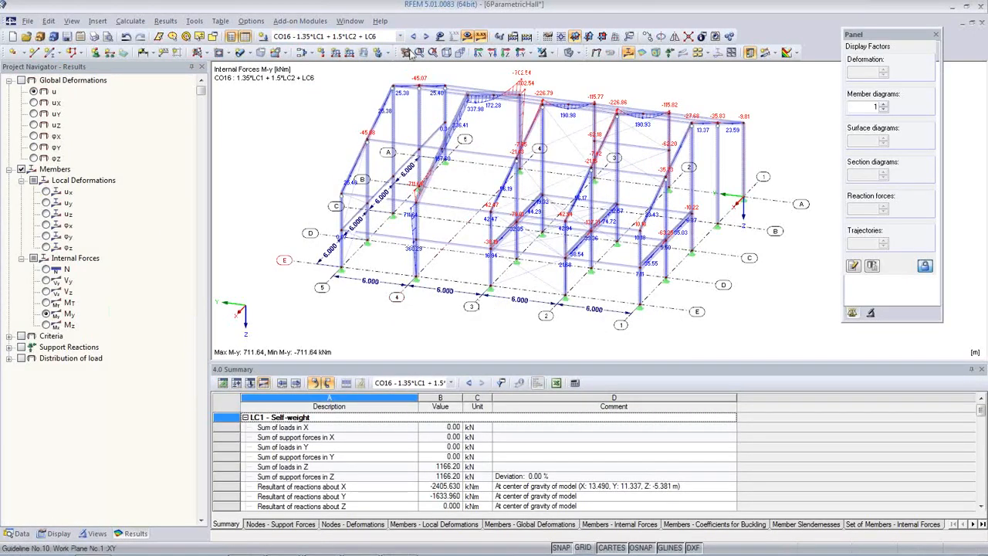
Enlarge the M-y member diagrams to a factor of 1.5 and show the hall as a wireframe in isometric view
{"action": "left_click", "coordinate": [449, 53]}
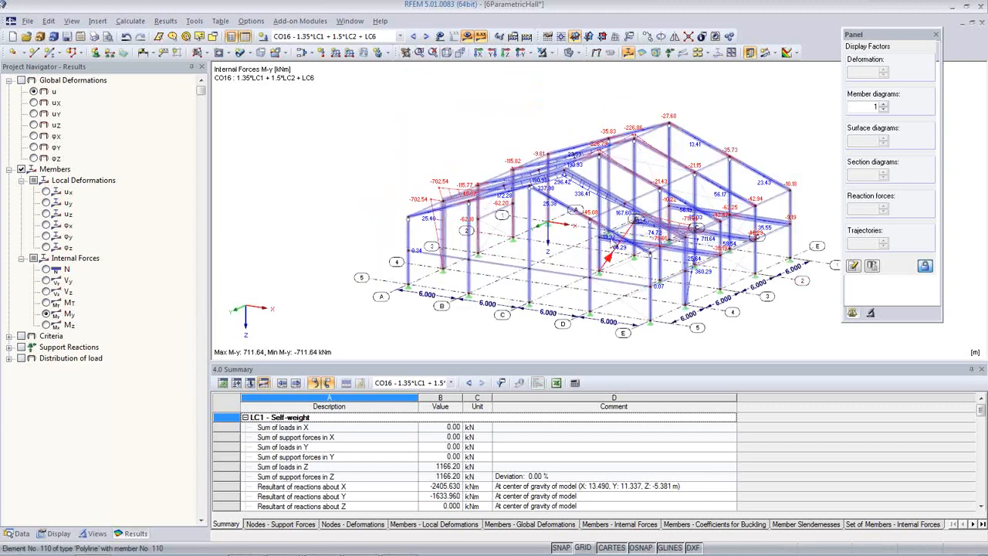
{"action": "middle_click_drag", "start_coordinate": [653, 241], "coordinate": [565, 243], "text": "ctrl"}
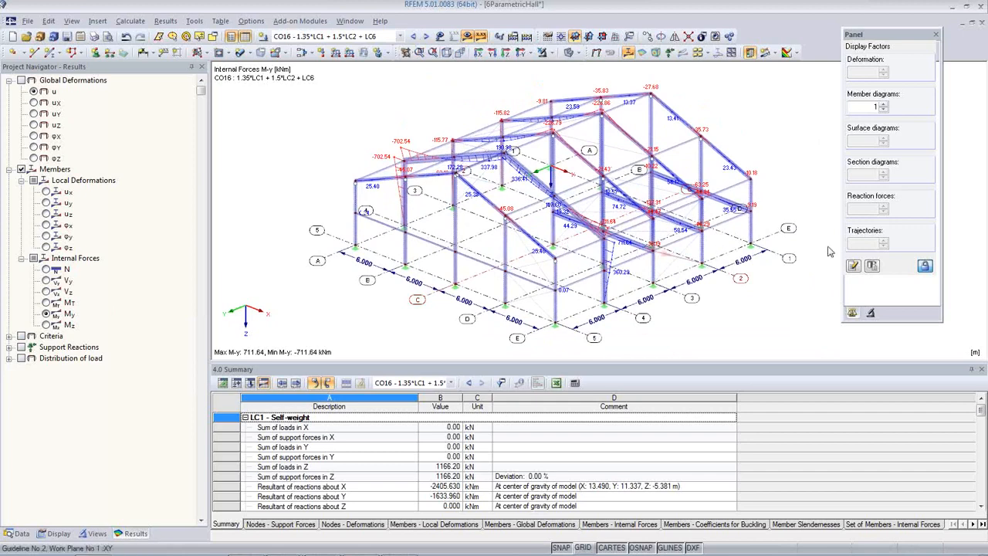
{"action": "left_click", "coordinate": [883, 104]}
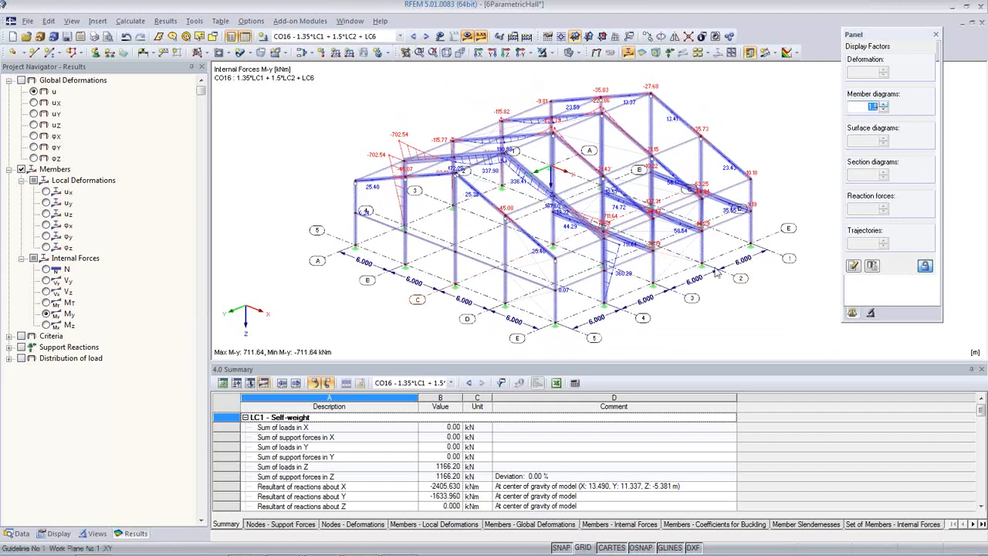
{"action": "left_click", "coordinate": [568, 52]}
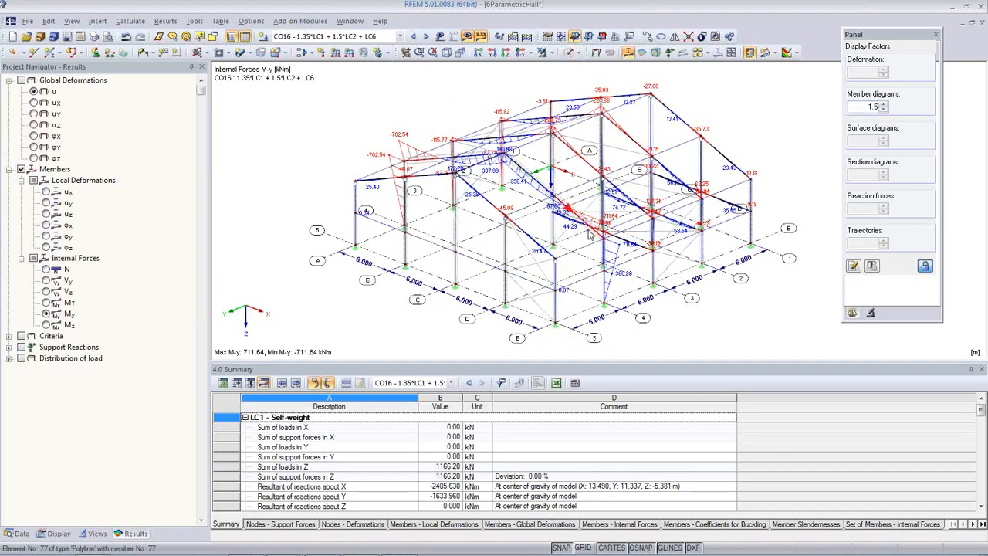
{"action": "middle_click_drag", "start_coordinate": [687, 274], "coordinate": [635, 303], "text": "ctrl"}
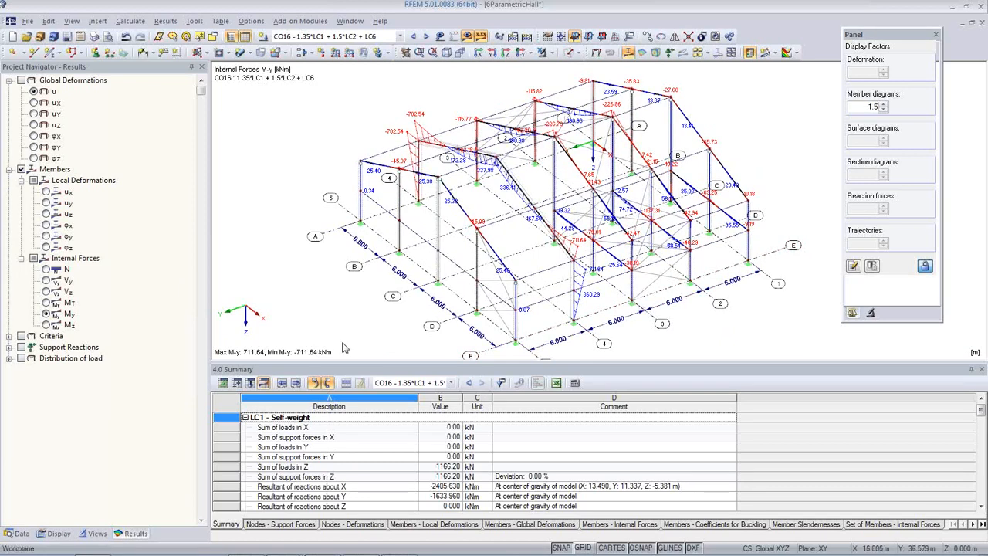
Collapse the hall model in the project data and switch to the model 7Plausibility
{"action": "left_click", "coordinate": [28, 22]}
{"action": "left_click", "coordinate": [270, 218]}
{"action": "left_click", "coordinate": [17, 533]}
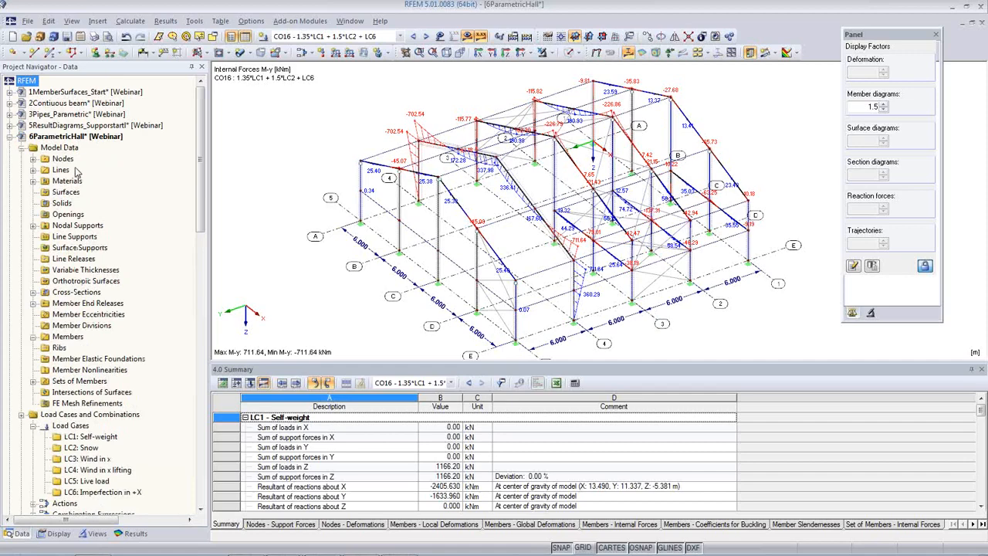
{"action": "left_click", "coordinate": [11, 137]}
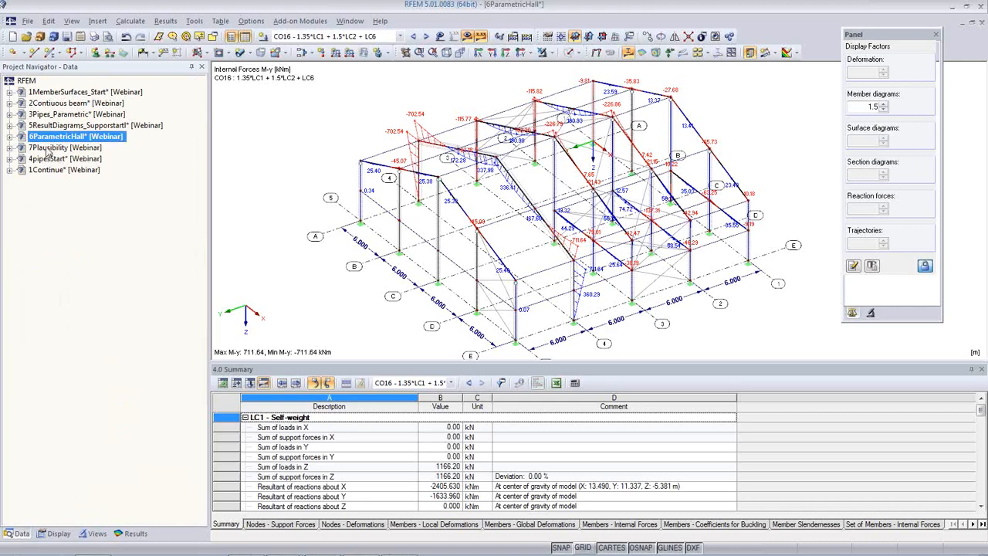
{"action": "right_click", "coordinate": [47, 149]}
{"action": "left_click", "coordinate": [434, 278]}
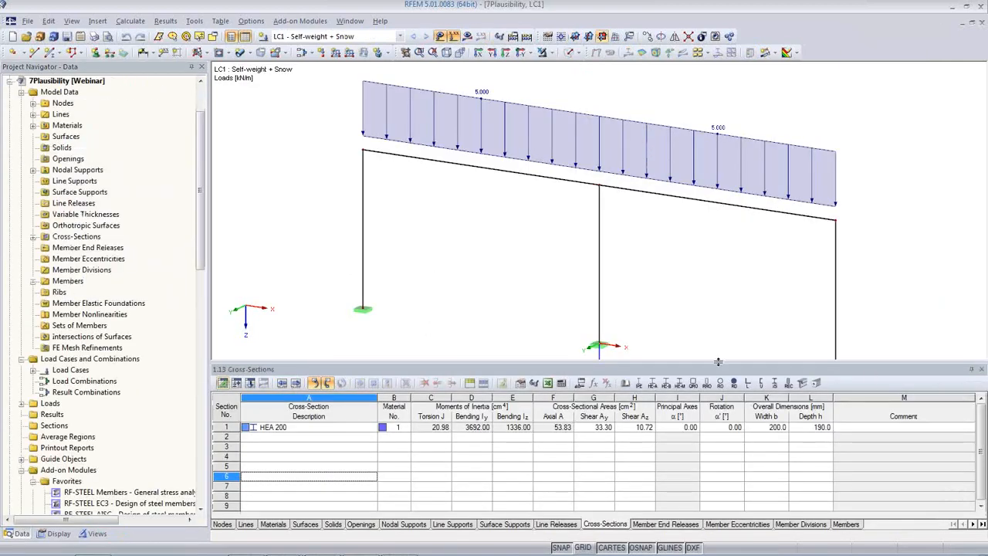
Shrink the cross-sections table so the whole two-bay frame with its load fits above it
{"action": "left_click_drag", "start_coordinate": [717, 362], "coordinate": [718, 436]}
{"action": "middle_click_drag", "start_coordinate": [650, 349], "coordinate": [560, 364]}
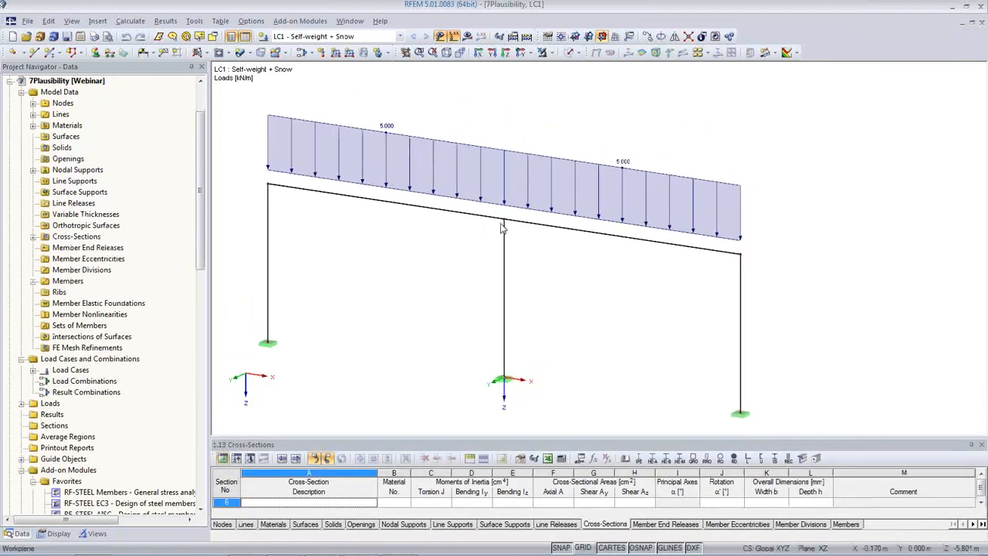
{"action": "middle_click_drag", "start_coordinate": [561, 266], "coordinate": [576, 283], "text": "ctrl"}
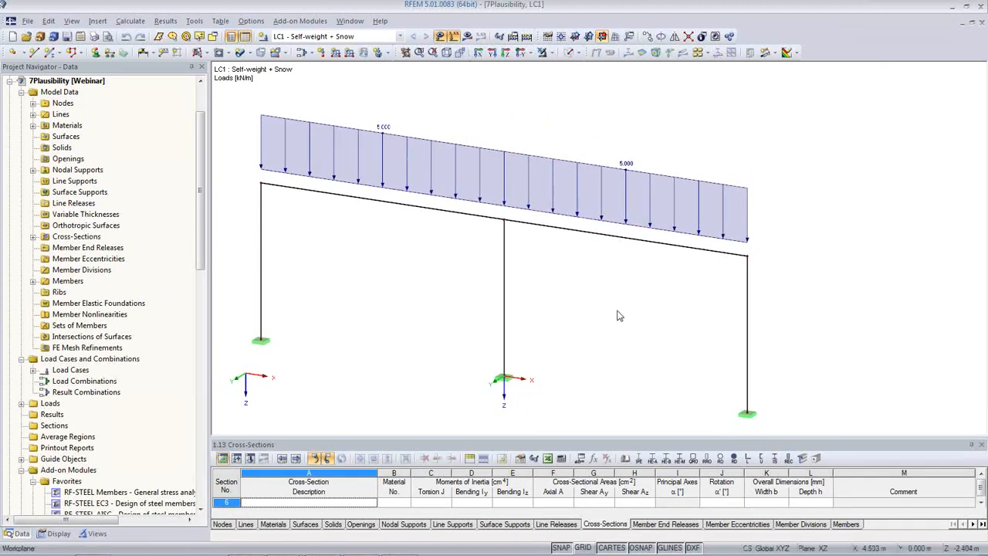
{"action": "scroll", "coordinate": [618, 309], "scroll_direction": "up", "scroll_amount": 1}
{"action": "scroll", "coordinate": [618, 309], "scroll_direction": "down", "scroll_amount": 2}
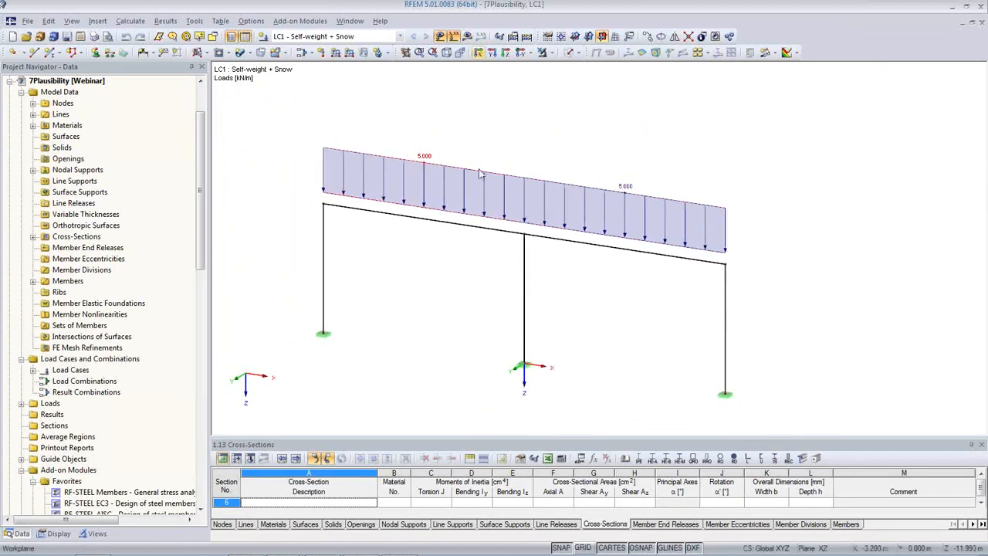
Try to calculate load case LC1, read the error details and inspect the reported node at the middle column's head
{"action": "left_click", "coordinate": [467, 37]}
{"action": "left_click", "coordinate": [471, 307]}
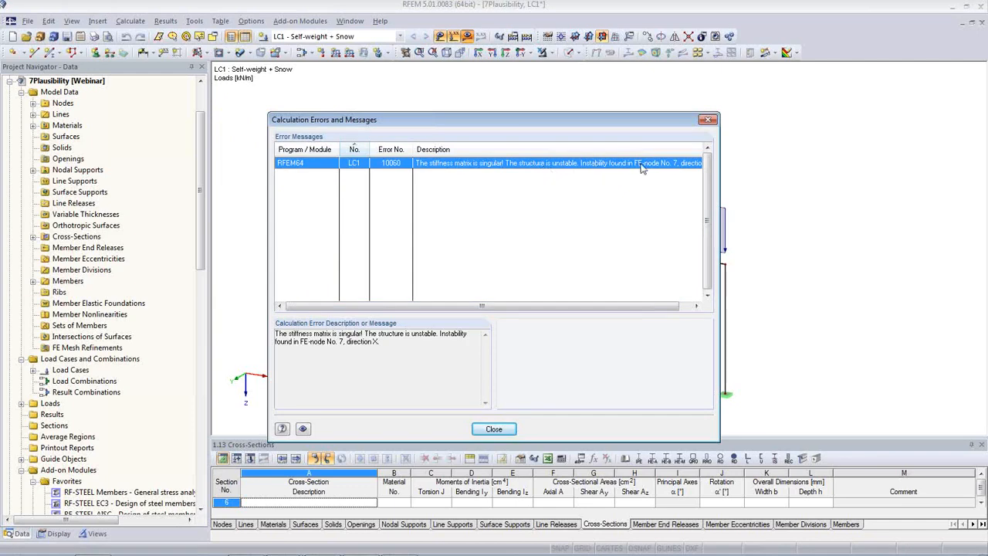
{"action": "left_click_drag", "start_coordinate": [528, 124], "coordinate": [306, 190]}
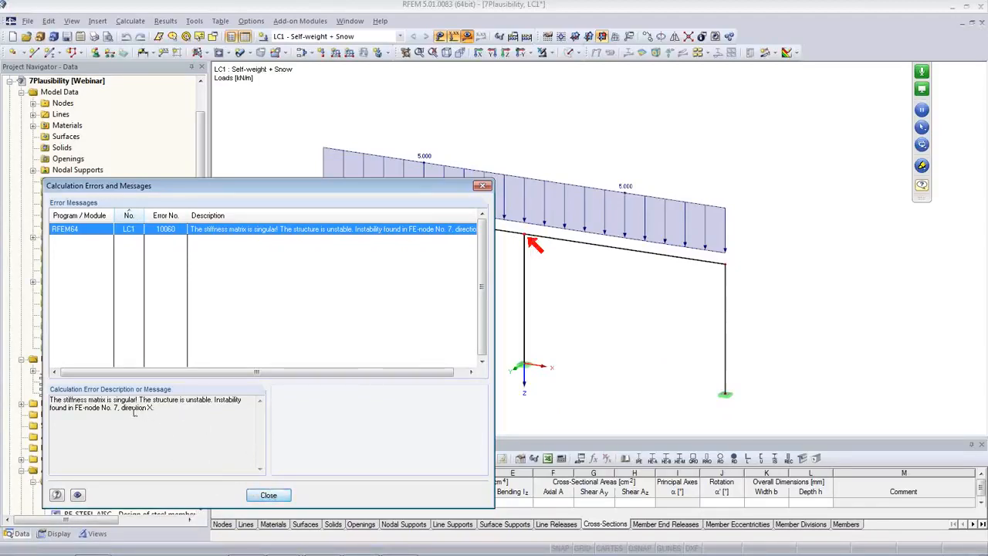
{"action": "left_click", "coordinate": [268, 495]}
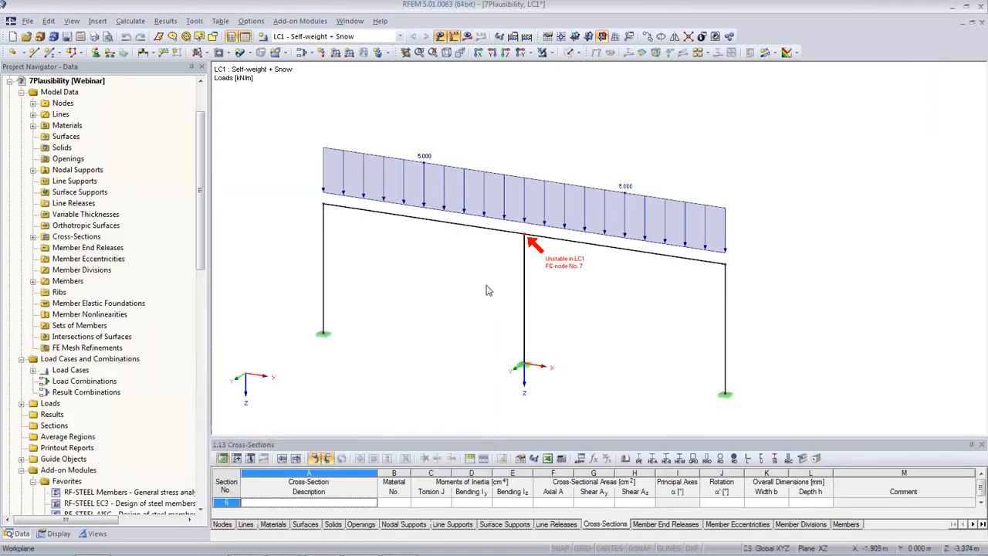
{"action": "scroll", "coordinate": [522, 243], "scroll_direction": "up", "scroll_amount": 4}
{"action": "scroll", "coordinate": [534, 240], "scroll_direction": "down", "scroll_amount": 4}
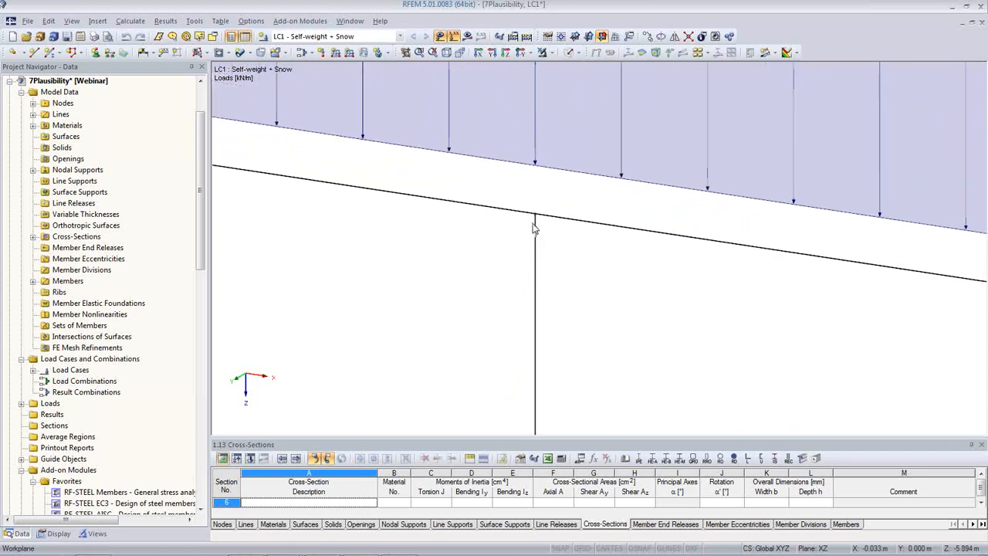
{"action": "scroll", "coordinate": [534, 249], "scroll_direction": "up", "scroll_amount": 4}
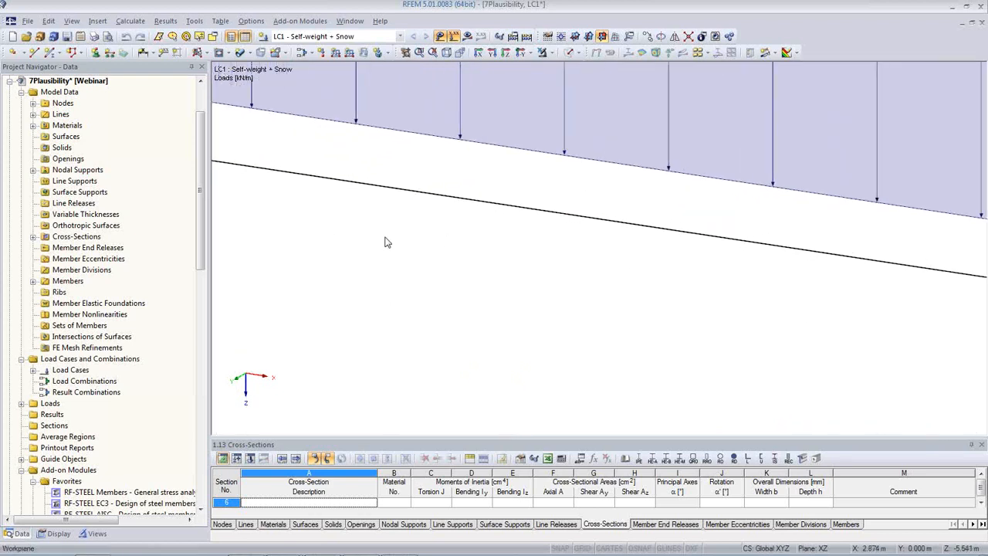
{"action": "scroll", "coordinate": [587, 238], "scroll_direction": "down", "scroll_amount": 4}
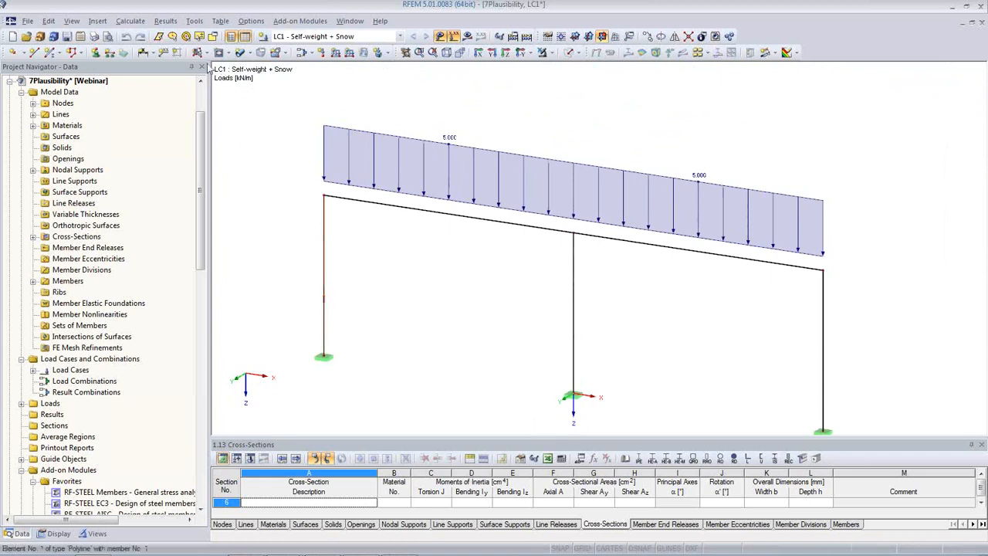
Run the model check for identical nodes with a tolerance of 0.005 m
{"action": "left_click", "coordinate": [194, 22]}
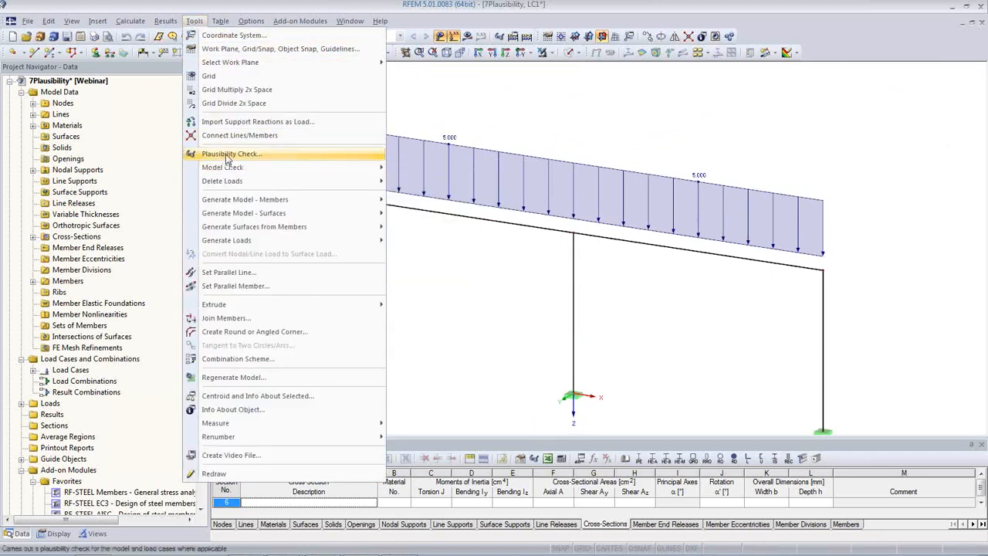
{"action": "mouse_move", "coordinate": [228, 169]}
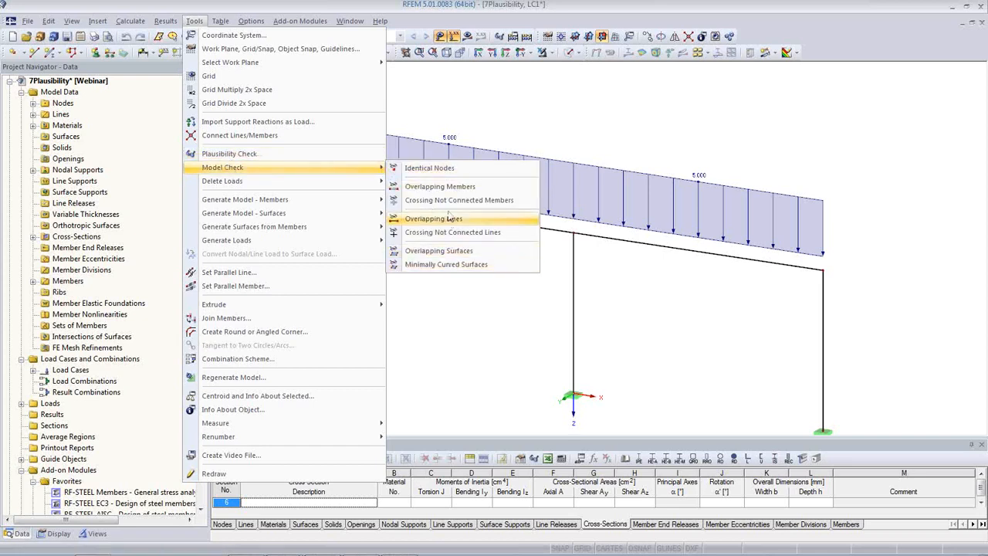
{"action": "left_click", "coordinate": [438, 176]}
{"action": "left_click_drag", "start_coordinate": [445, 160], "coordinate": [189, 103]}
{"action": "left_click_drag", "start_coordinate": [294, 305], "coordinate": [310, 305]}
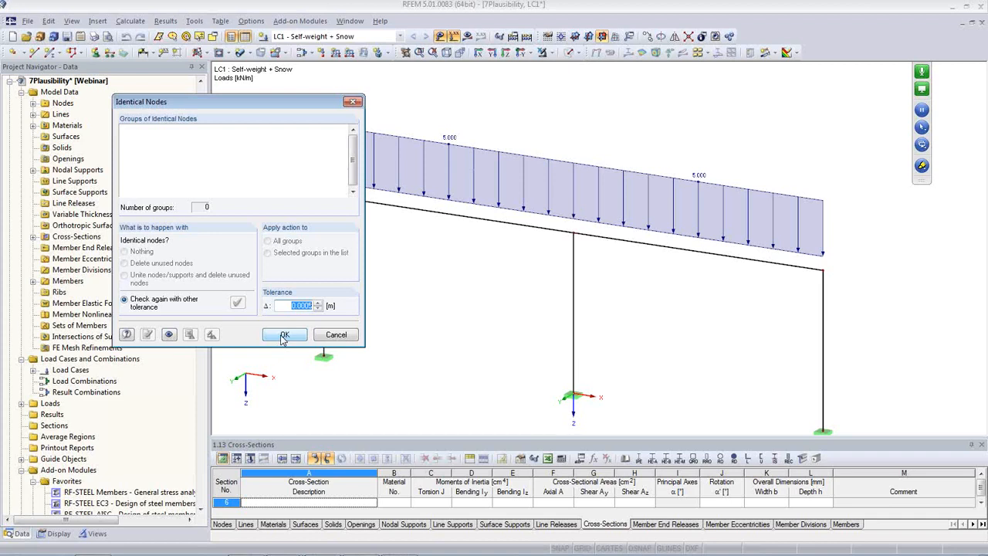
{"action": "left_click", "coordinate": [305, 306]}
{"action": "key", "text": "BackSpace"}
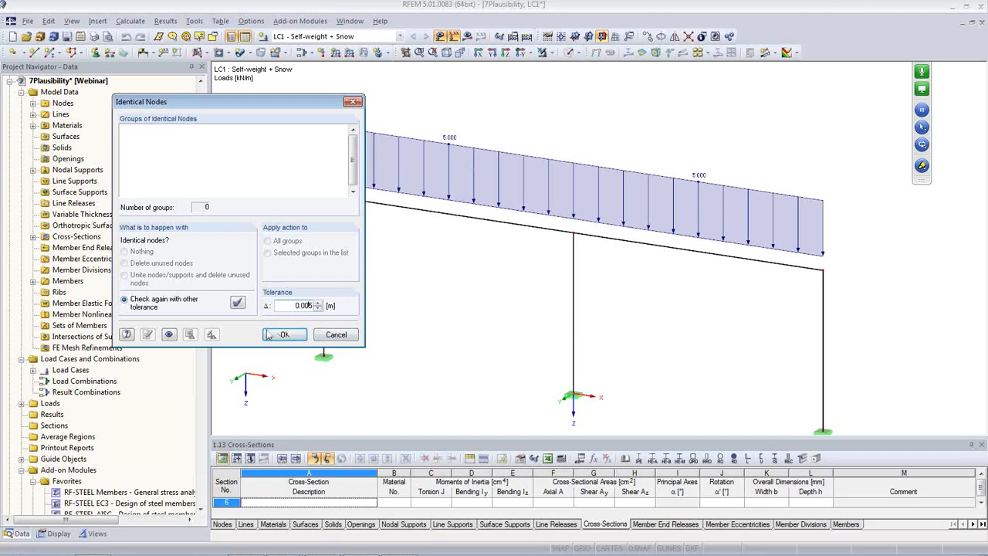
{"action": "left_click", "coordinate": [238, 304]}
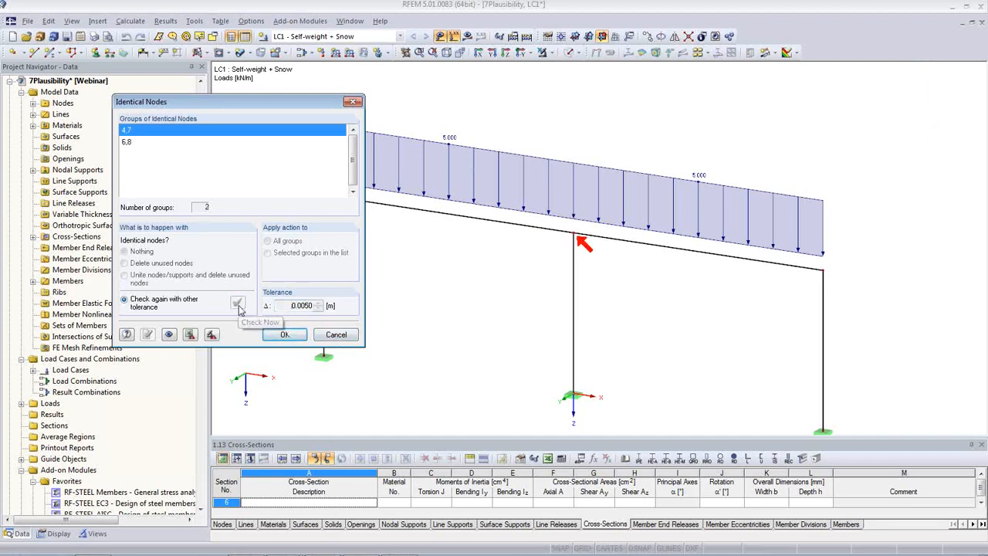
Compare the locations of the identical node groups 4,7 and 6,8 on the frame
{"action": "left_click", "coordinate": [131, 143]}
{"action": "left_click", "coordinate": [130, 131]}
{"action": "left_click", "coordinate": [132, 142]}
{"action": "left_click", "coordinate": [133, 133]}
{"action": "left_click", "coordinate": [133, 143]}
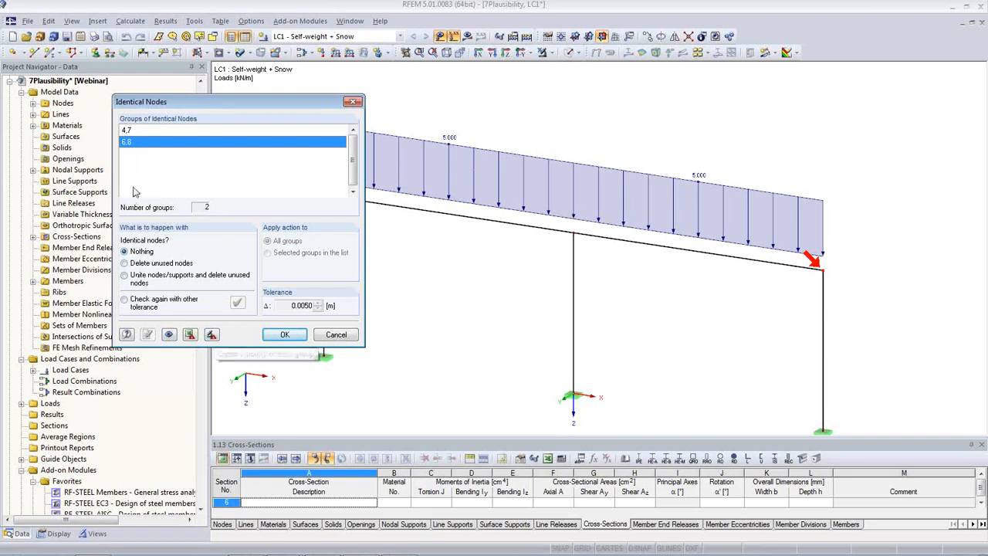
{"action": "left_click", "coordinate": [131, 131]}
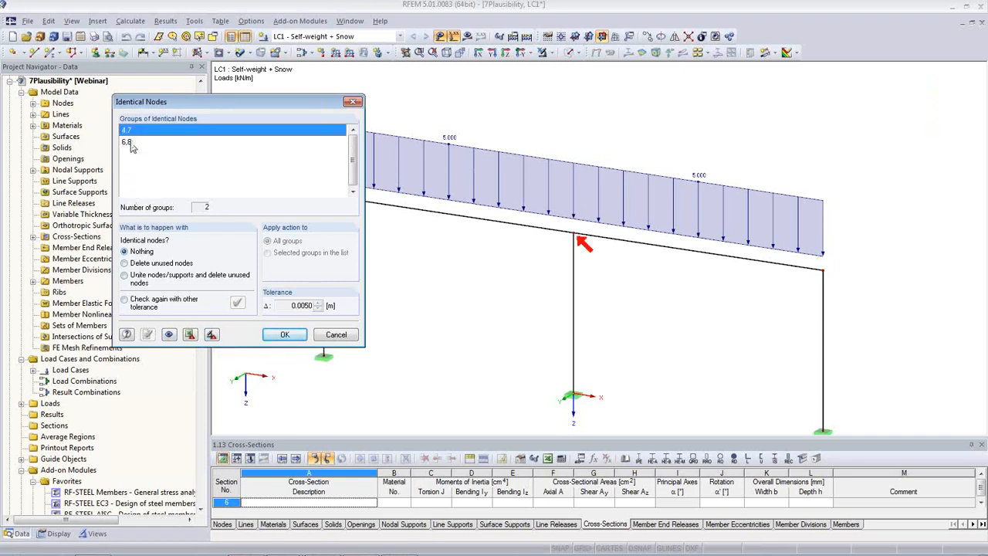
{"action": "left_click", "coordinate": [133, 143]}
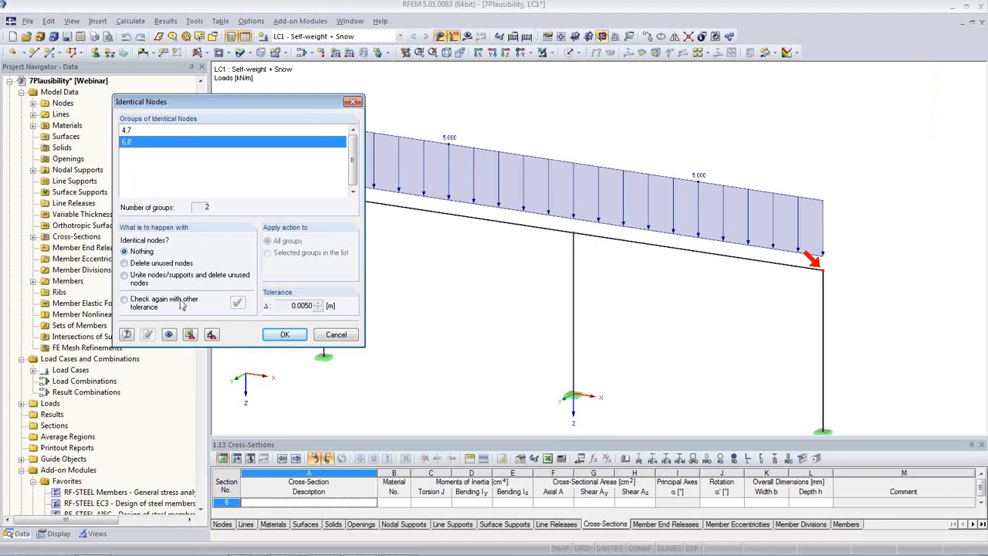
Create visibilities from the identical node groups and leave the check without uniting any nodes
{"action": "left_click", "coordinate": [212, 336]}
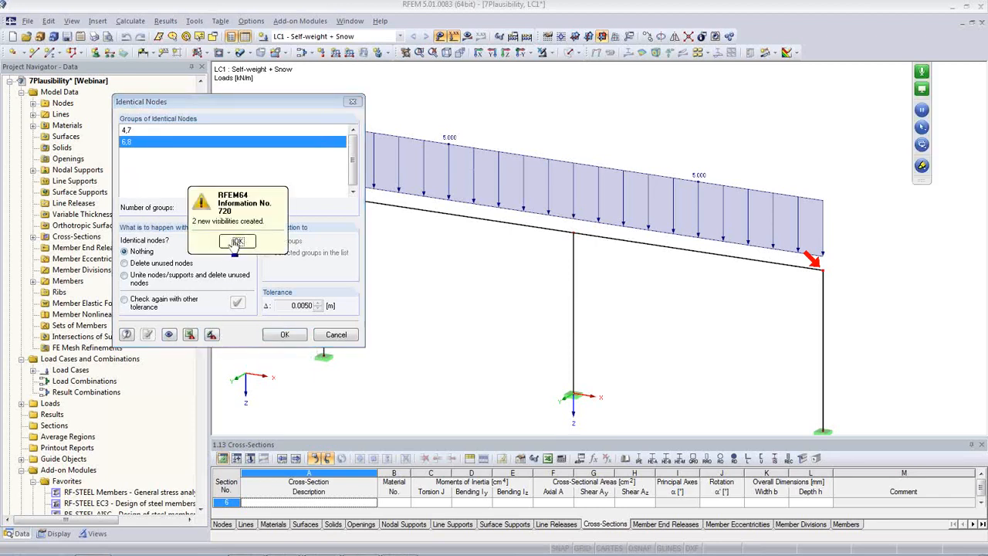
{"action": "left_click", "coordinate": [237, 241]}
{"action": "left_click", "coordinate": [336, 335]}
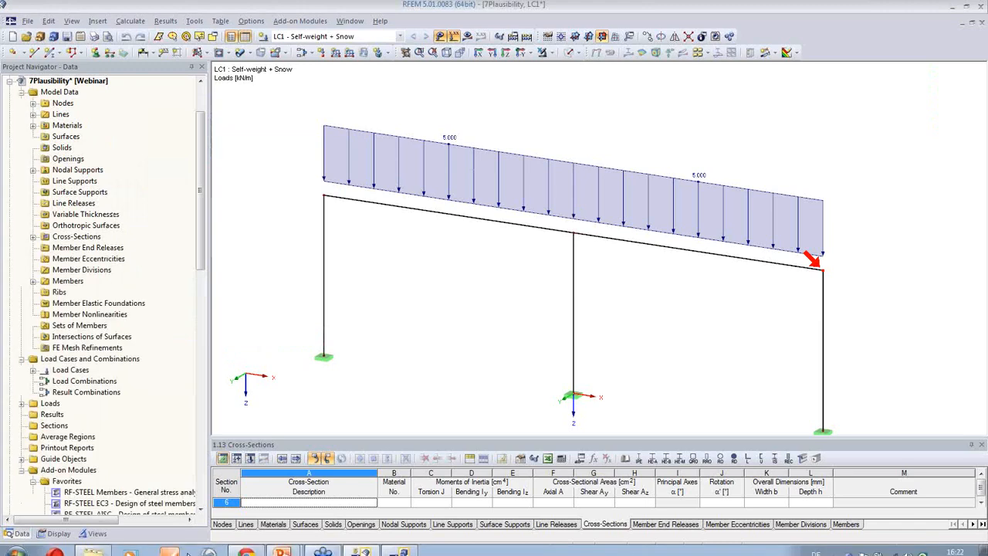
Activate the model check visibility Identical Nodes 4,7 and clear the marker arrow from the frame
{"action": "scroll", "coordinate": [179, 472], "scroll_direction": "down", "scroll_amount": 8}
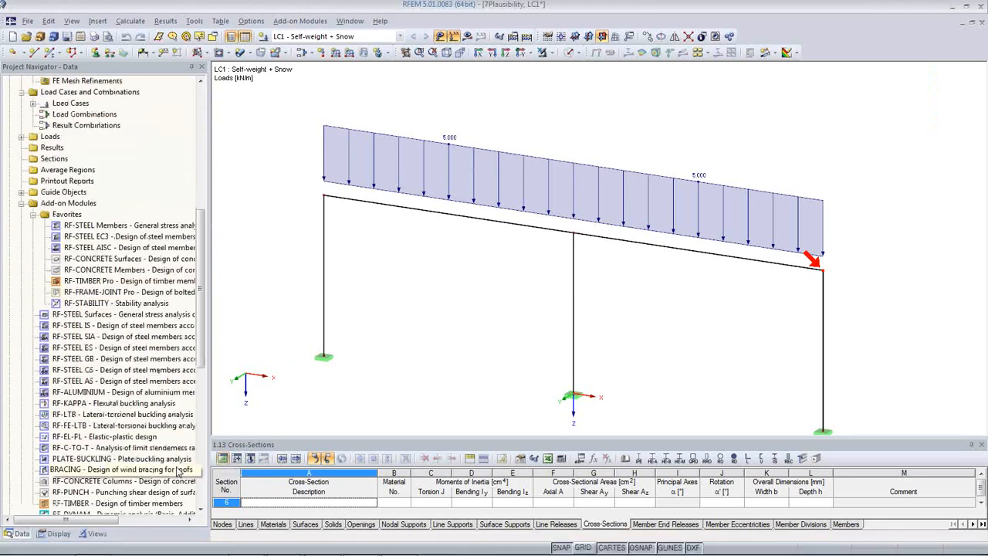
{"action": "left_click", "coordinate": [94, 534]}
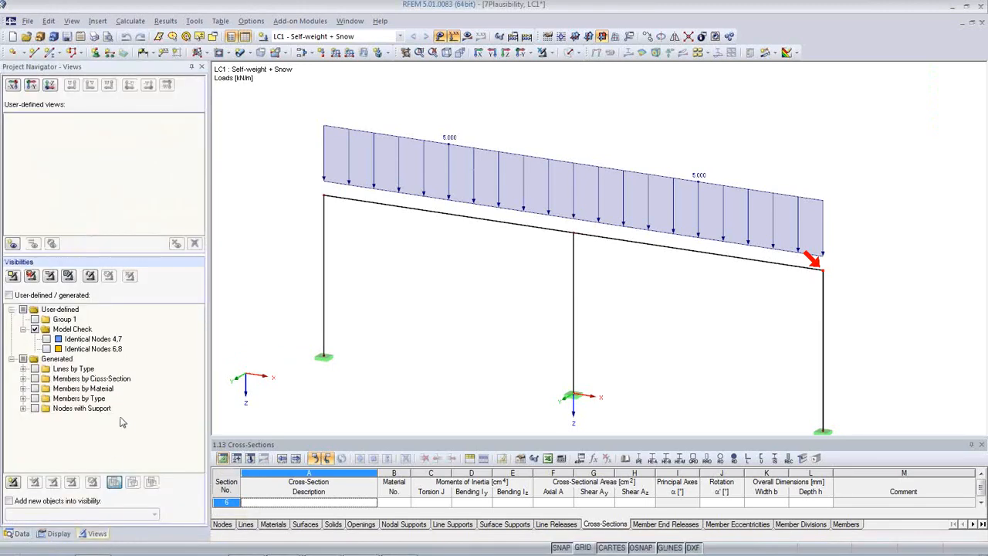
{"action": "left_click", "coordinate": [47, 339]}
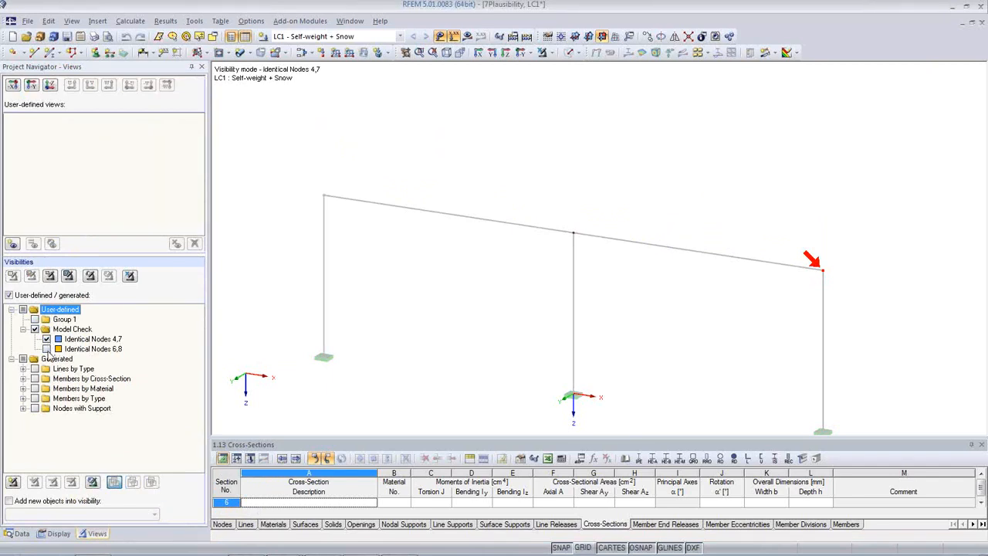
{"action": "left_click", "coordinate": [760, 286]}
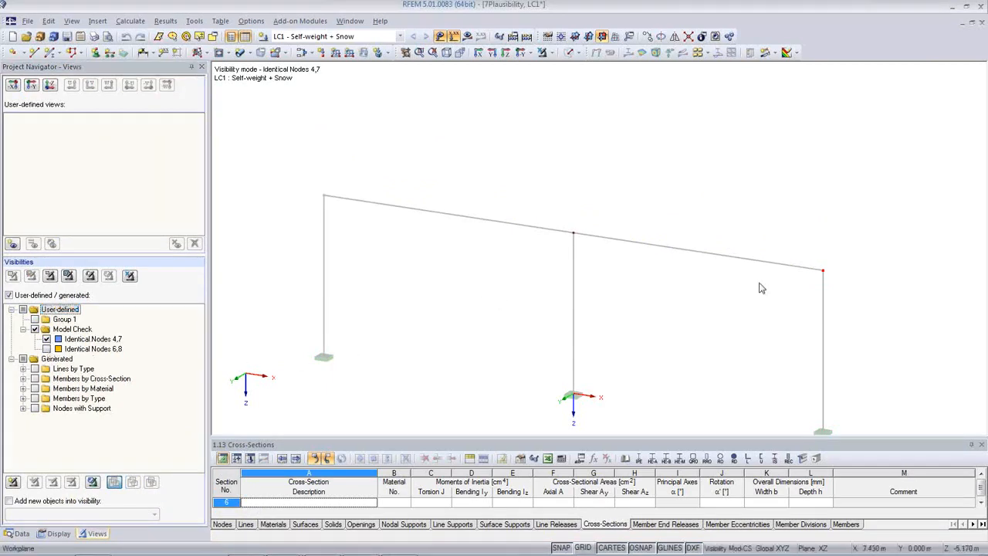
Cancel the visibility mode, show the whole frame in isometric view and deselect the Identical Nodes 4,7 visibility
{"action": "scroll", "coordinate": [582, 237], "scroll_direction": "up", "scroll_amount": 2}
{"action": "scroll", "coordinate": [582, 237], "scroll_direction": "up", "scroll_amount": 3}
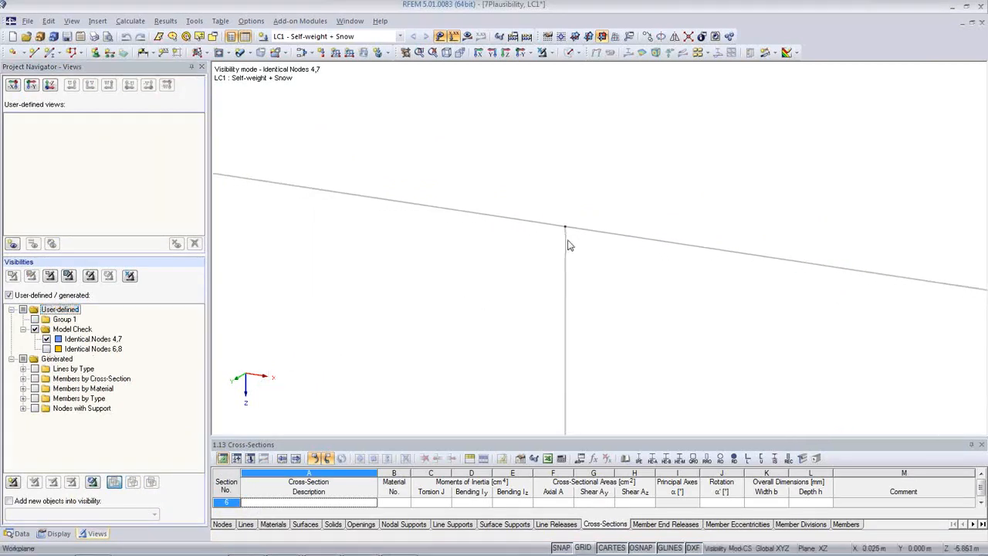
{"action": "left_click", "coordinate": [448, 54]}
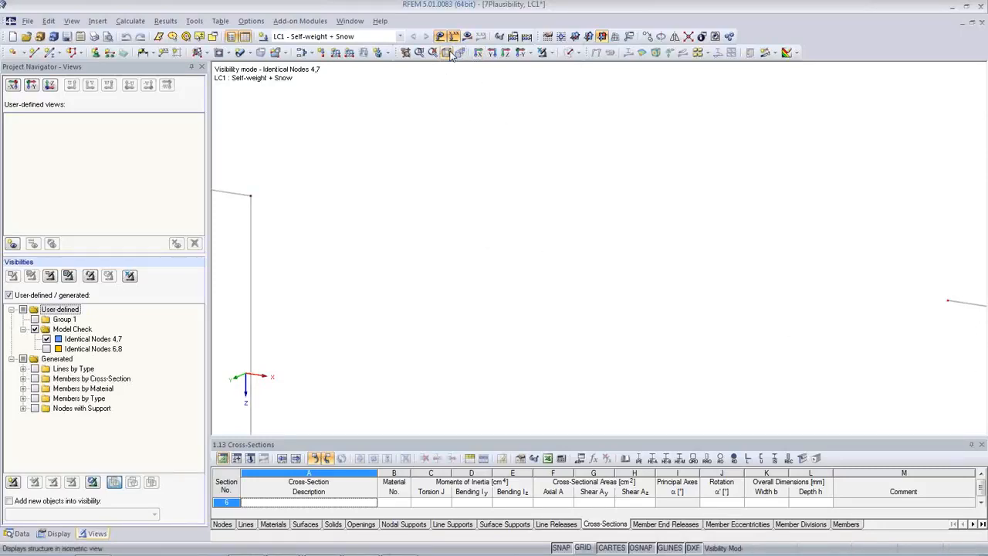
{"action": "left_click", "coordinate": [542, 52]}
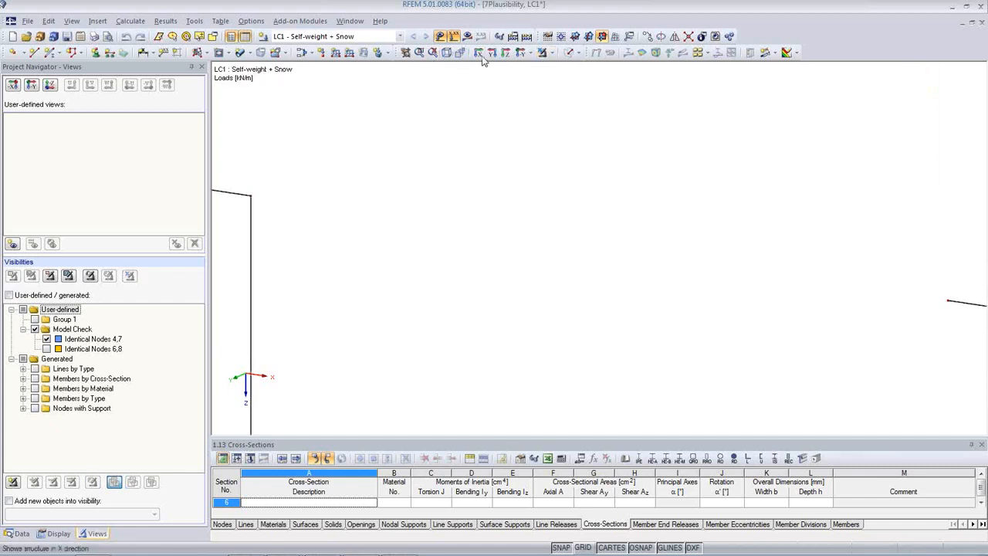
{"action": "left_click", "coordinate": [447, 51]}
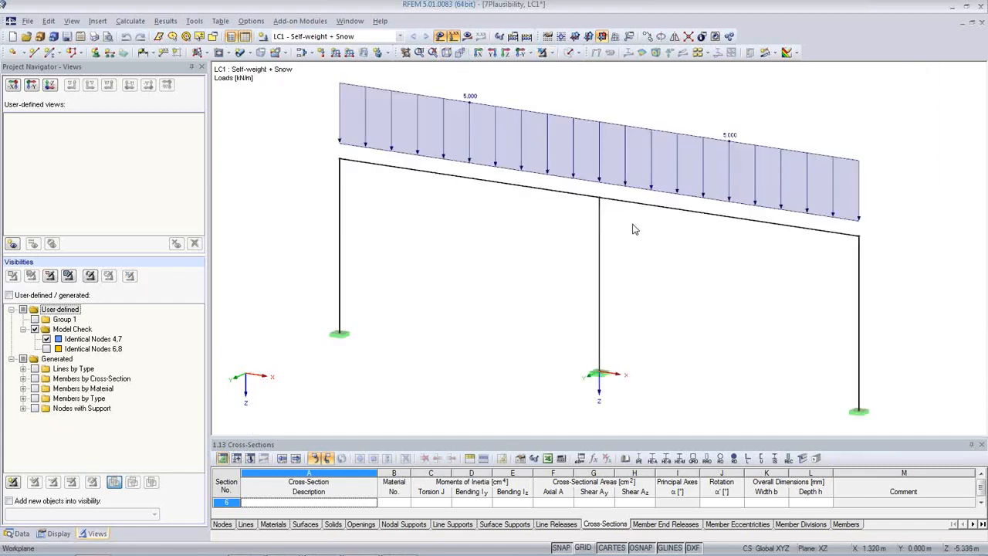
{"action": "scroll", "coordinate": [635, 227], "scroll_direction": "up", "scroll_amount": 6}
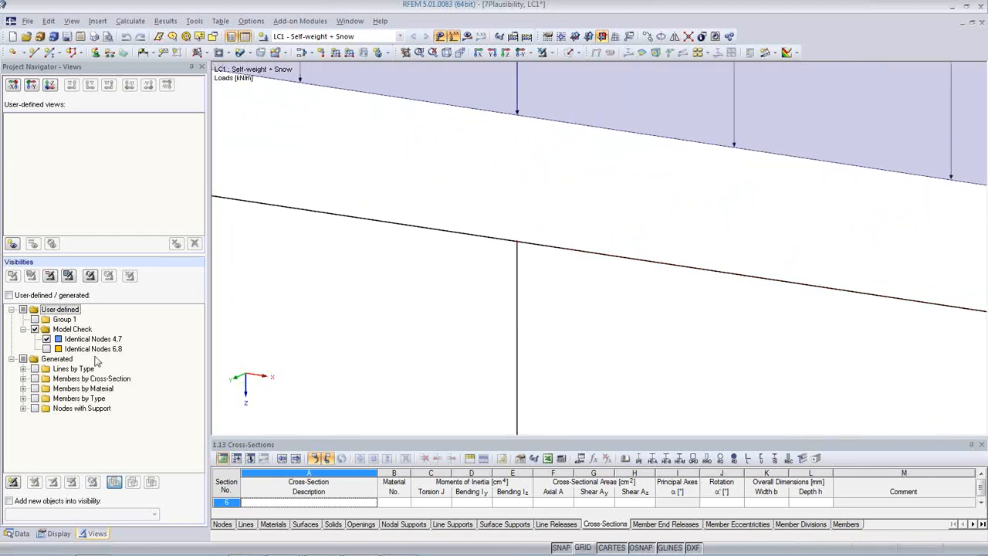
{"action": "left_click", "coordinate": [46, 338]}
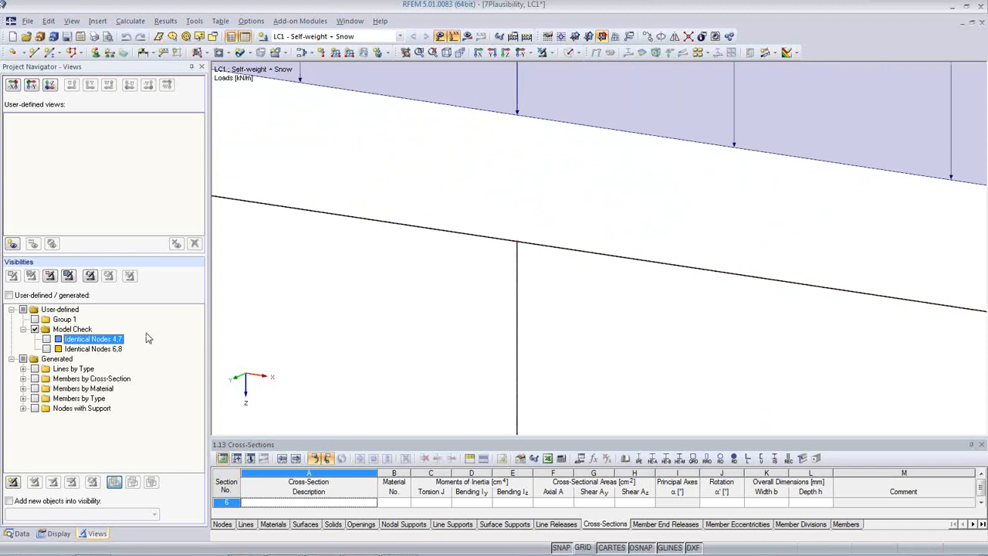
Check the coordinates of node 7 beside the middle column's top and leave them unedited
{"action": "scroll", "coordinate": [534, 260], "scroll_direction": "up", "scroll_amount": 10}
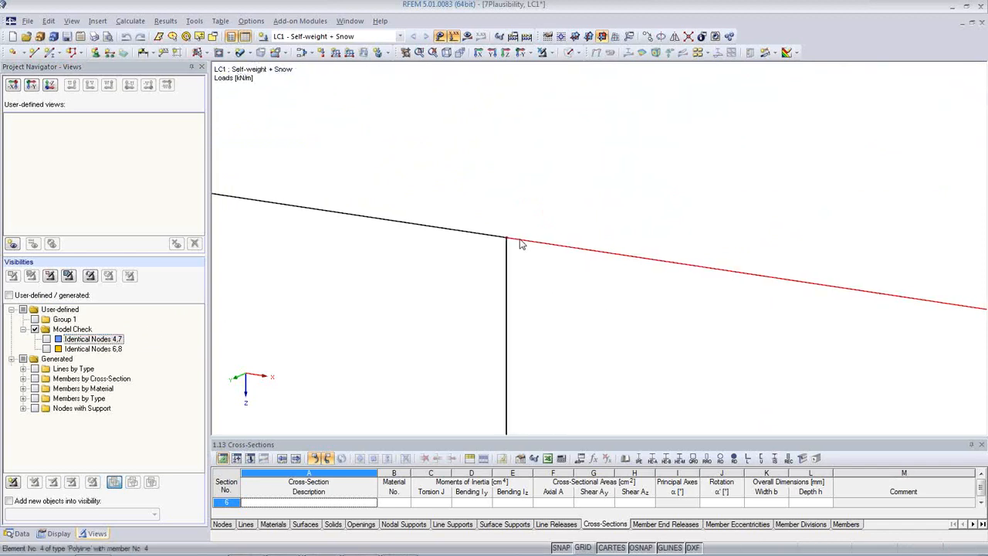
{"action": "scroll", "coordinate": [506, 229], "scroll_direction": "up", "scroll_amount": 2}
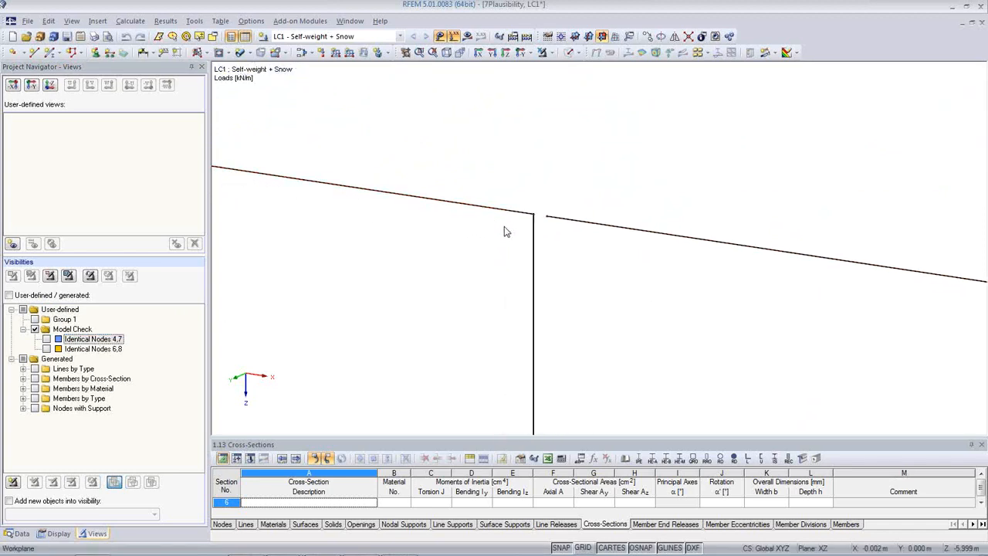
{"action": "double_click", "coordinate": [548, 220]}
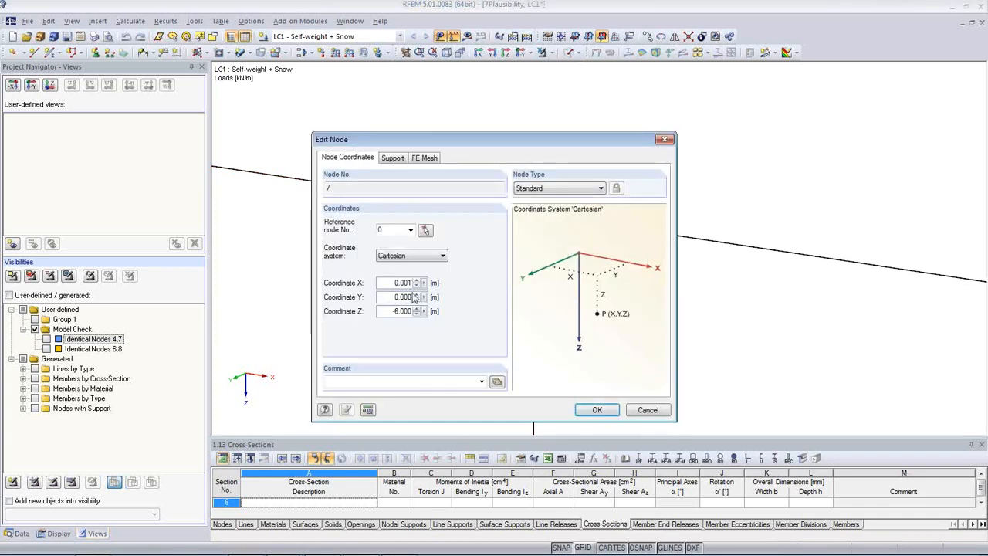
{"action": "left_click", "coordinate": [643, 411]}
Move the beam's end node 6 onto the top node of the lower outer column to close the gap
{"action": "scroll", "coordinate": [646, 370], "scroll_direction": "down", "scroll_amount": 4}
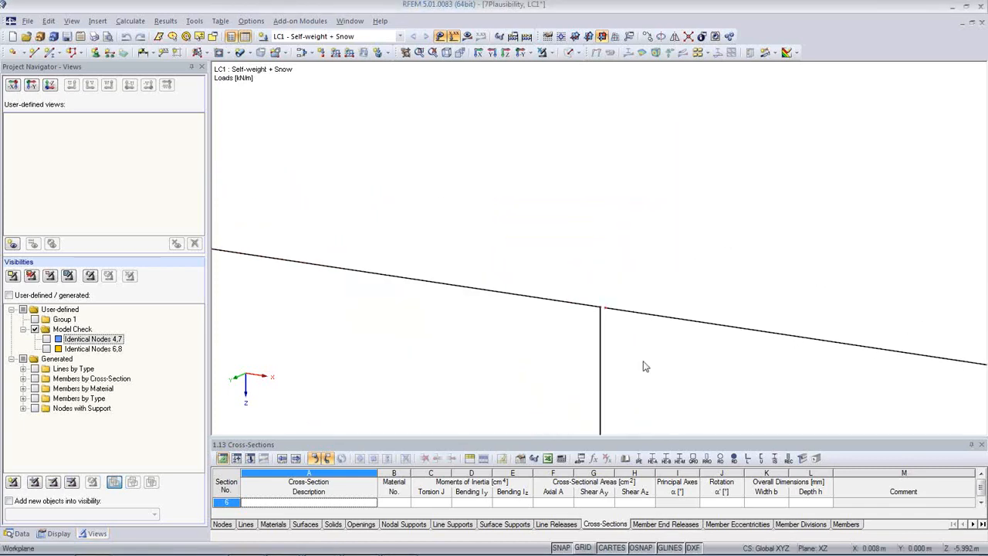
{"action": "middle_click_drag", "start_coordinate": [813, 375], "coordinate": [186, 182]}
{"action": "scroll", "coordinate": [712, 292], "scroll_direction": "down", "scroll_amount": 10}
{"action": "middle_click_drag", "start_coordinate": [856, 336], "coordinate": [335, 223]}
{"action": "scroll", "coordinate": [335, 223], "scroll_direction": "down", "scroll_amount": 6}
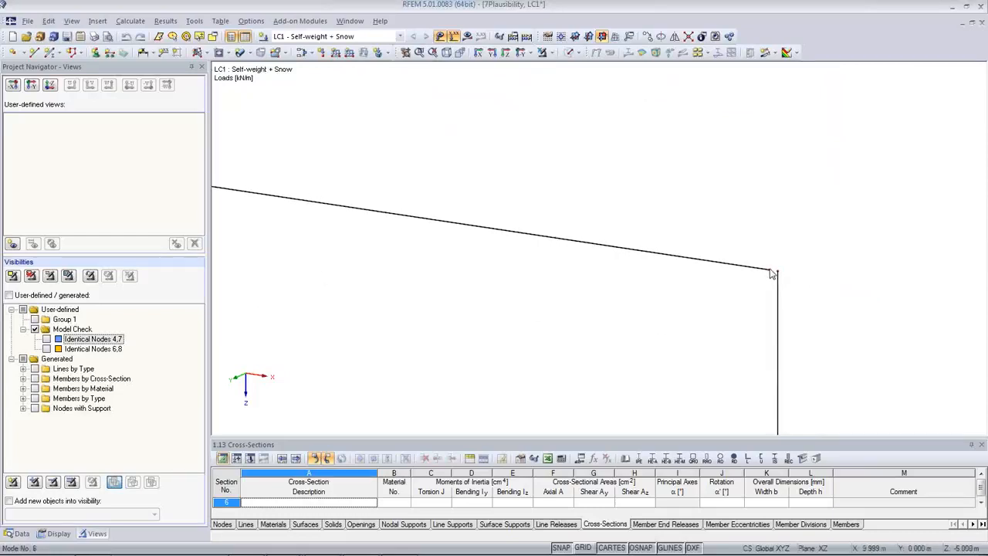
{"action": "left_click", "coordinate": [578, 300]}
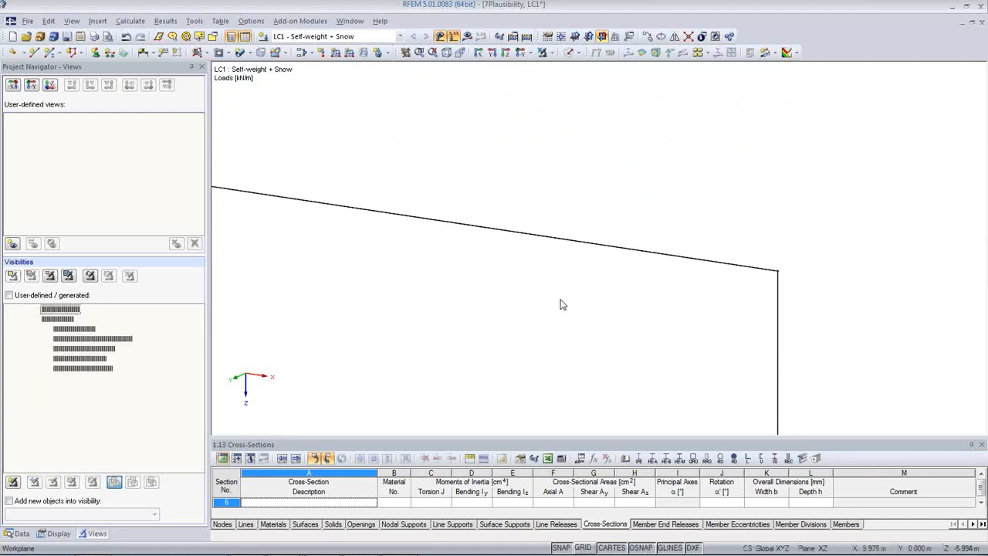
{"action": "scroll", "coordinate": [457, 264], "scroll_direction": "down", "scroll_amount": 2}
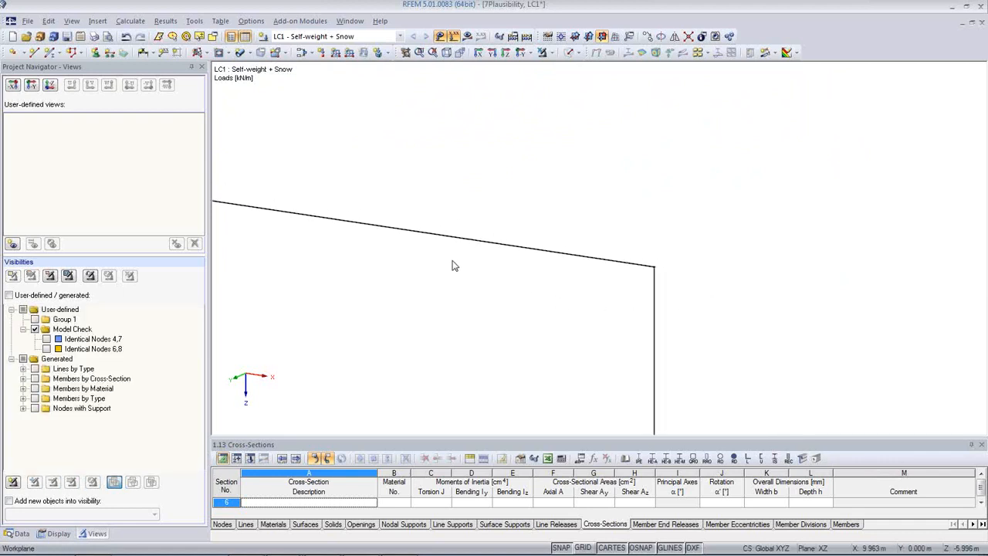
Run the model check for identical nodes again with a tolerance of 0.005 m, keeping the middle column's top in view
{"action": "left_click", "coordinate": [446, 52]}
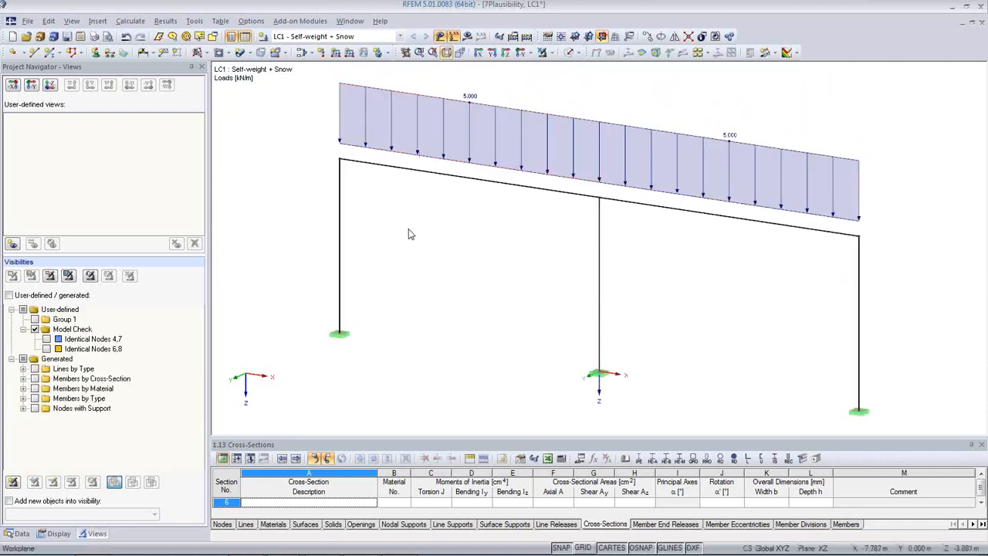
{"action": "scroll", "coordinate": [569, 145], "scroll_direction": "up", "scroll_amount": 3}
{"action": "middle_click_drag", "start_coordinate": [569, 144], "coordinate": [545, 207]}
{"action": "scroll", "coordinate": [546, 206], "scroll_direction": "up", "scroll_amount": 3}
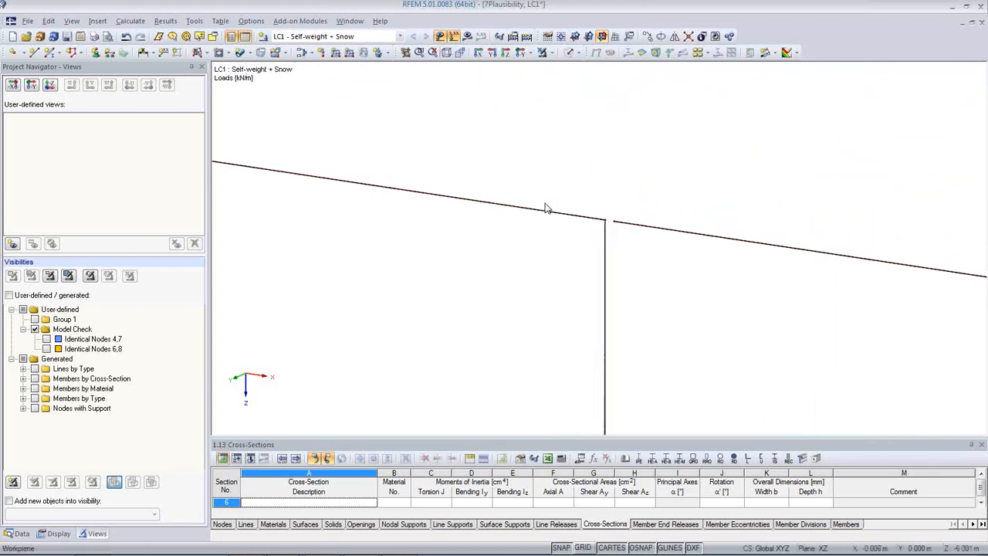
{"action": "left_click", "coordinate": [195, 21]}
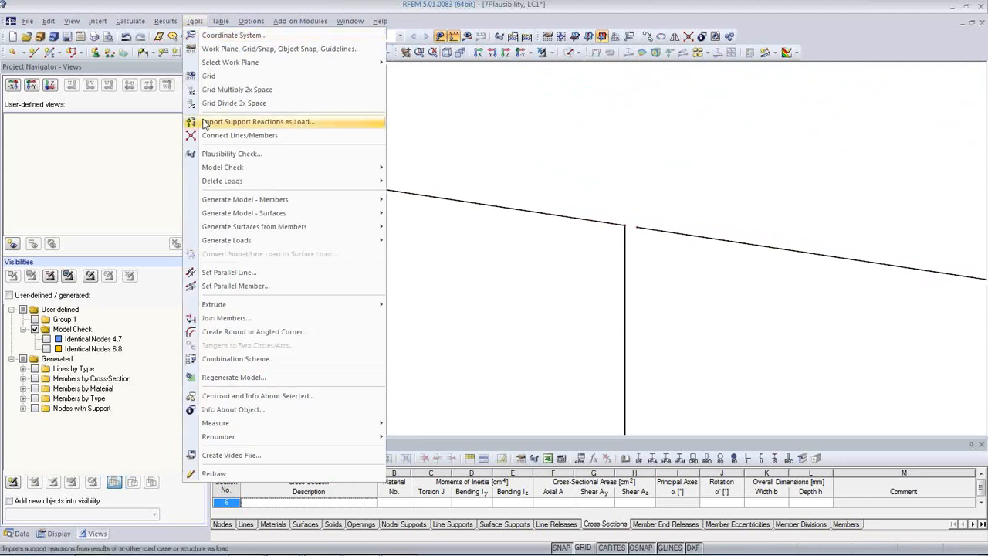
{"action": "mouse_move", "coordinate": [239, 225]}
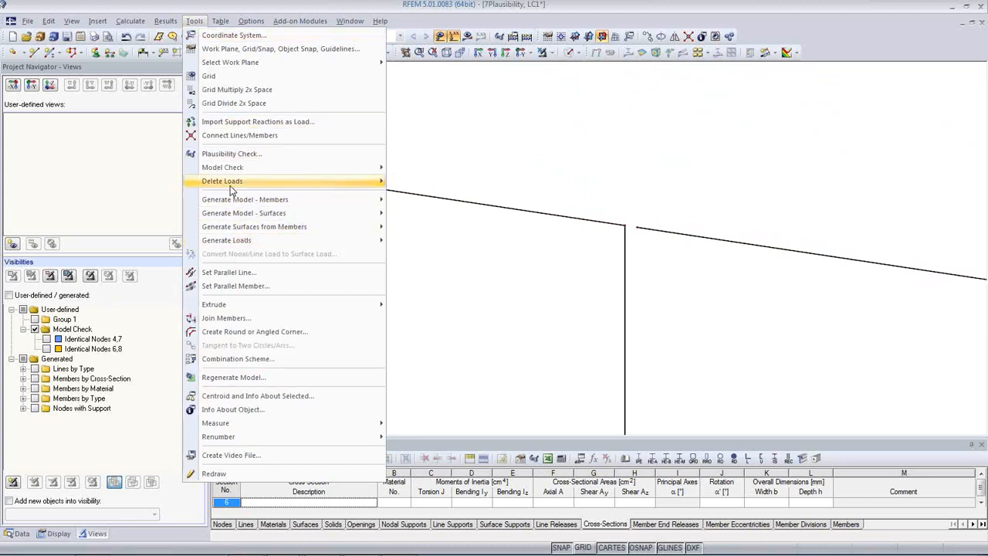
{"action": "mouse_move", "coordinate": [231, 170]}
{"action": "left_click", "coordinate": [419, 170]}
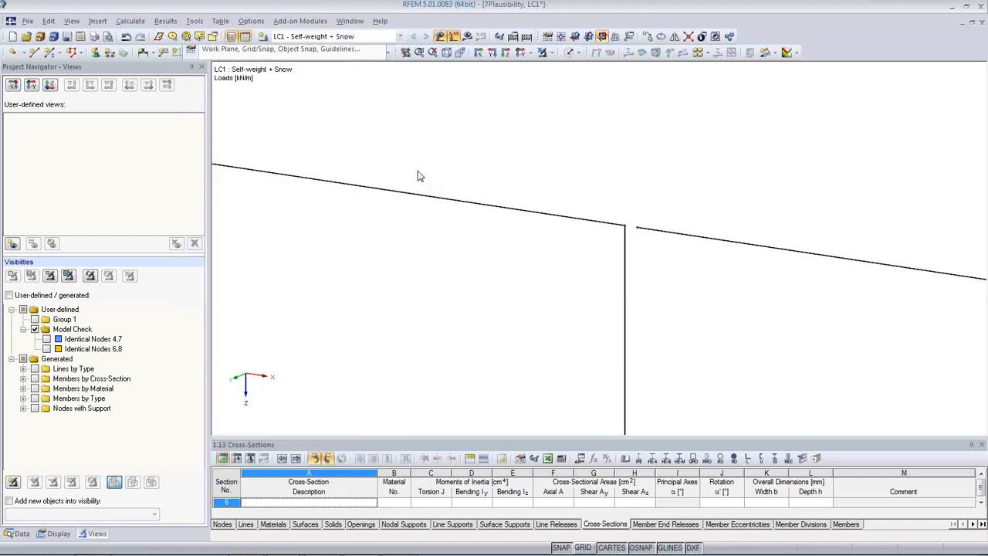
{"action": "left_click_drag", "start_coordinate": [479, 167], "coordinate": [313, 169]}
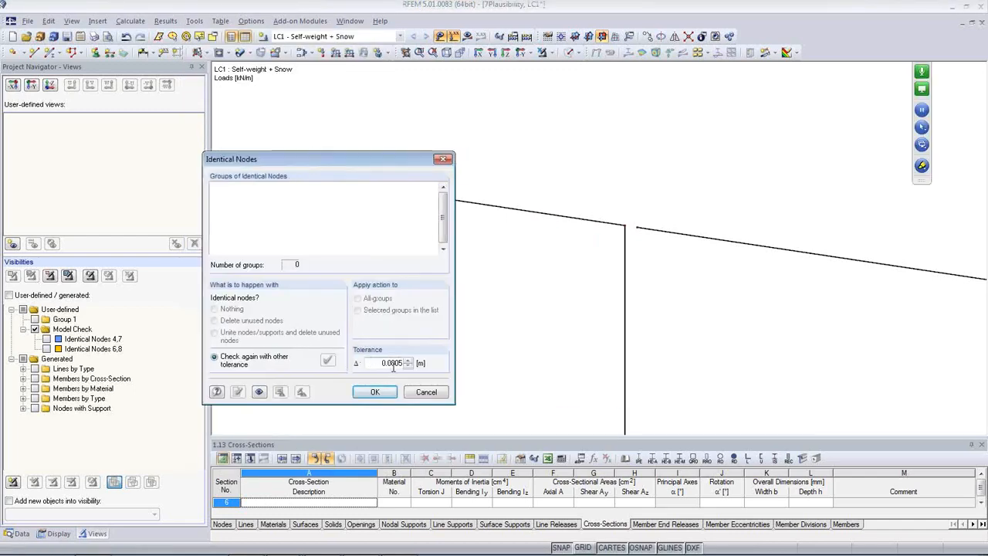
{"action": "type", "text": "0.005"}
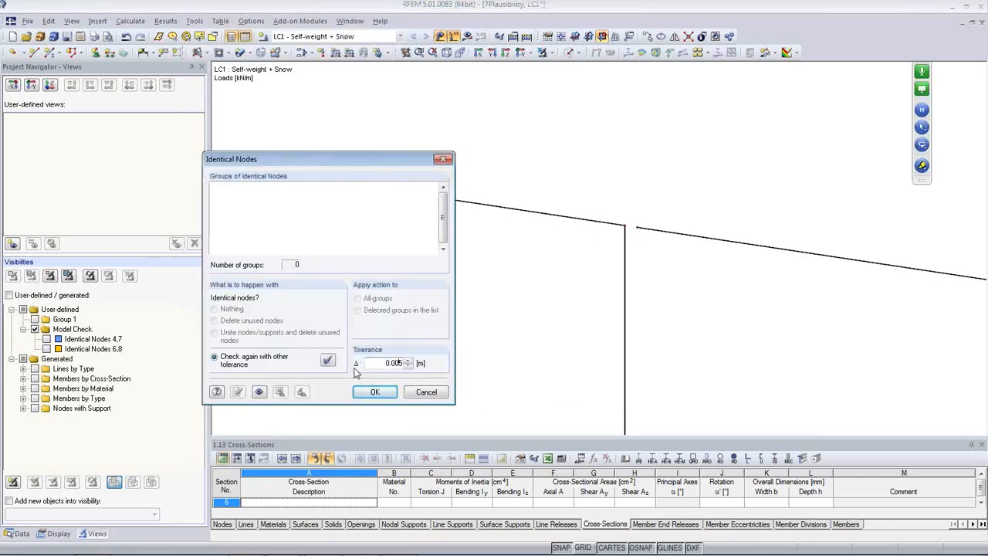
{"action": "left_click", "coordinate": [328, 361]}
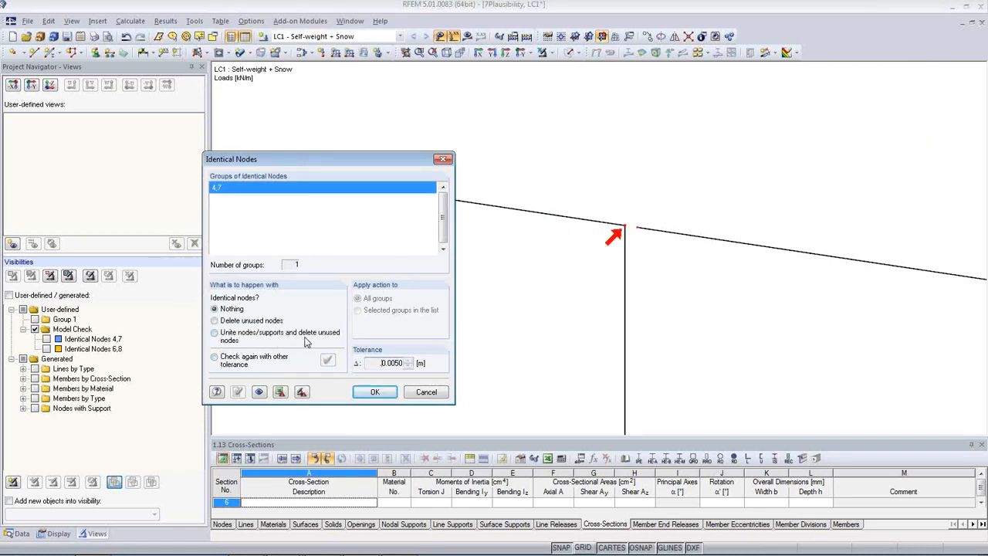
Unite the identical nodes 4 and 7, deleting unused nodes, and finish the check
{"action": "left_click", "coordinate": [214, 333]}
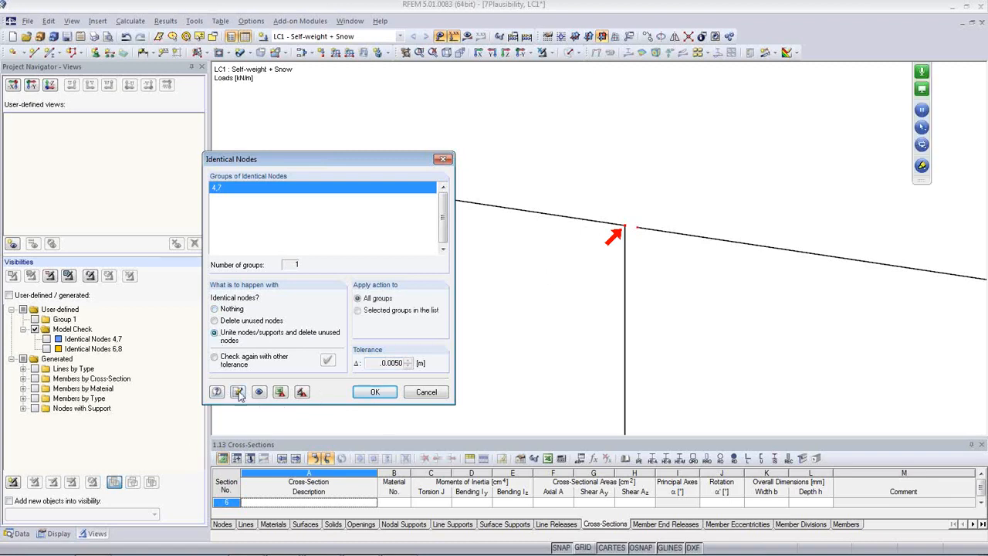
{"action": "left_click", "coordinate": [238, 392]}
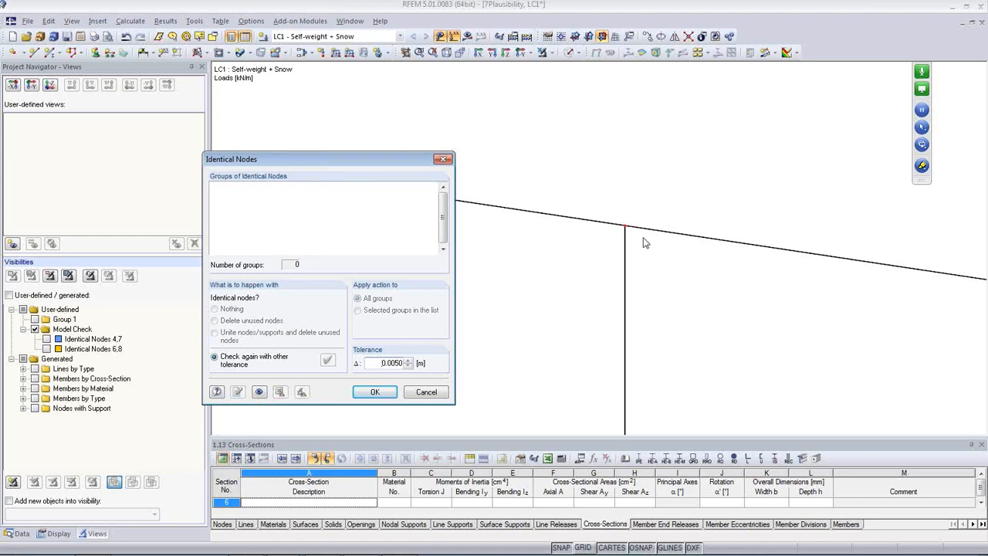
{"action": "left_click", "coordinate": [376, 392]}
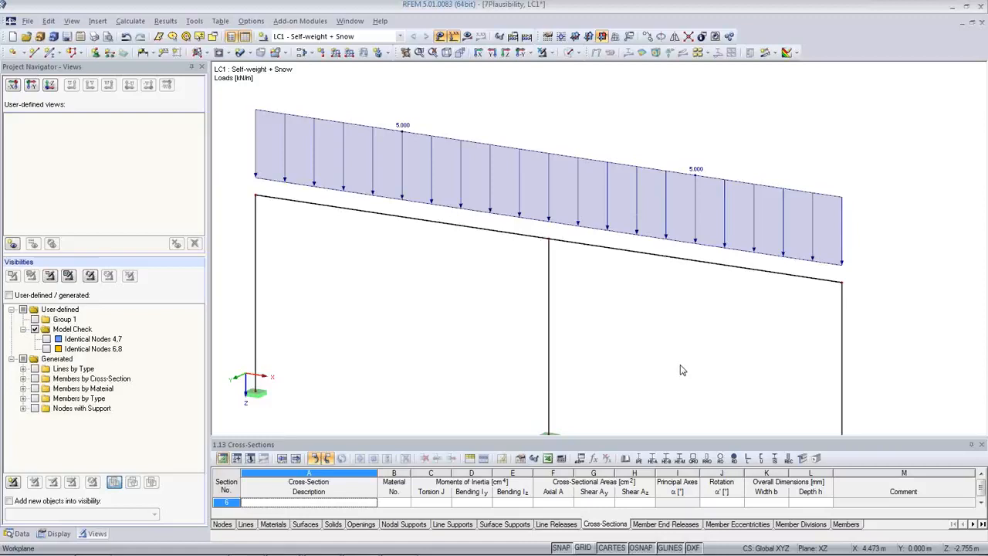
{"action": "scroll", "coordinate": [529, 324], "scroll_direction": "down", "scroll_amount": 1}
{"action": "middle_click_drag", "start_coordinate": [527, 329], "coordinate": [537, 294]}
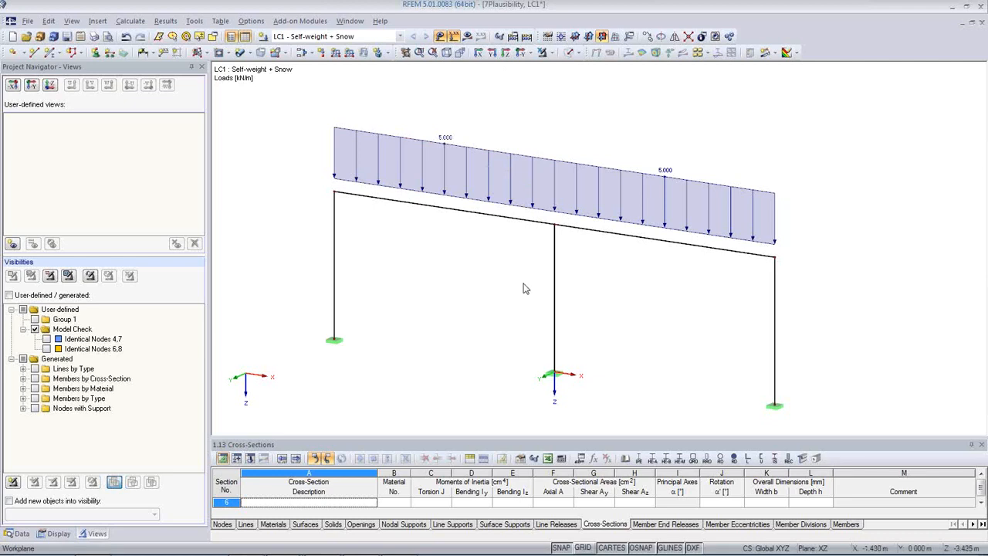
{"action": "scroll", "coordinate": [524, 289], "scroll_direction": "down", "scroll_amount": 1}
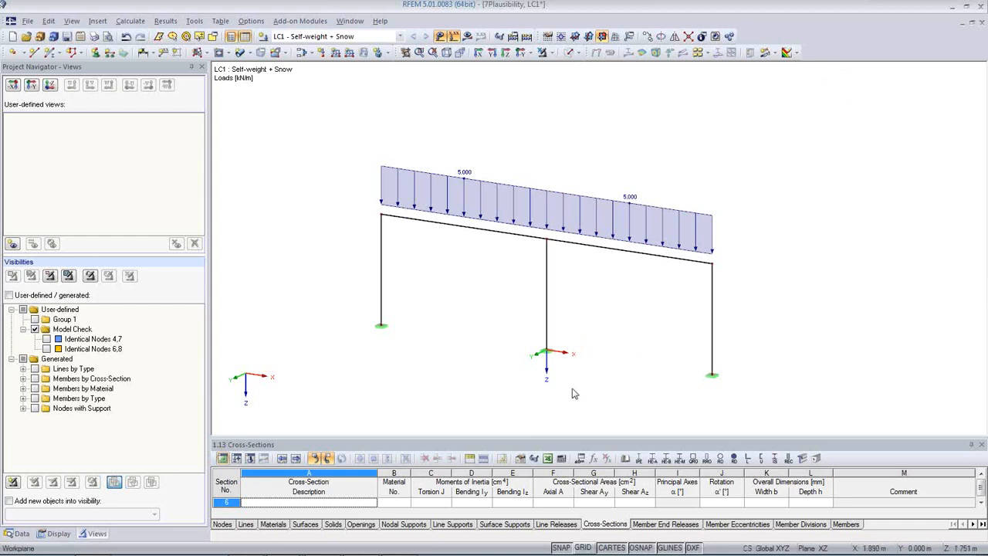
Switch to the PowerPoint slide show and open the Dlubal website from the More Information slide
{"action": "mouse_move", "coordinate": [448, 554]}
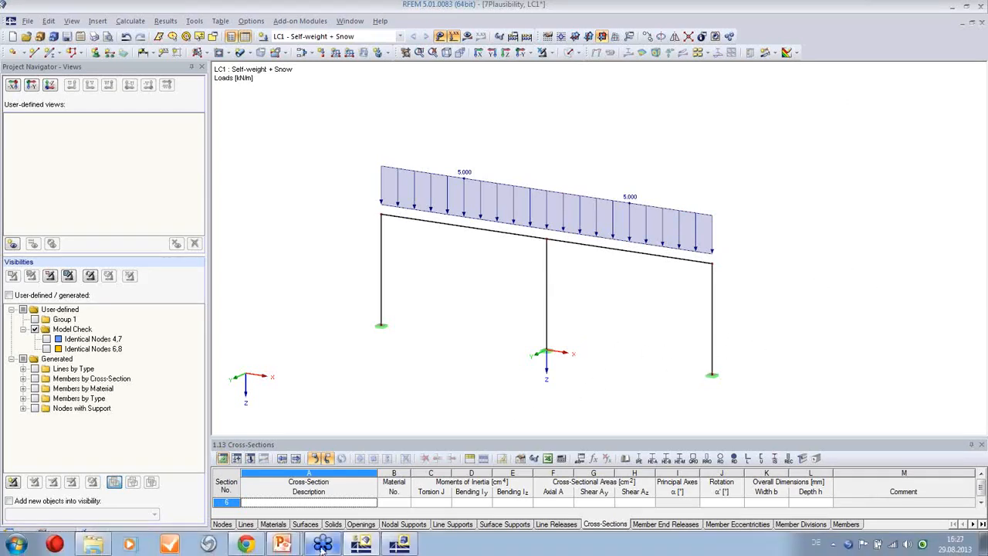
{"action": "mouse_move", "coordinate": [284, 546]}
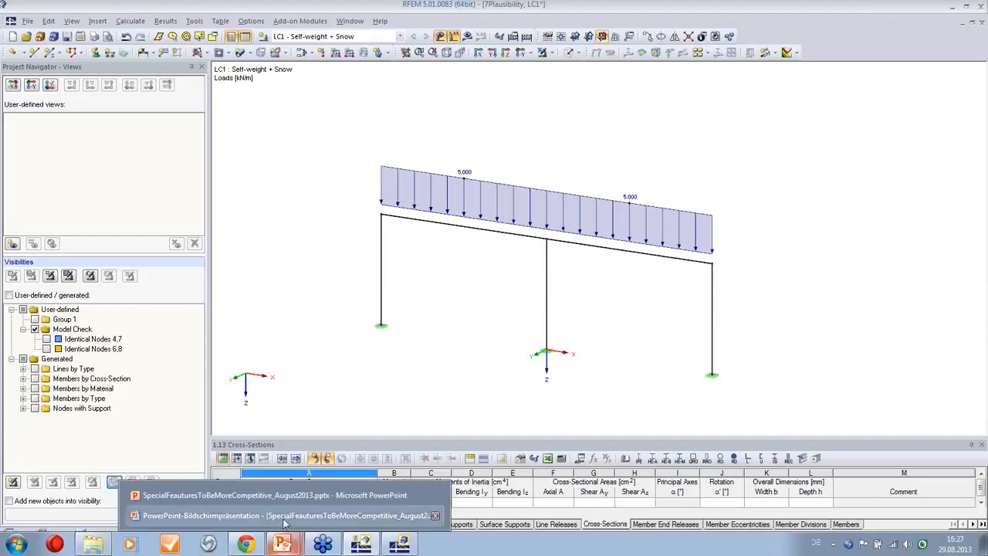
{"action": "left_click", "coordinate": [286, 515]}
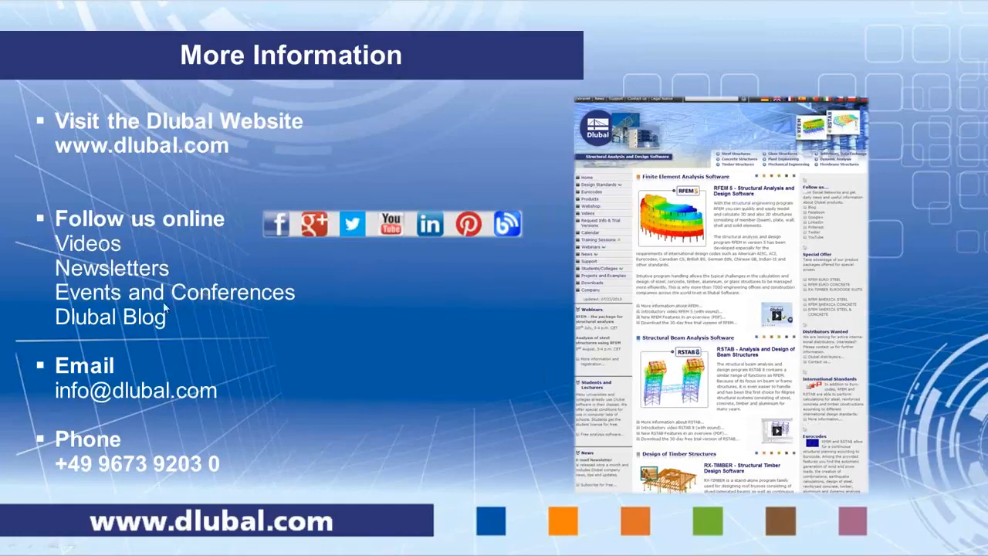
{"action": "left_click", "coordinate": [676, 312]}
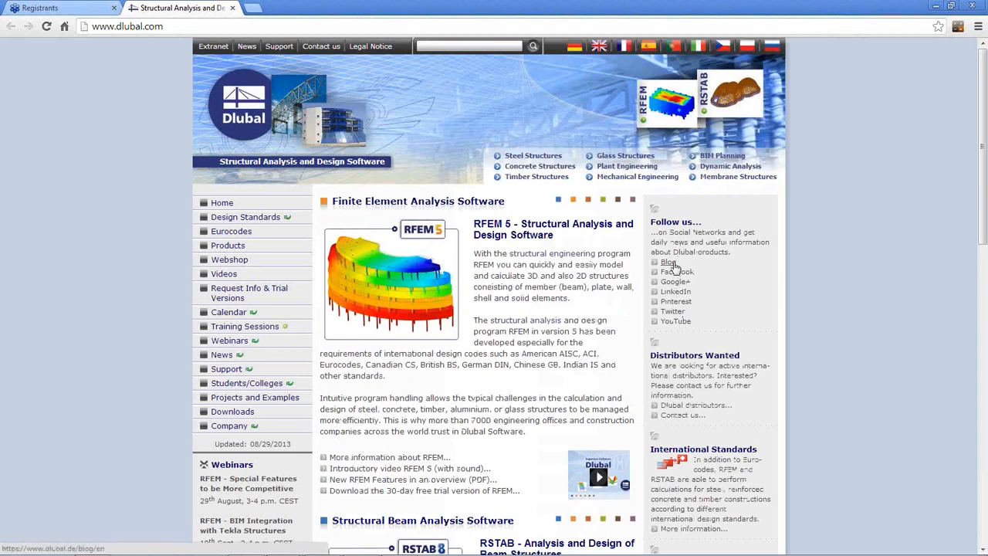
Open the Dlubal Blog in English, search it for "intersection" and look through the articles found
{"action": "left_click", "coordinate": [671, 264]}
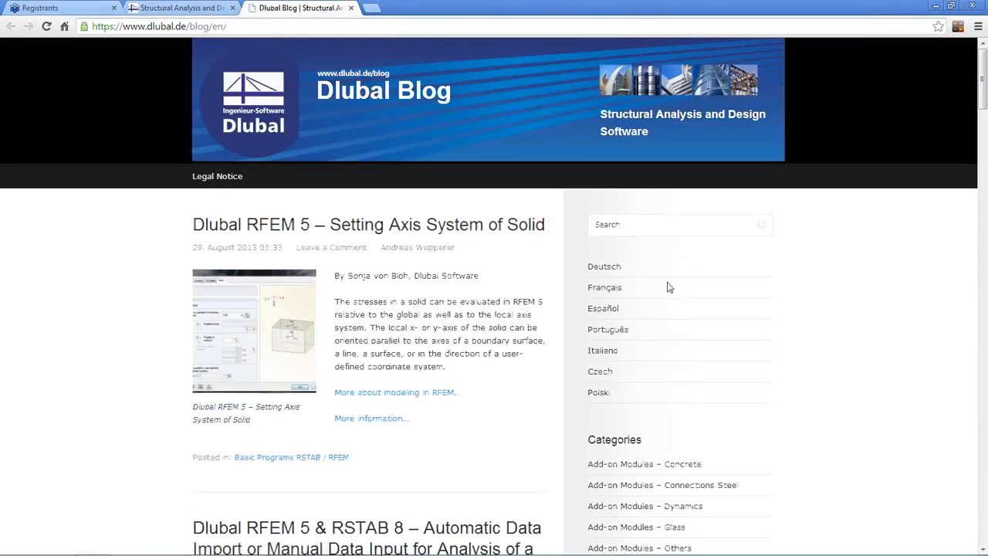
{"action": "left_click", "coordinate": [644, 229]}
{"action": "type", "text": "intersection"}
{"action": "key", "text": "Return"}
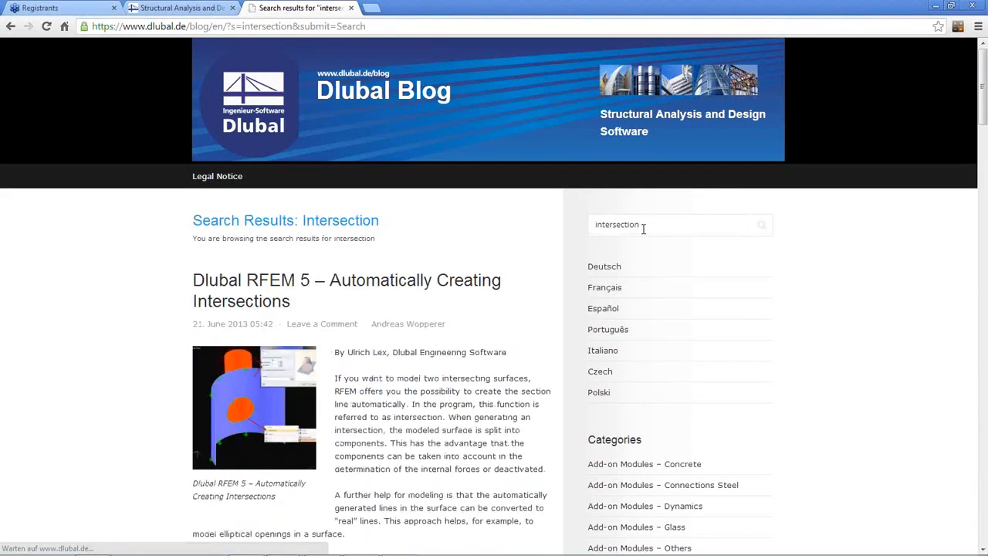
{"action": "scroll", "coordinate": [371, 315], "scroll_direction": "down", "scroll_amount": 1}
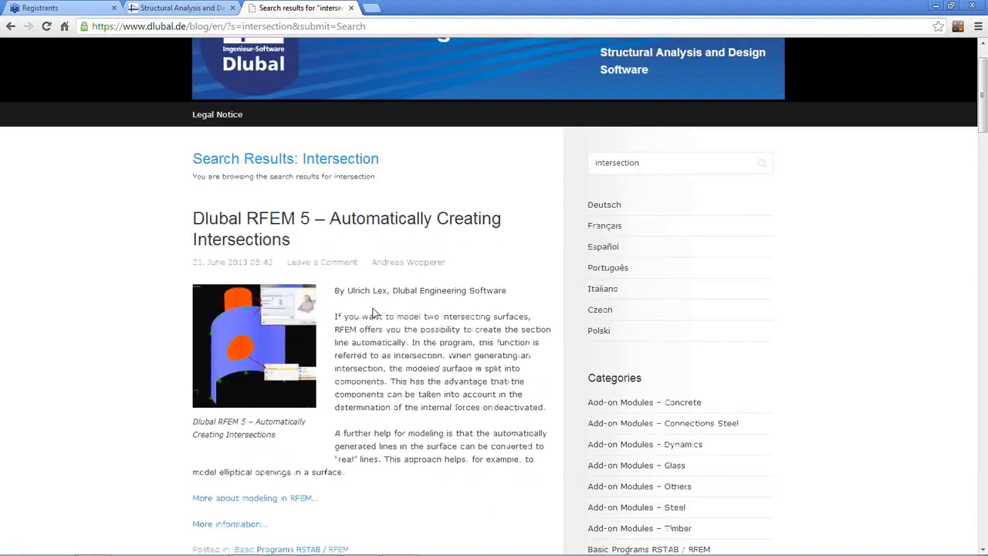
{"action": "scroll", "coordinate": [366, 286], "scroll_direction": "down", "scroll_amount": 1}
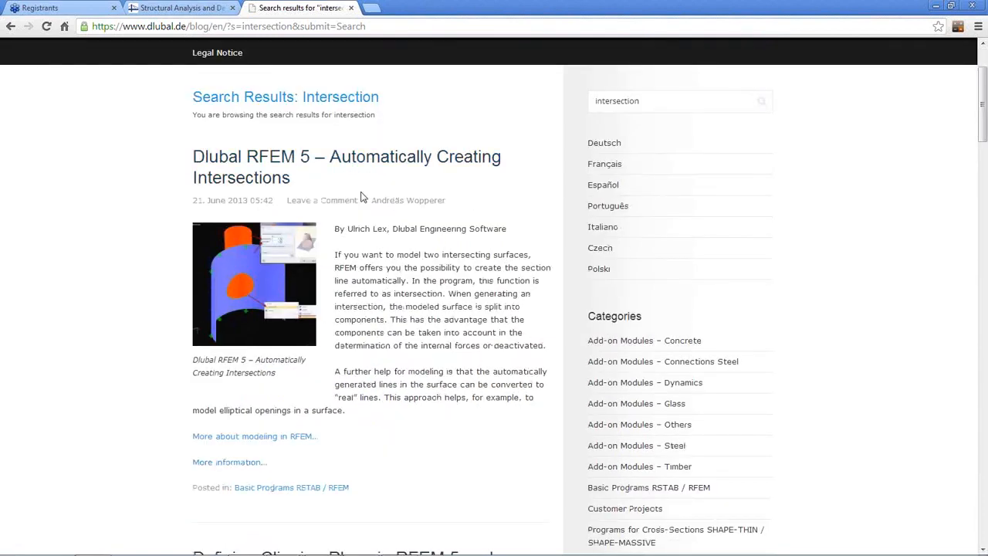
{"action": "scroll", "coordinate": [505, 353], "scroll_direction": "down", "scroll_amount": 3}
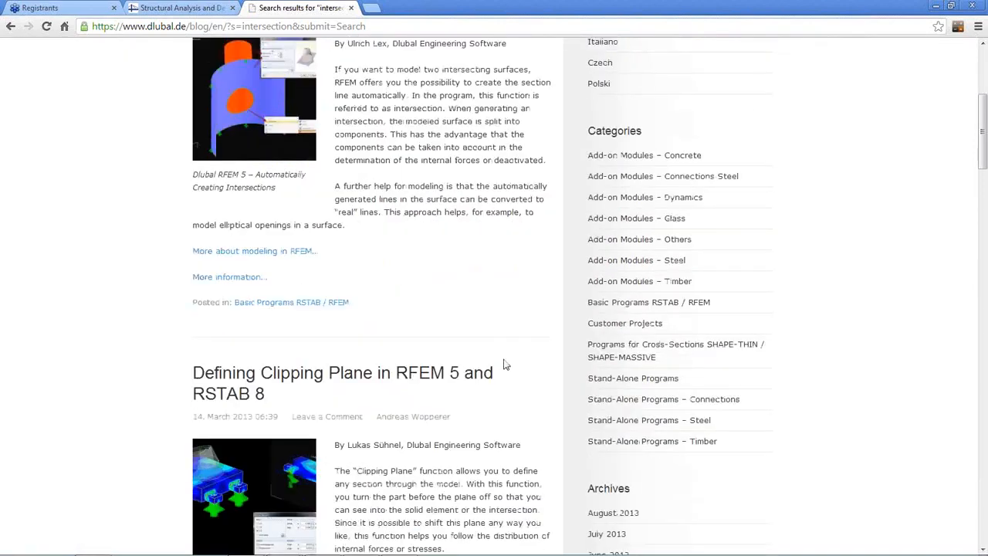
Return to the Dlubal website and open its Downloads page to look through the available trial versions
{"action": "scroll", "coordinate": [505, 365], "scroll_direction": "up", "scroll_amount": 5}
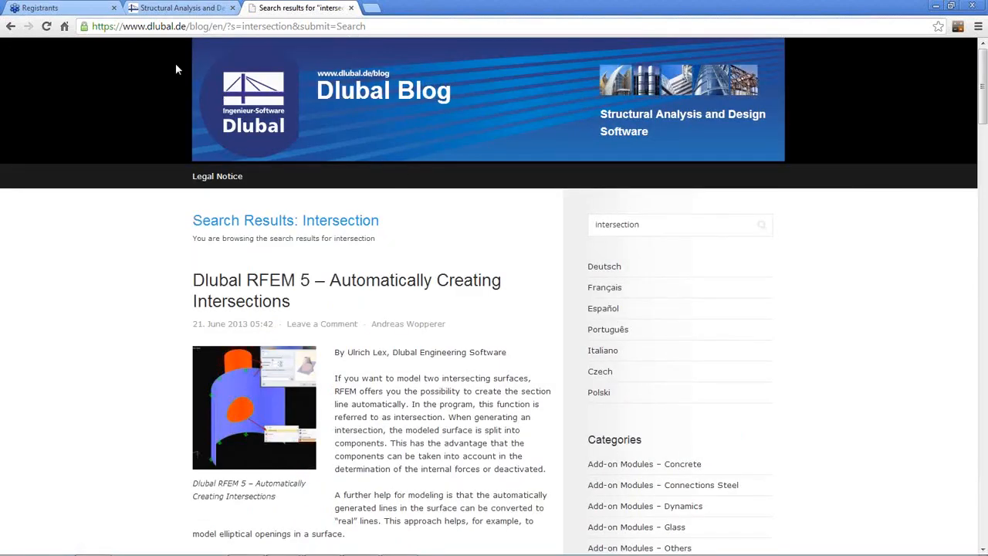
{"action": "left_click", "coordinate": [182, 8]}
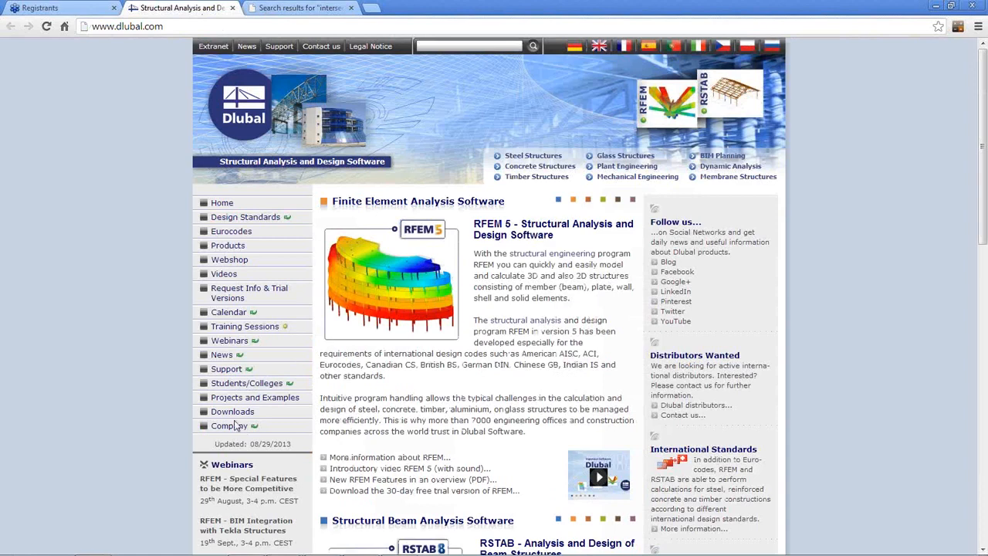
{"action": "left_click", "coordinate": [232, 411]}
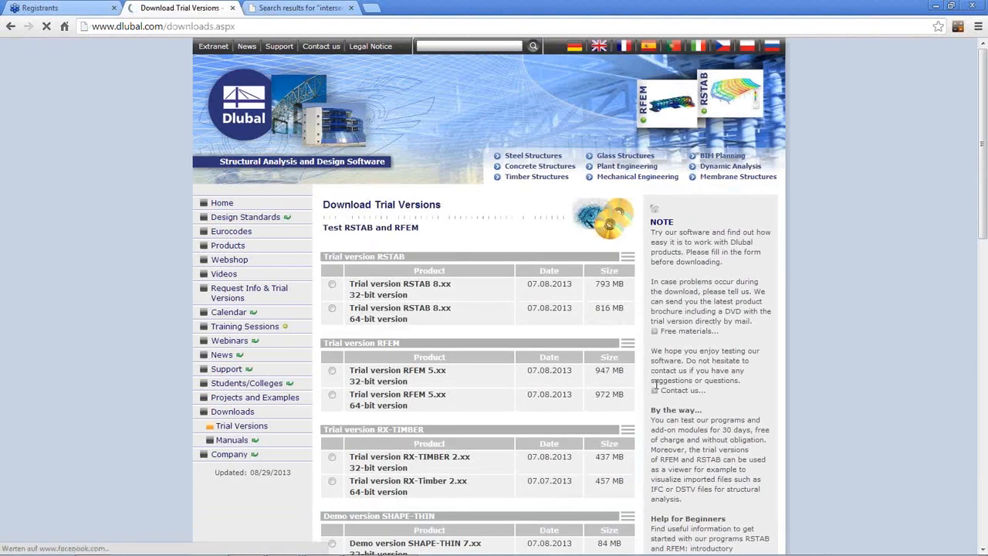
{"action": "scroll", "coordinate": [429, 401], "scroll_direction": "down", "scroll_amount": 3}
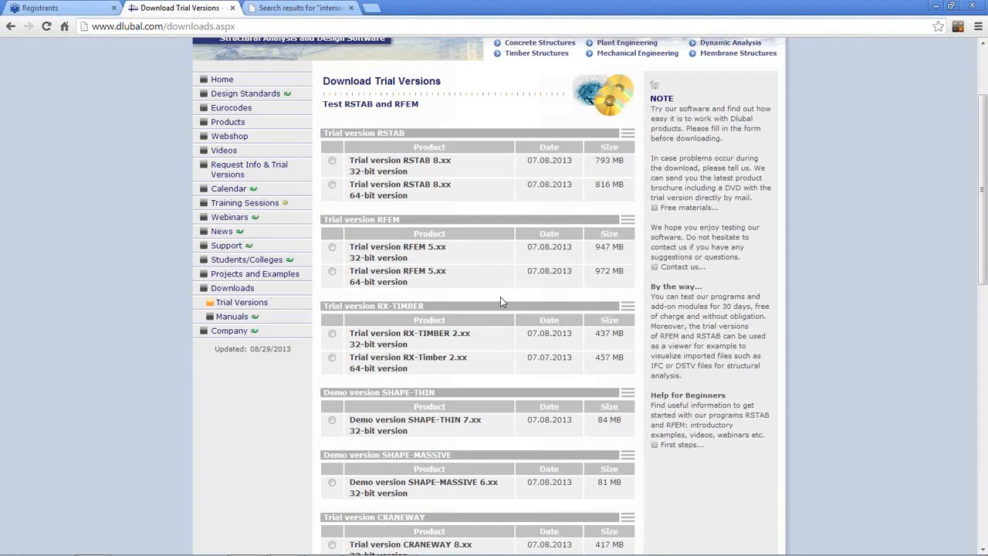
Open the First steps page for beginners and look through its introductory examples, videos, webinars and manuals
{"action": "left_click", "coordinate": [673, 447]}
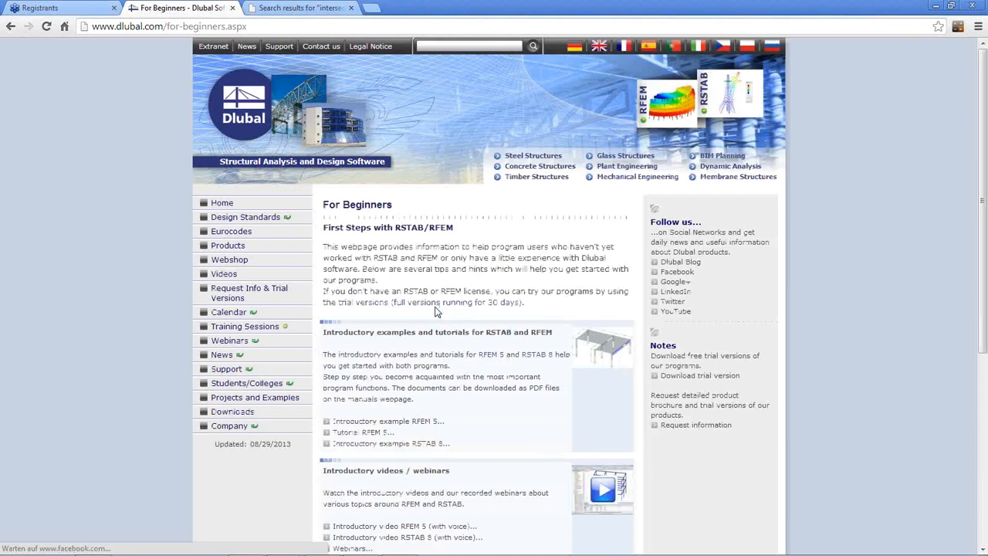
{"action": "scroll", "coordinate": [436, 313], "scroll_direction": "down", "scroll_amount": 1}
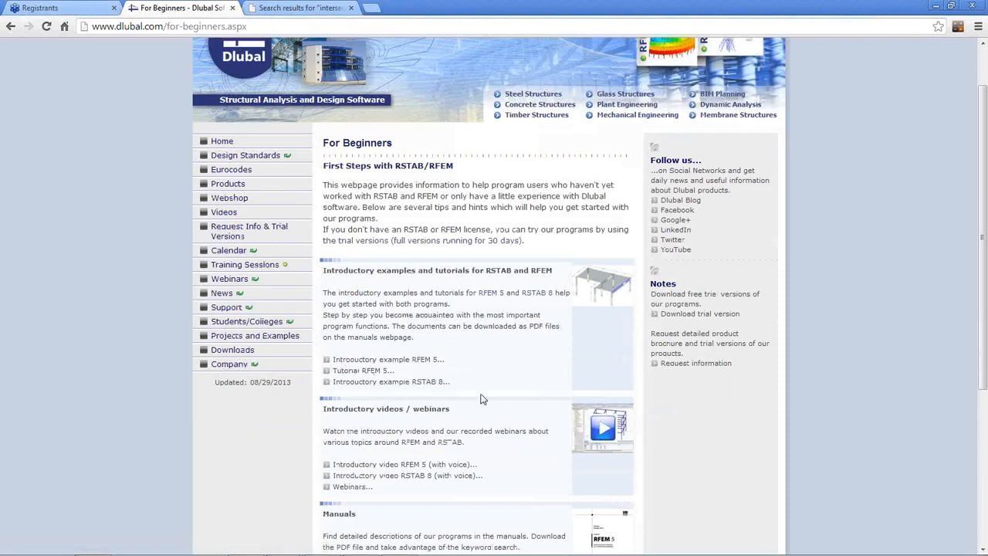
{"action": "scroll", "coordinate": [480, 399], "scroll_direction": "down", "scroll_amount": 3}
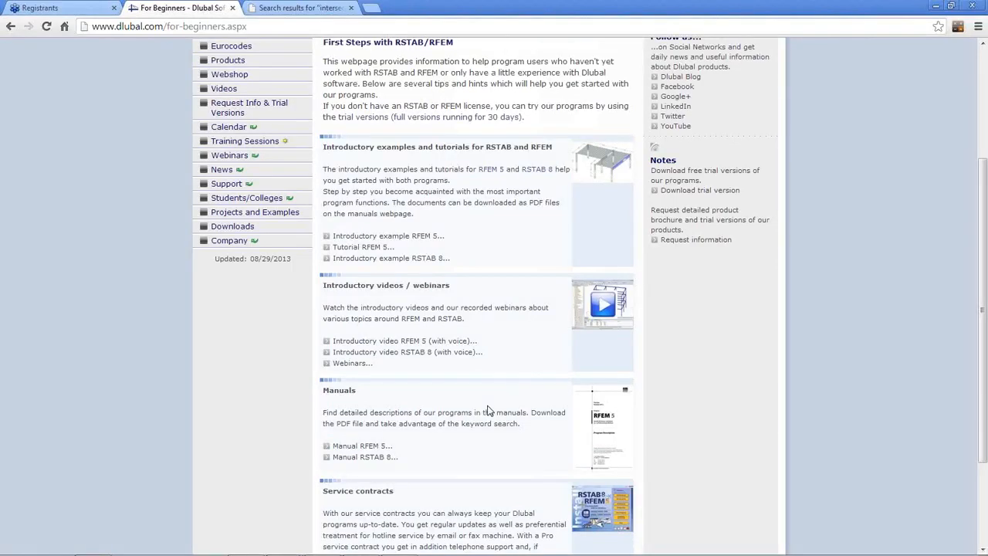
{"action": "scroll", "coordinate": [552, 375], "scroll_direction": "up", "scroll_amount": 3}
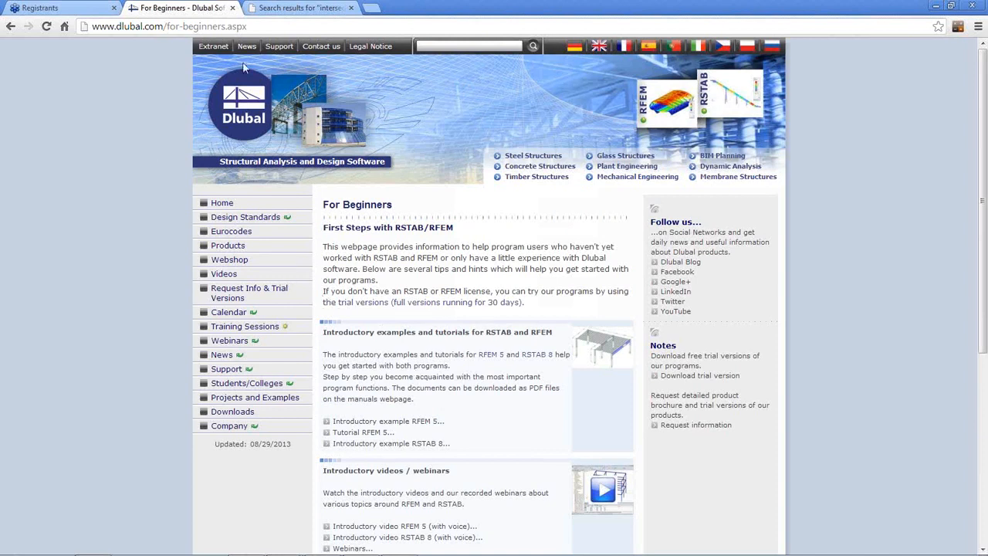
Switch back to the running PowerPoint slide show and advance from the More Information slide
{"action": "mouse_move", "coordinate": [393, 550]}
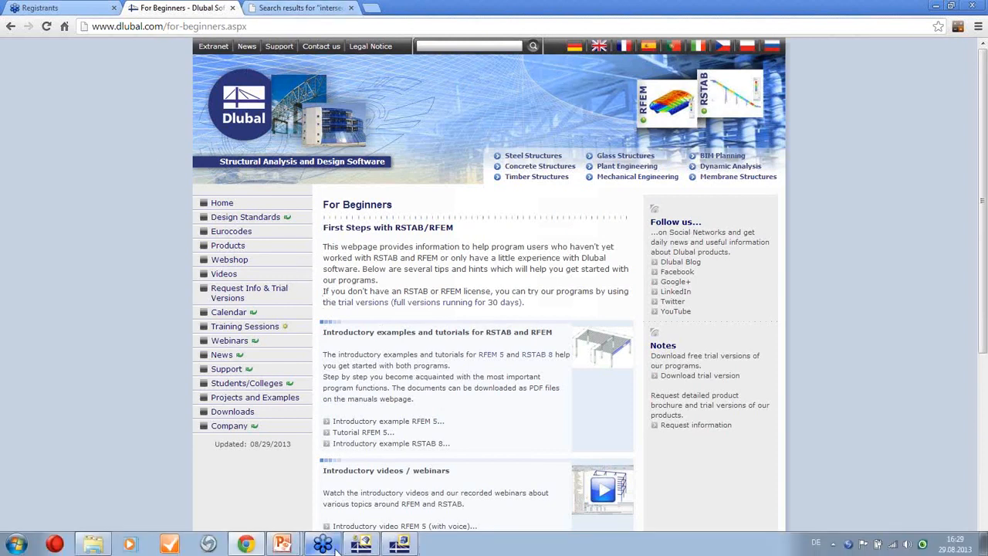
{"action": "mouse_move", "coordinate": [285, 546]}
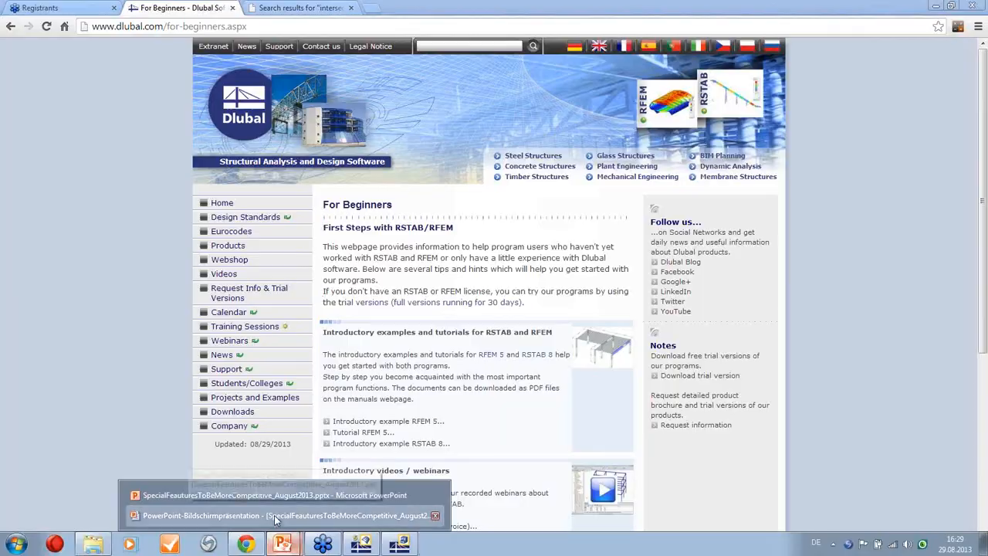
{"action": "left_click", "coordinate": [274, 514]}
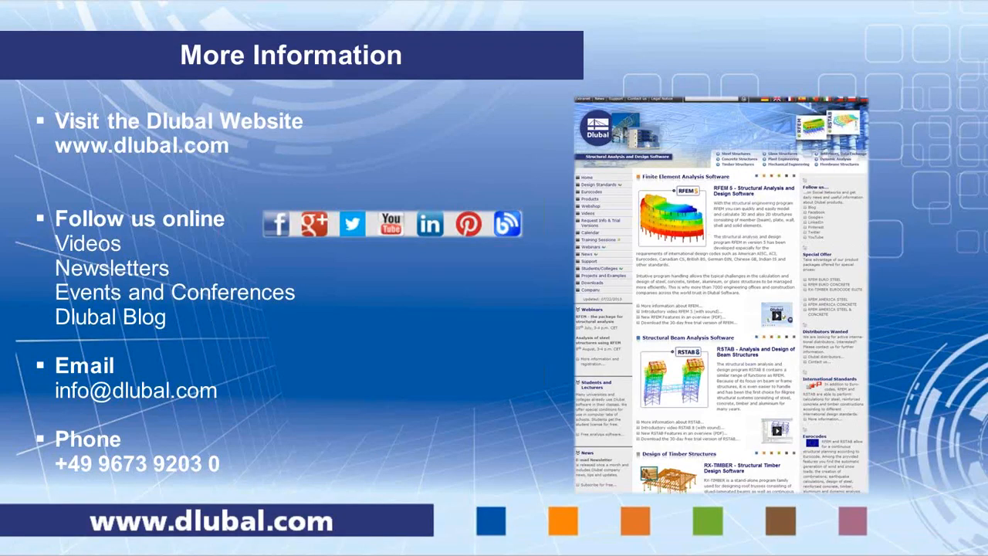
{"action": "left_click", "coordinate": [410, 338]}
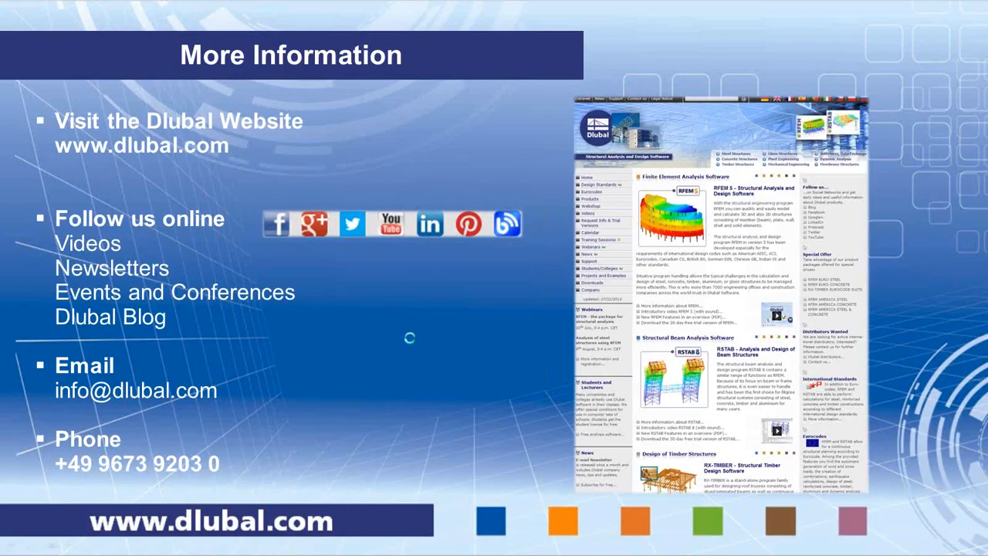